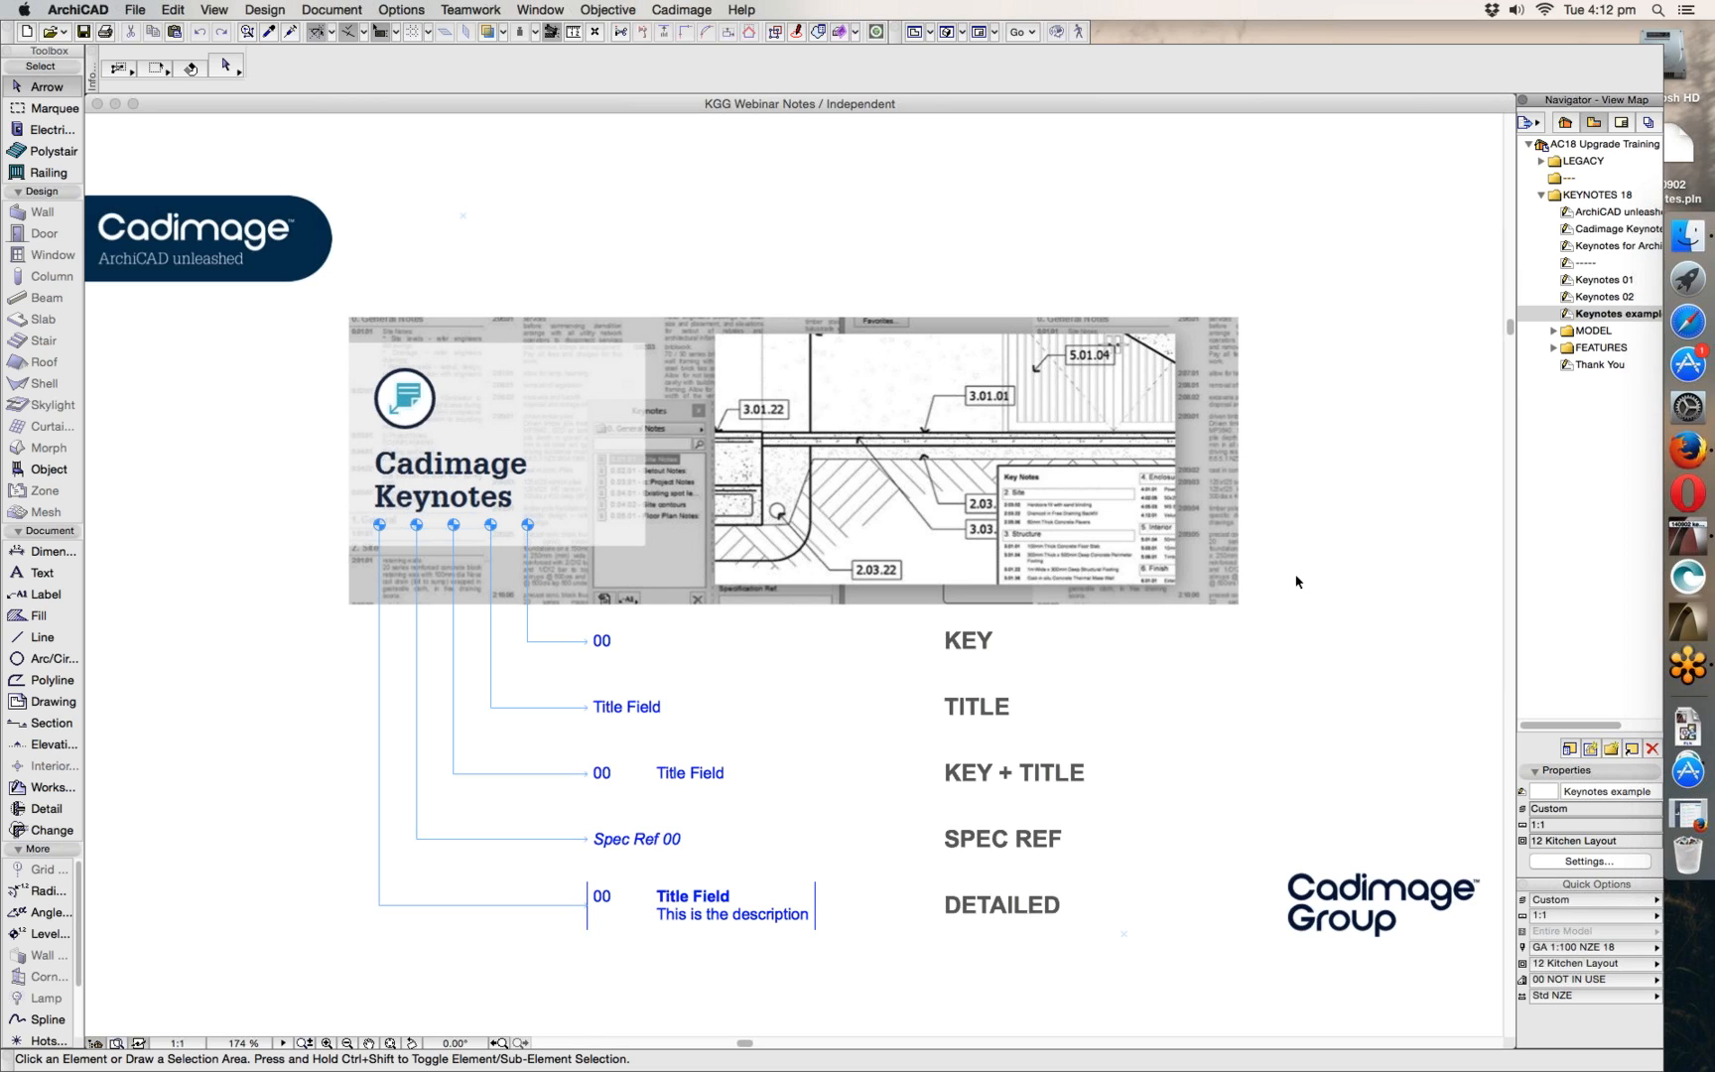
- Look through the Ground Floor, First Floor, Section AA and South Elevation views in the MODEL folder
{"action": "left_click", "coordinate": [1555, 330]}
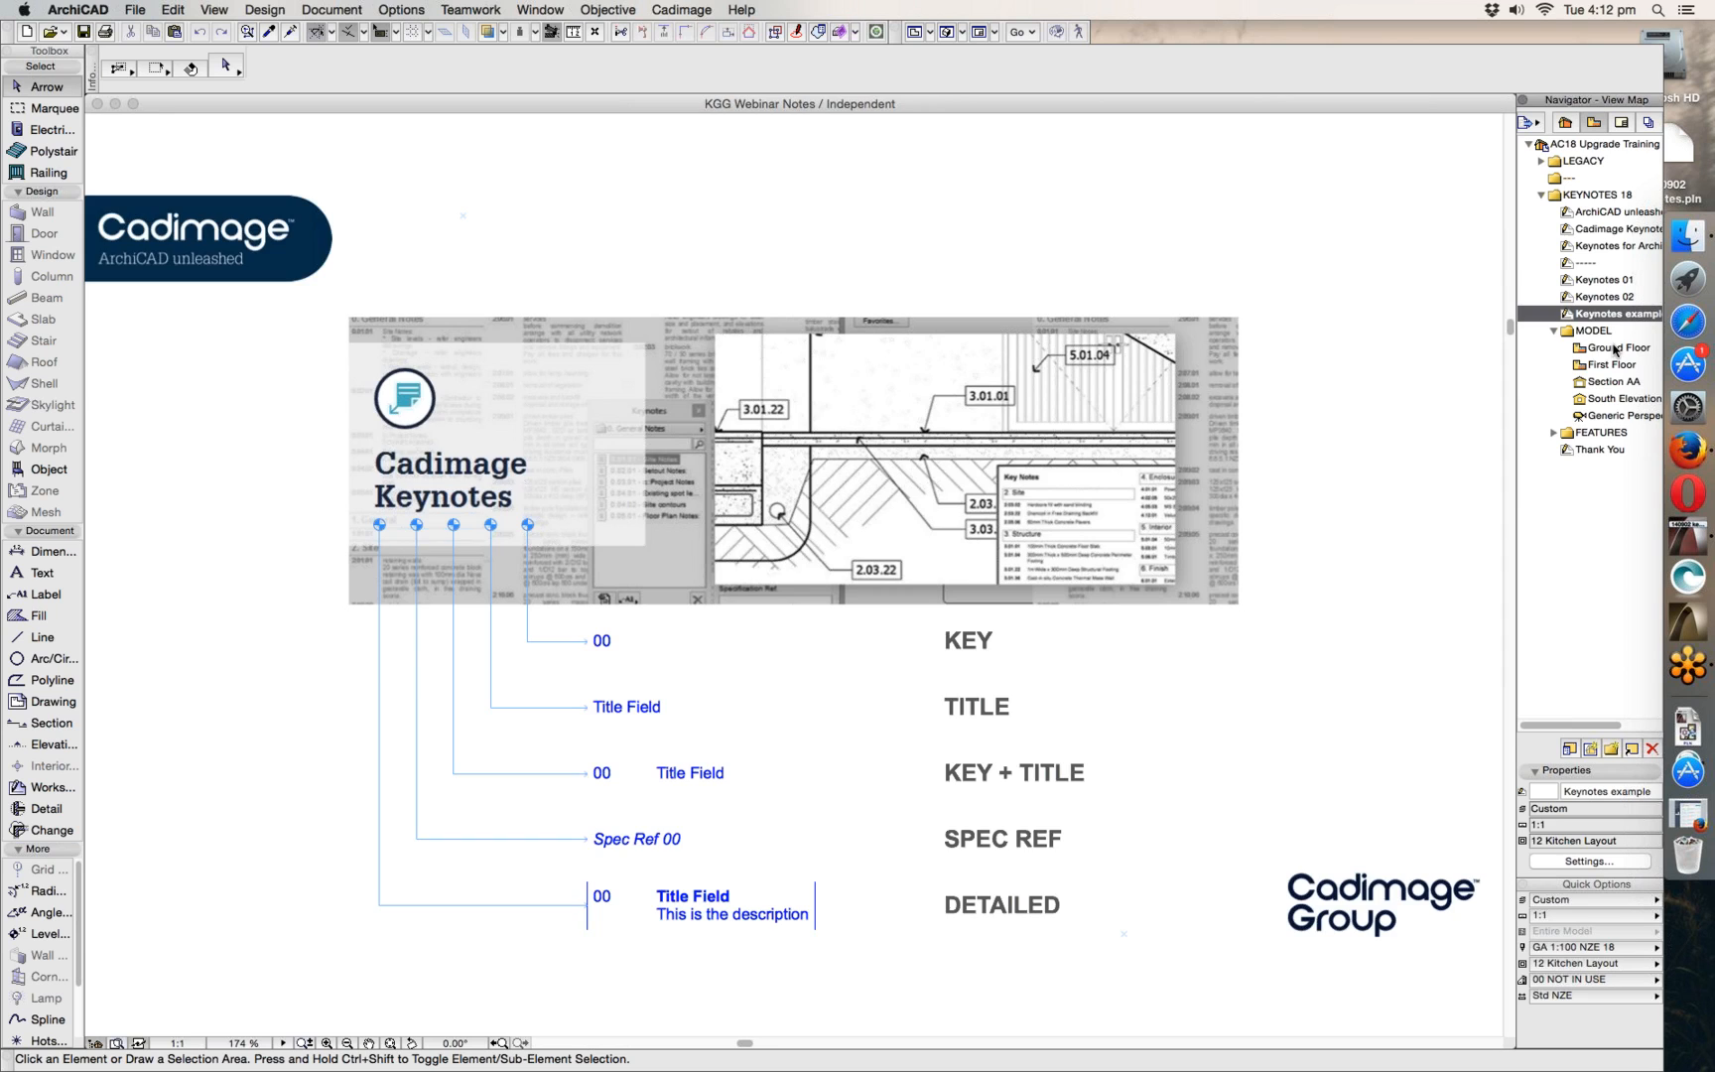
{"action": "left_click", "coordinate": [1610, 348]}
{"action": "double_click", "coordinate": [1610, 348]}
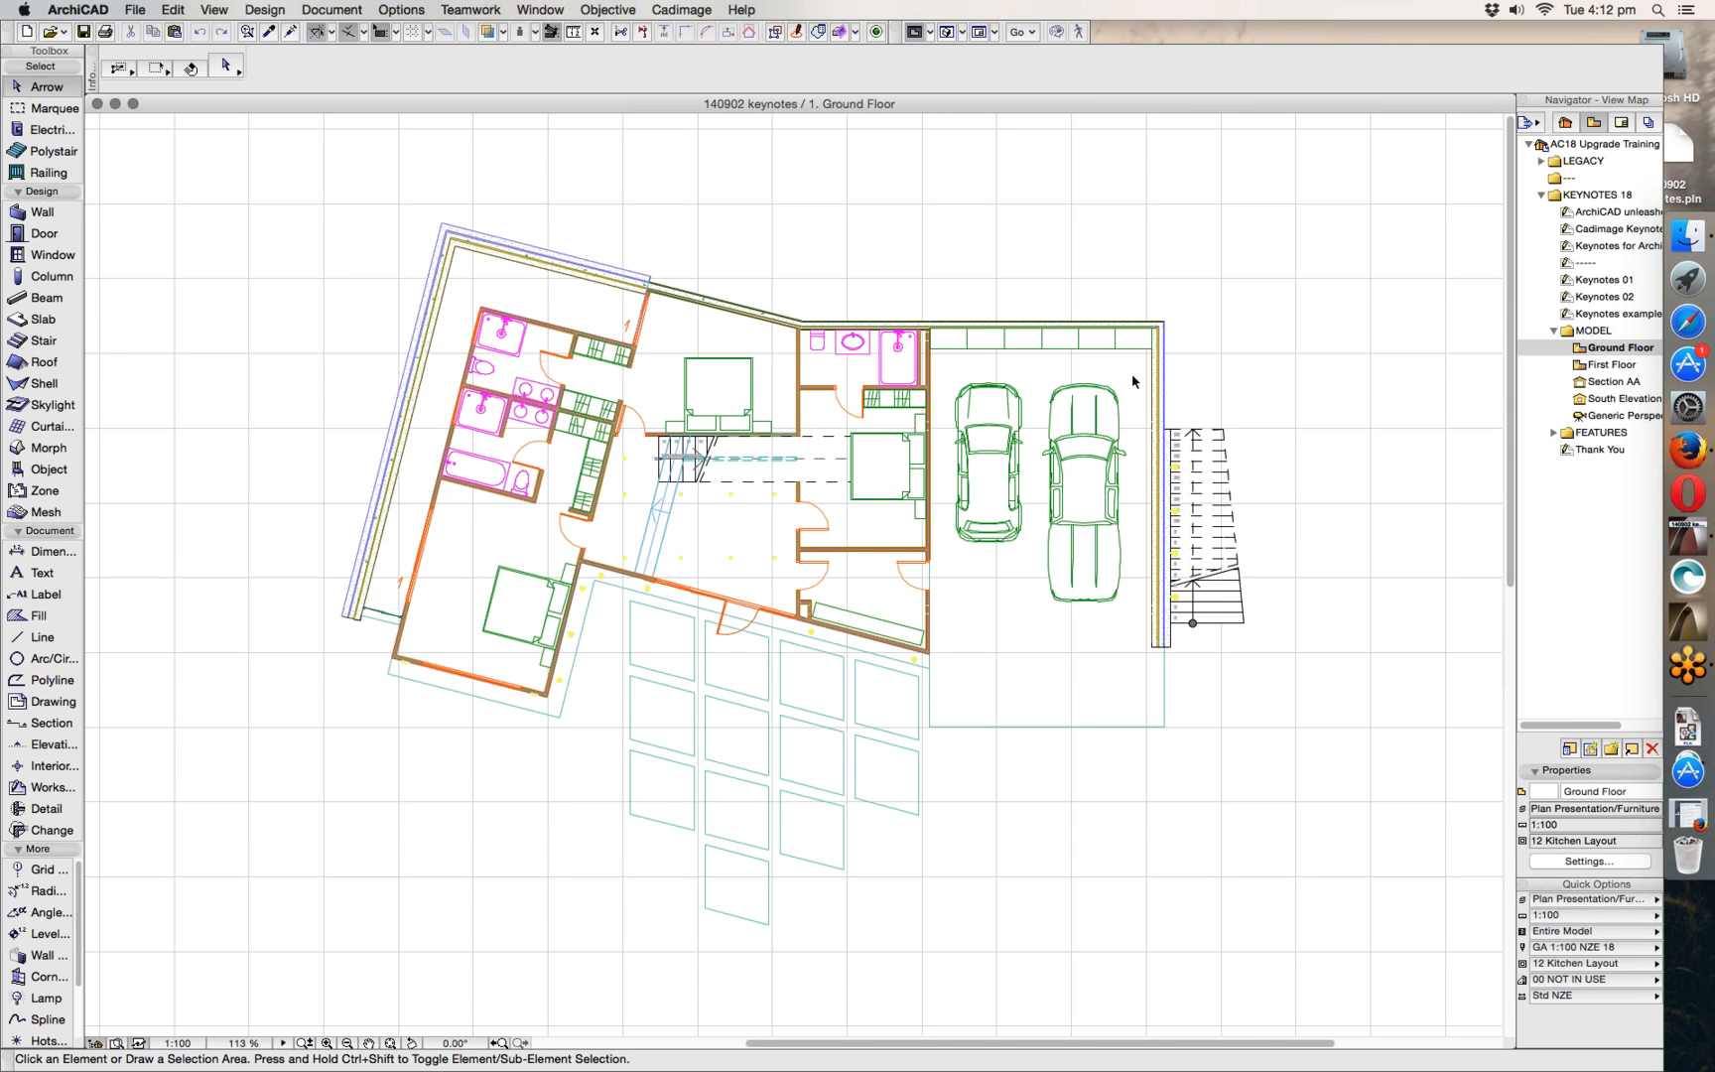
{"action": "middle_click_drag", "start_coordinate": [917, 371], "coordinate": [806, 402]}
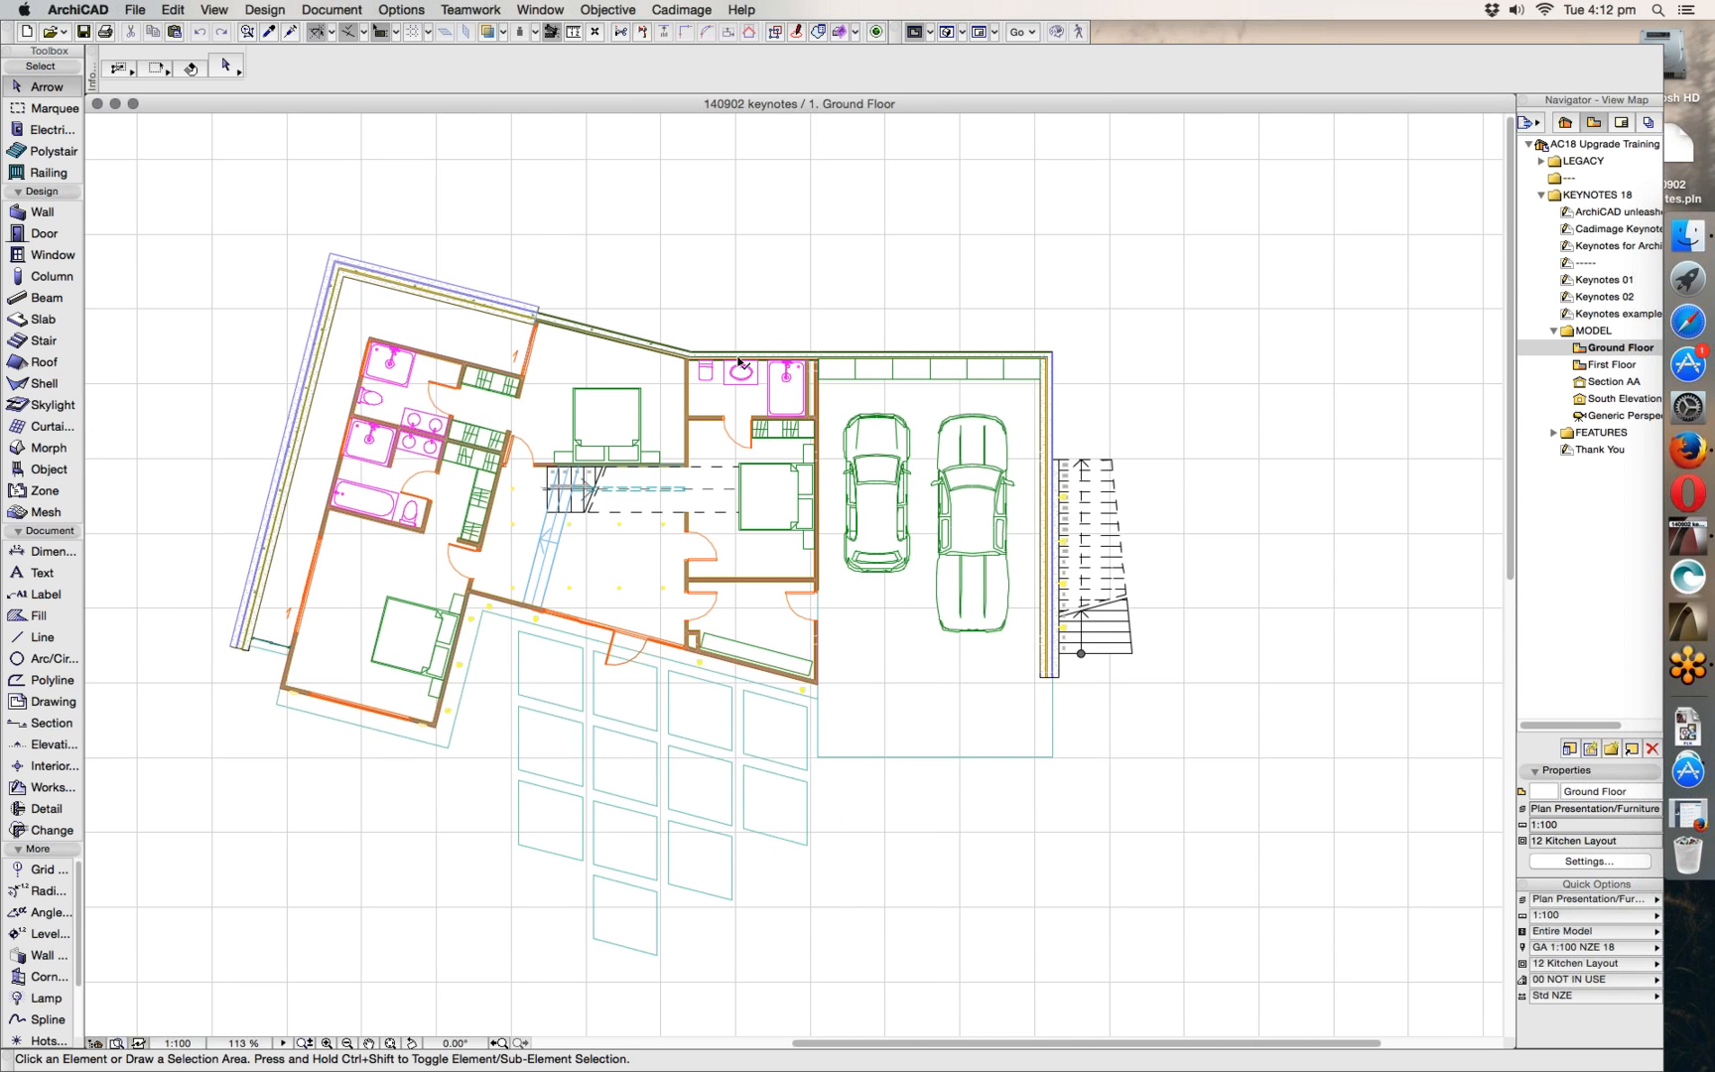
{"action": "left_click", "coordinate": [1616, 365]}
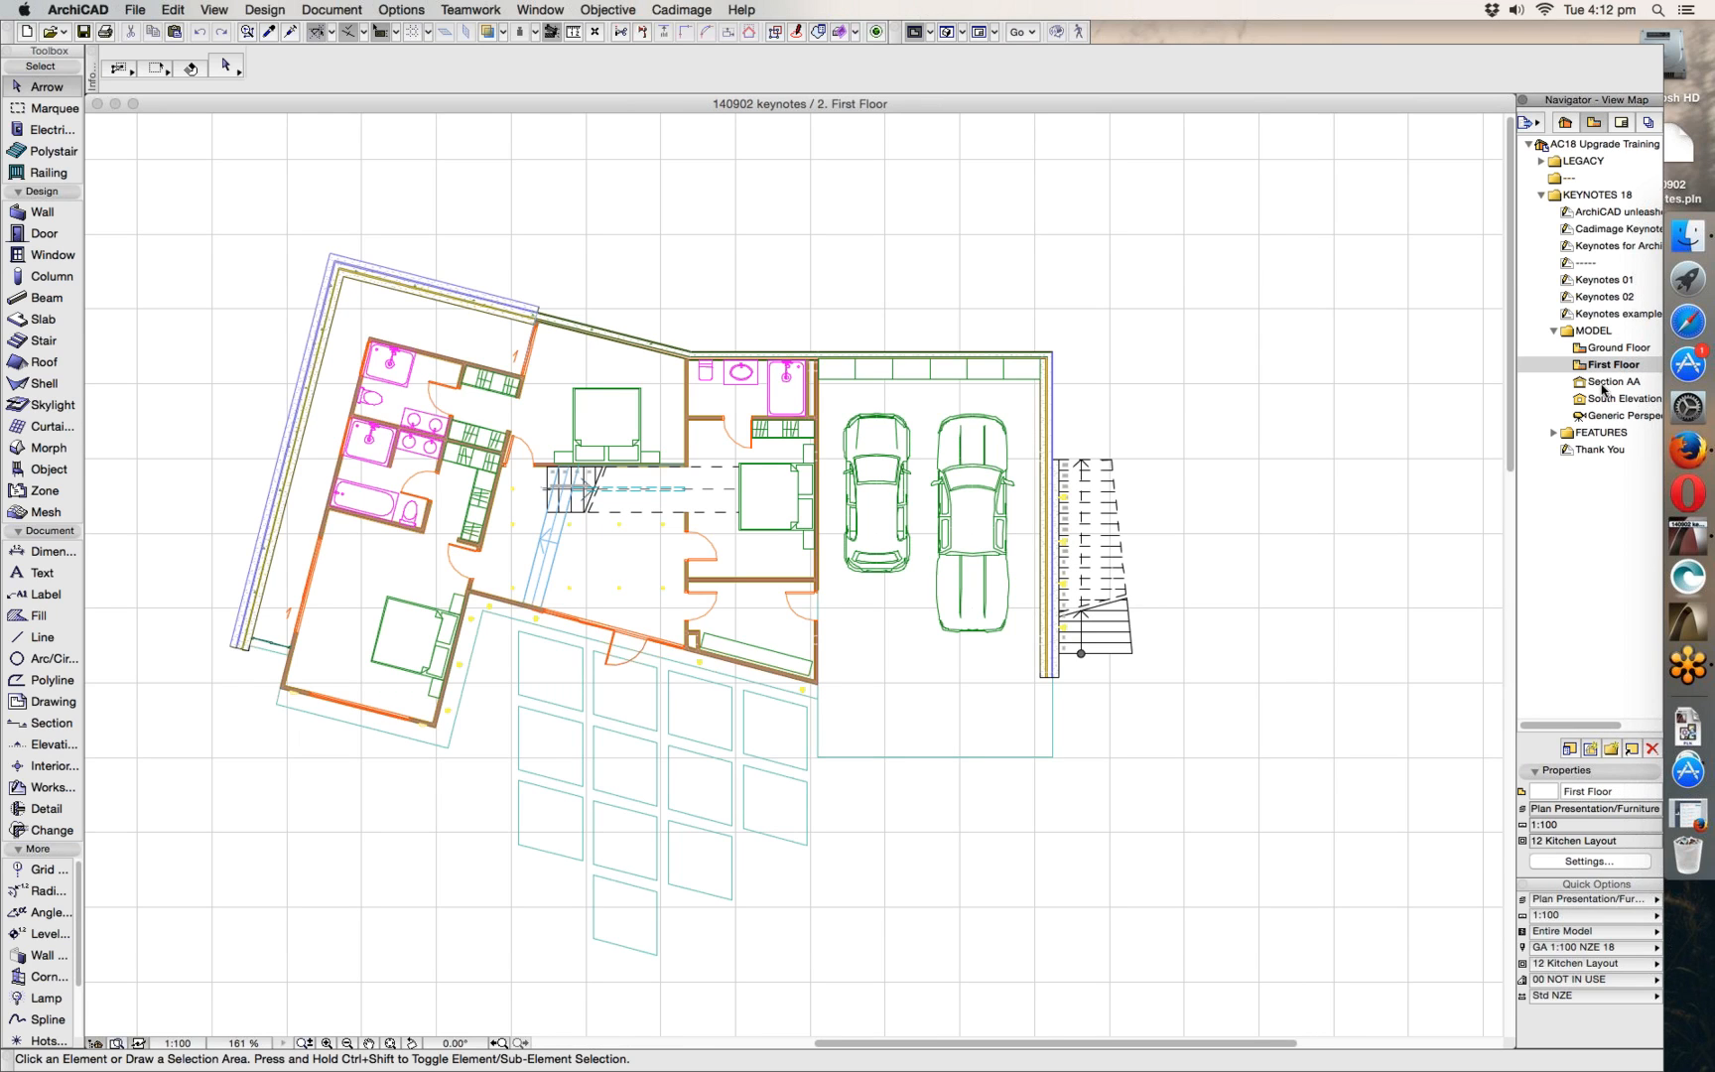
{"action": "left_click", "coordinate": [1603, 382]}
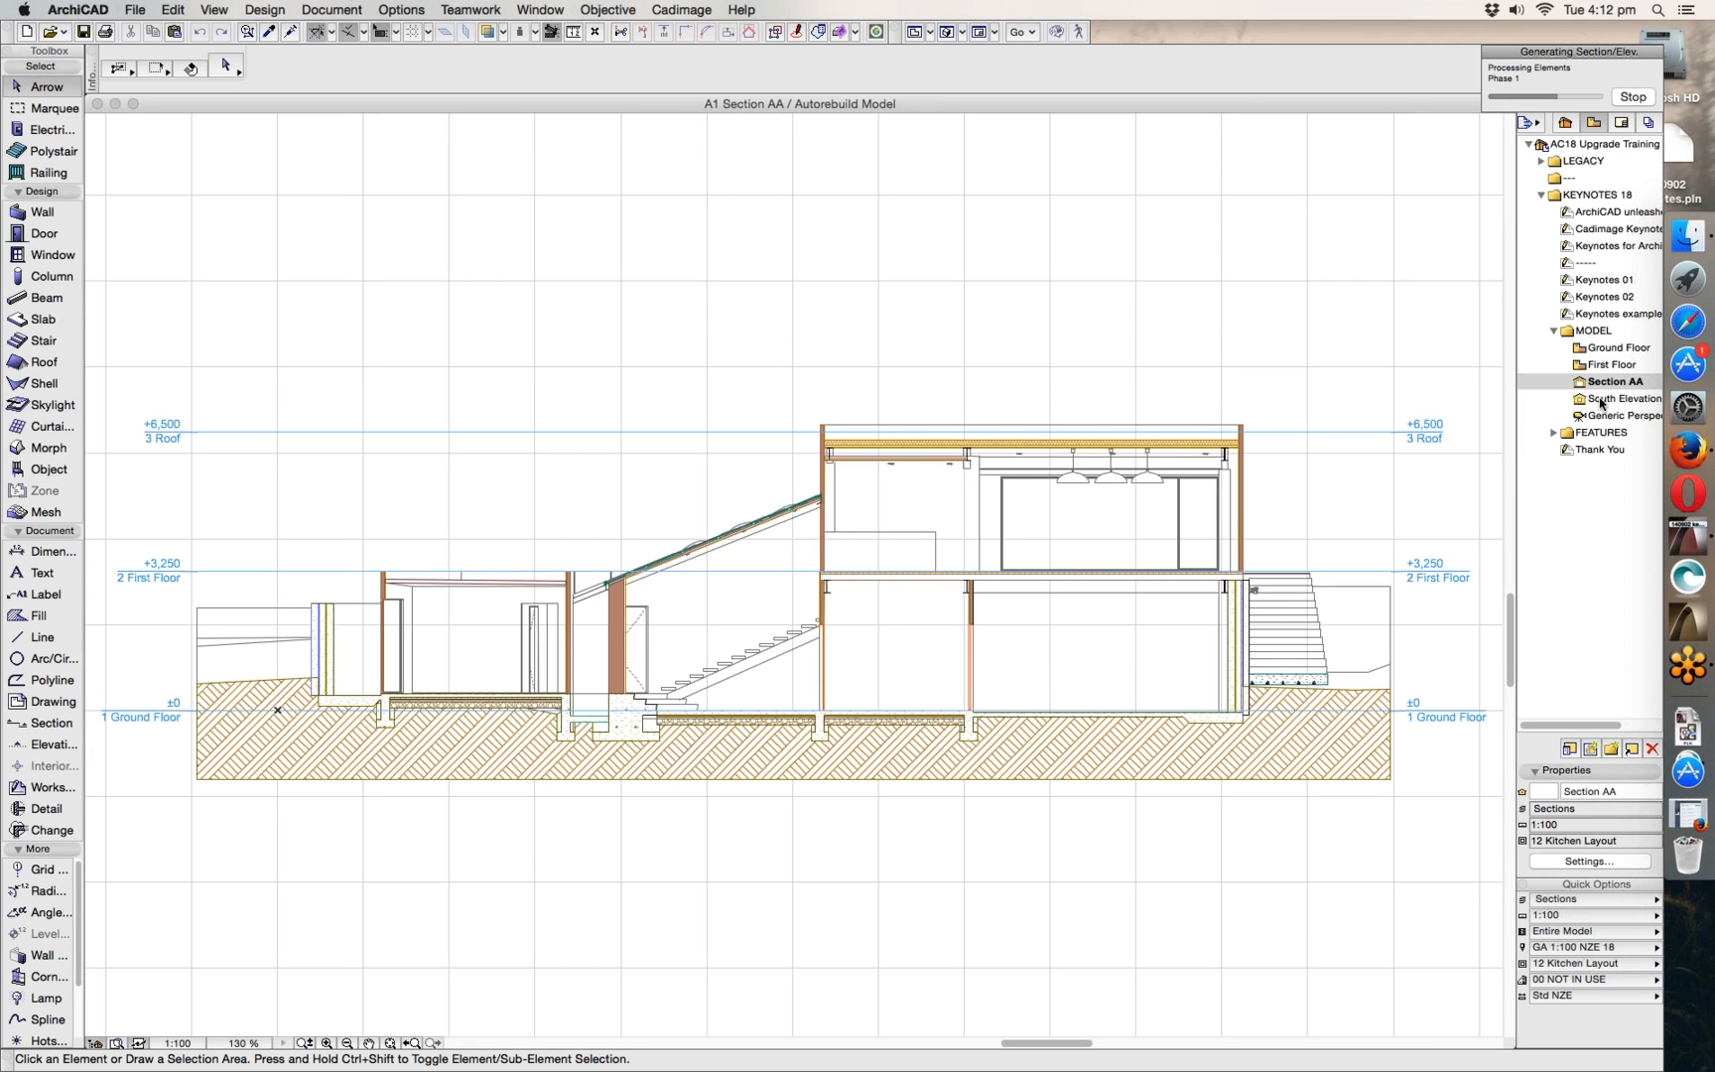
{"action": "left_click", "coordinate": [1601, 400]}
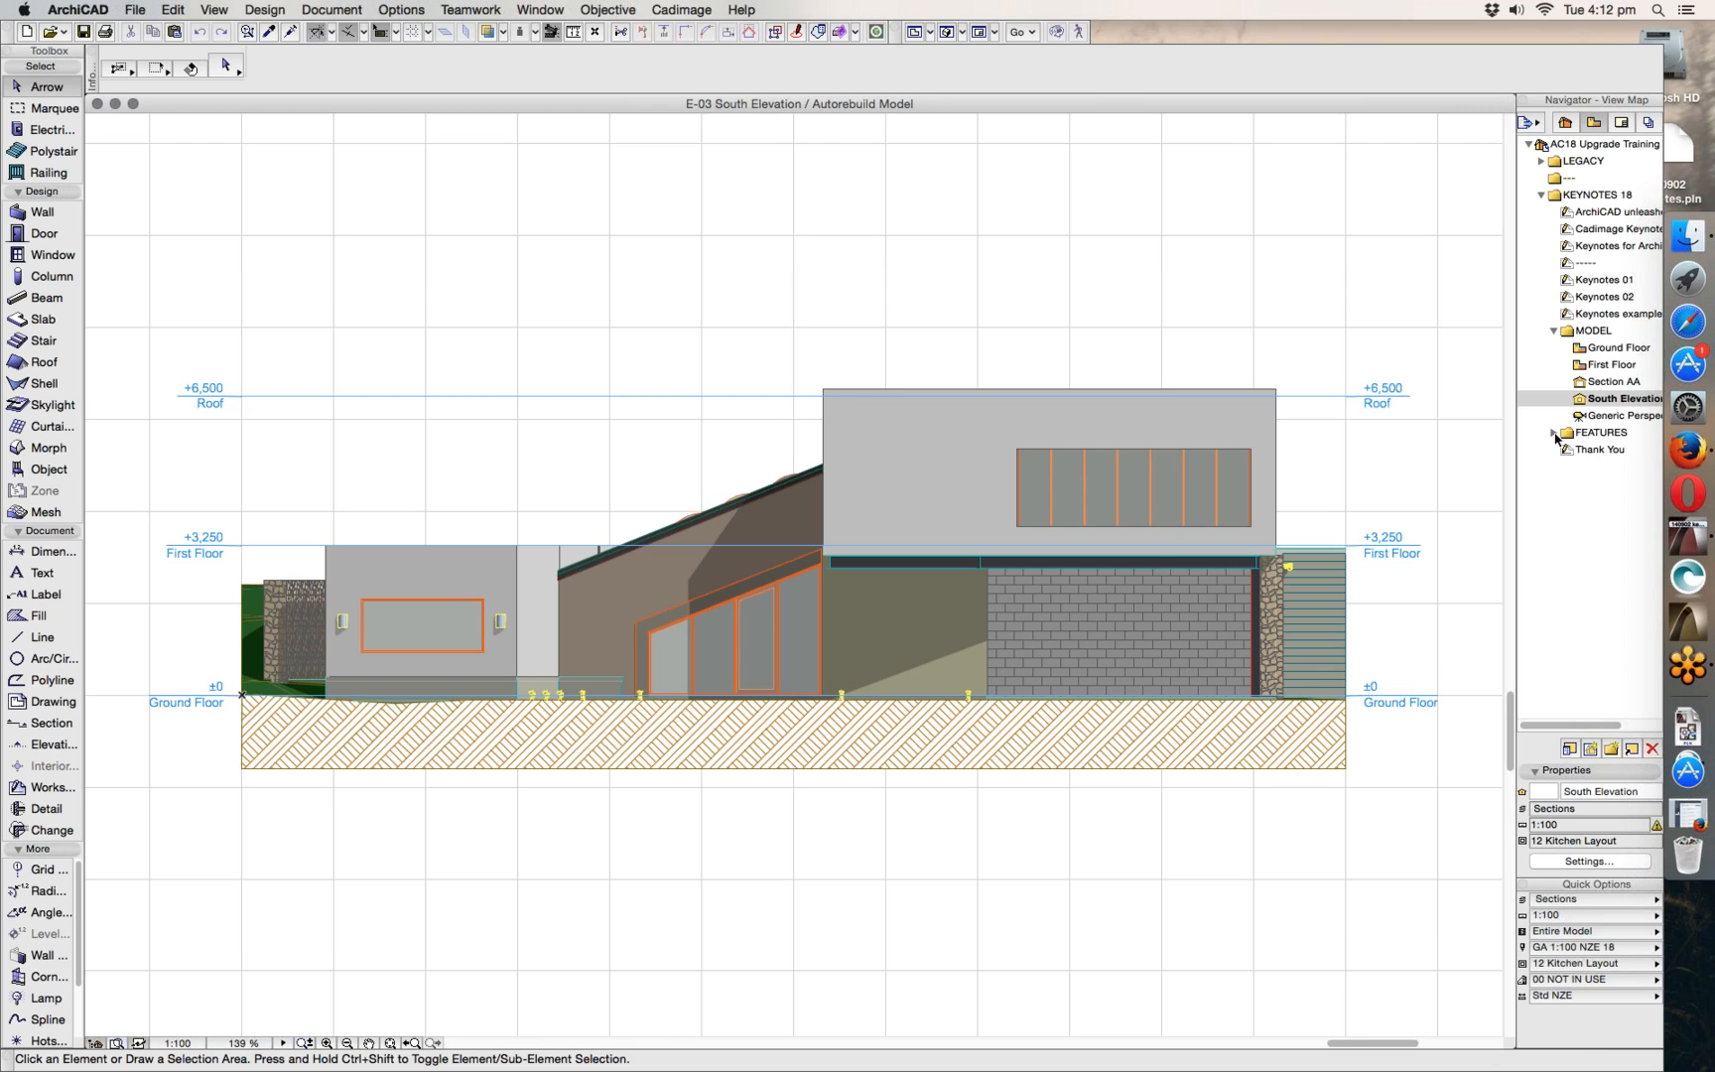
- Open the 01- Keynotes Palette view from the FEATURES folder and fit the ground floor plan in view
{"action": "left_click", "coordinate": [1554, 433]}
{"action": "double_click", "coordinate": [1608, 452]}
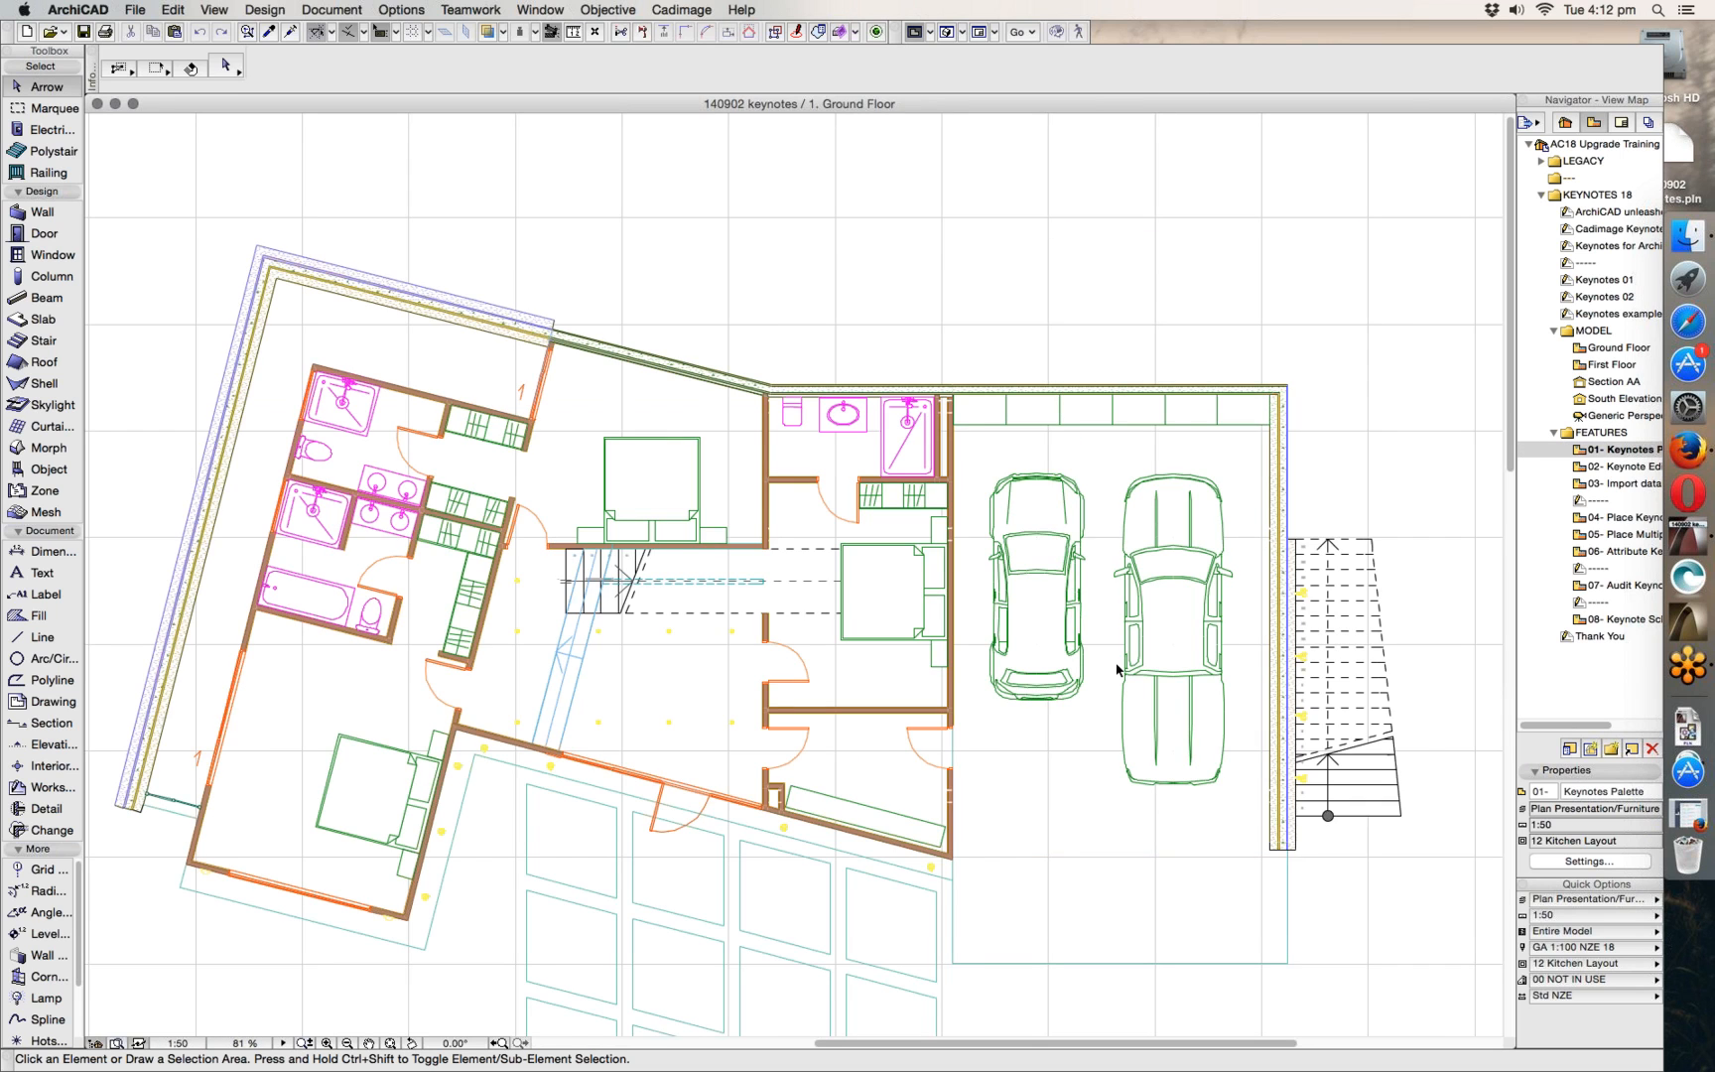
{"action": "middle_click_drag", "start_coordinate": [1095, 674], "coordinate": [1062, 601]}
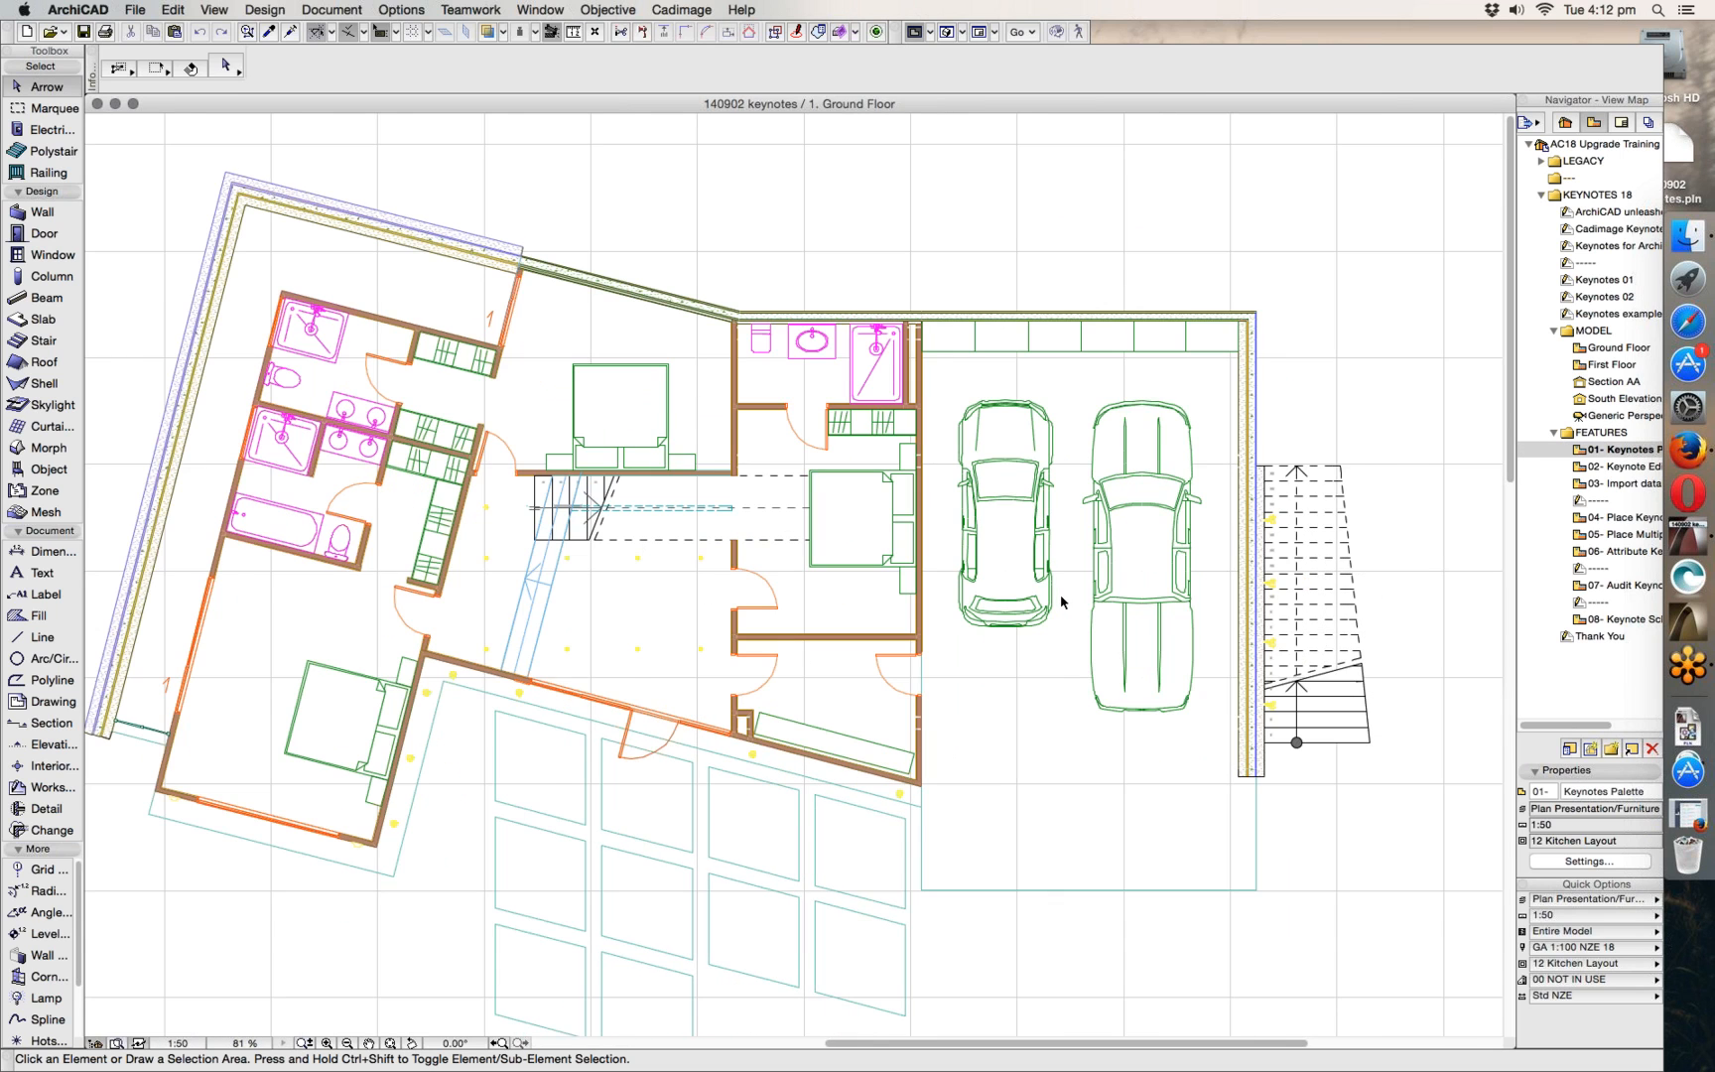
{"action": "scroll", "coordinate": [1061, 601], "scroll_direction": "down", "scroll_amount": 3}
{"action": "middle_click_drag", "start_coordinate": [1061, 599], "coordinate": [882, 517]}
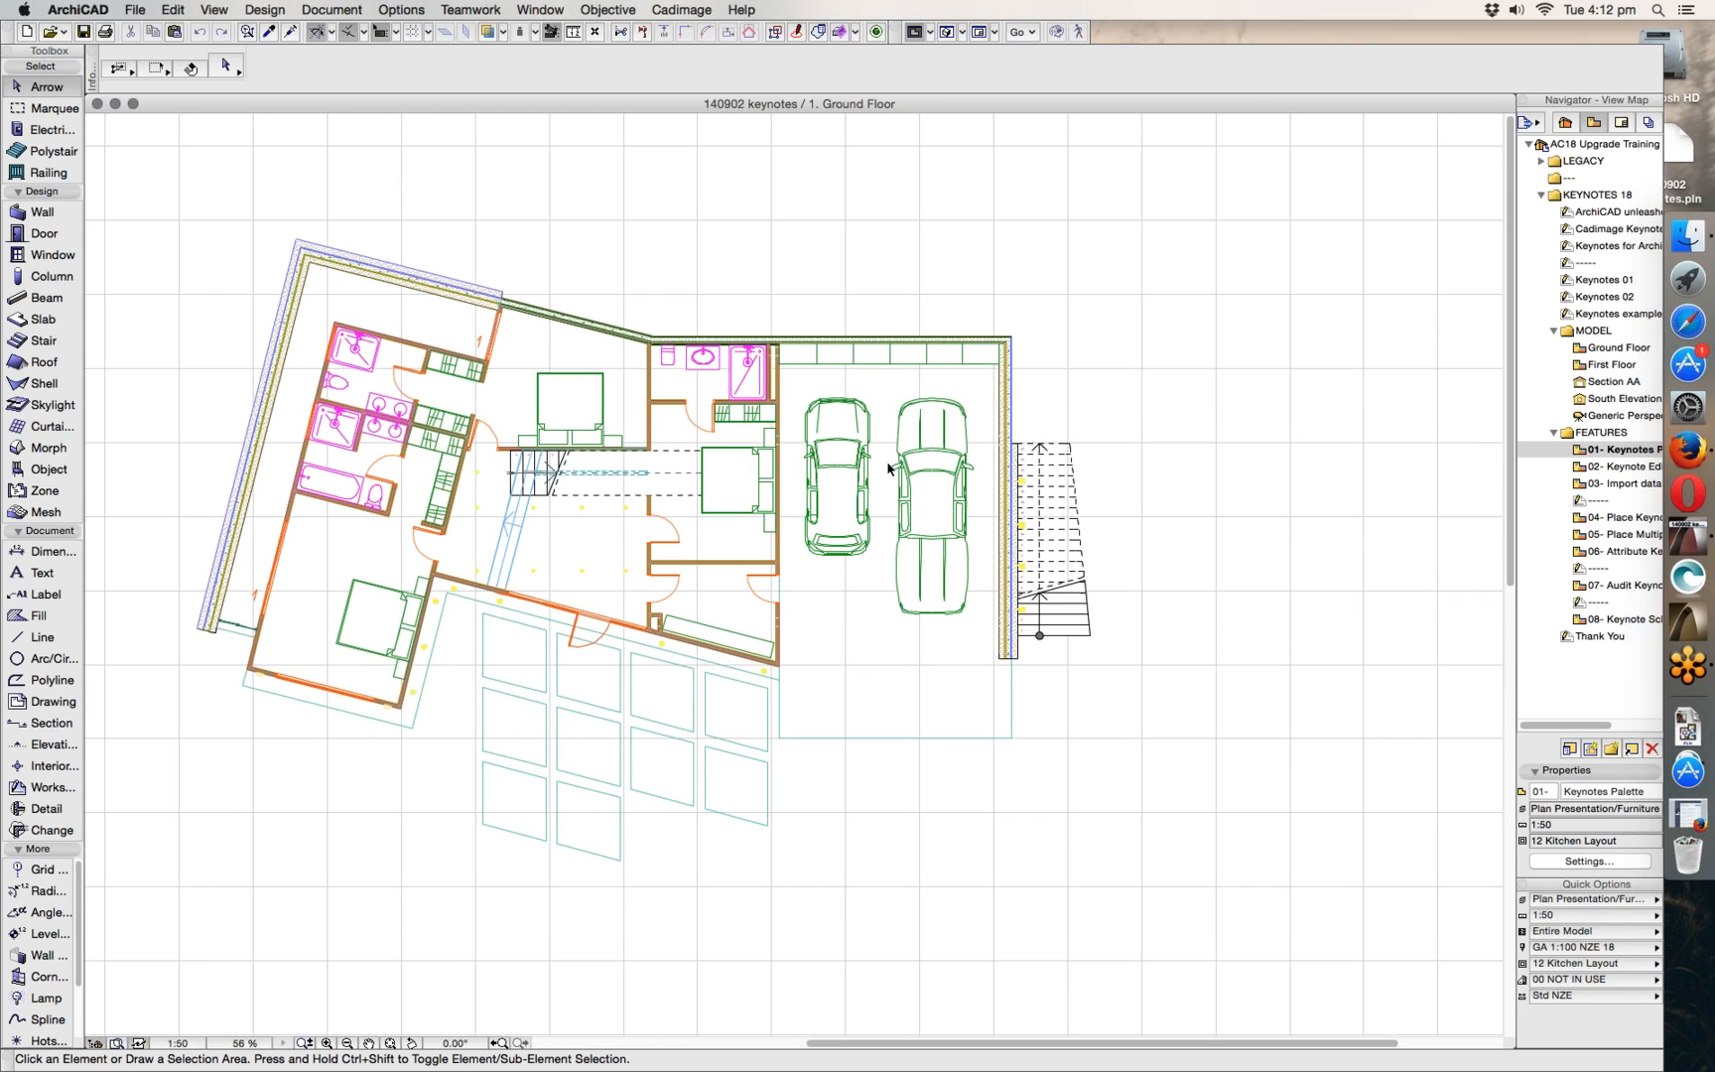
- Show the Cadimage Keynotes palette and place it beside the Navigator, clear of the floor plan
{"action": "left_click", "coordinate": [681, 9]}
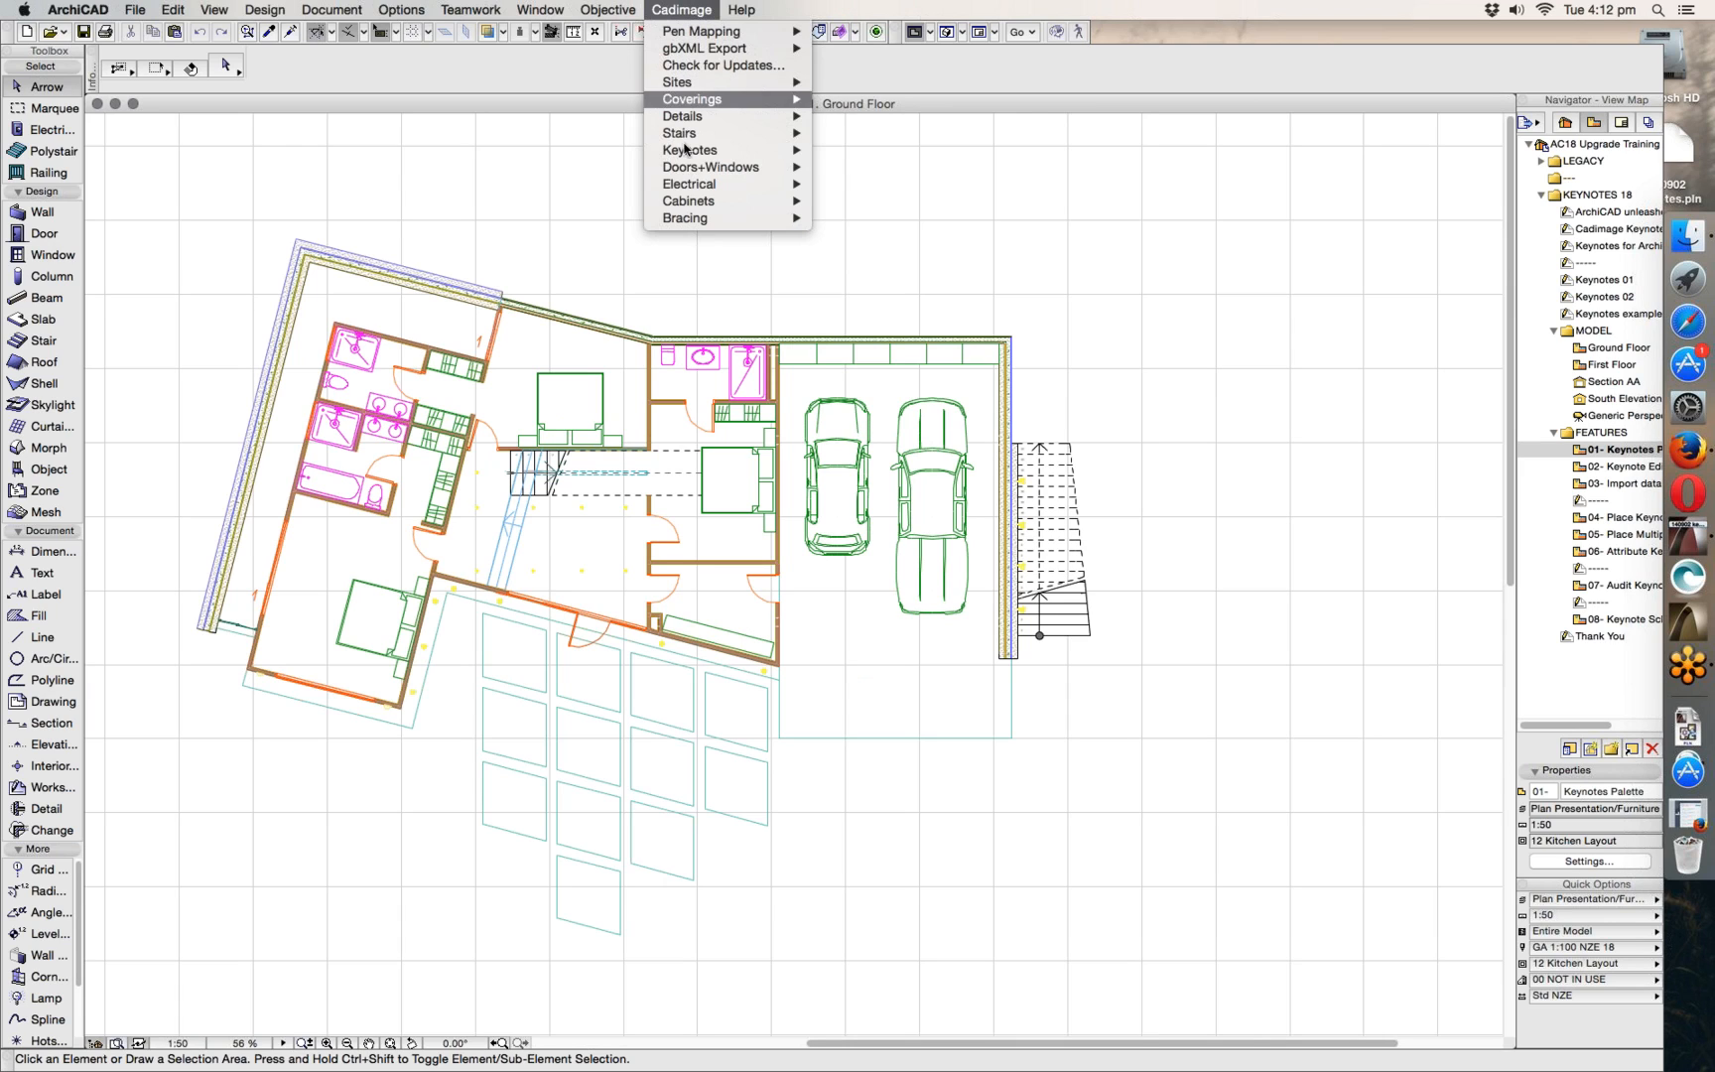
{"action": "mouse_move", "coordinate": [759, 154]}
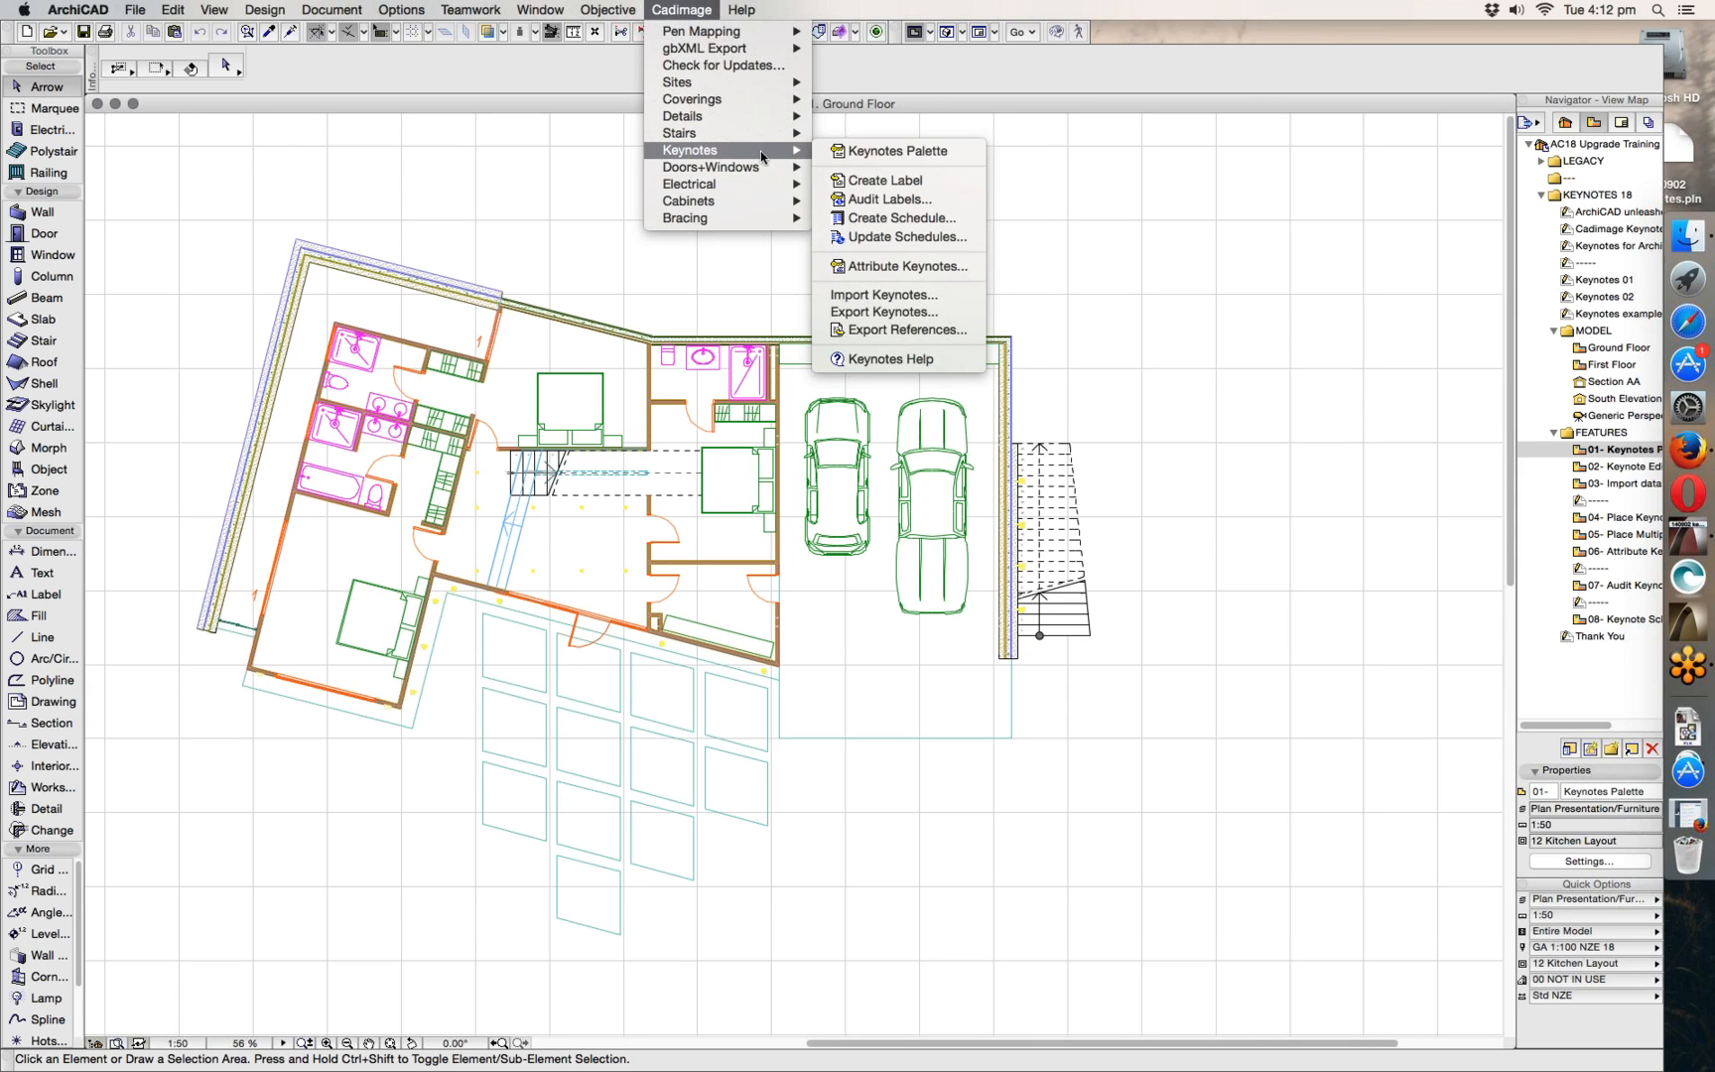
{"action": "left_click", "coordinate": [942, 154]}
{"action": "left_click_drag", "start_coordinate": [1374, 130], "coordinate": [1632, 262]}
{"action": "left_click_drag", "start_coordinate": [1581, 151], "coordinate": [1404, 105]}
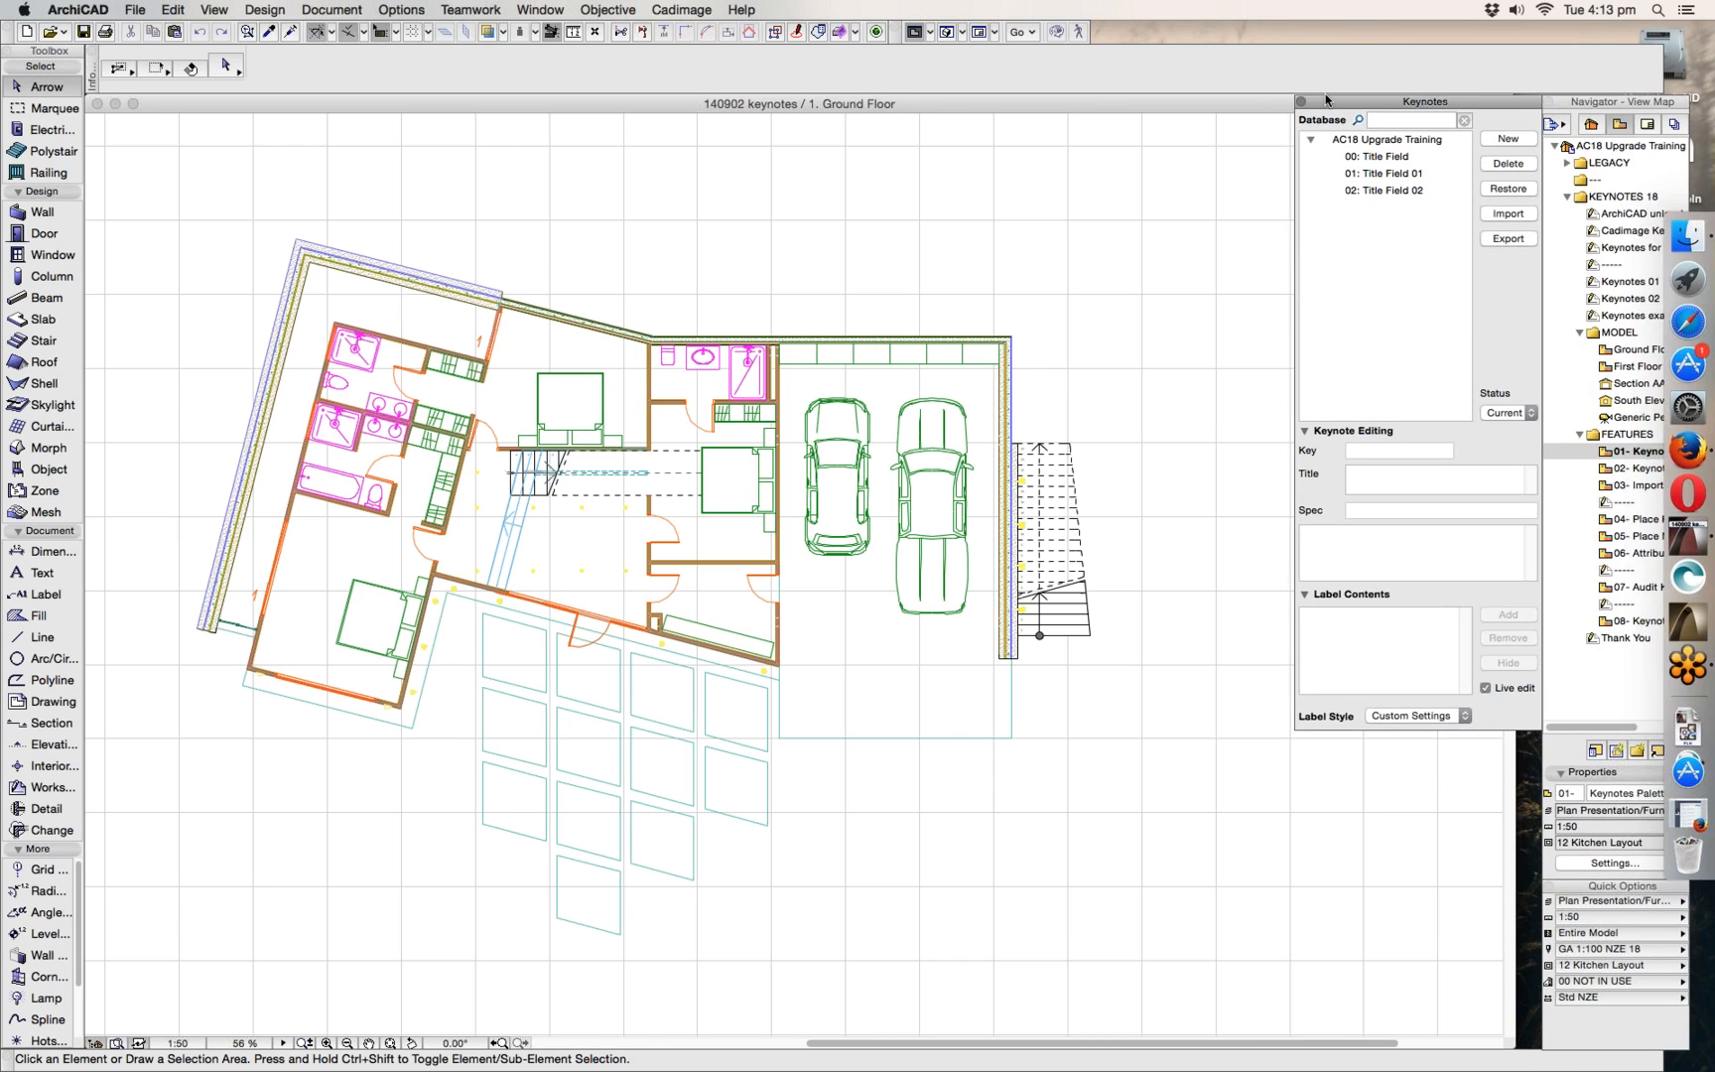
{"action": "left_click_drag", "start_coordinate": [1325, 93], "coordinate": [1300, 100]}
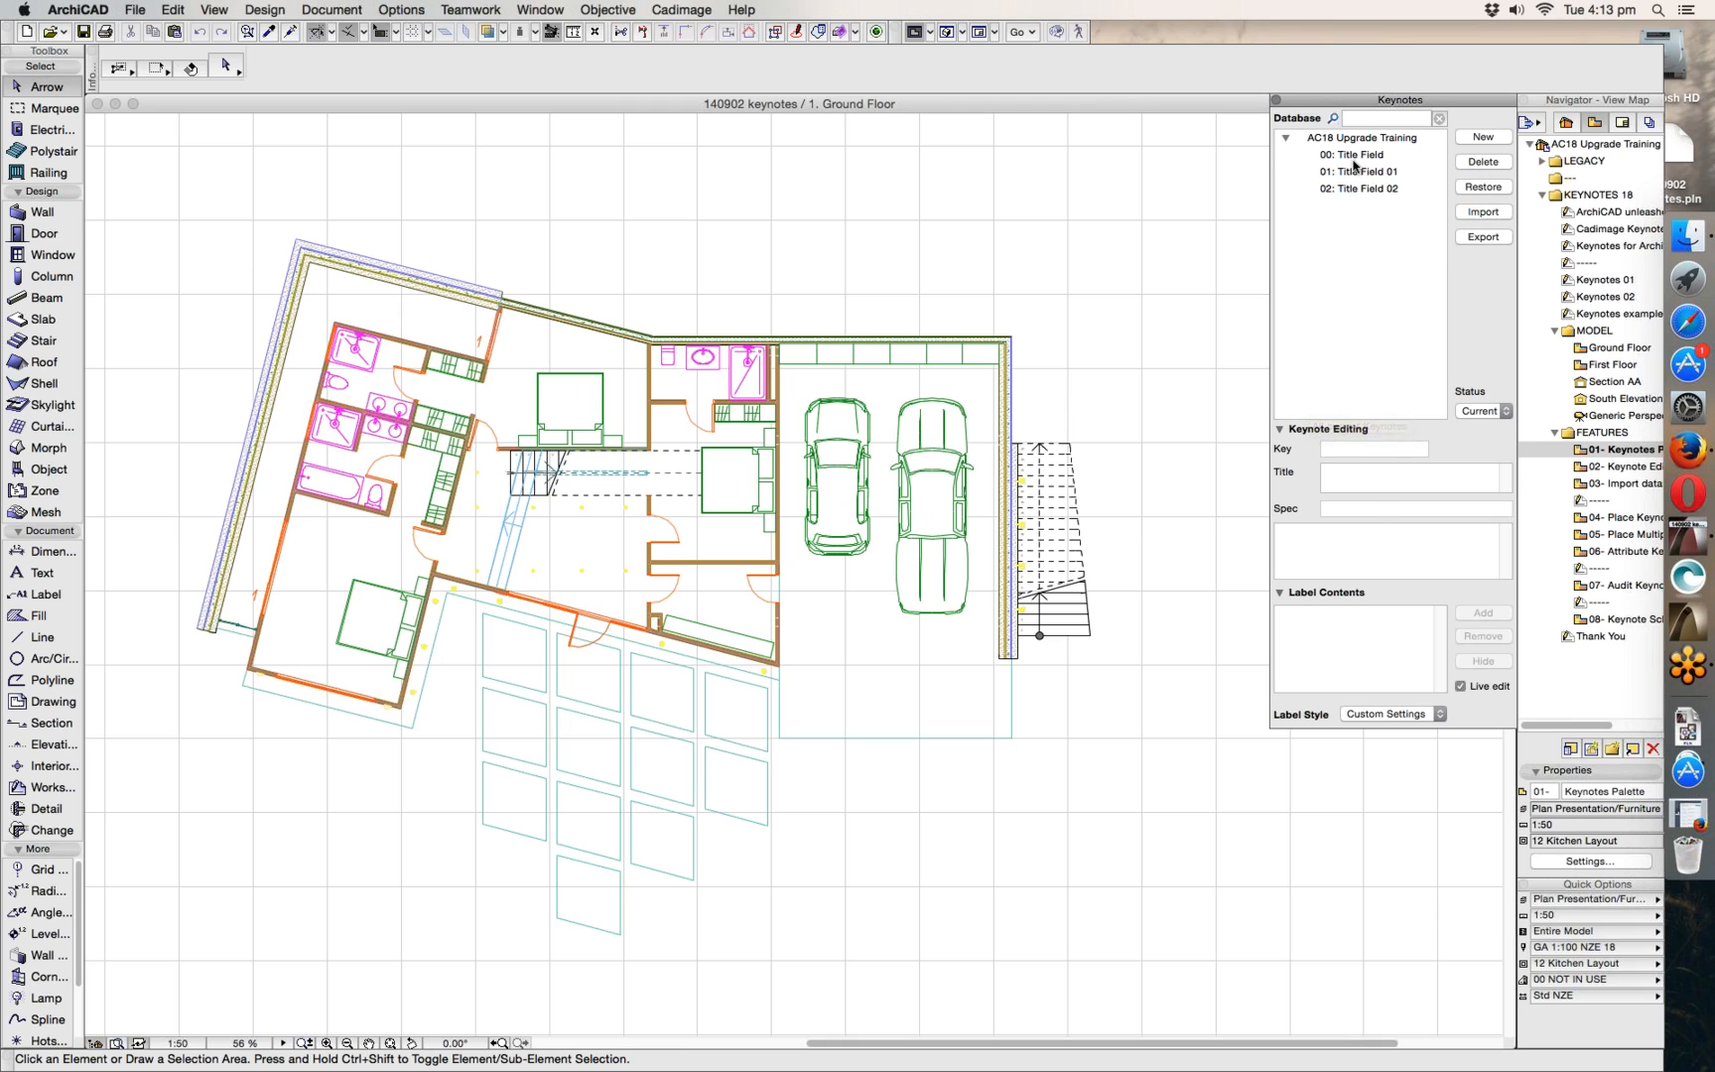
- Examine the key, title, spec reference and description of keynotes 00, 01 and 02 in the database
{"action": "left_click", "coordinate": [1356, 155]}
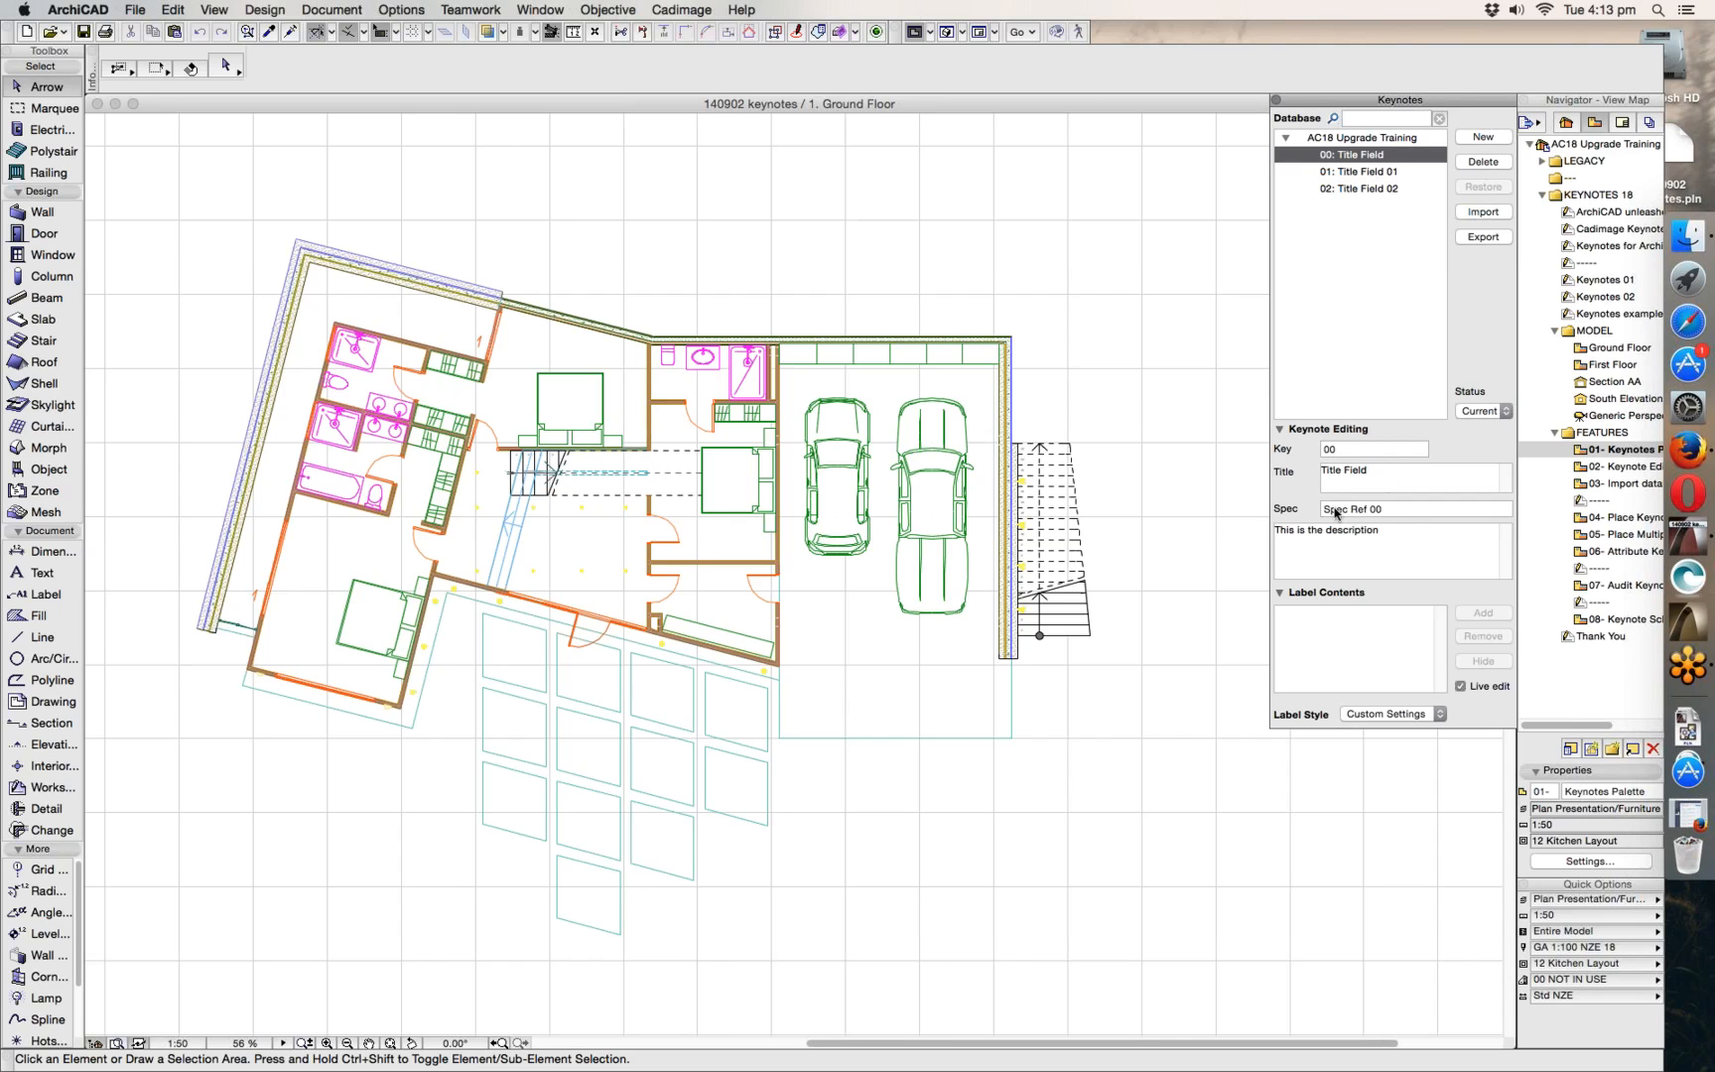
{"action": "left_click", "coordinate": [1403, 538]}
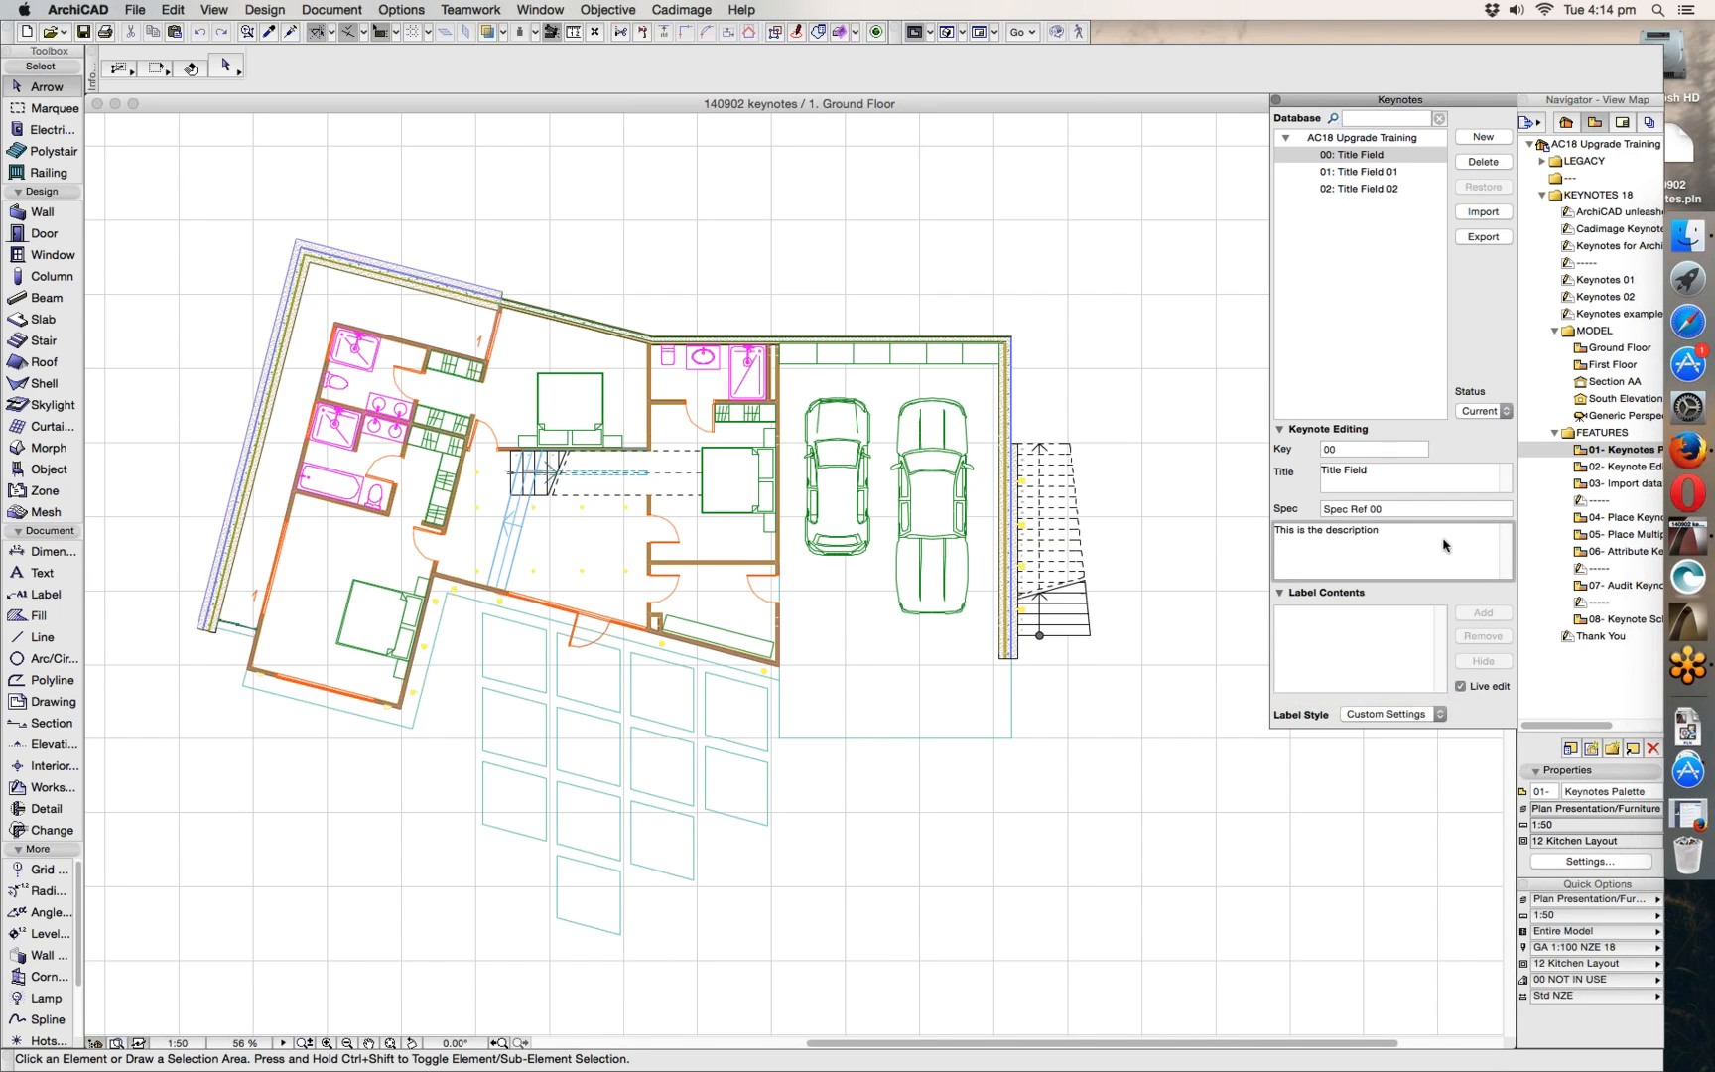
{"action": "left_click", "coordinate": [1372, 172]}
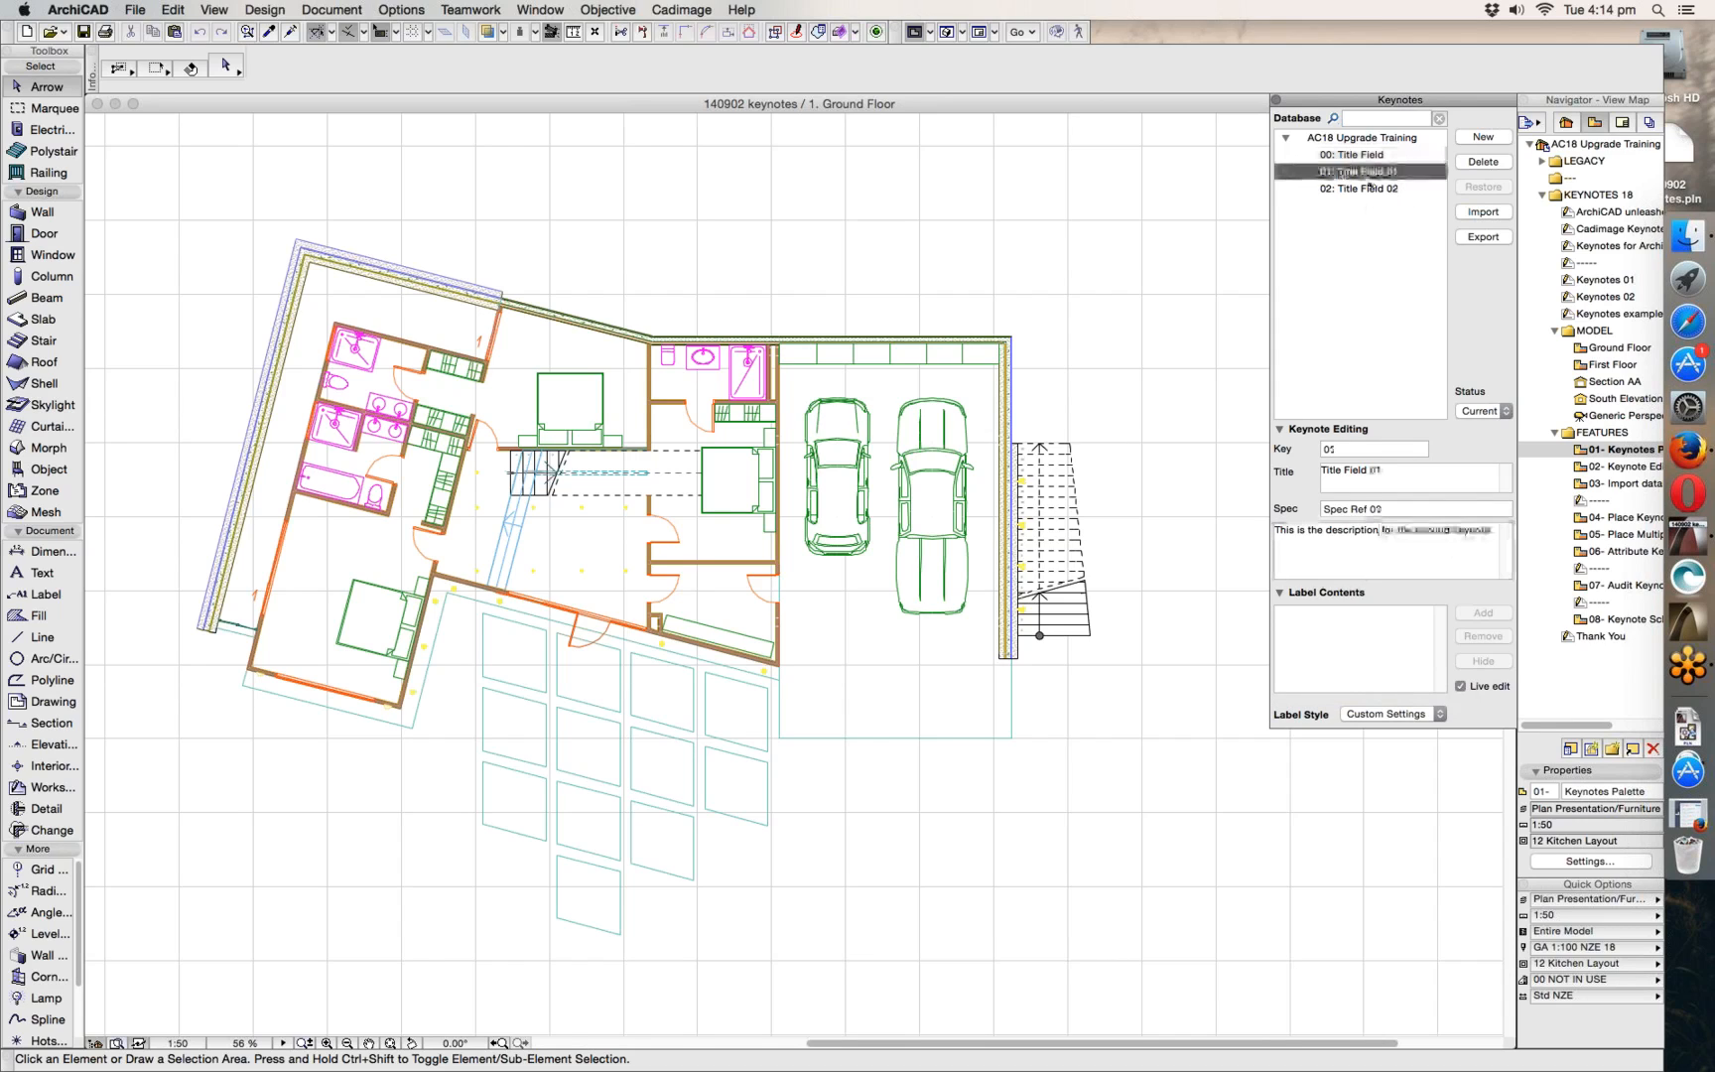
{"action": "left_click", "coordinate": [1360, 191]}
{"action": "left_click", "coordinate": [1359, 172]}
{"action": "left_click", "coordinate": [1362, 156]}
{"action": "left_click", "coordinate": [1359, 171]}
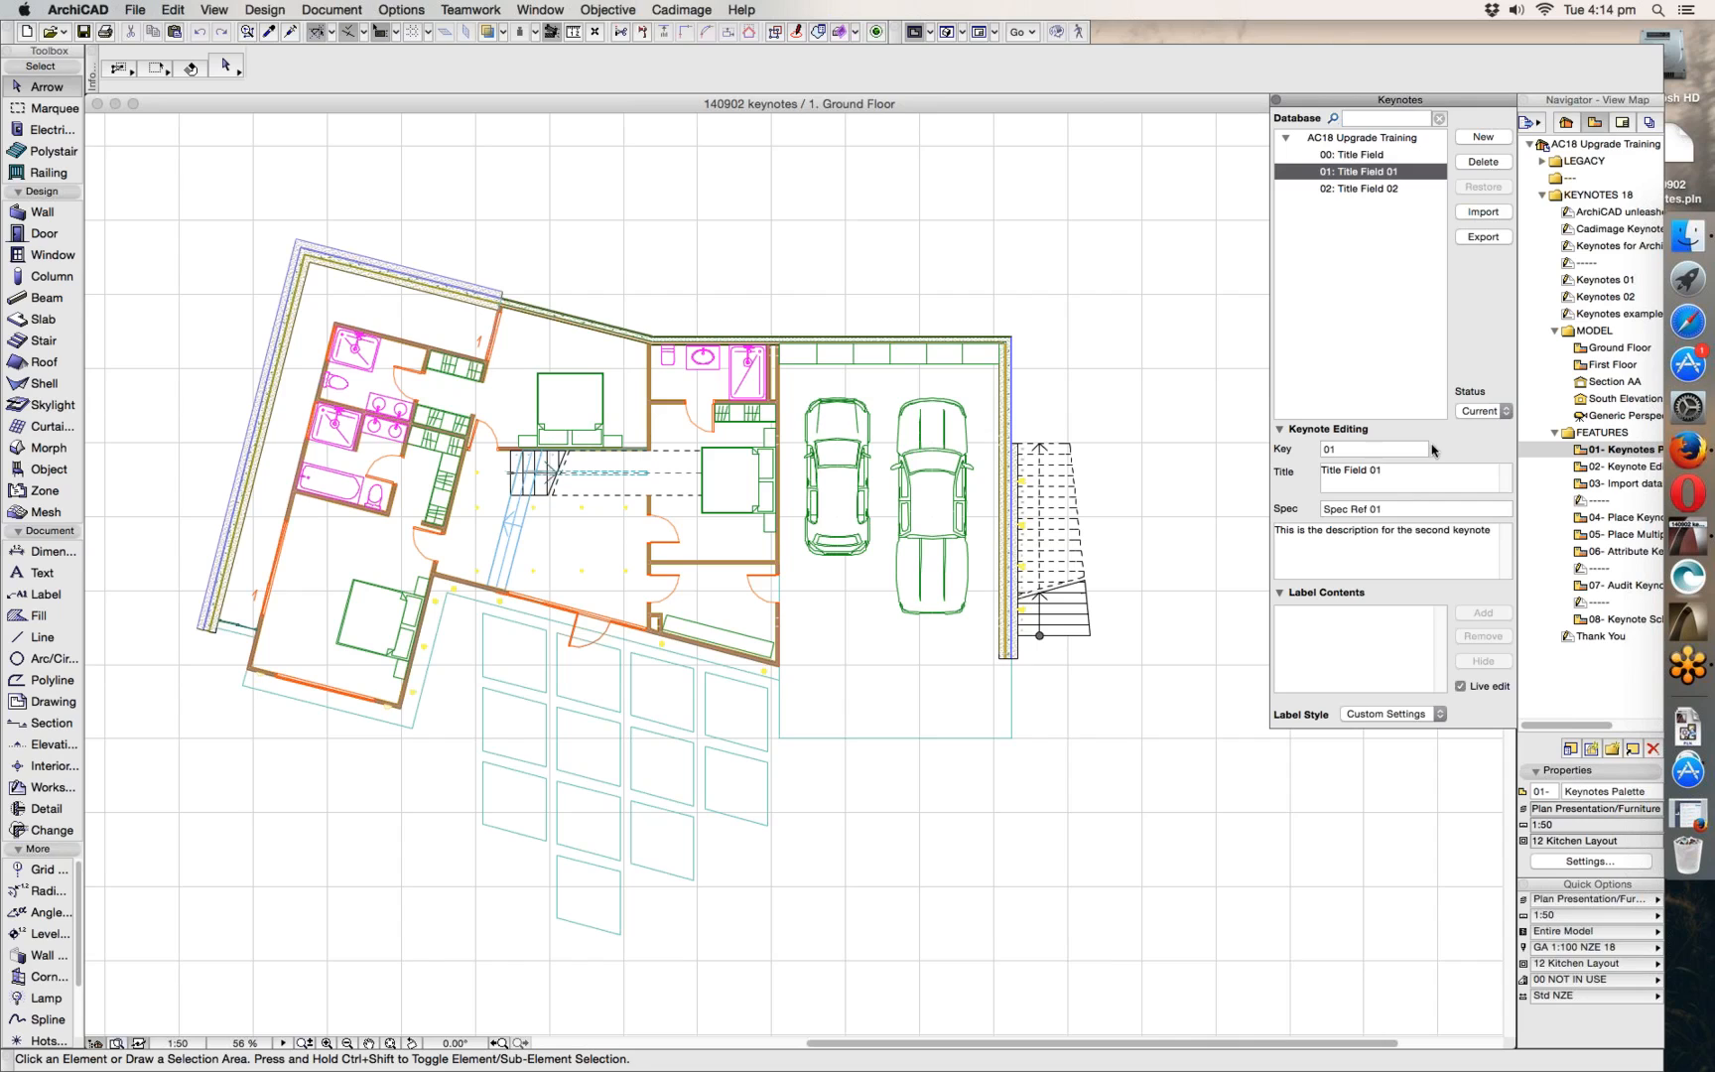
- Change keynote 01's key to 34 and its title to "Title Field thefds"
{"action": "left_click", "coordinate": [1364, 448]}
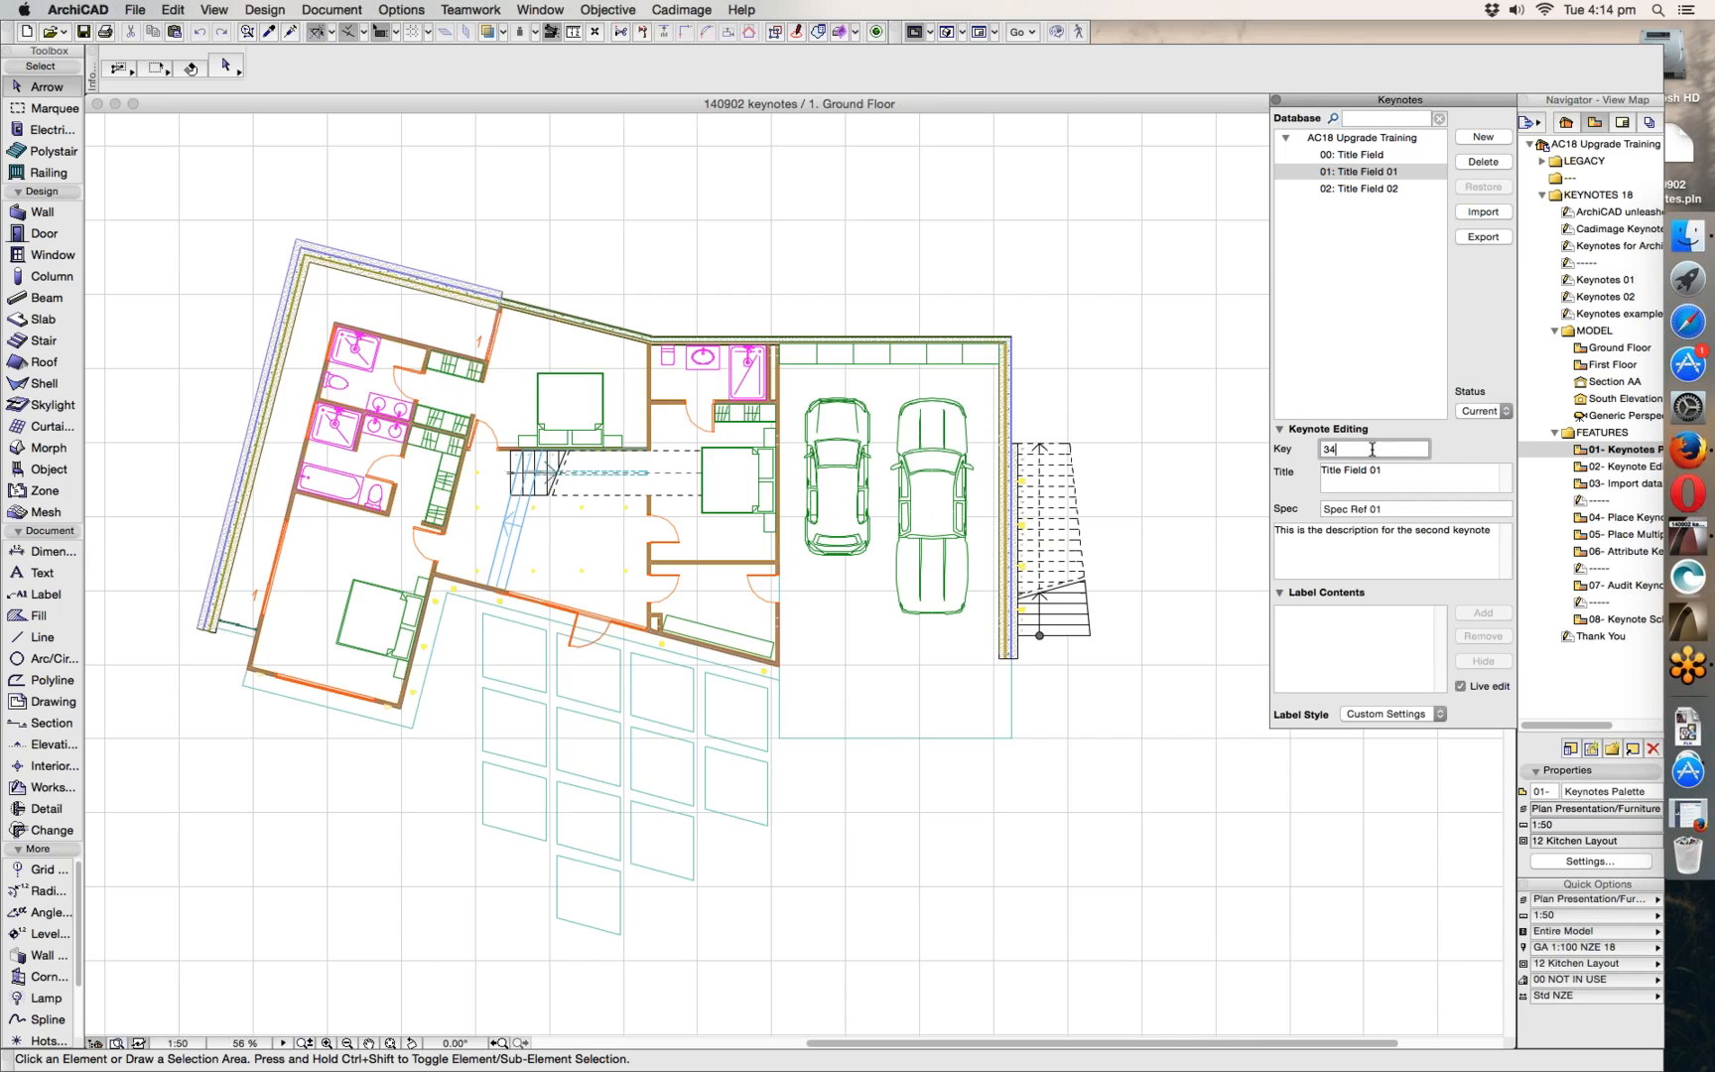
{"action": "left_click", "coordinate": [1421, 476]}
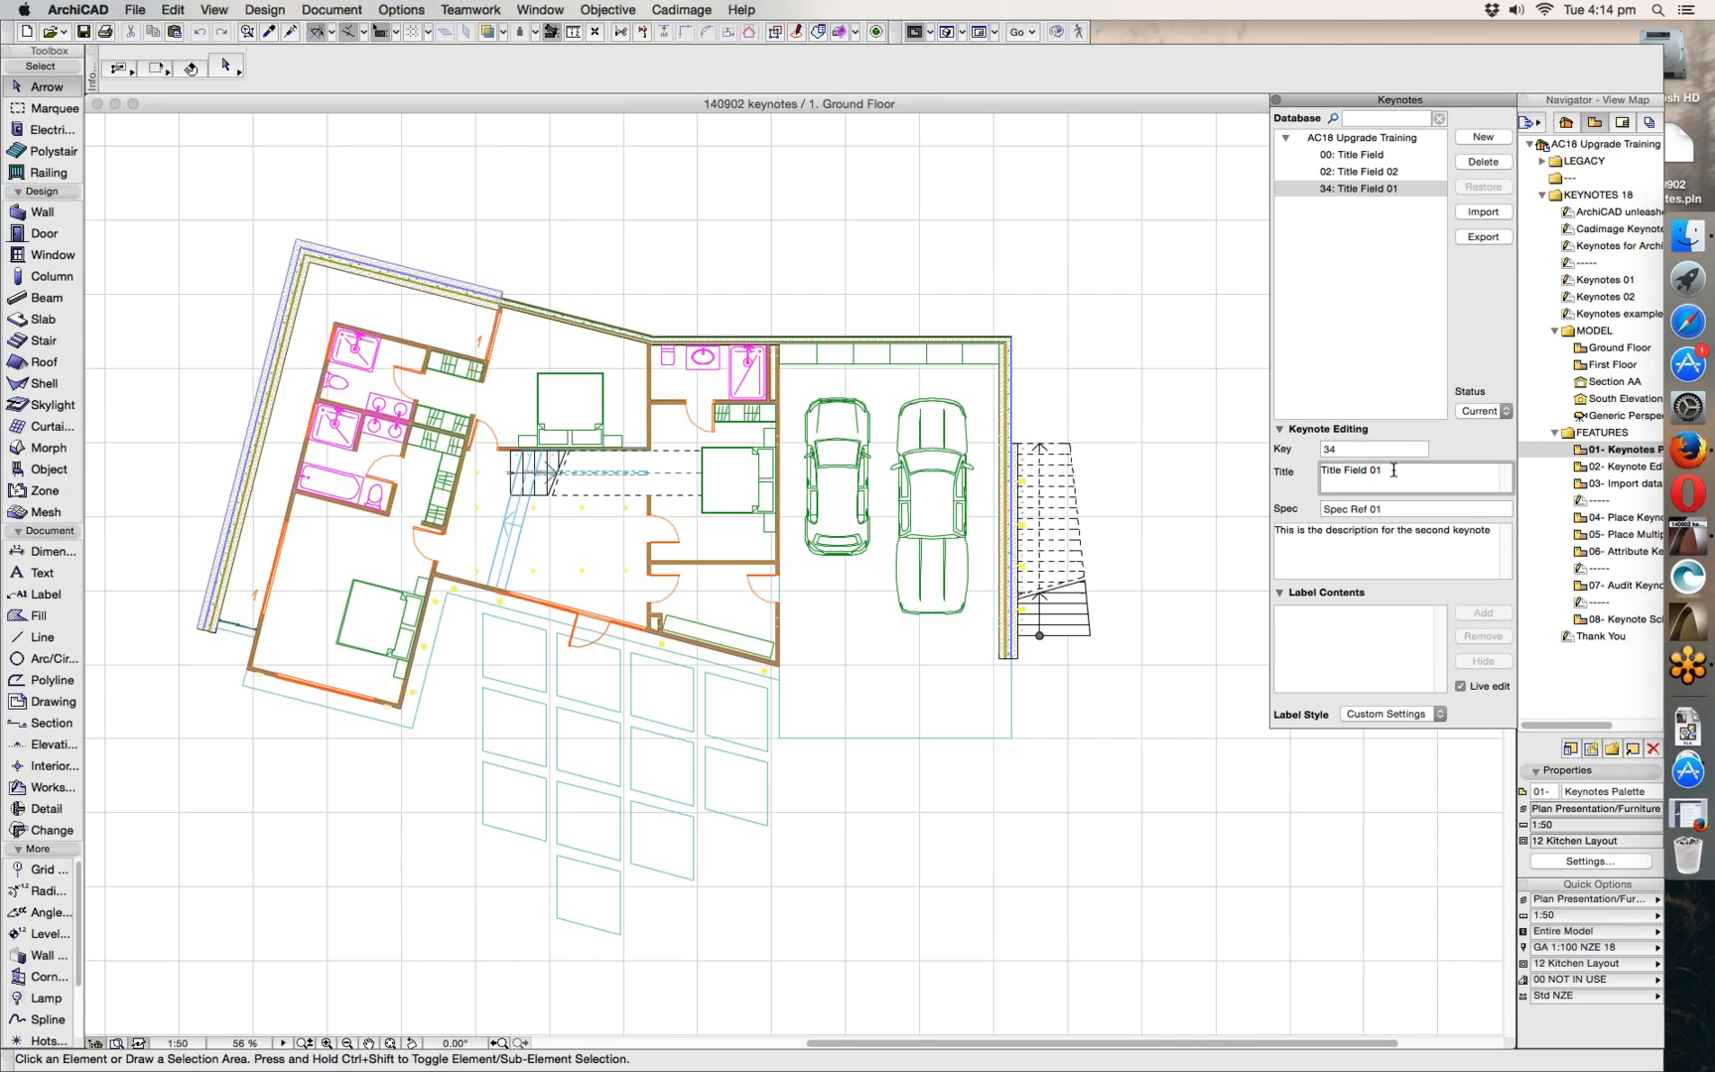
{"action": "type", "text": "thefo"}
{"action": "type", "text": "s"}
{"action": "left_click", "coordinate": [1390, 450]}
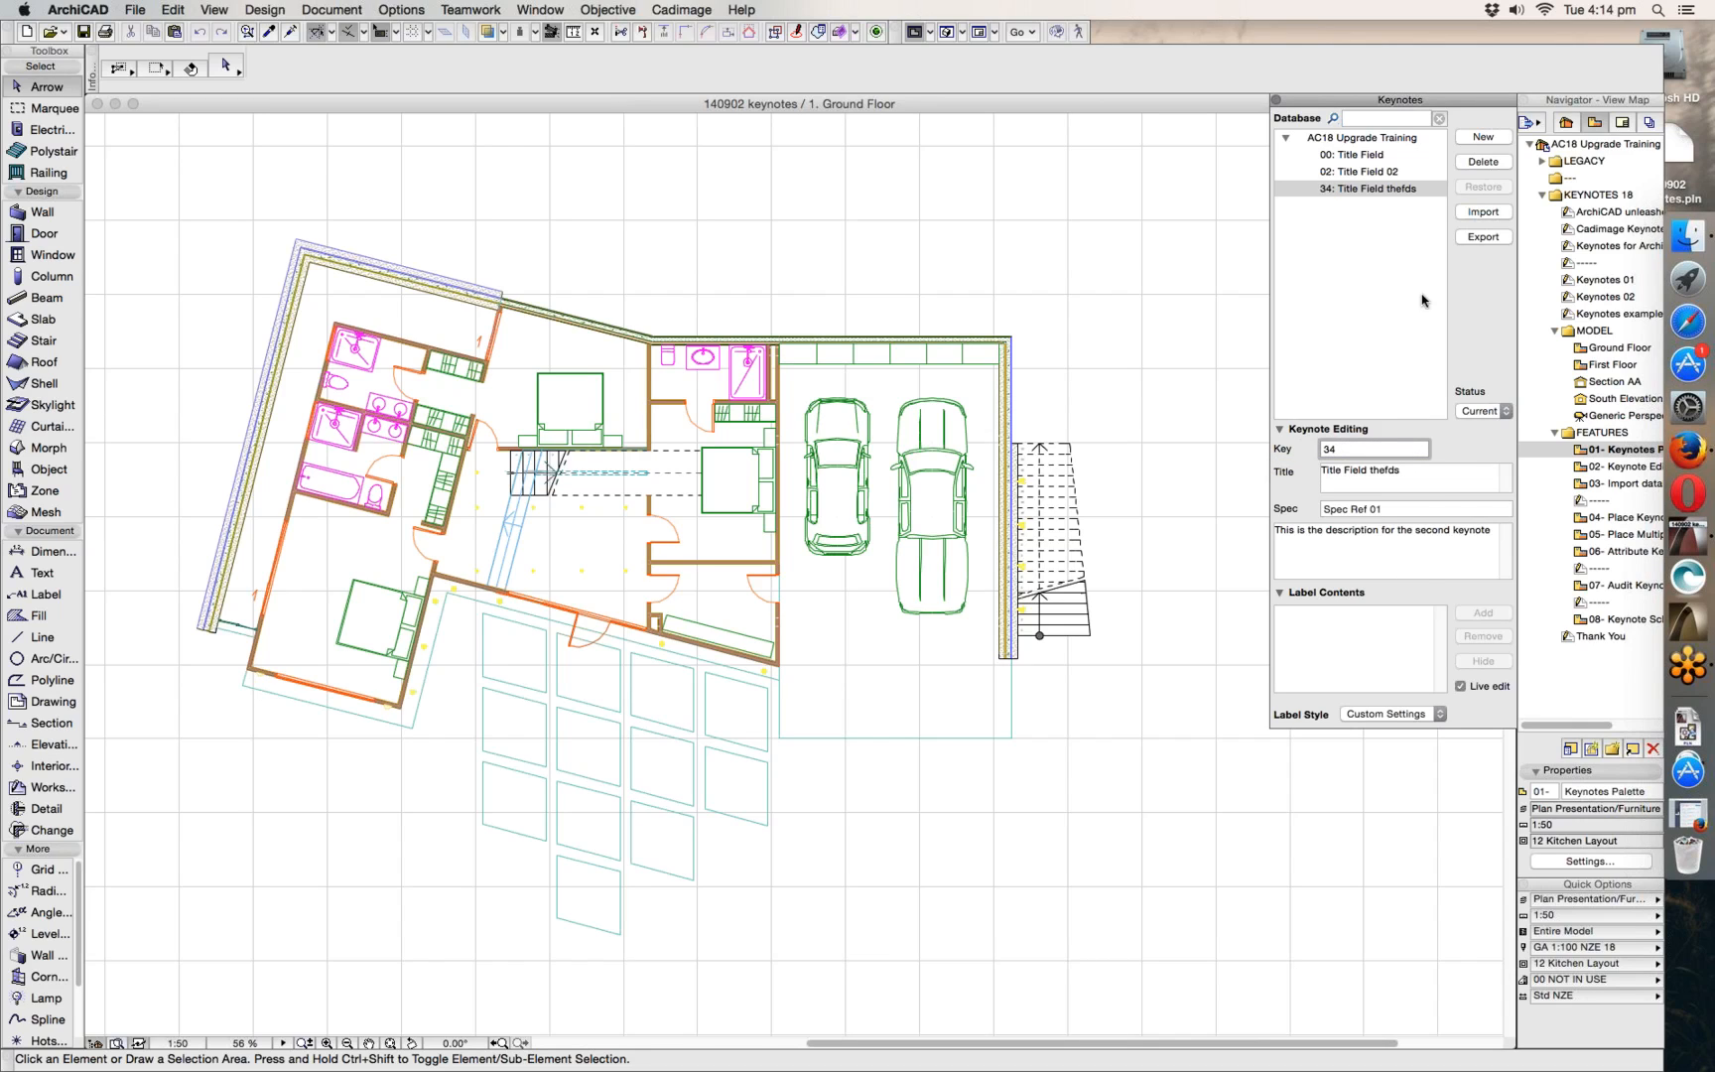
- Delete all three keynotes from the AC18 Upgrade Training database
{"action": "left_click", "coordinate": [1354, 161], "text": "shift"}
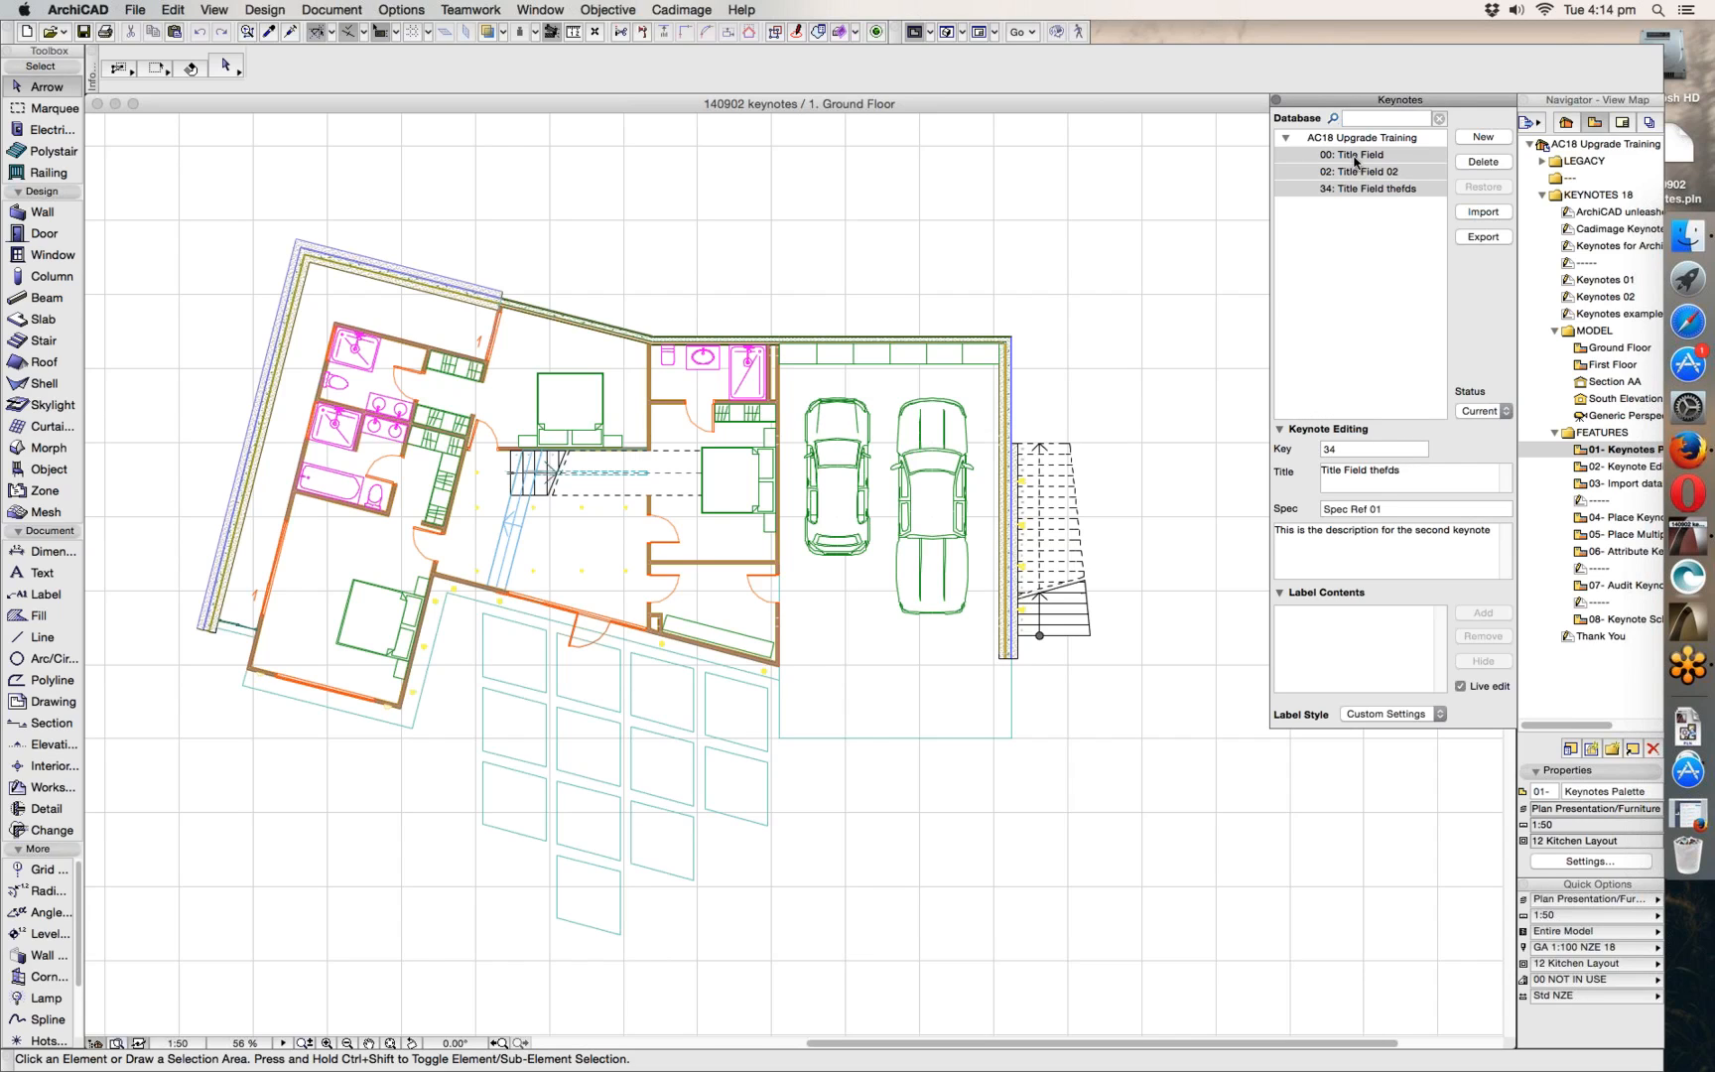
{"action": "left_click", "coordinate": [1496, 164]}
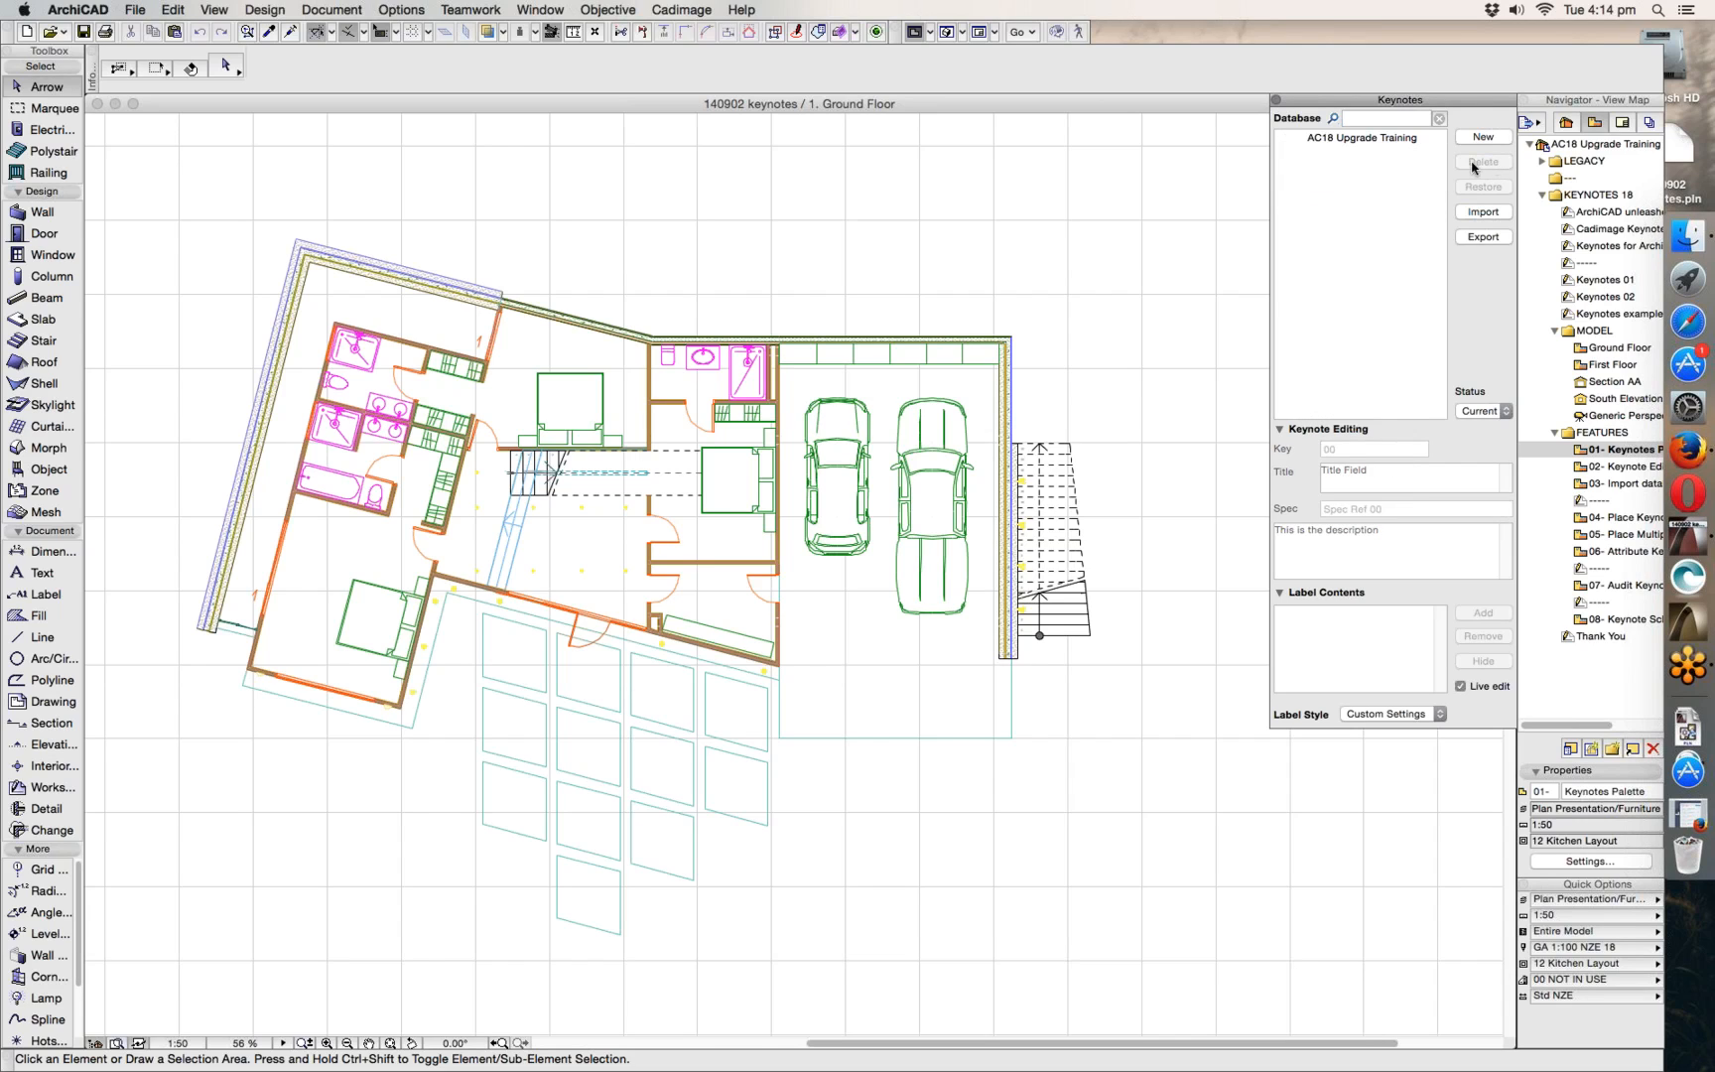
- Start a keynote import in CSV format using Cadimage Keynotes.csv from the CadimageTools Extras folder
{"action": "left_click", "coordinate": [1485, 212]}
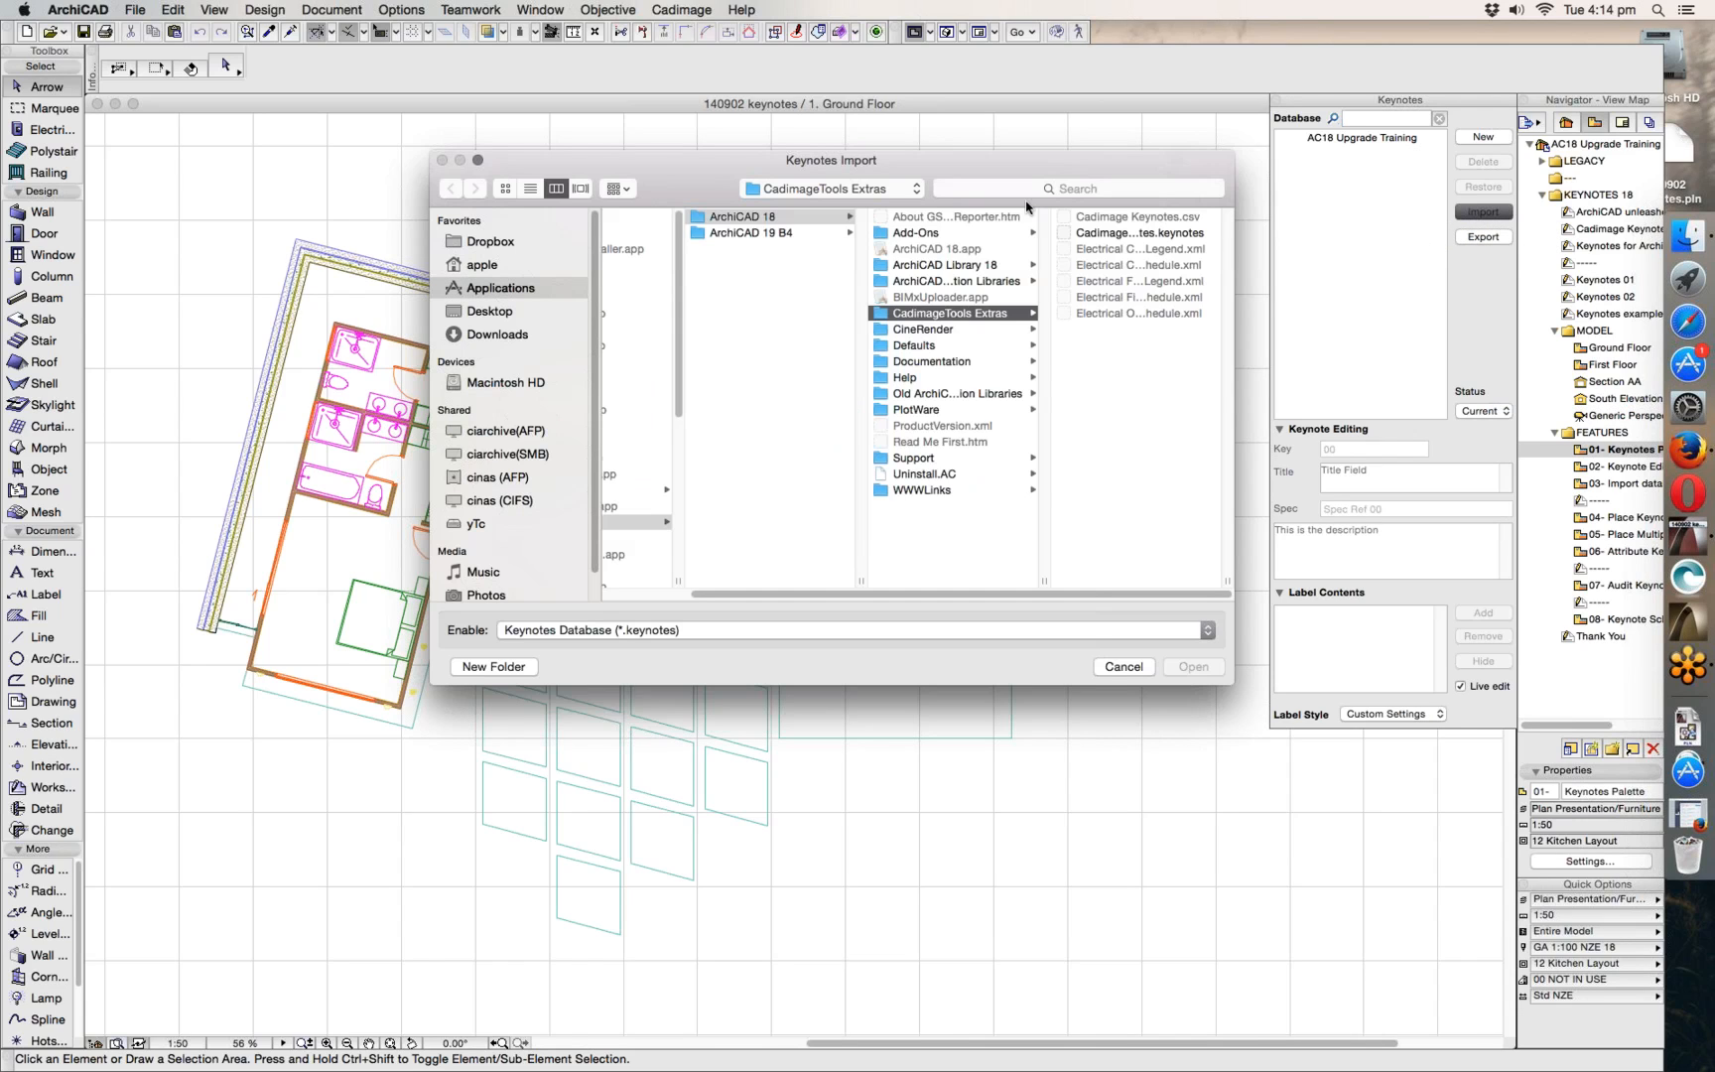
{"action": "left_click", "coordinate": [1136, 233]}
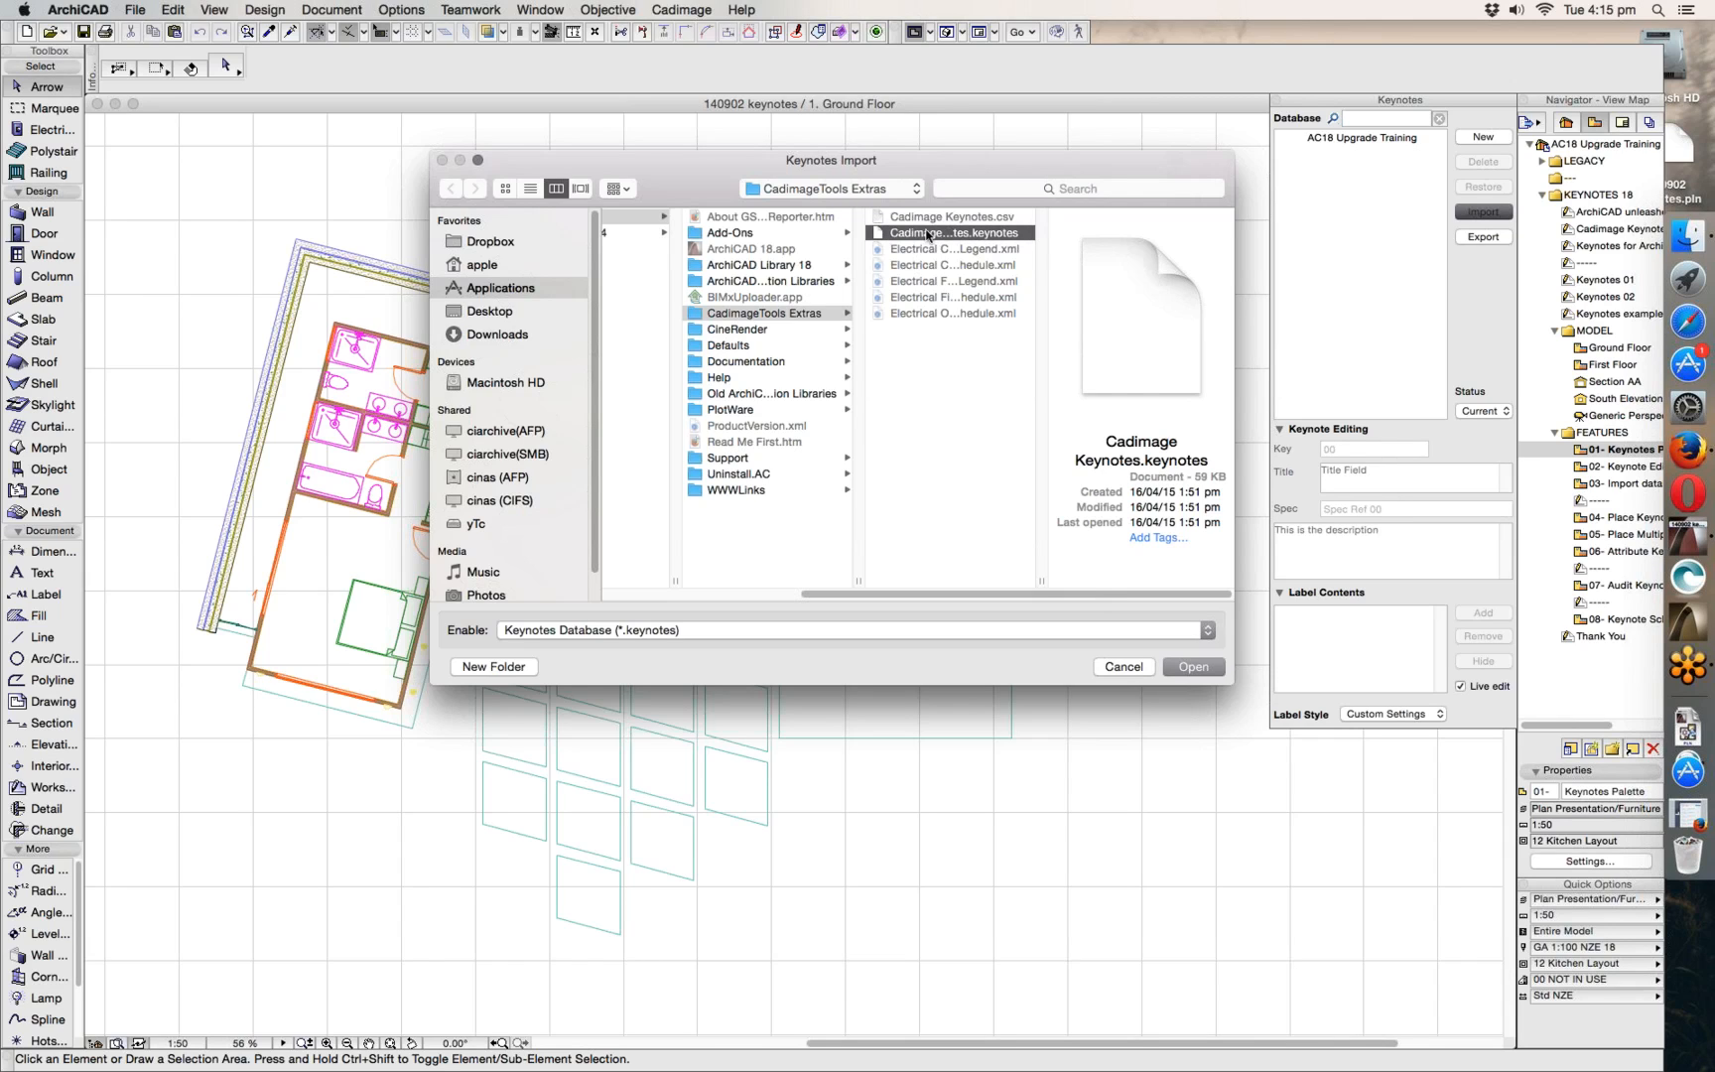
{"action": "left_click", "coordinate": [764, 640]}
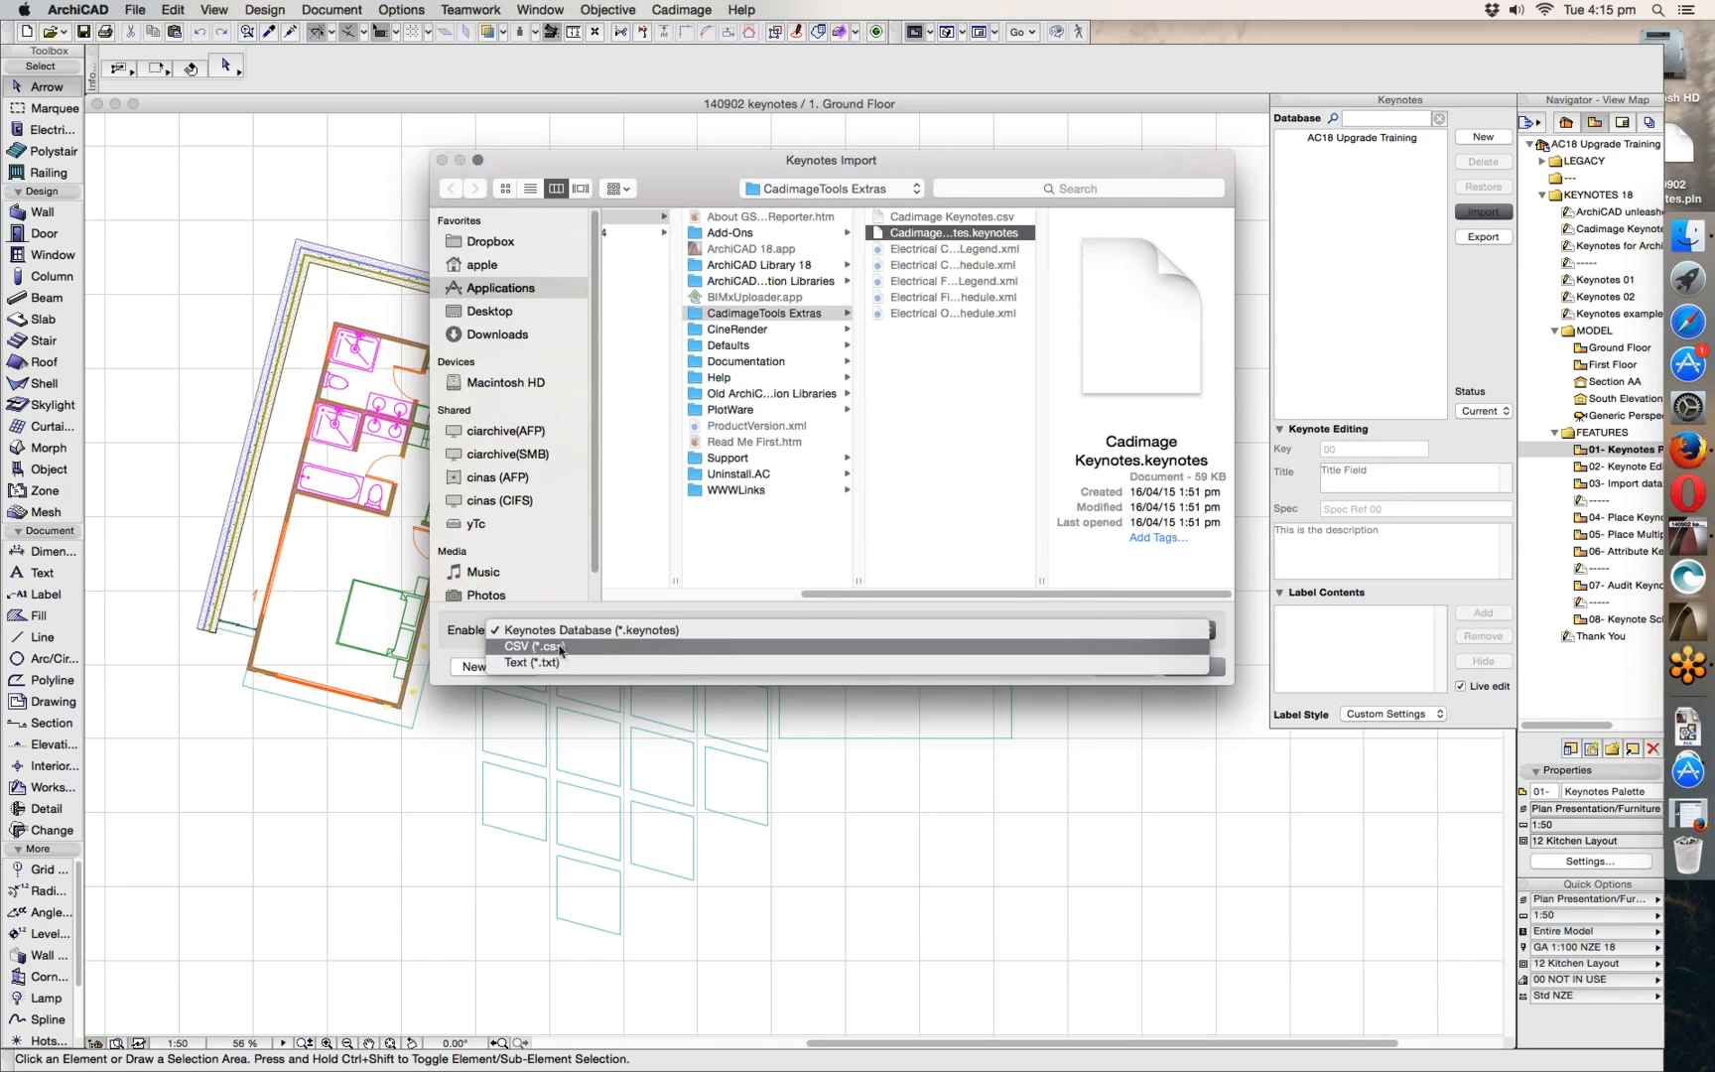
{"action": "left_click", "coordinate": [566, 650]}
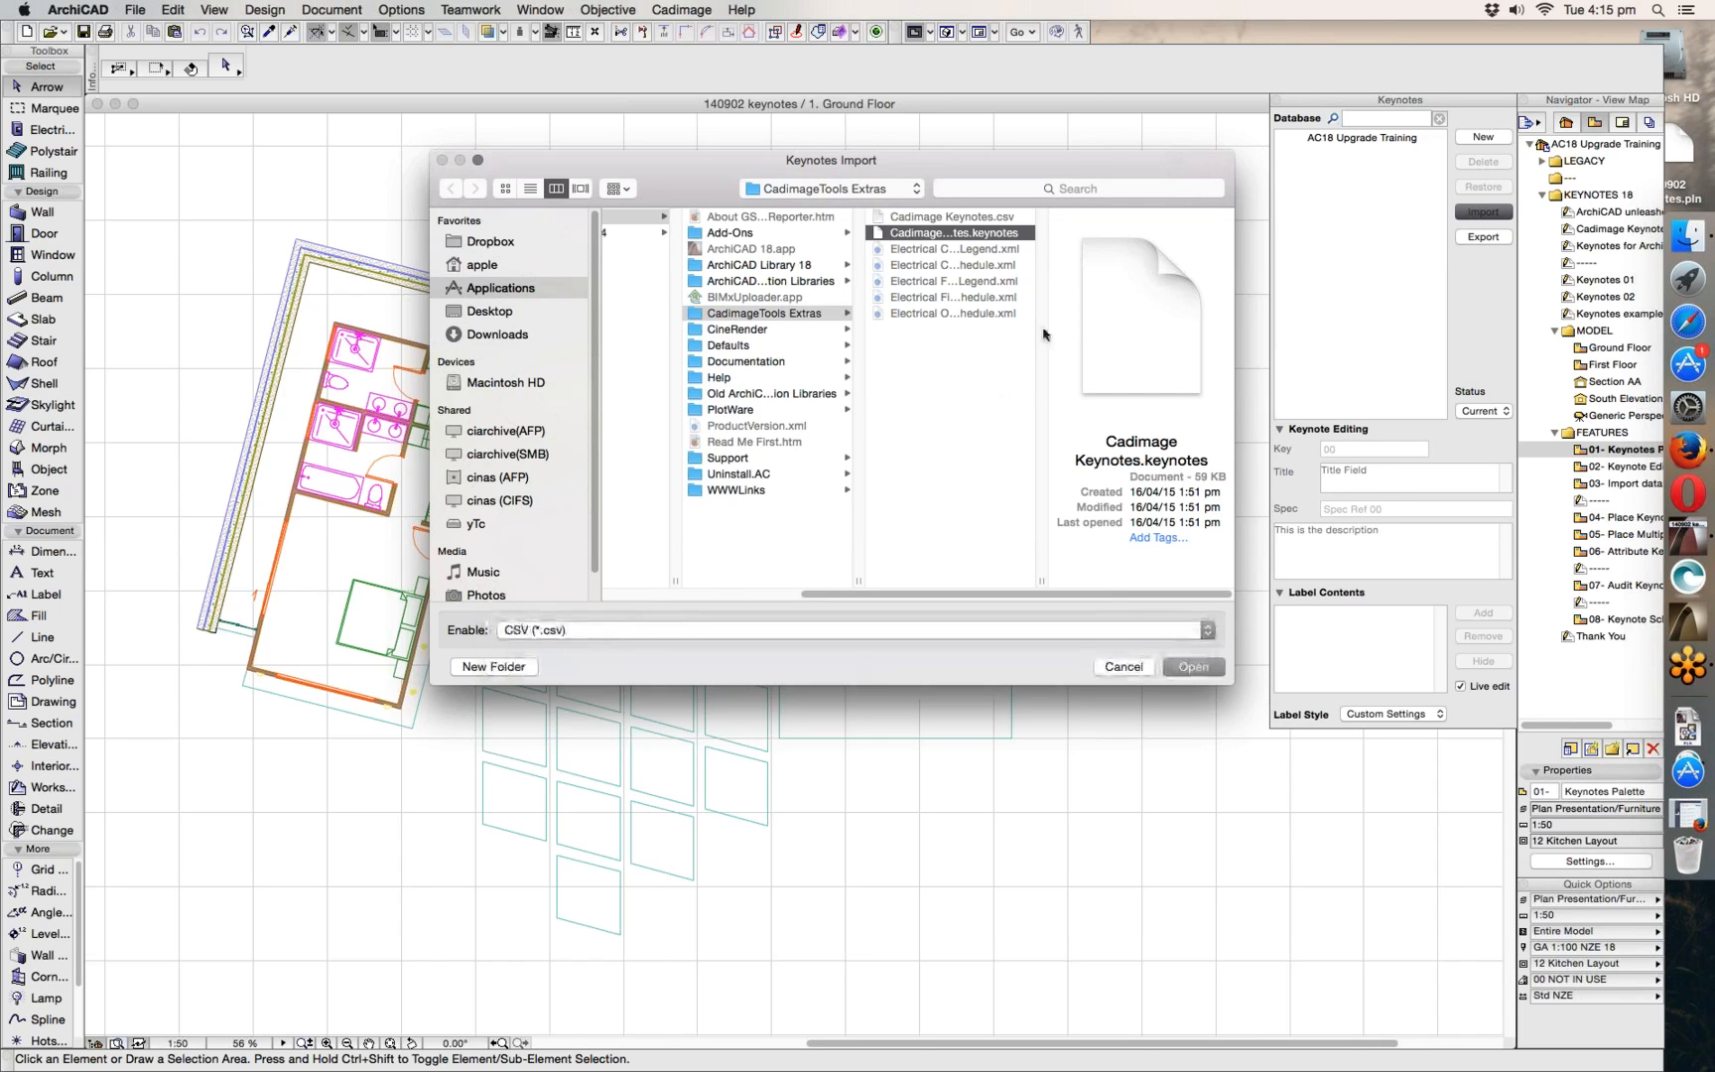
{"action": "left_click", "coordinate": [941, 218]}
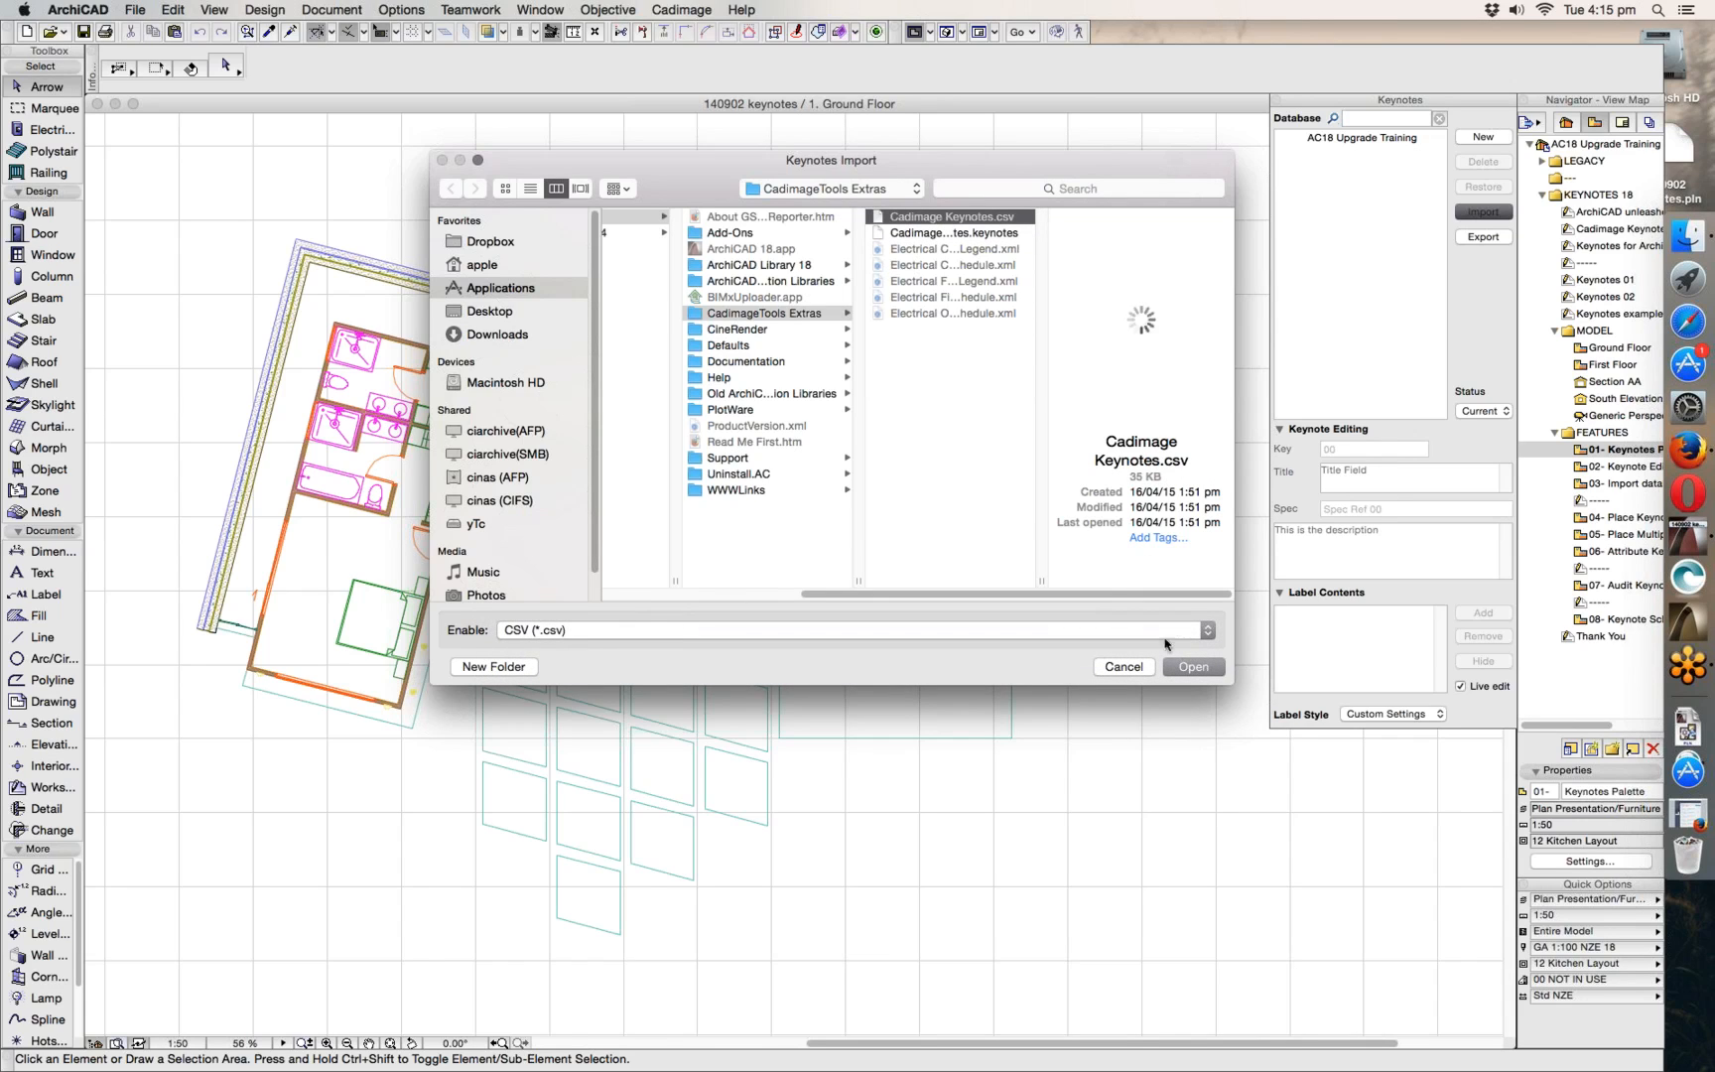
{"action": "left_click", "coordinate": [1194, 667]}
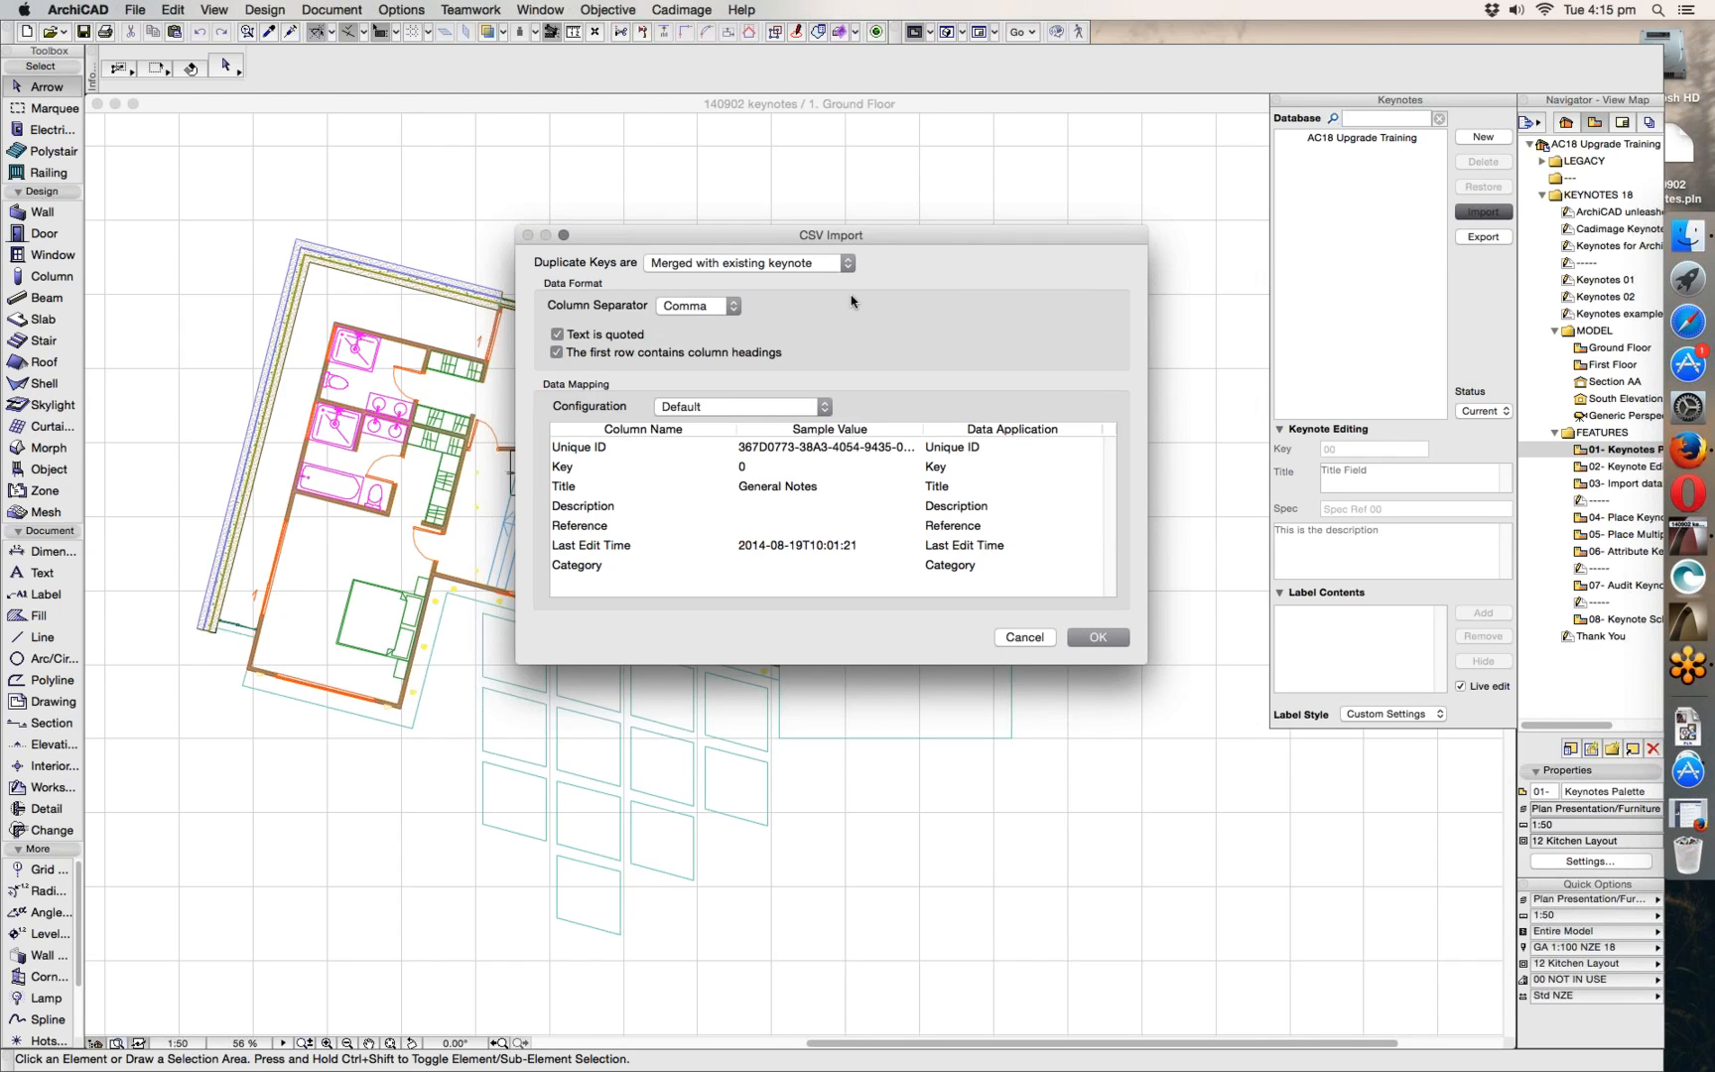
- Examine the CSV import options for duplicate keys, column separator and the data mapping of the Key column, and cancel the import
{"action": "left_click", "coordinate": [750, 265]}
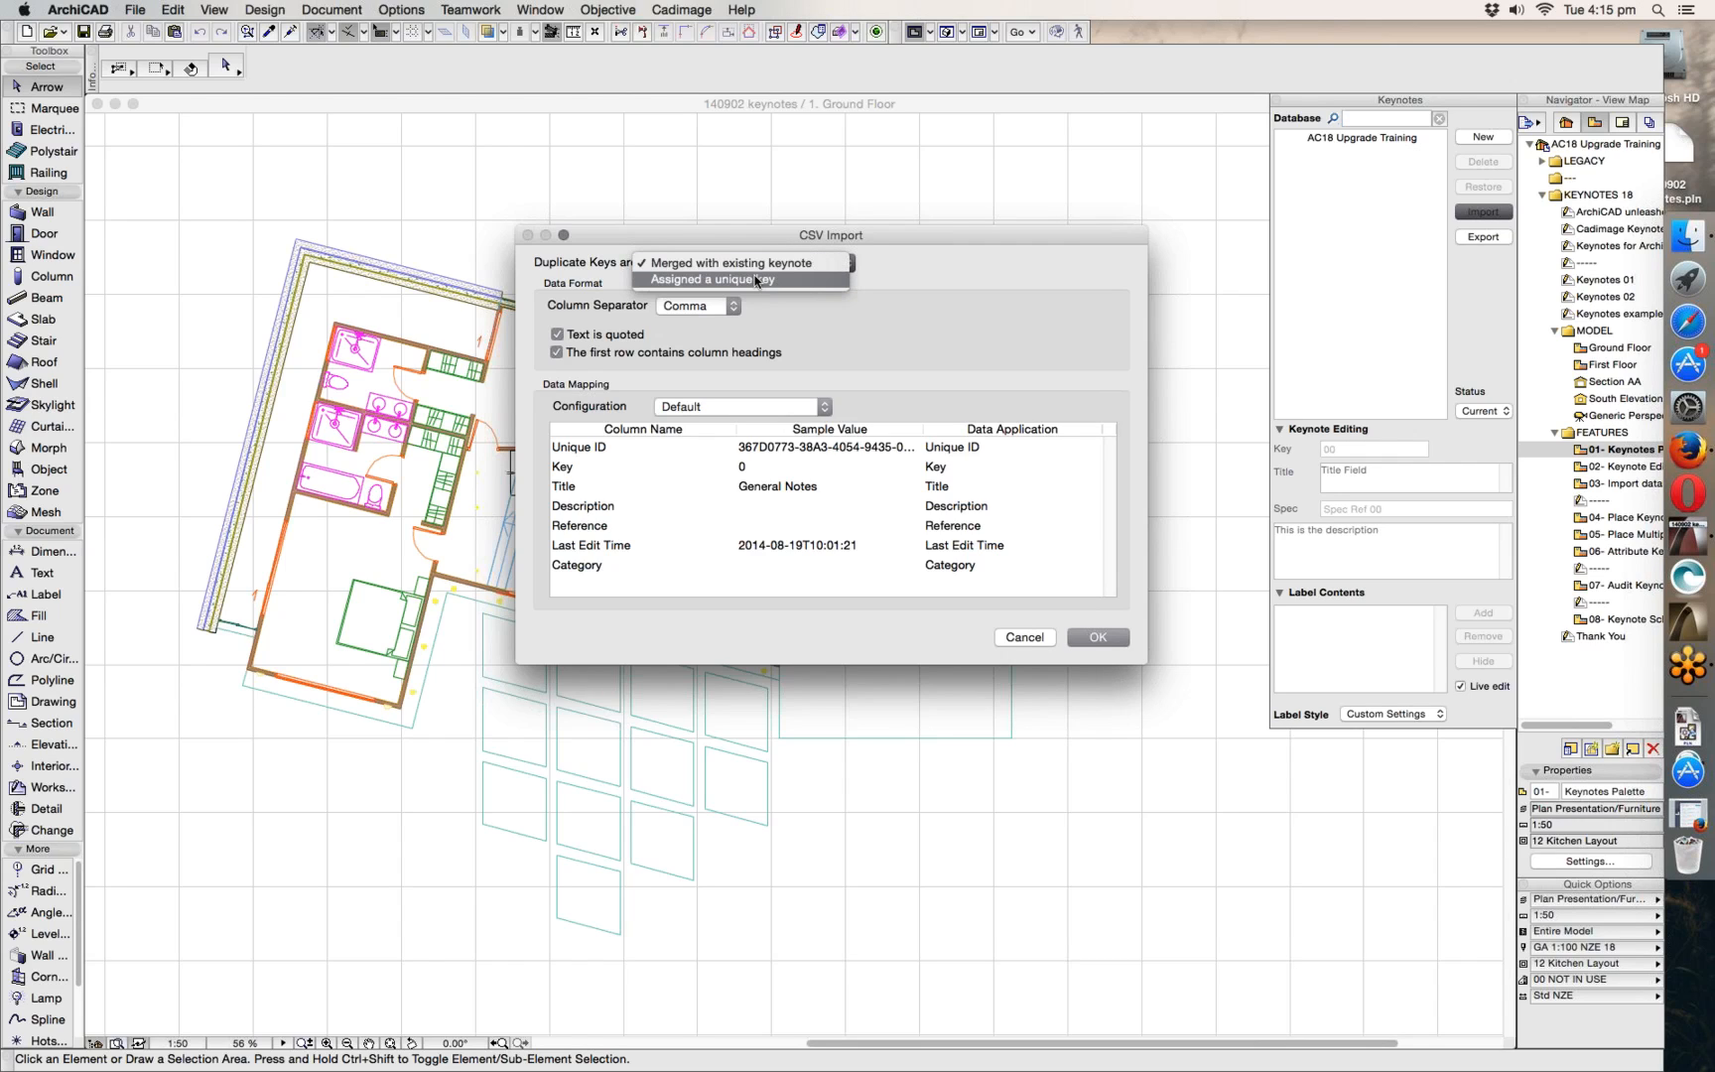
{"action": "left_click", "coordinate": [938, 290]}
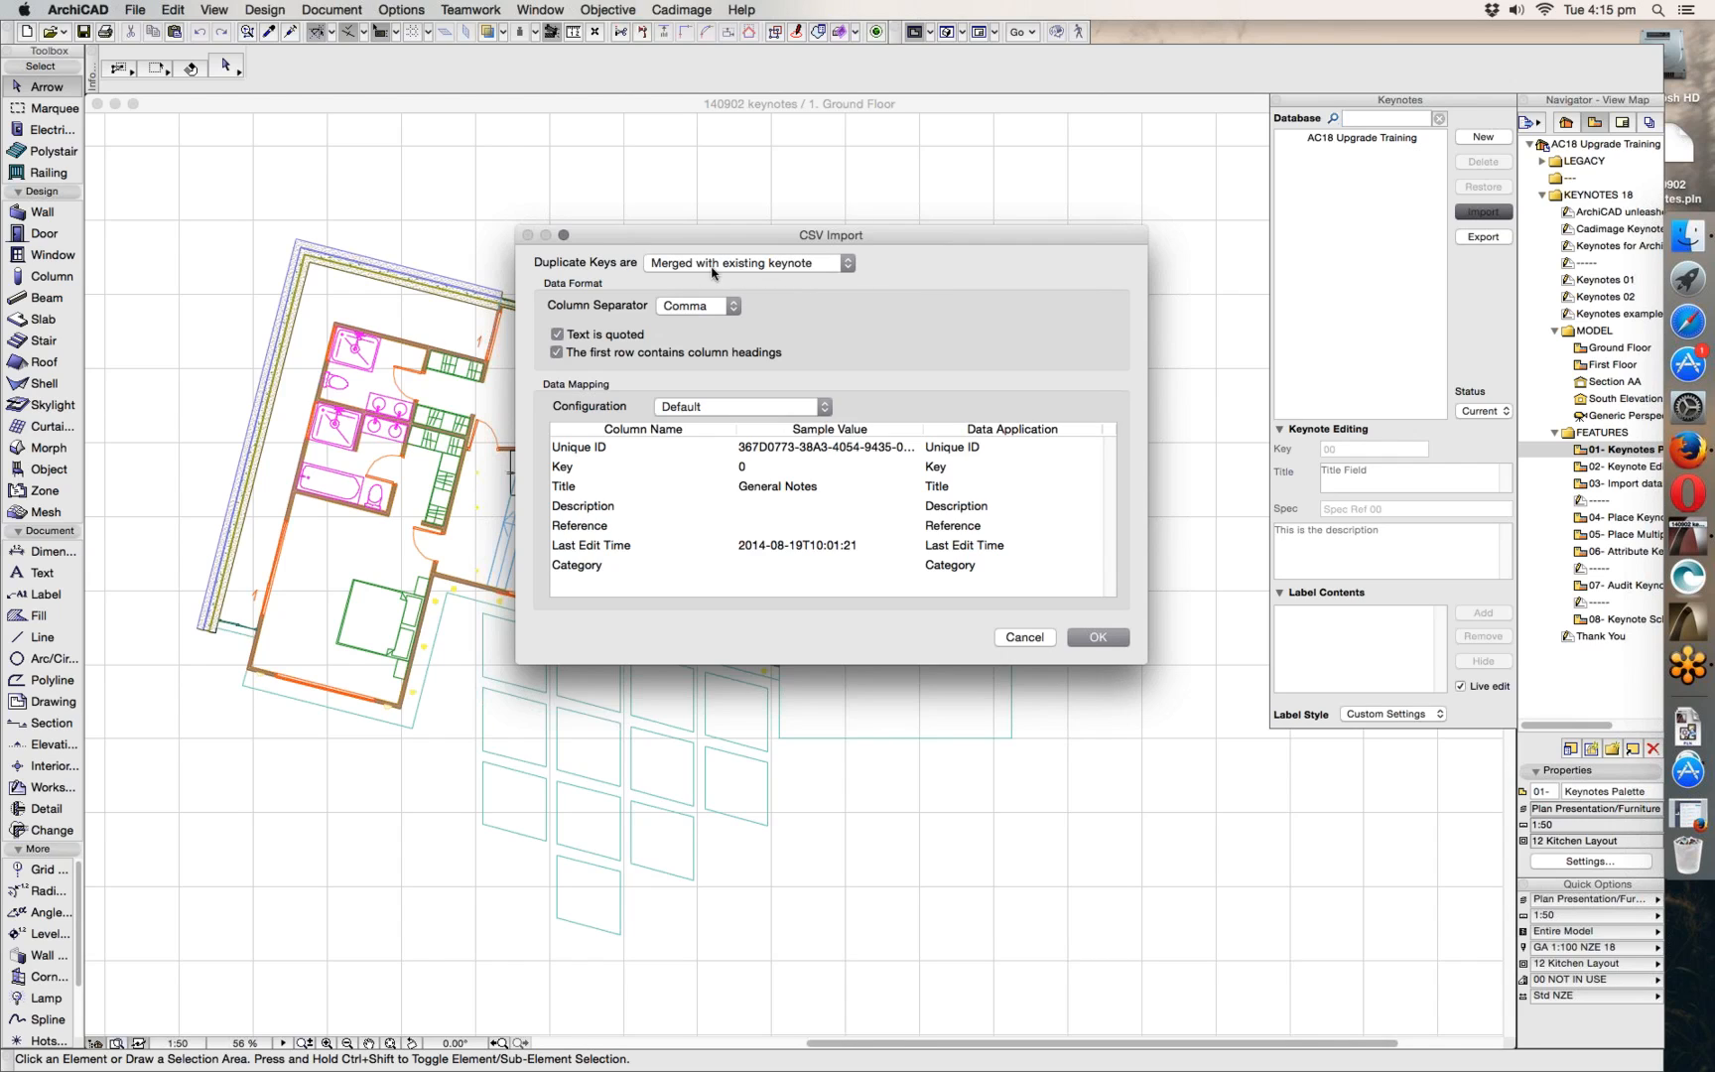
{"action": "left_click", "coordinate": [712, 308]}
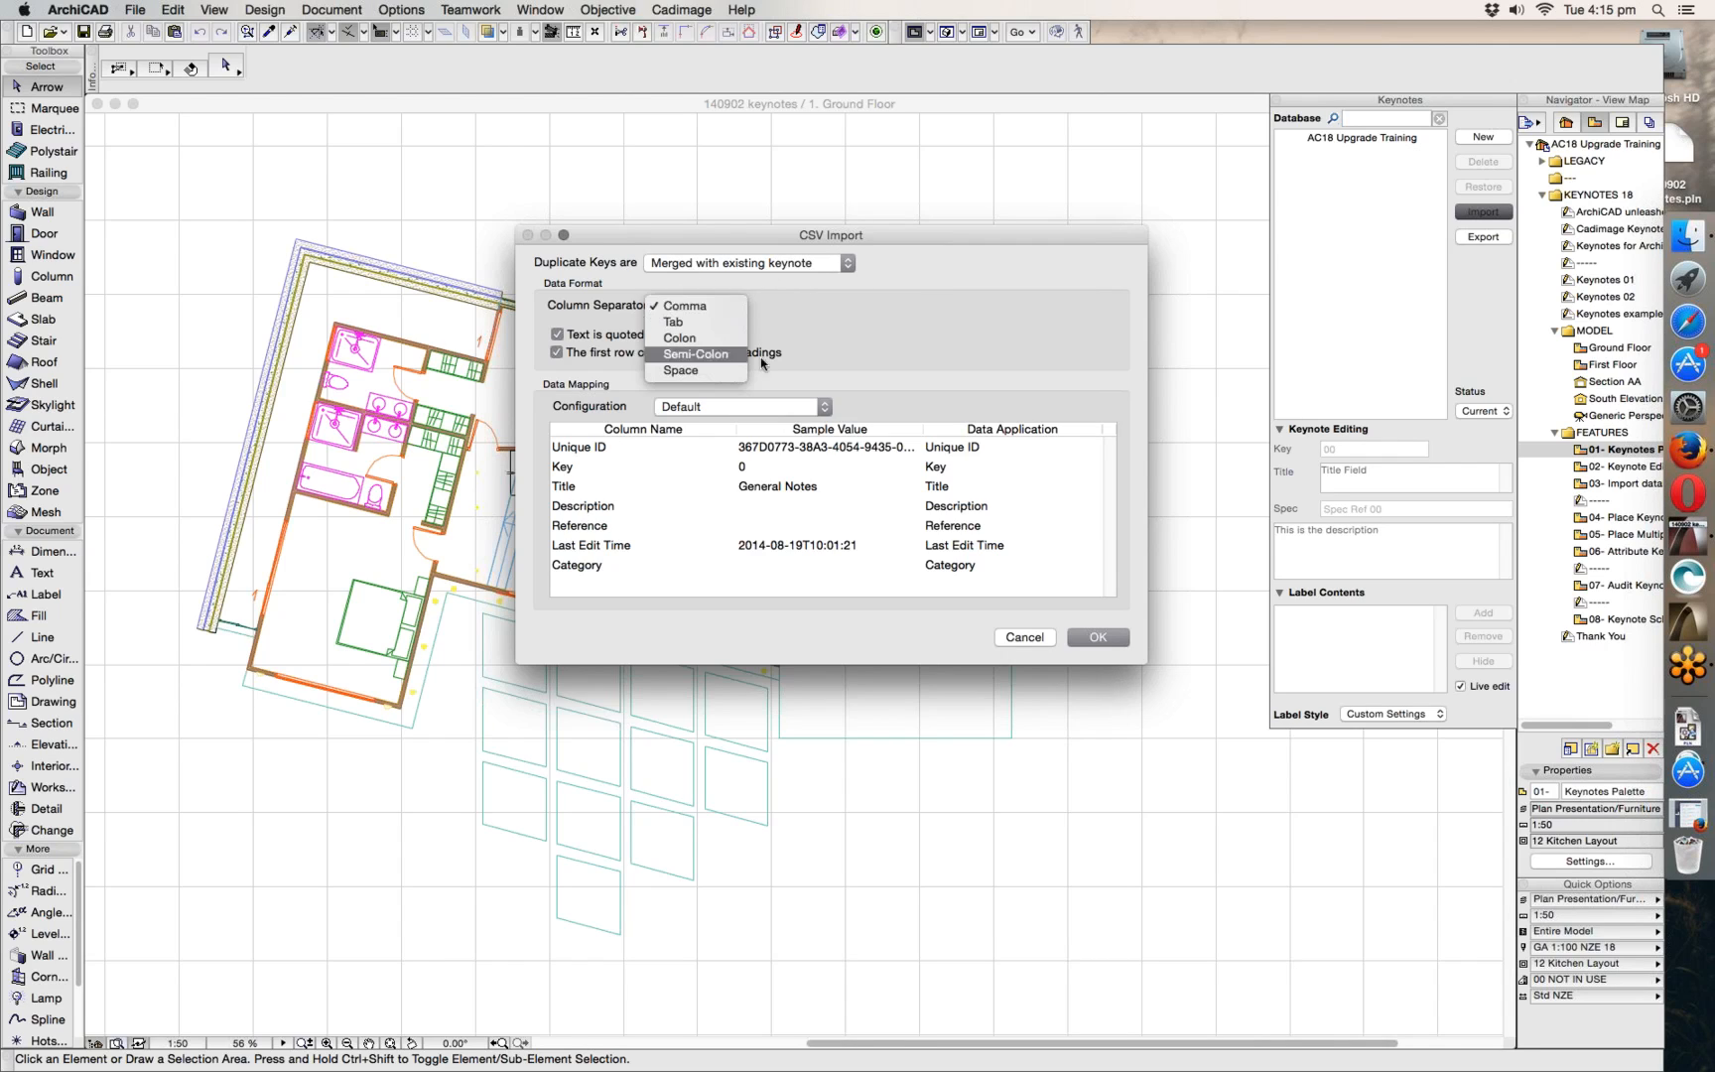
{"action": "left_click", "coordinate": [825, 347]}
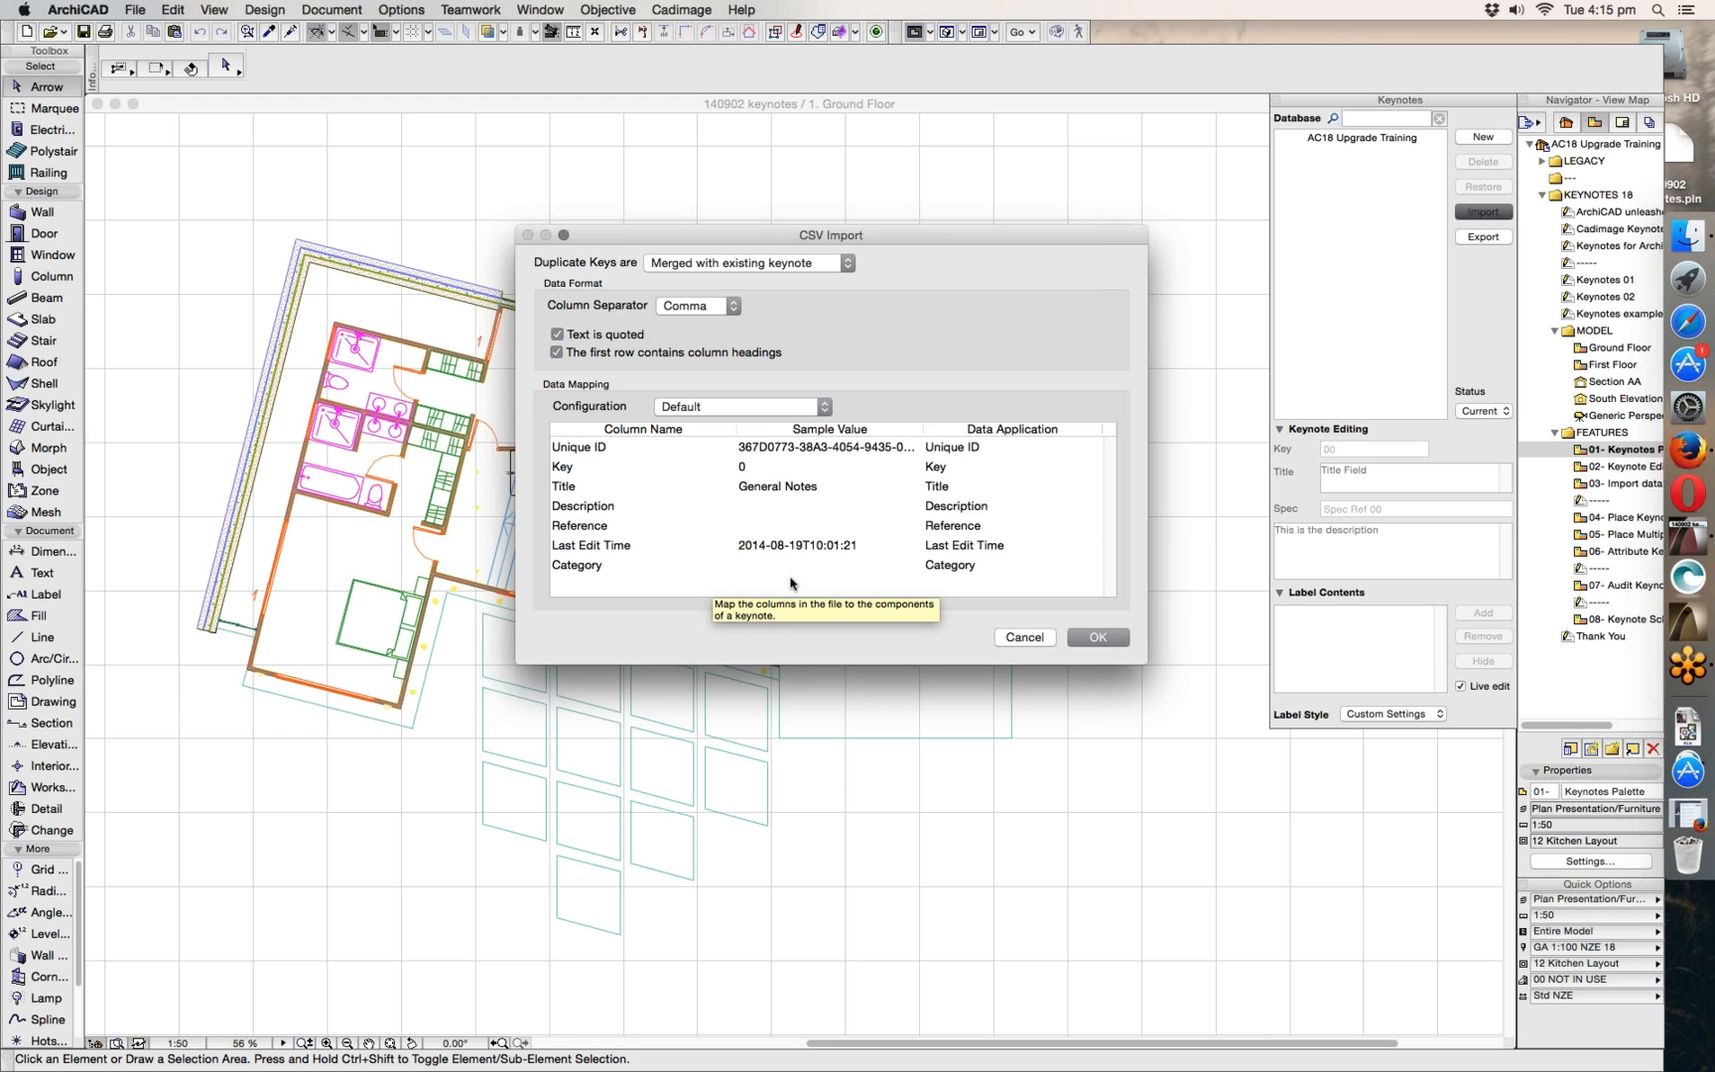
{"action": "left_click", "coordinate": [927, 449]}
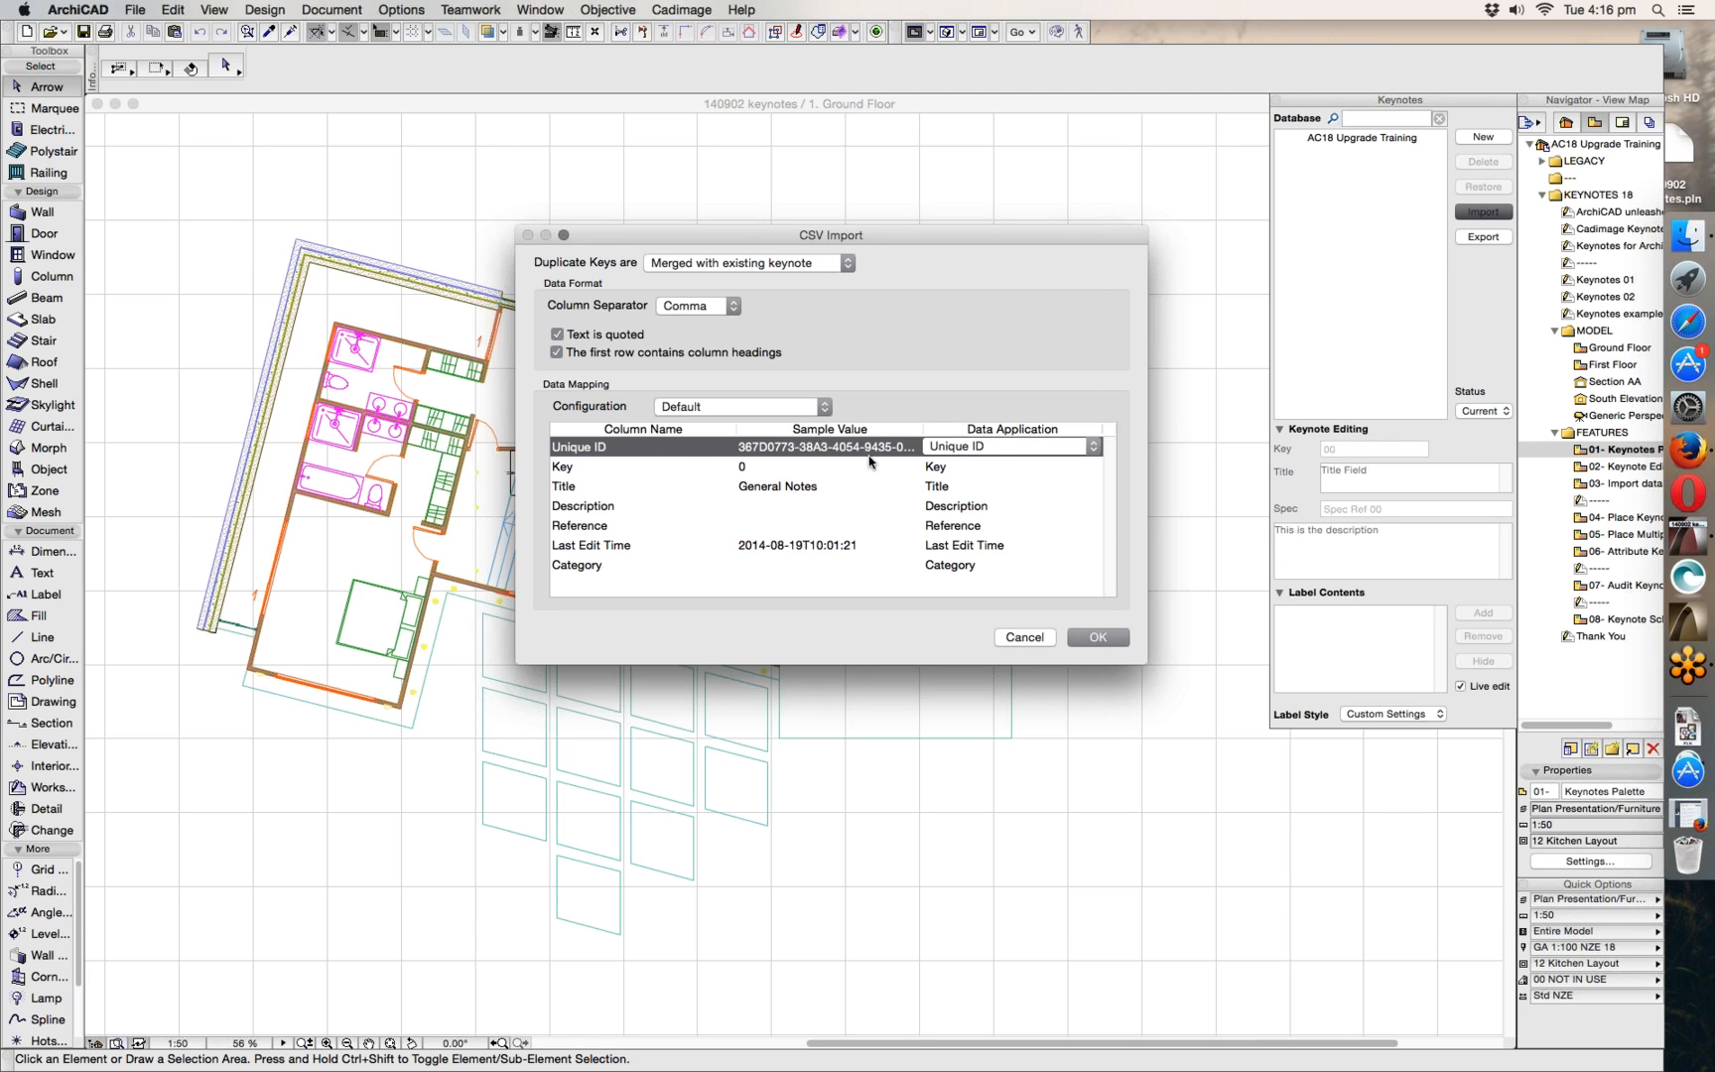
{"action": "left_click", "coordinate": [944, 469]}
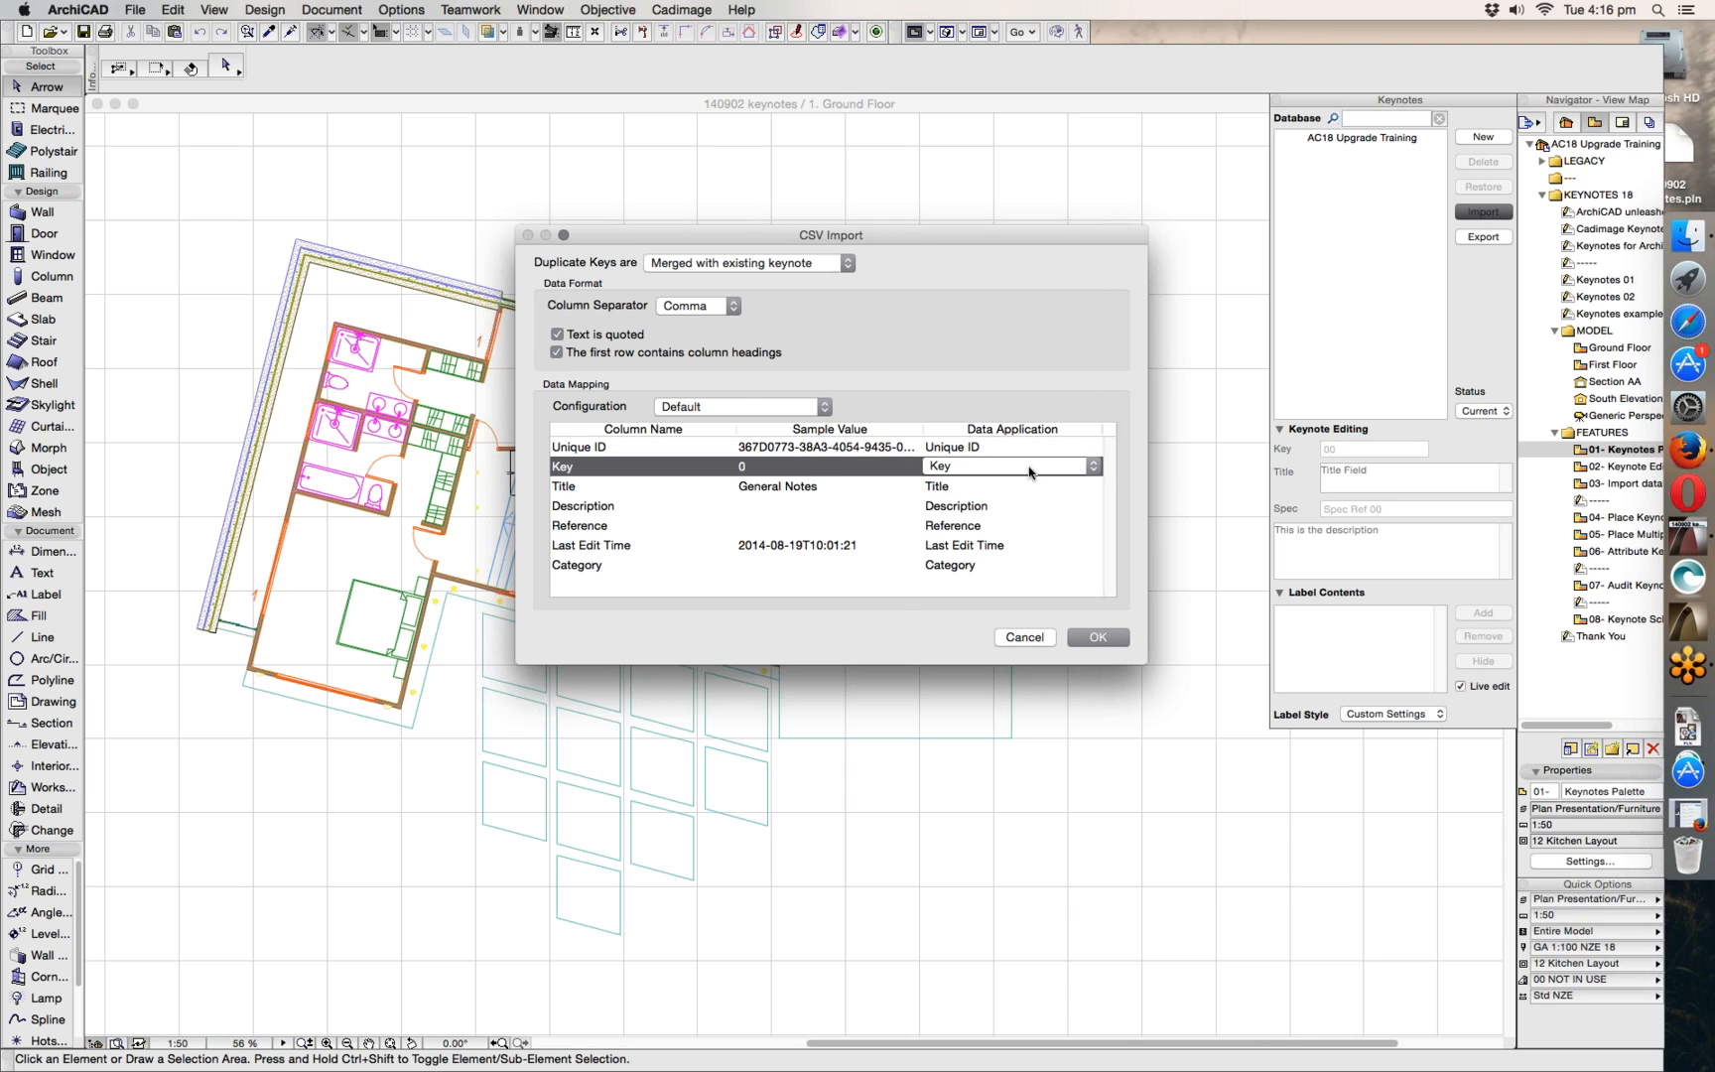
{"action": "left_click", "coordinate": [1028, 468]}
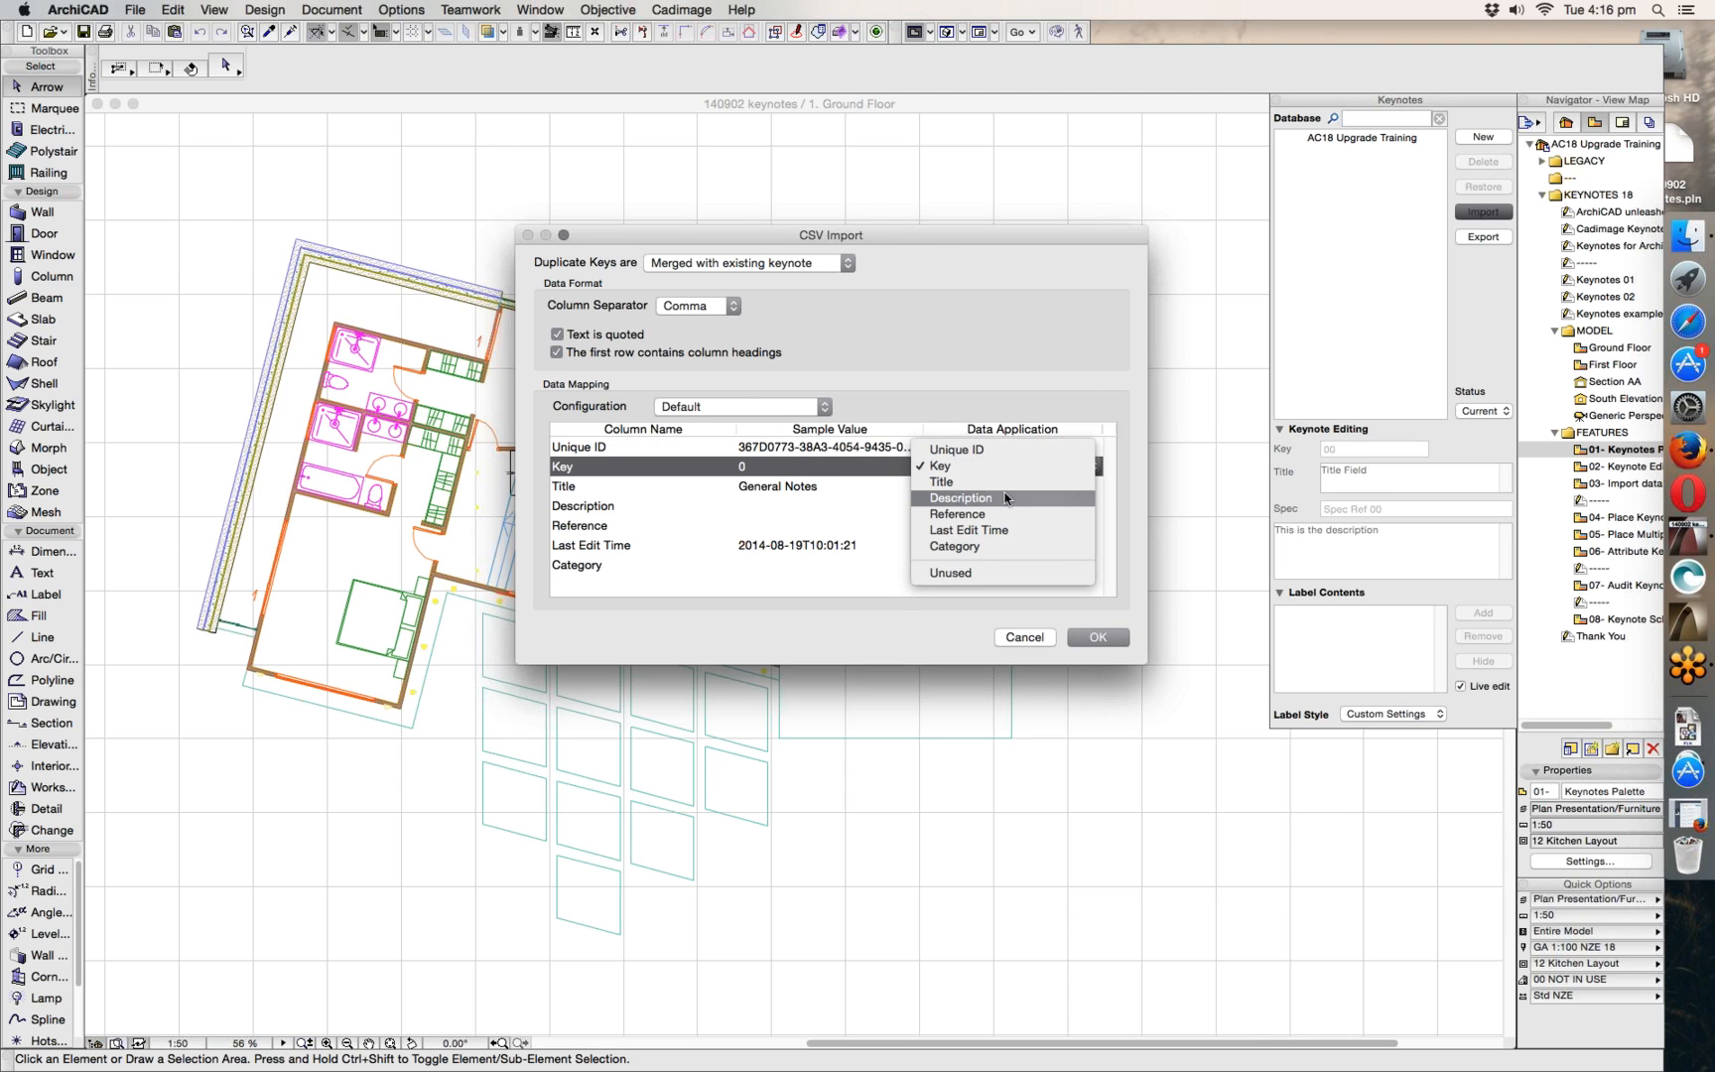
{"action": "left_click", "coordinate": [1060, 408]}
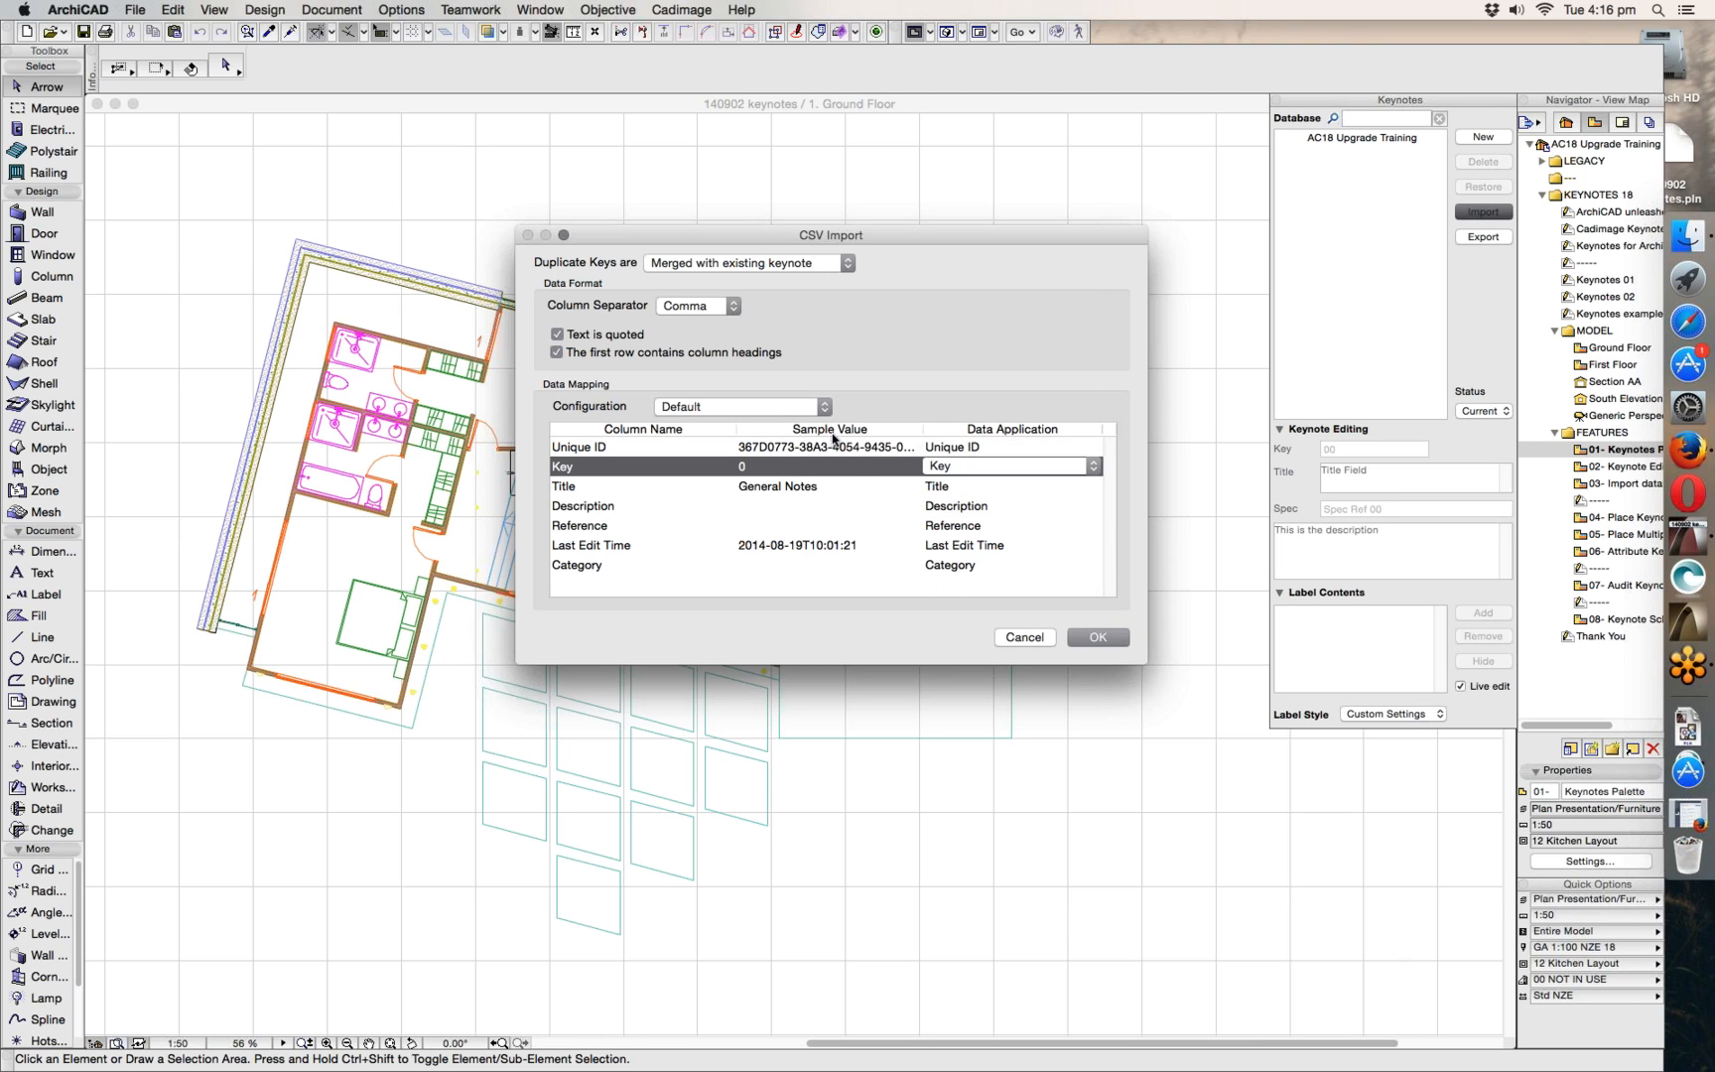
{"action": "left_click", "coordinate": [1032, 637]}
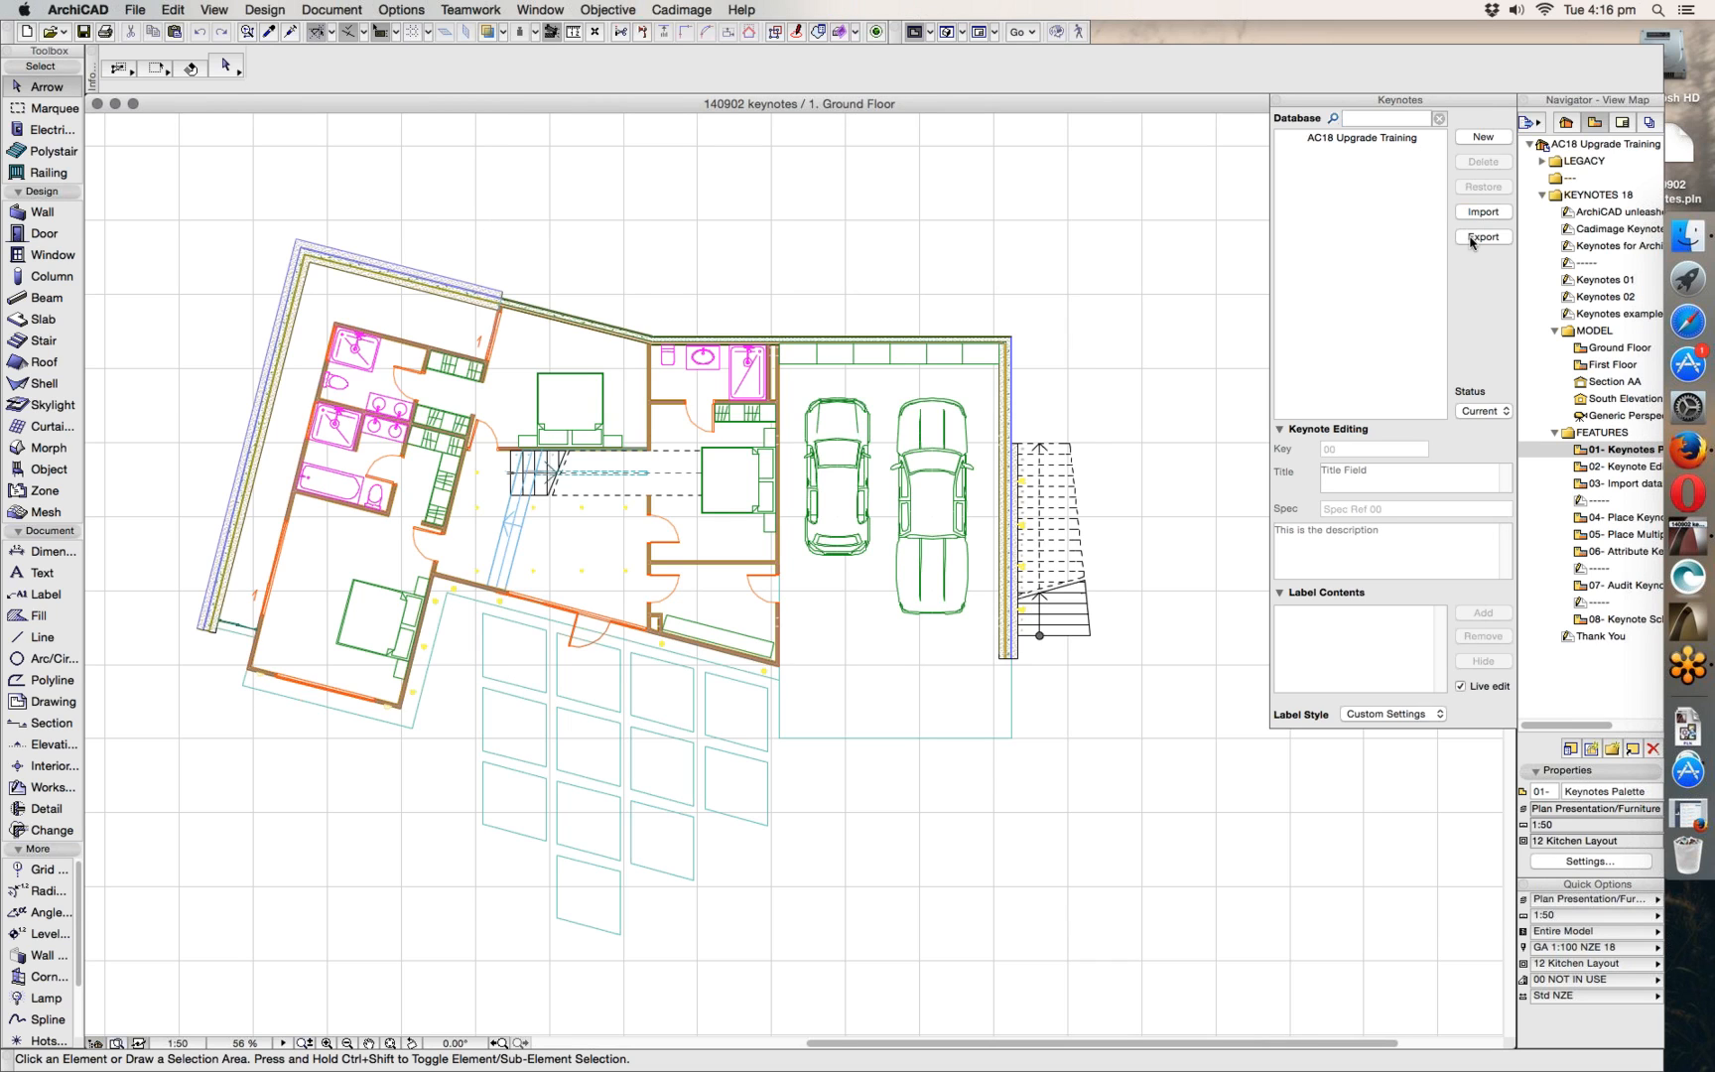
- Import all keynotes from Cadimage Keynotes.keynotes in the CadimageTools Extras folder and dismiss the label audit
{"action": "left_click", "coordinate": [1486, 213]}
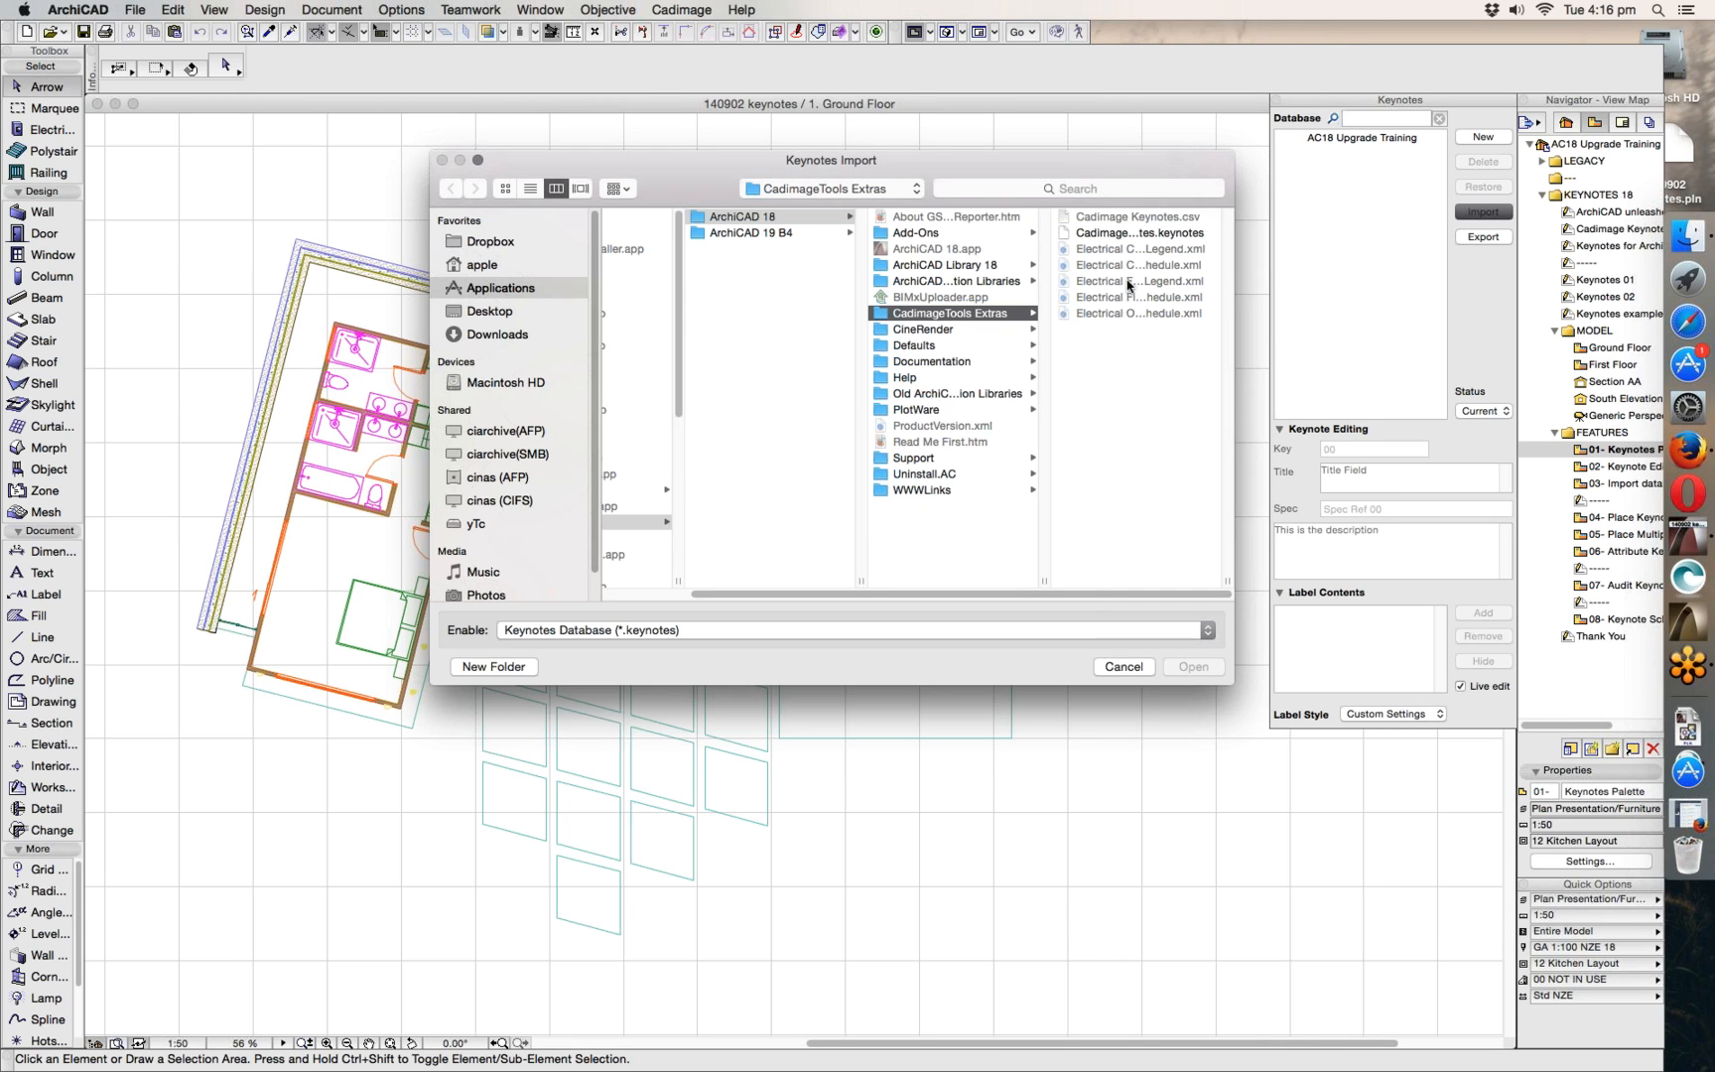
{"action": "left_click", "coordinate": [1148, 234]}
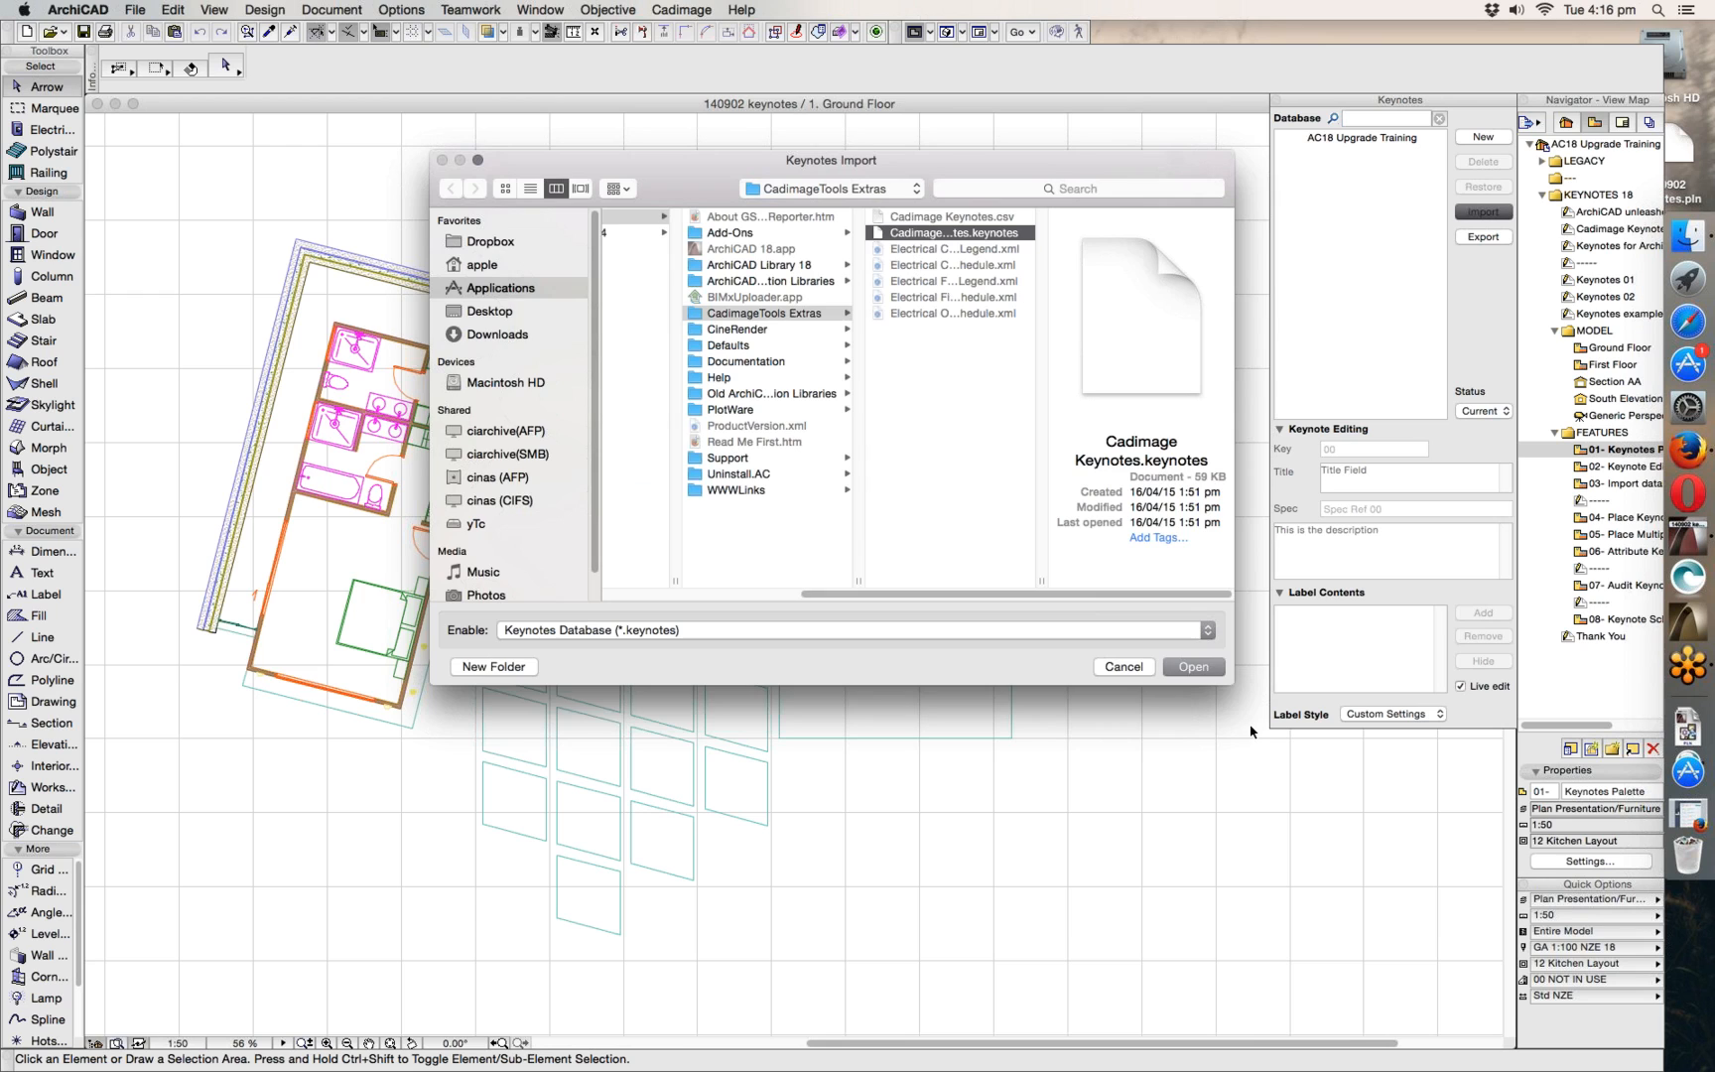
{"action": "left_click", "coordinate": [1184, 667]}
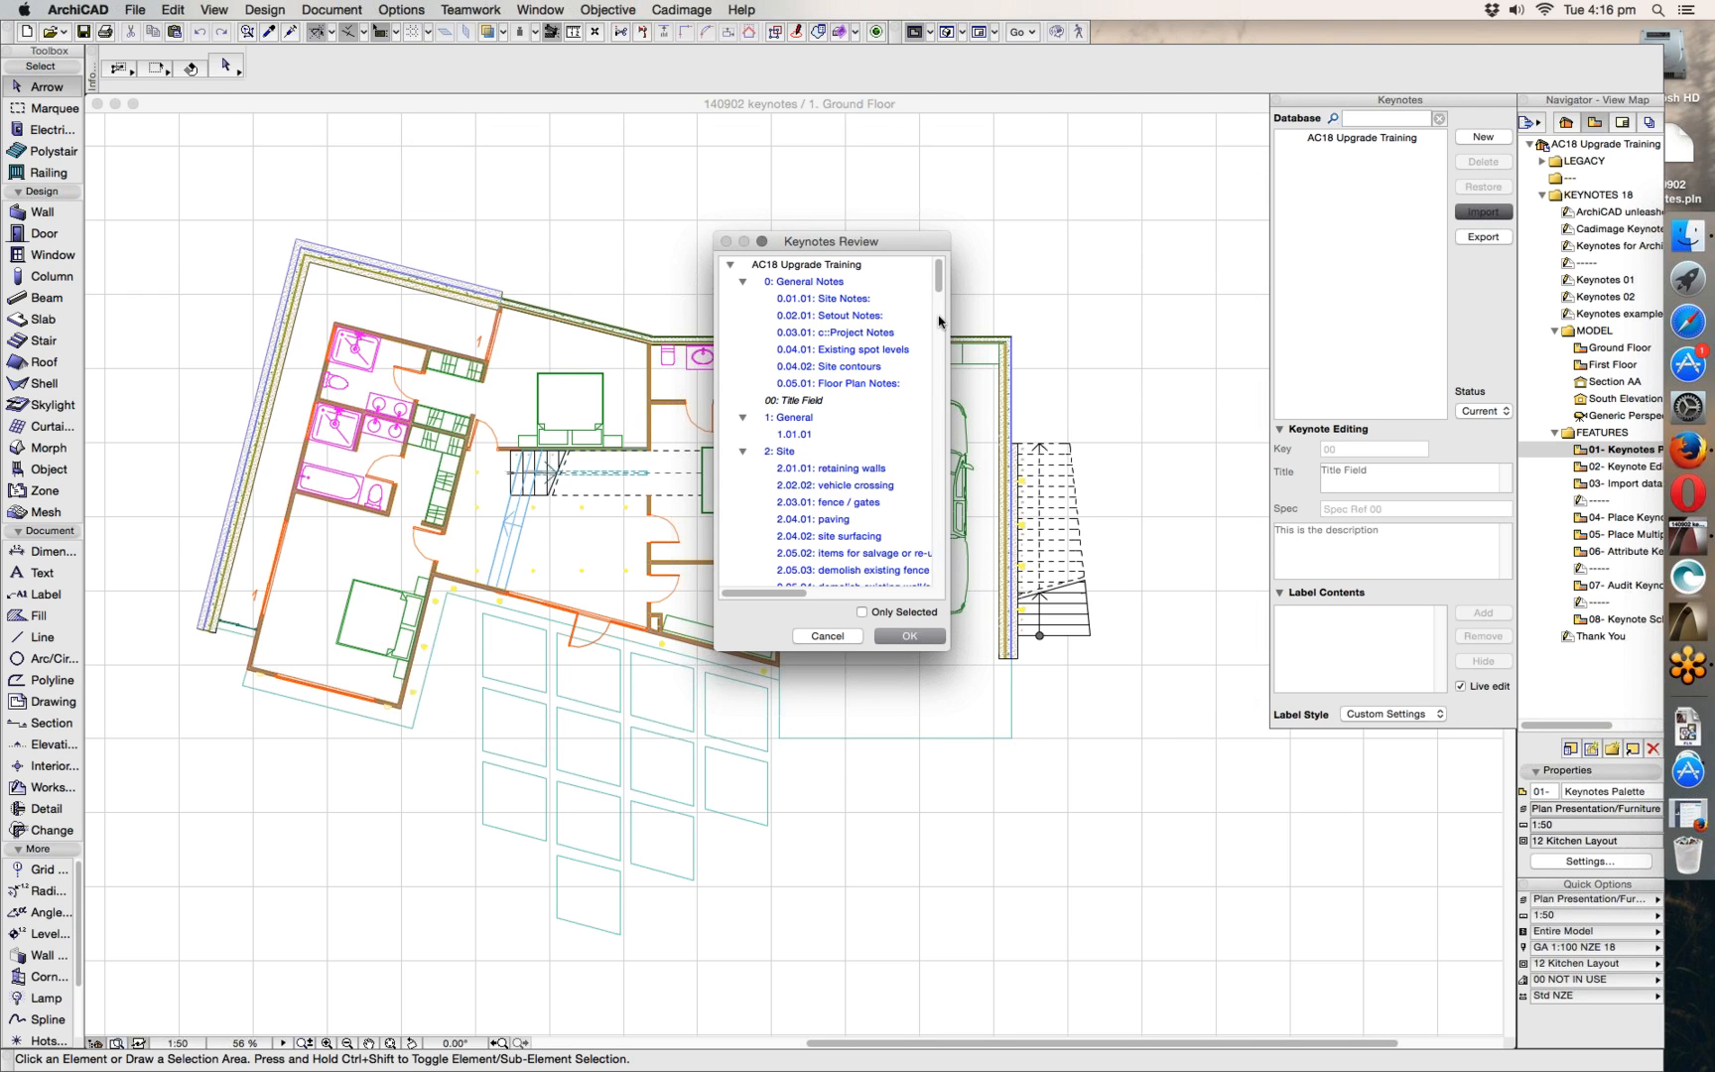
{"action": "scroll", "coordinate": [939, 328], "scroll_direction": "down", "scroll_amount": 20}
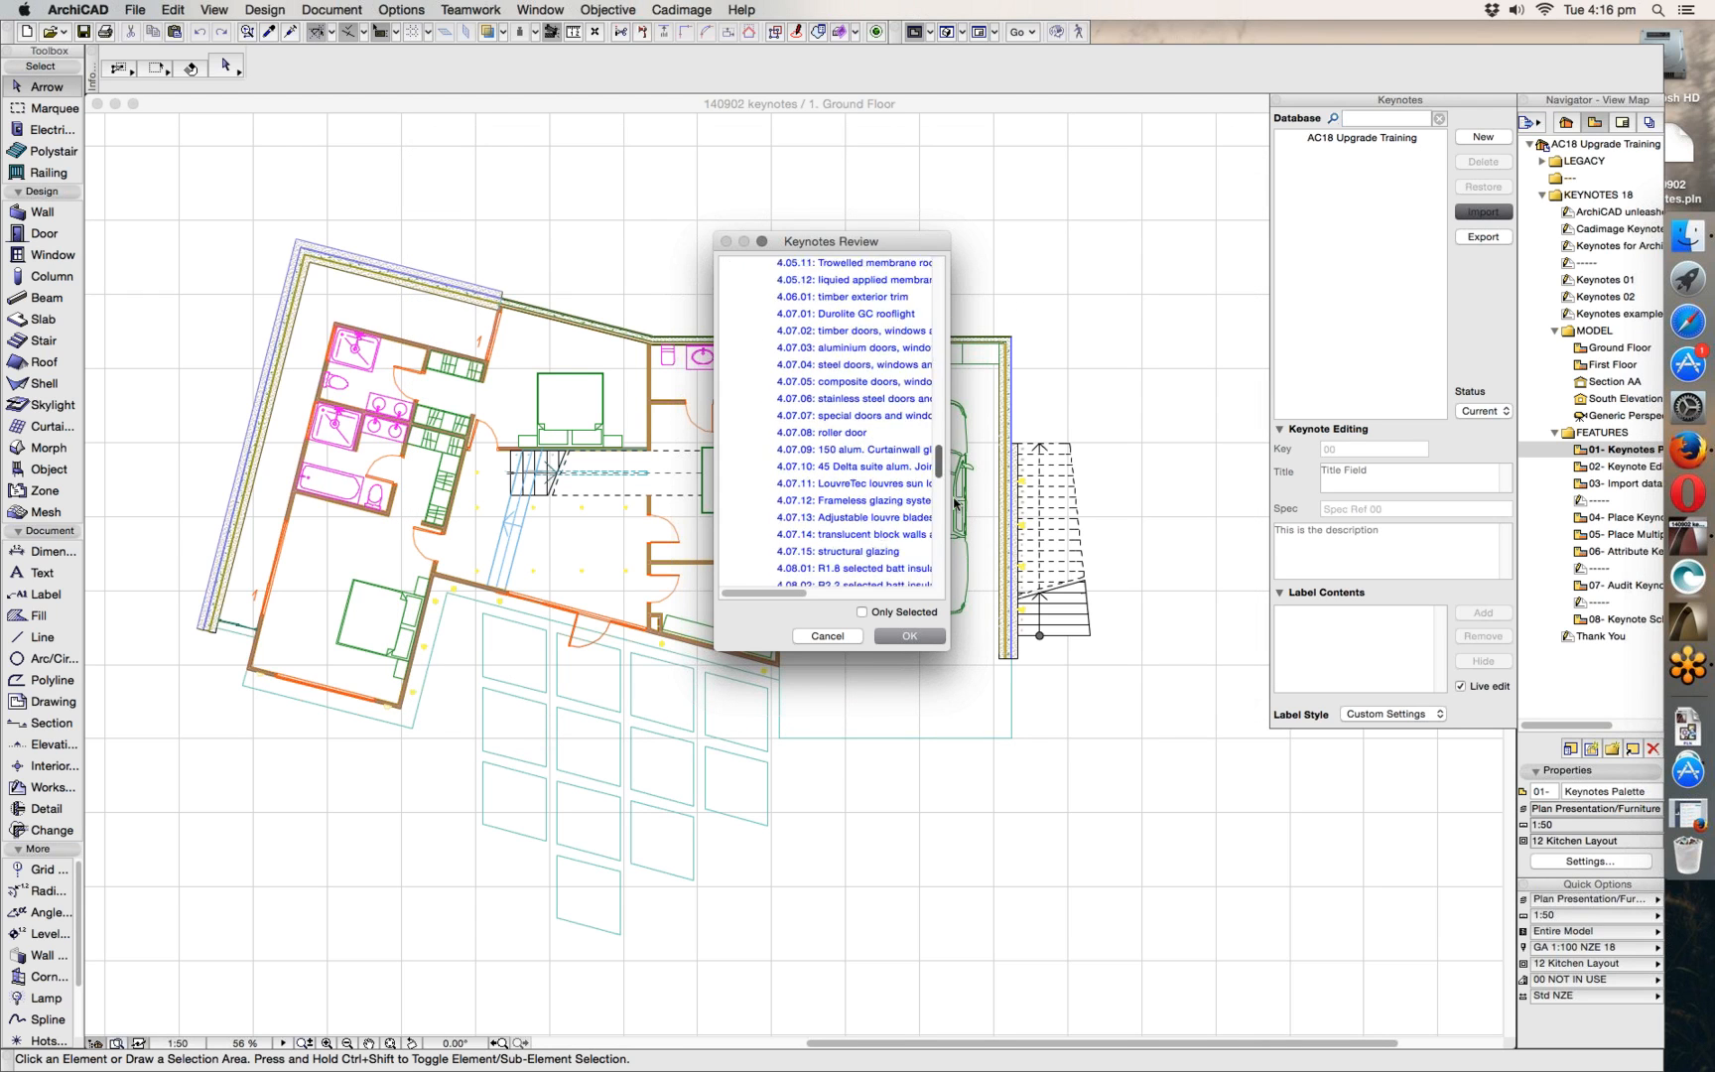
{"action": "scroll", "coordinate": [944, 347], "scroll_direction": "up", "scroll_amount": 20}
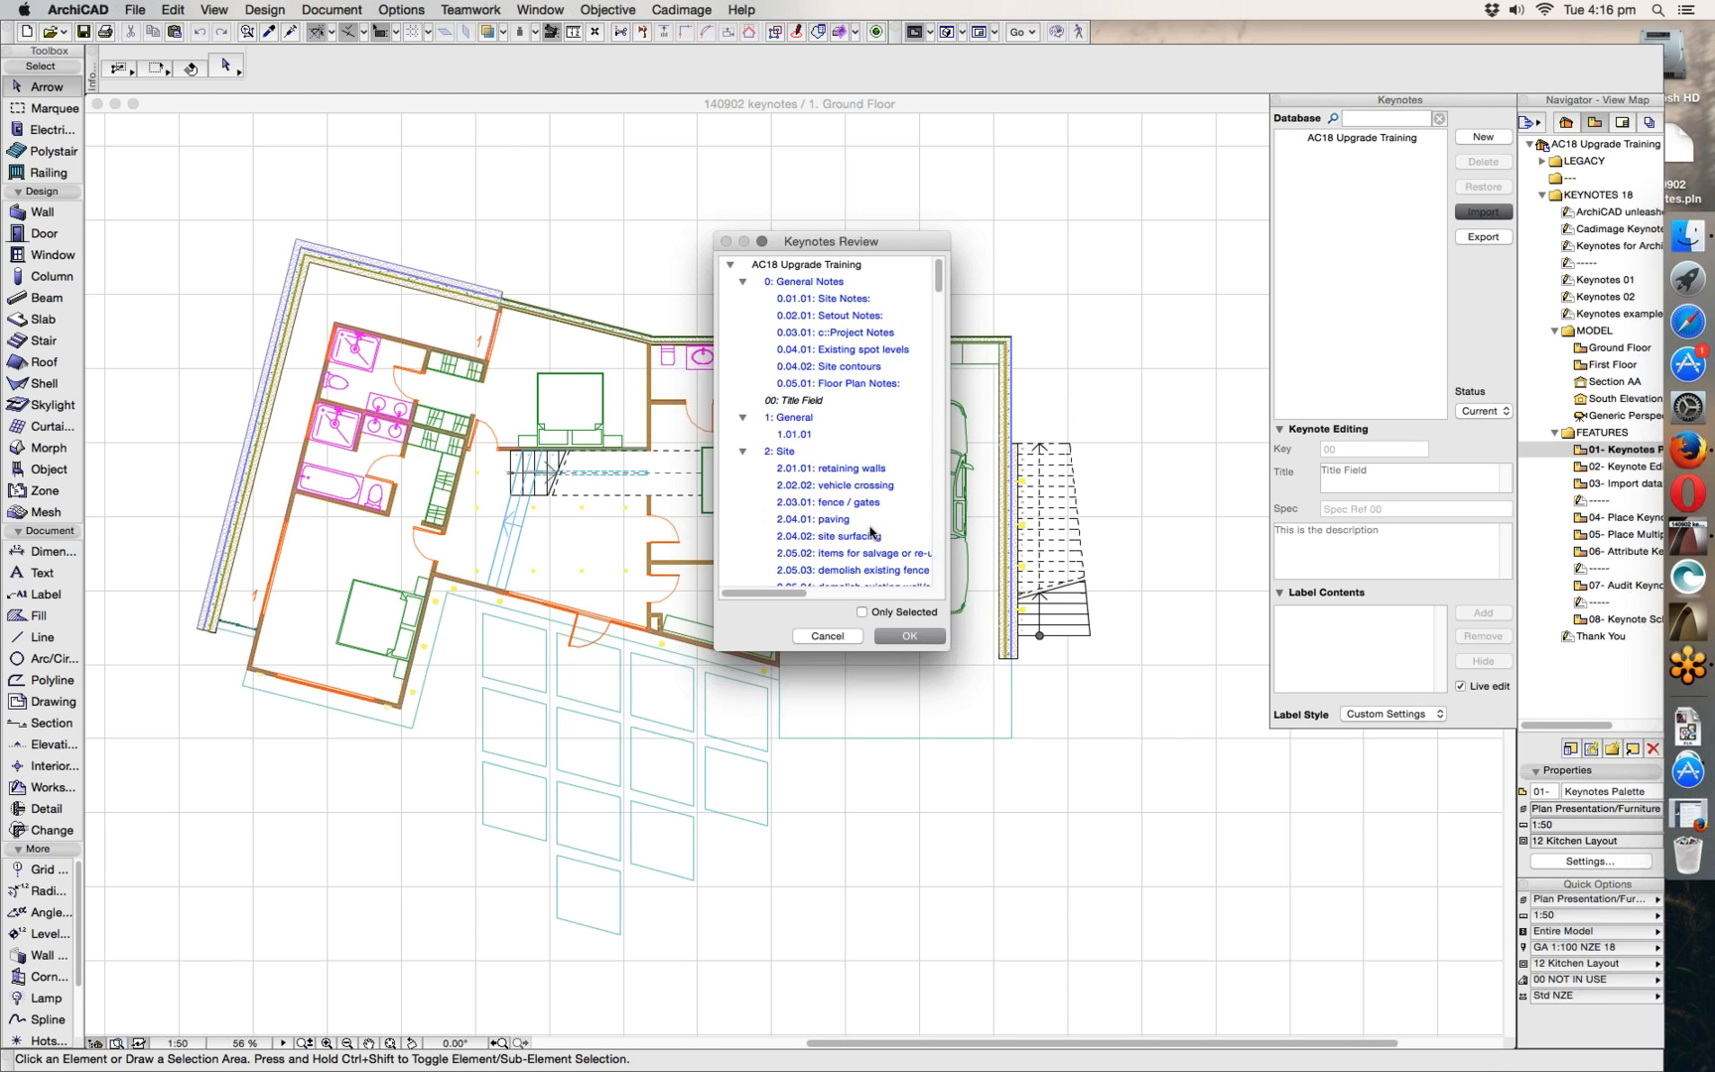
{"action": "left_click", "coordinate": [903, 631]}
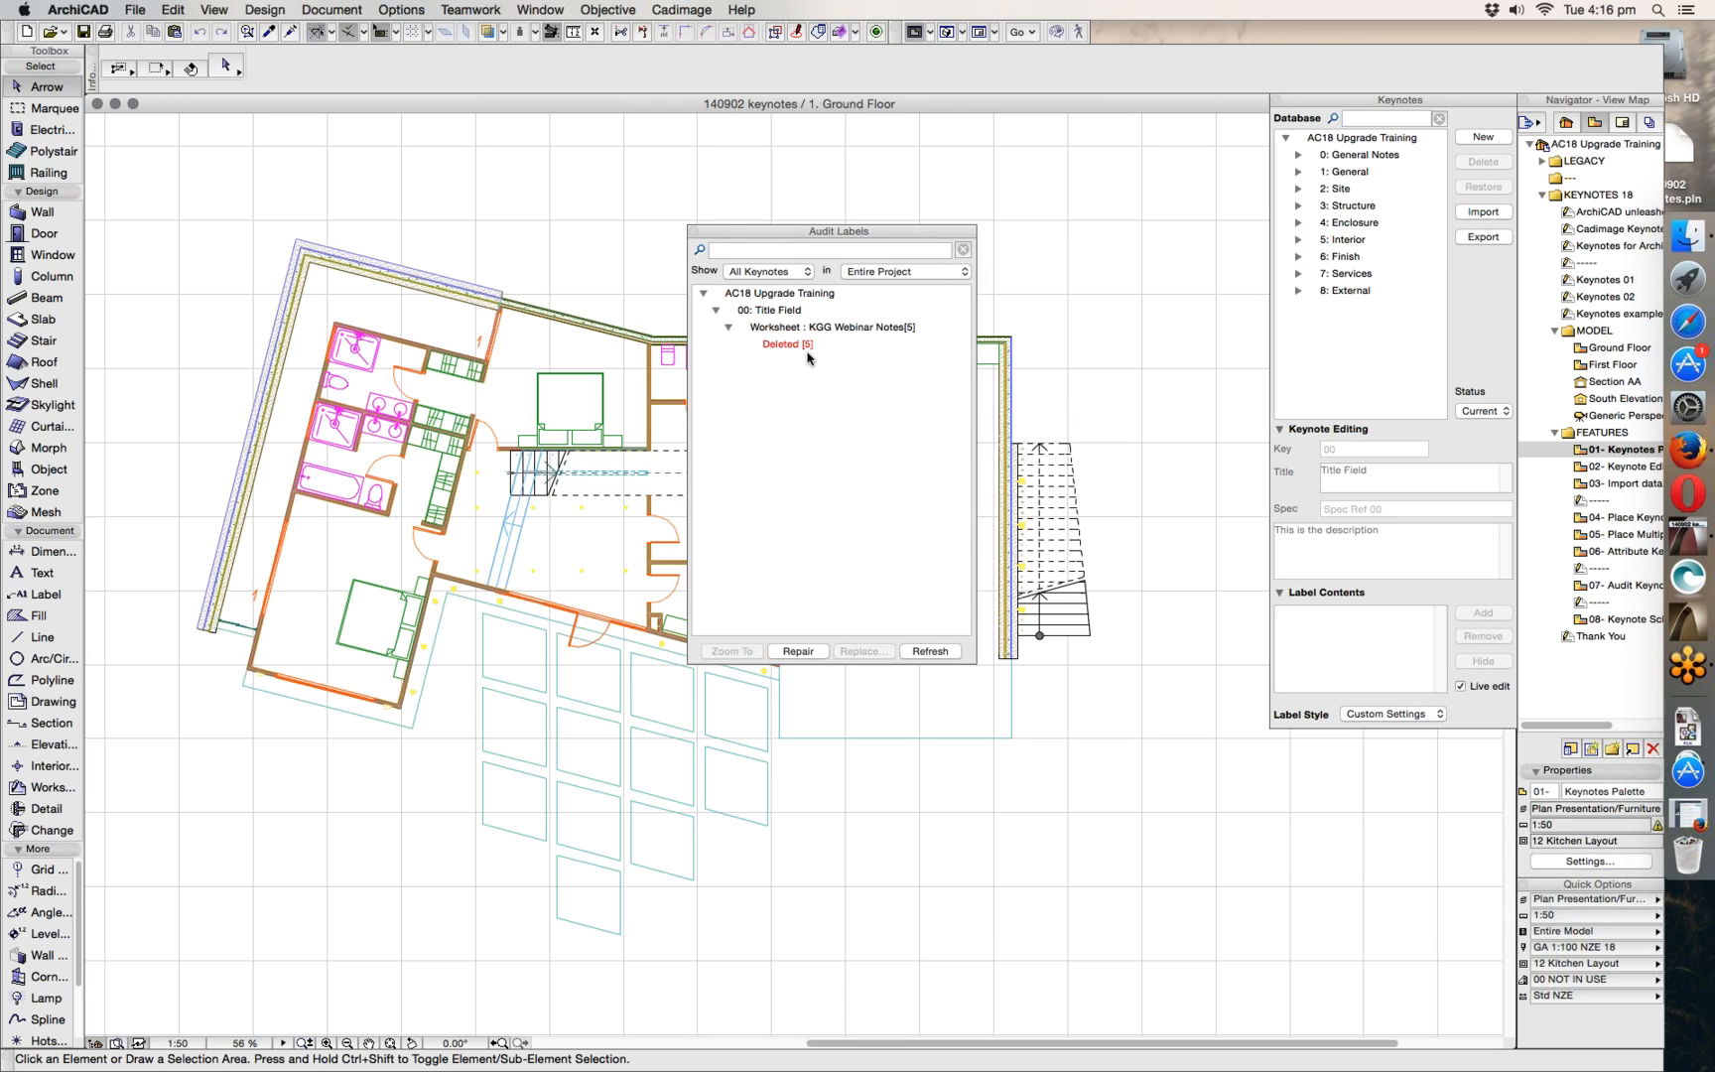
{"action": "left_click", "coordinate": [699, 233]}
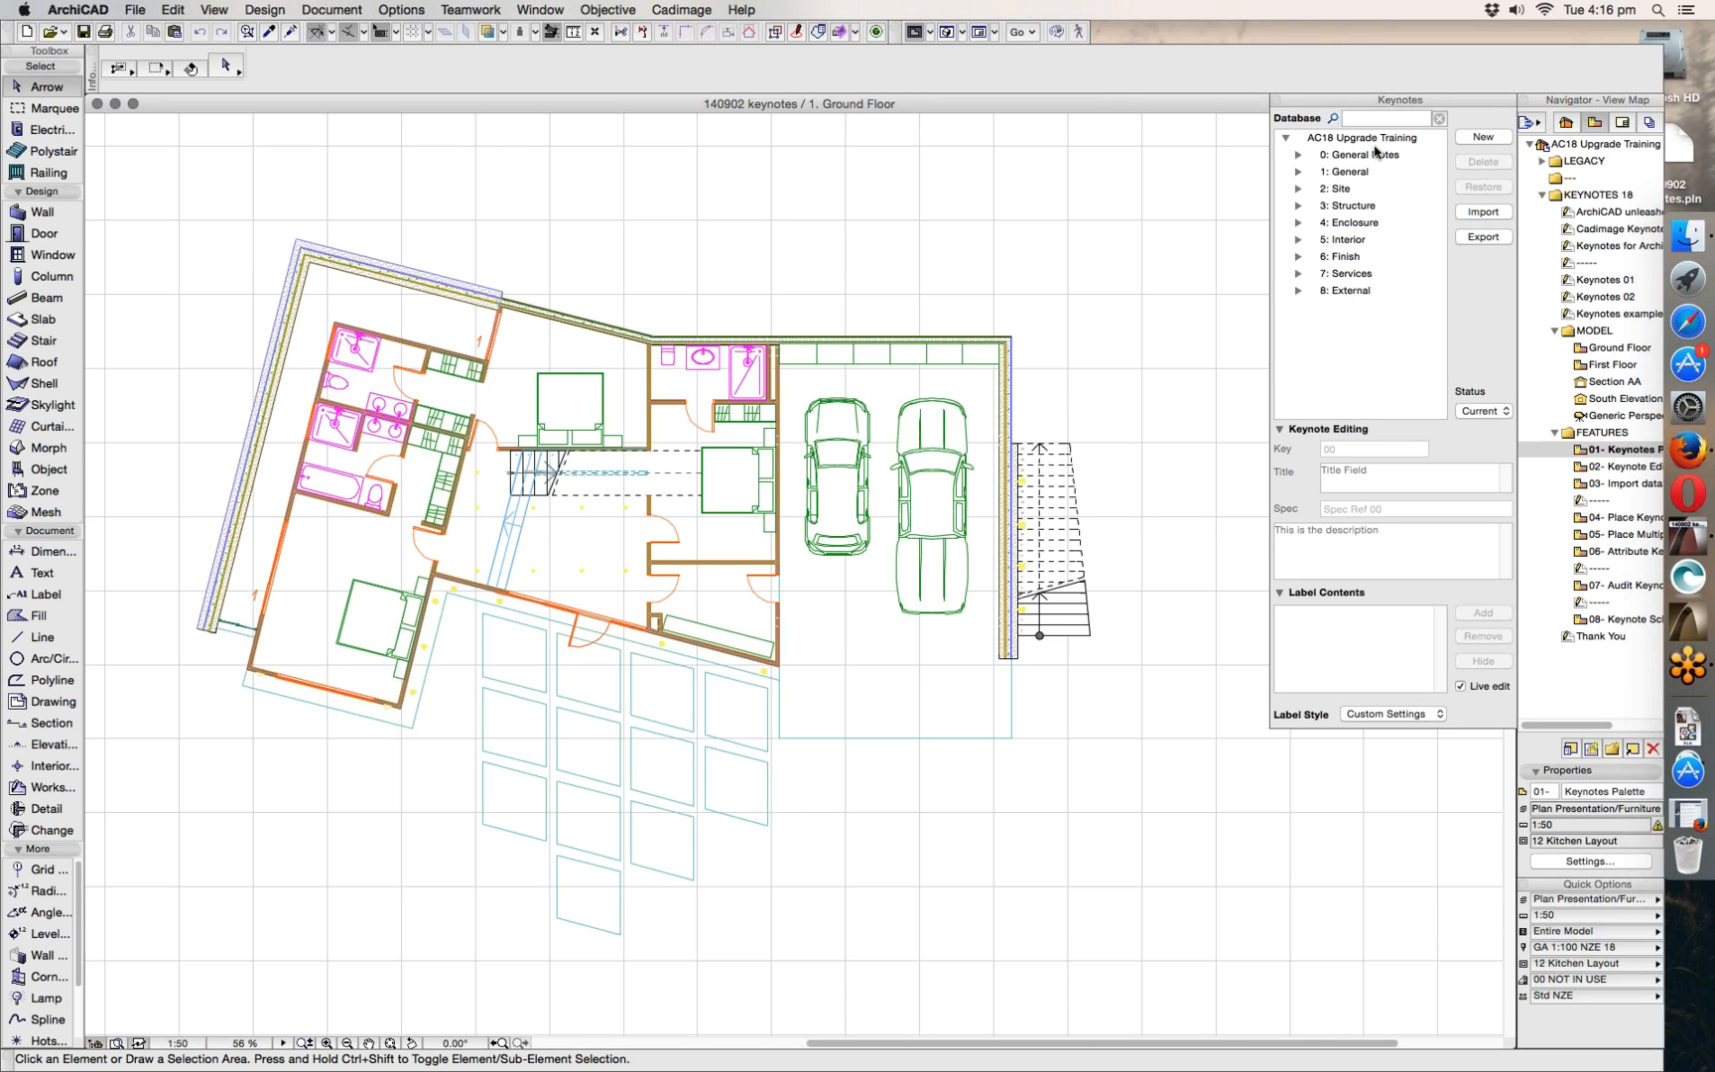
- Examine the imported keynotes in the General Notes and Site categories, checking the titles and descriptions of individual entries
{"action": "left_click", "coordinate": [1387, 111]}
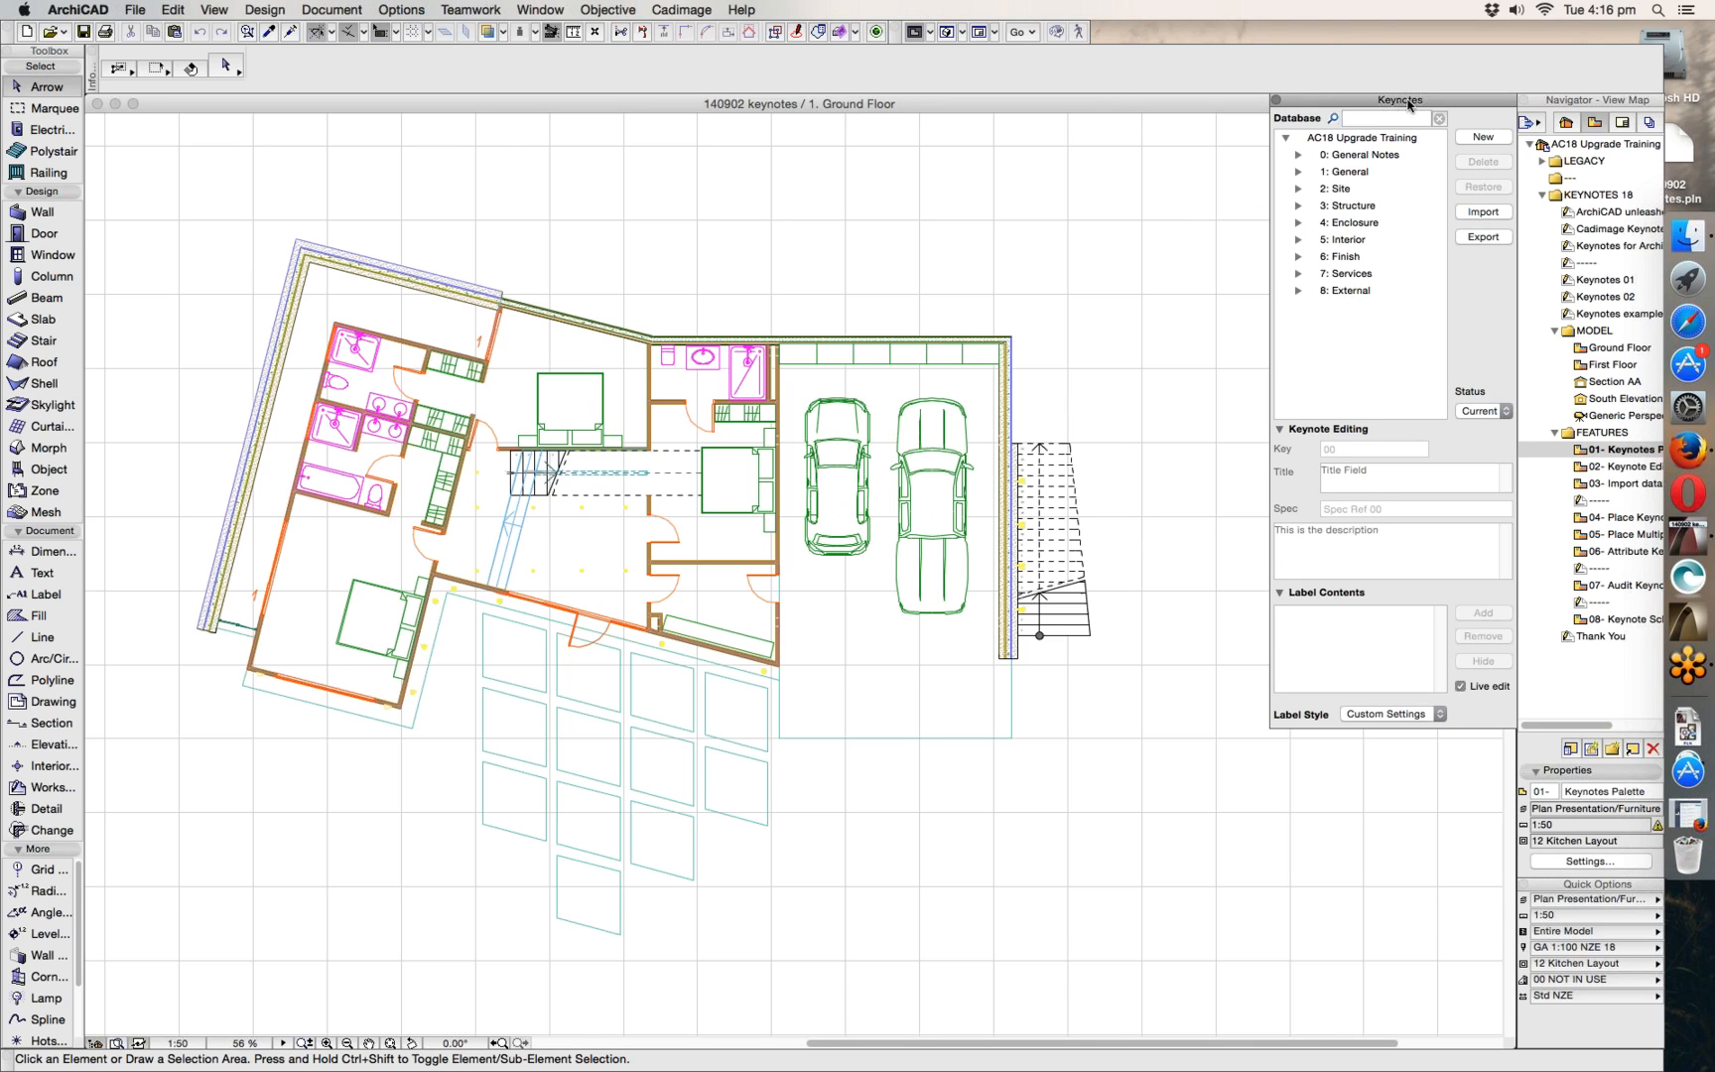
{"action": "left_click", "coordinate": [1298, 155]}
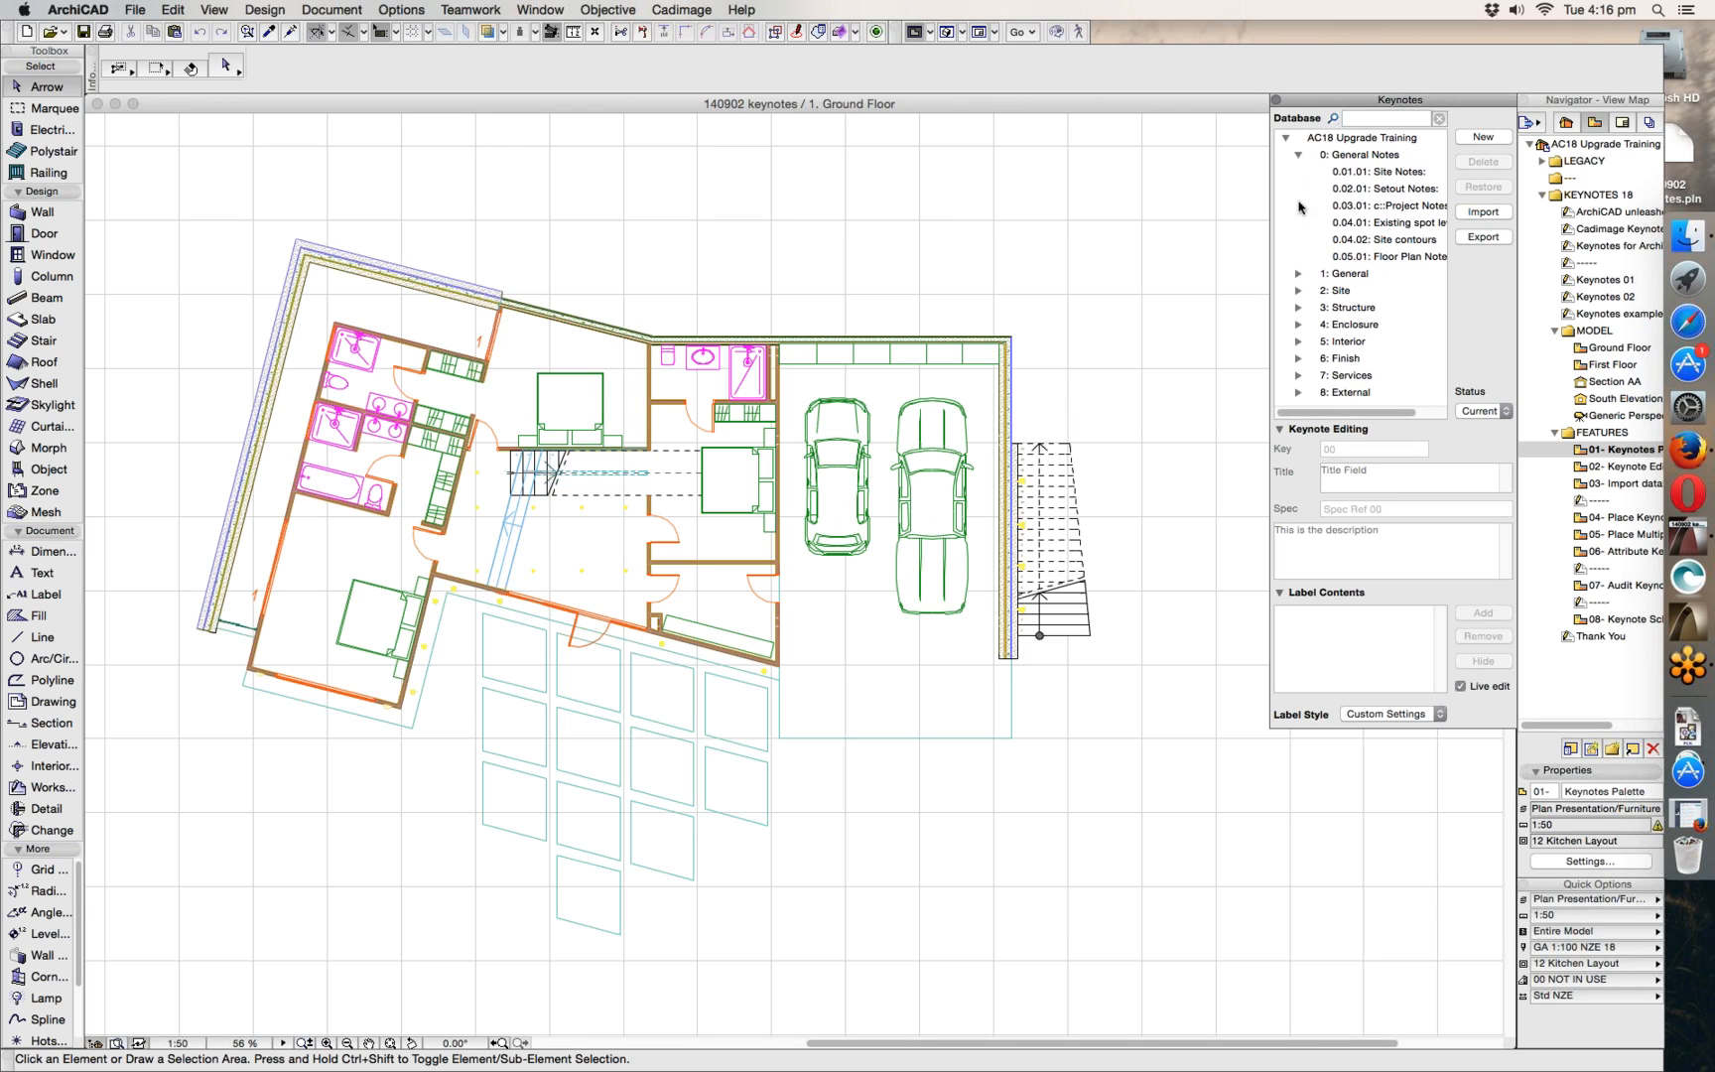
{"action": "left_click", "coordinate": [1298, 273]}
{"action": "left_click", "coordinate": [1297, 307]}
{"action": "left_click", "coordinate": [1299, 274]}
{"action": "left_click", "coordinate": [1372, 310]}
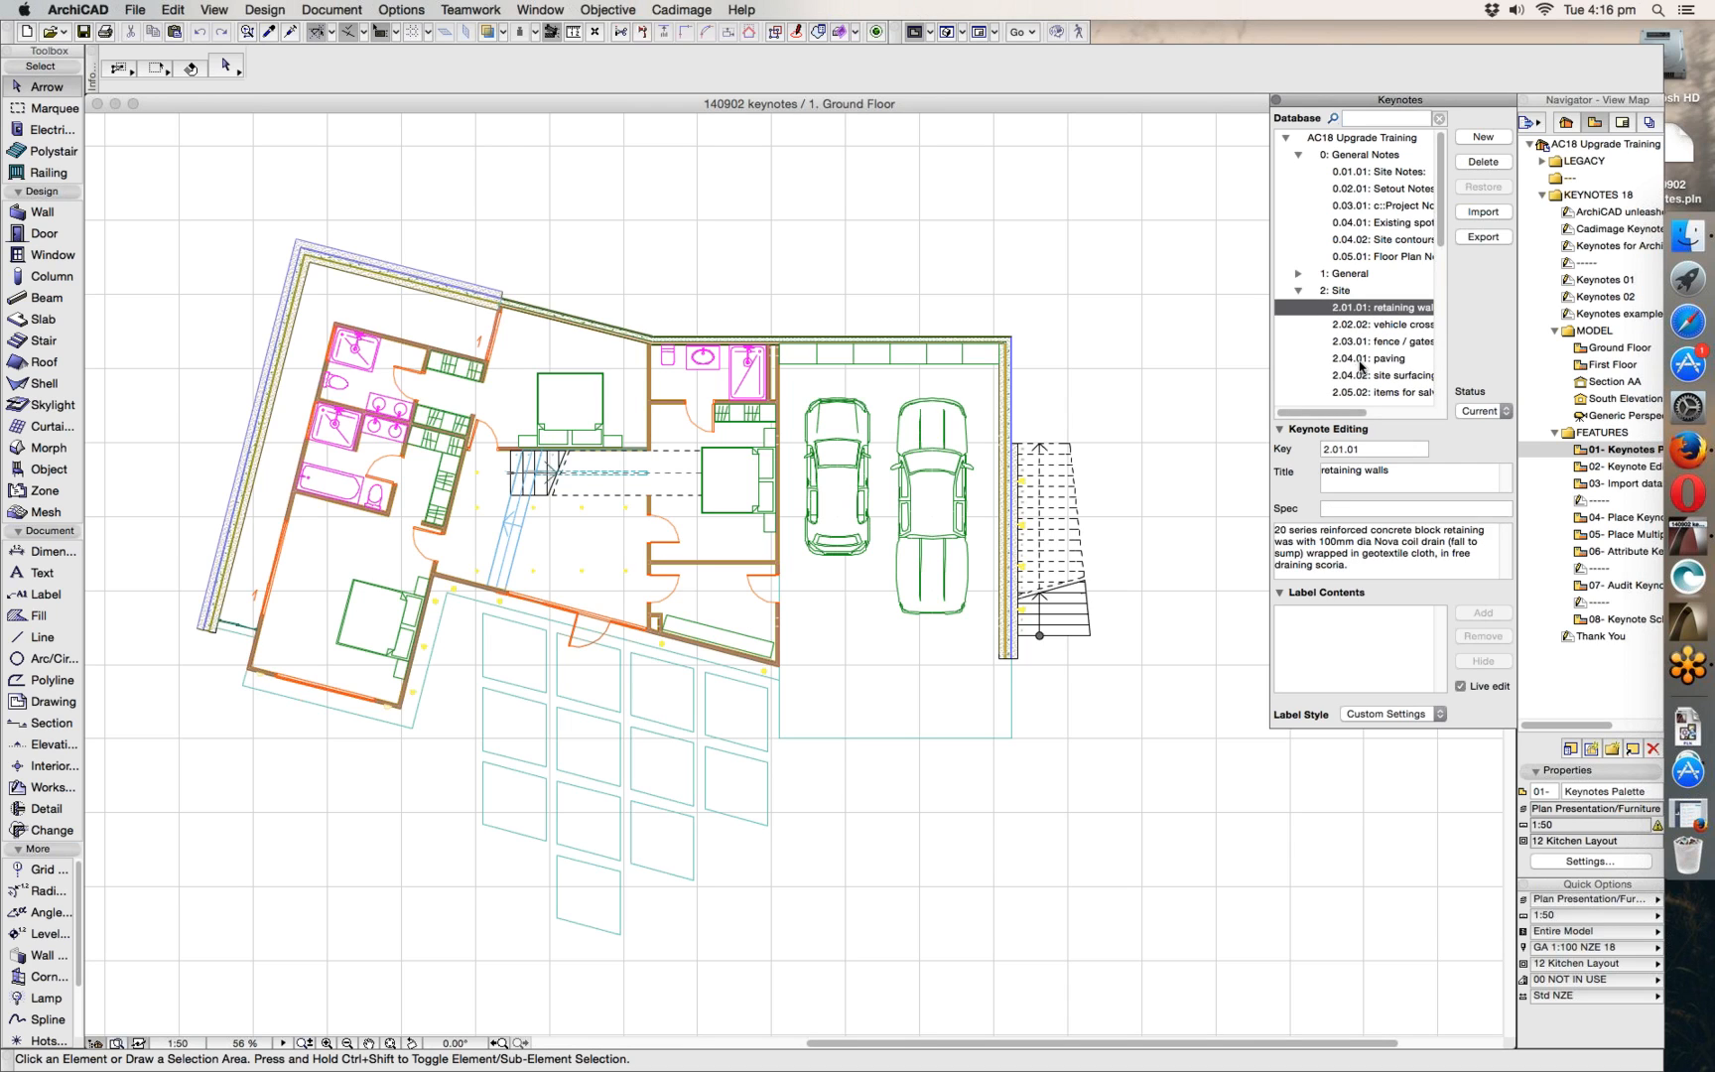
{"action": "left_click", "coordinate": [1360, 358]}
{"action": "left_click", "coordinate": [1368, 190]}
{"action": "left_click", "coordinate": [1365, 206]}
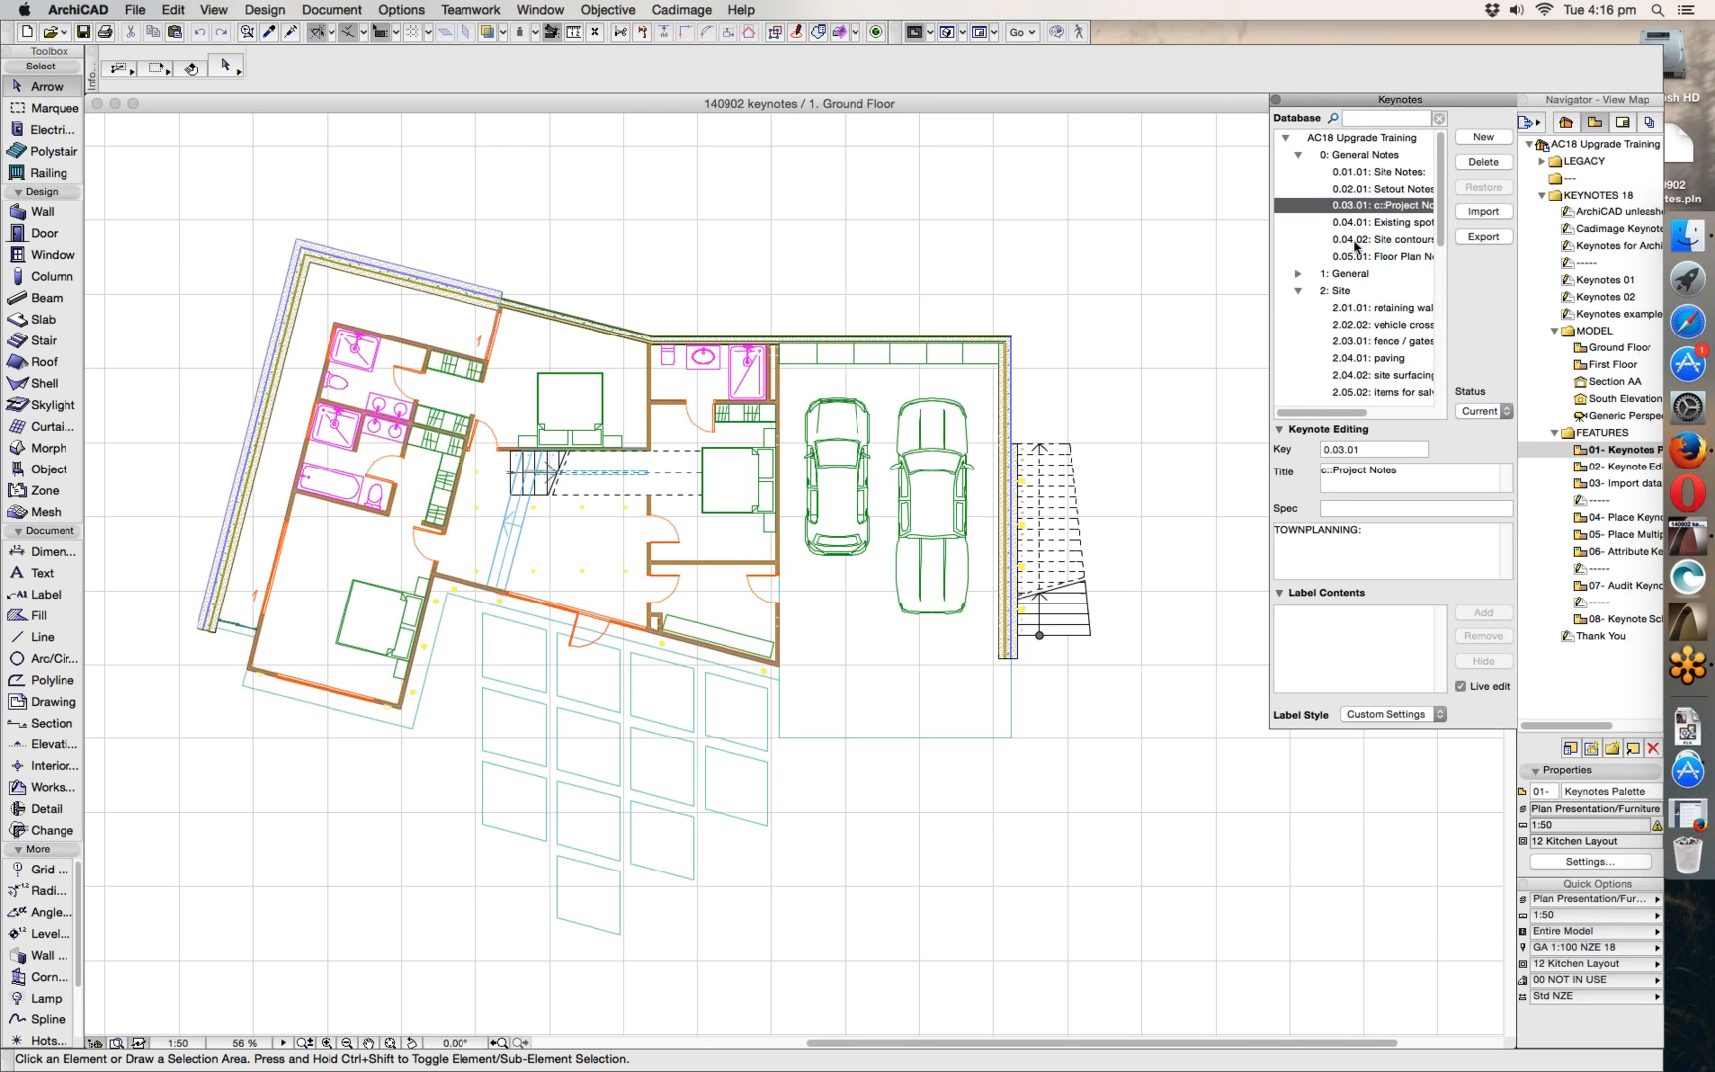
{"action": "left_click", "coordinate": [1372, 224]}
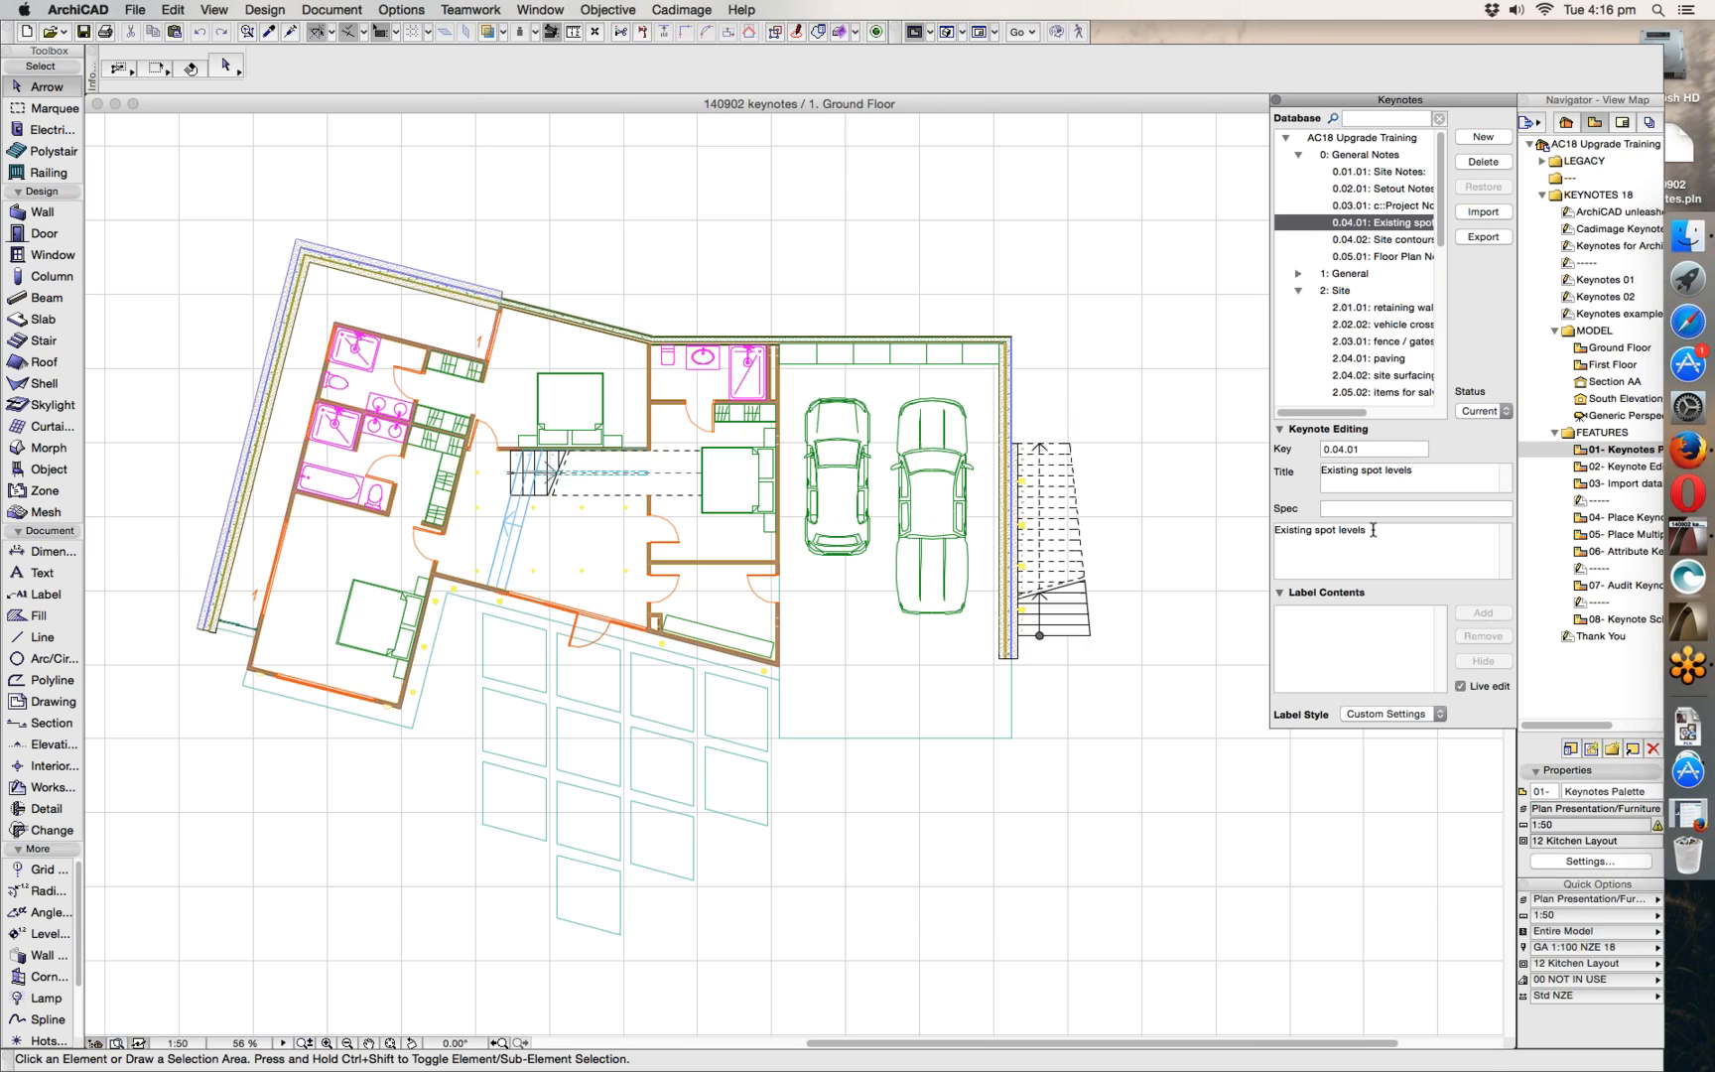
{"action": "left_click", "coordinate": [1356, 241]}
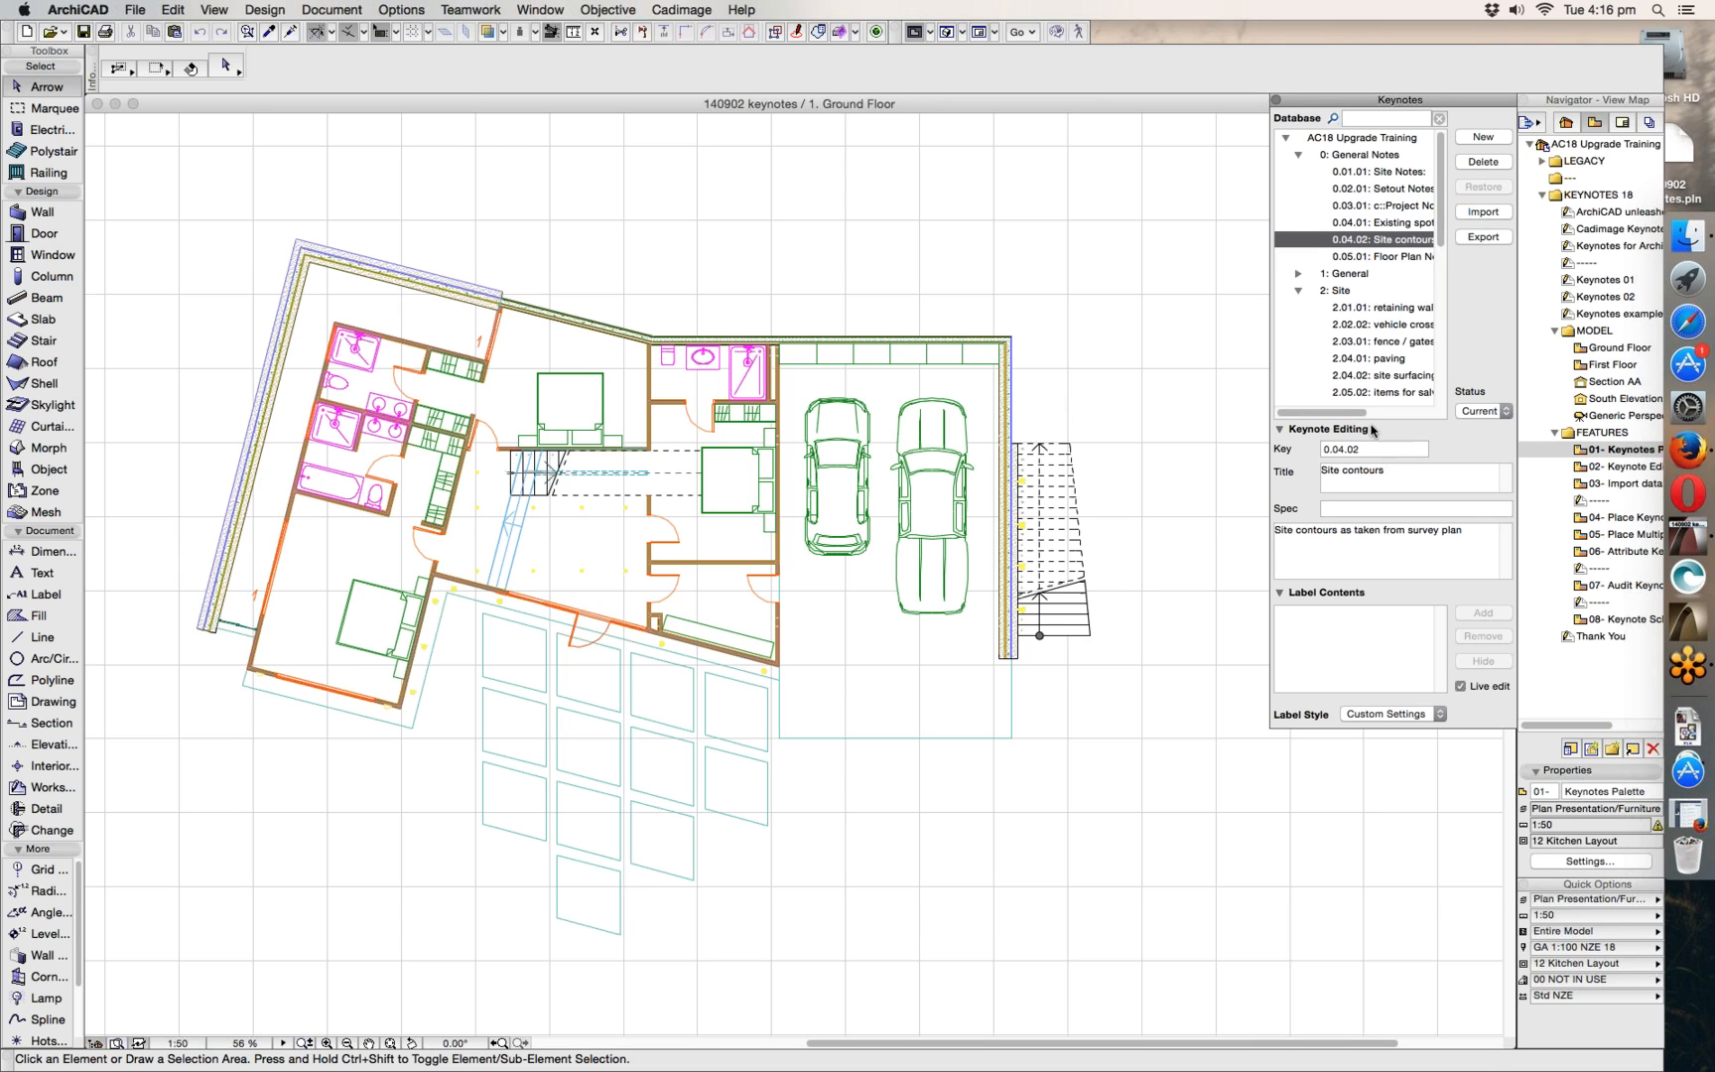
{"action": "left_click", "coordinate": [1365, 258]}
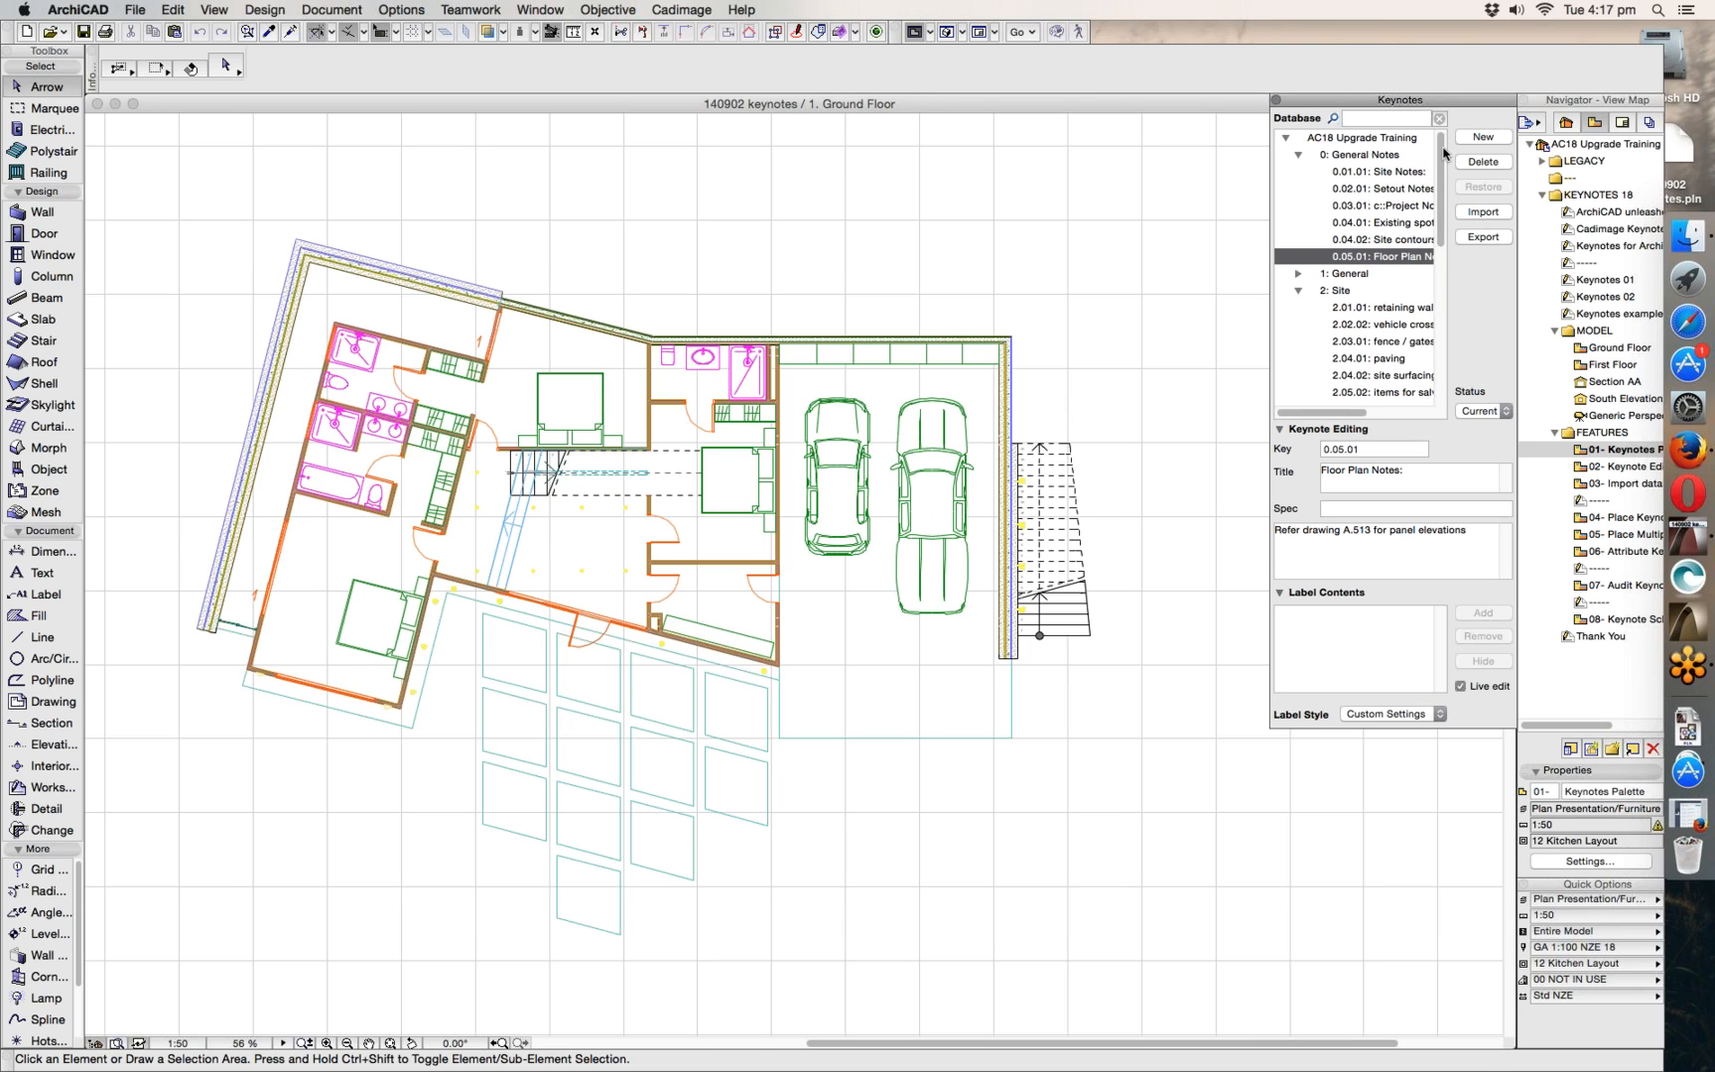
- Search the keynote database for "wall", check the matches under General Notes, Site and Structure, and clear the search
{"action": "left_click", "coordinate": [1353, 118]}
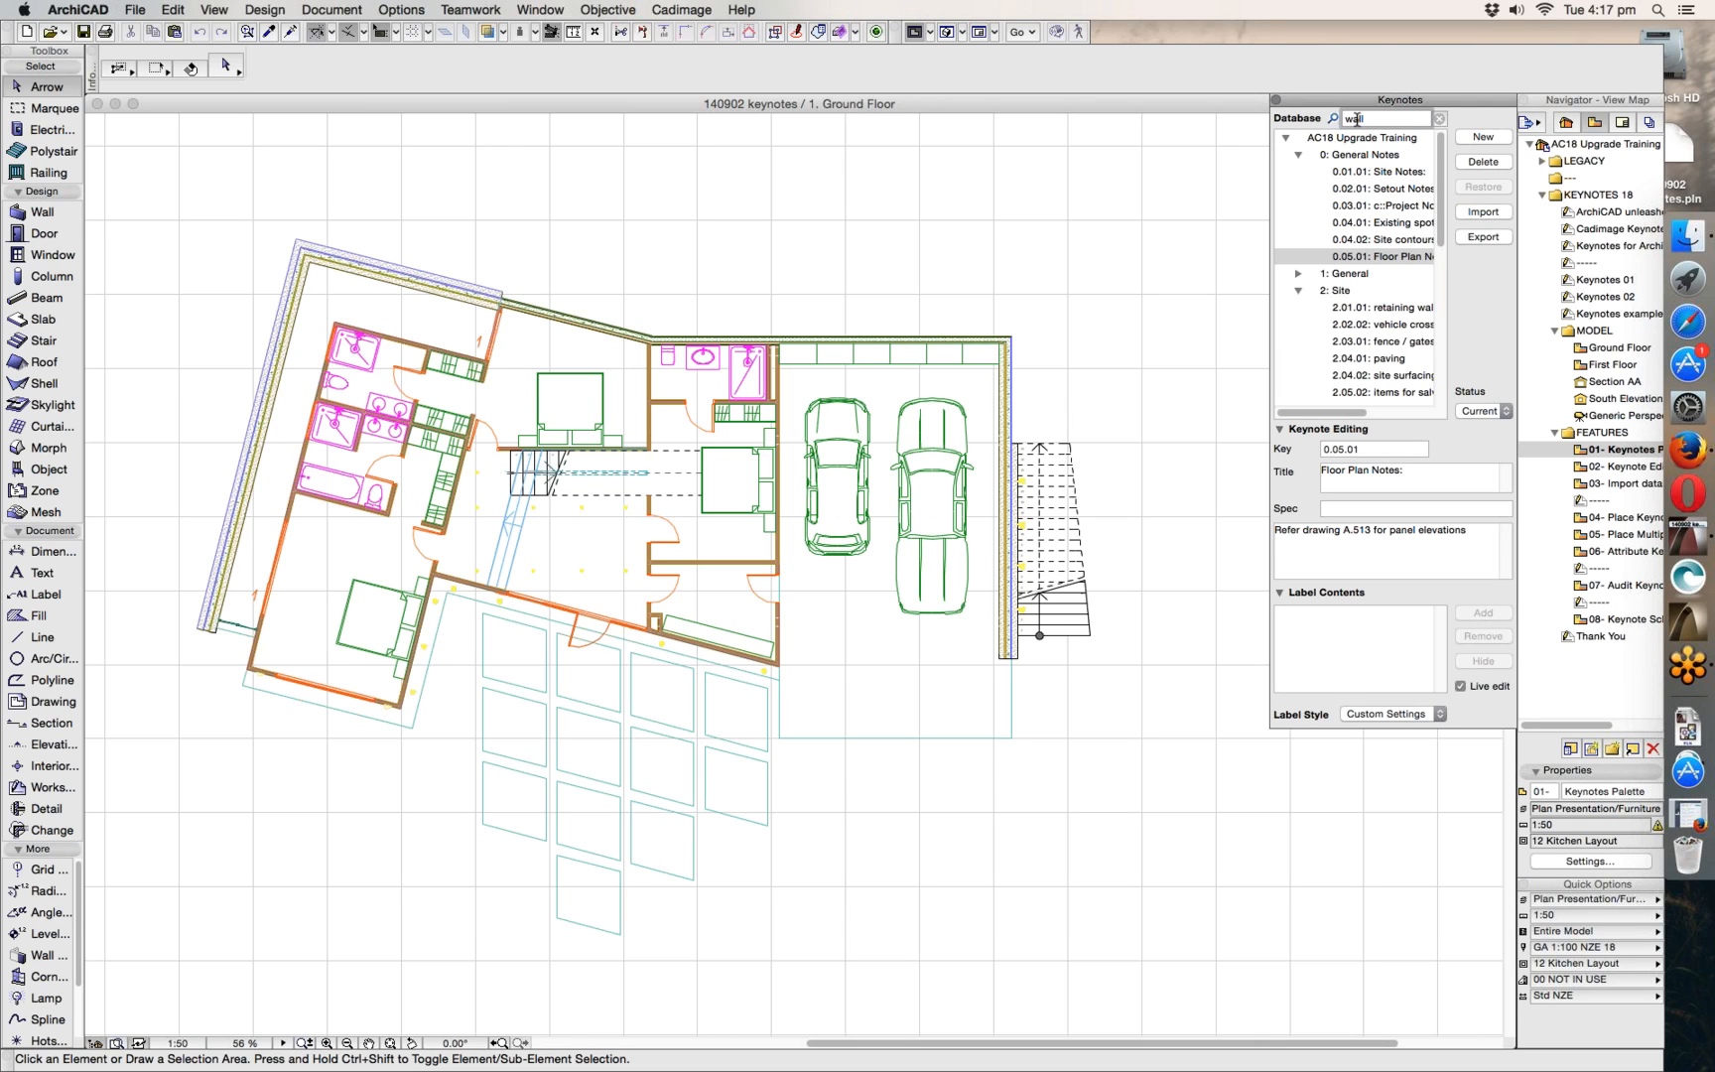
{"action": "left_click", "coordinate": [1330, 119]}
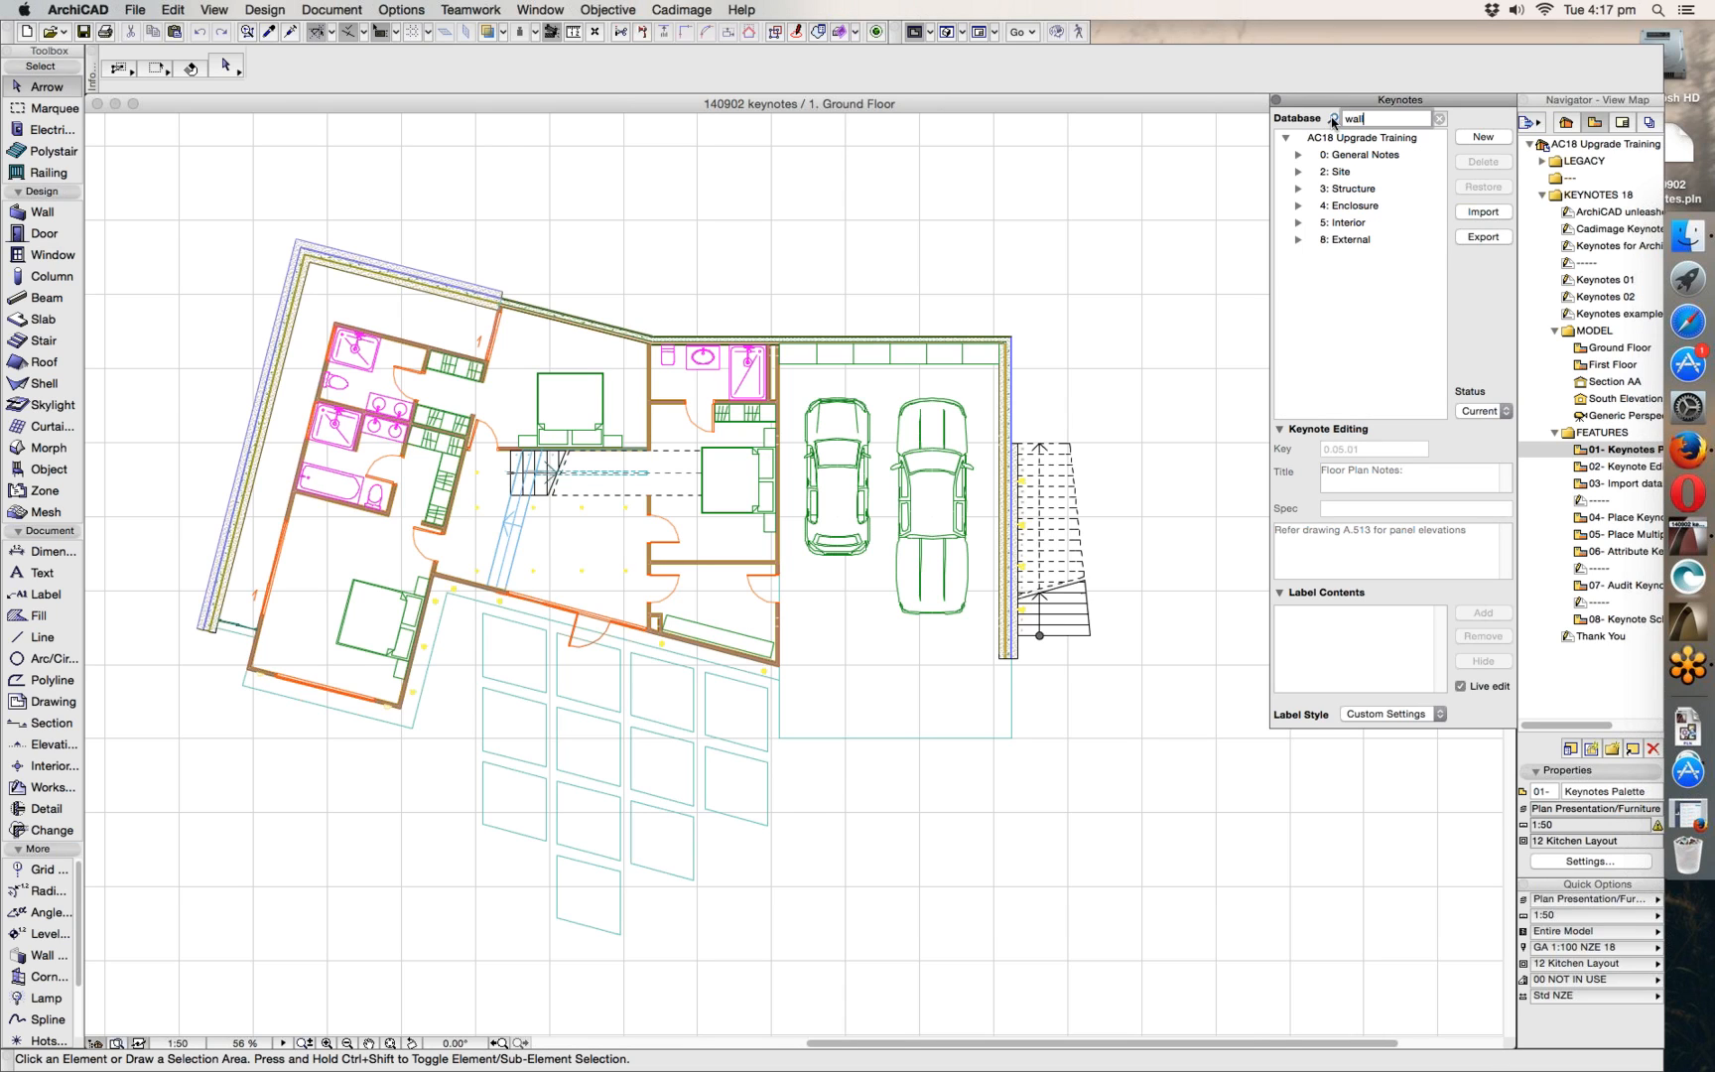
{"action": "left_click", "coordinate": [1298, 155]}
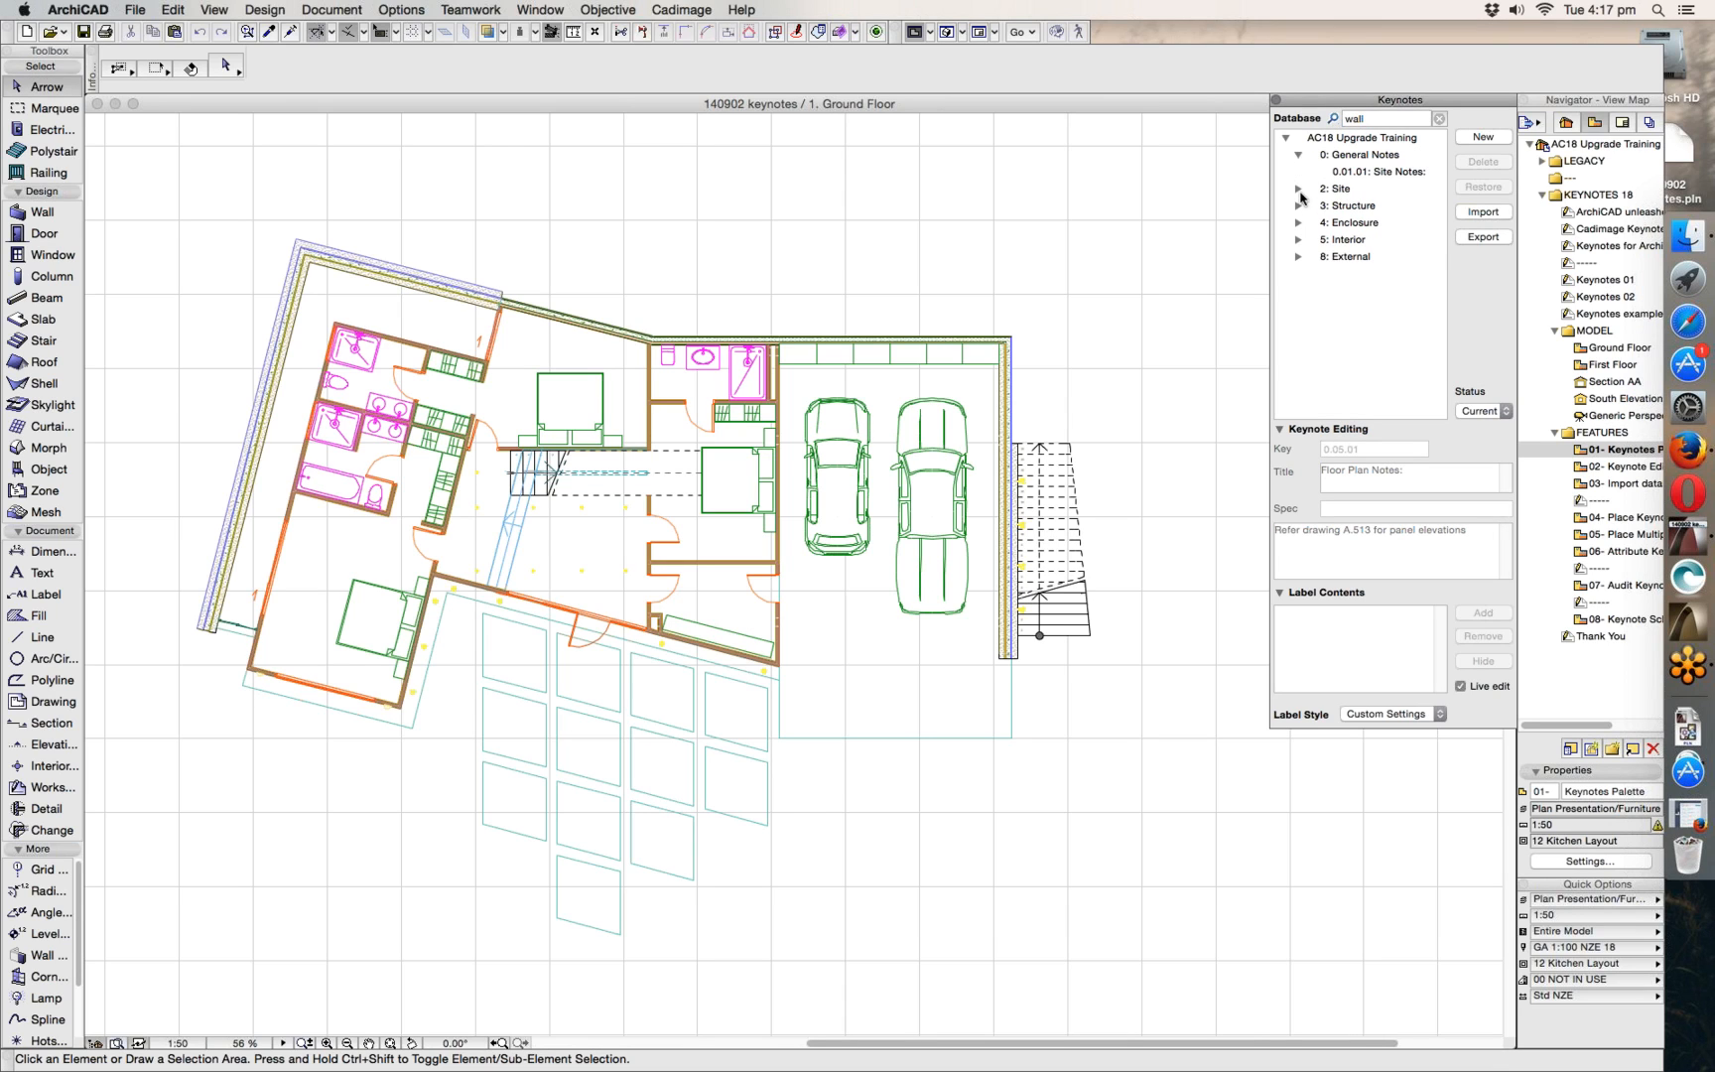
{"action": "left_click", "coordinate": [1298, 188]}
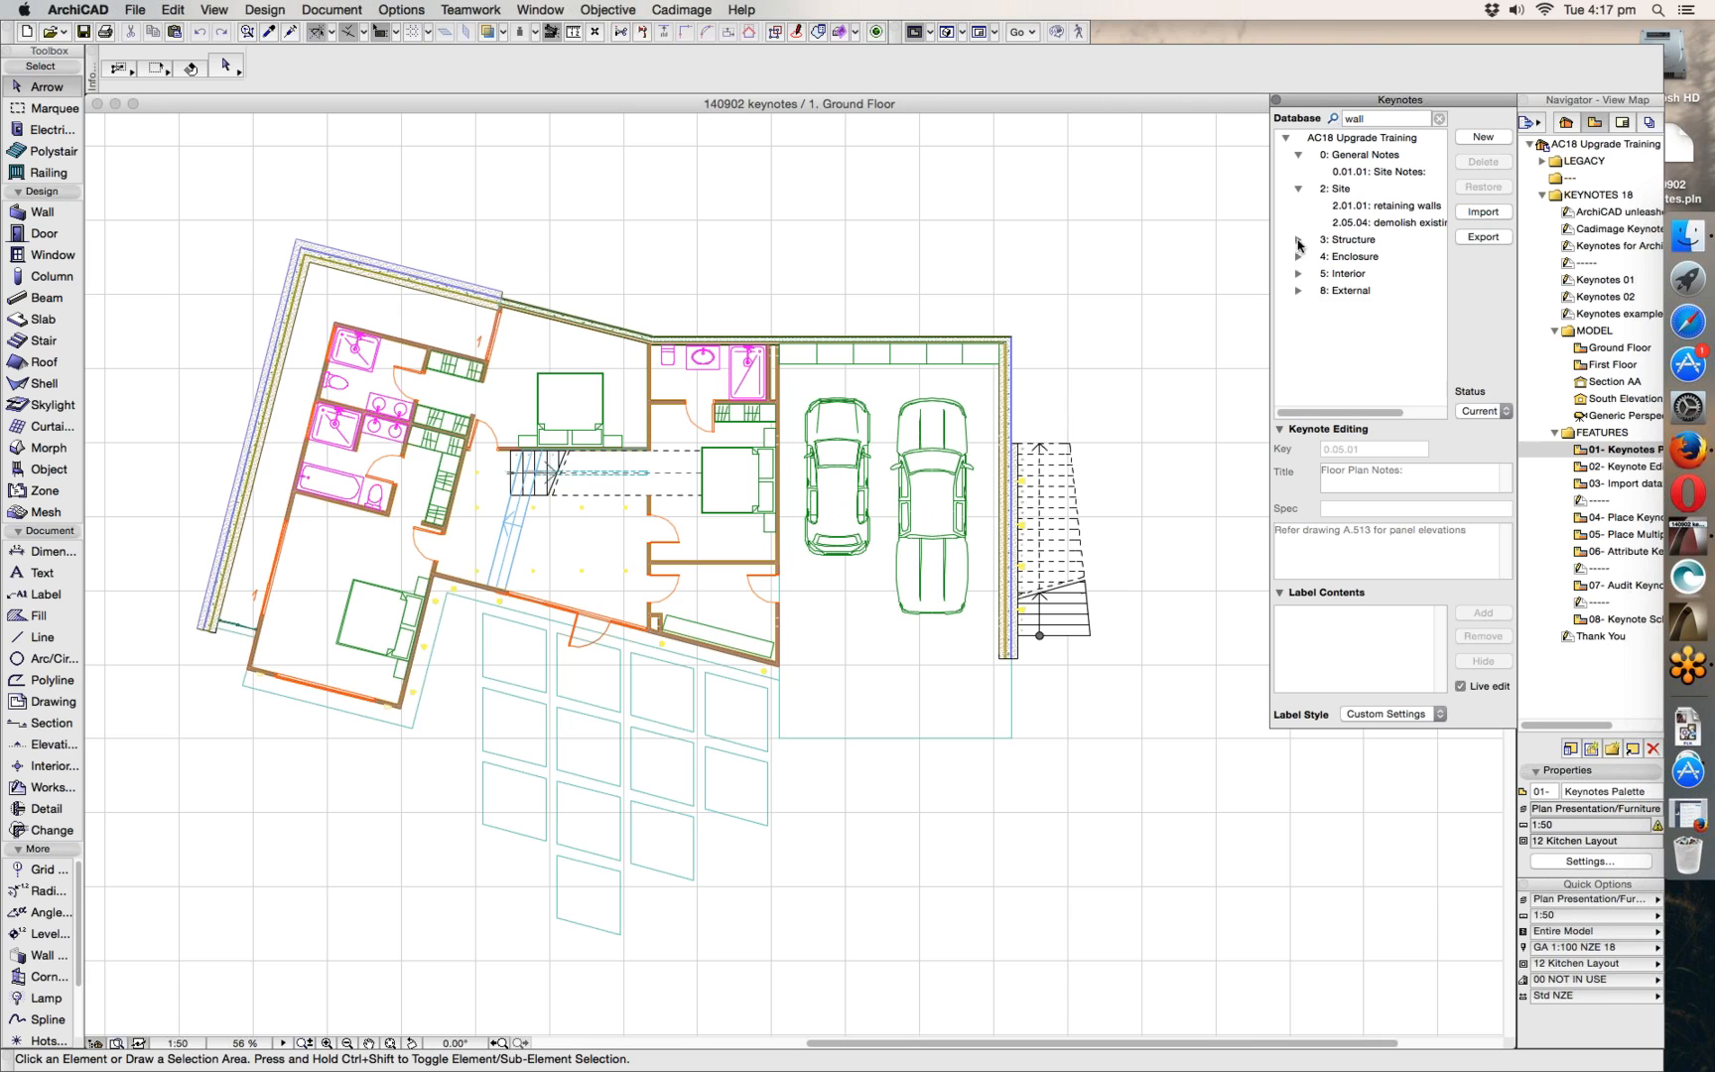
{"action": "left_click", "coordinate": [1298, 239]}
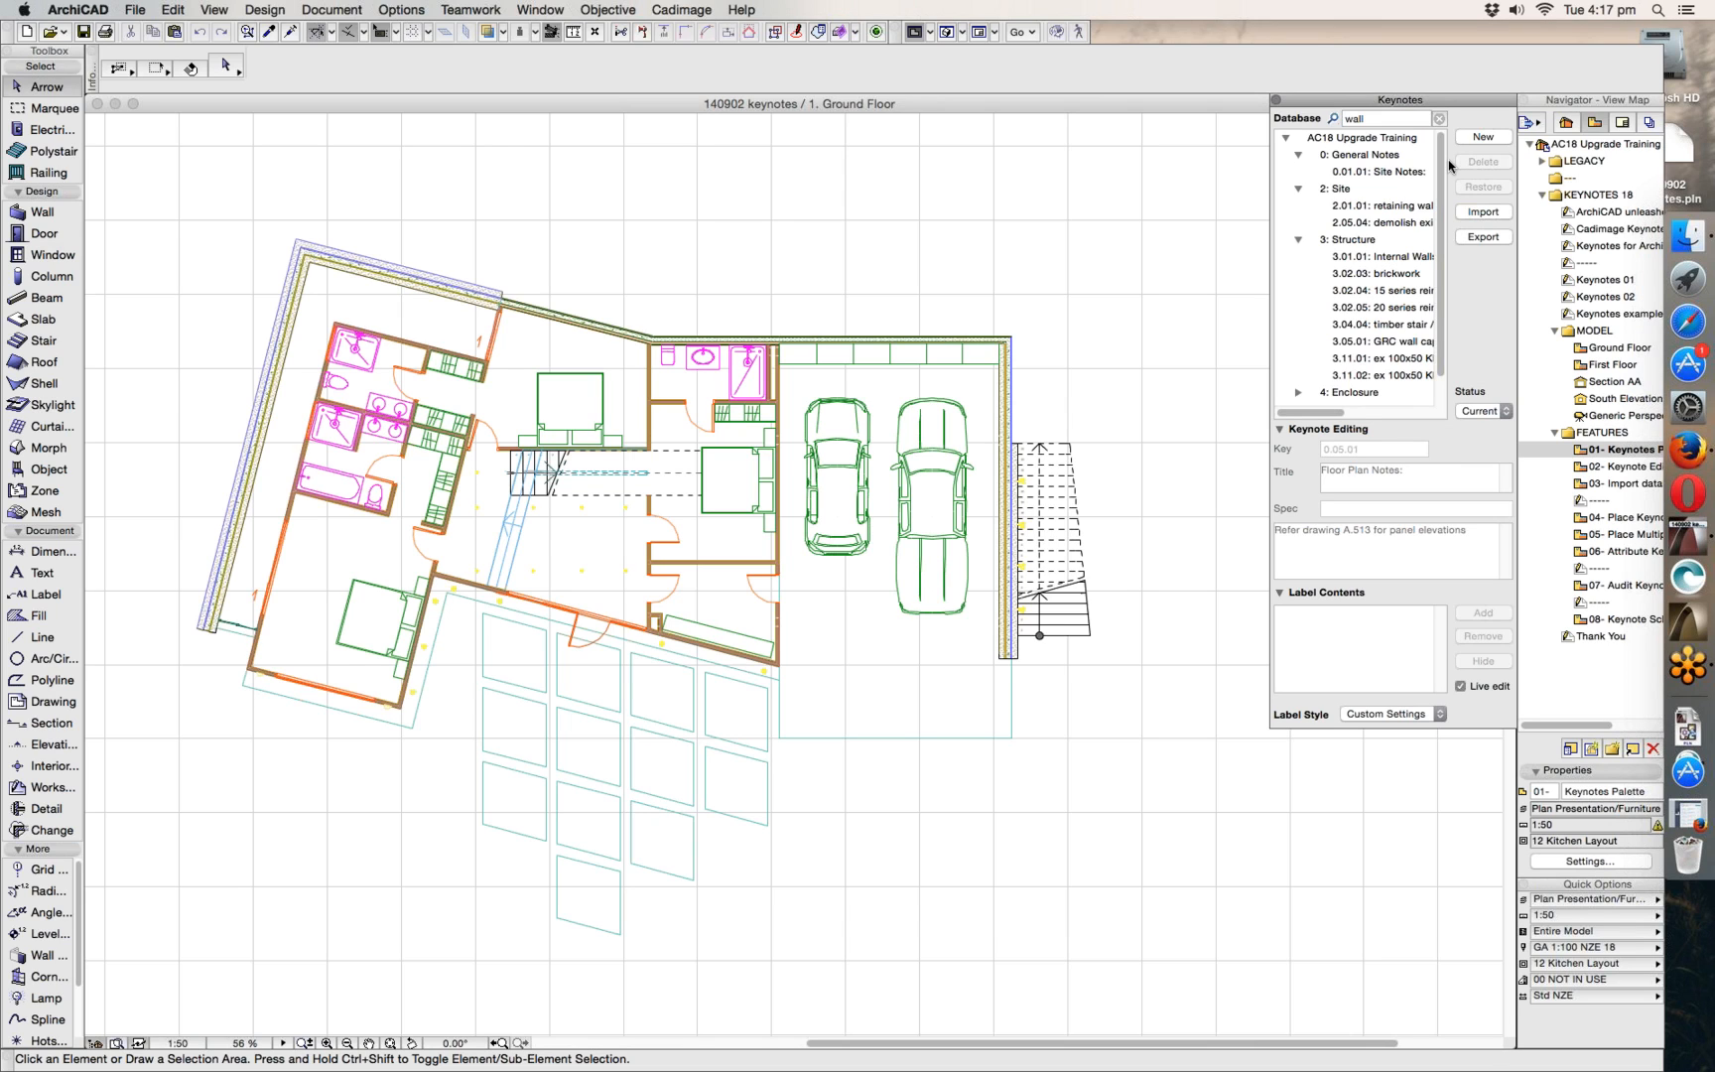
{"action": "left_click_drag", "start_coordinate": [1443, 155], "coordinate": [1442, 146]}
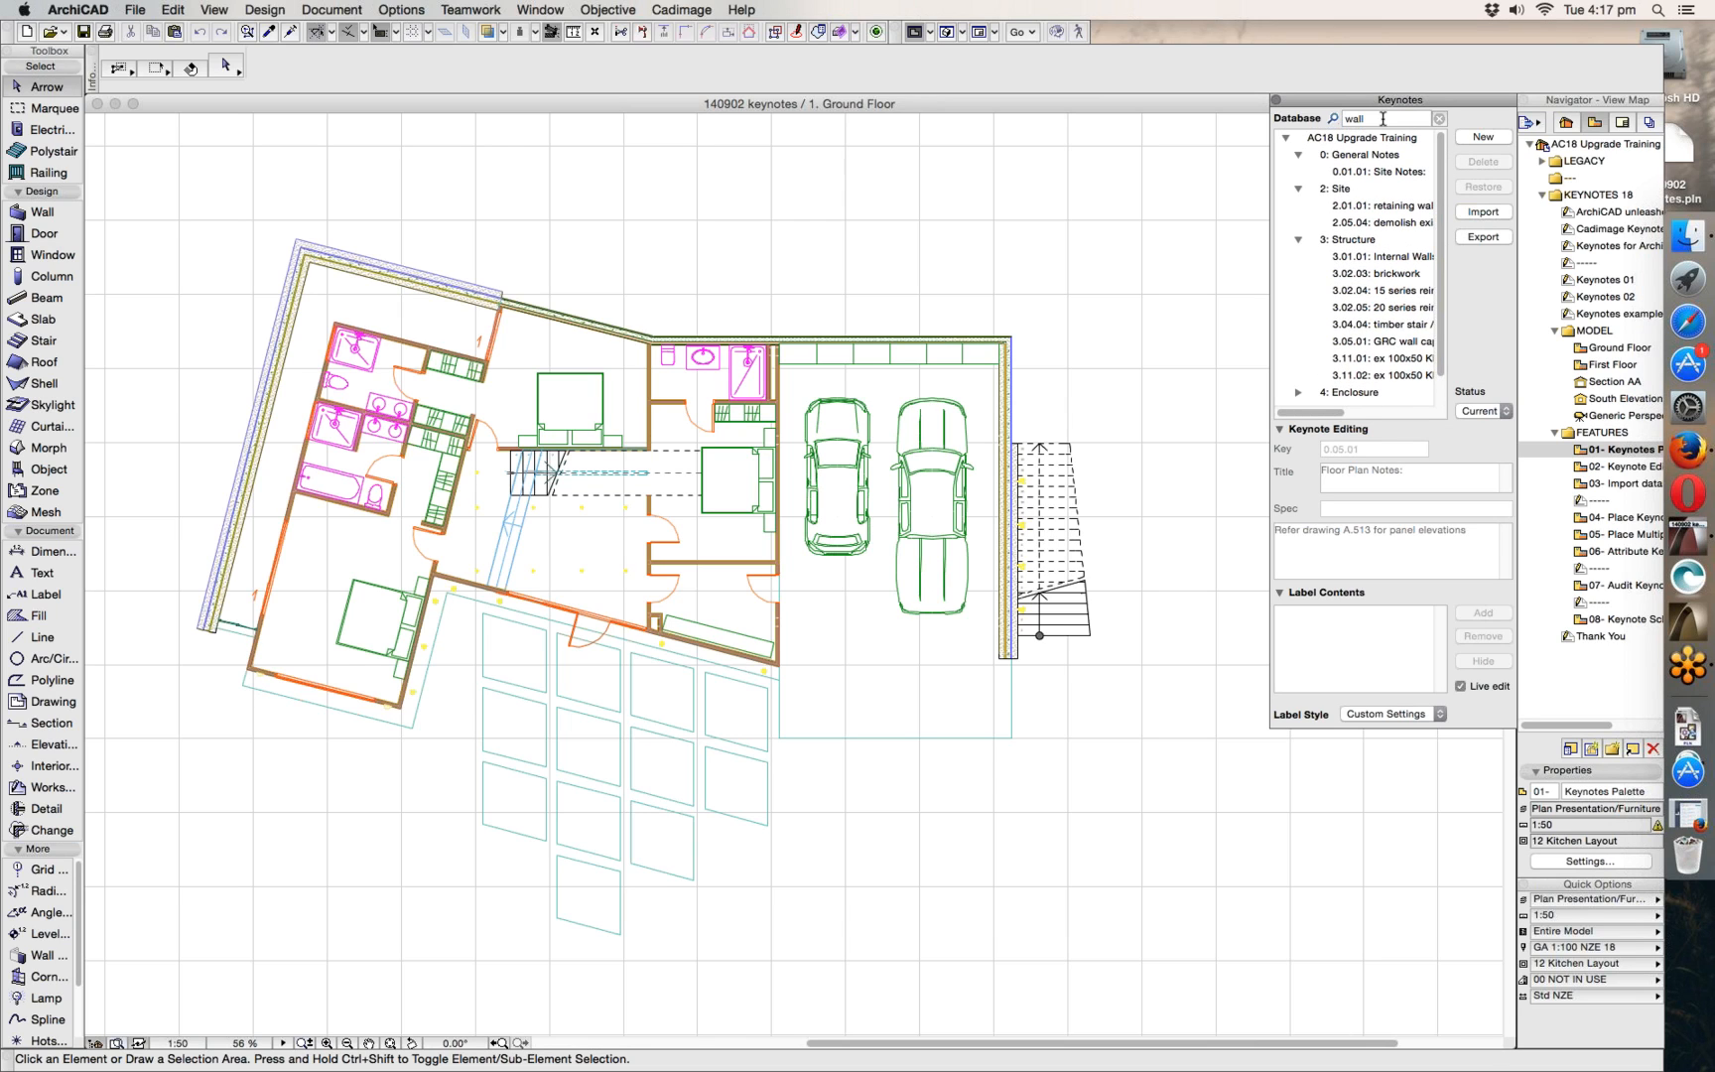
{"action": "left_click", "coordinate": [1440, 118]}
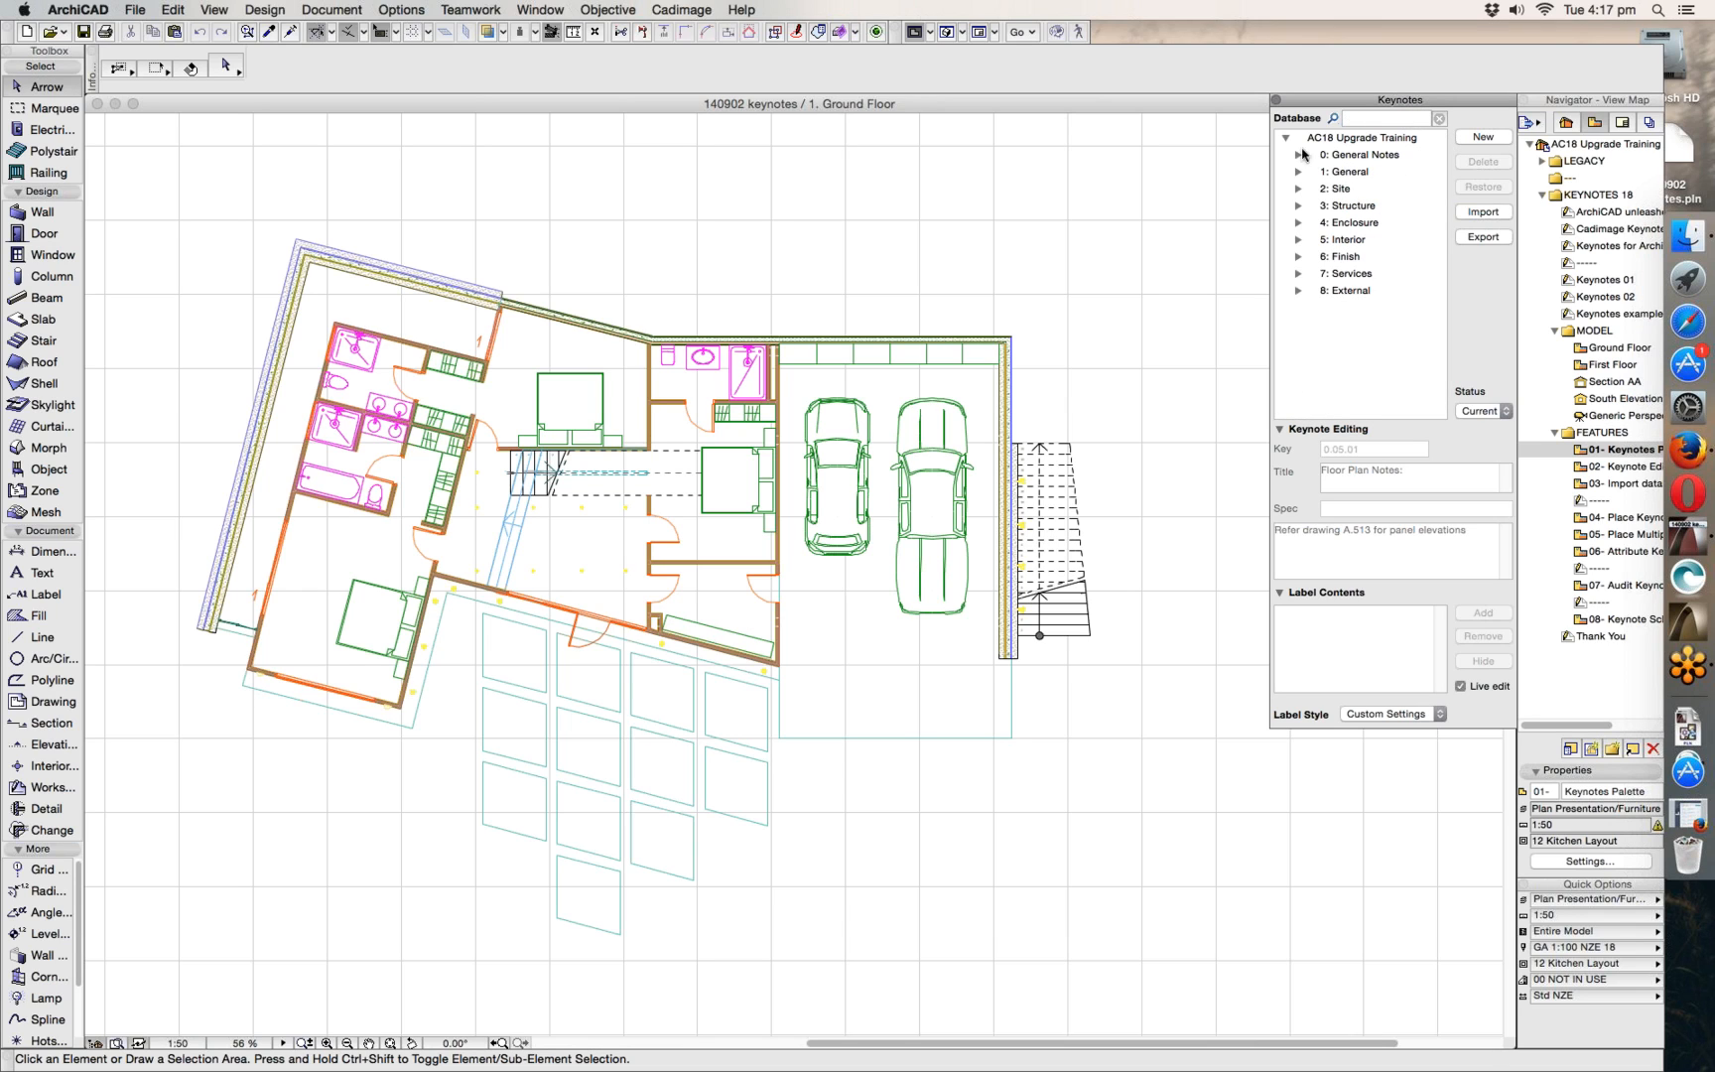
- Select keynote 2.02.02 vehicle crossing in the Site category and collapse the Keynote Editing section
{"action": "left_click", "coordinate": [1298, 187]}
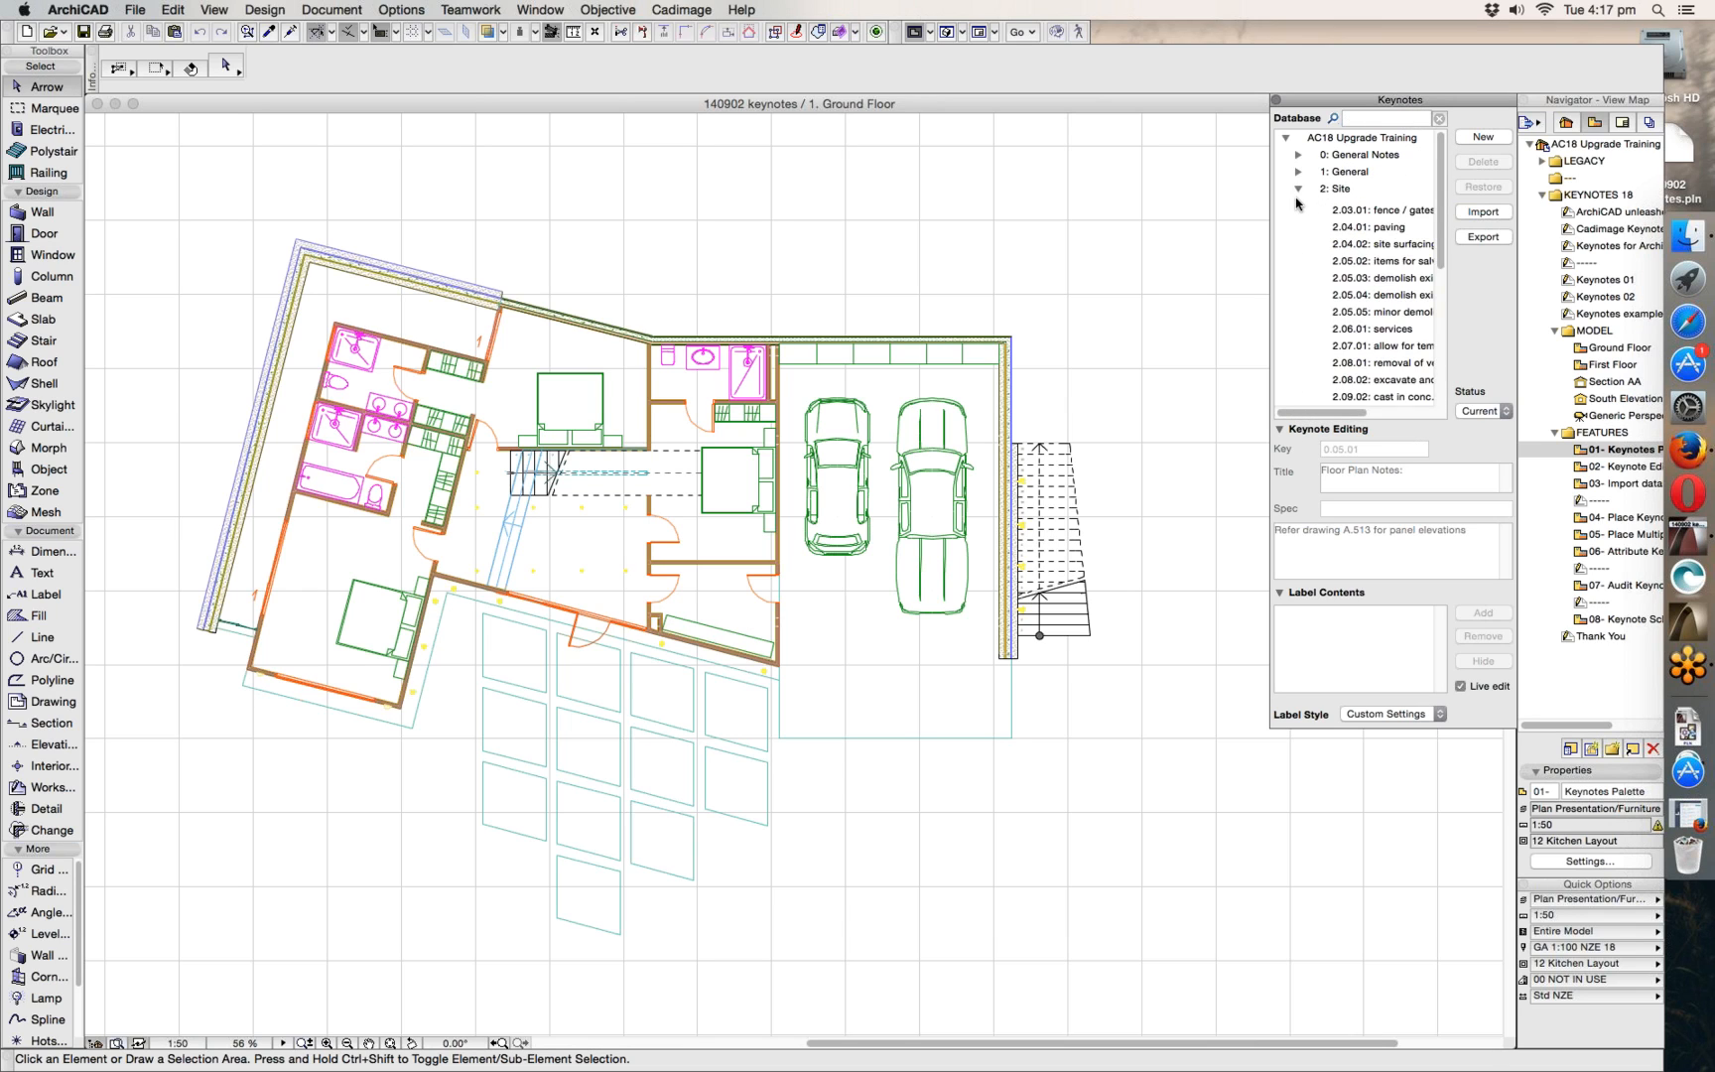
{"action": "left_click", "coordinate": [1386, 225]}
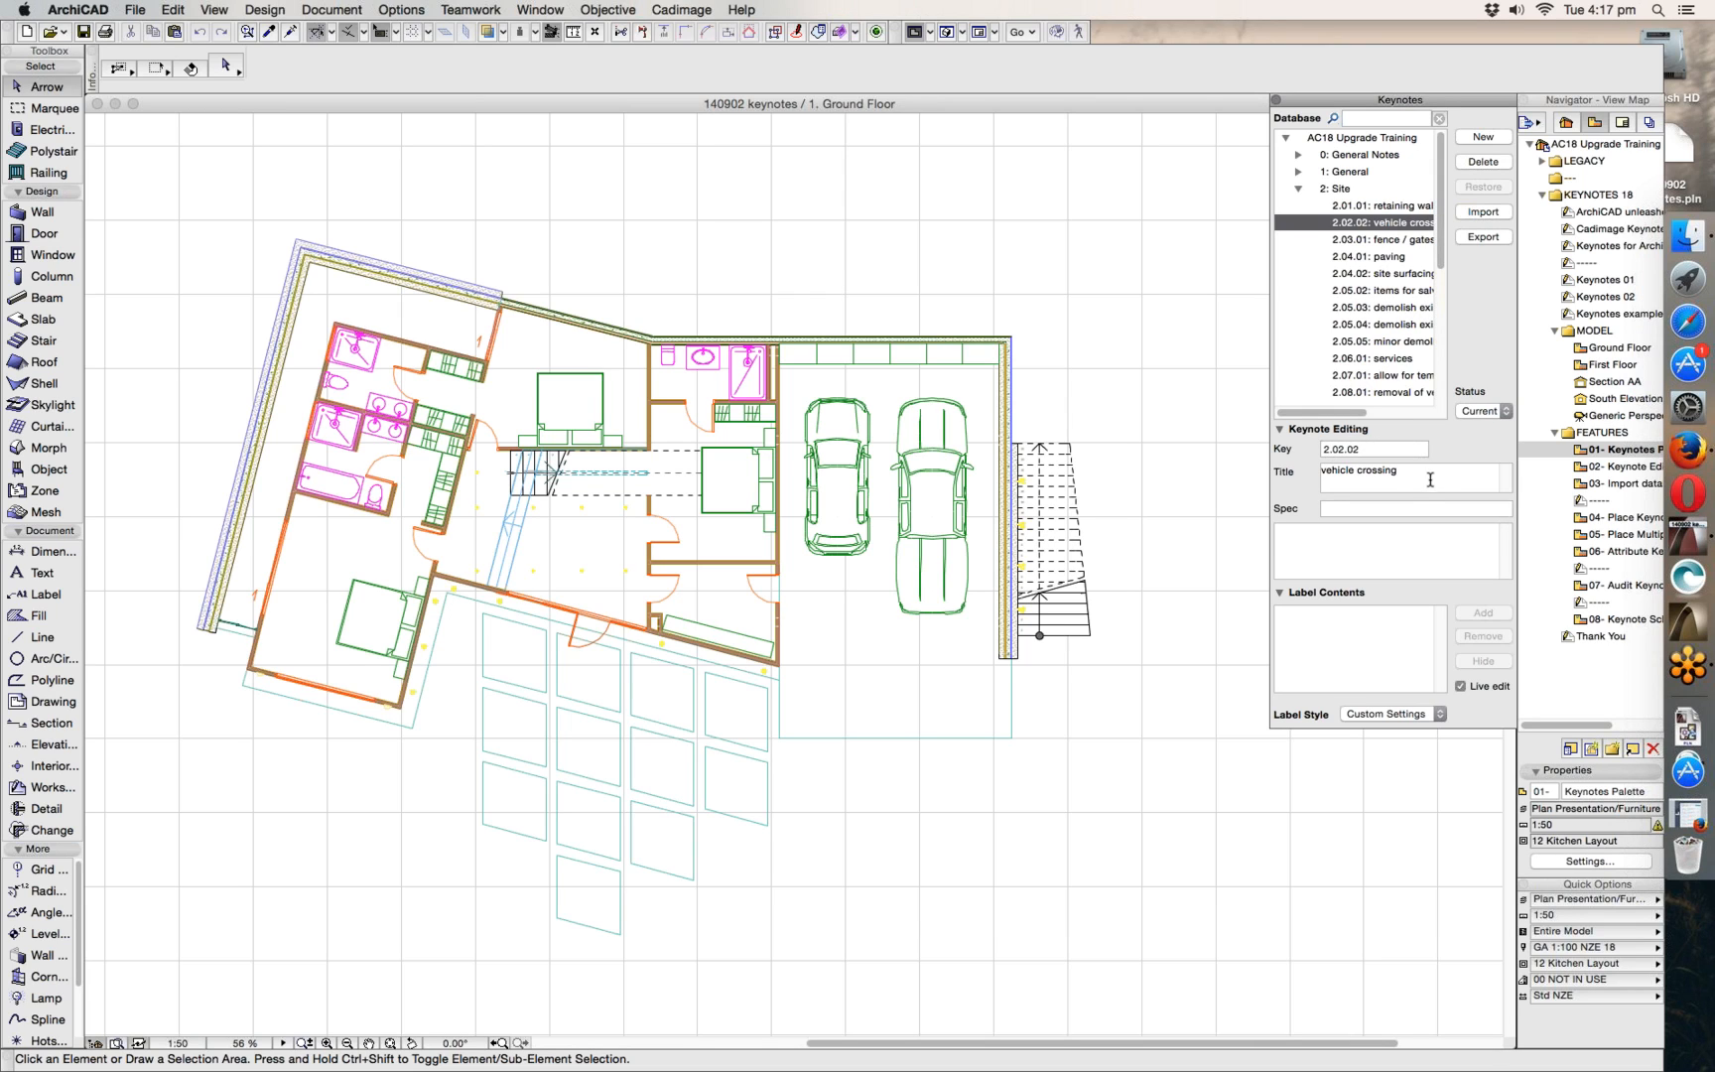
{"action": "left_click", "coordinate": [1308, 433]}
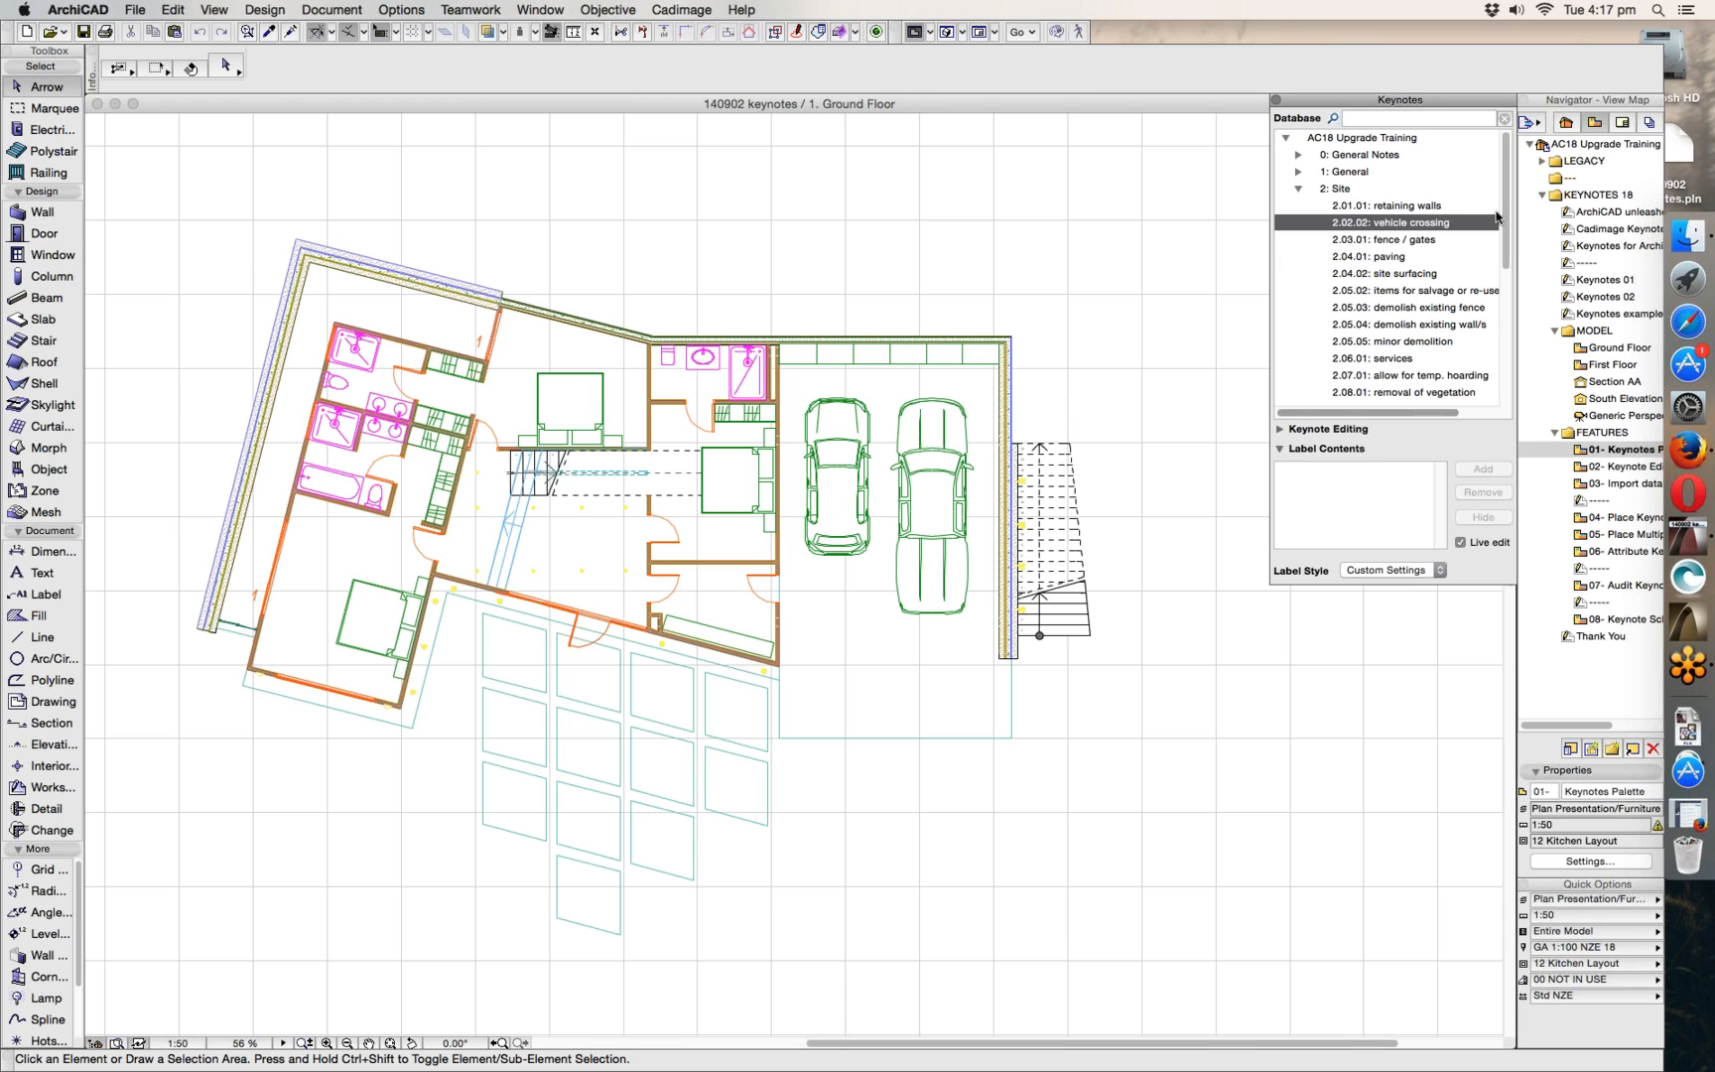
{"action": "left_click", "coordinate": [1358, 433]}
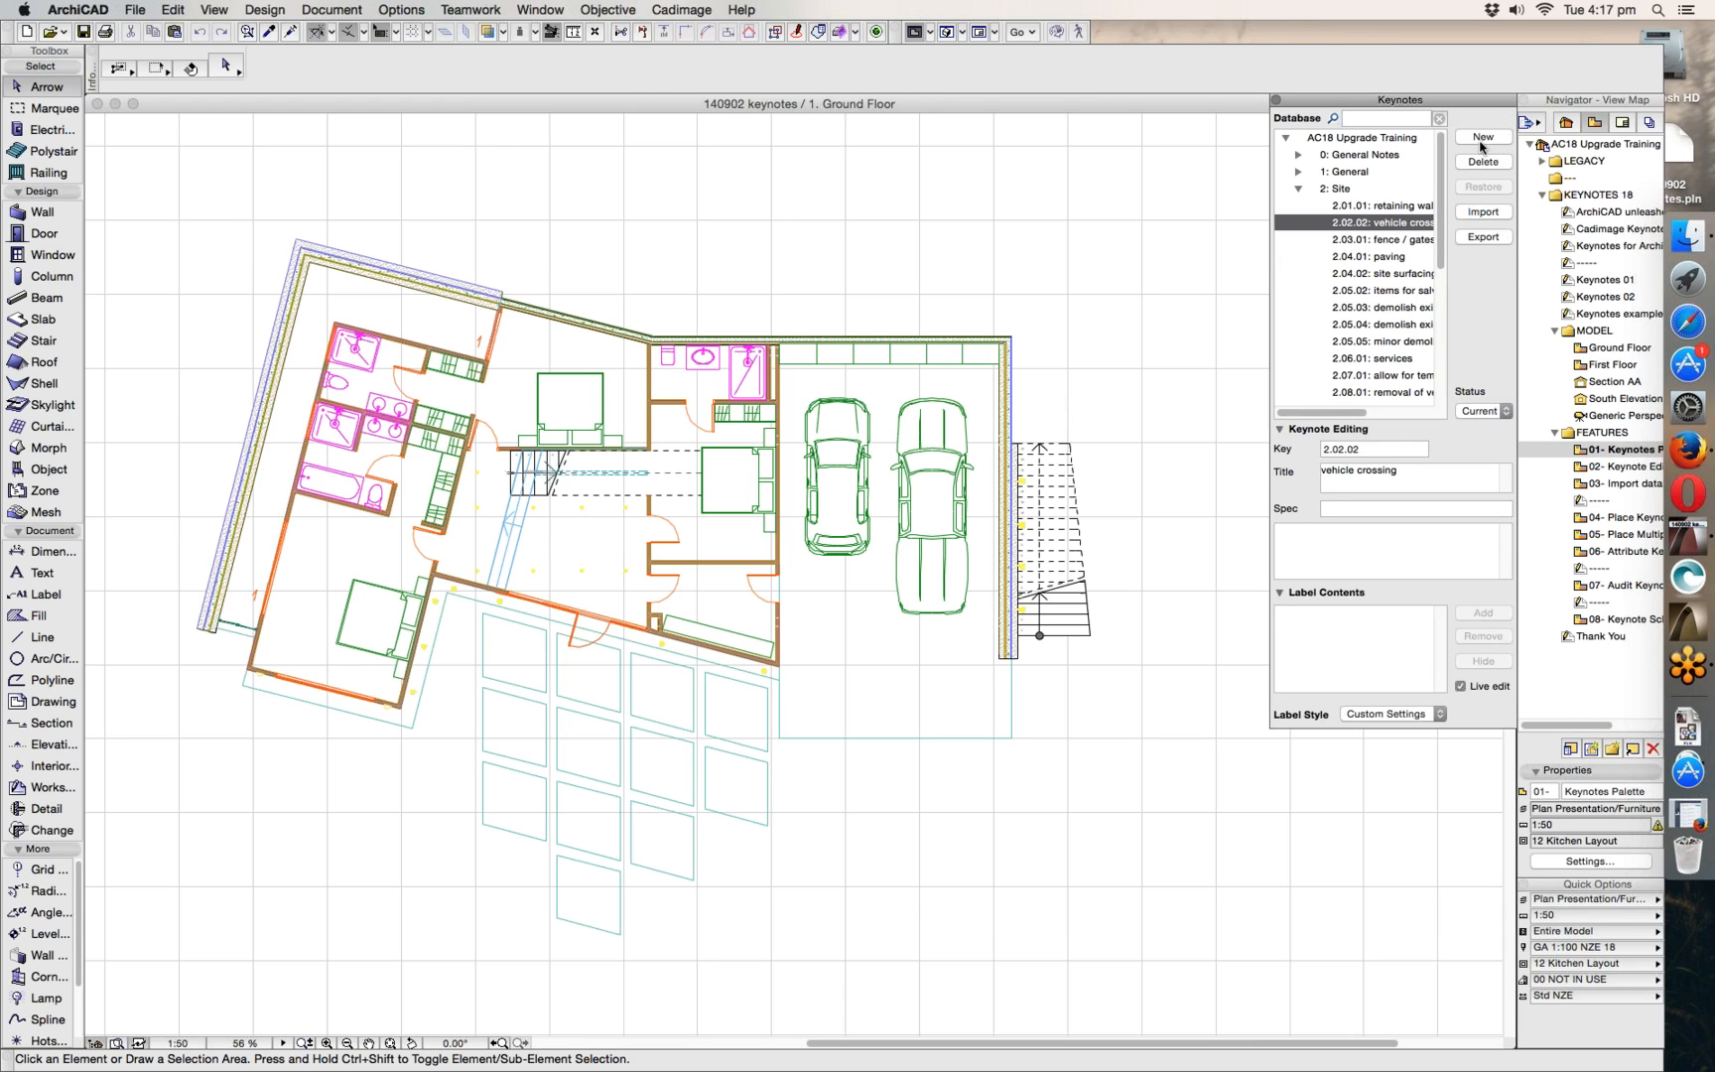
{"action": "left_click", "coordinate": [1309, 431]}
- Browse down the Site keynotes from 2.04.02 site surfacing and reselect that keynote
{"action": "left_click", "coordinate": [1393, 274]}
{"action": "key", "text": "Down"}
{"action": "key", "text": "Down"}
{"action": "key", "text": "Down"}
{"action": "key", "text": "Down"}
{"action": "key", "text": "Down"}
{"action": "key", "text": "Down"}
{"action": "left_click", "coordinate": [1394, 274]}
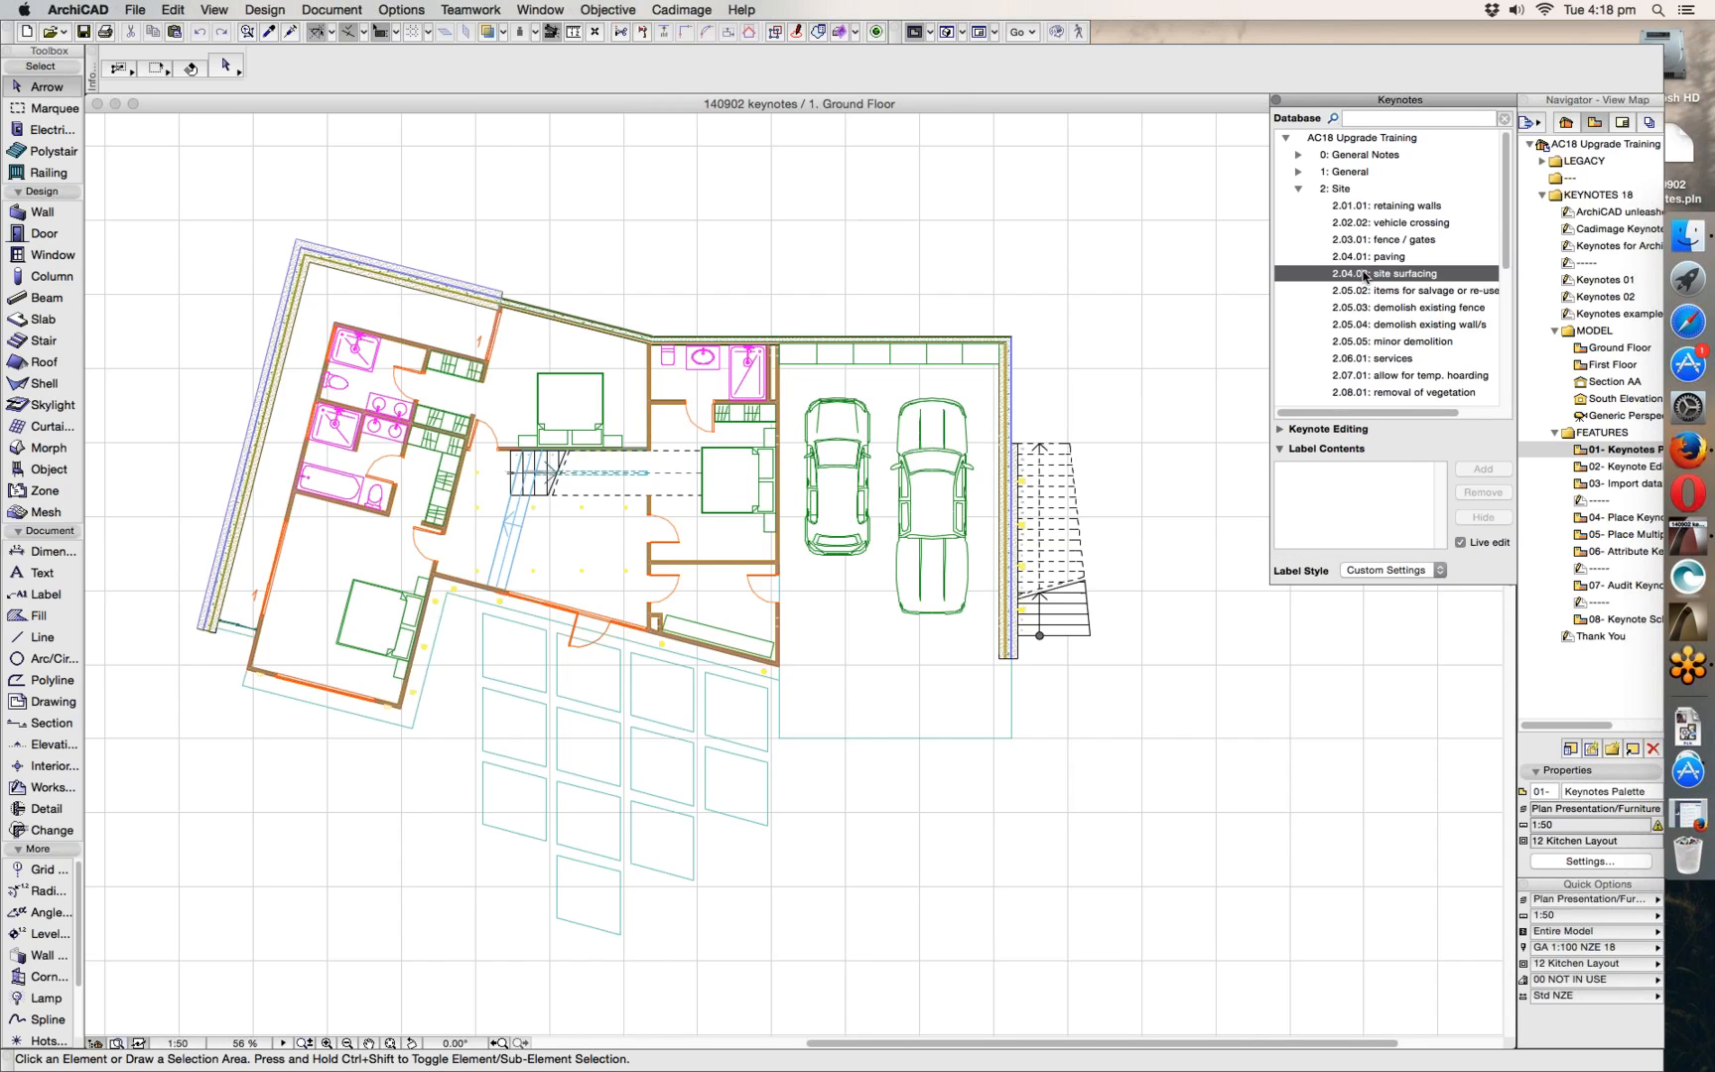
- Expand the Keynote Editing section and check the details of Site keynotes 2.04.01 paving and 2.04.02 site surfacing
{"action": "left_click", "coordinate": [1330, 429]}
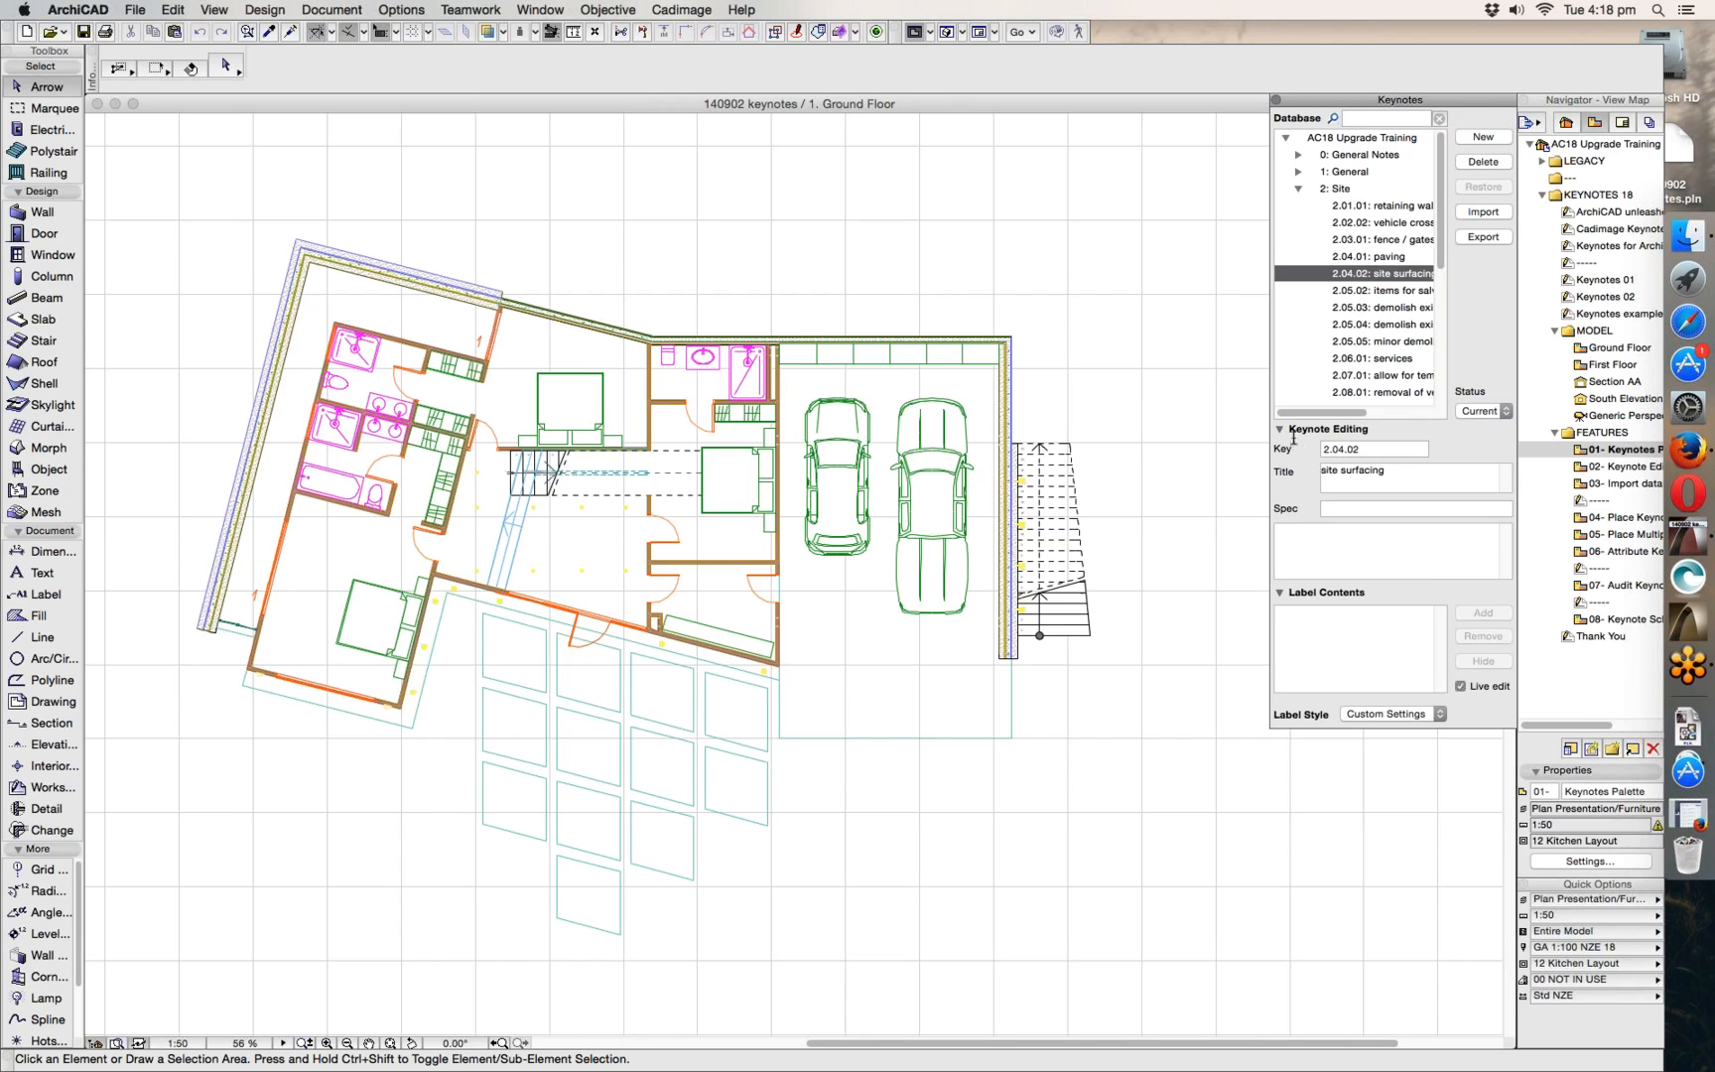
{"action": "left_click", "coordinate": [1362, 257]}
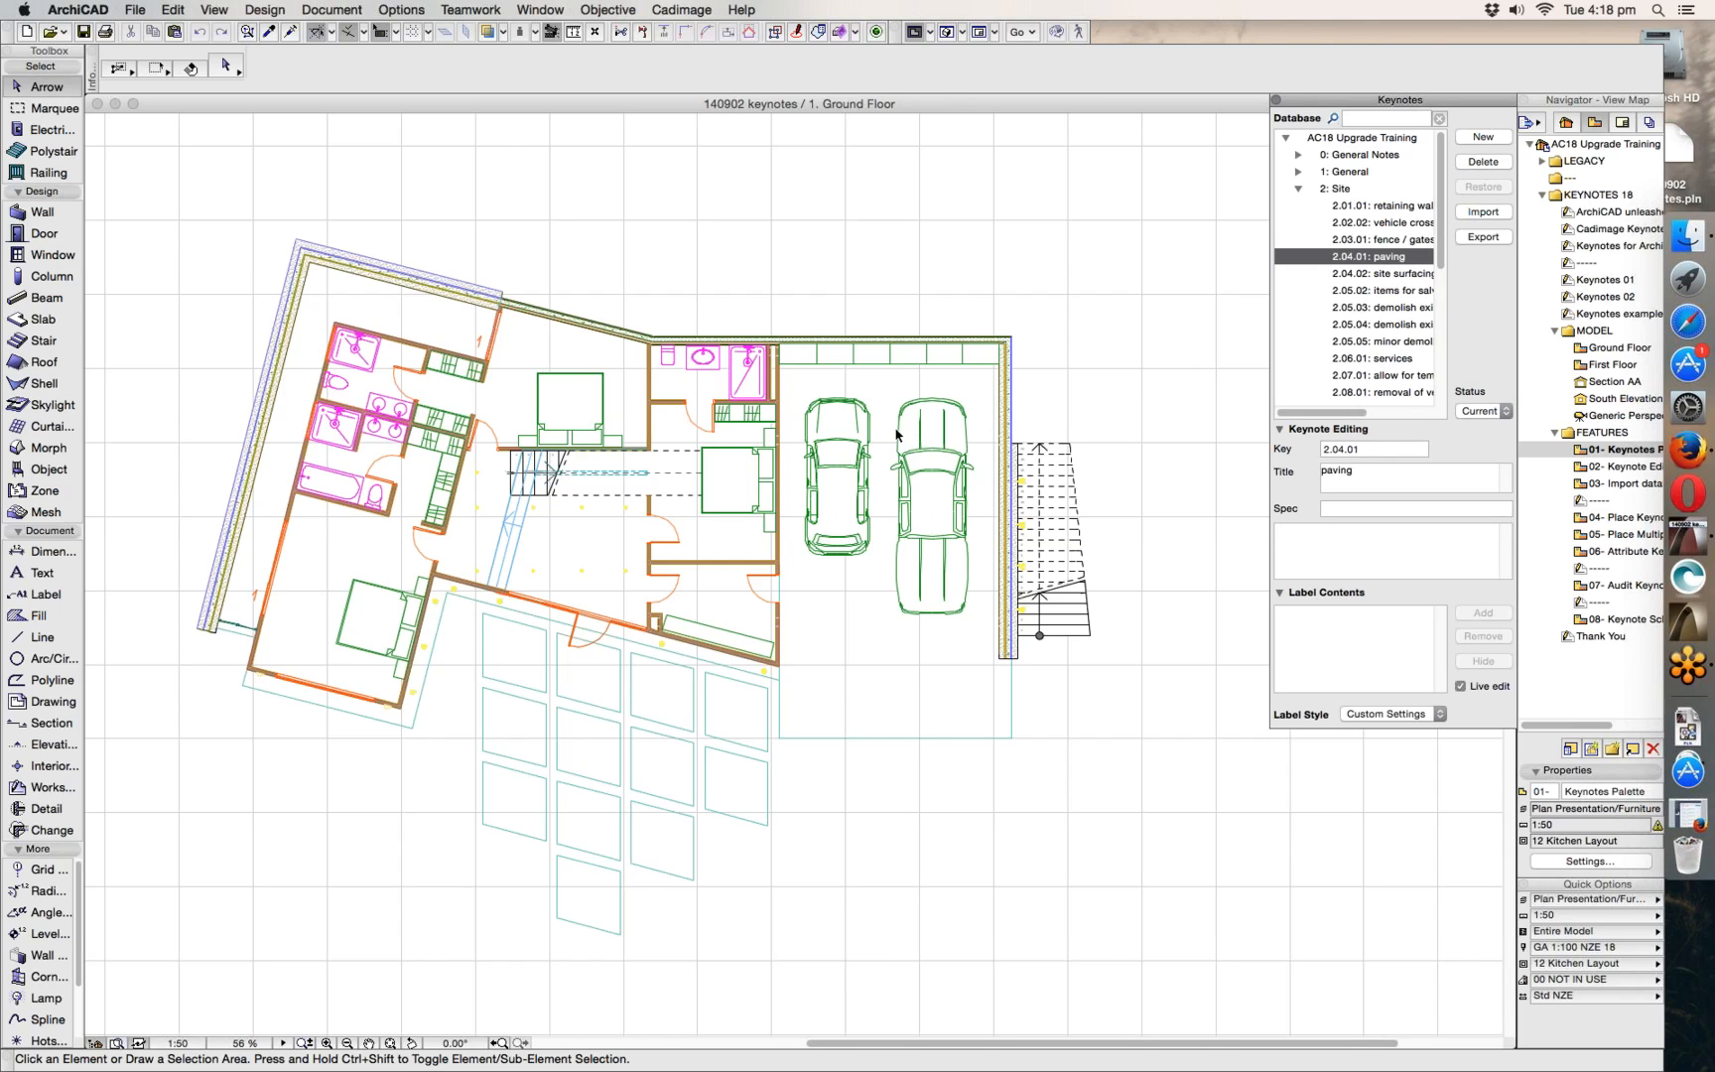
{"action": "left_click", "coordinate": [840, 403]}
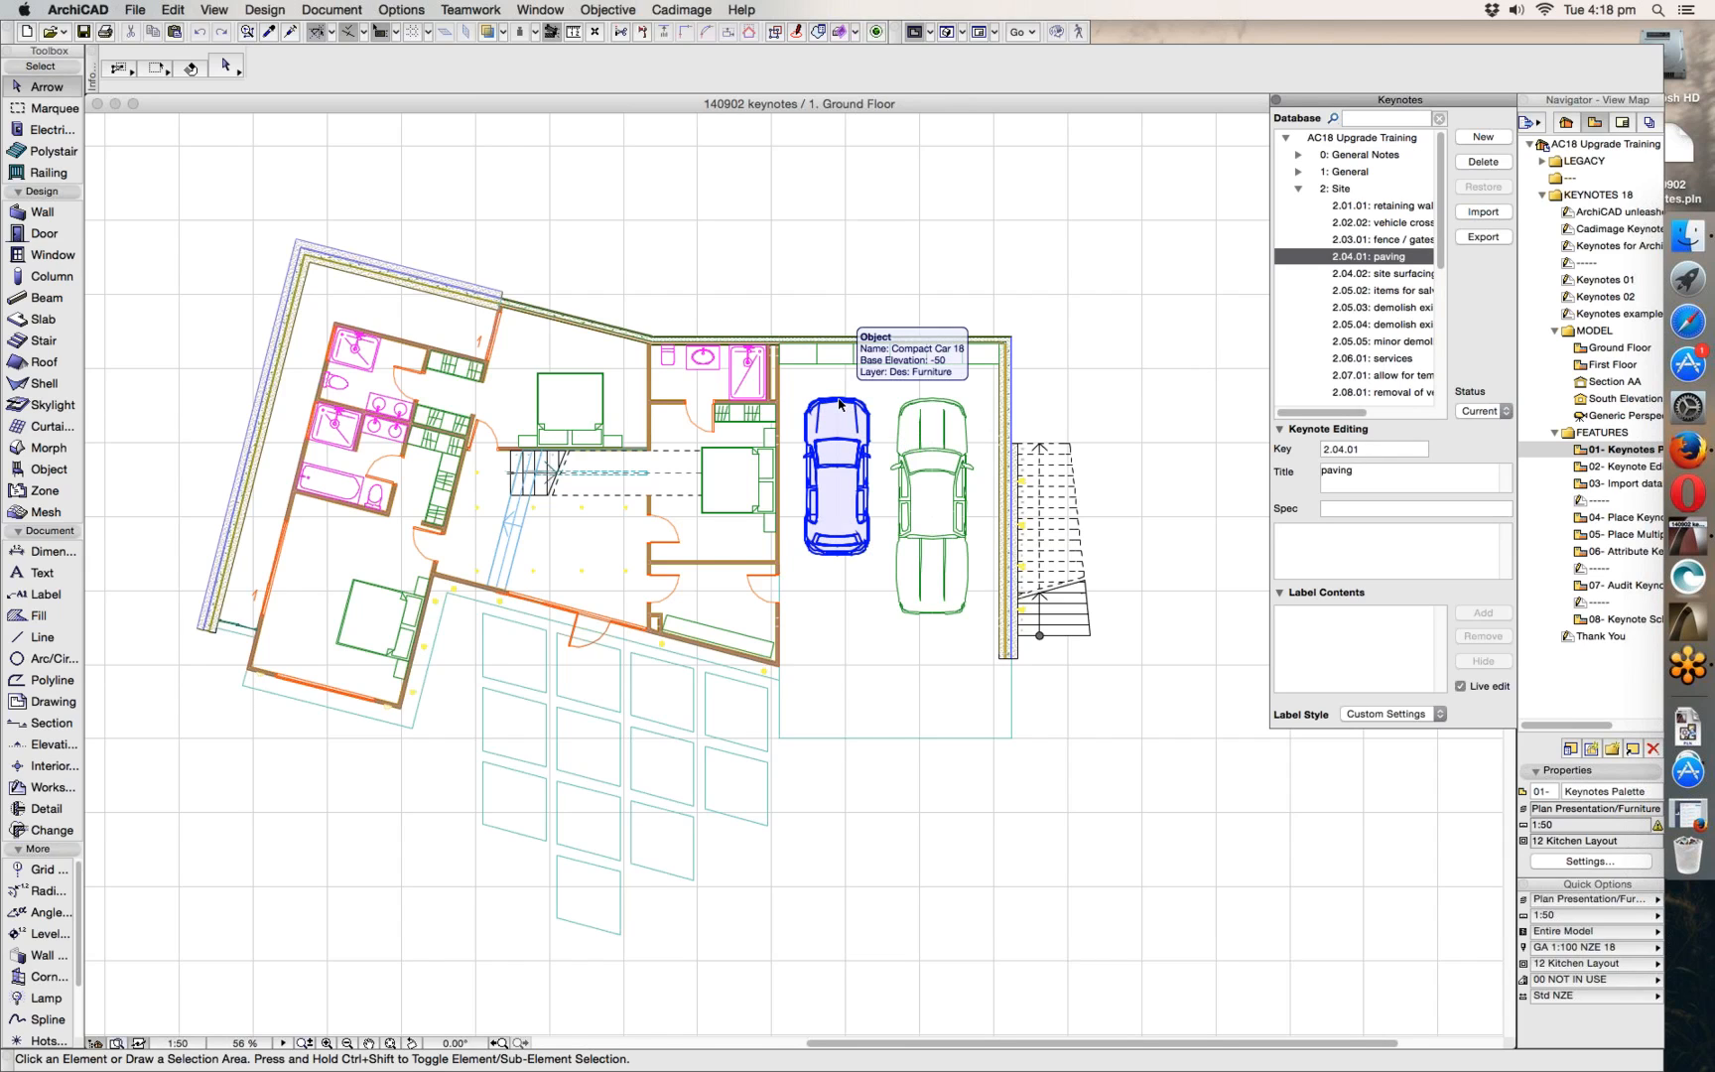
{"action": "left_click", "coordinate": [1116, 363]}
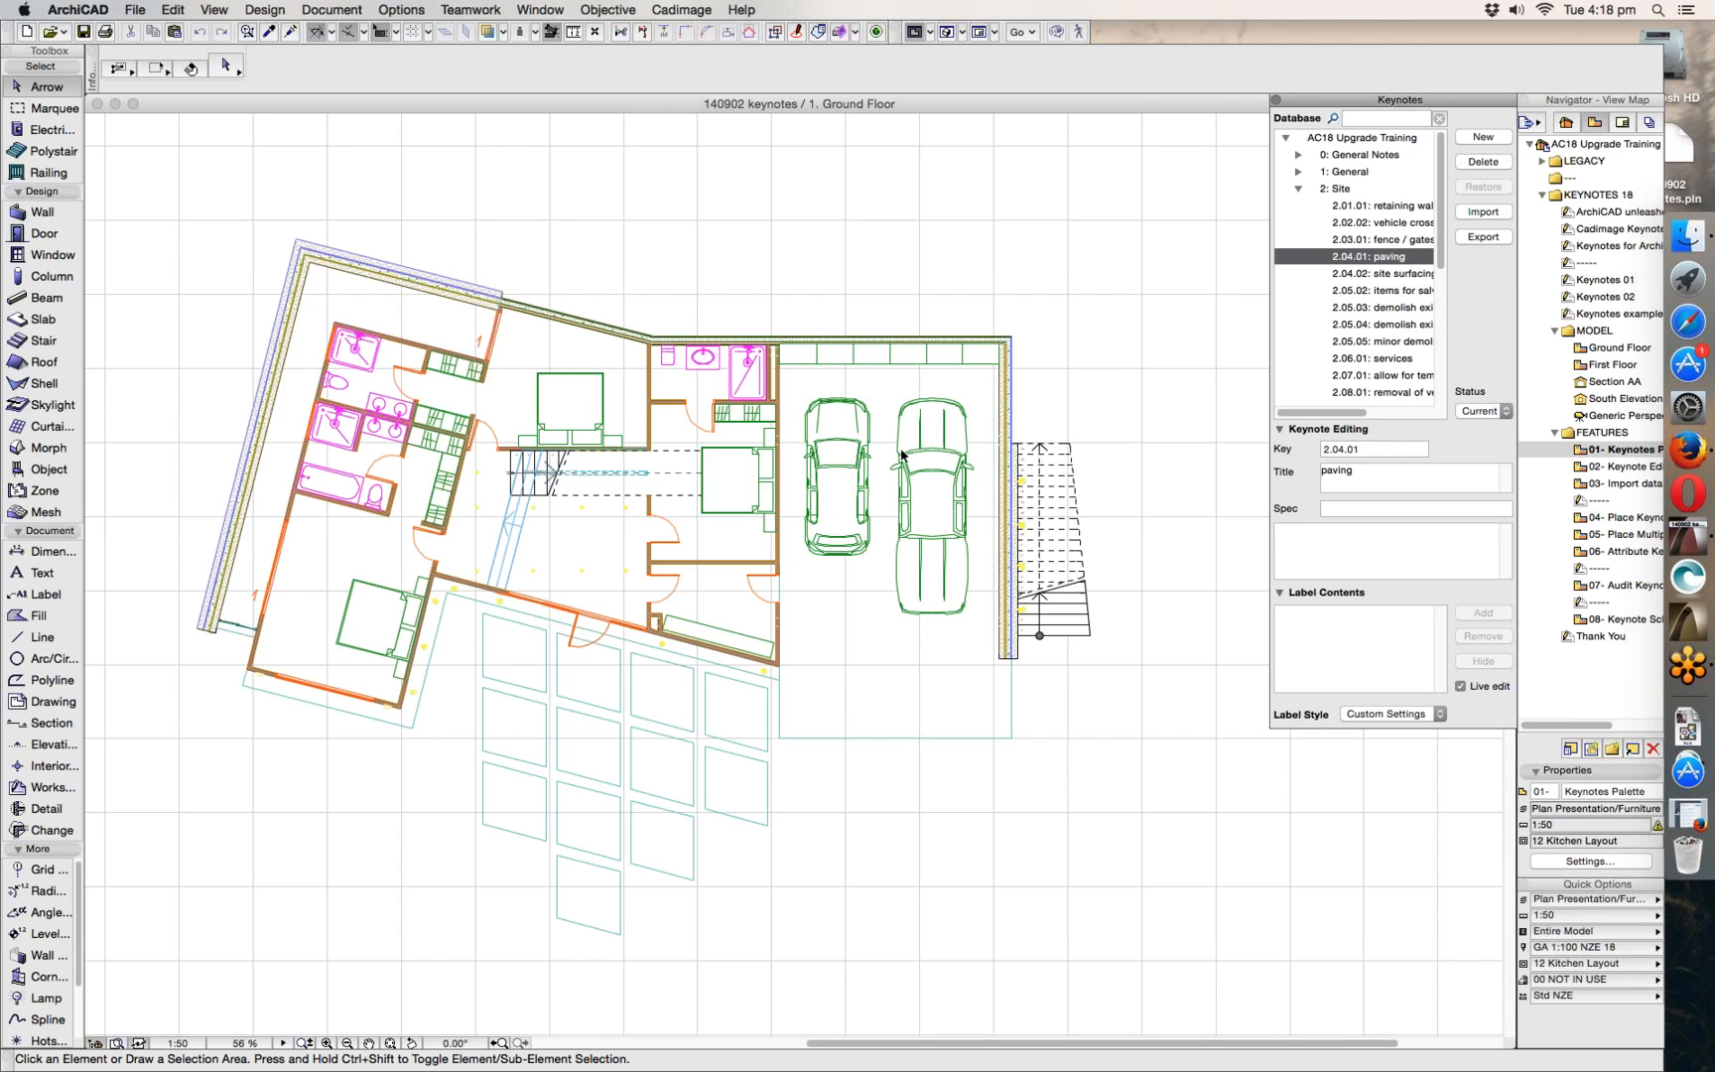
{"action": "left_click", "coordinate": [1357, 273]}
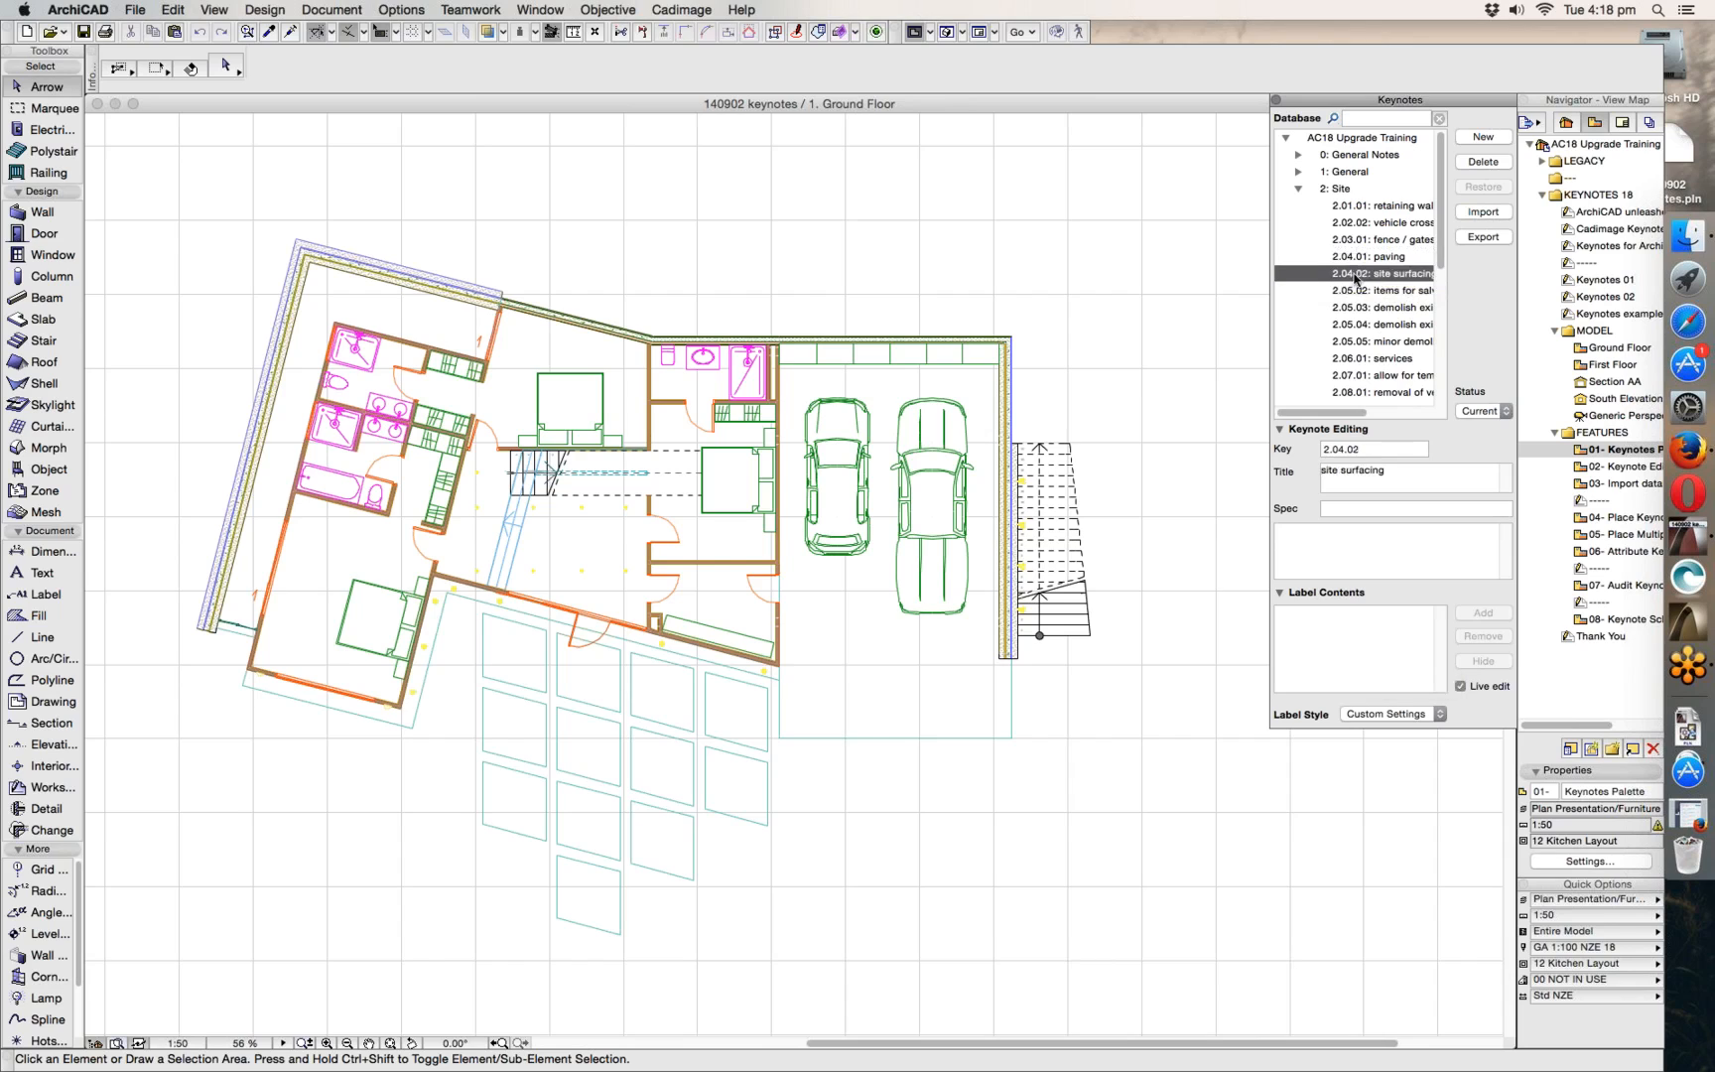
- Place an independent label for keynote 2.05.02 items for salvage or re-use, pointing to the washbasin beside the garage-side shower
{"action": "left_click", "coordinate": [1359, 291]}
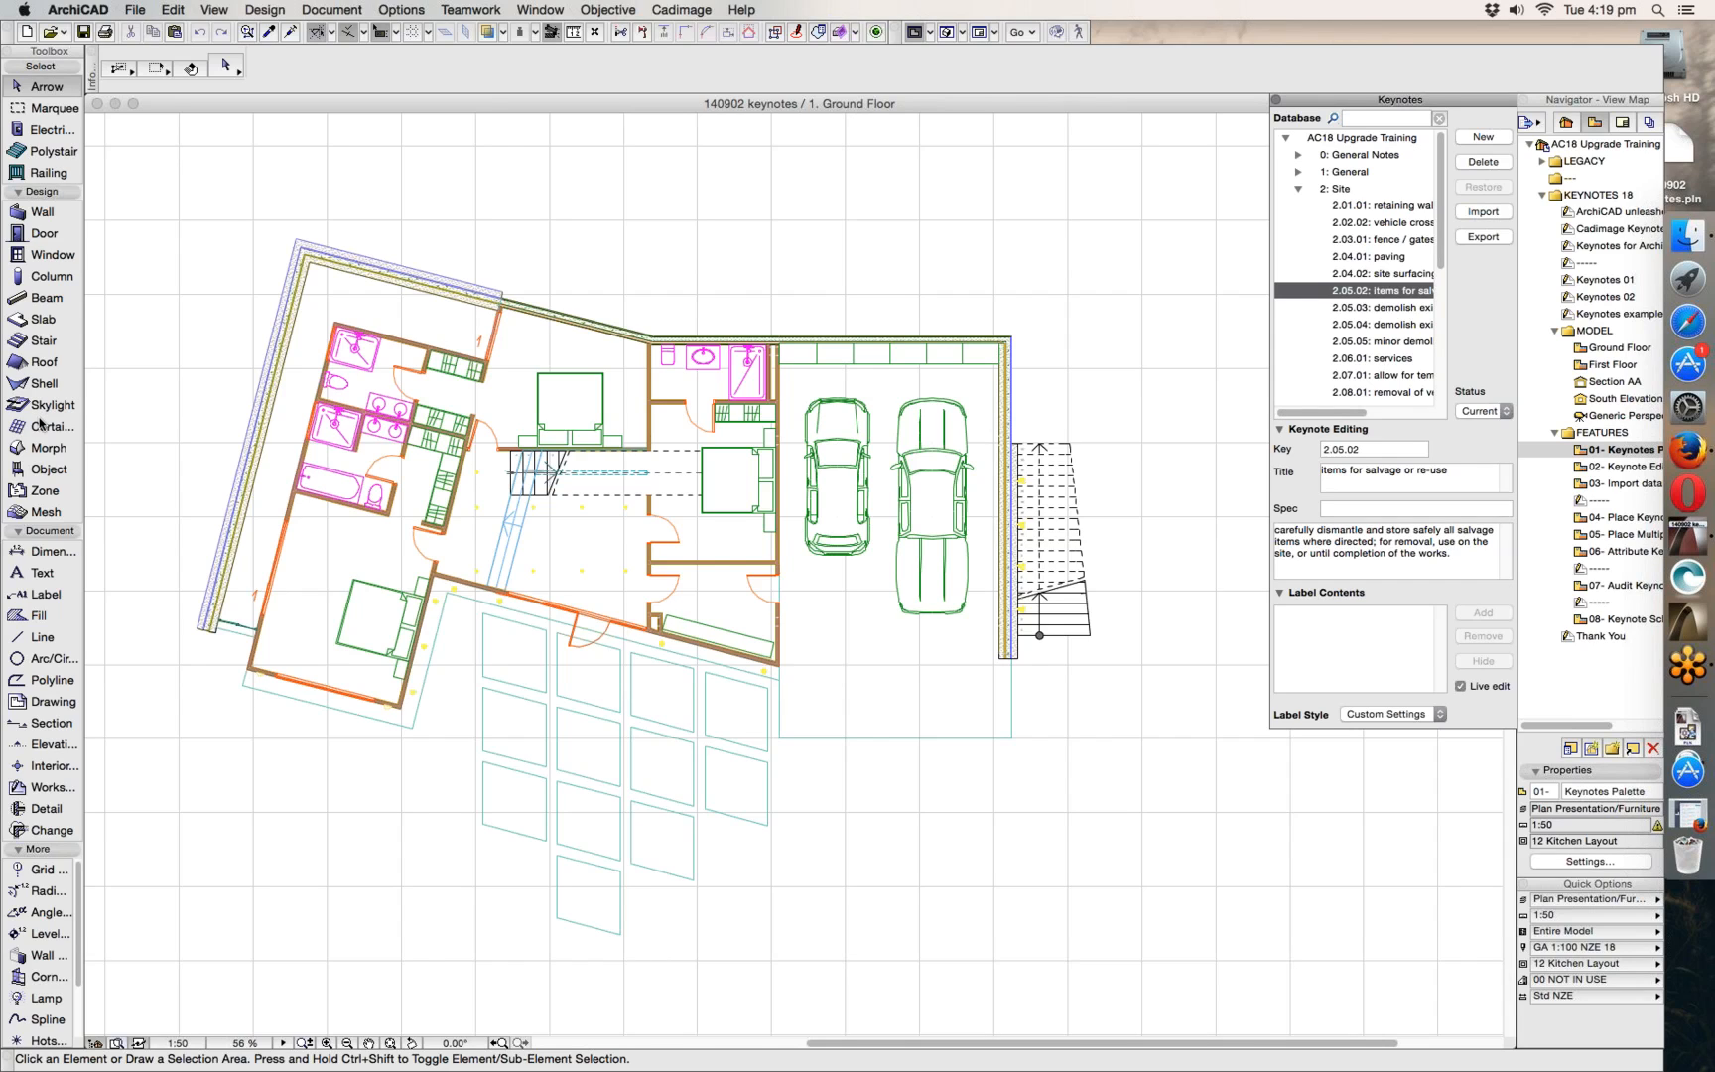
{"action": "left_click", "coordinate": [42, 594]}
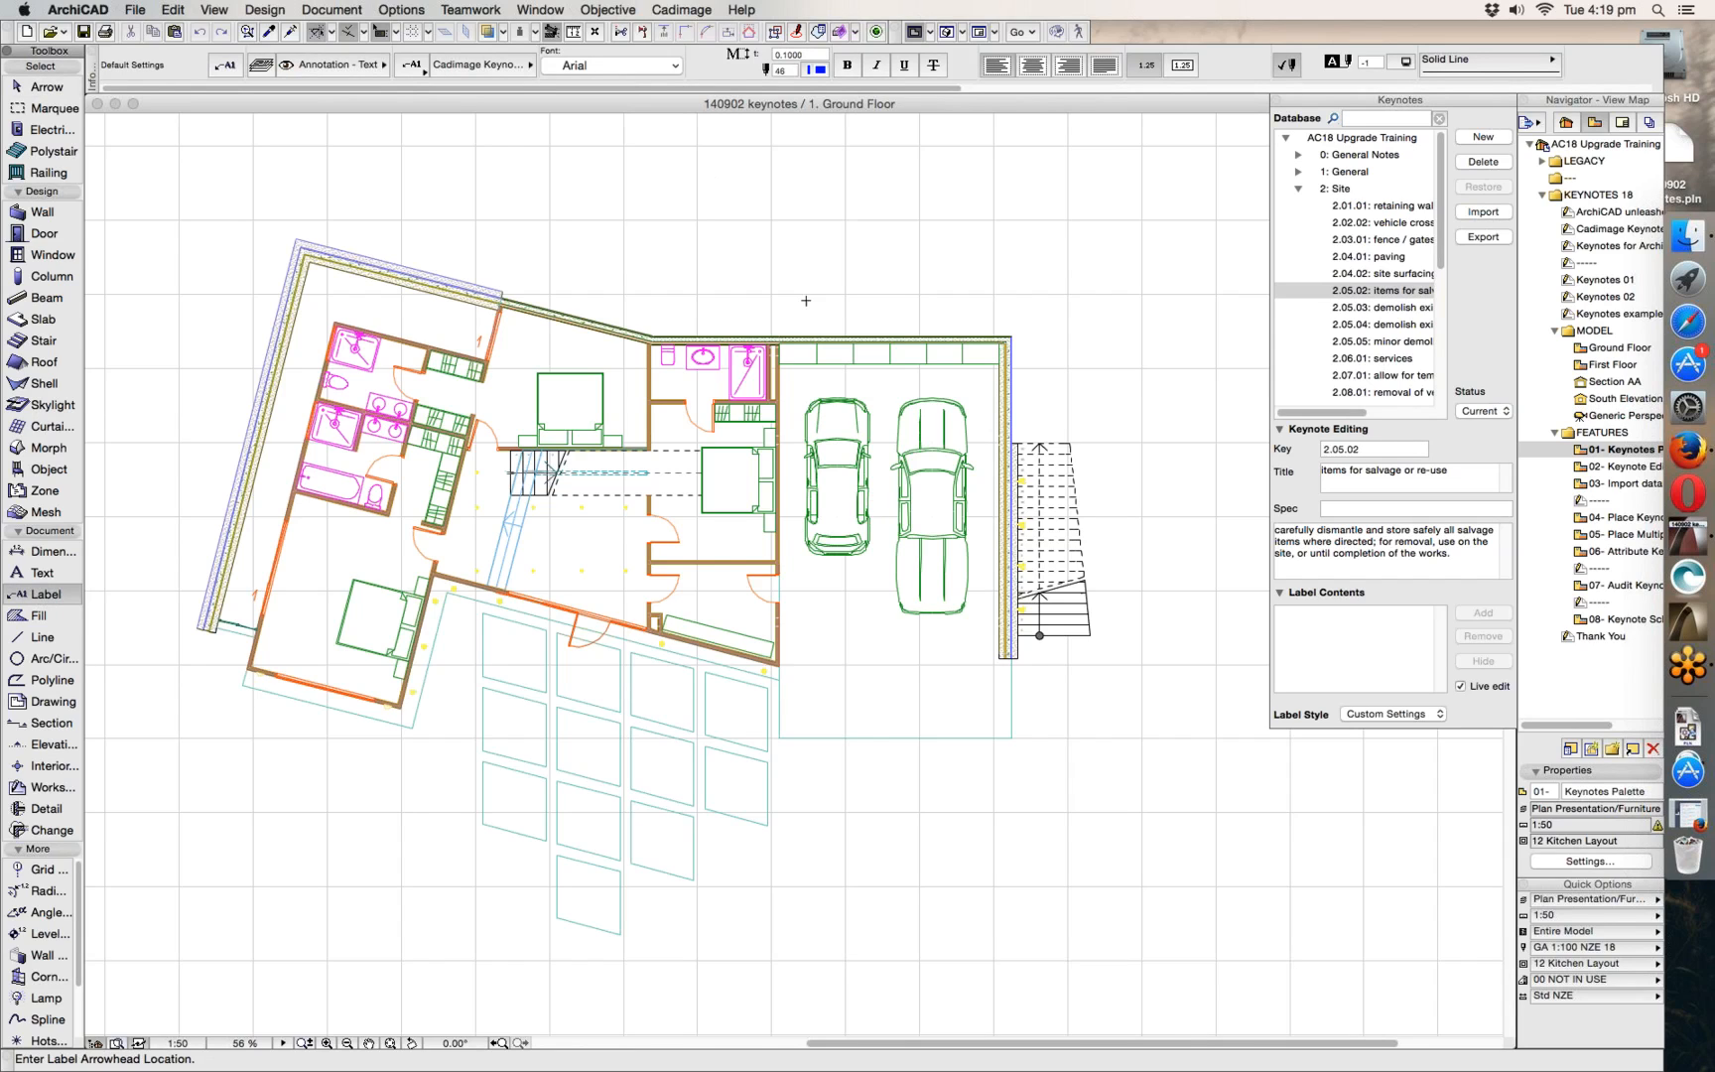
{"action": "left_click", "coordinate": [1352, 296]}
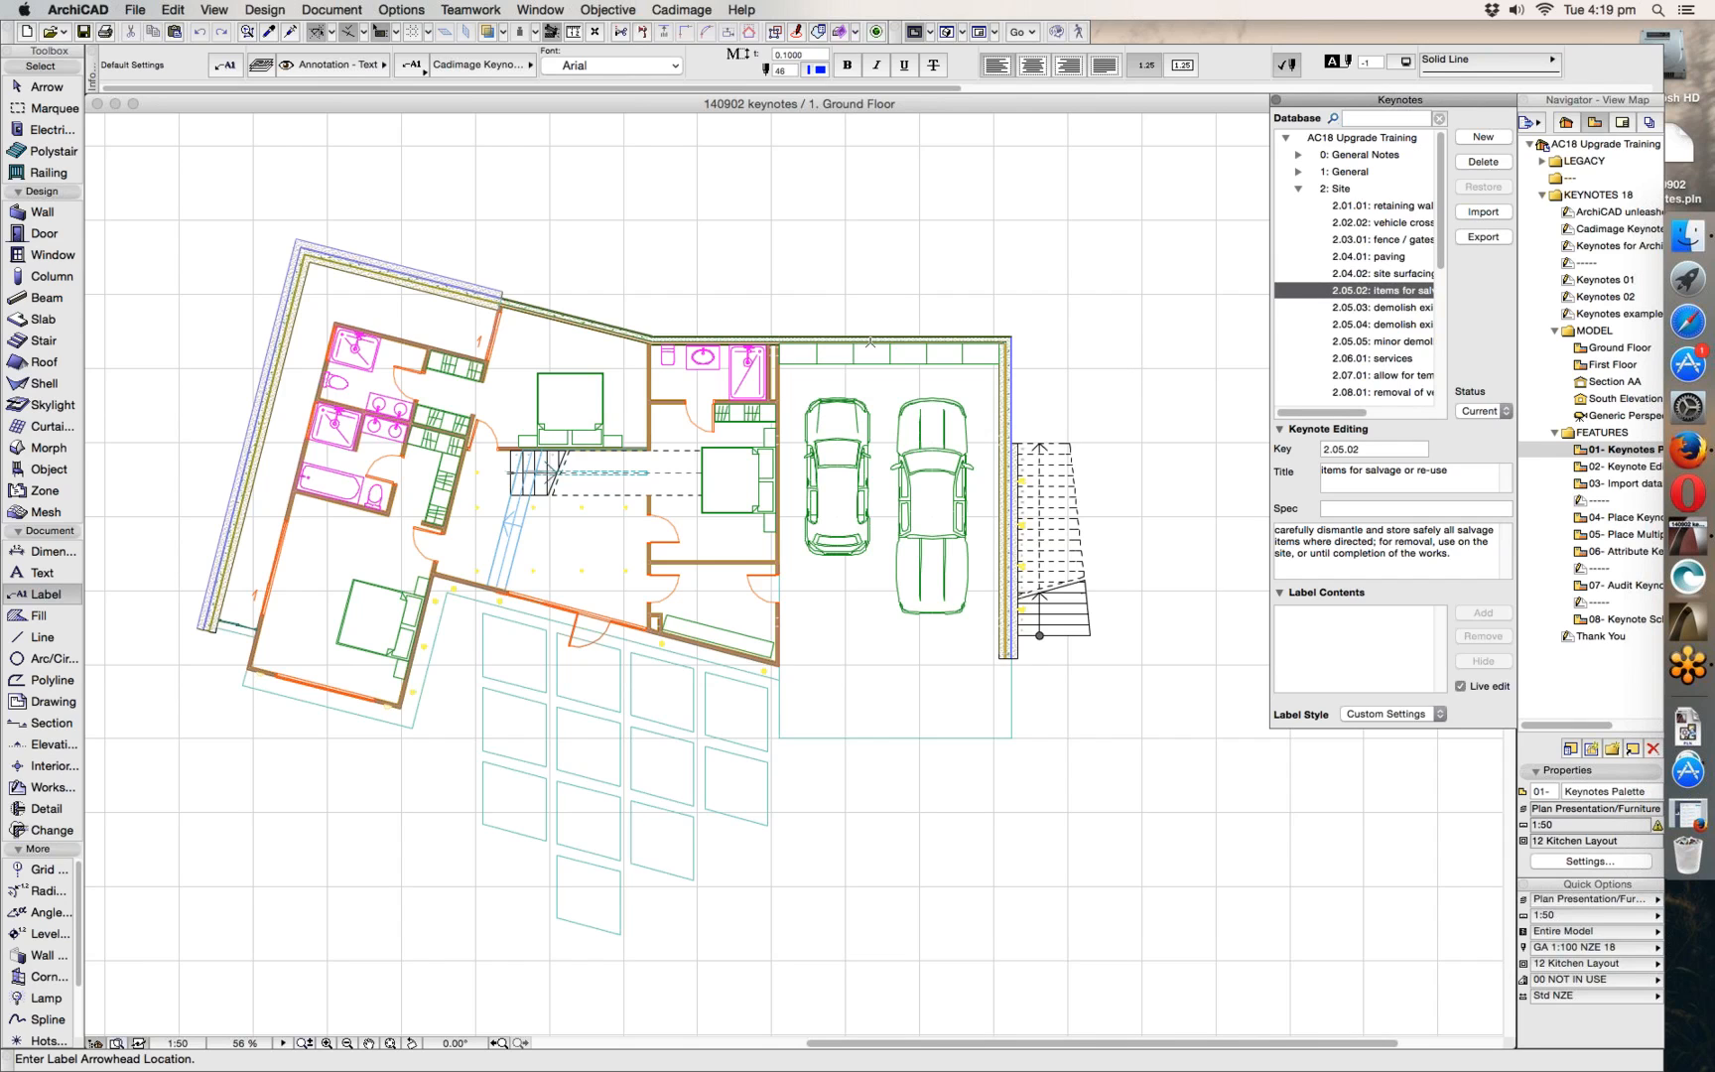
{"action": "scroll", "coordinate": [701, 354], "scroll_direction": "up", "scroll_amount": 3}
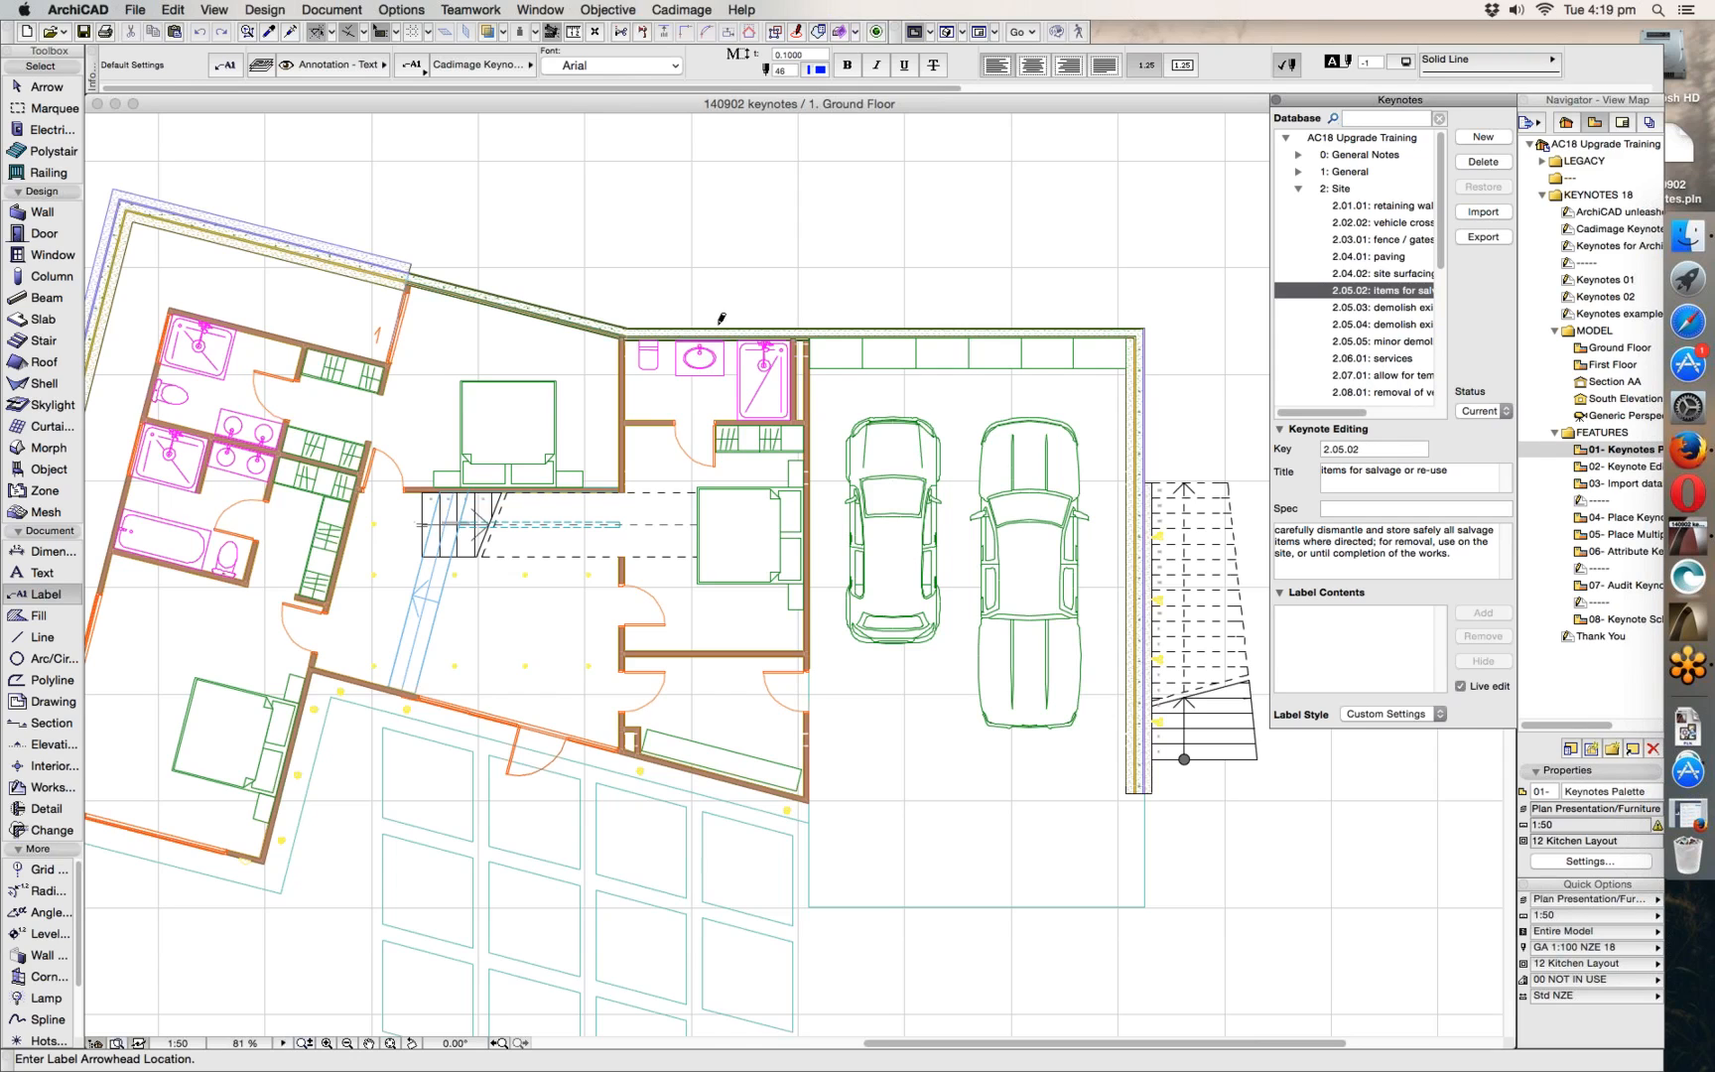
{"action": "left_click", "coordinate": [714, 327]}
{"action": "left_click", "coordinate": [740, 273]}
{"action": "left_click", "coordinate": [837, 268]}
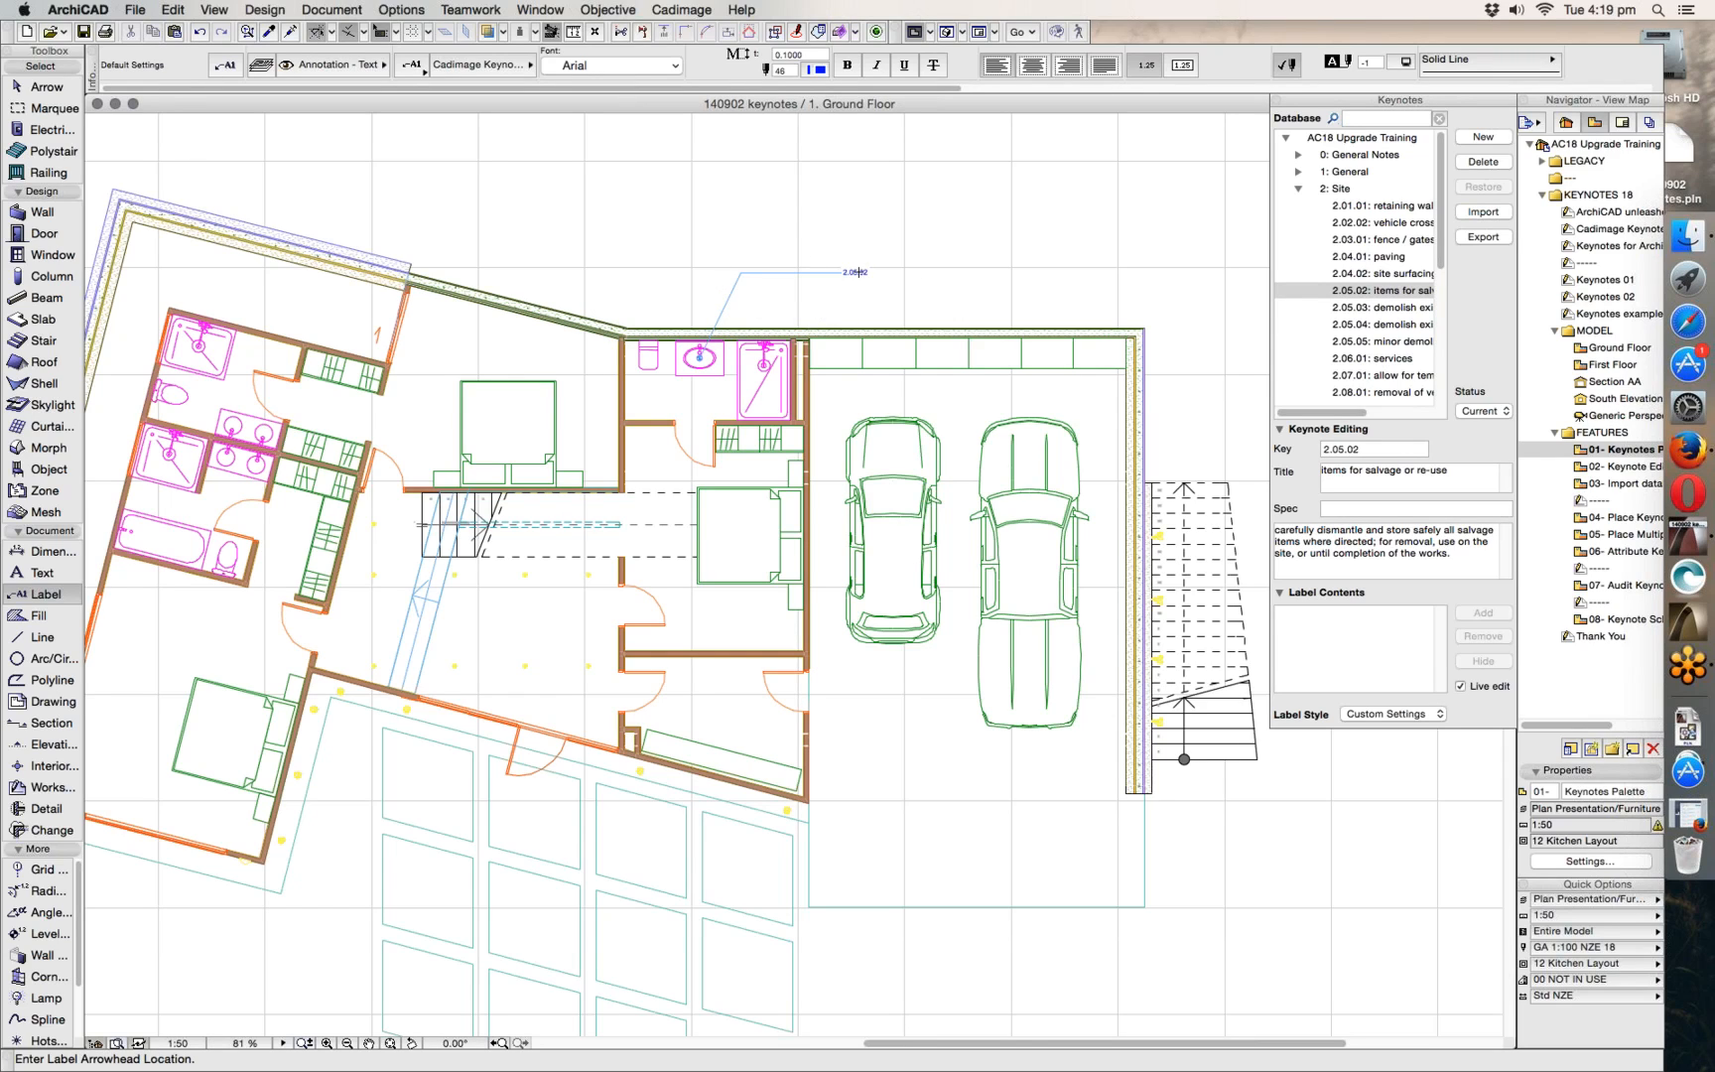
- Label the shower next to the garage with keynote 2.05.03 demolish existing fence, with its text outside the building
{"action": "left_click", "coordinate": [1384, 310]}
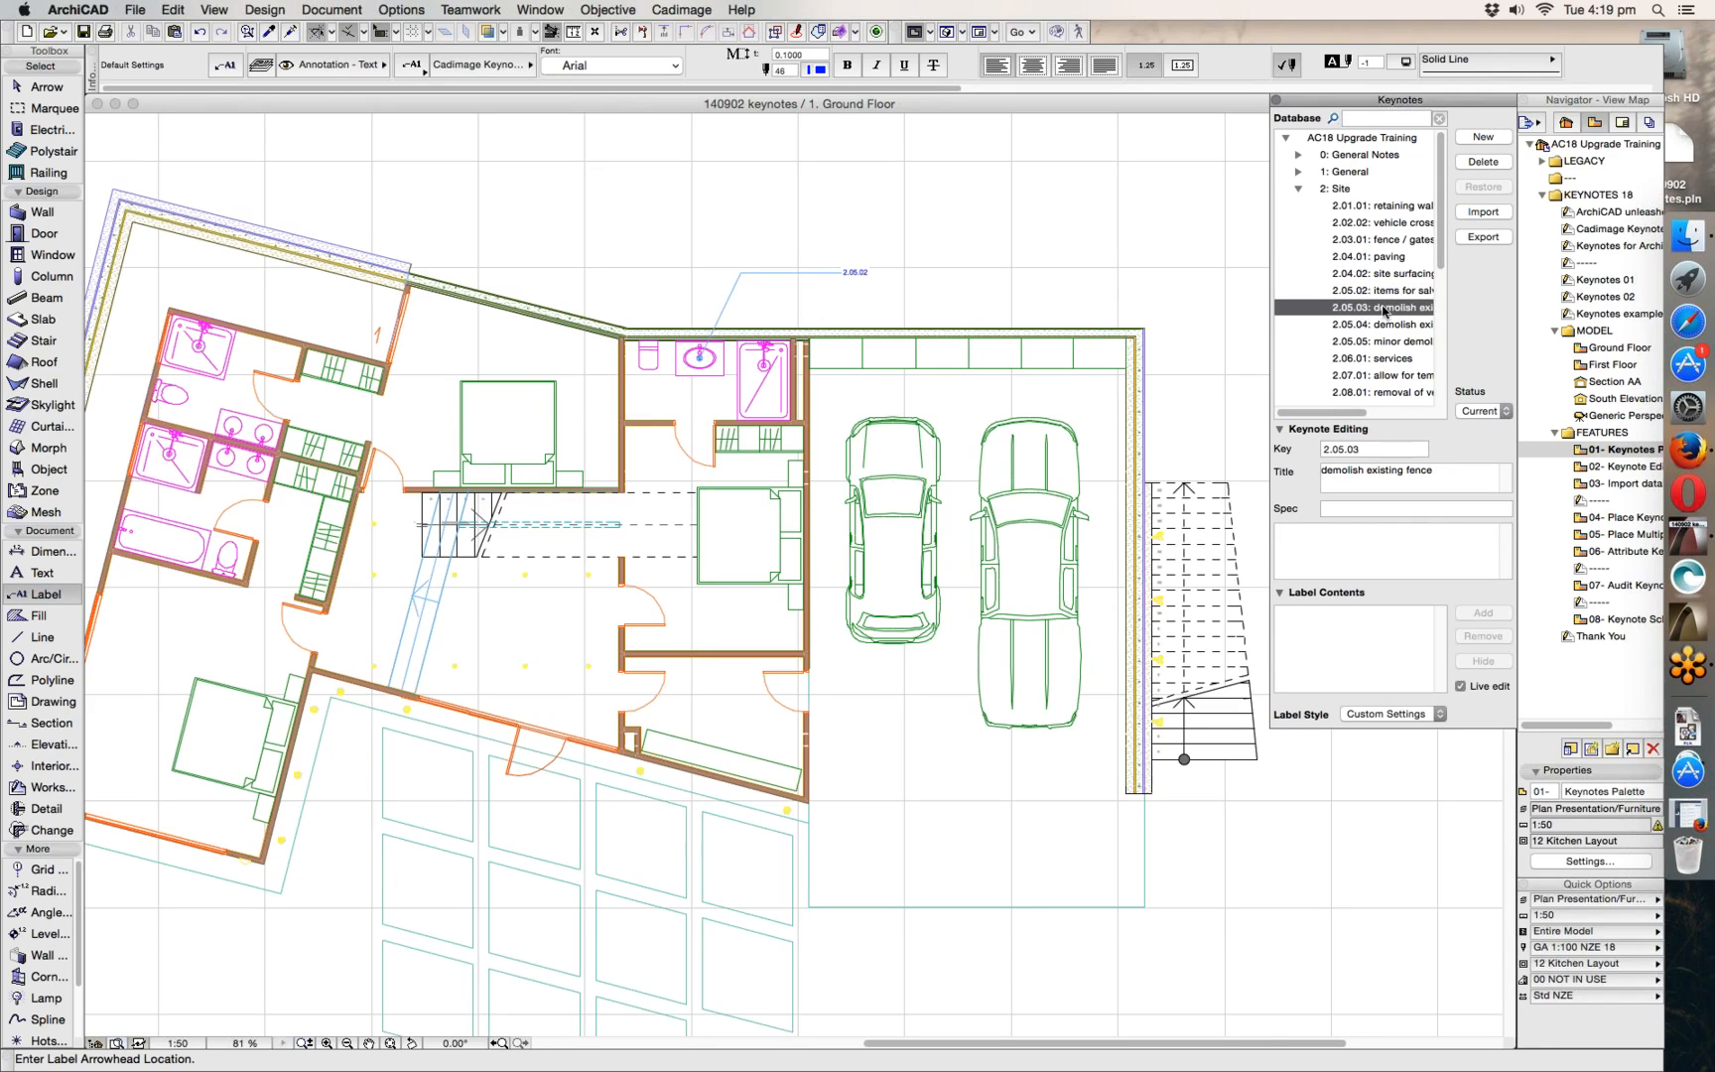
{"action": "left_click", "coordinate": [764, 369]}
{"action": "left_click", "coordinate": [806, 307]}
{"action": "left_click", "coordinate": [888, 306]}
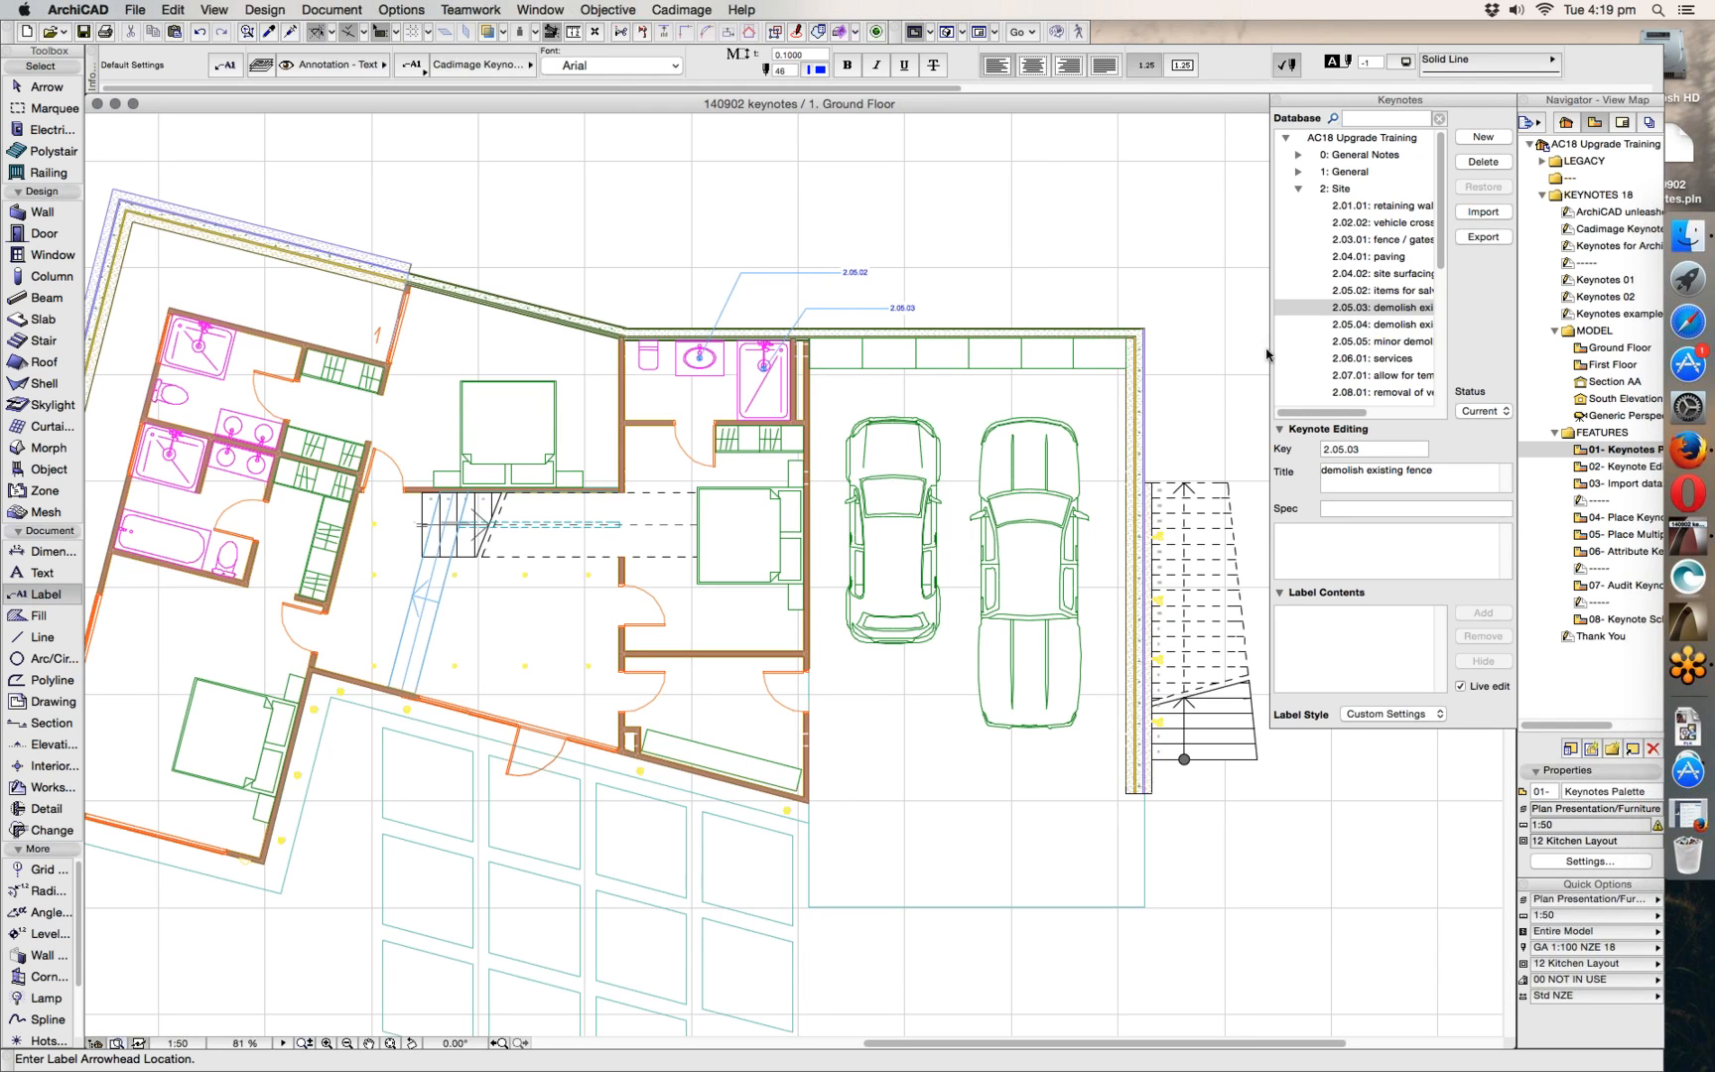
- Label the upper middle bedroom's bed with keynote 2.06.01 services, running the leader to text above the building
{"action": "left_click", "coordinate": [1385, 355]}
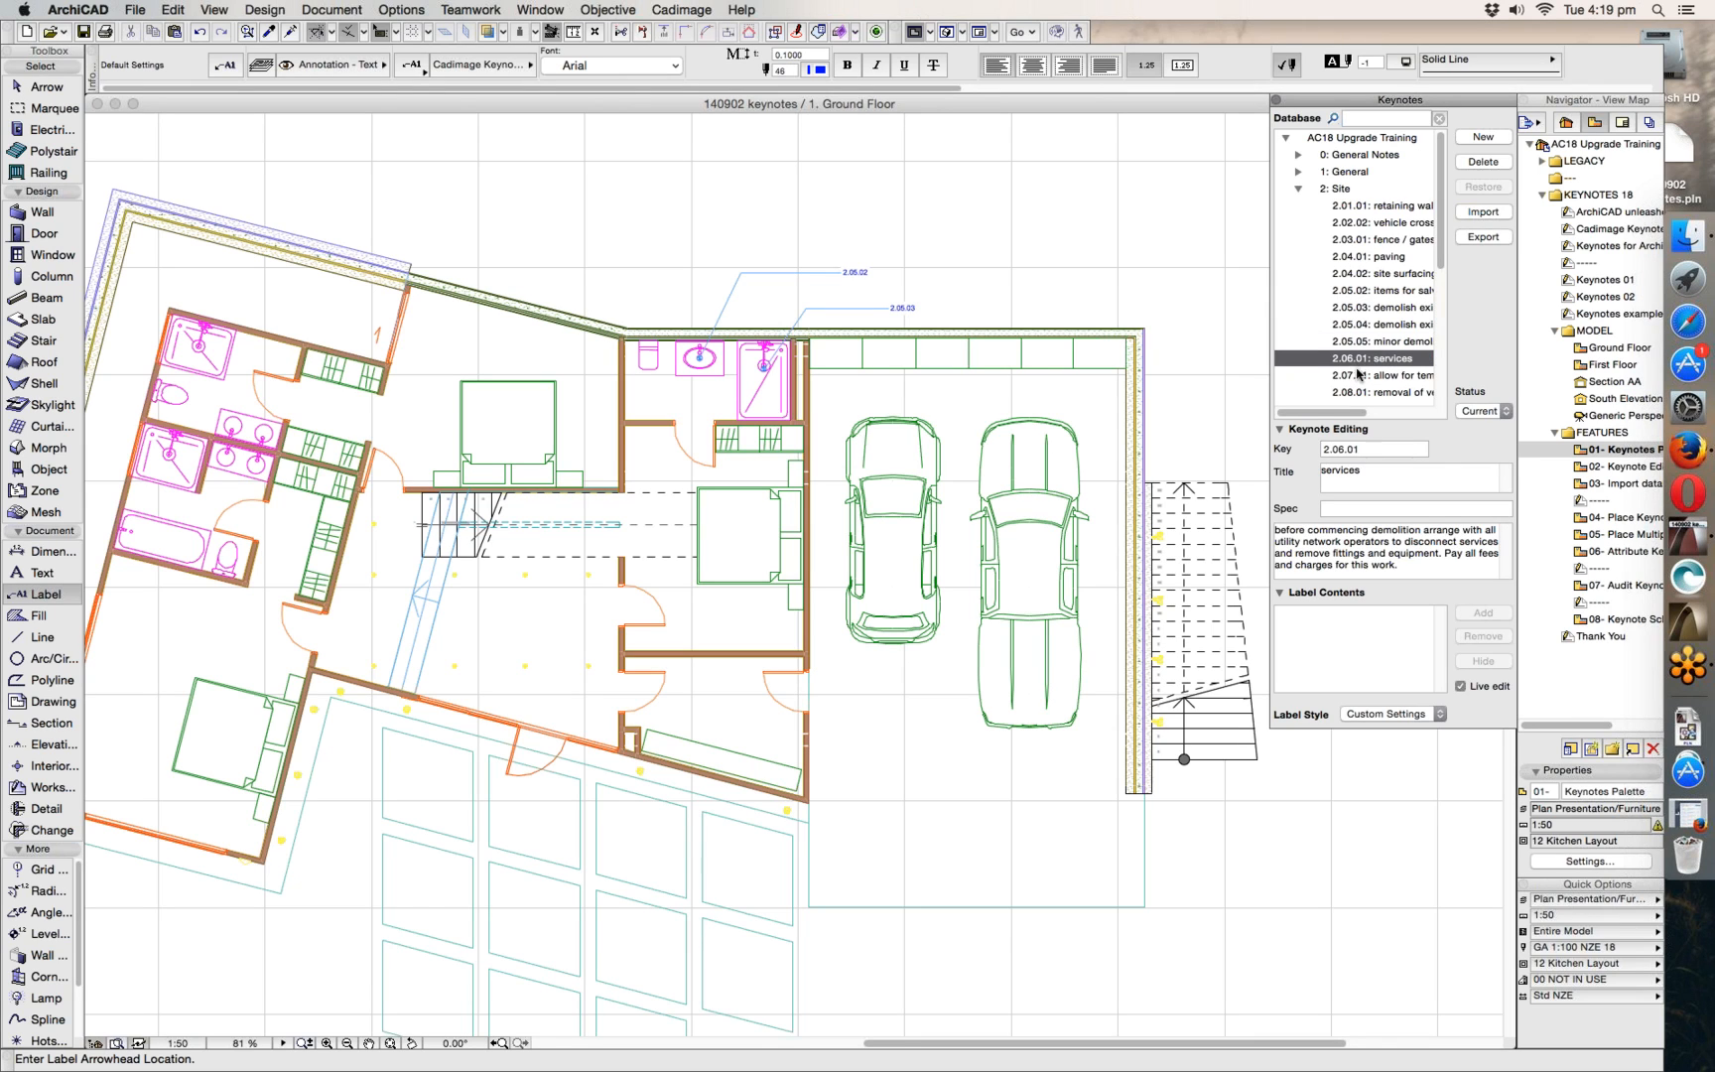
{"action": "left_click", "coordinate": [512, 409]}
{"action": "left_click", "coordinate": [582, 214]}
{"action": "left_click", "coordinate": [710, 213]}
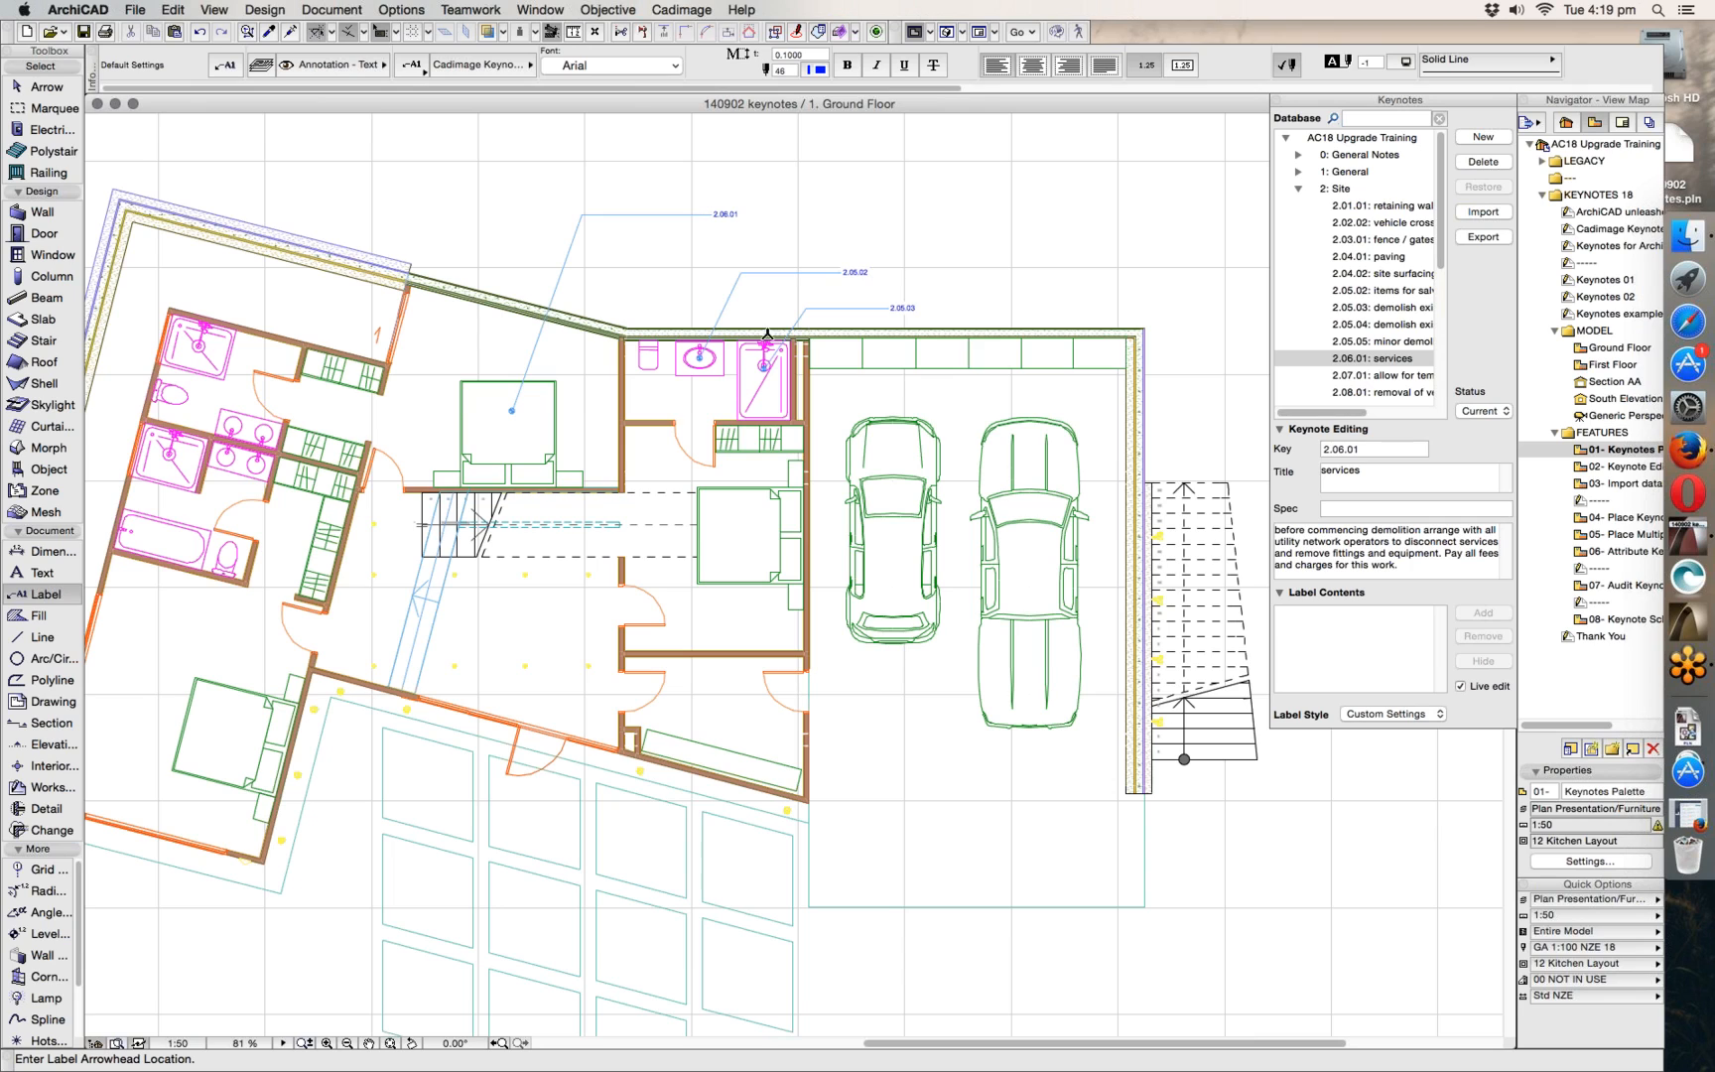
- Label the compact car in the garage with keynote 2.07.01 allow for temp. hoarding, with its text above the building
{"action": "left_click", "coordinate": [1381, 377]}
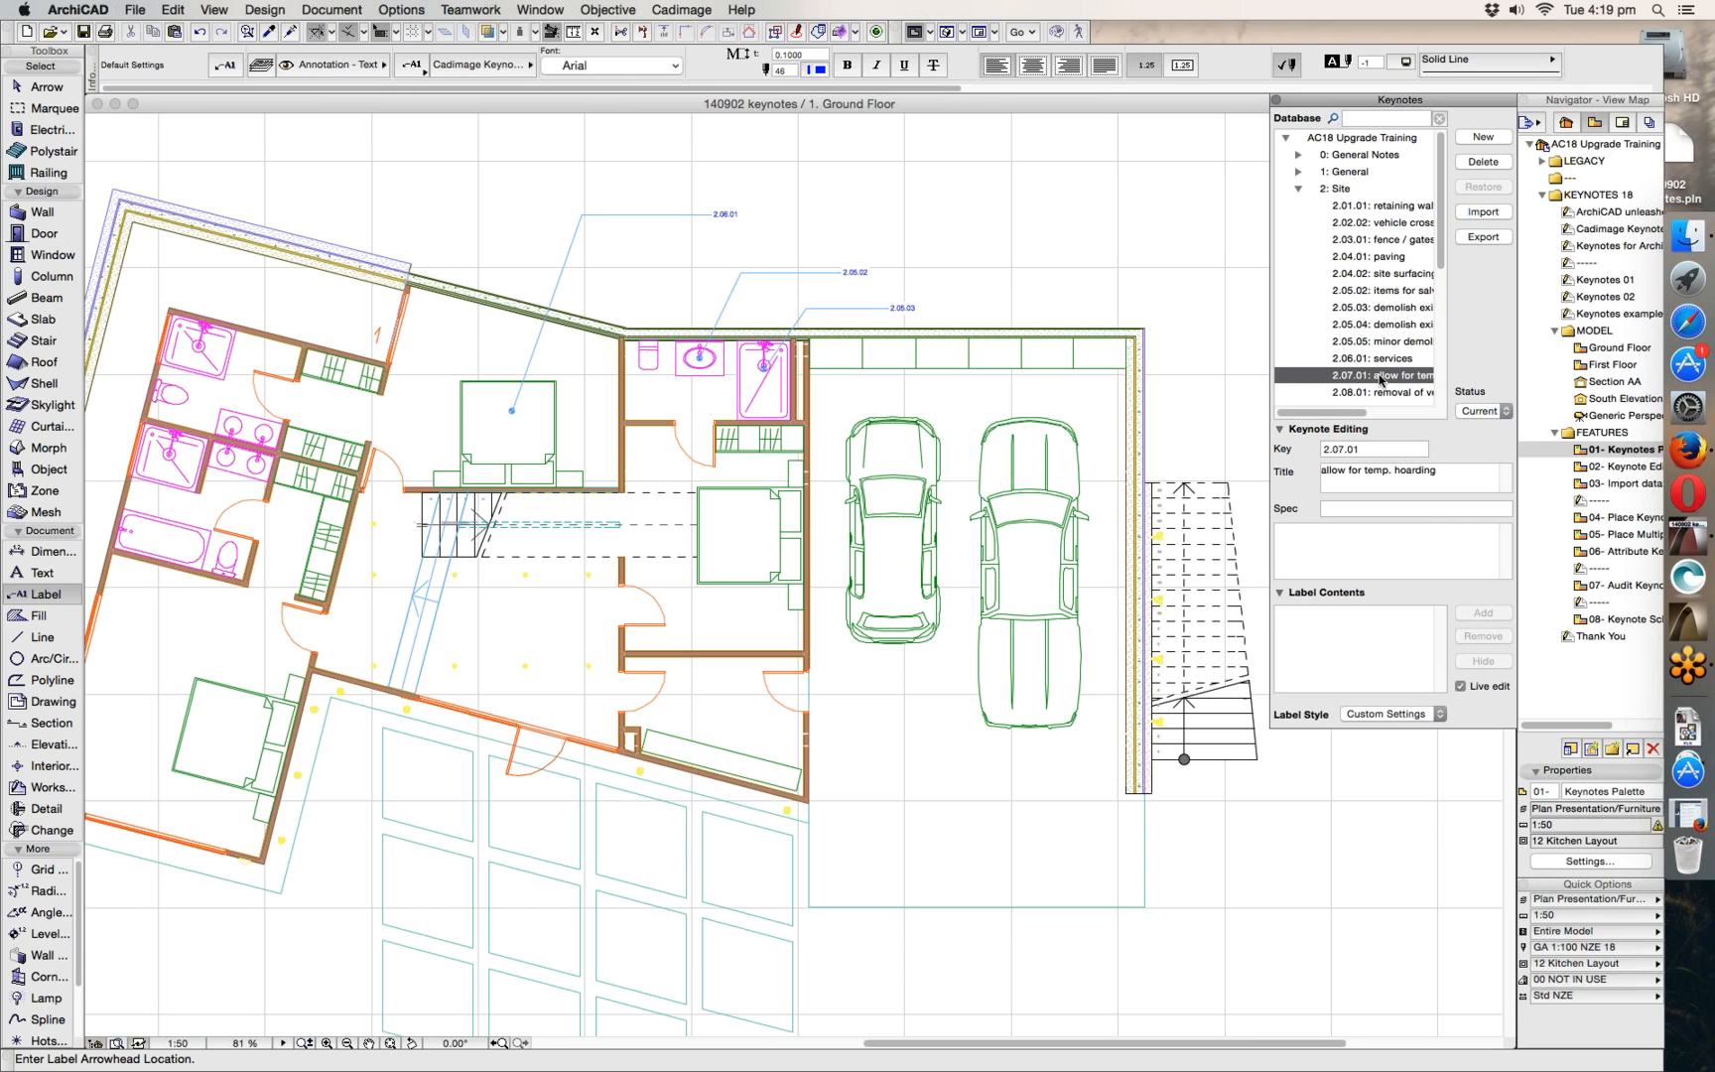
{"action": "left_click", "coordinate": [896, 454]}
{"action": "left_click", "coordinate": [929, 281]}
{"action": "left_click", "coordinate": [987, 280]}
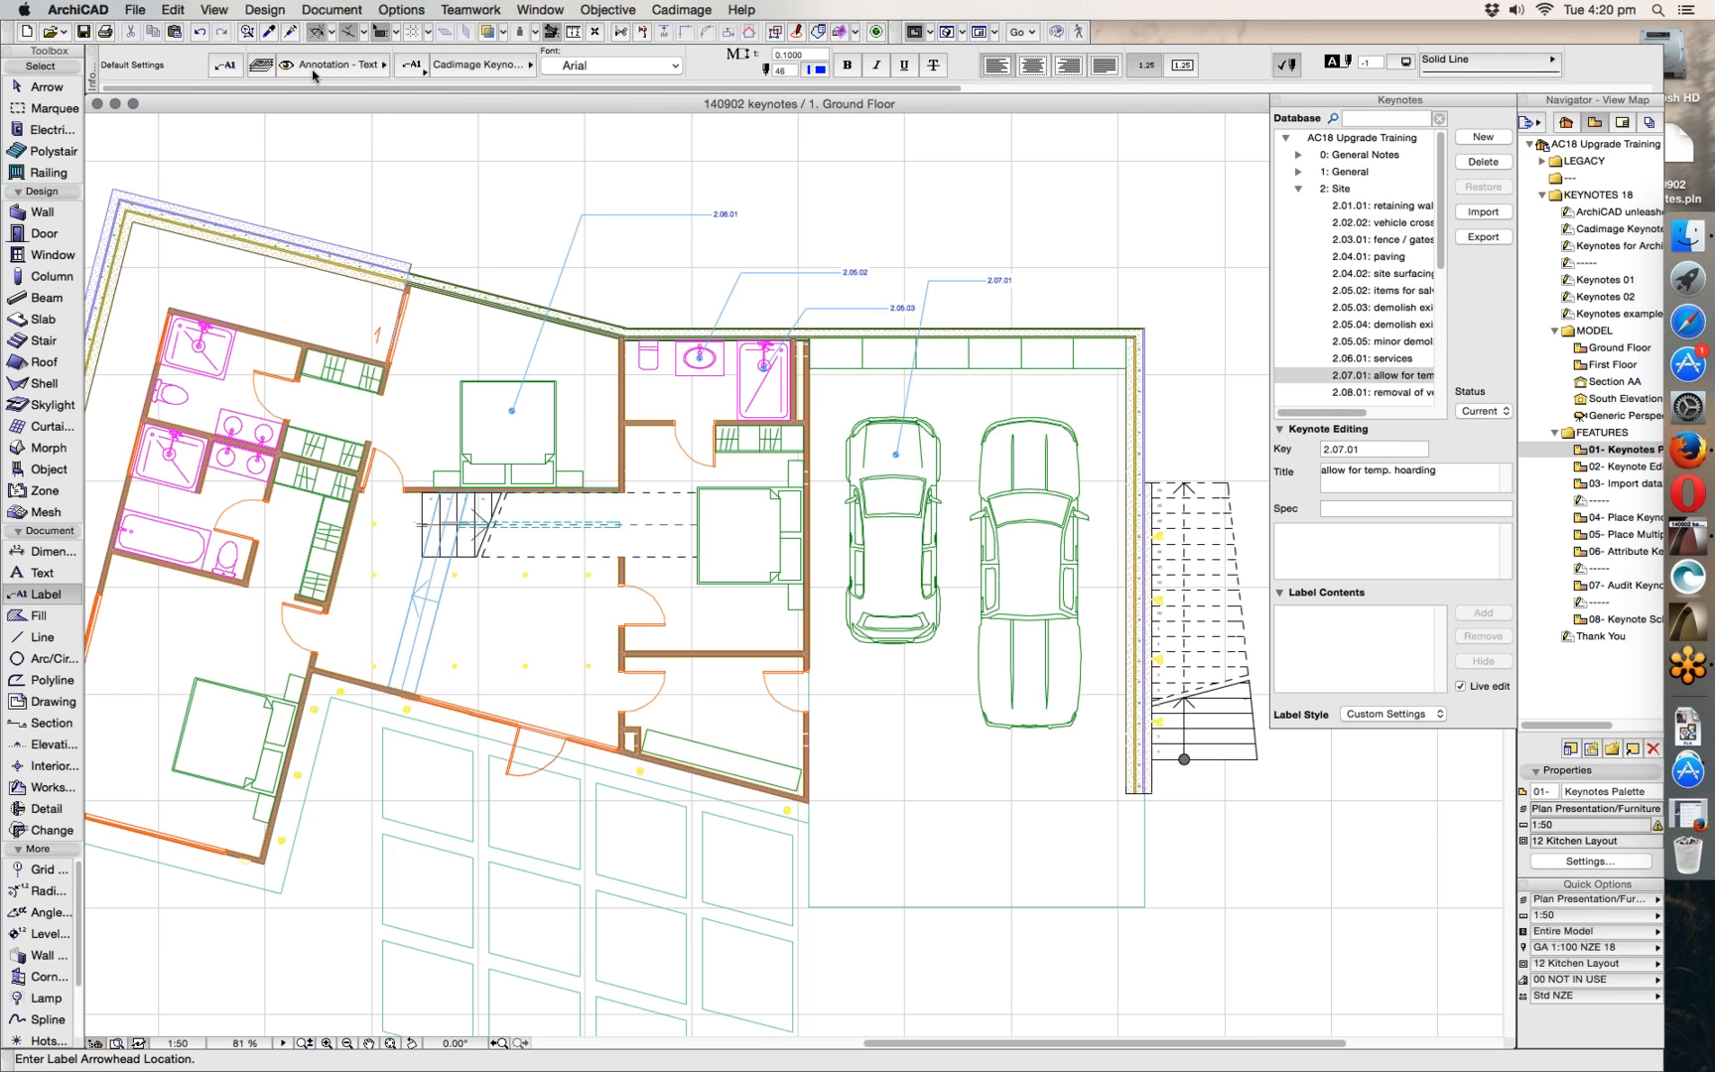
- Change the default Cadimage Keynote Label content to display the Title instead of the Key
{"action": "left_click", "coordinate": [230, 69]}
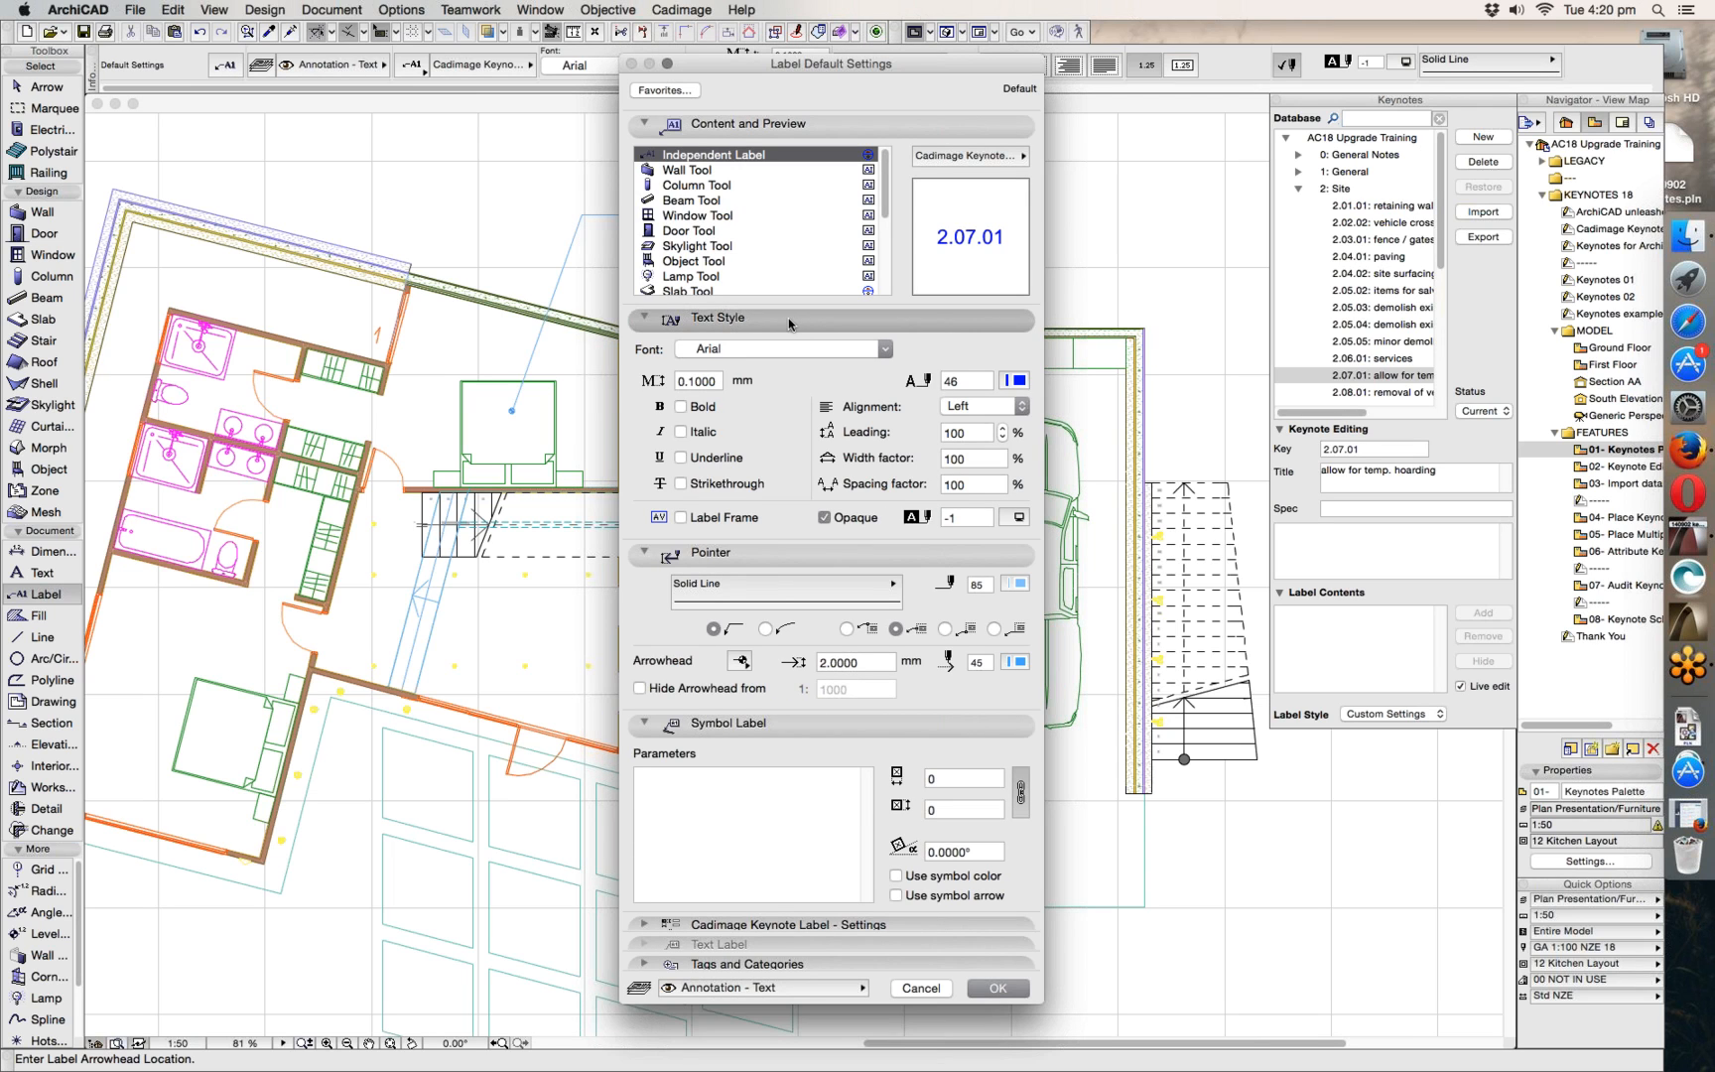
{"action": "left_click", "coordinate": [773, 322]}
{"action": "left_click", "coordinate": [748, 337]}
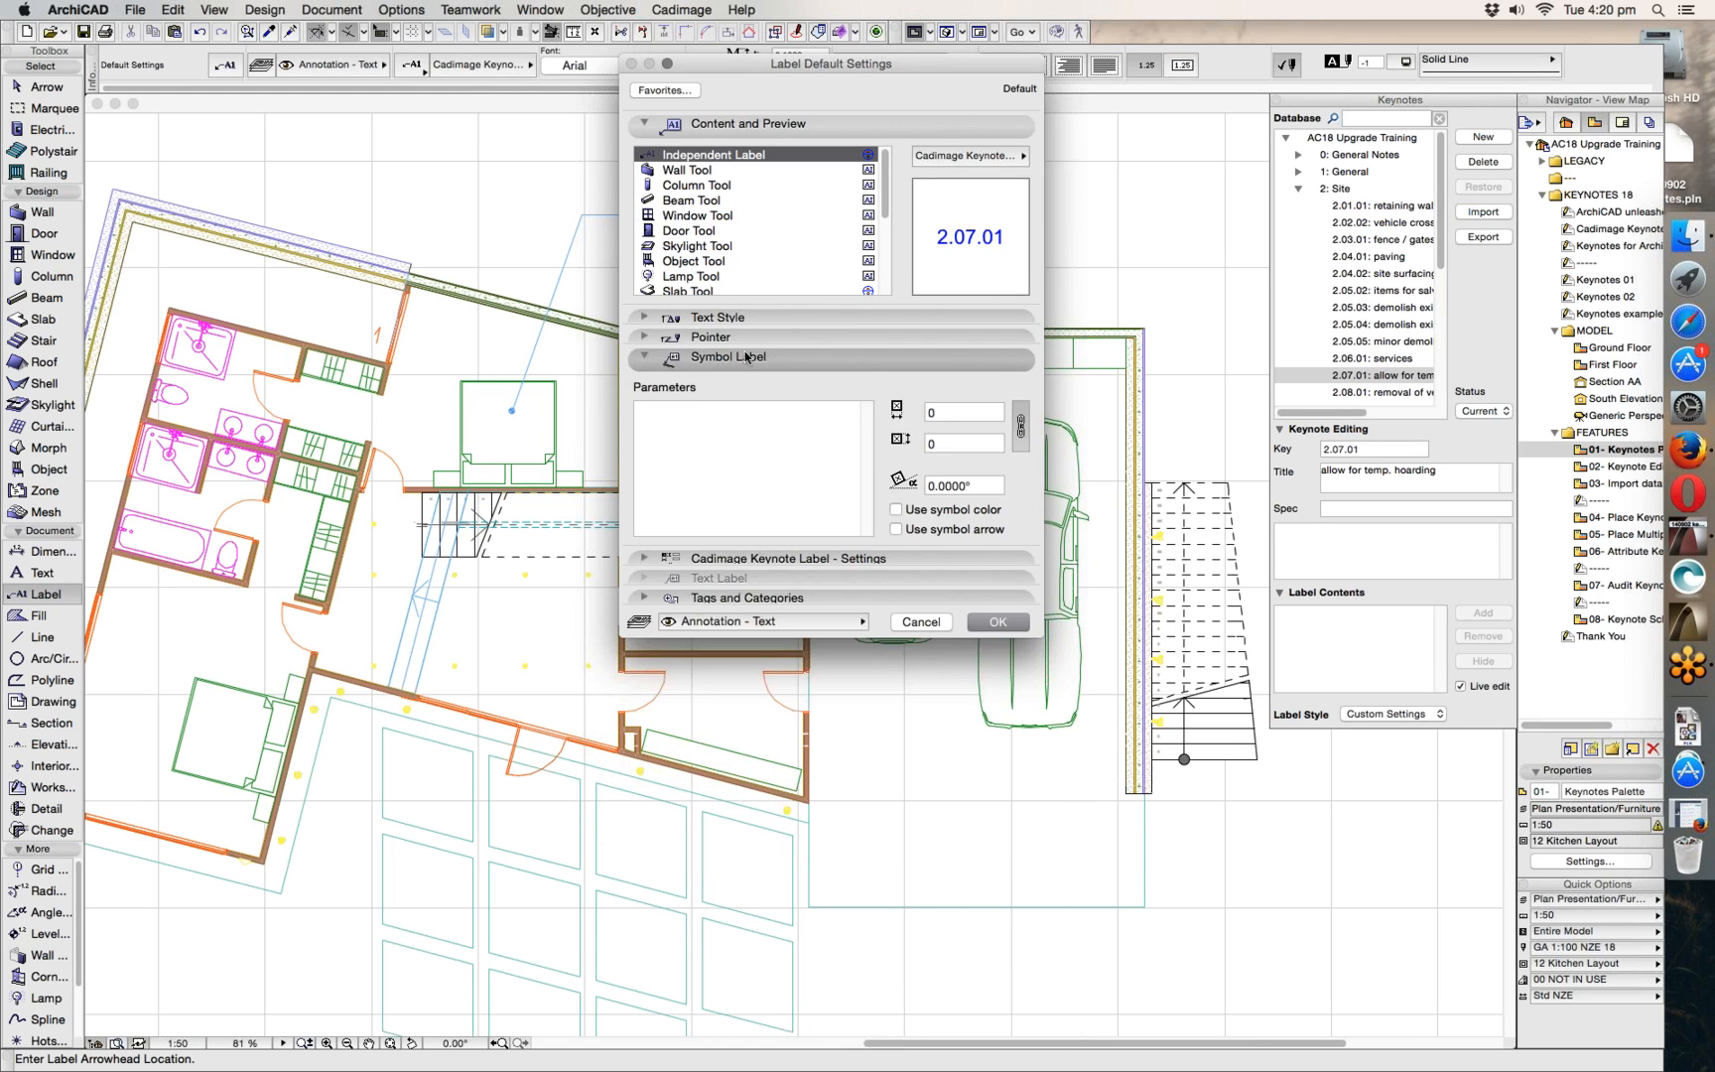
{"action": "left_click", "coordinate": [743, 359]}
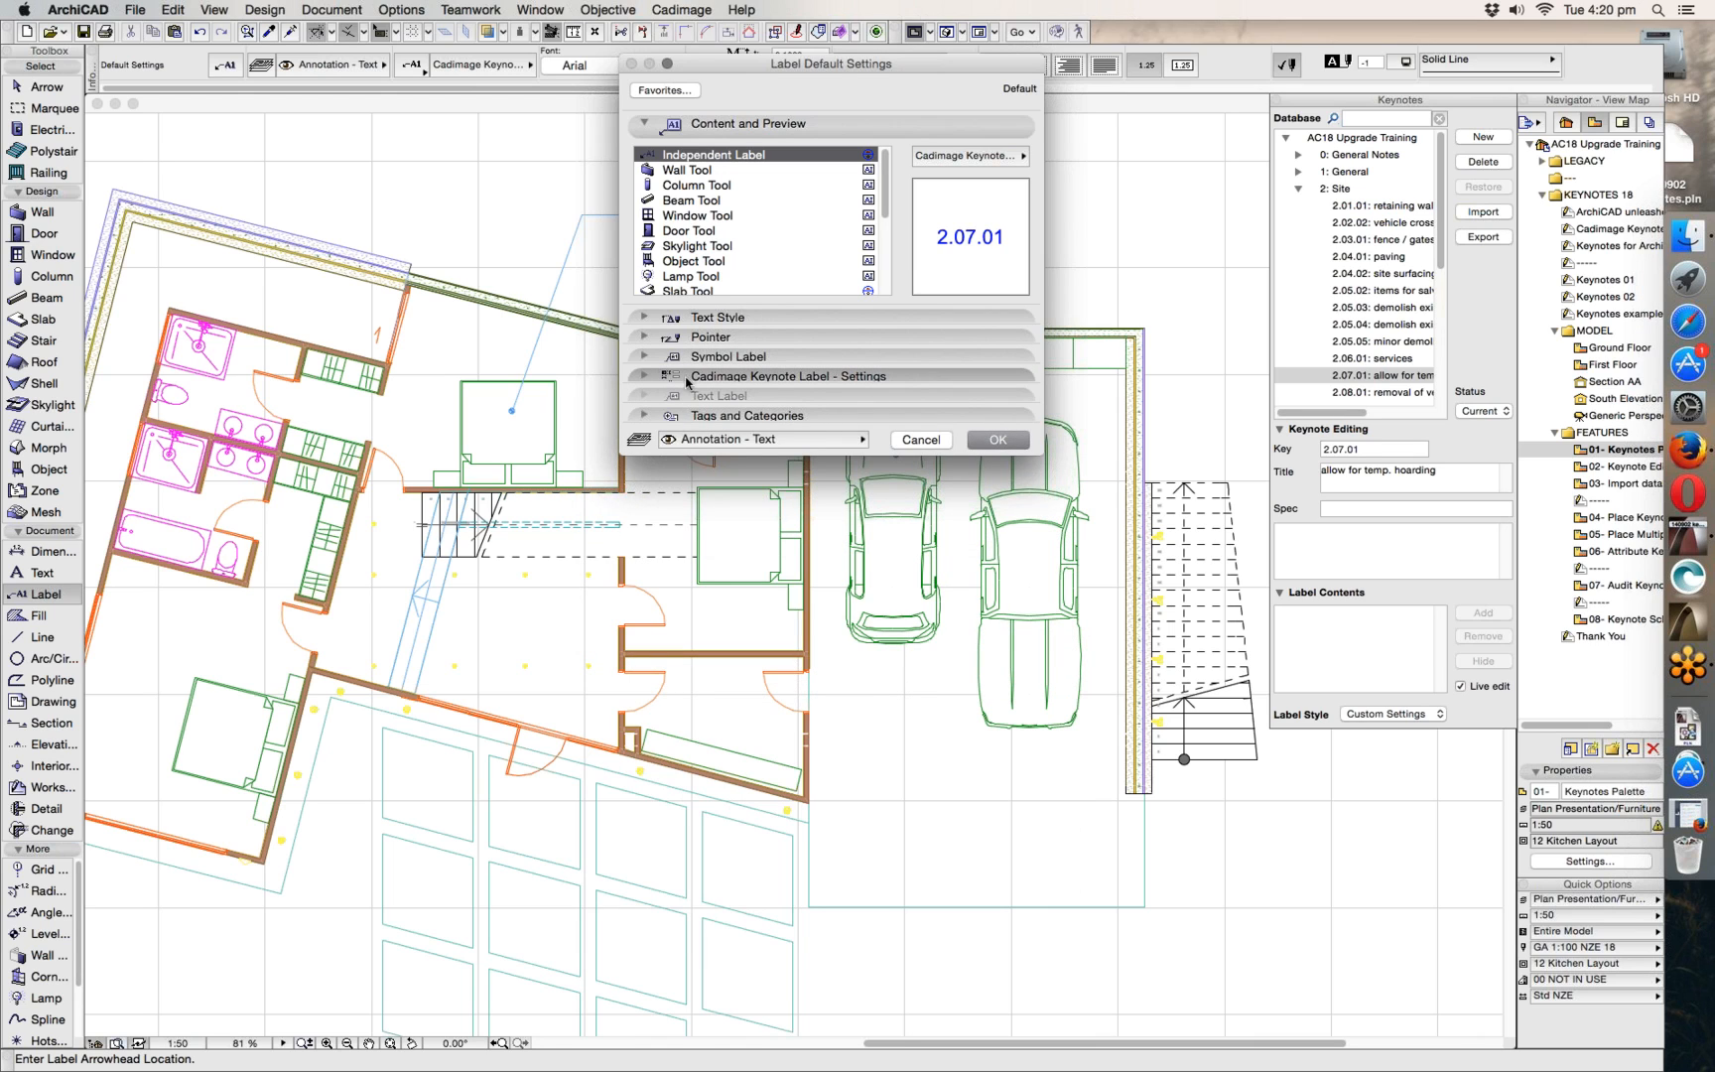
{"action": "left_click", "coordinate": [807, 378]}
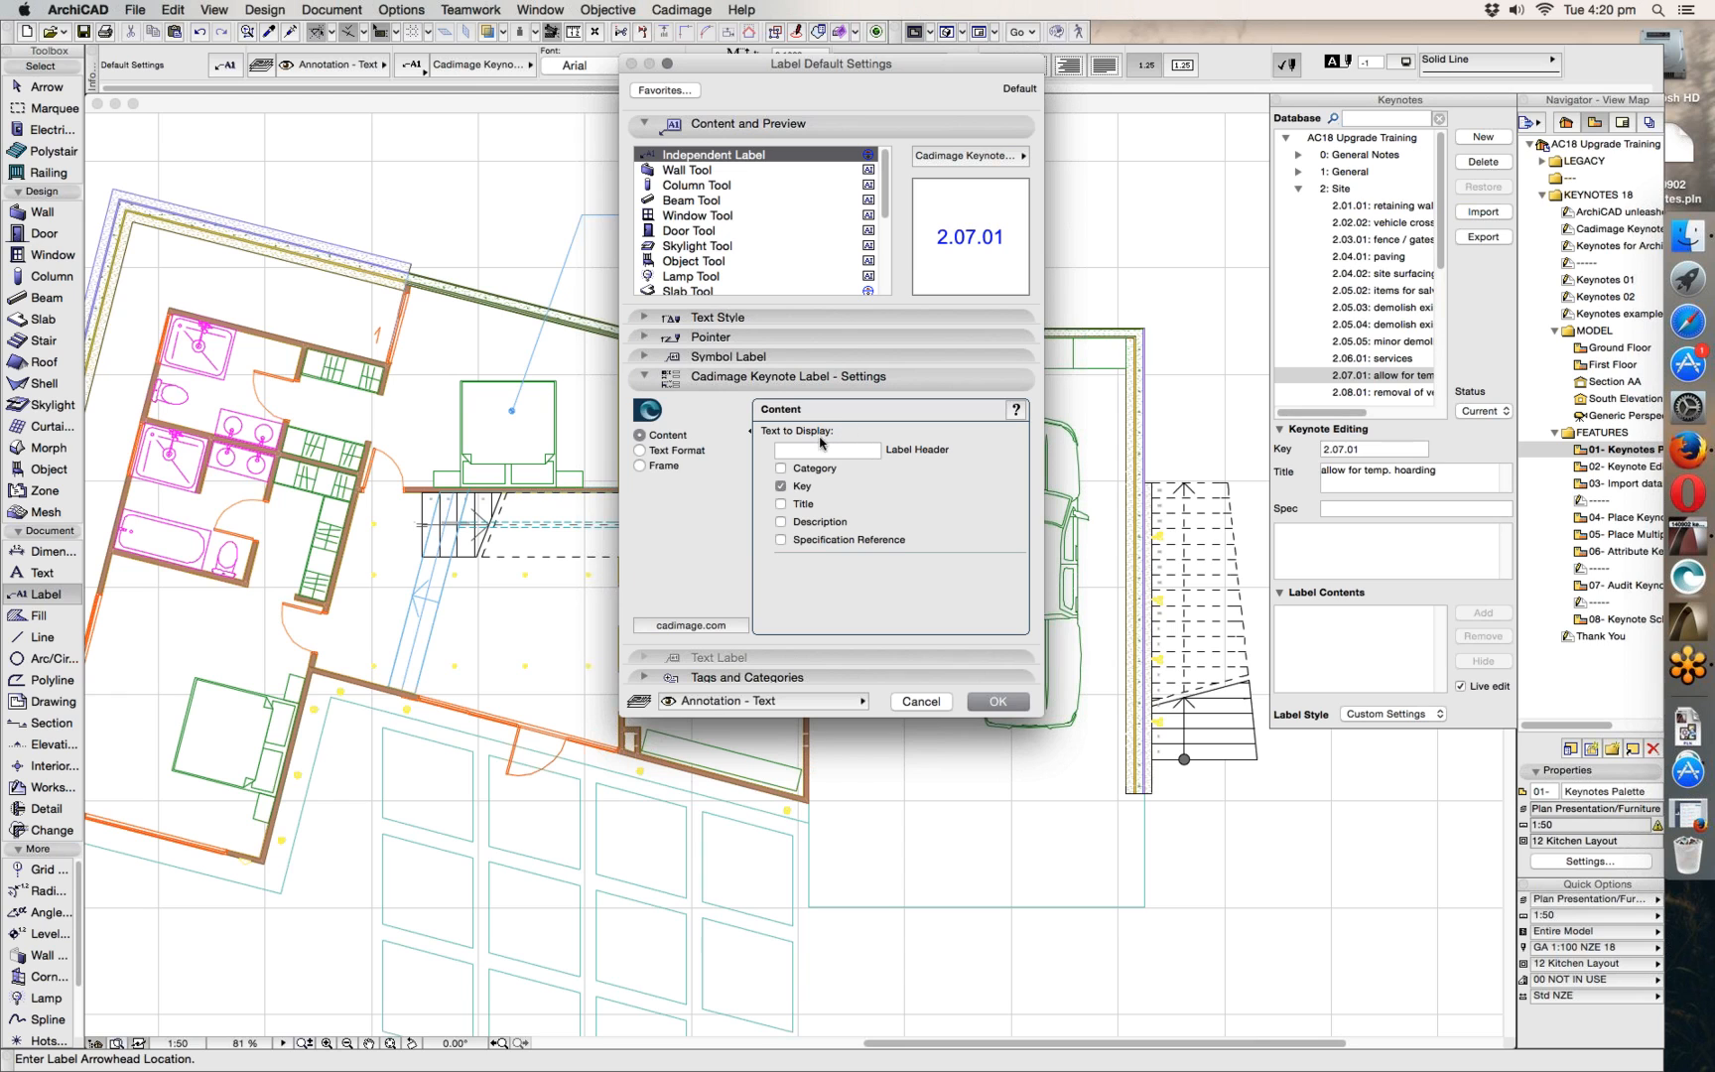
{"action": "left_click", "coordinate": [782, 487]}
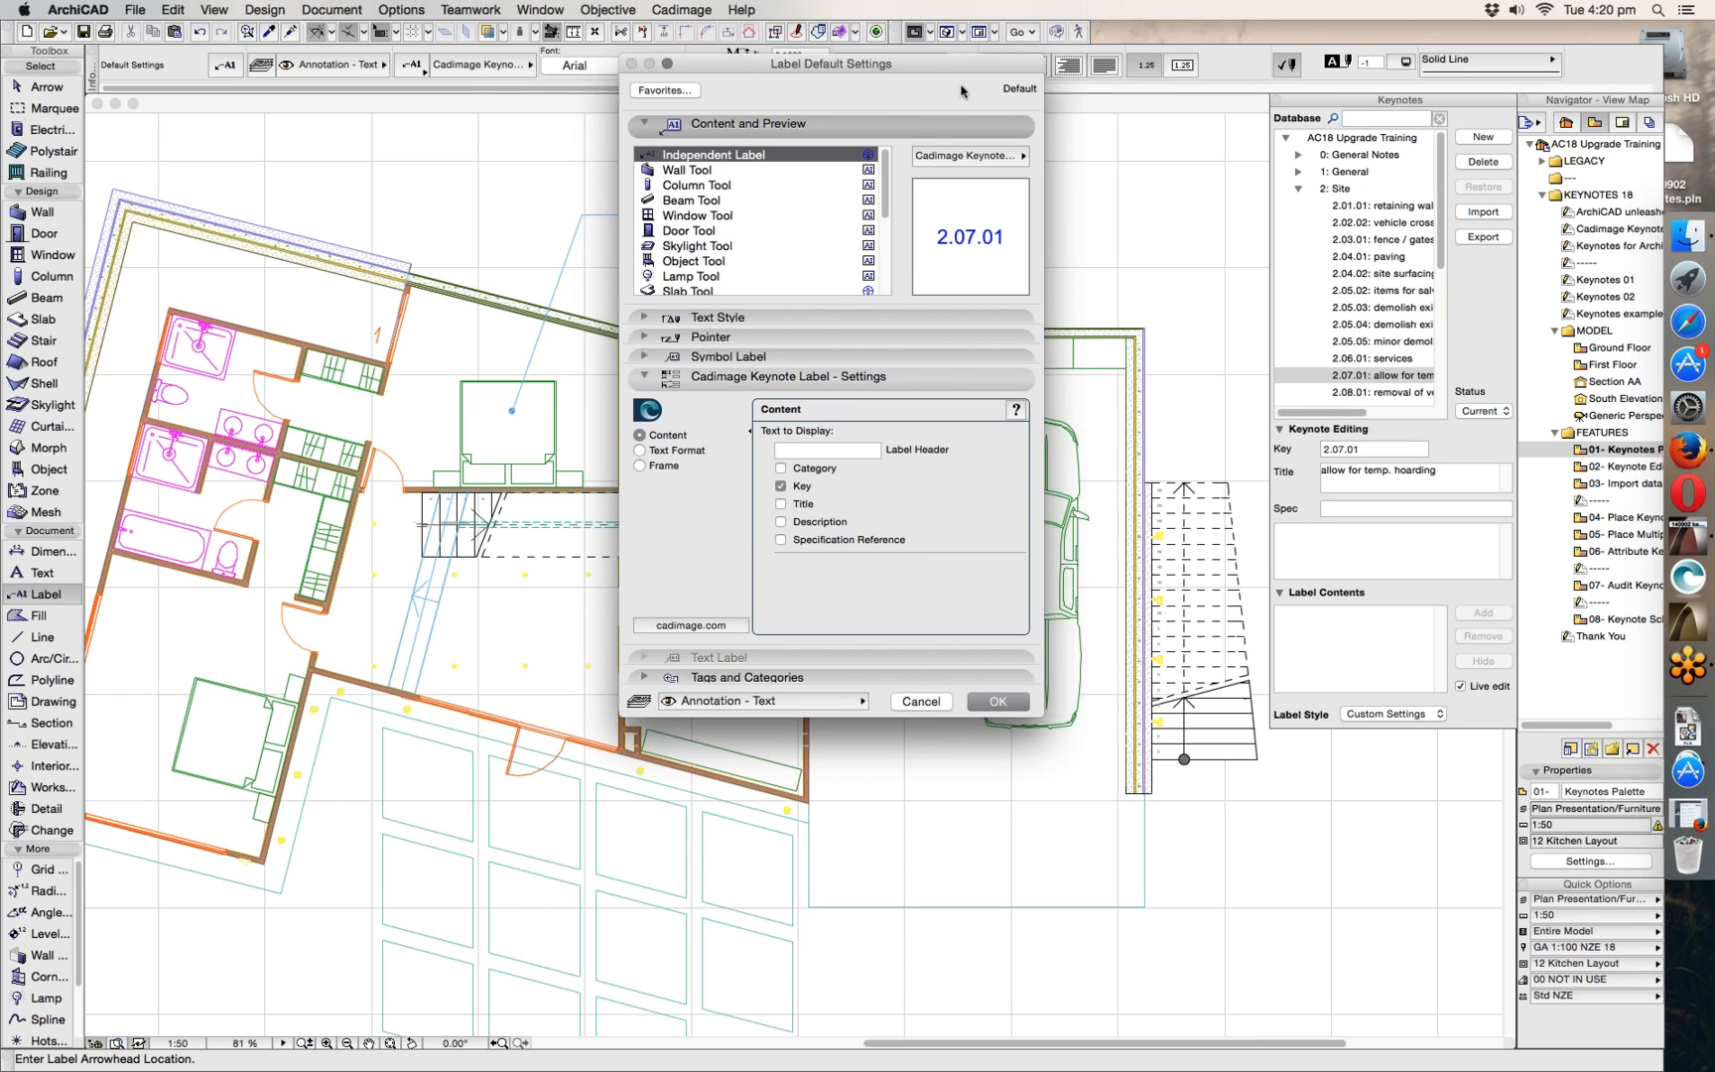
{"action": "left_click_drag", "start_coordinate": [920, 74], "coordinate": [725, 160]}
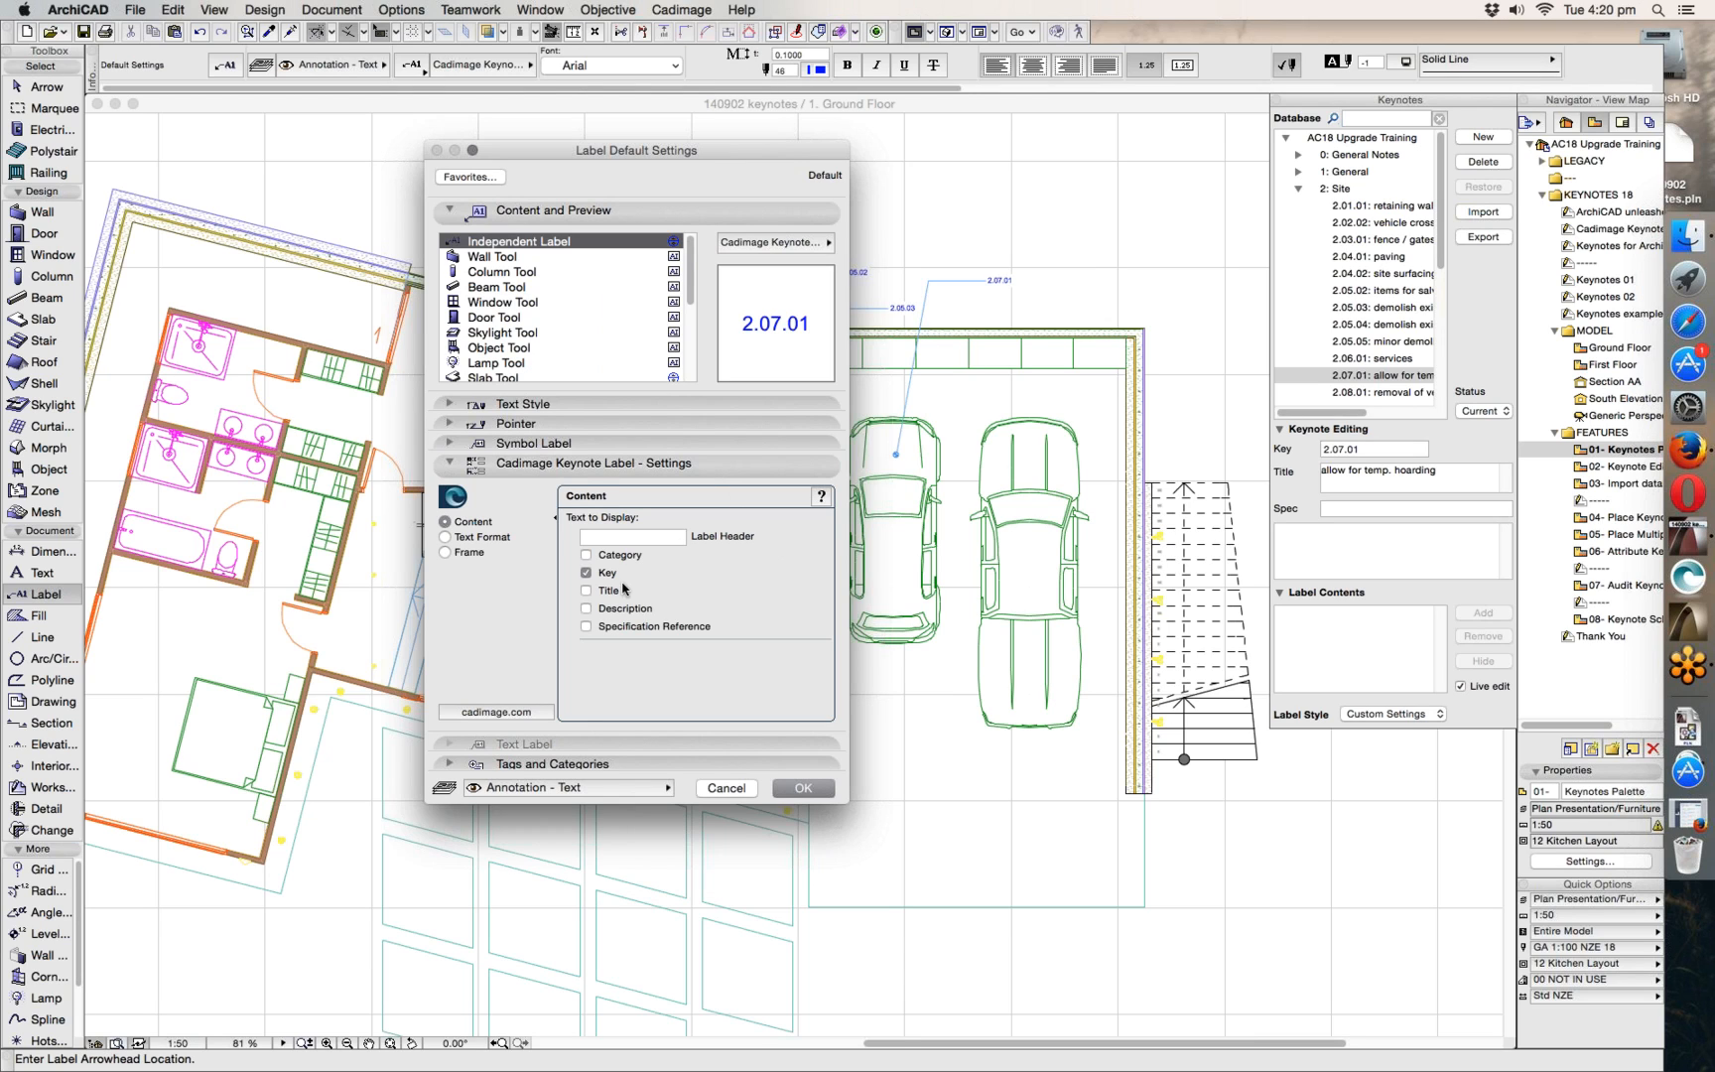
{"action": "left_click", "coordinate": [587, 593]}
{"action": "left_click", "coordinate": [586, 573]}
{"action": "left_click", "coordinate": [803, 788]}
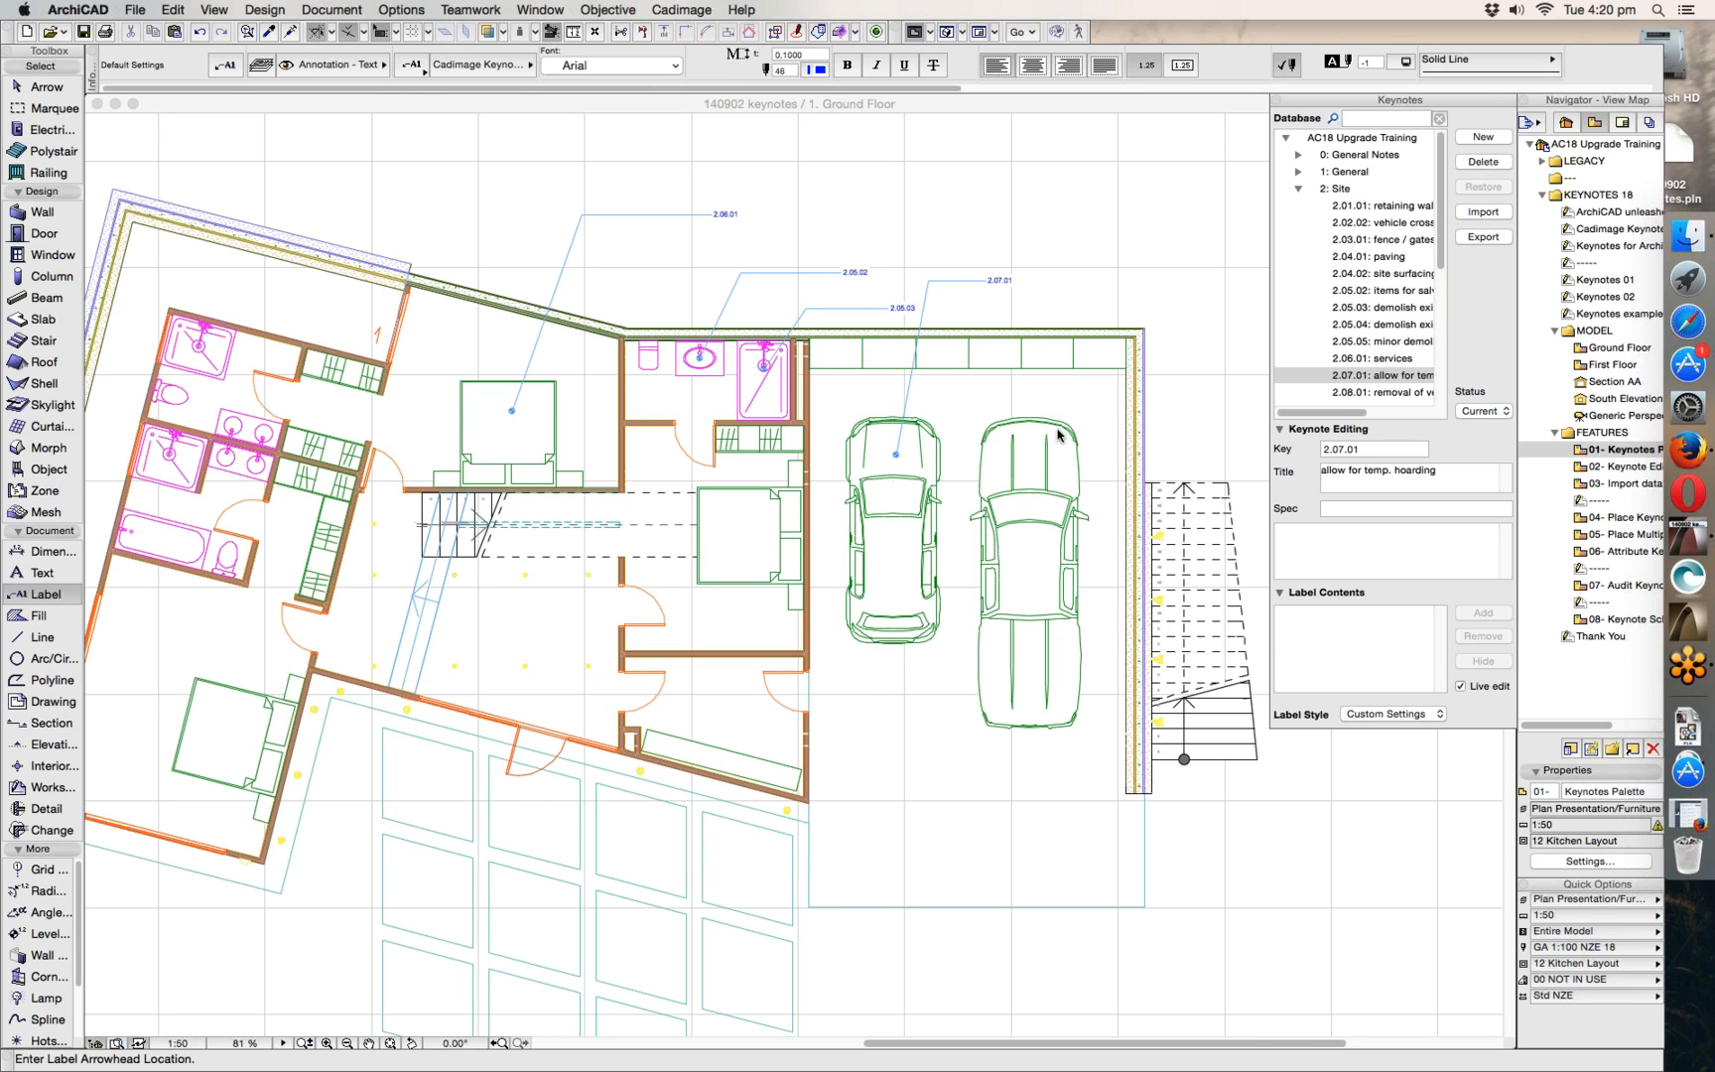
- Label the toilet beside the washbasin with keynote 2.08.01 removal of vegetation, with its text above the building
{"action": "left_click", "coordinate": [1376, 392]}
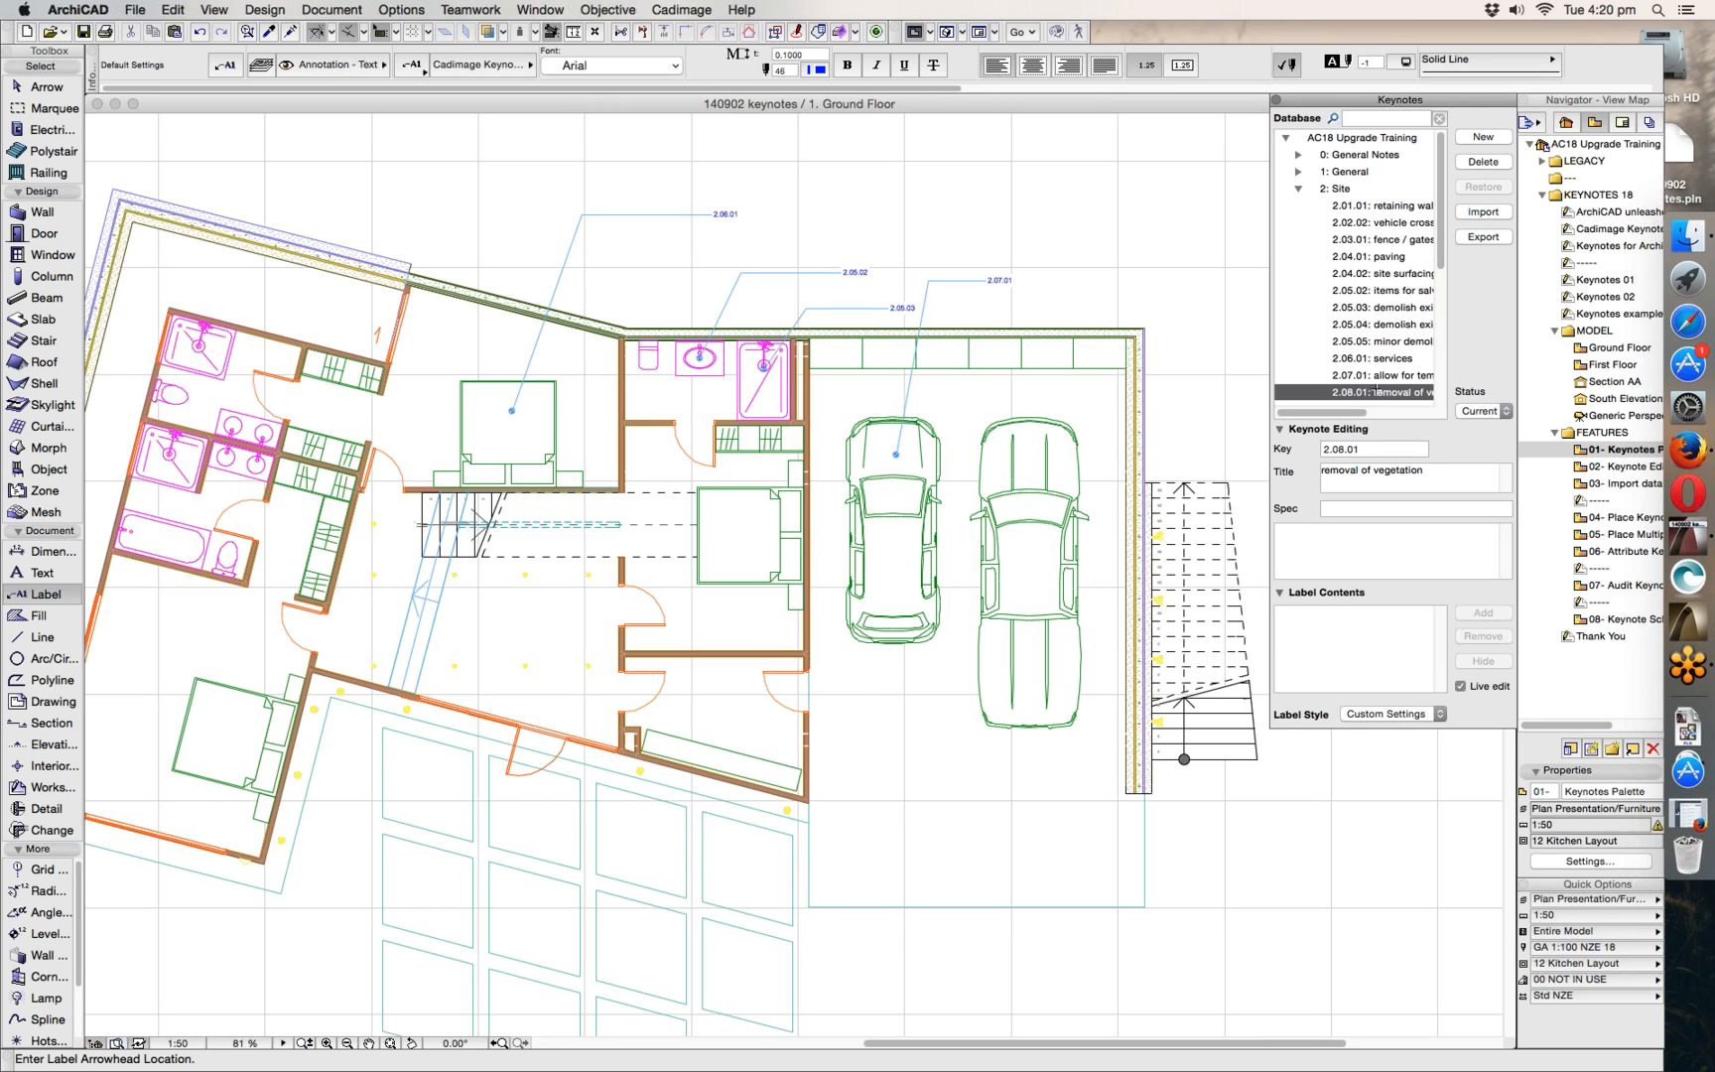
{"action": "left_click", "coordinate": [652, 349]}
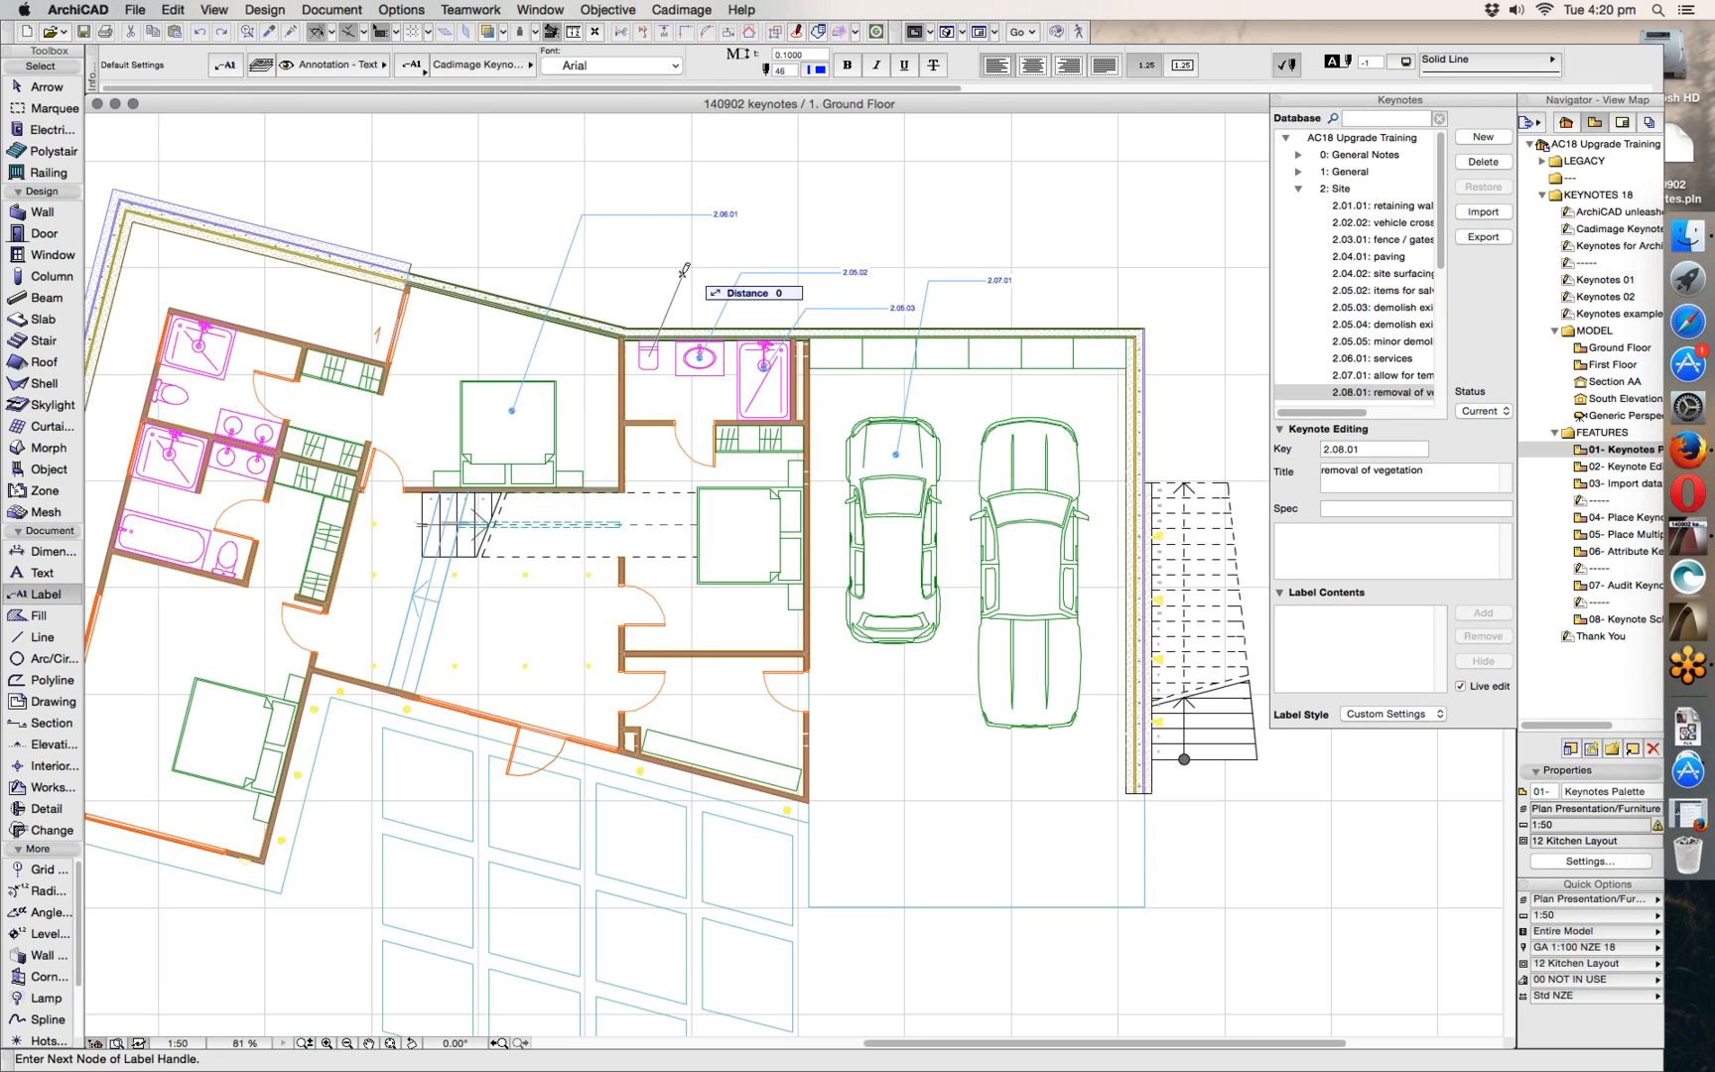
{"action": "left_click", "coordinate": [685, 274]}
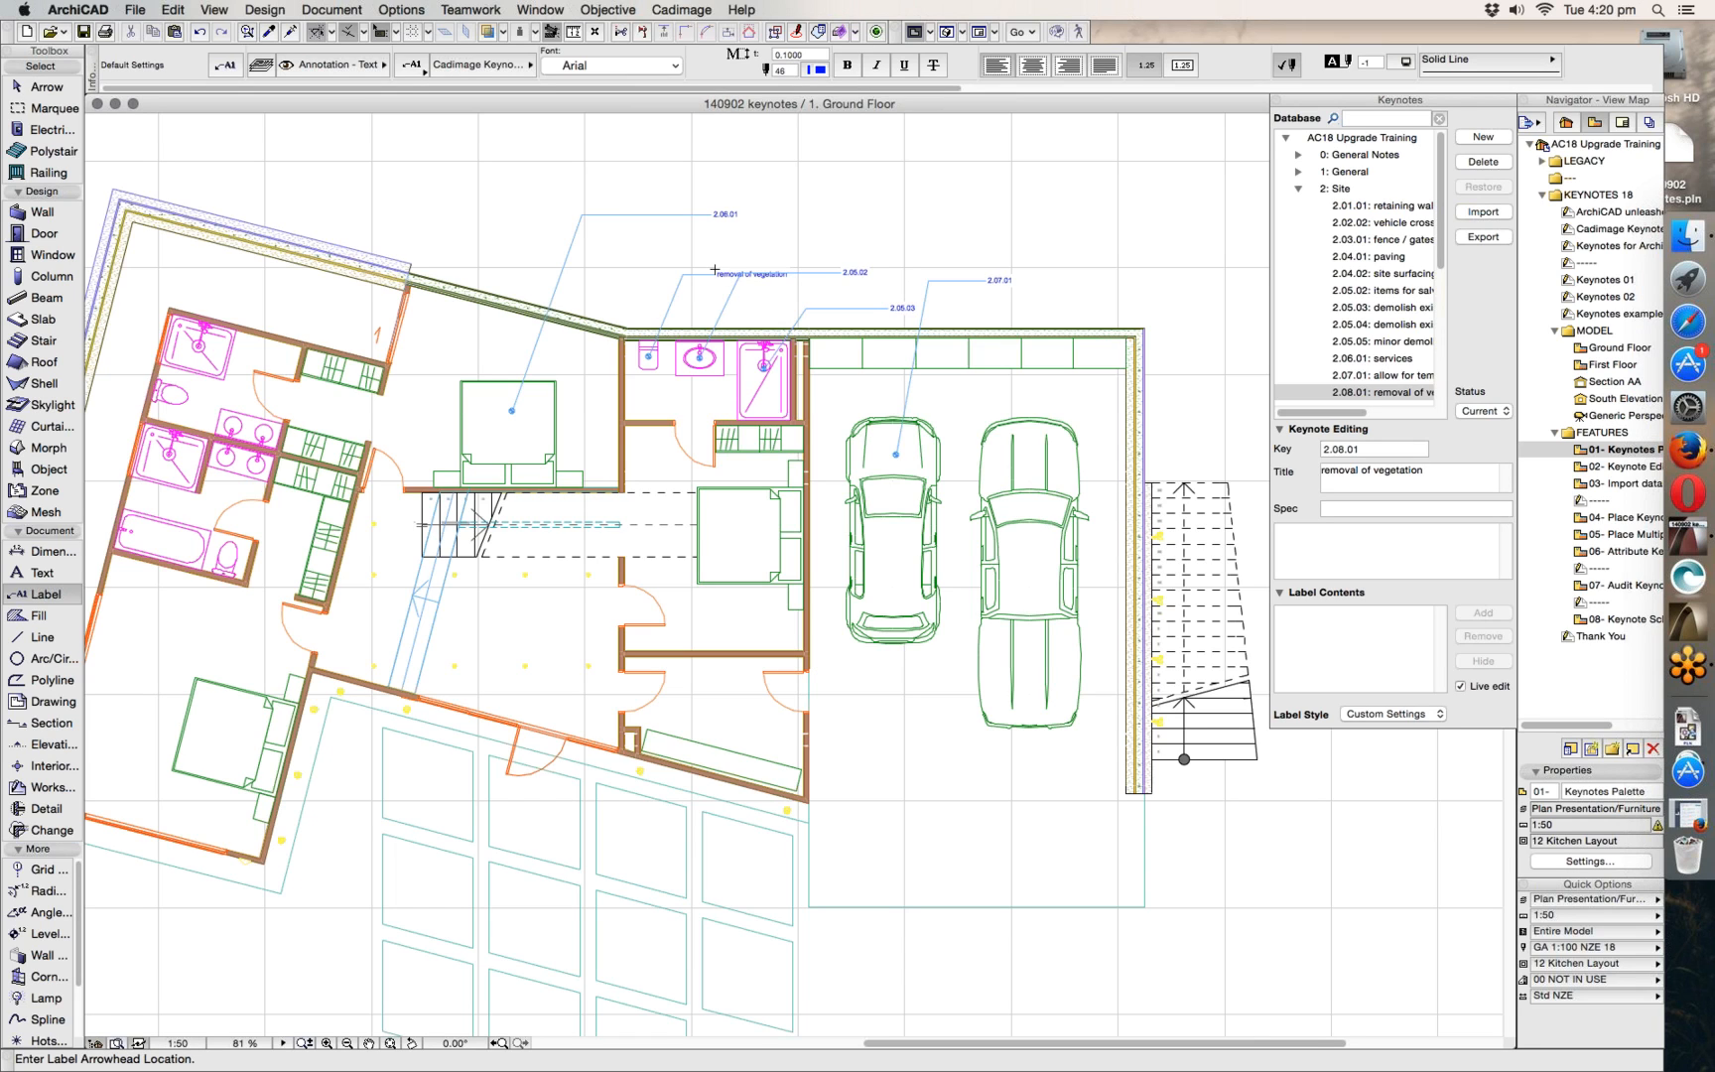
- Label the larger car in the garage with keynote 2.09.02 cast in conc. Piles and accept the label defaults as they are
{"action": "scroll", "coordinate": [1373, 377], "scroll_direction": "down", "scroll_amount": 3}
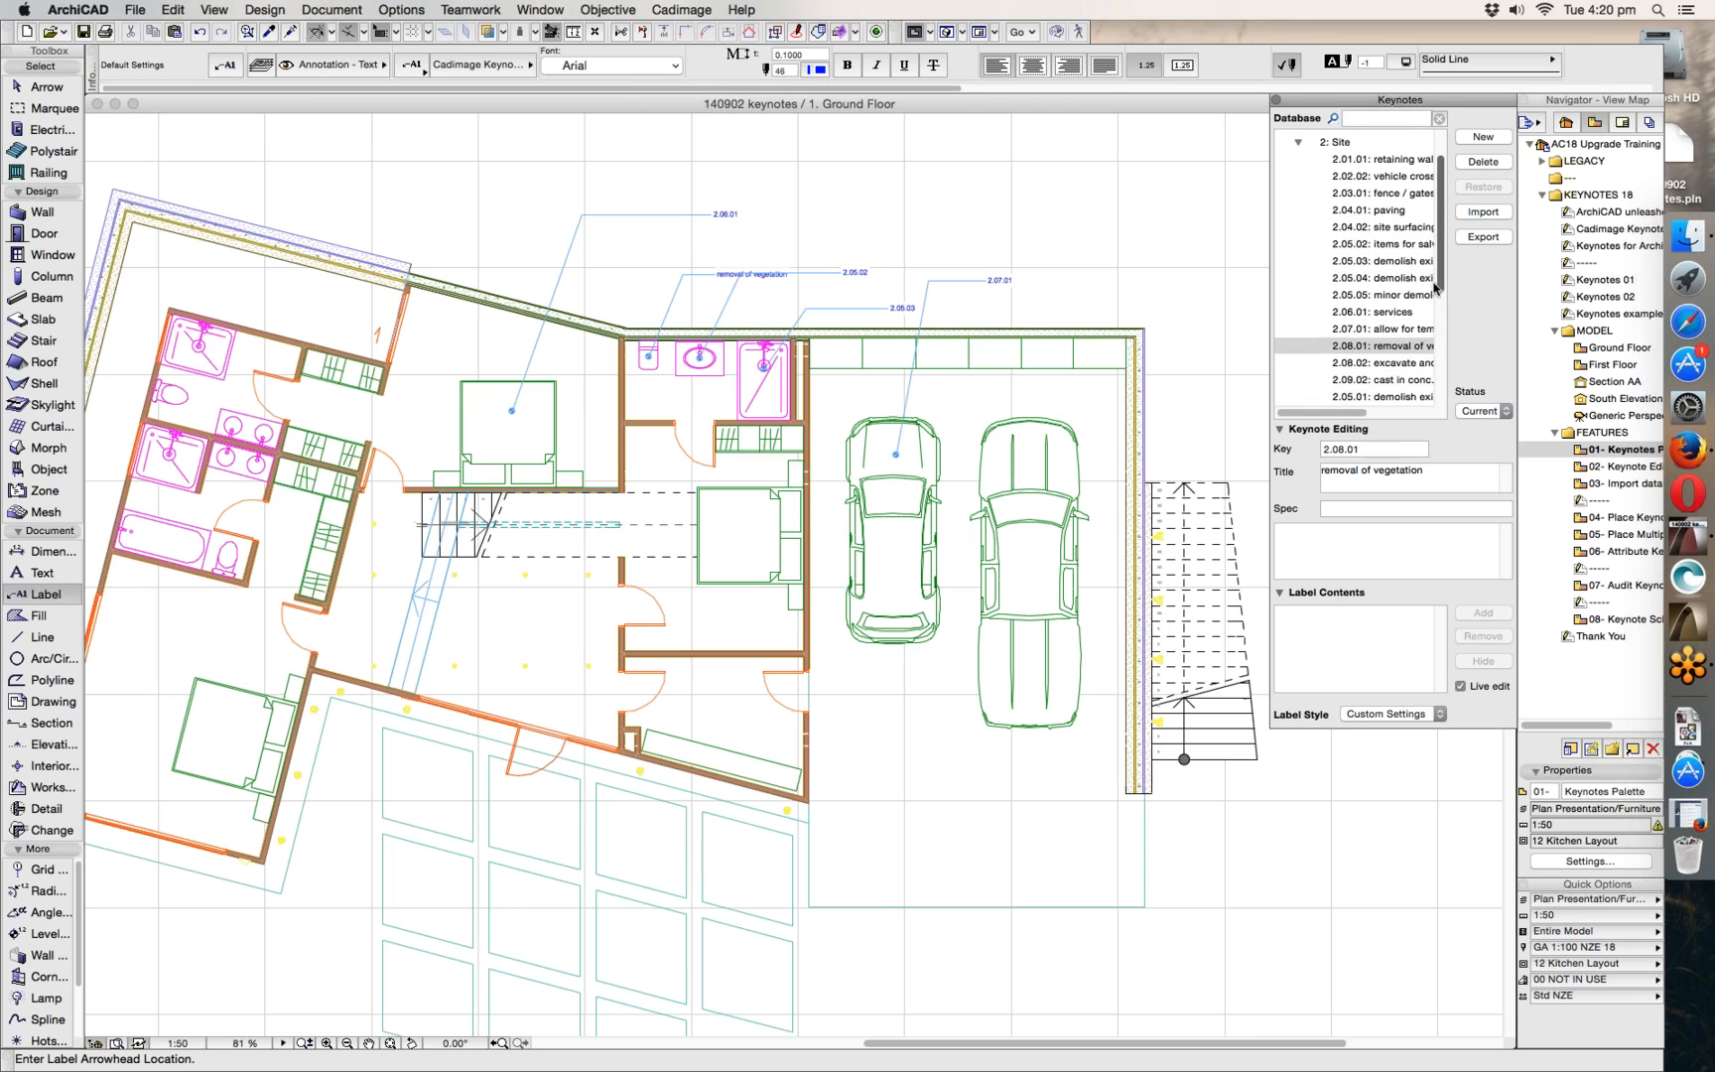
{"action": "left_click", "coordinate": [1373, 376]}
{"action": "left_click", "coordinate": [1030, 433]}
{"action": "left_click", "coordinate": [1069, 305]}
{"action": "left_click", "coordinate": [227, 65]}
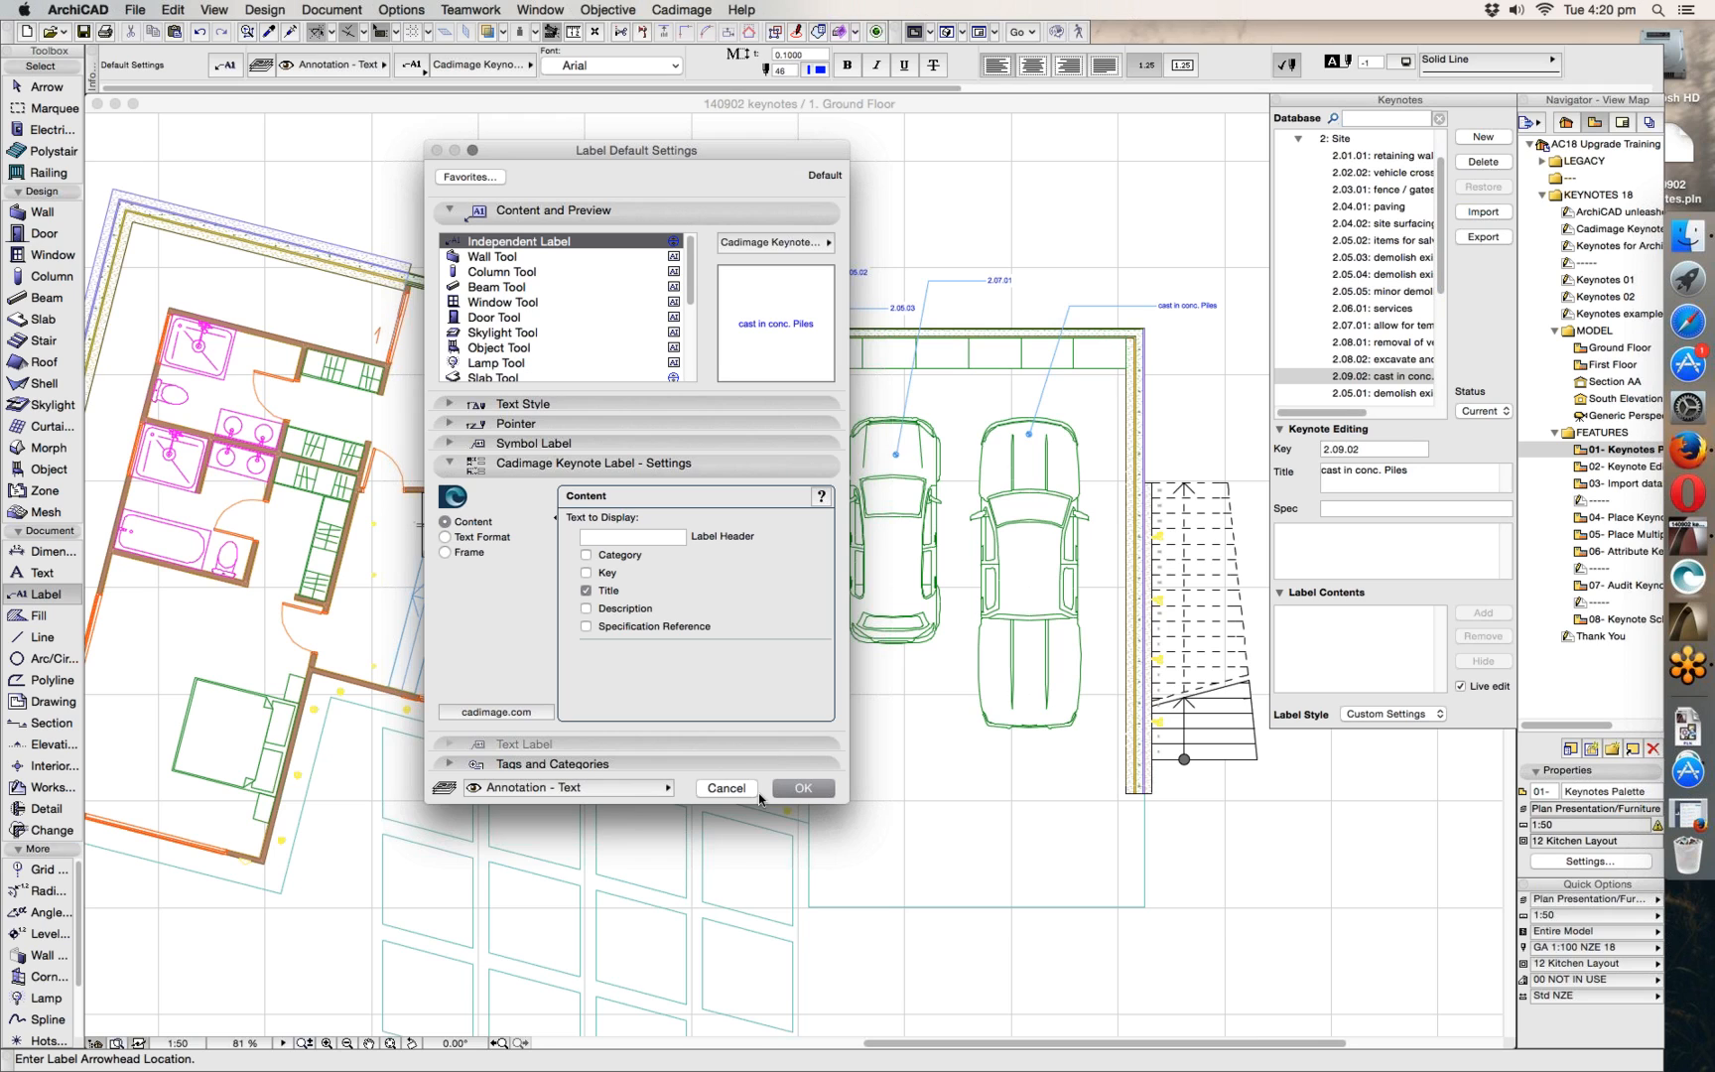
{"action": "left_click", "coordinate": [804, 787]}
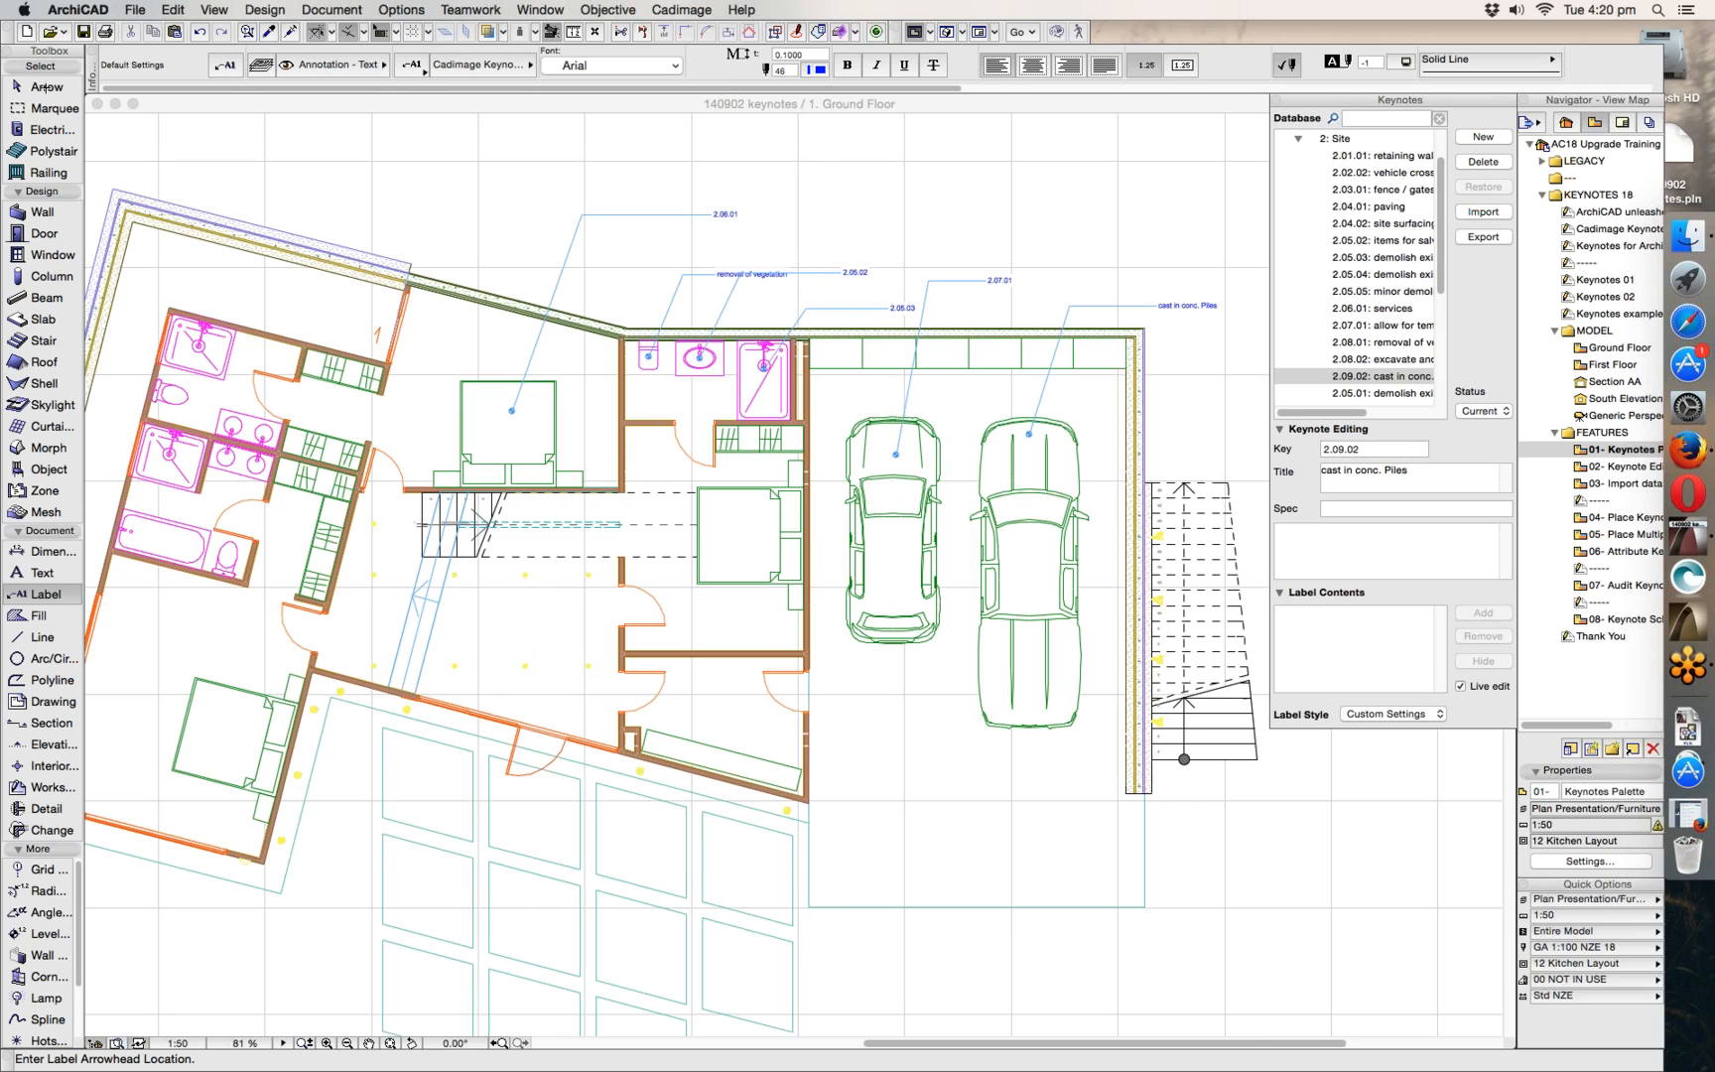
- Set the placed 2.05.02 label to display its Title and Description, with the Key switched off
{"action": "left_click", "coordinate": [47, 87]}
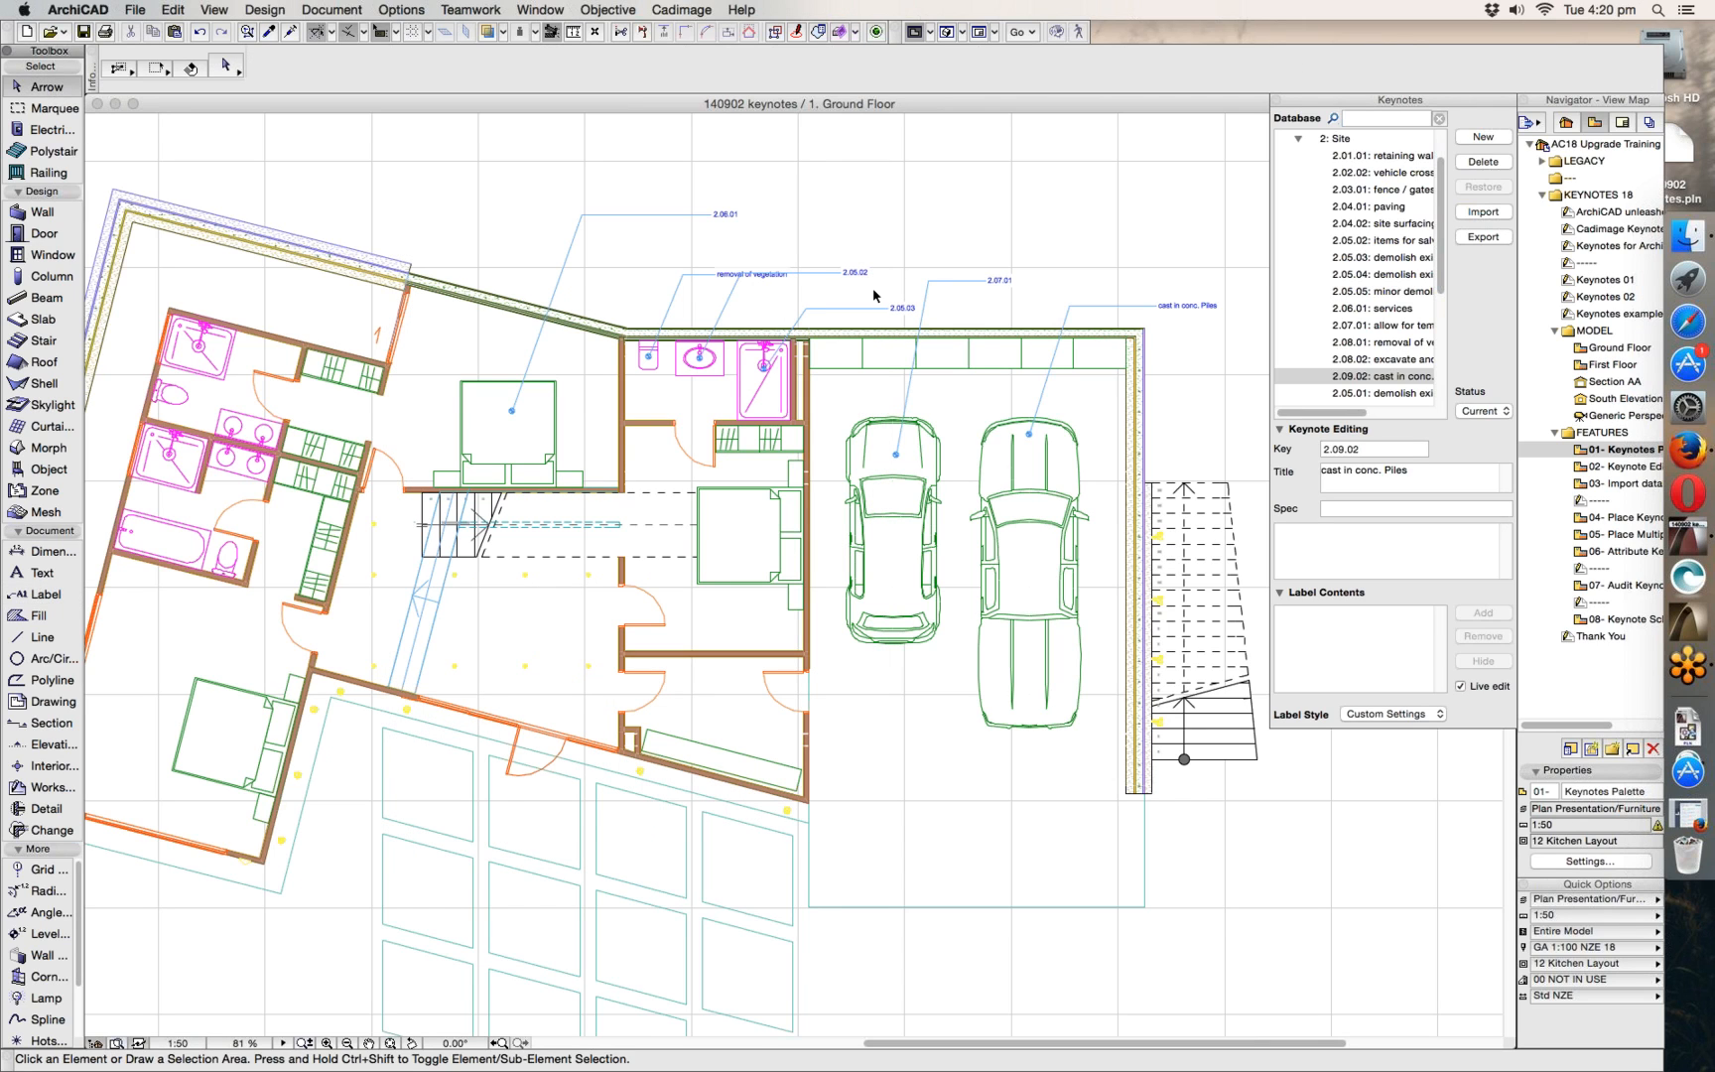
{"action": "left_click", "coordinate": [846, 272]}
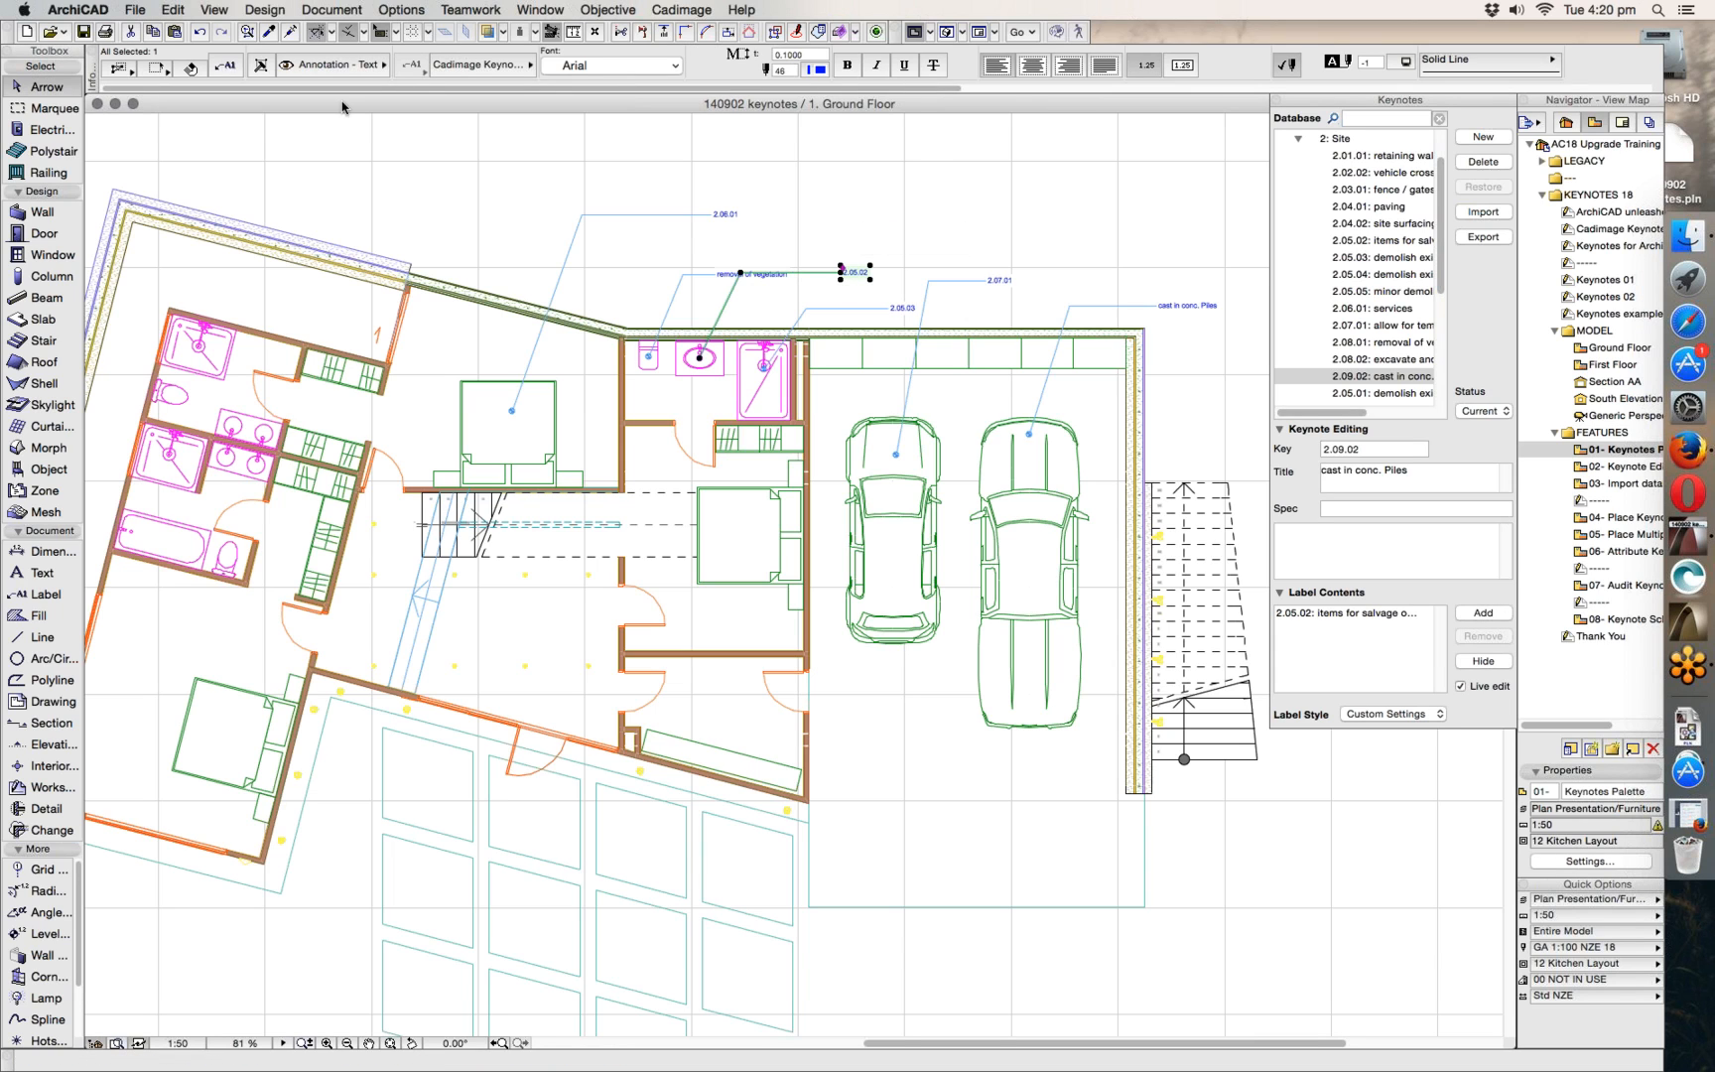
{"action": "left_click", "coordinate": [226, 66]}
{"action": "left_click_drag", "start_coordinate": [716, 155], "coordinate": [582, 129]}
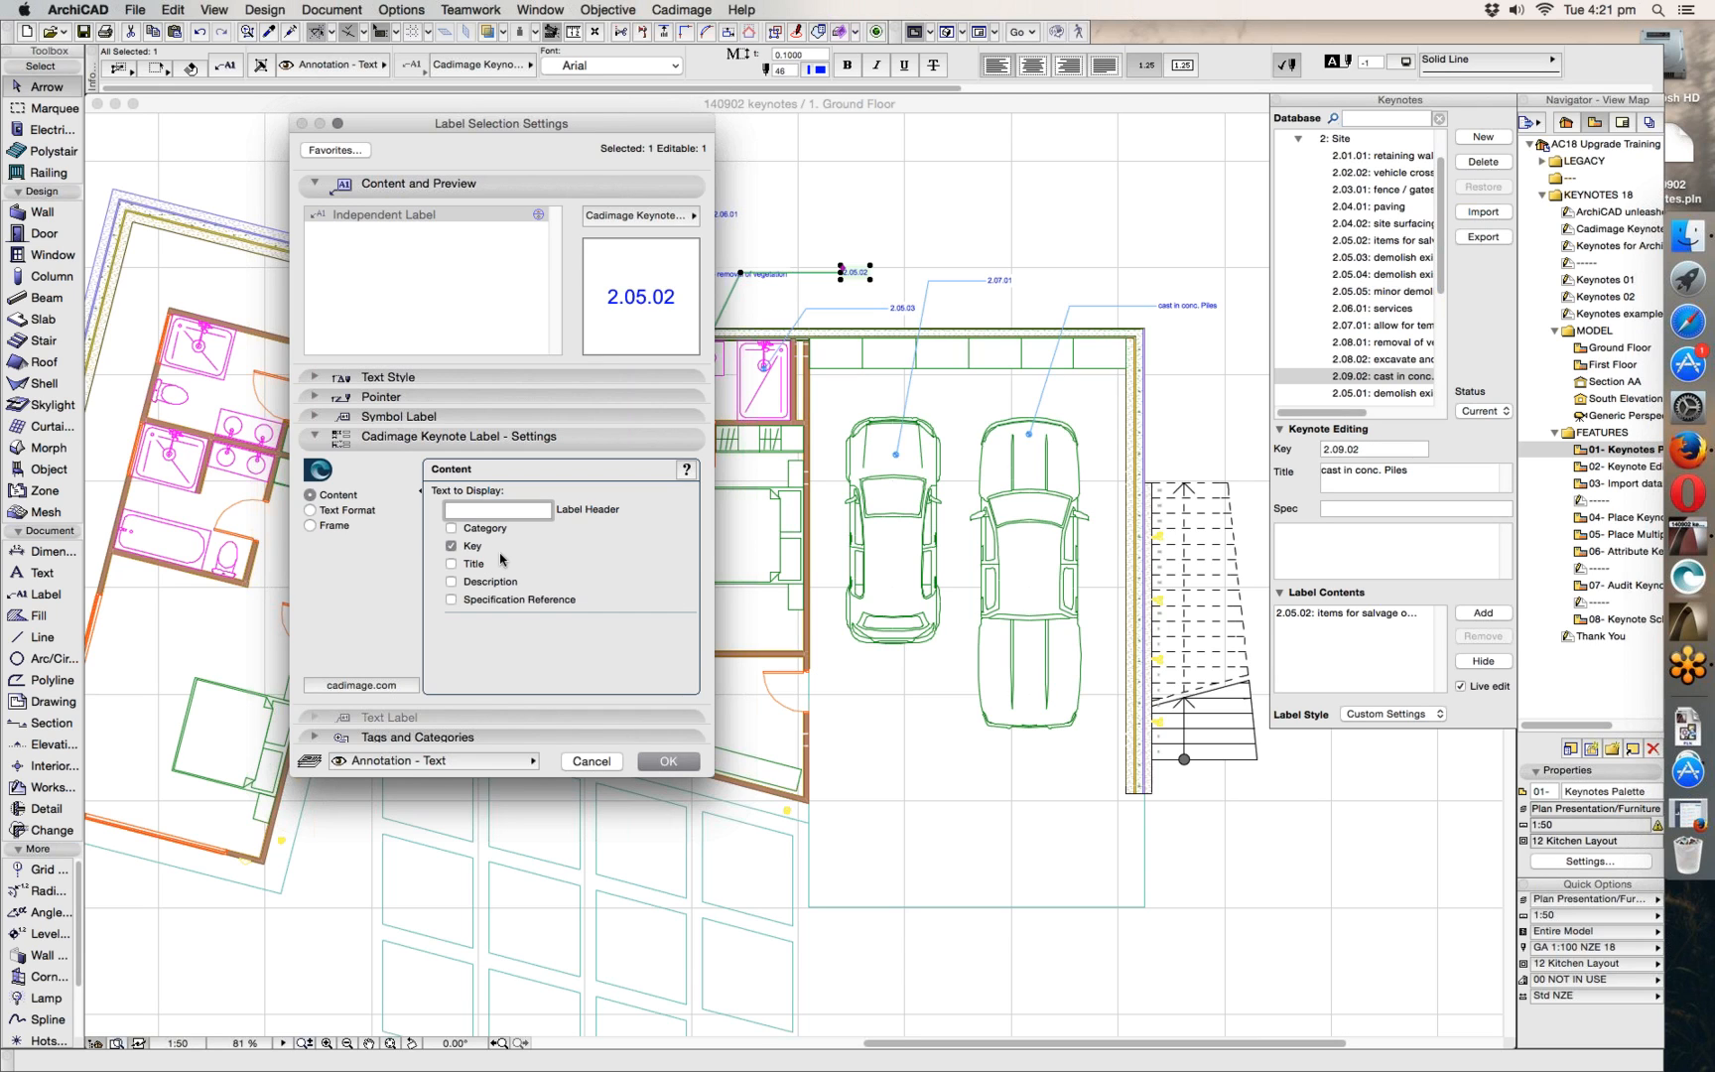
{"action": "left_click", "coordinate": [452, 566]}
{"action": "left_click", "coordinate": [453, 582]}
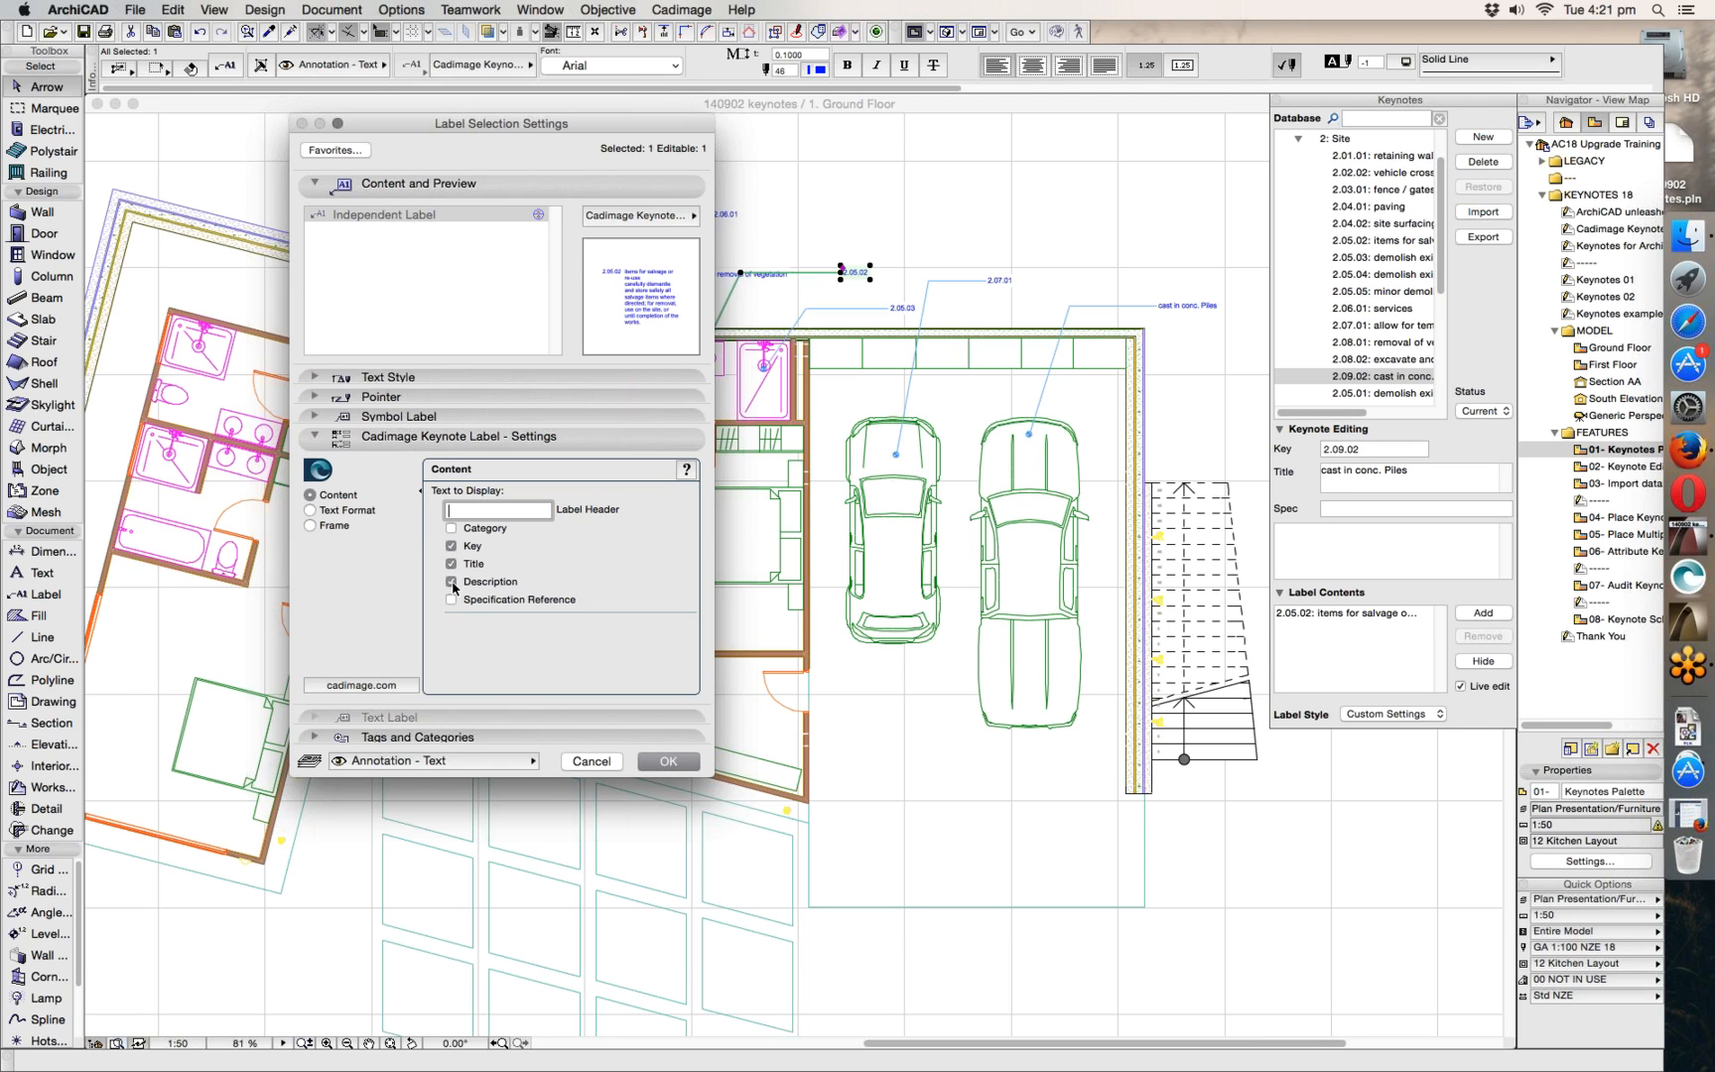
{"action": "left_click", "coordinate": [452, 546]}
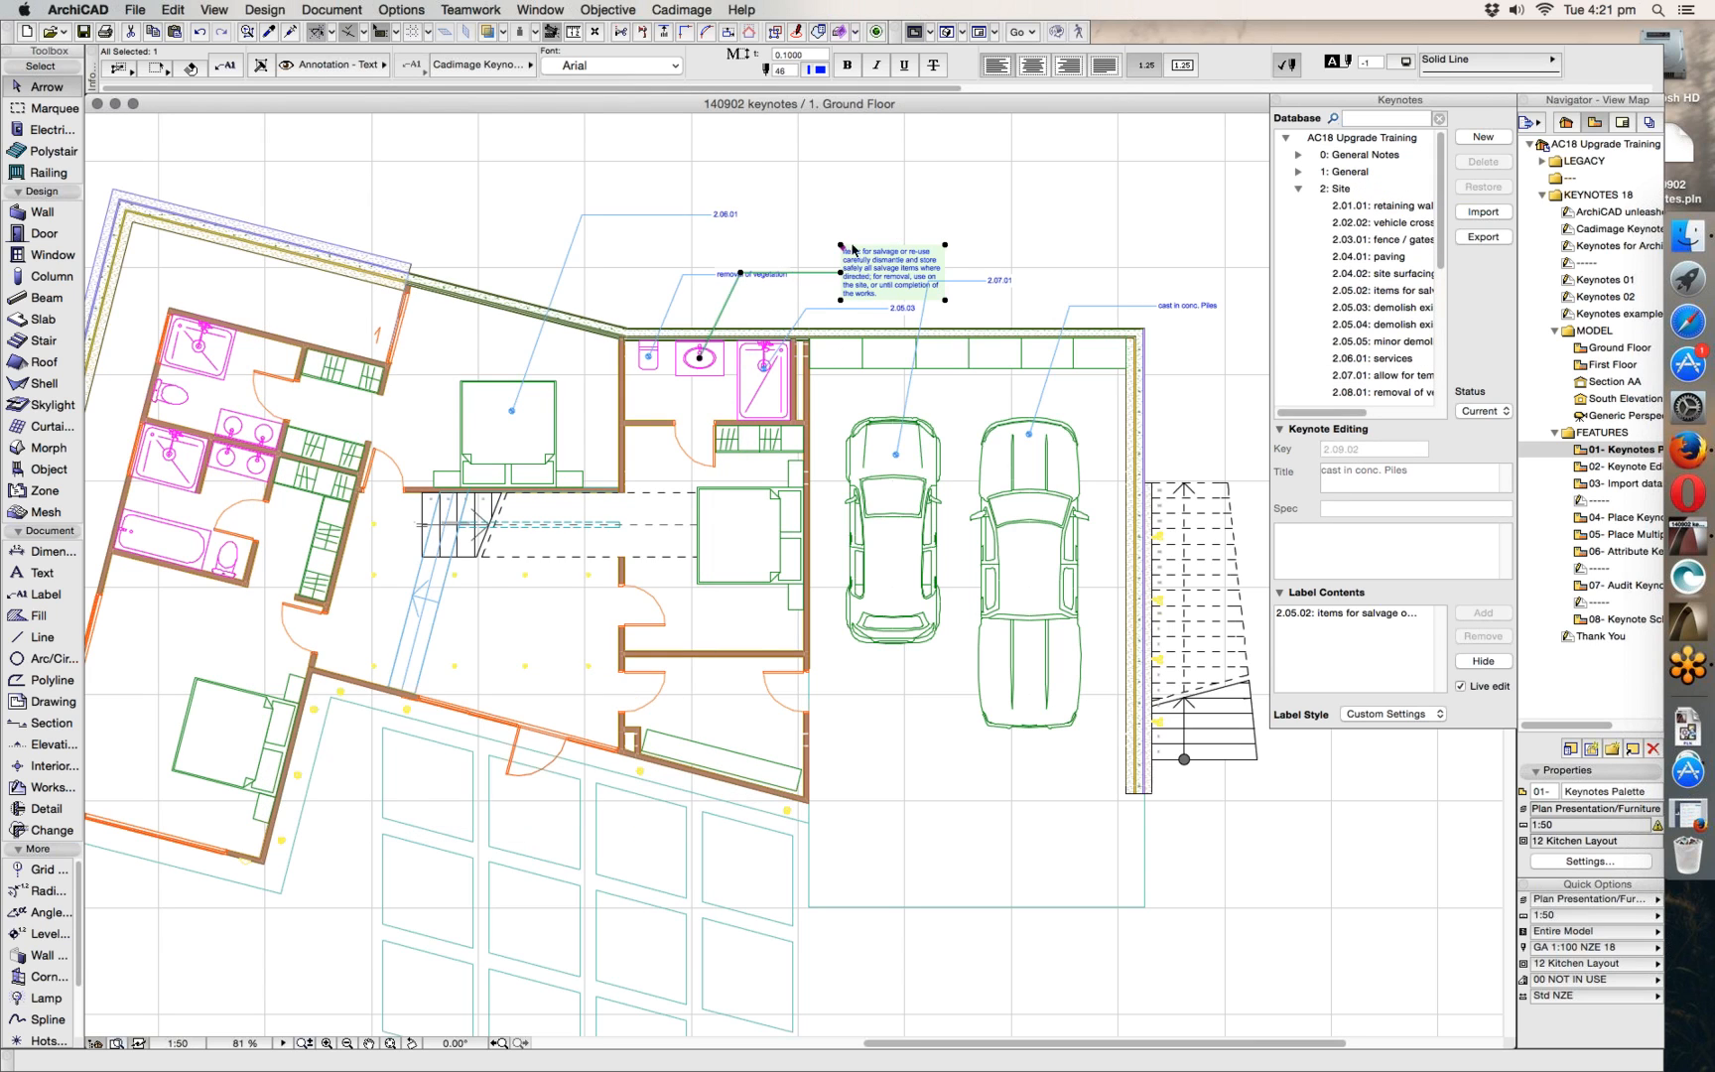
- Turn on the Key in the 2.05.02 label's content and try the bullet point option in its general text format
{"action": "left_click", "coordinate": [226, 65]}
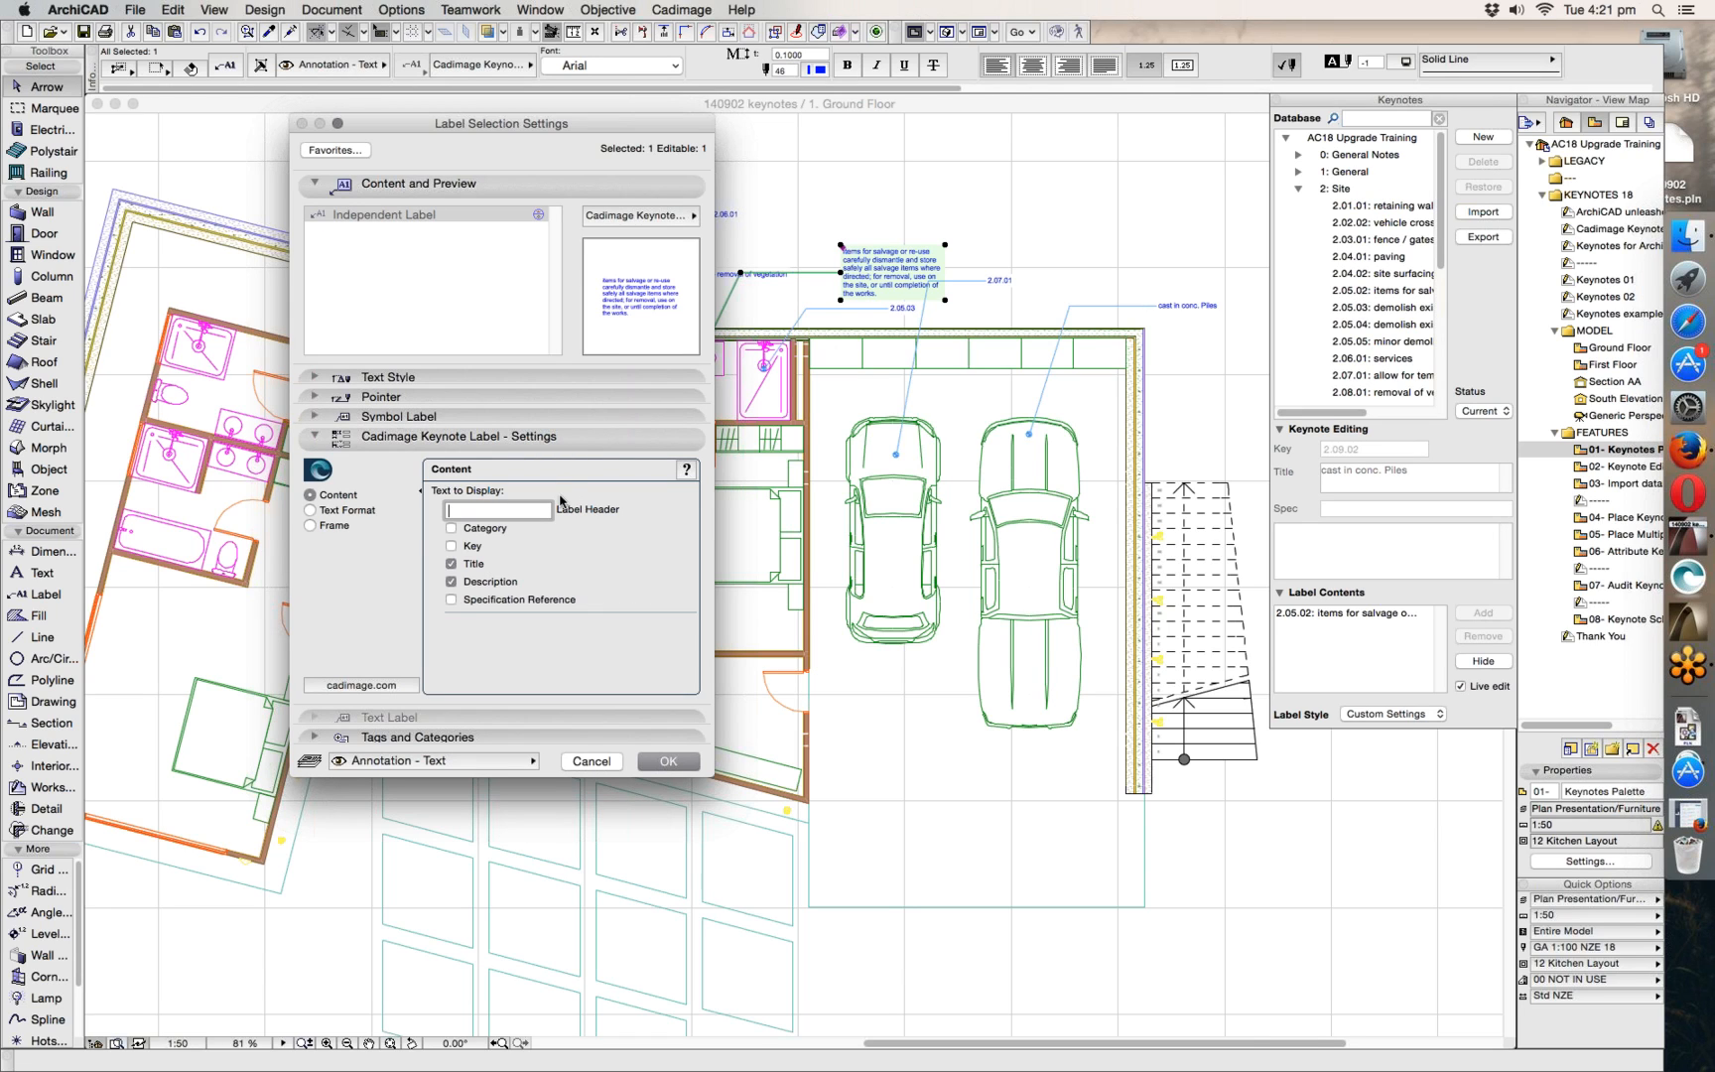
{"action": "left_click", "coordinate": [453, 546]}
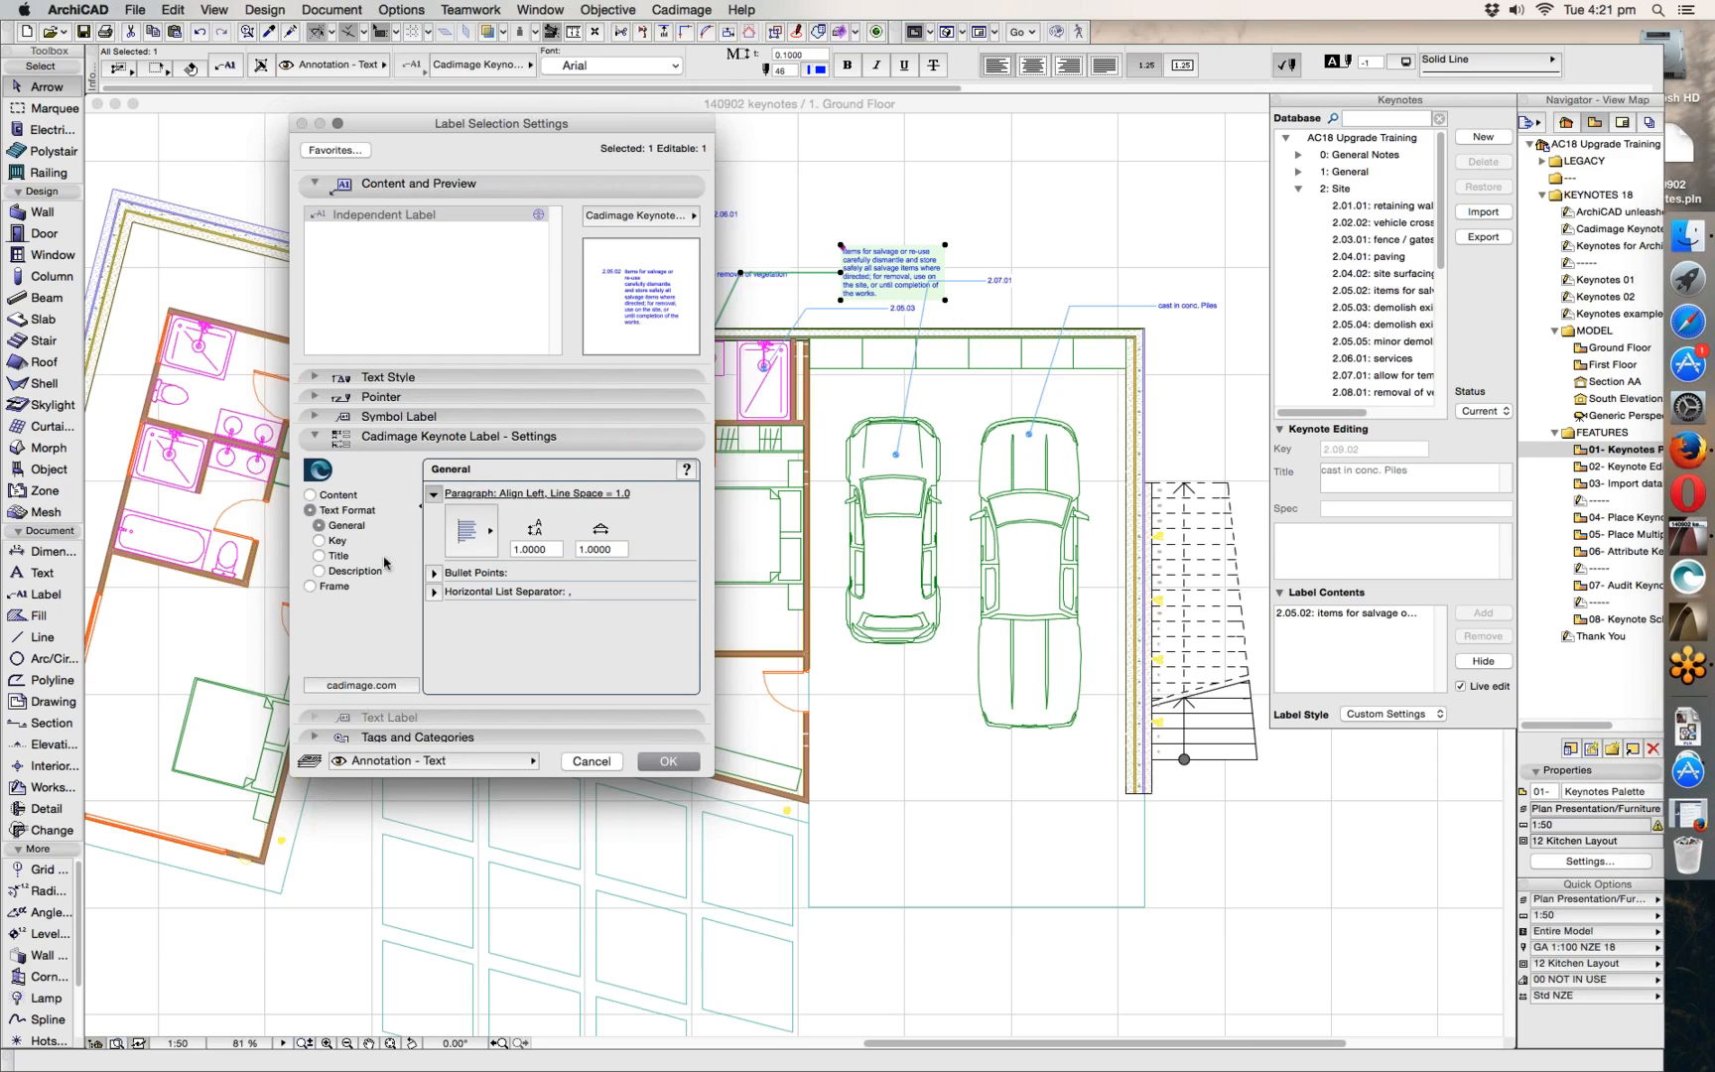
{"action": "left_click", "coordinate": [466, 536]}
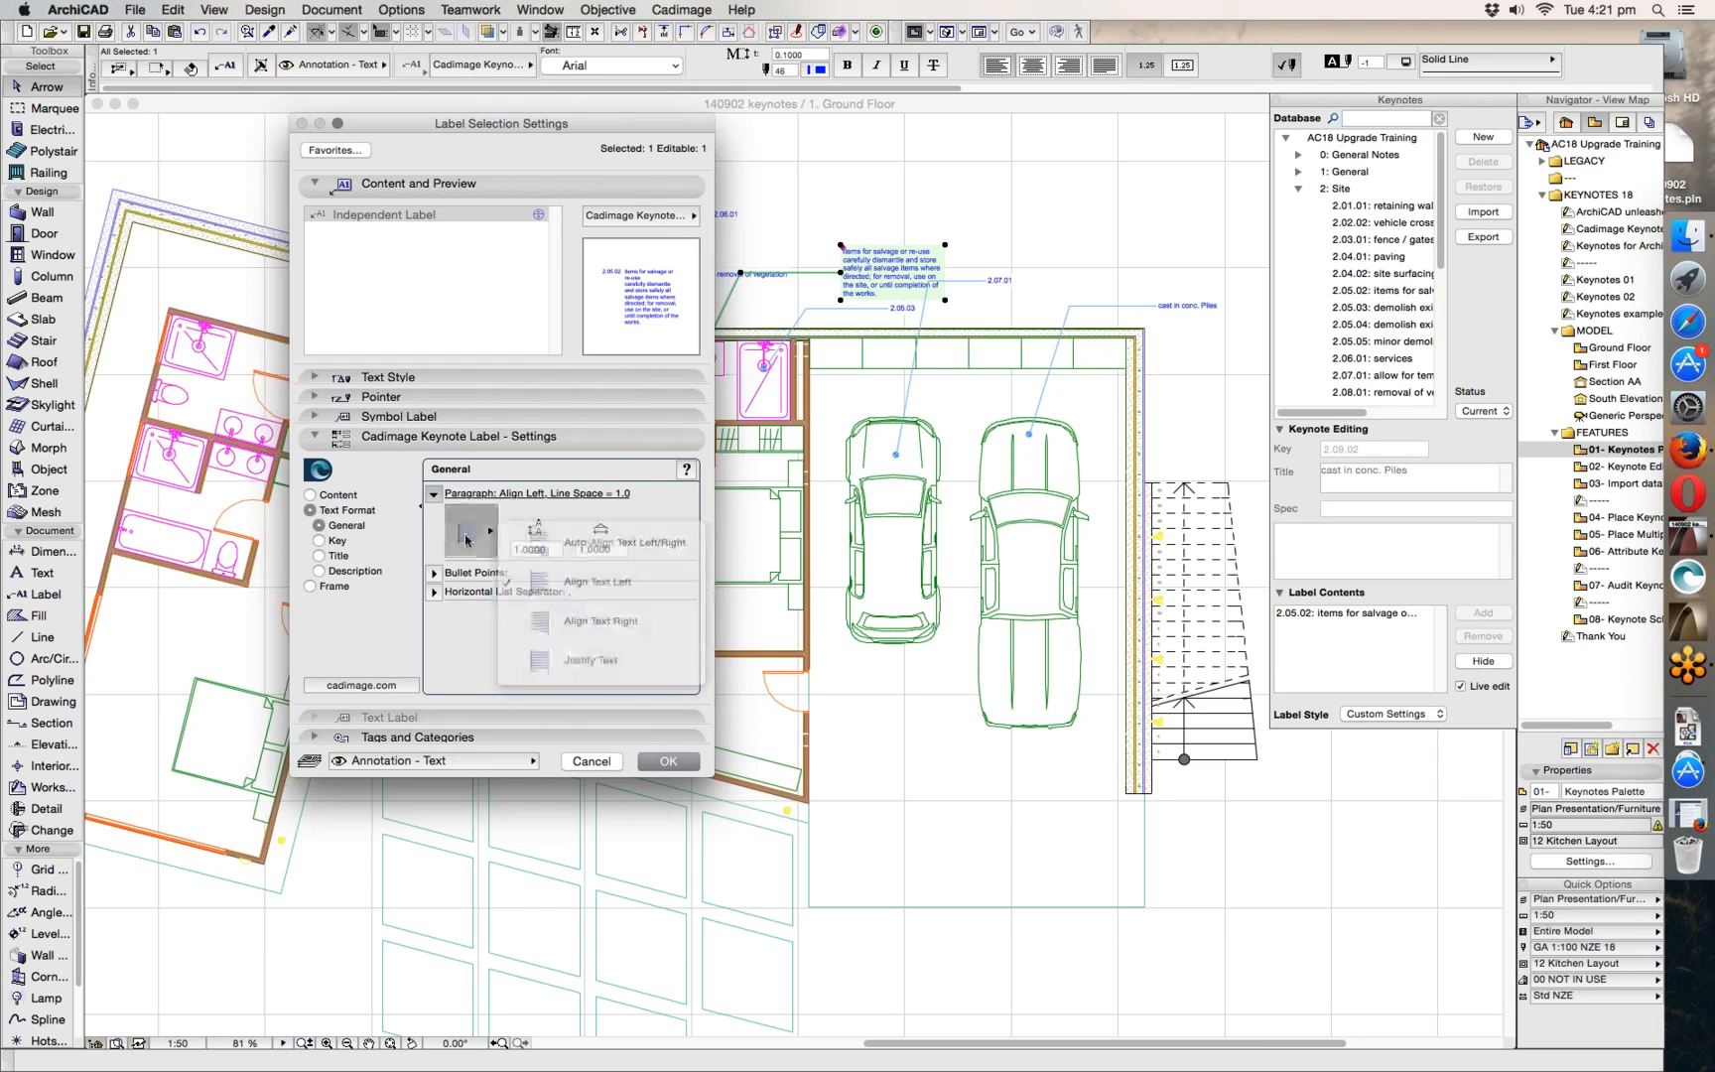
{"action": "left_click", "coordinate": [466, 539]}
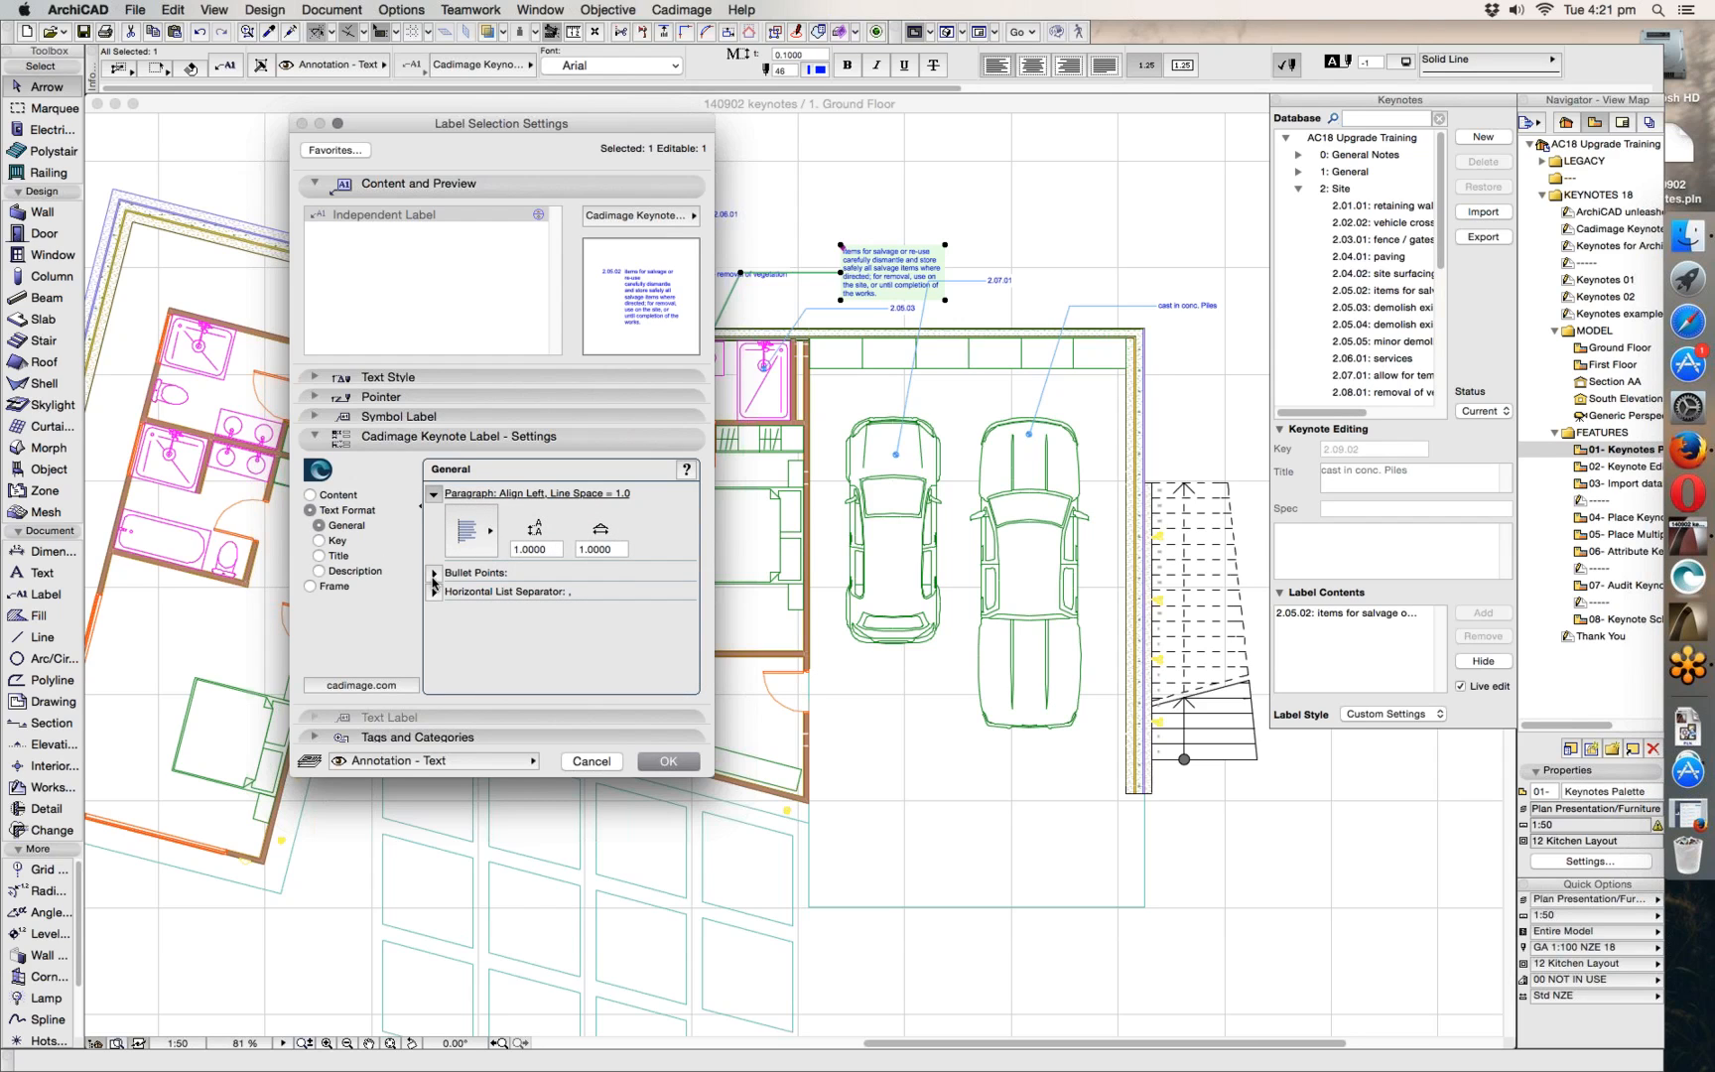
{"action": "left_click", "coordinate": [433, 573]}
{"action": "left_click", "coordinate": [472, 550]}
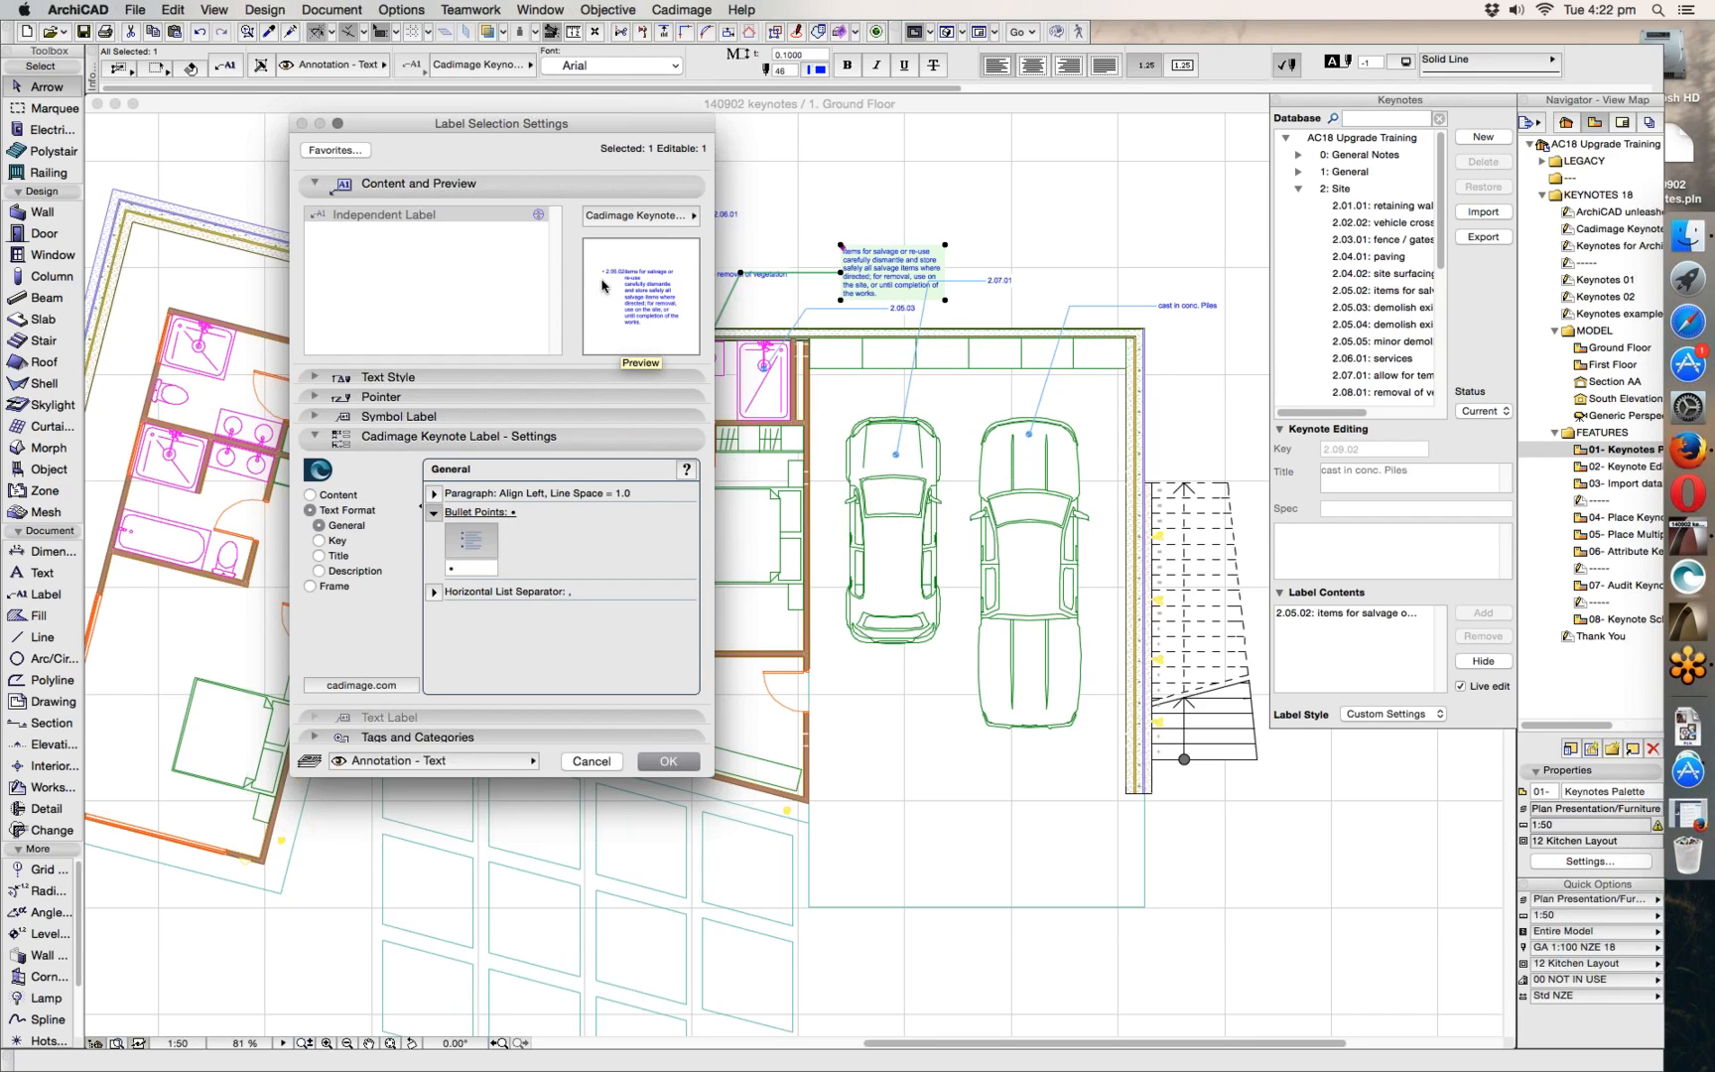
{"action": "left_click", "coordinate": [474, 543]}
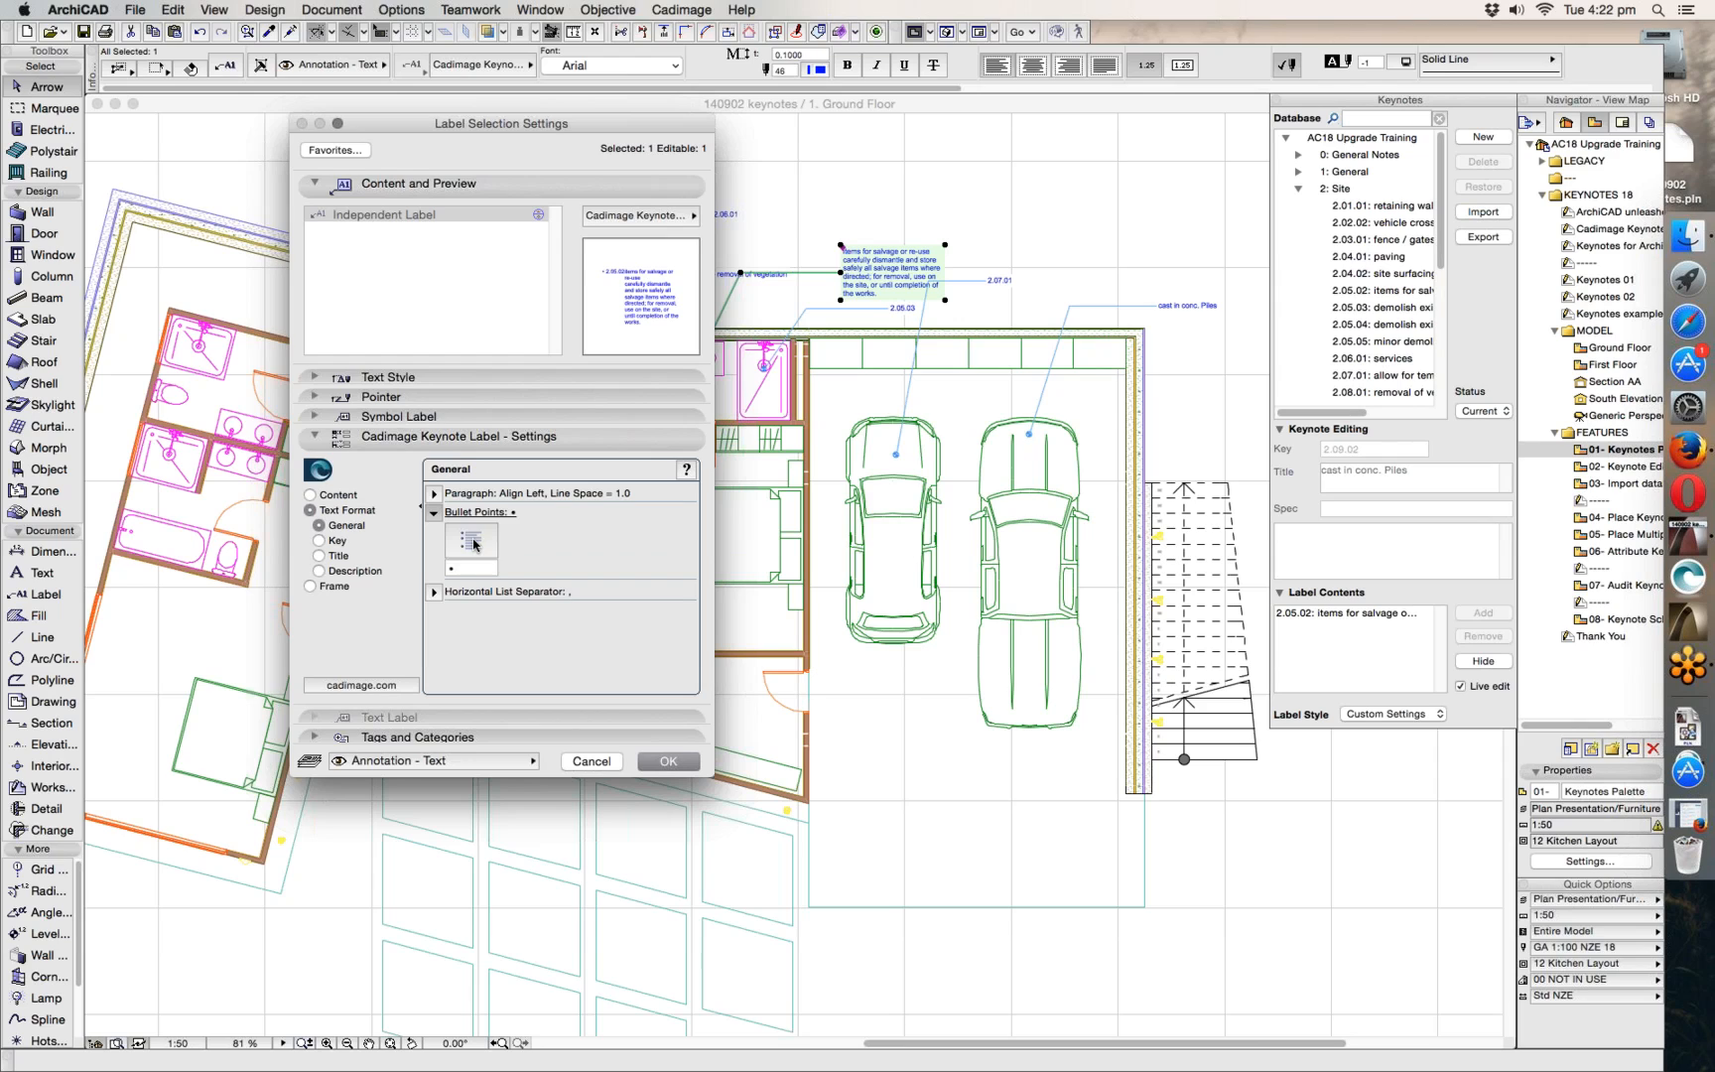
{"action": "left_click", "coordinate": [435, 592]}
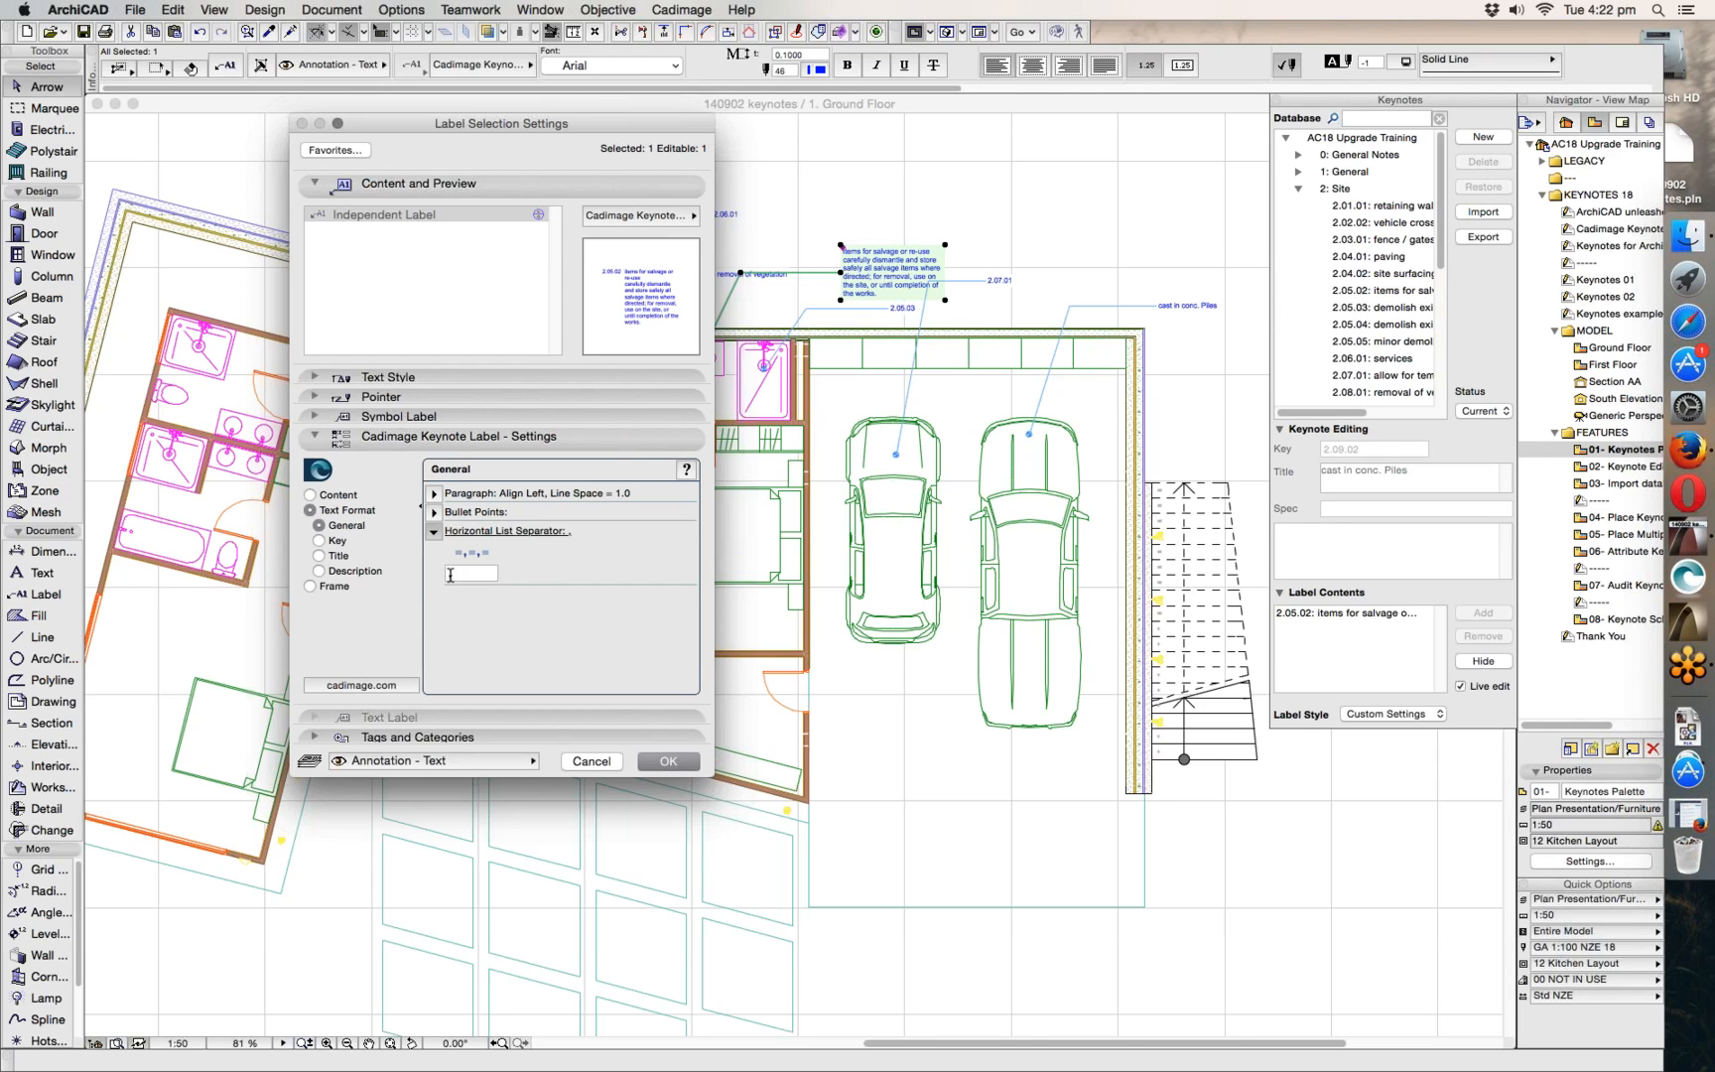
- Make the label's Key text bold and its Title text italic with a black pen
{"action": "left_click", "coordinate": [318, 541]}
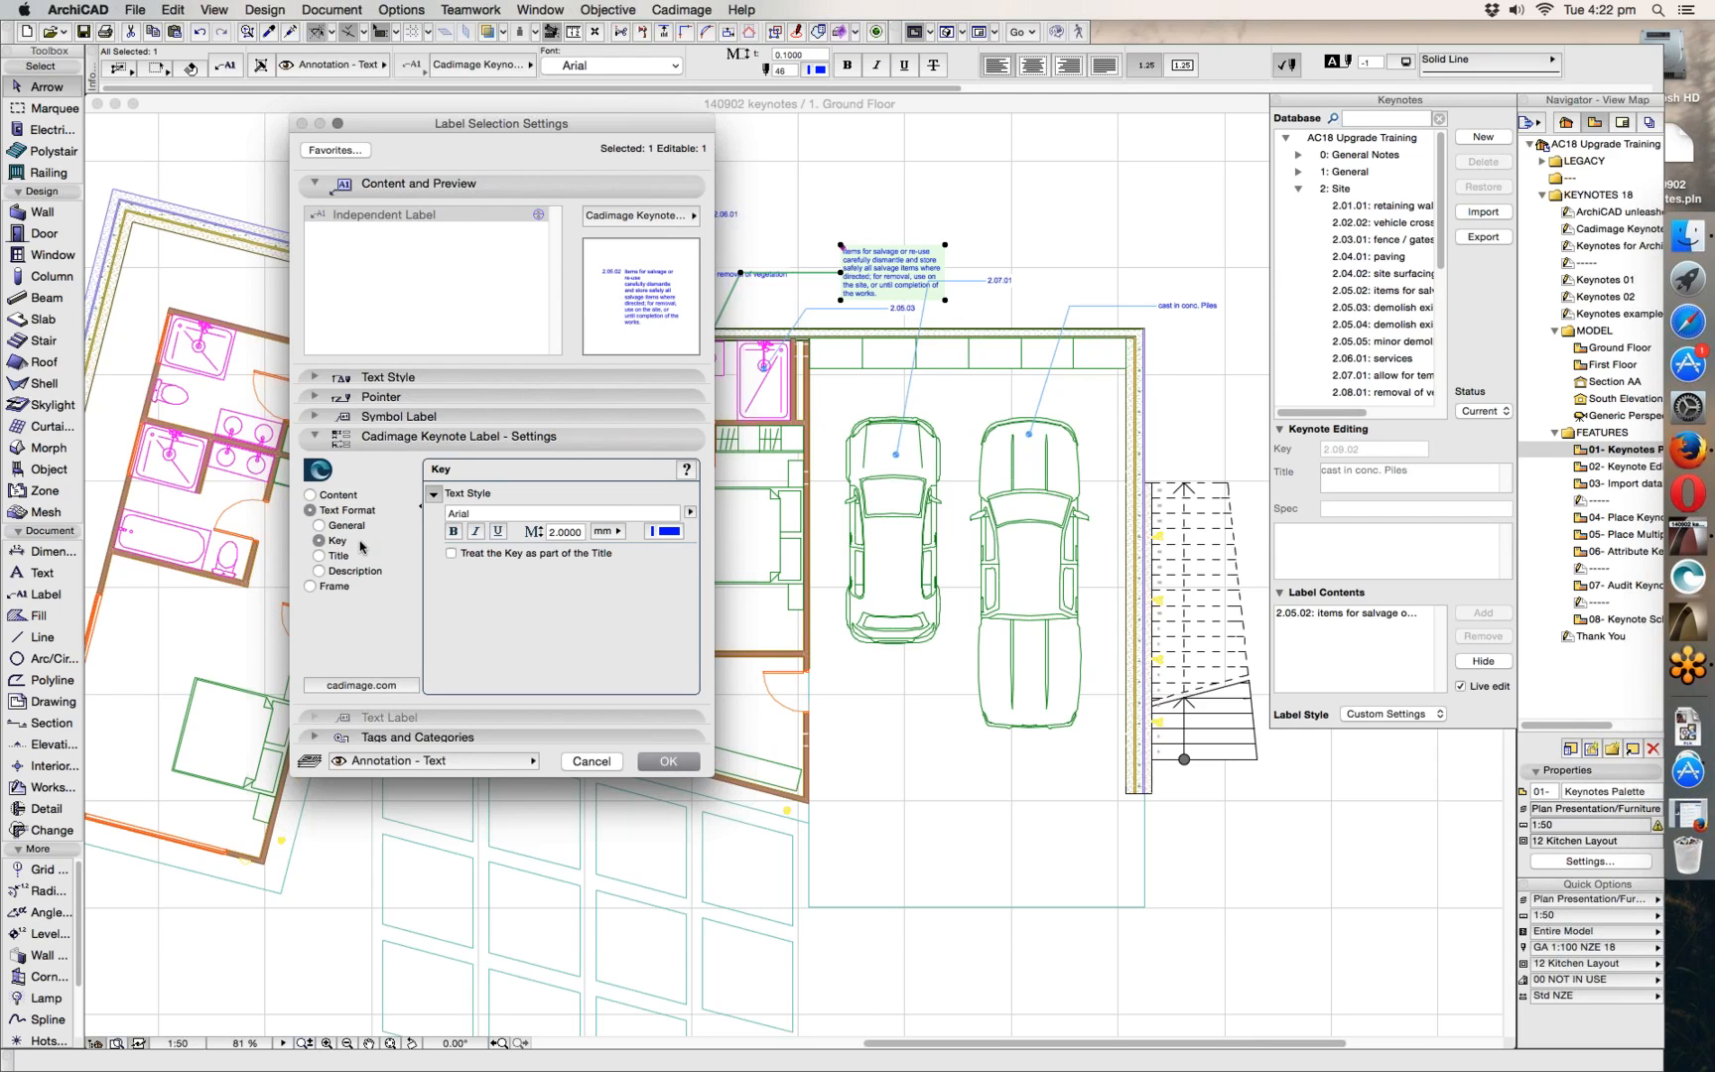
{"action": "left_click", "coordinate": [452, 533]}
{"action": "left_click", "coordinate": [320, 556]}
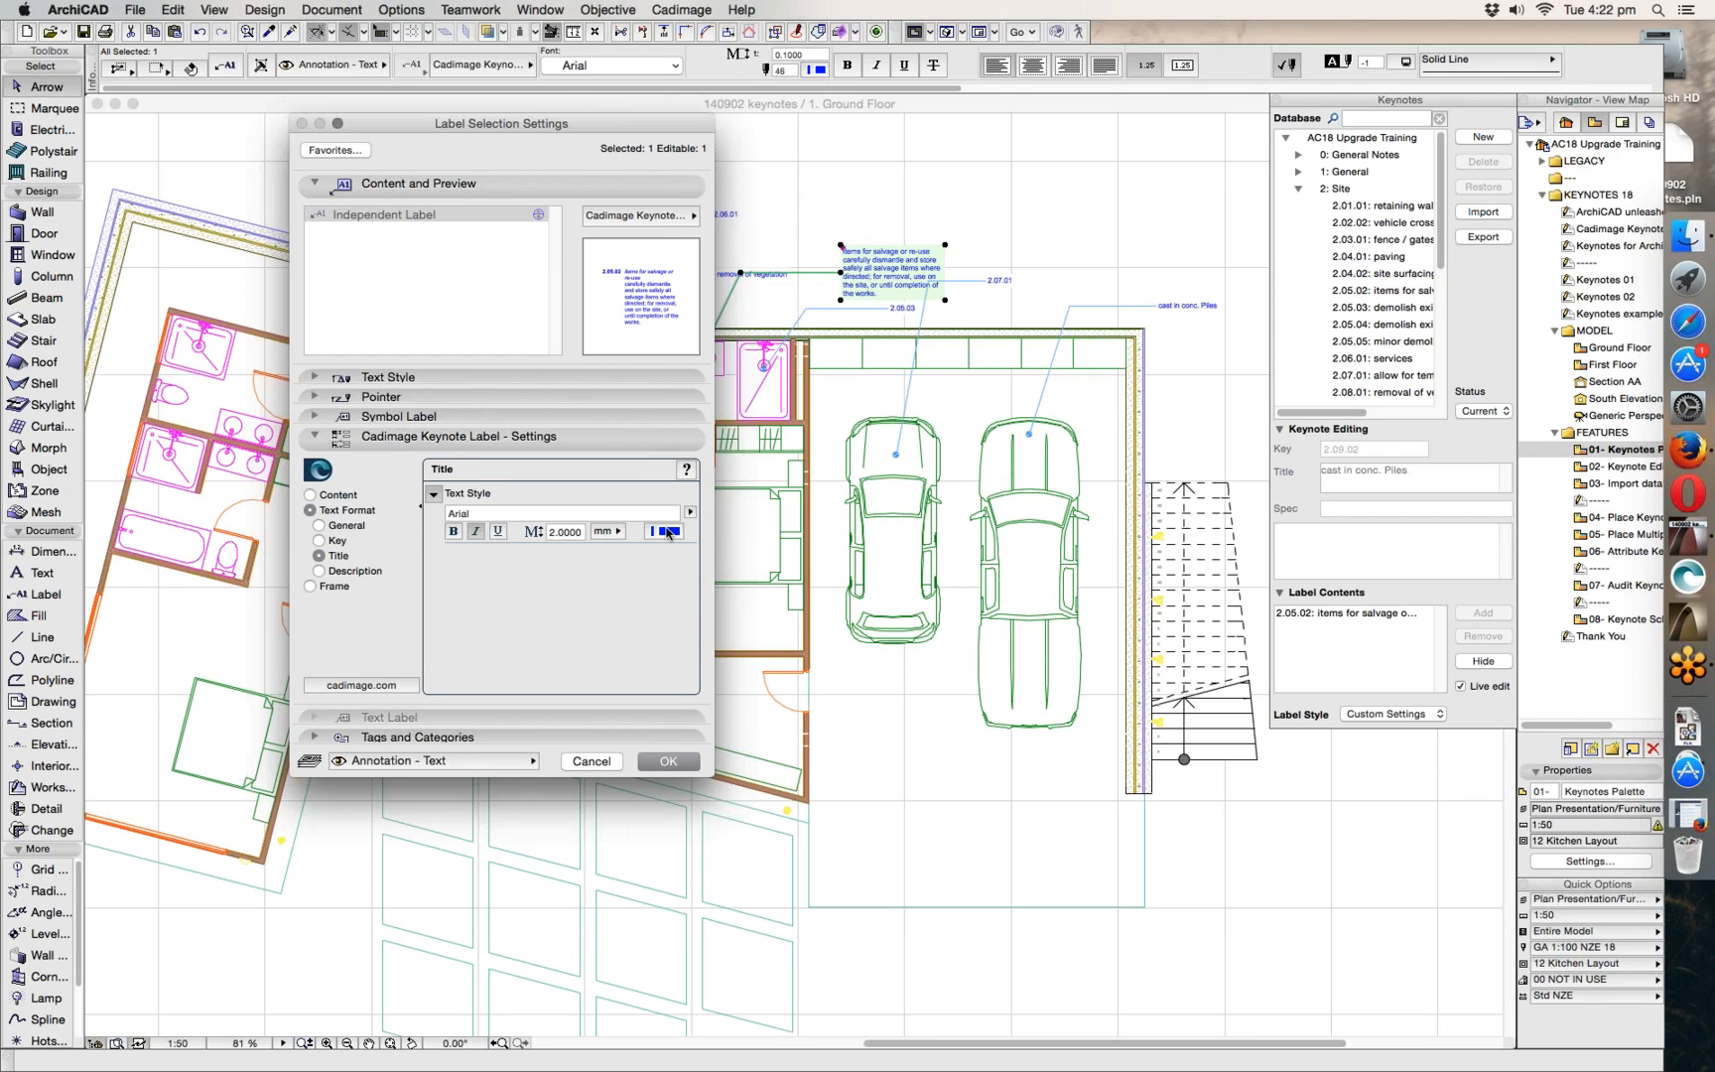
{"action": "left_click", "coordinate": [668, 533]}
{"action": "left_click", "coordinate": [685, 536]}
- Set the label's Description text to a light blue pen
{"action": "left_click", "coordinate": [320, 572]}
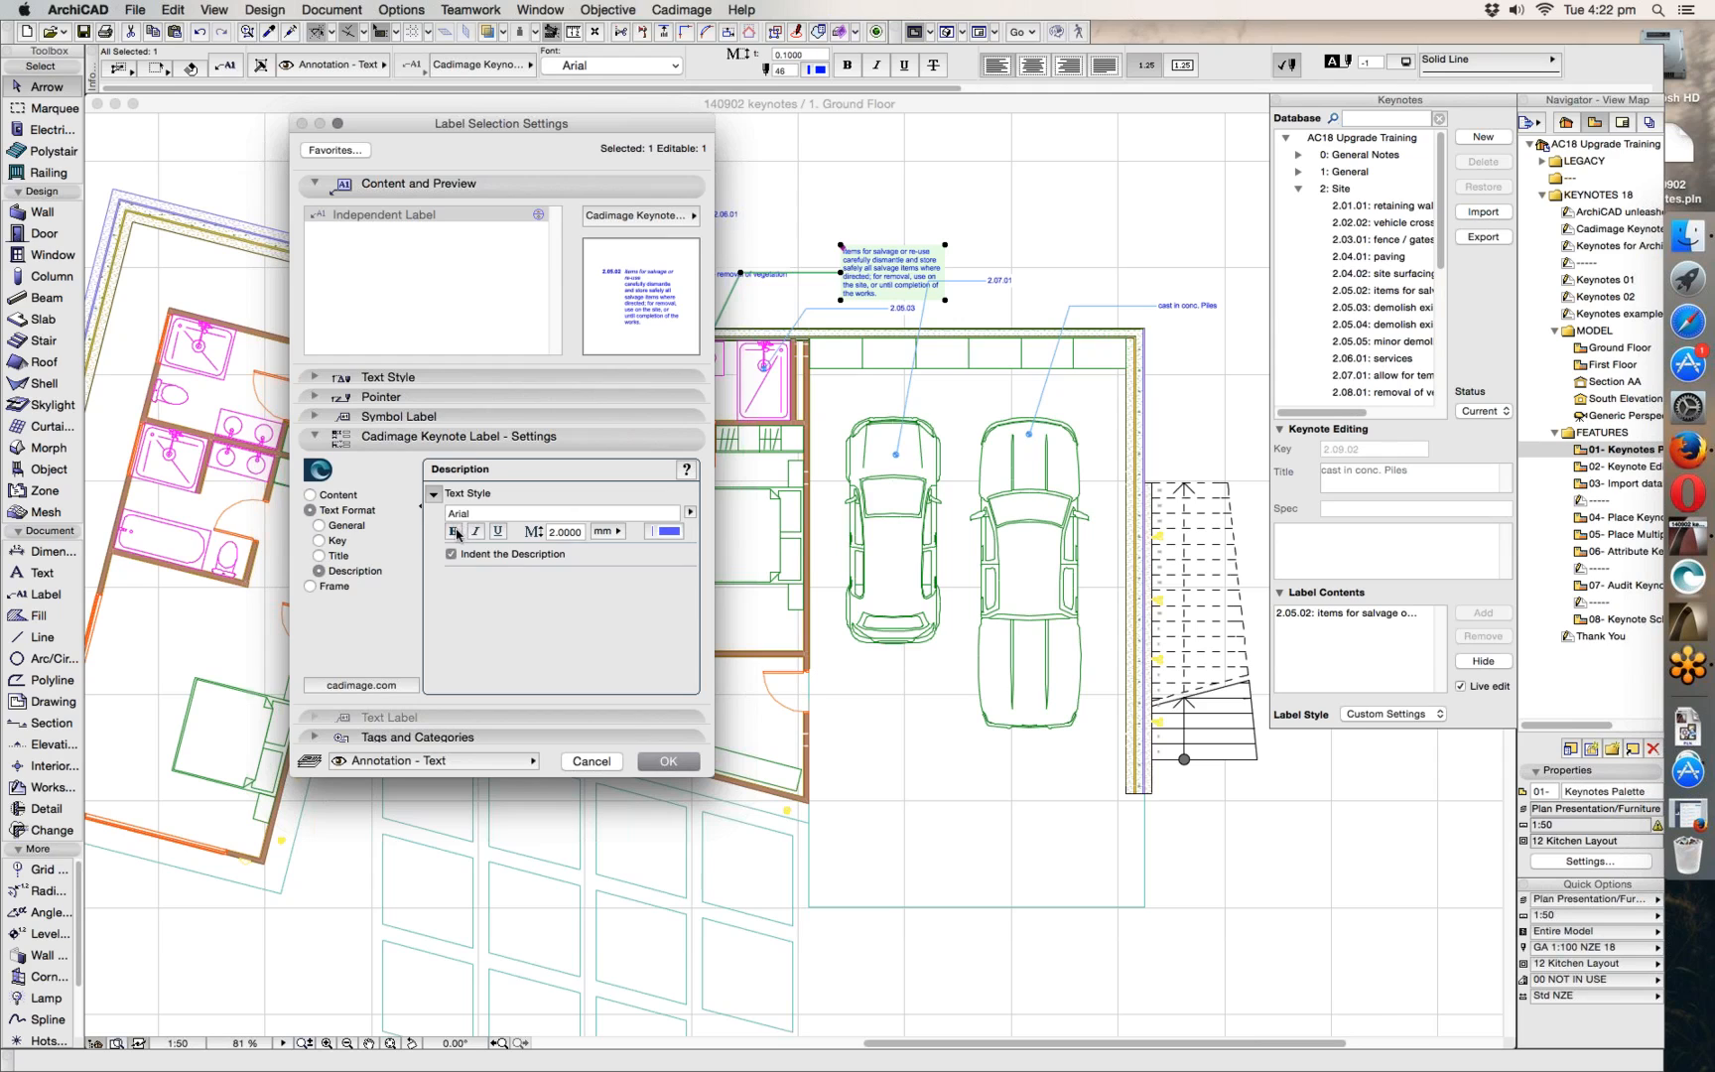
{"action": "left_click", "coordinate": [681, 532]}
{"action": "left_click", "coordinate": [763, 596]}
- Give the label a Vertical Edges frame, turn on Use symbol color and apply the settings
{"action": "left_click", "coordinate": [309, 586]}
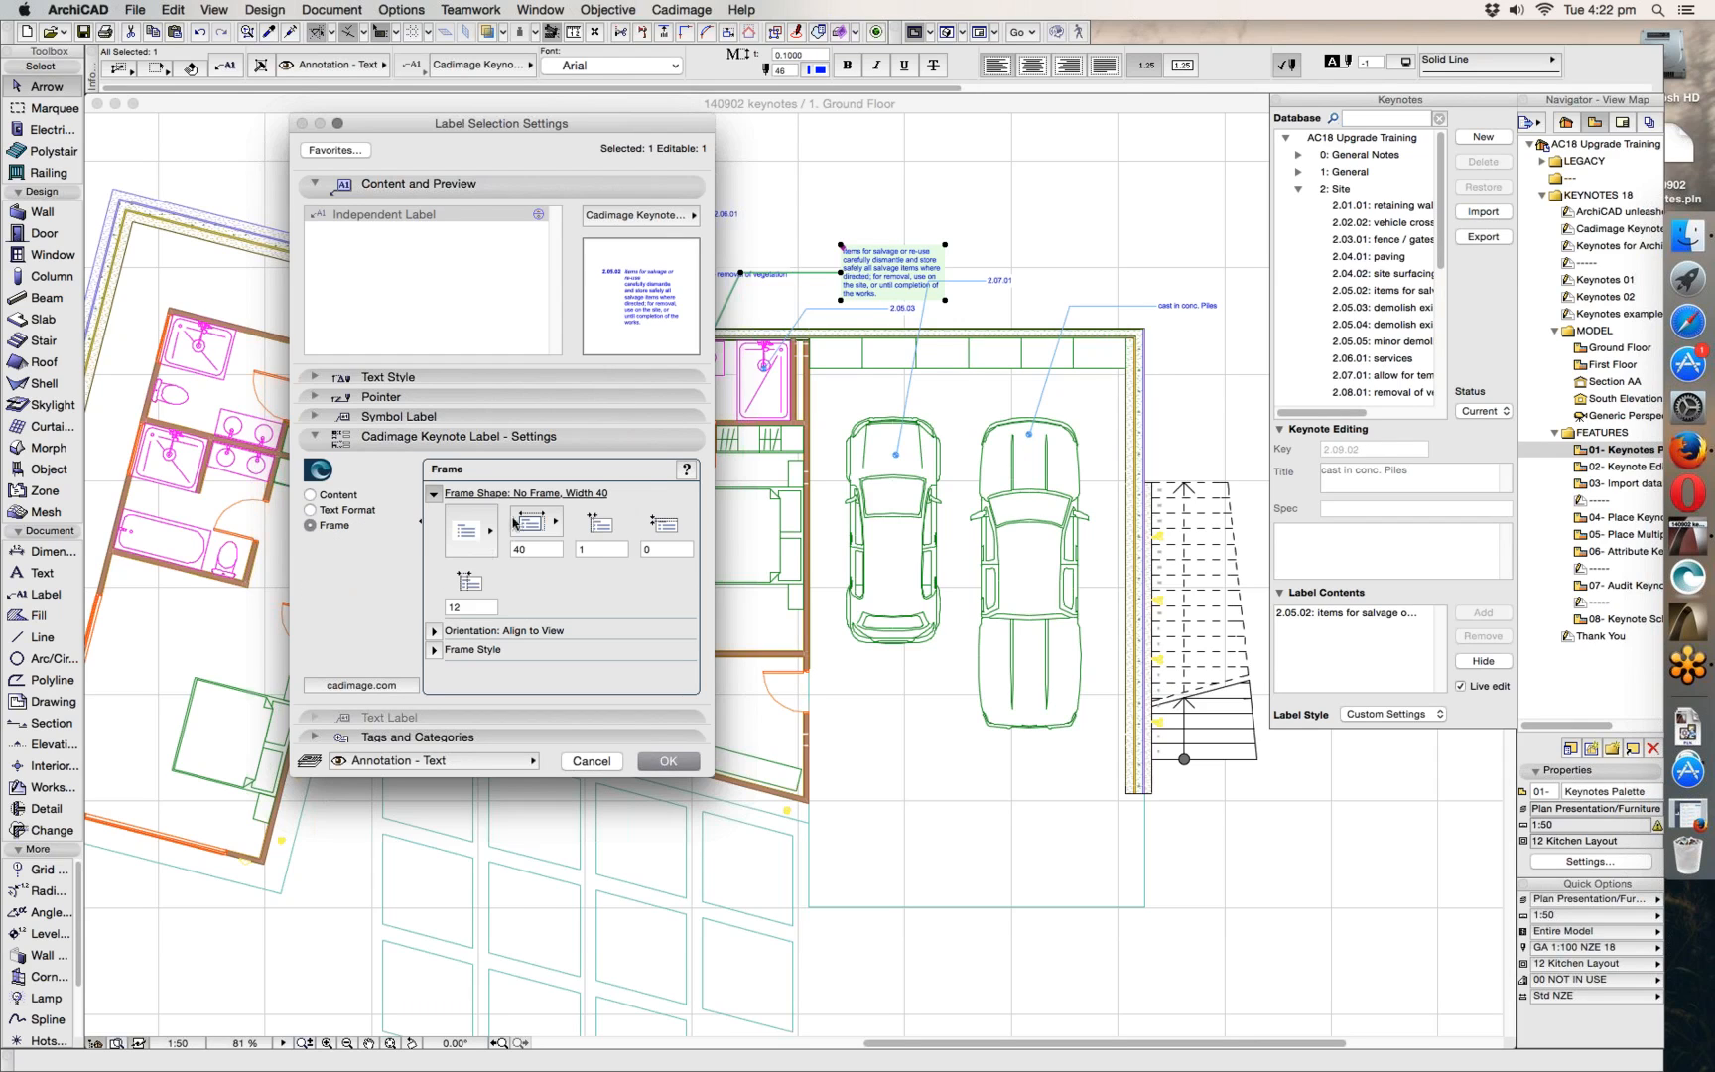
{"action": "left_click", "coordinate": [486, 533]}
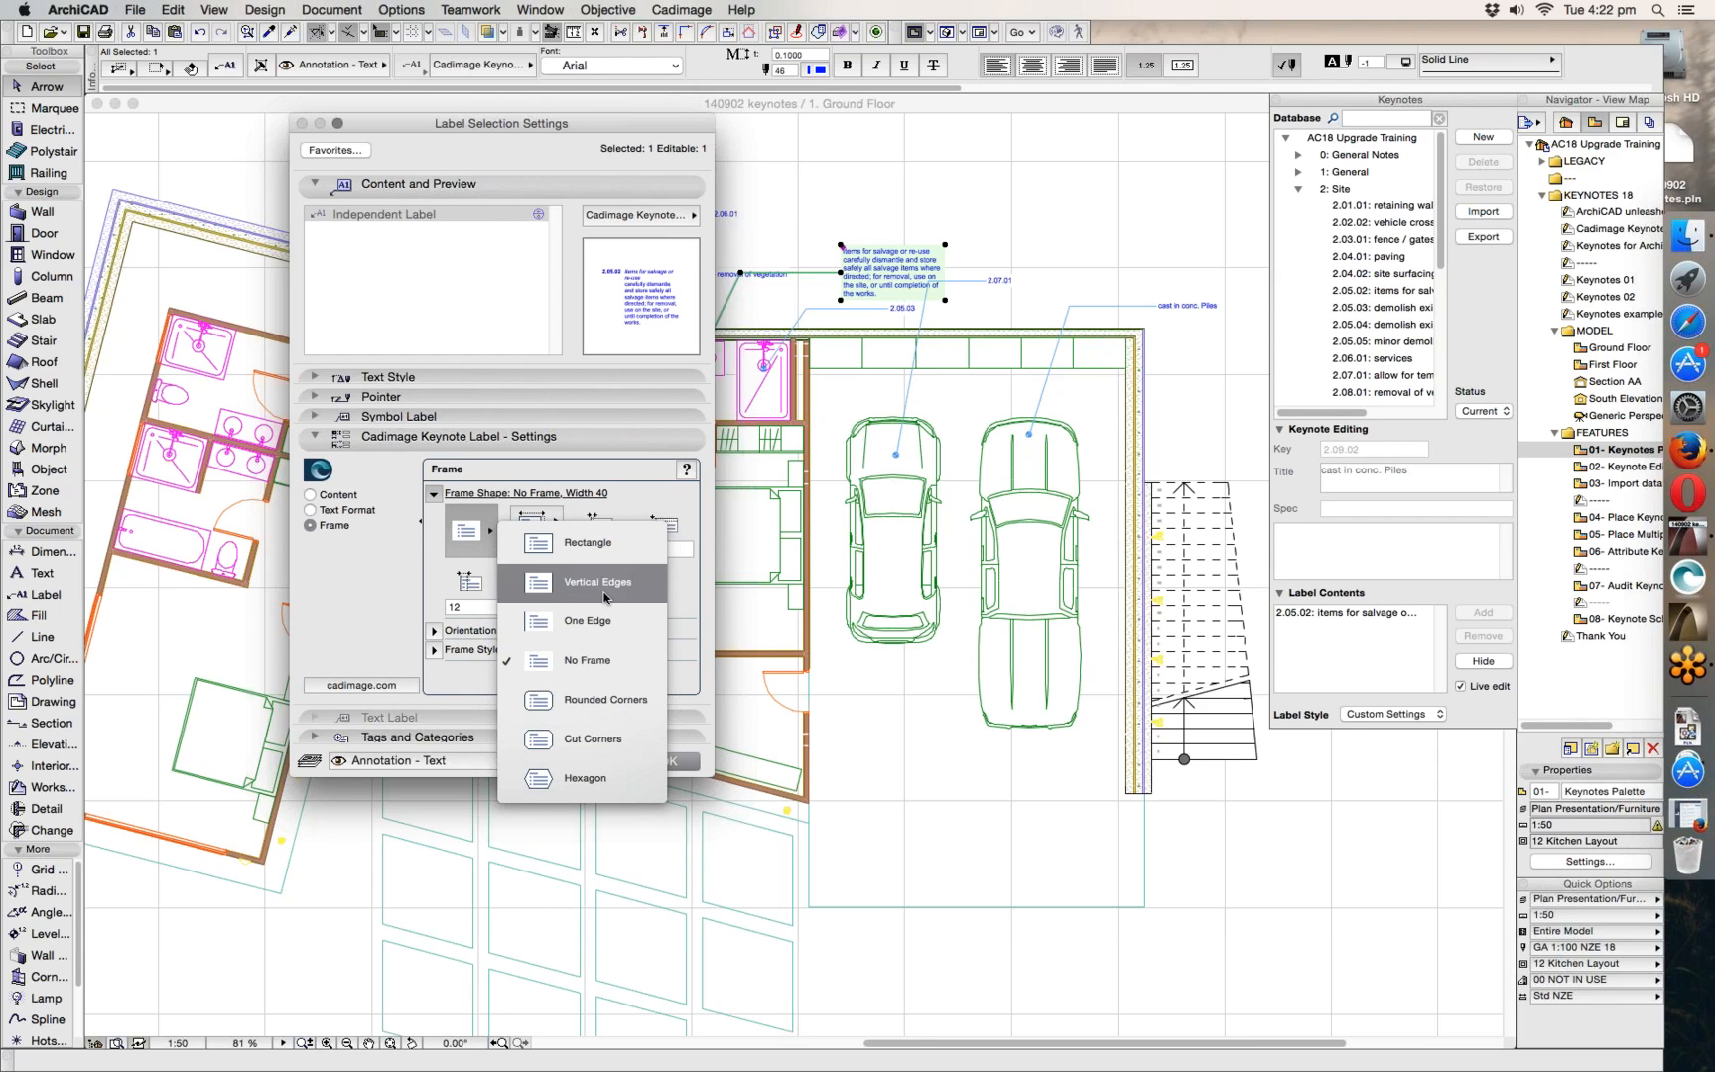
{"action": "left_click", "coordinate": [582, 586]}
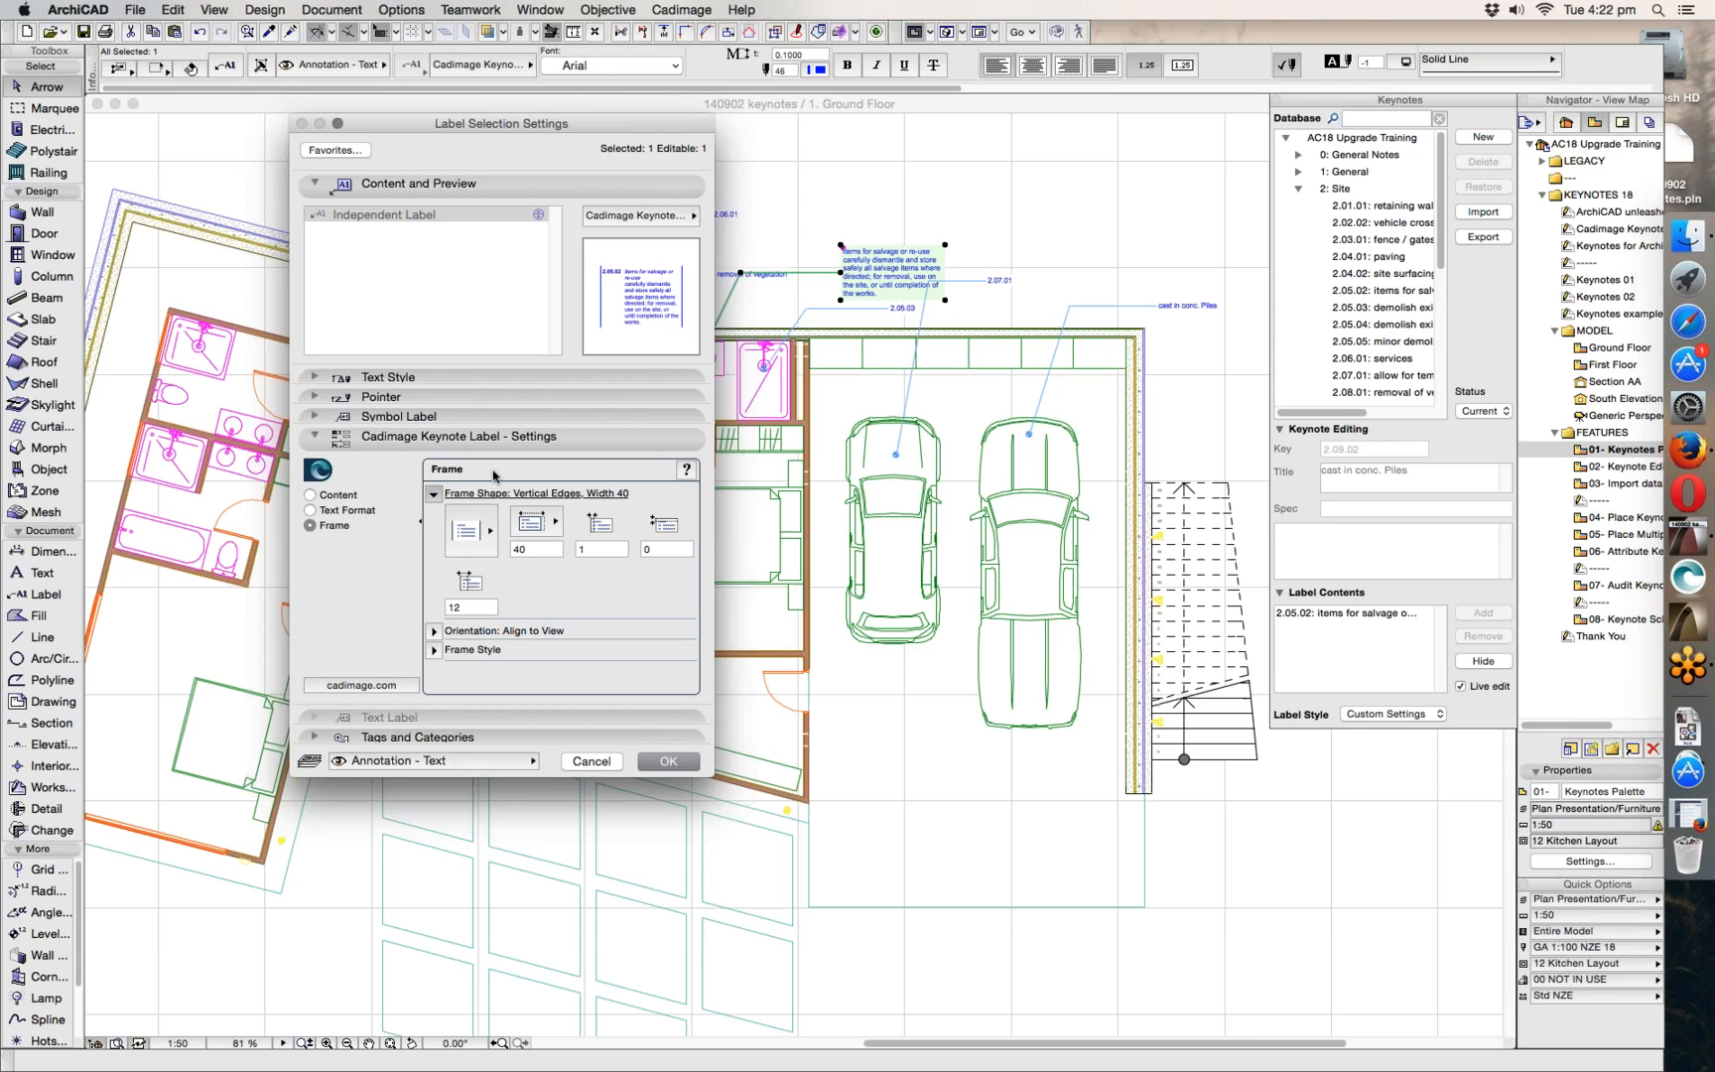
{"action": "left_click", "coordinate": [385, 421]}
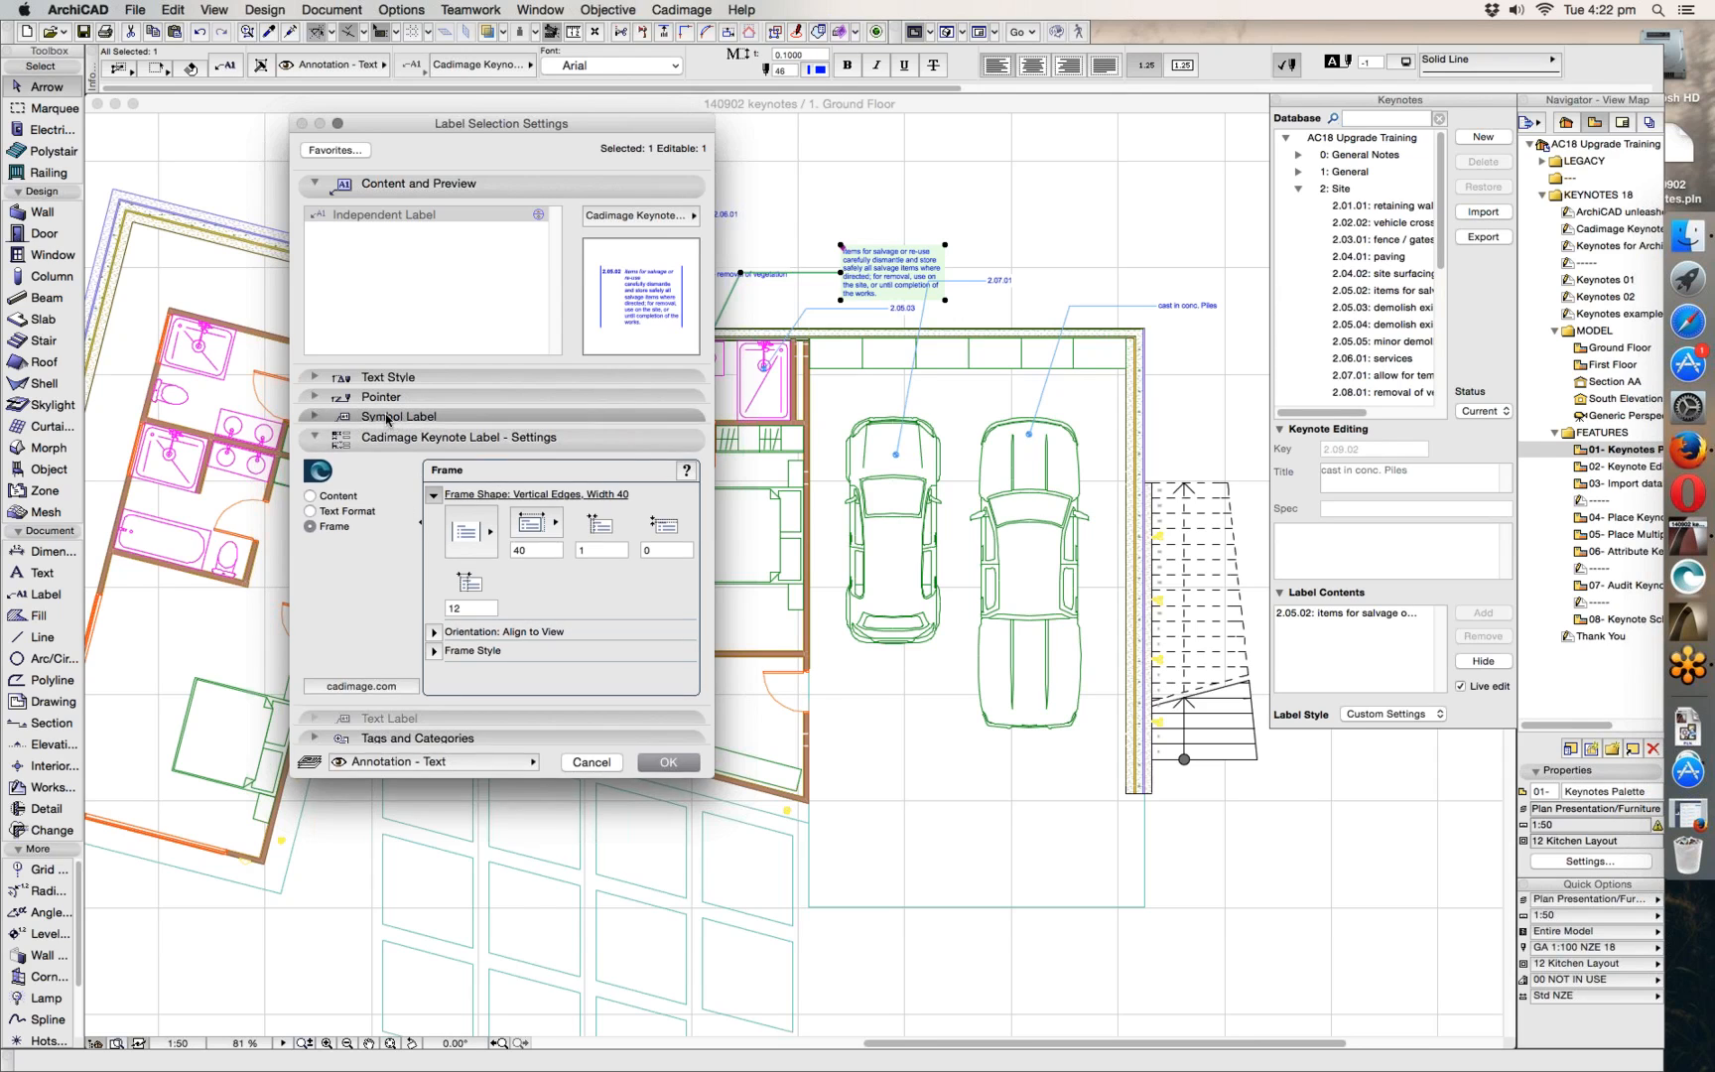
{"action": "left_click", "coordinate": [566, 570]}
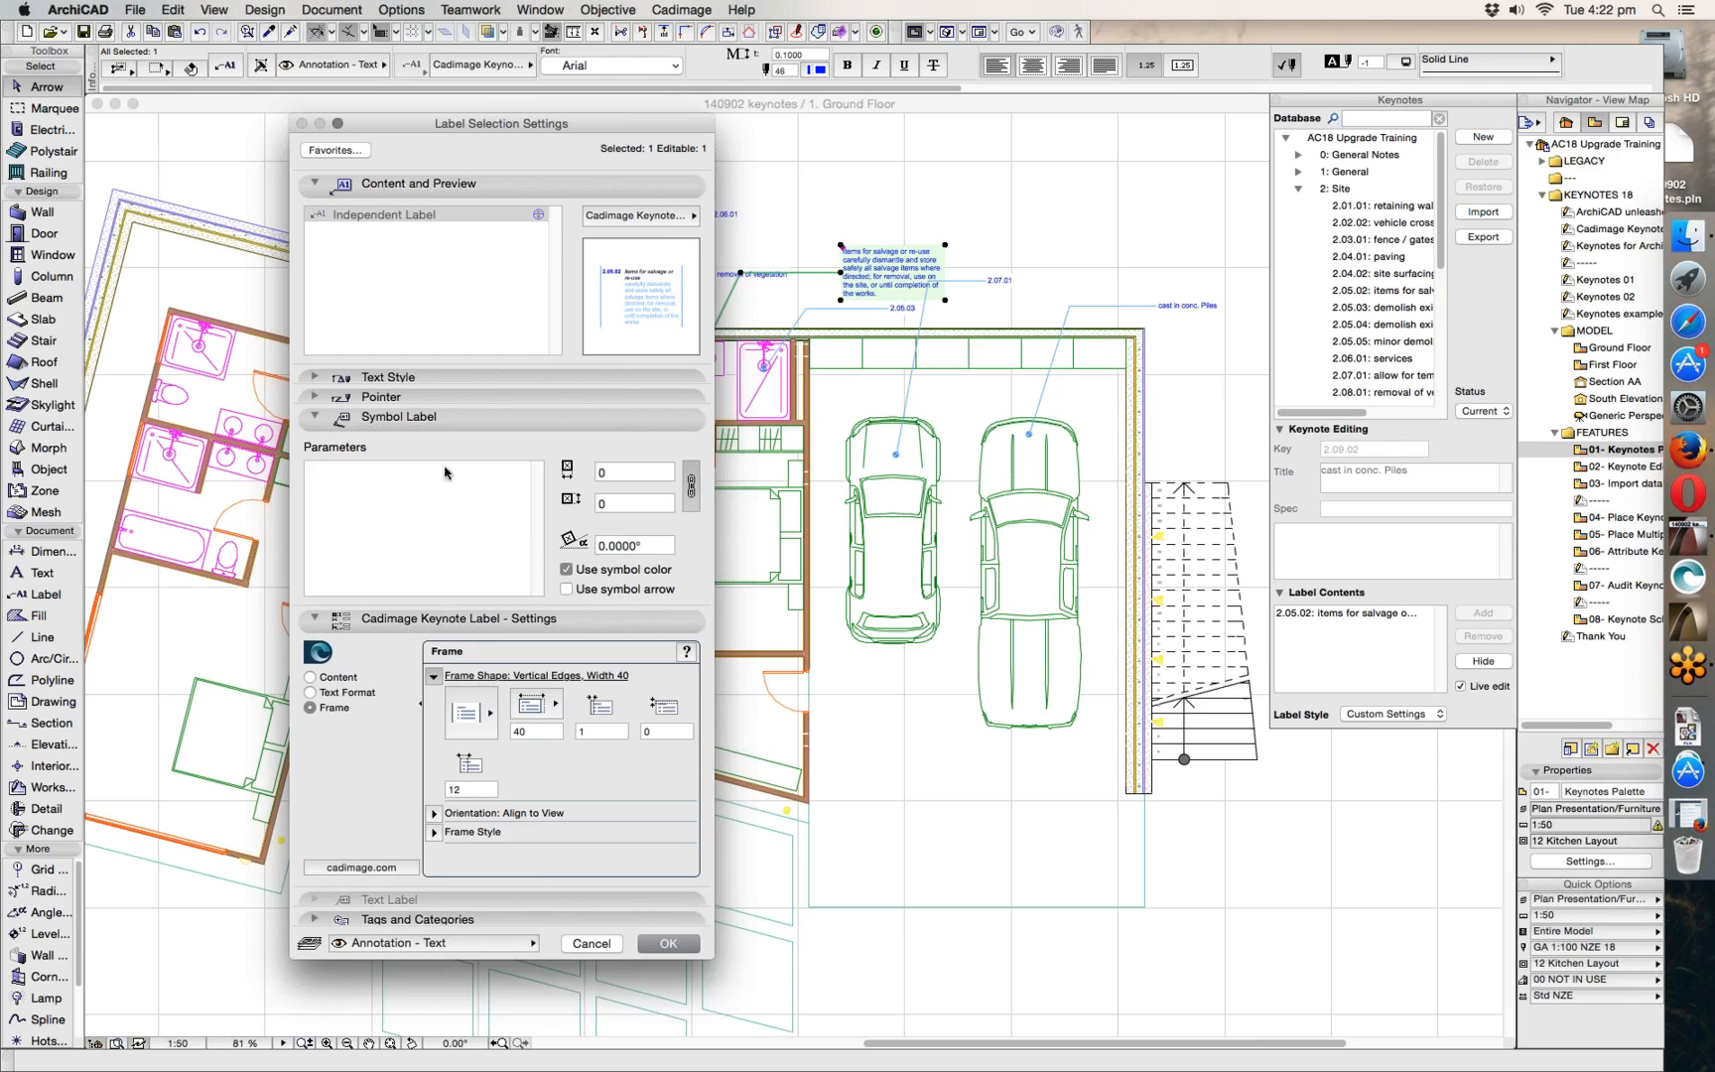
{"action": "left_click", "coordinate": [398, 417]}
{"action": "left_click", "coordinate": [310, 509]}
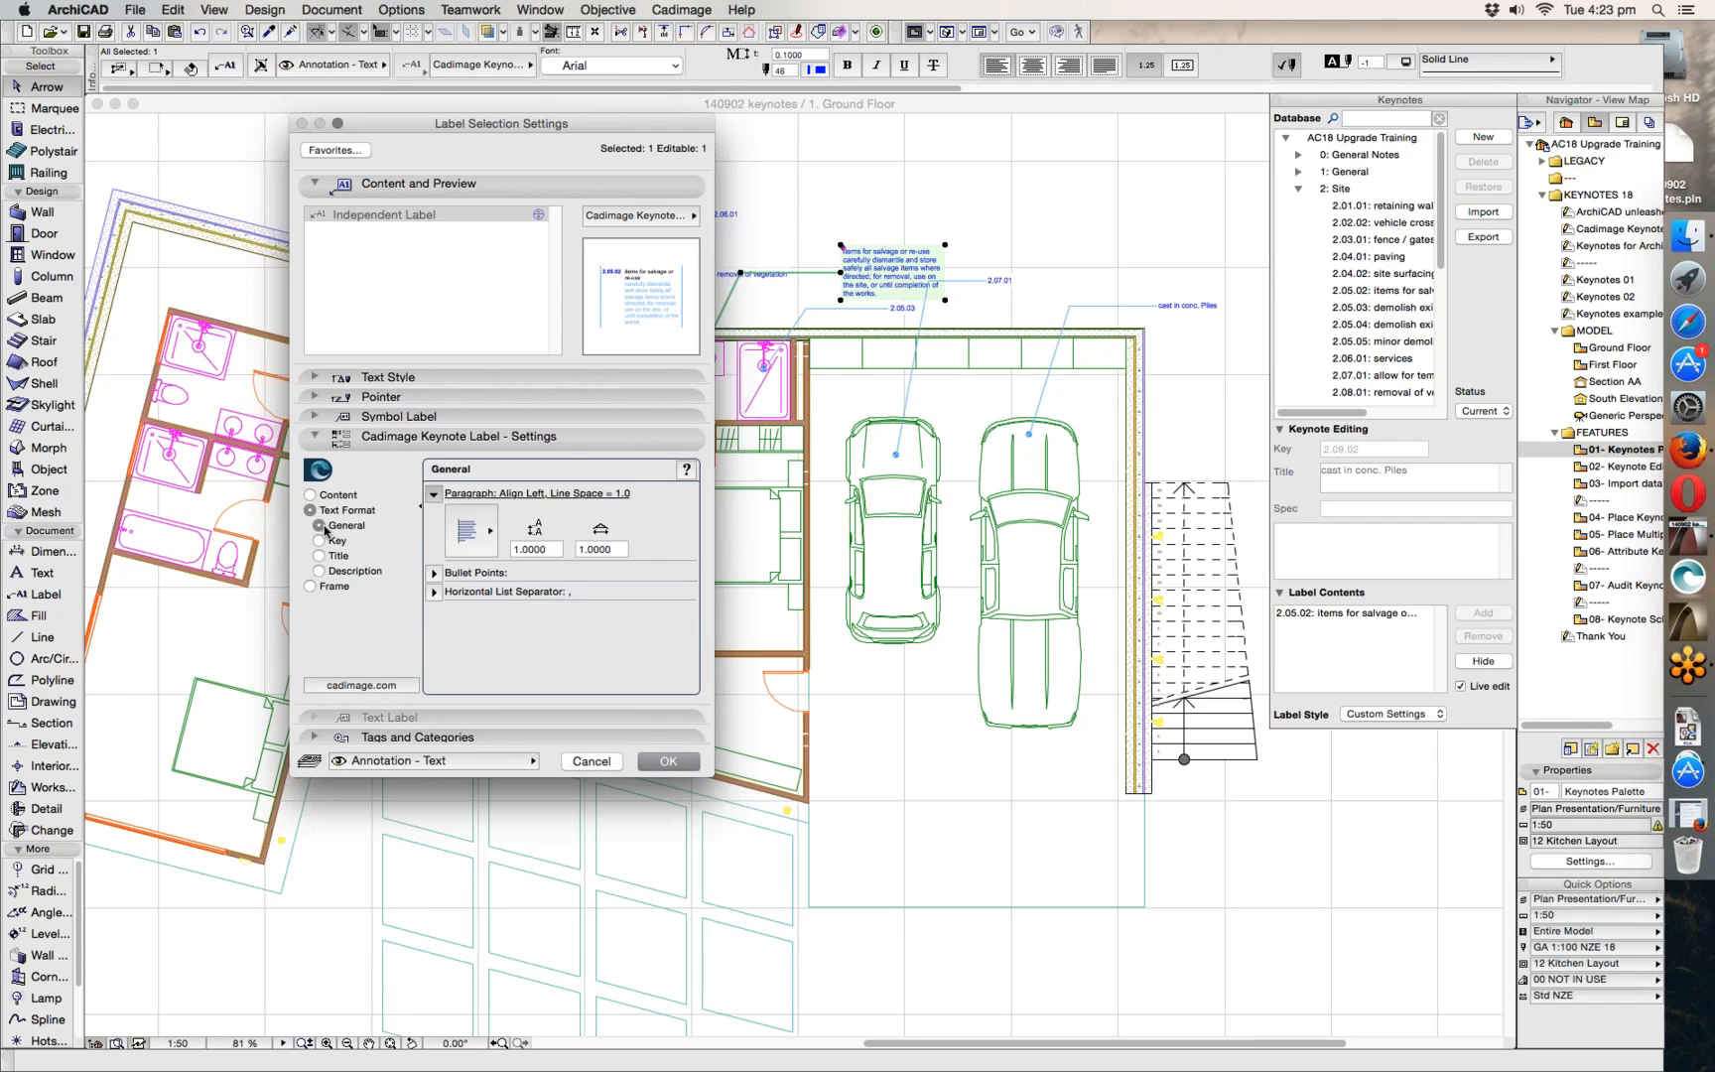
{"action": "left_click", "coordinate": [665, 761]}
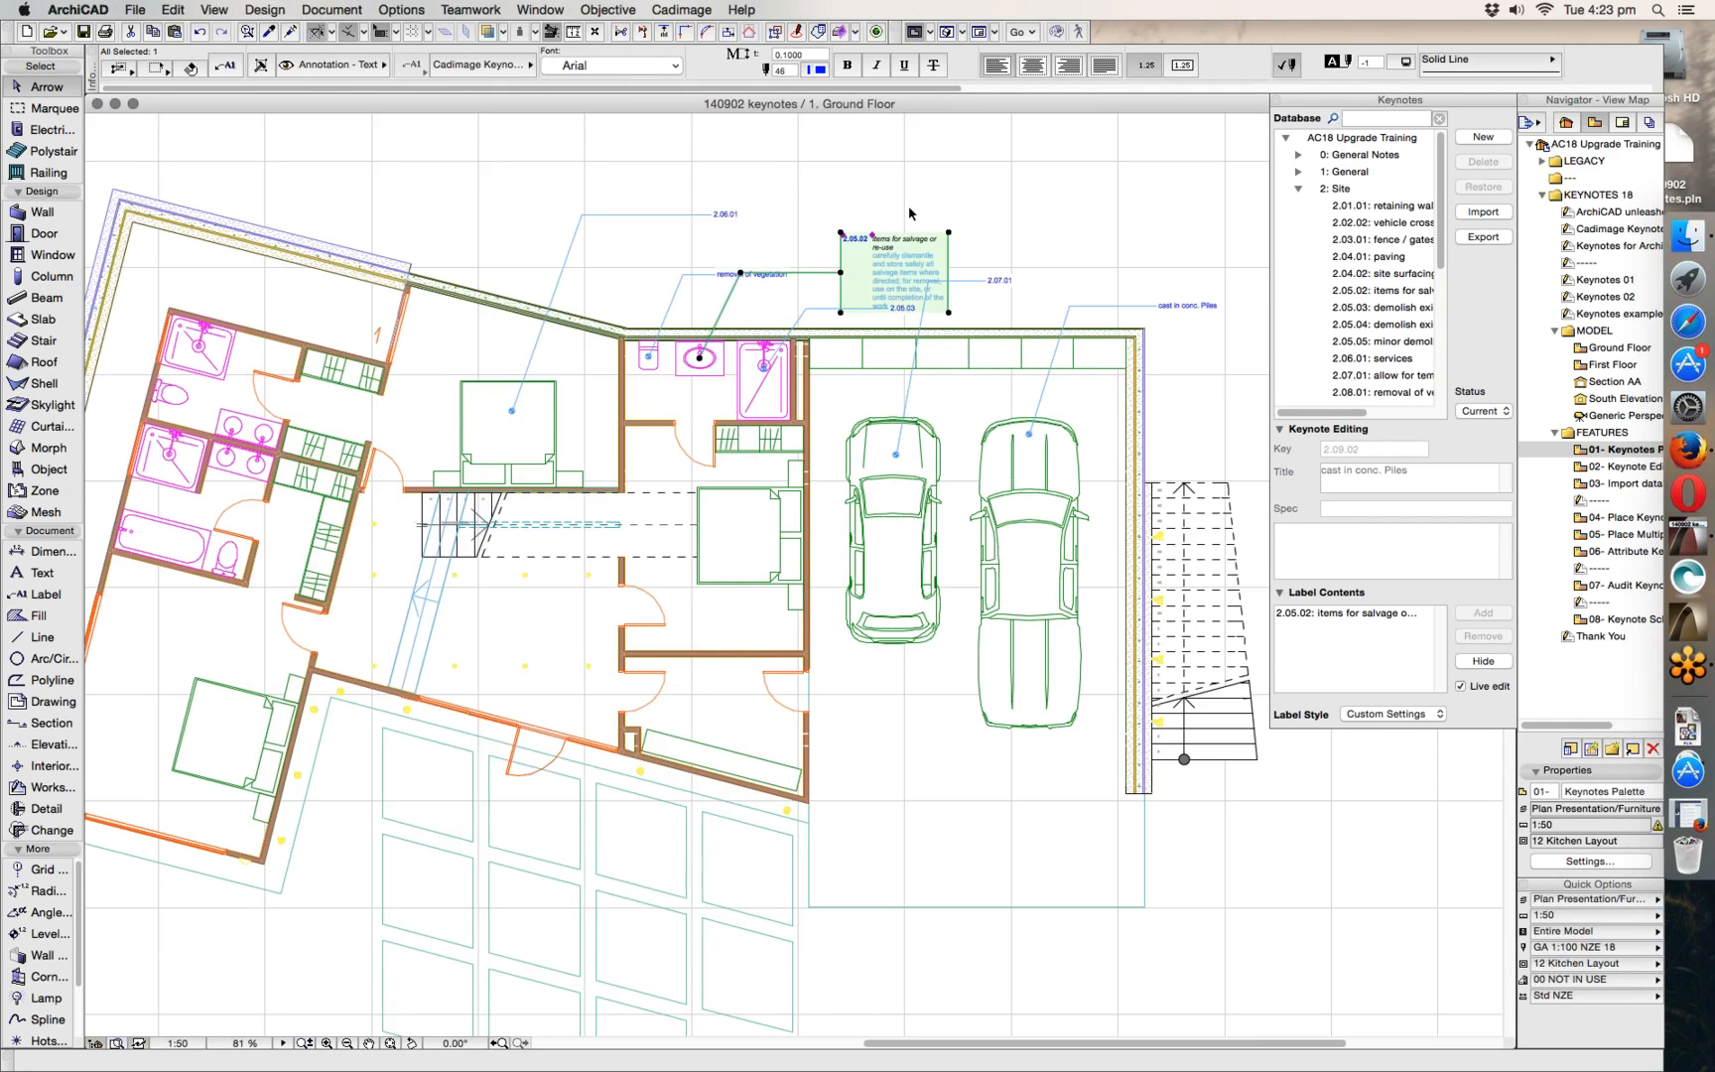
- Move the 2.05.02 label up, clear of the neighbouring 2.05.03 and 2.07.01 labels
{"action": "scroll", "coordinate": [900, 197], "scroll_direction": "up", "scroll_amount": 3}
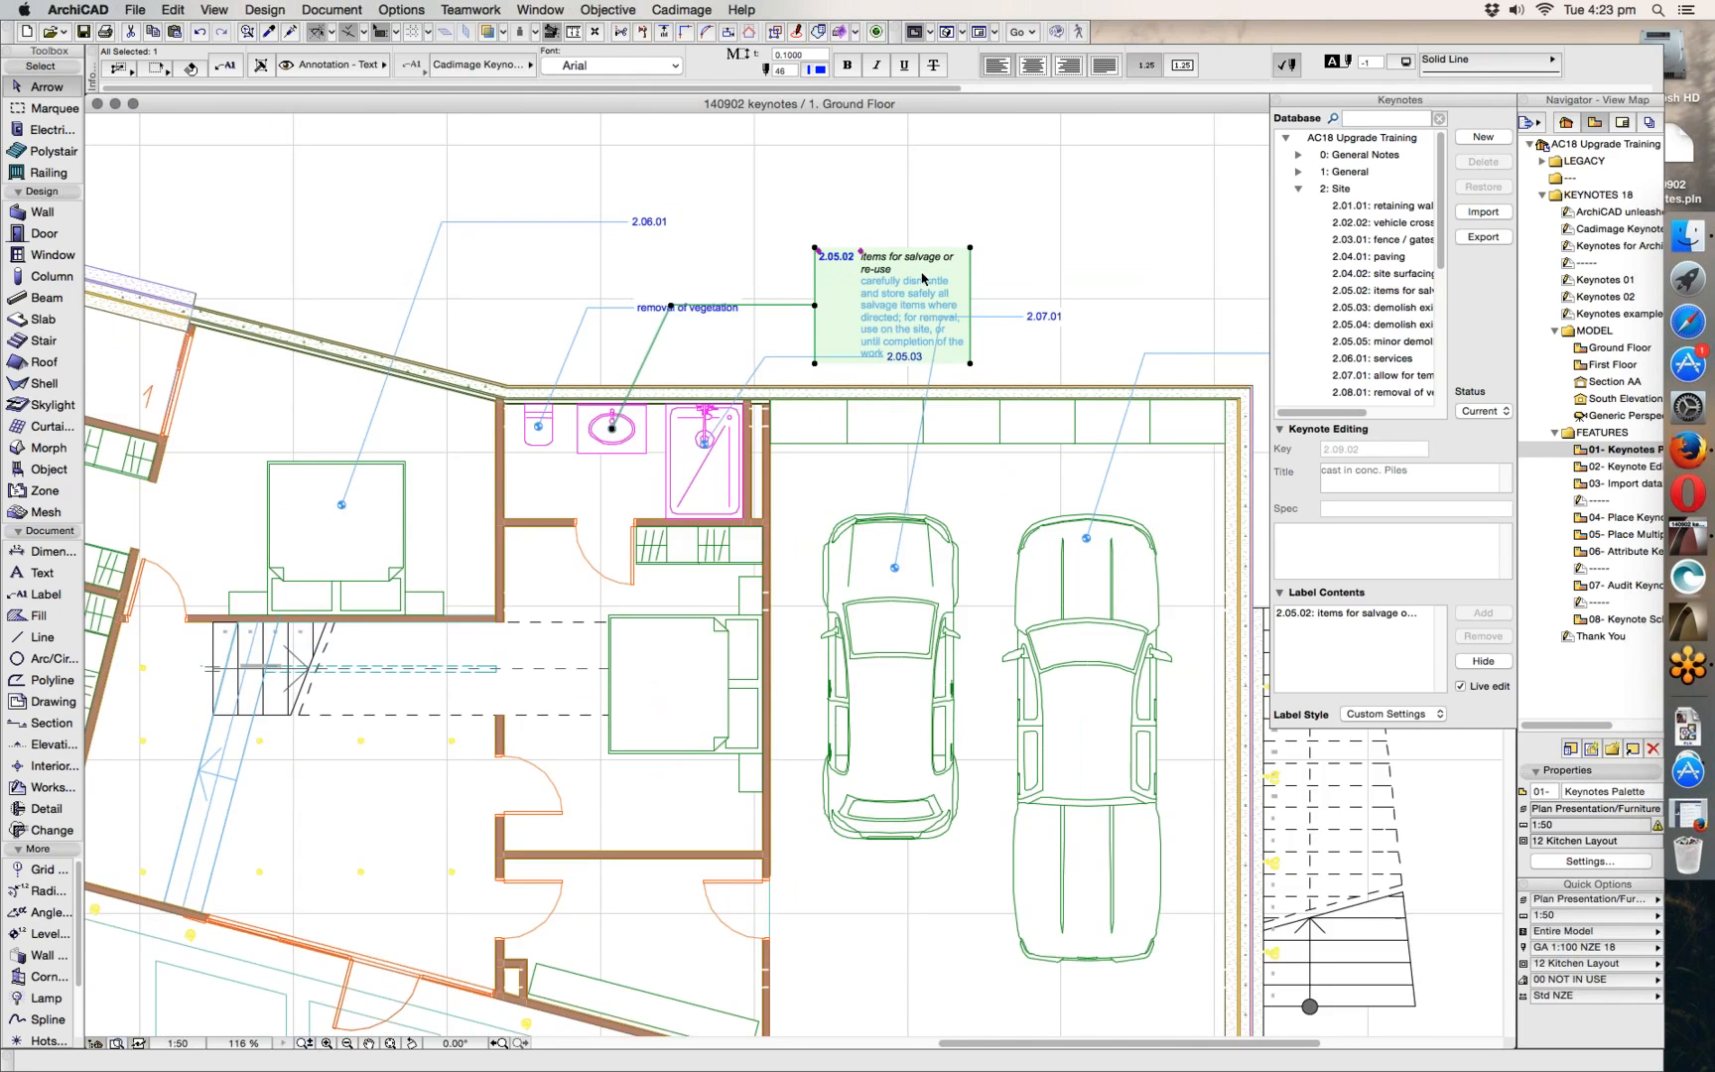
{"action": "scroll", "coordinate": [923, 279], "scroll_direction": "up", "scroll_amount": 2}
{"action": "left_click_drag", "start_coordinate": [886, 309], "coordinate": [836, 224]}
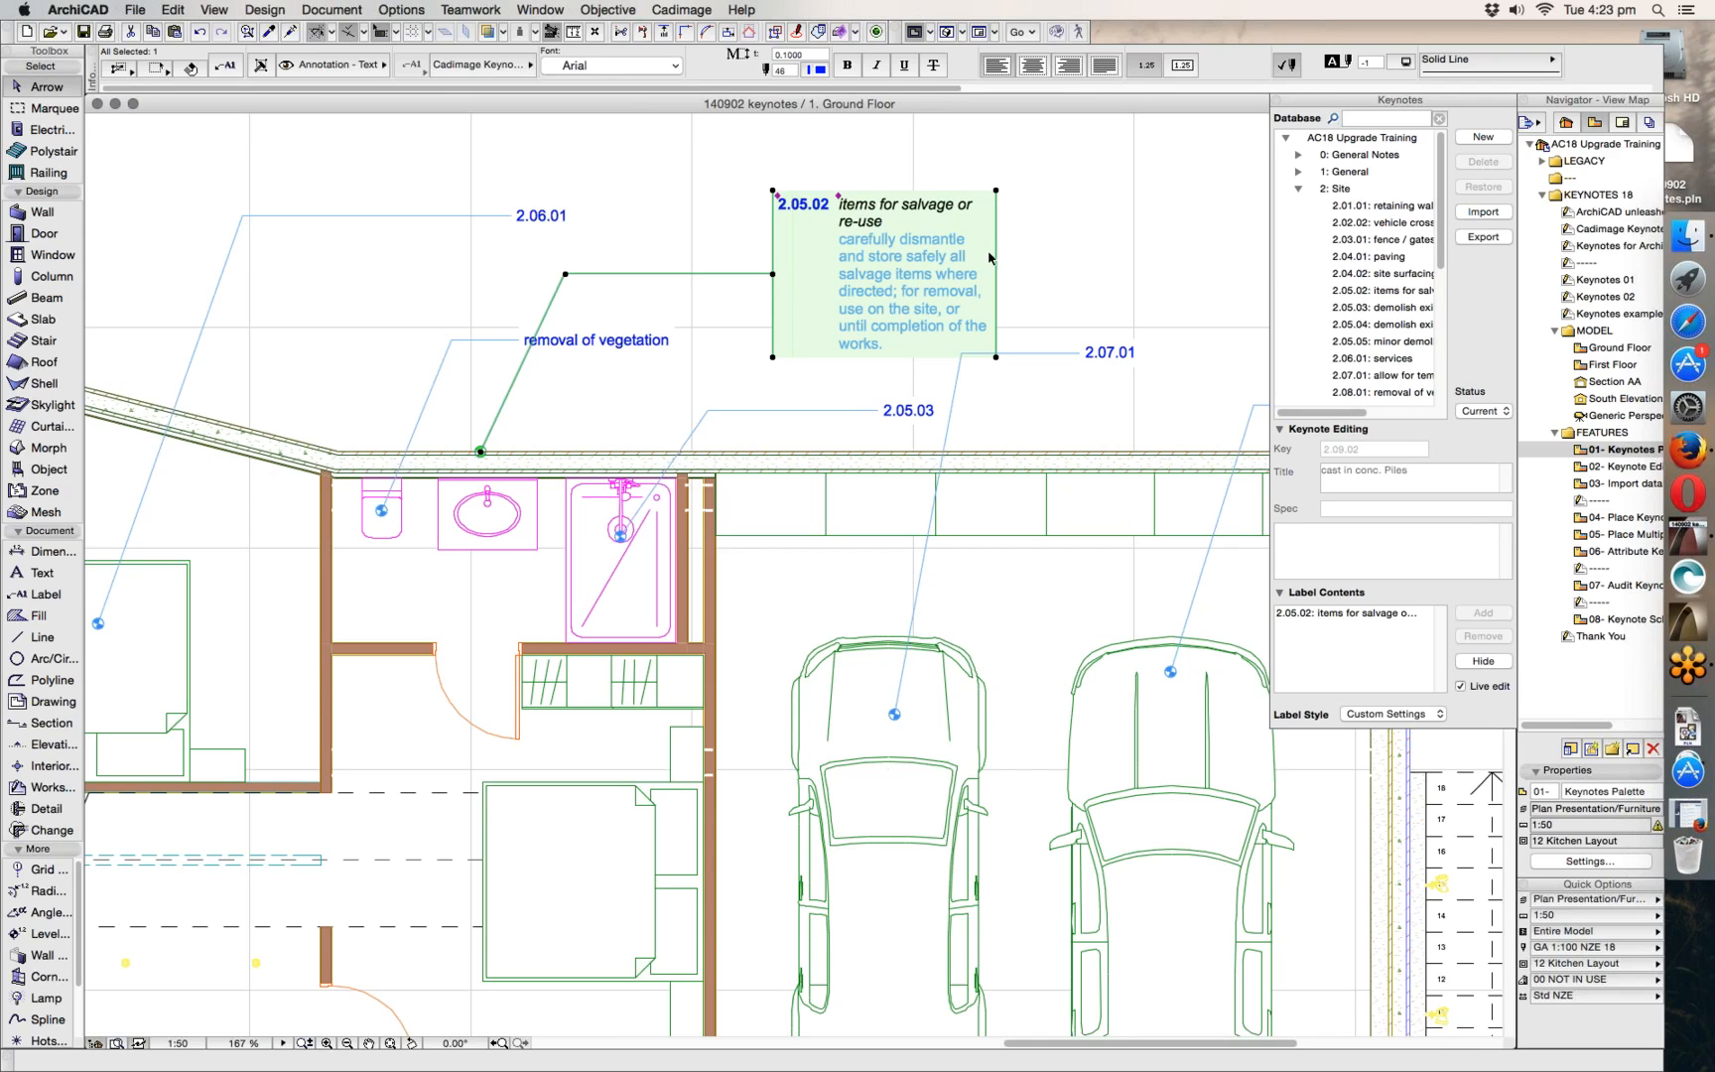
{"action": "key", "text": "Escape"}
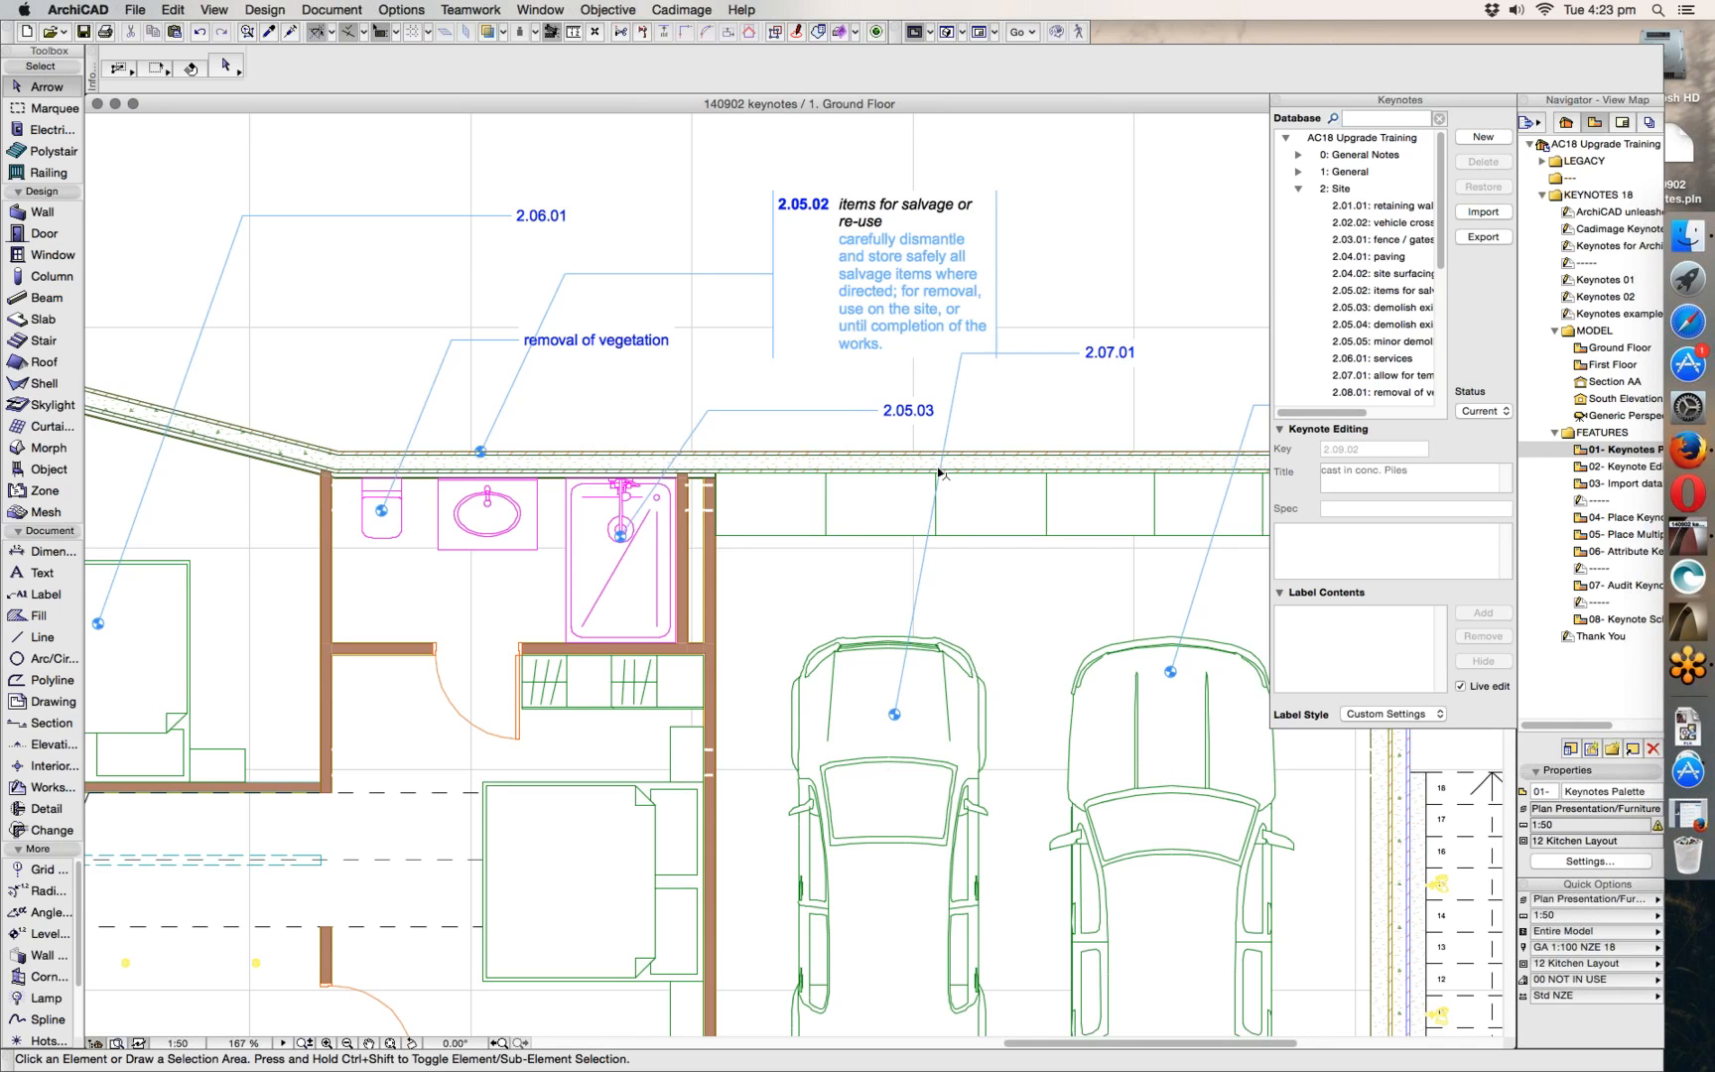
{"action": "middle_click_drag", "start_coordinate": [615, 415], "coordinate": [507, 478]}
{"action": "scroll", "coordinate": [506, 479], "scroll_direction": "right", "scroll_amount": 5}
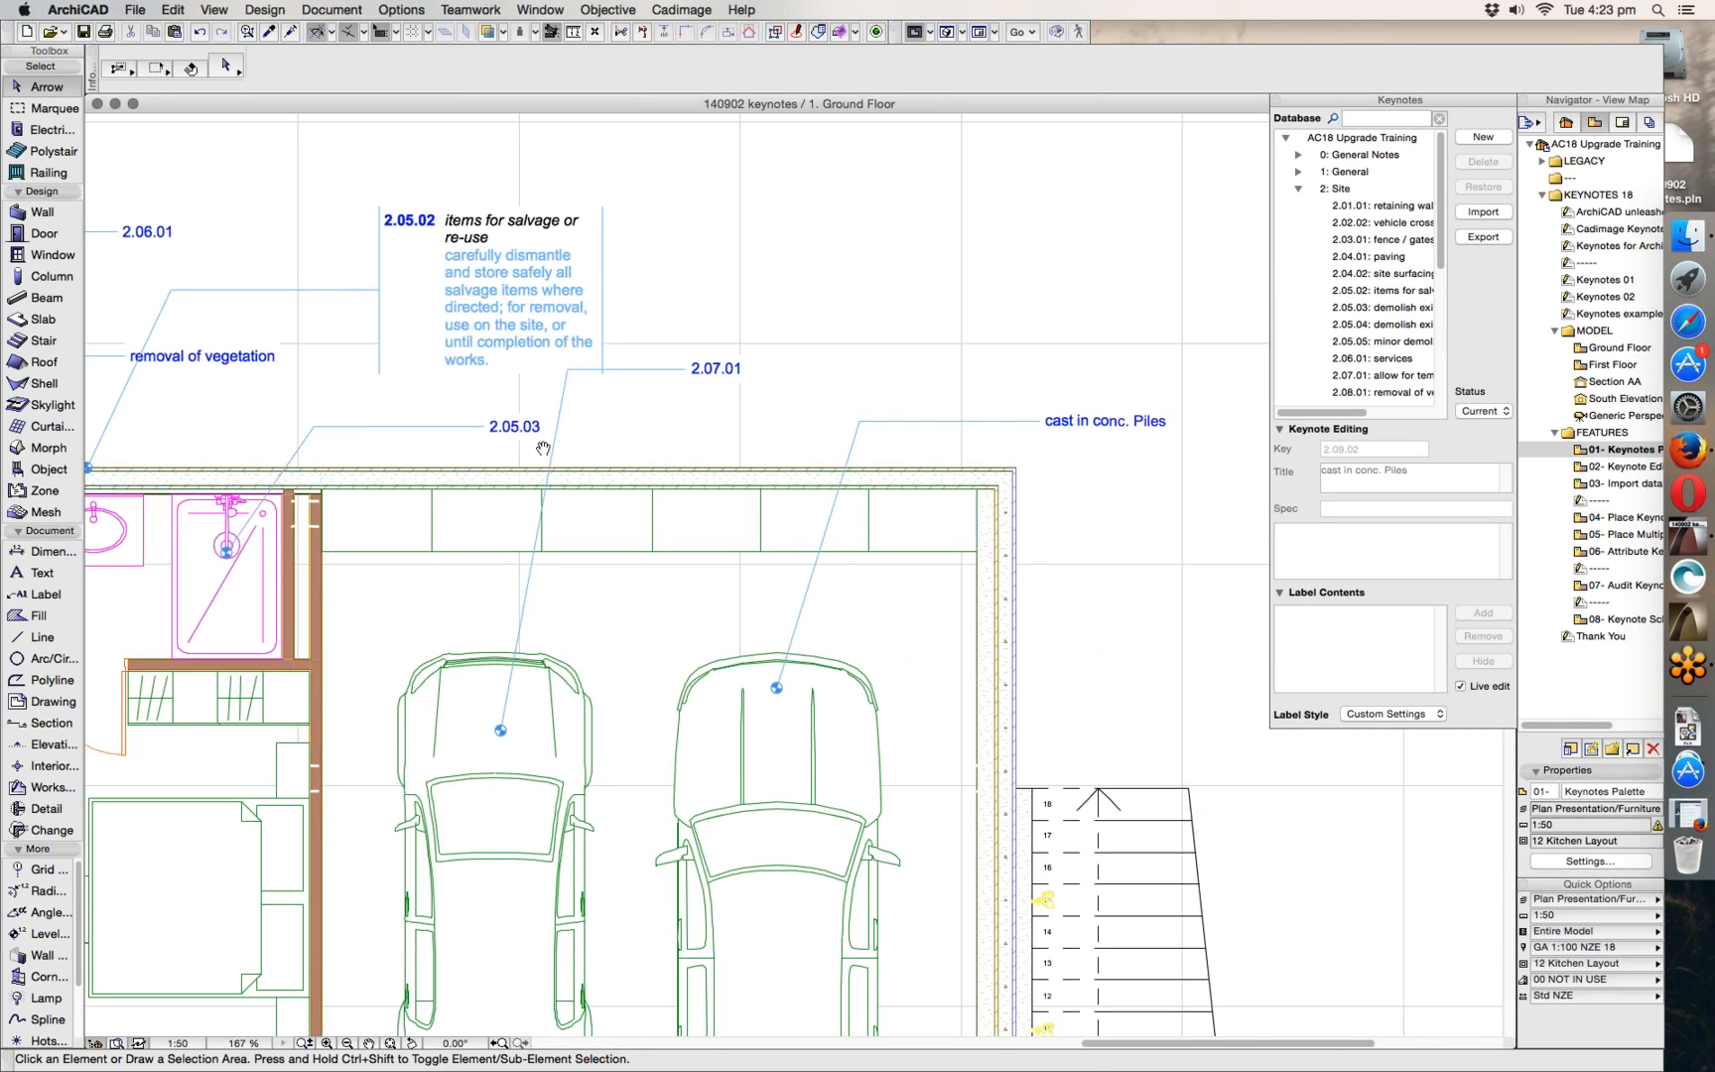
{"action": "scroll", "coordinate": [689, 387], "scroll_direction": "left", "scroll_amount": 5}
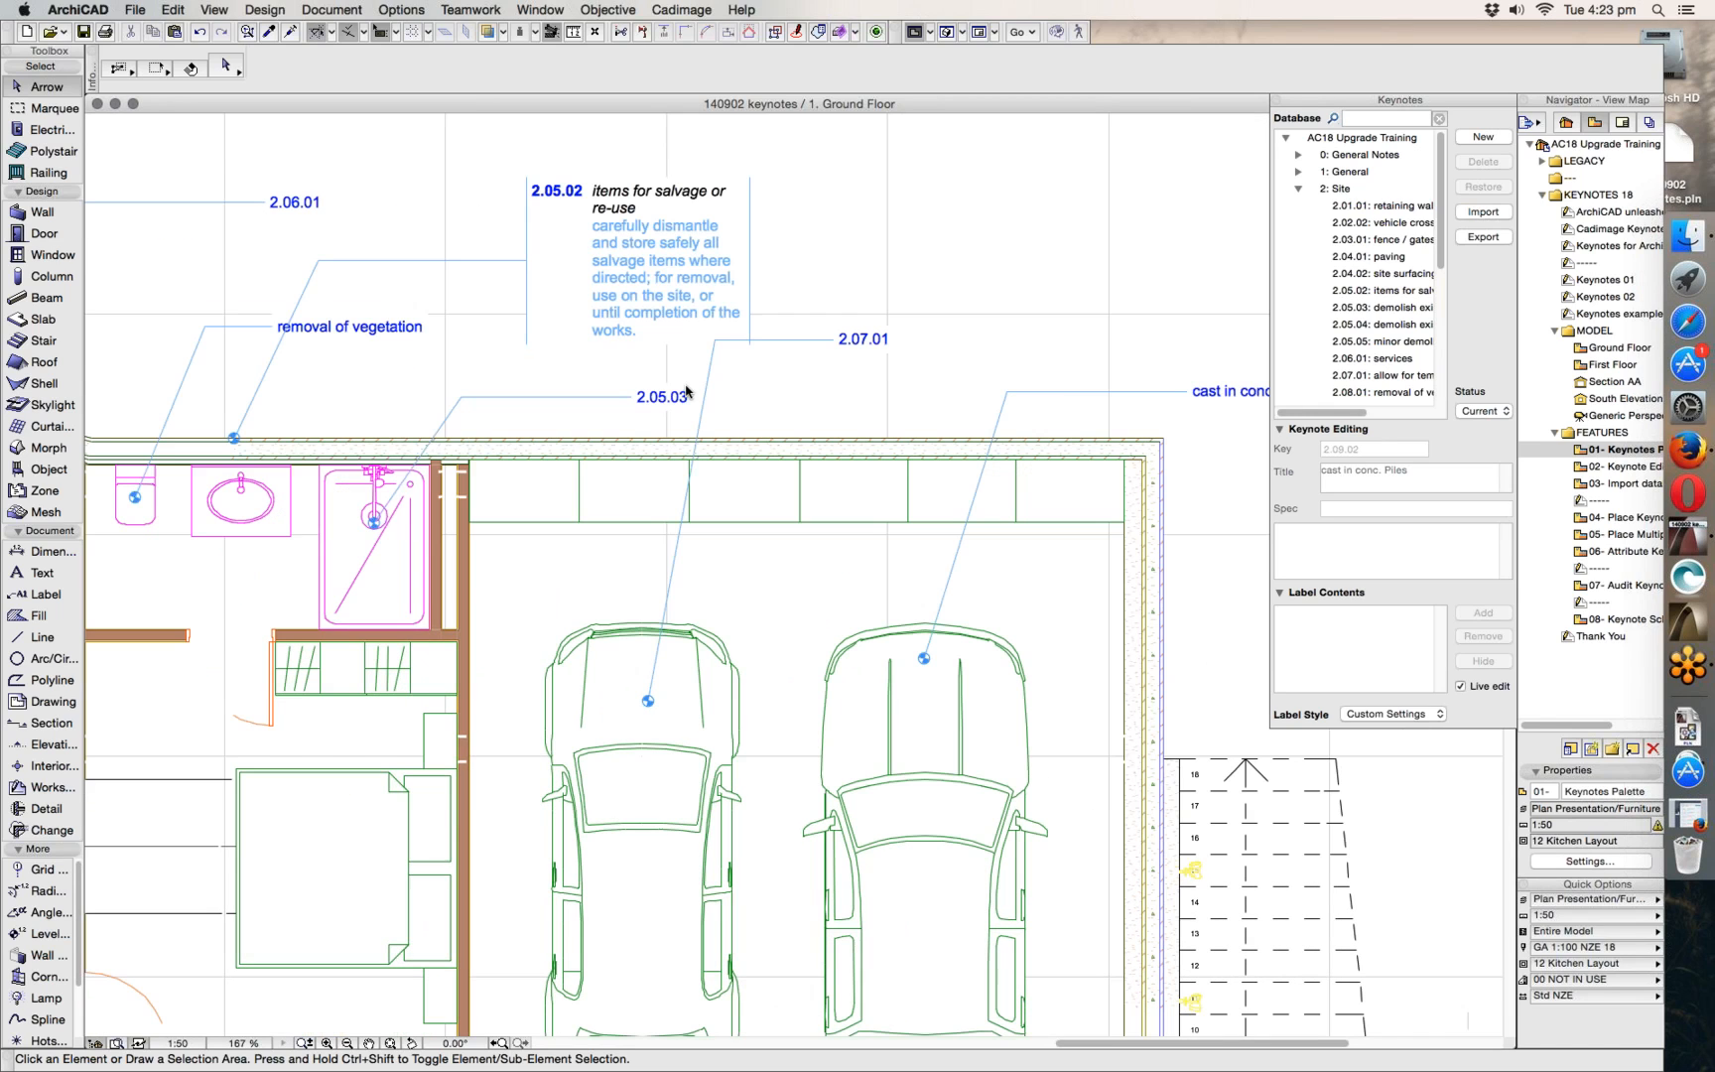
- Undo the 2.05.02 label's move and its last settings change
{"action": "left_click", "coordinate": [199, 33]}
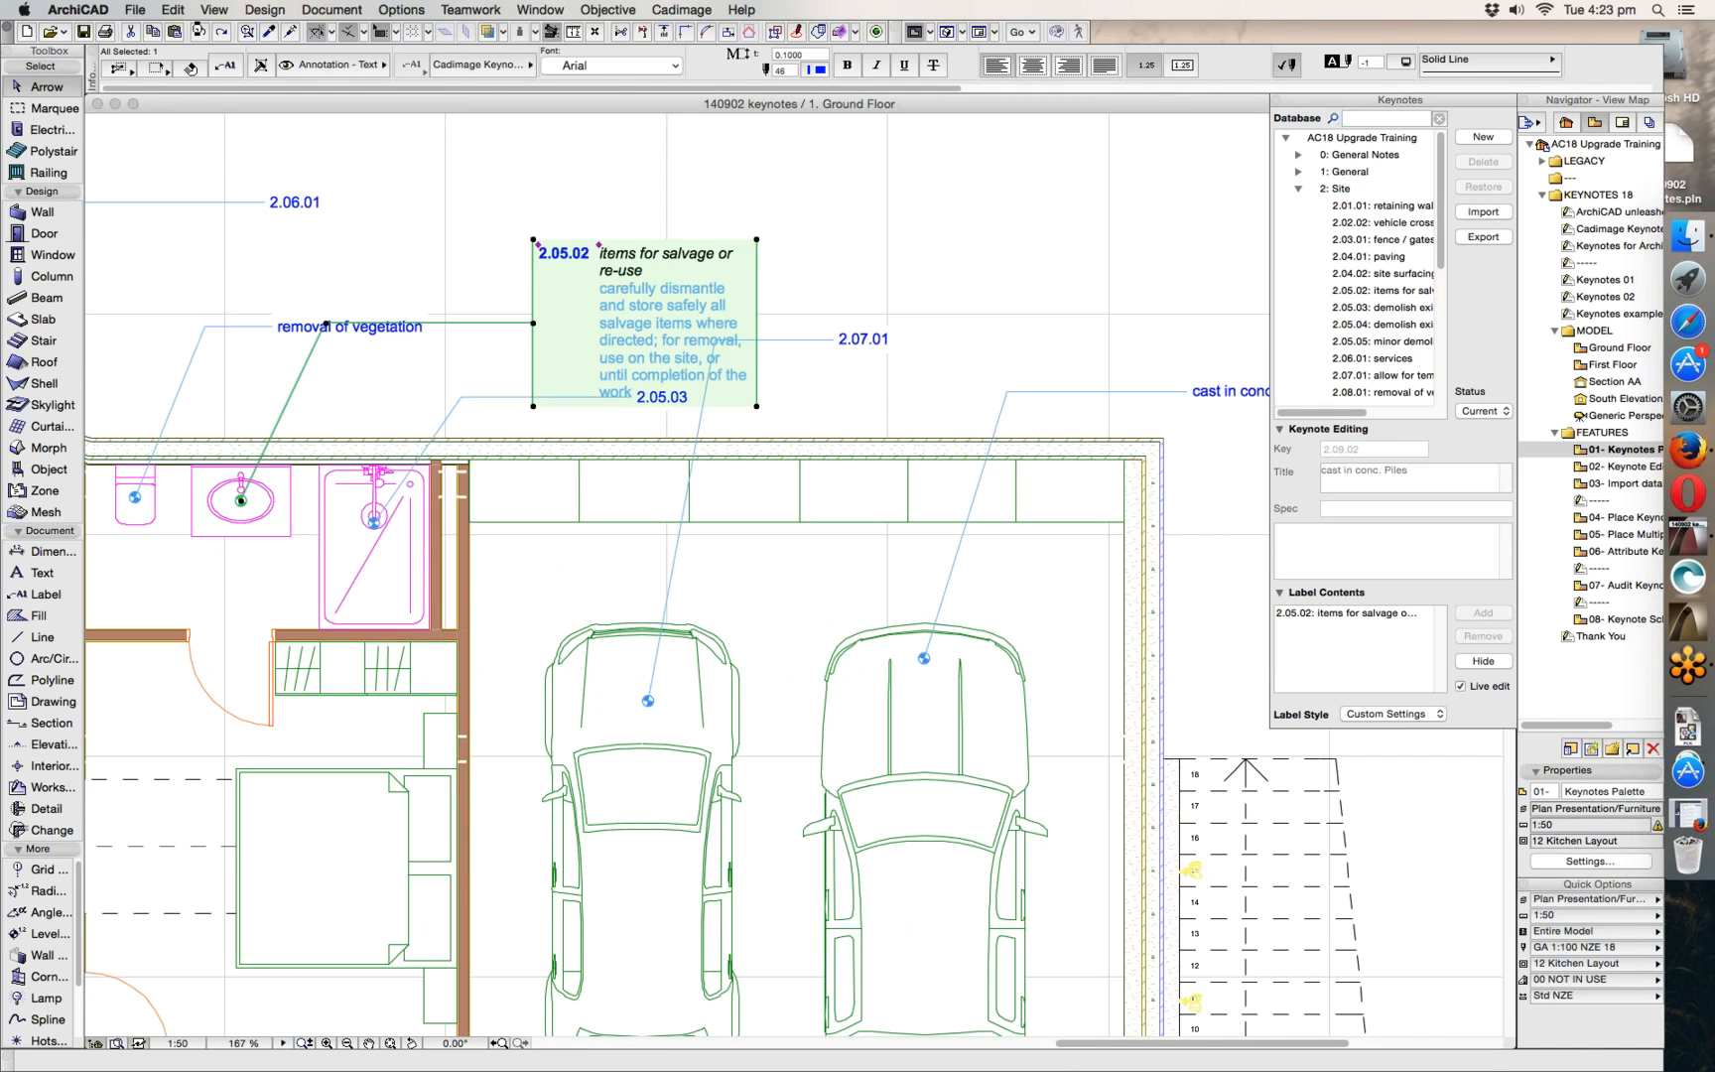
{"action": "left_click", "coordinate": [199, 32]}
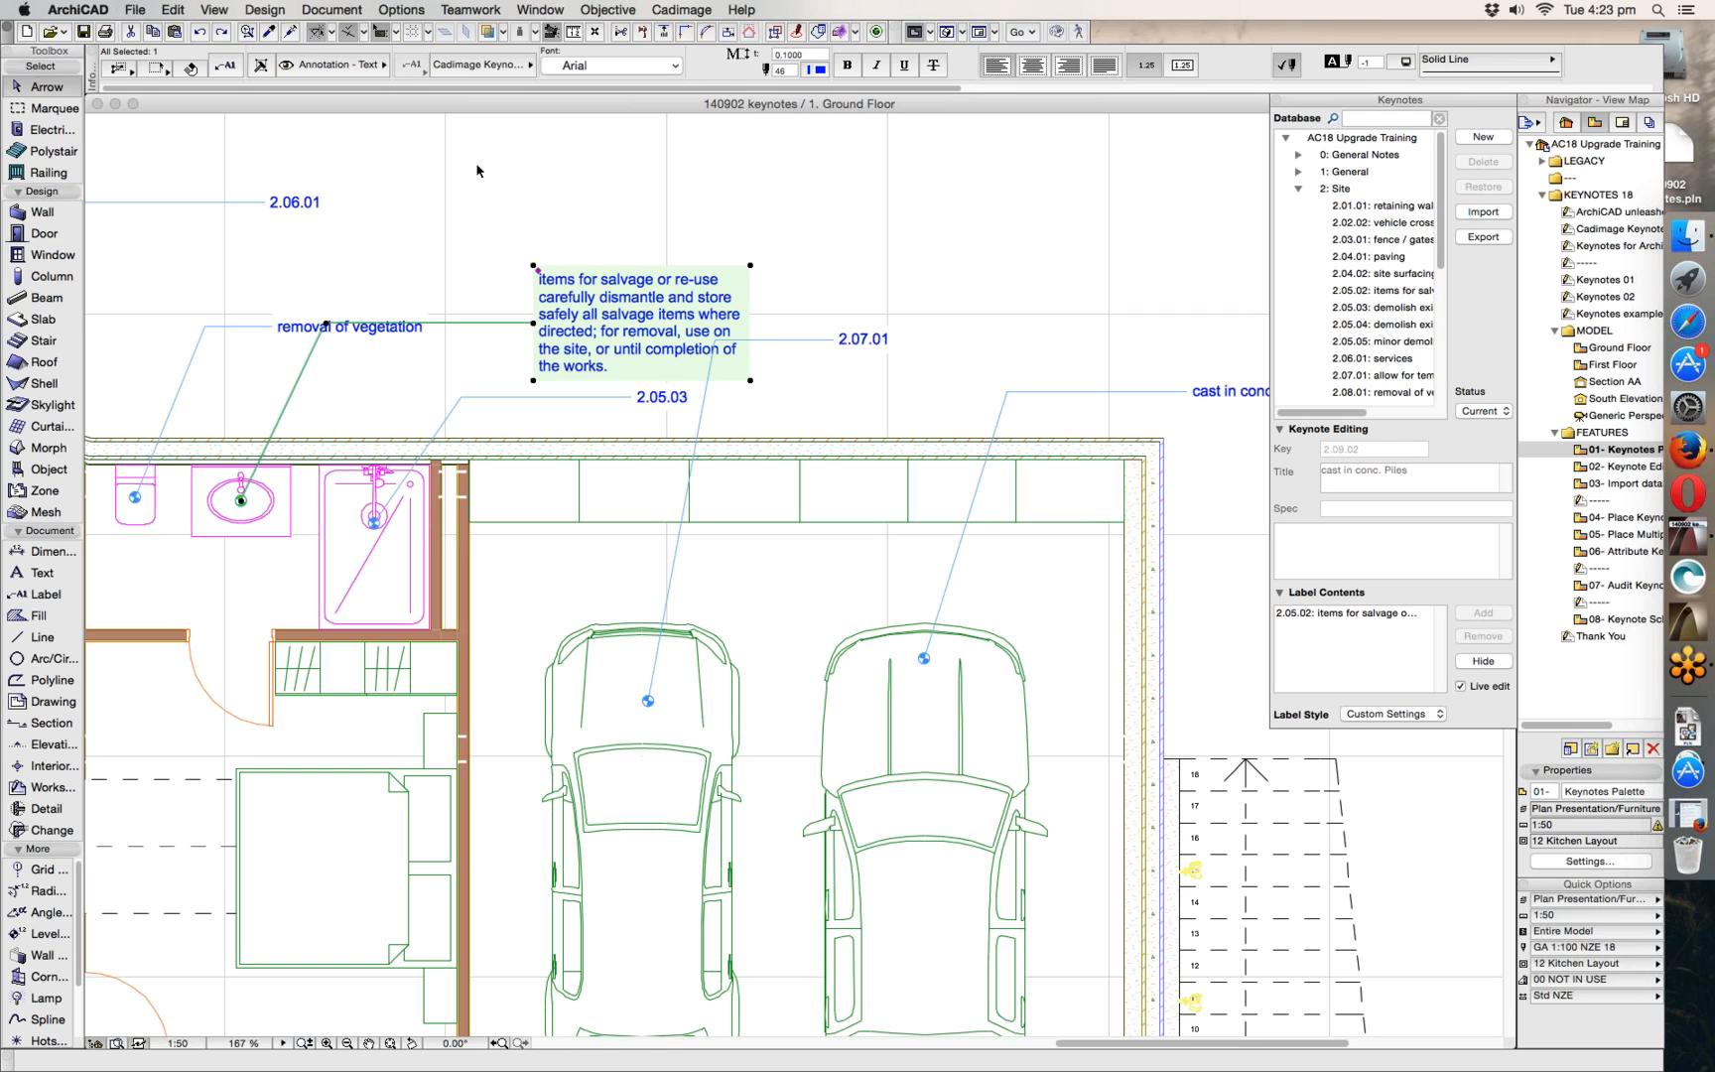
- Set the 2.05.02 and 2.07.01 labels together to display their Key and Title only
{"action": "left_click", "coordinate": [846, 343], "text": "shift"}
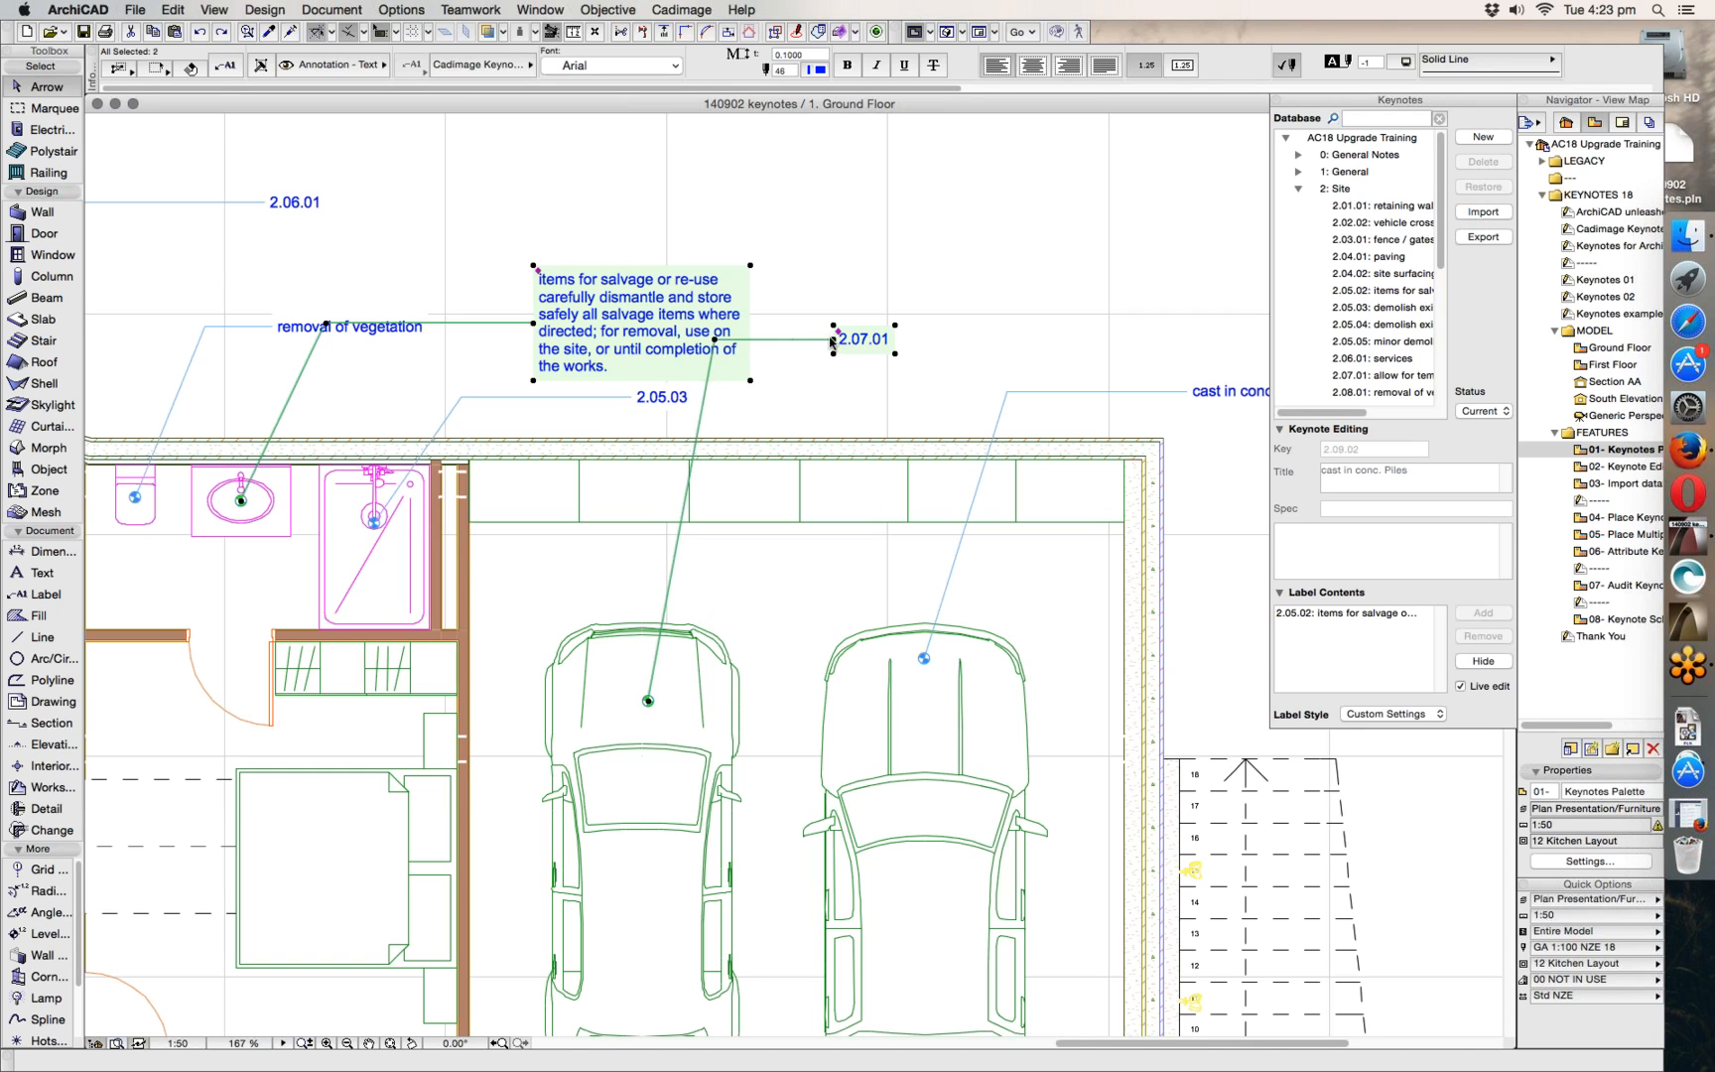
{"action": "double_click", "coordinate": [723, 337]}
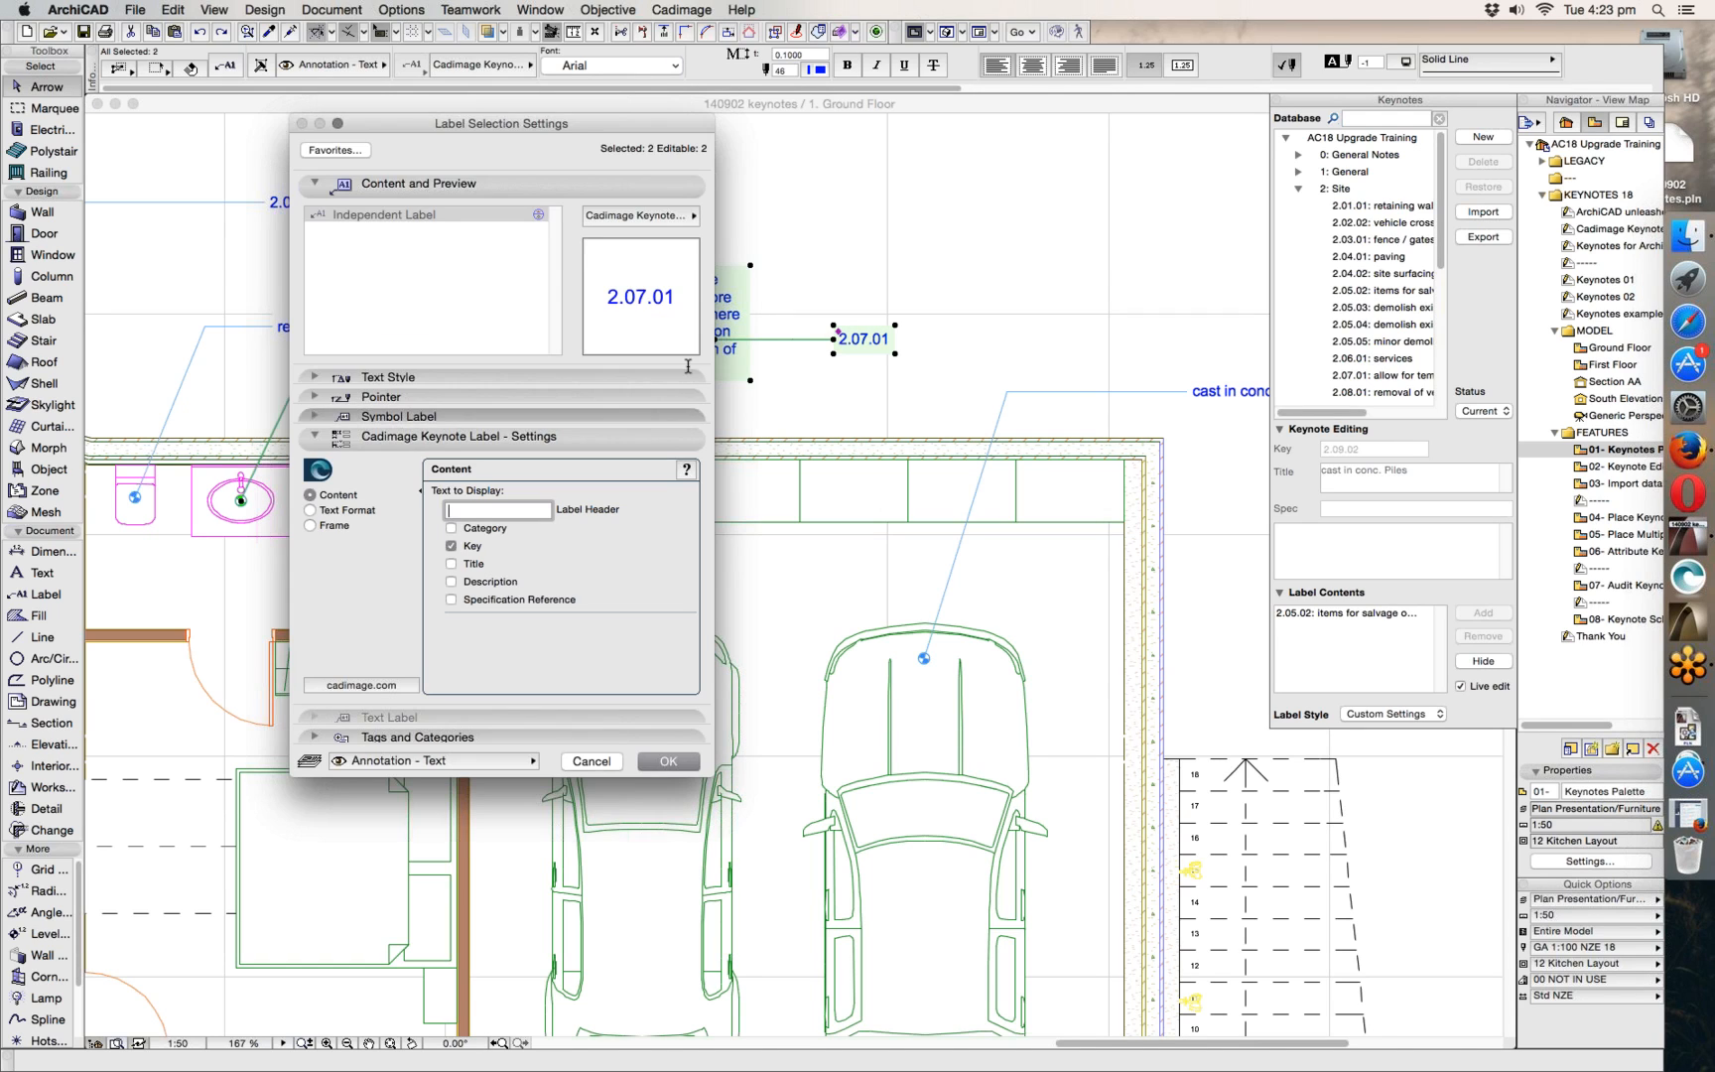
{"action": "left_click", "coordinate": [451, 564]}
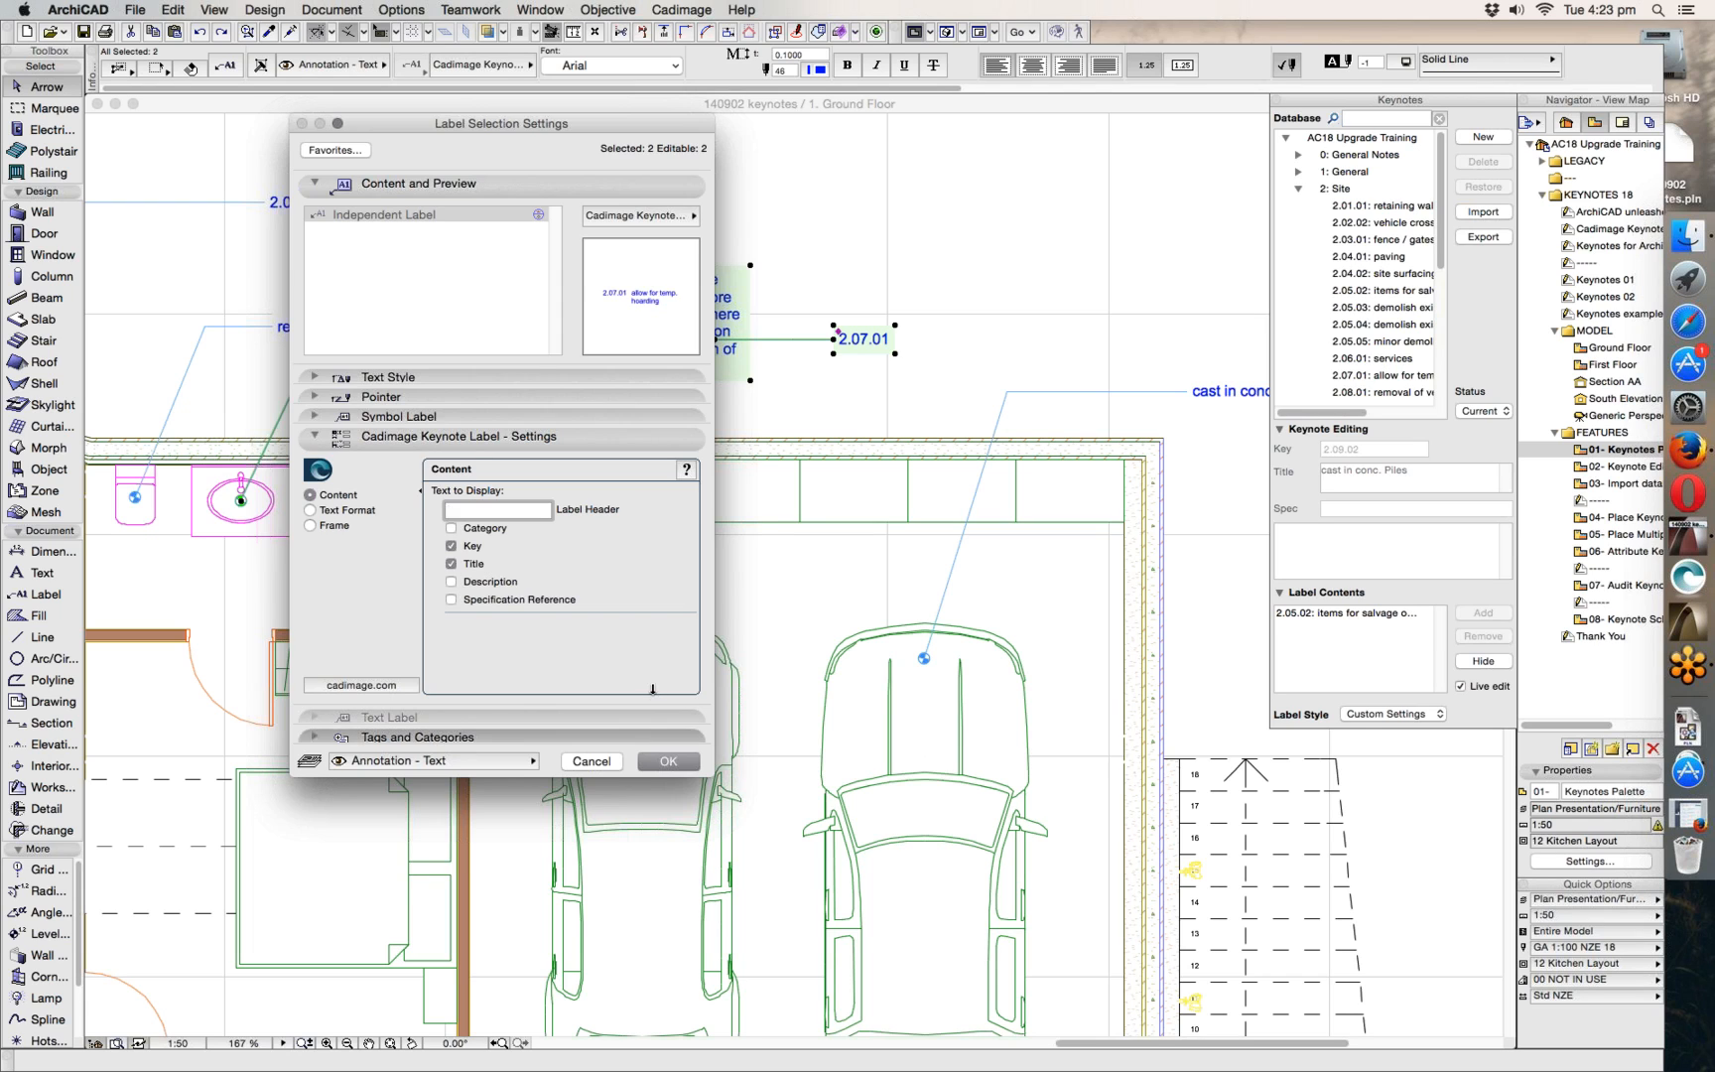
{"action": "left_click", "coordinate": [668, 760]}
{"action": "left_click", "coordinate": [860, 241]}
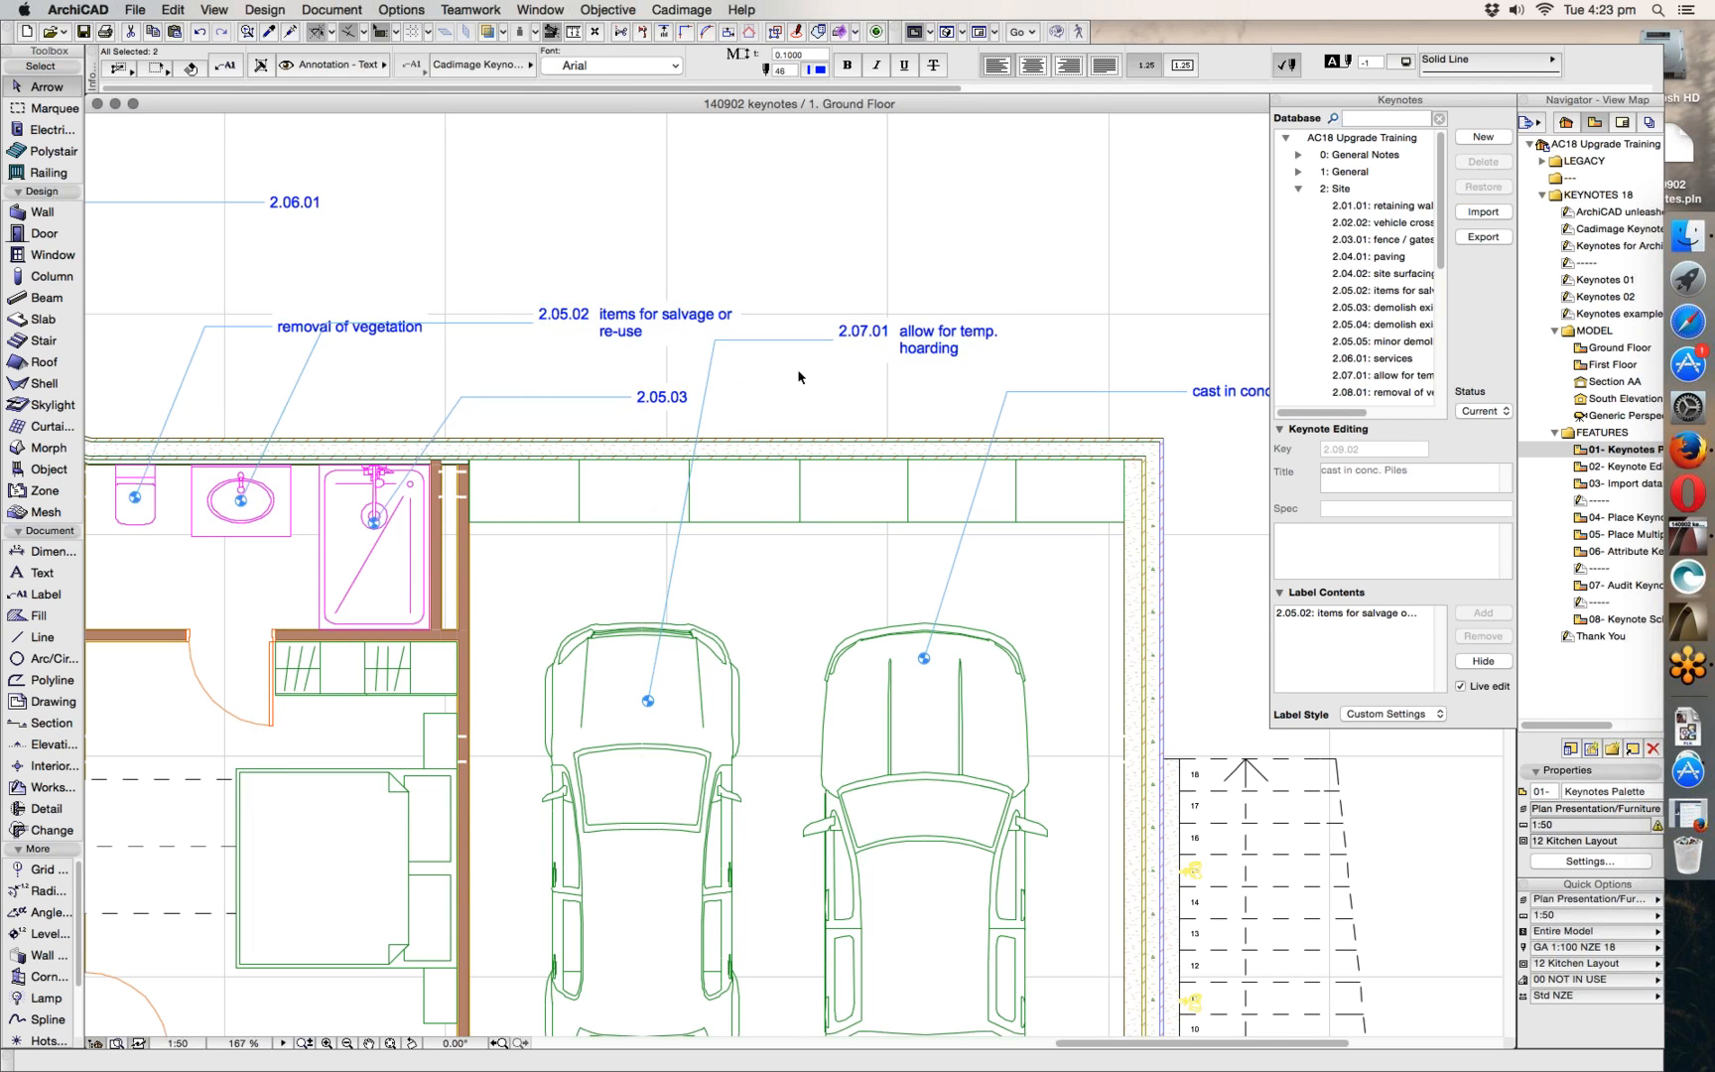
- Adjust the tab width of the 2.07.01 label graphically, leaving a wider gap between its Key and Title
{"action": "left_click", "coordinate": [717, 345]}
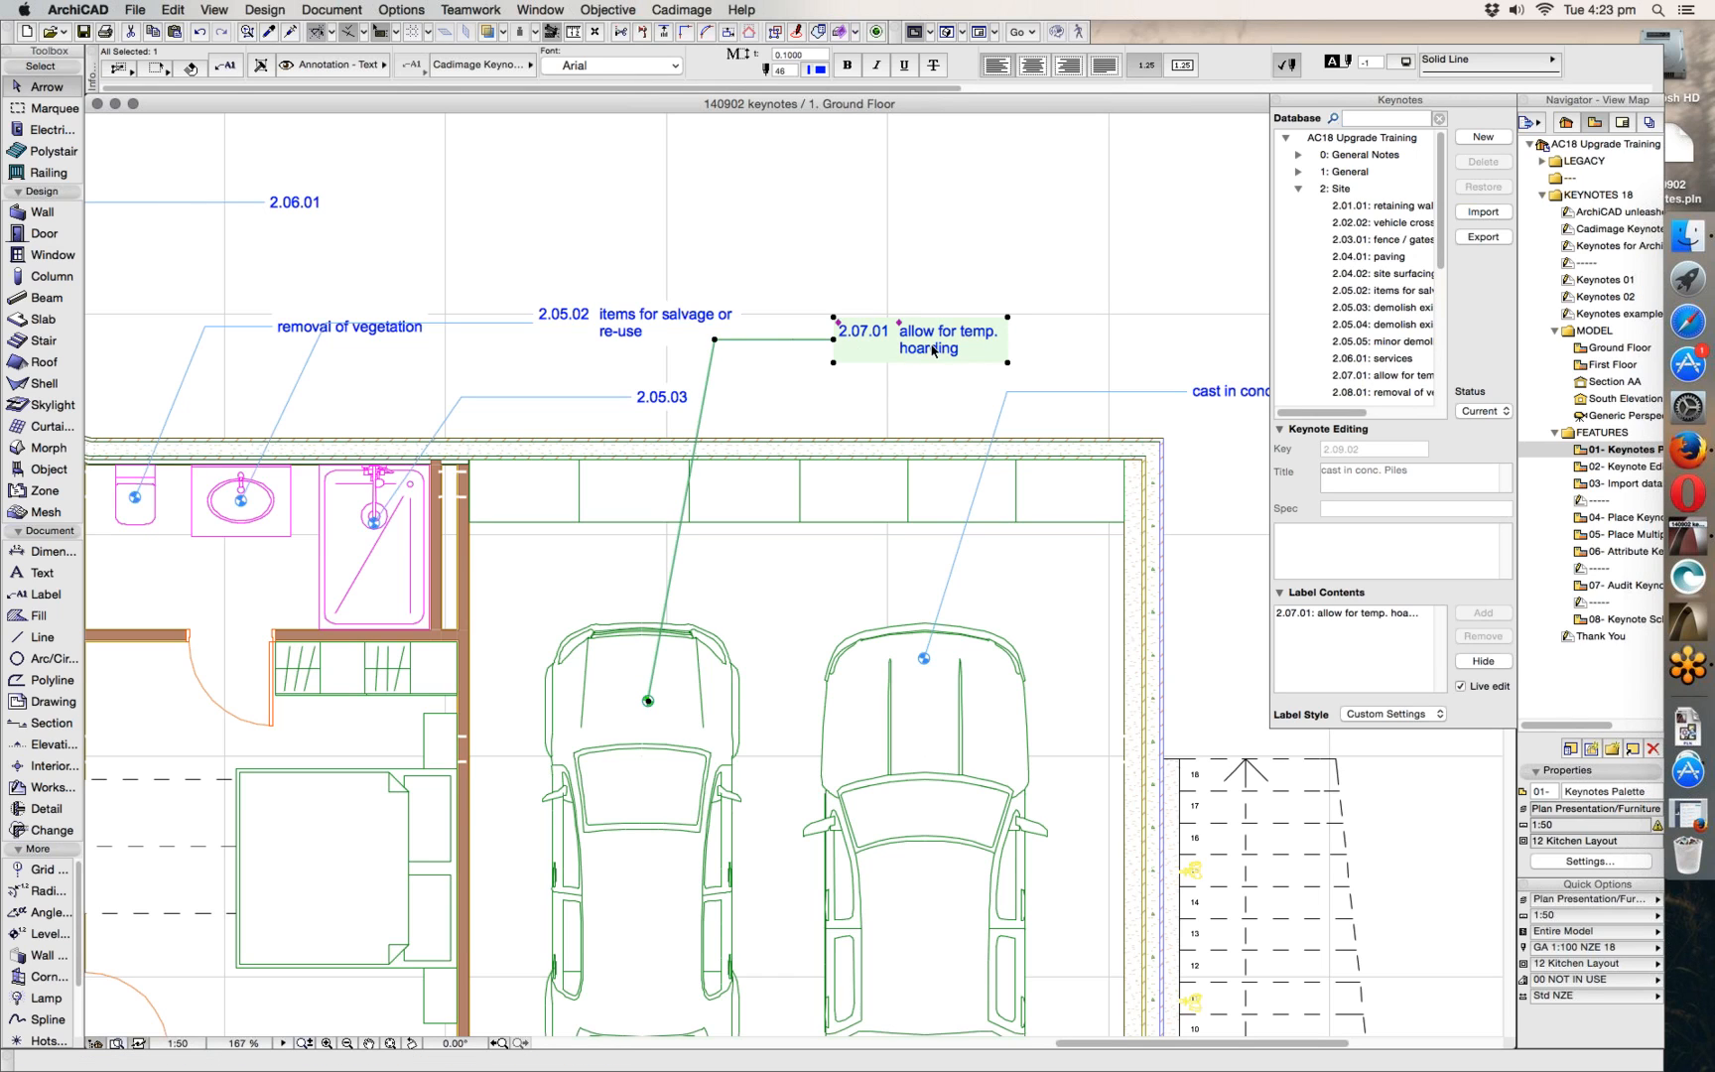
{"action": "left_click", "coordinate": [839, 327]}
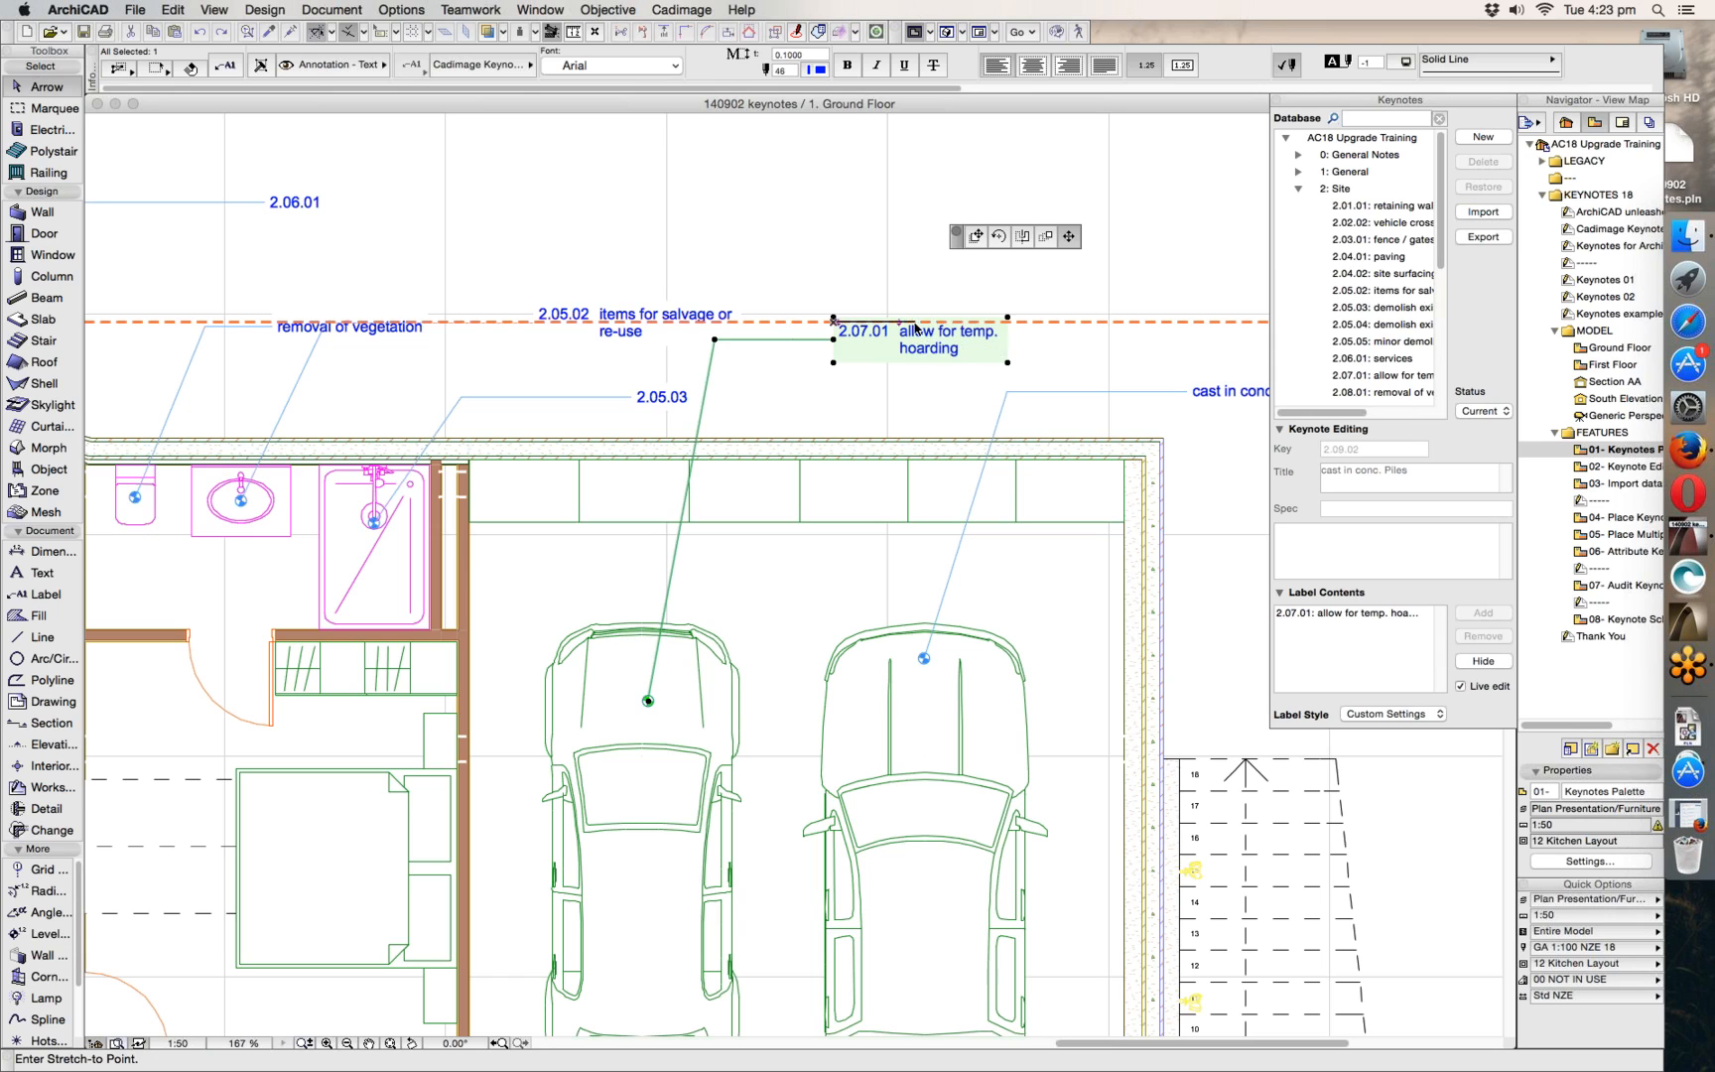
{"action": "left_click", "coordinate": [914, 322]}
{"action": "left_click", "coordinate": [914, 323]}
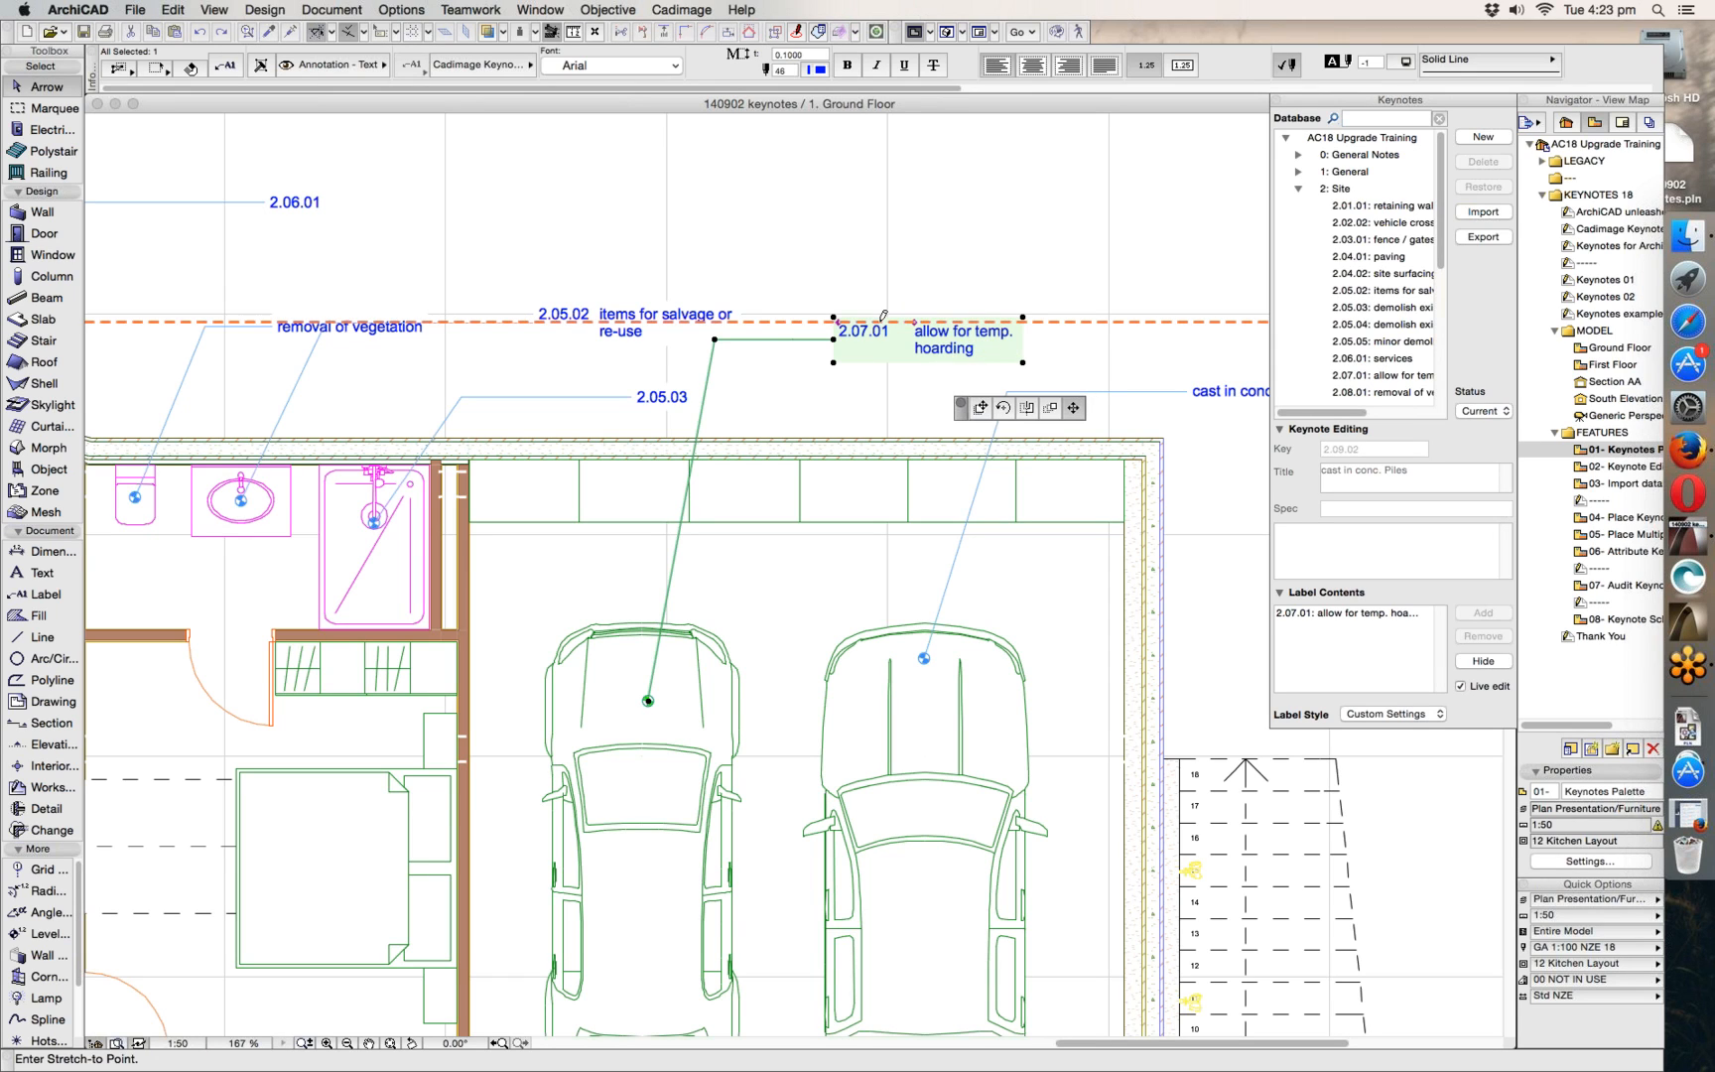
{"action": "left_click", "coordinate": [880, 323]}
{"action": "left_click", "coordinate": [886, 323]}
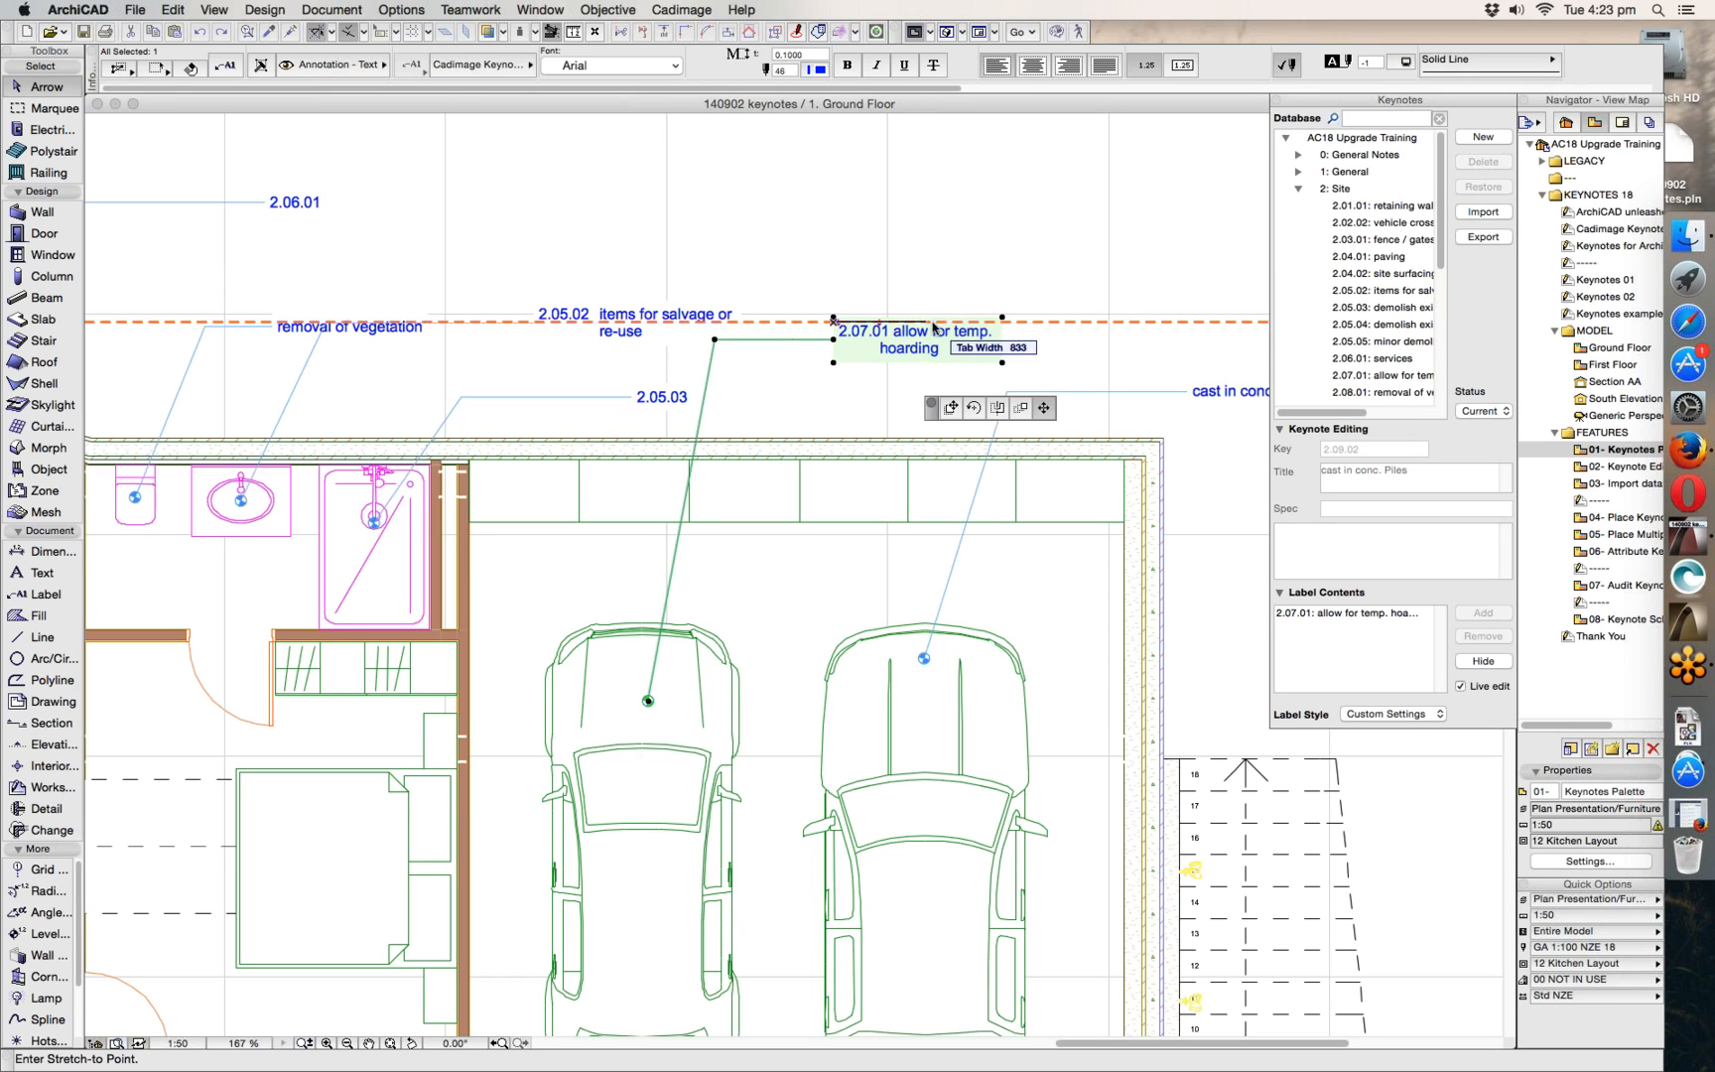
{"action": "left_click", "coordinate": [940, 323]}
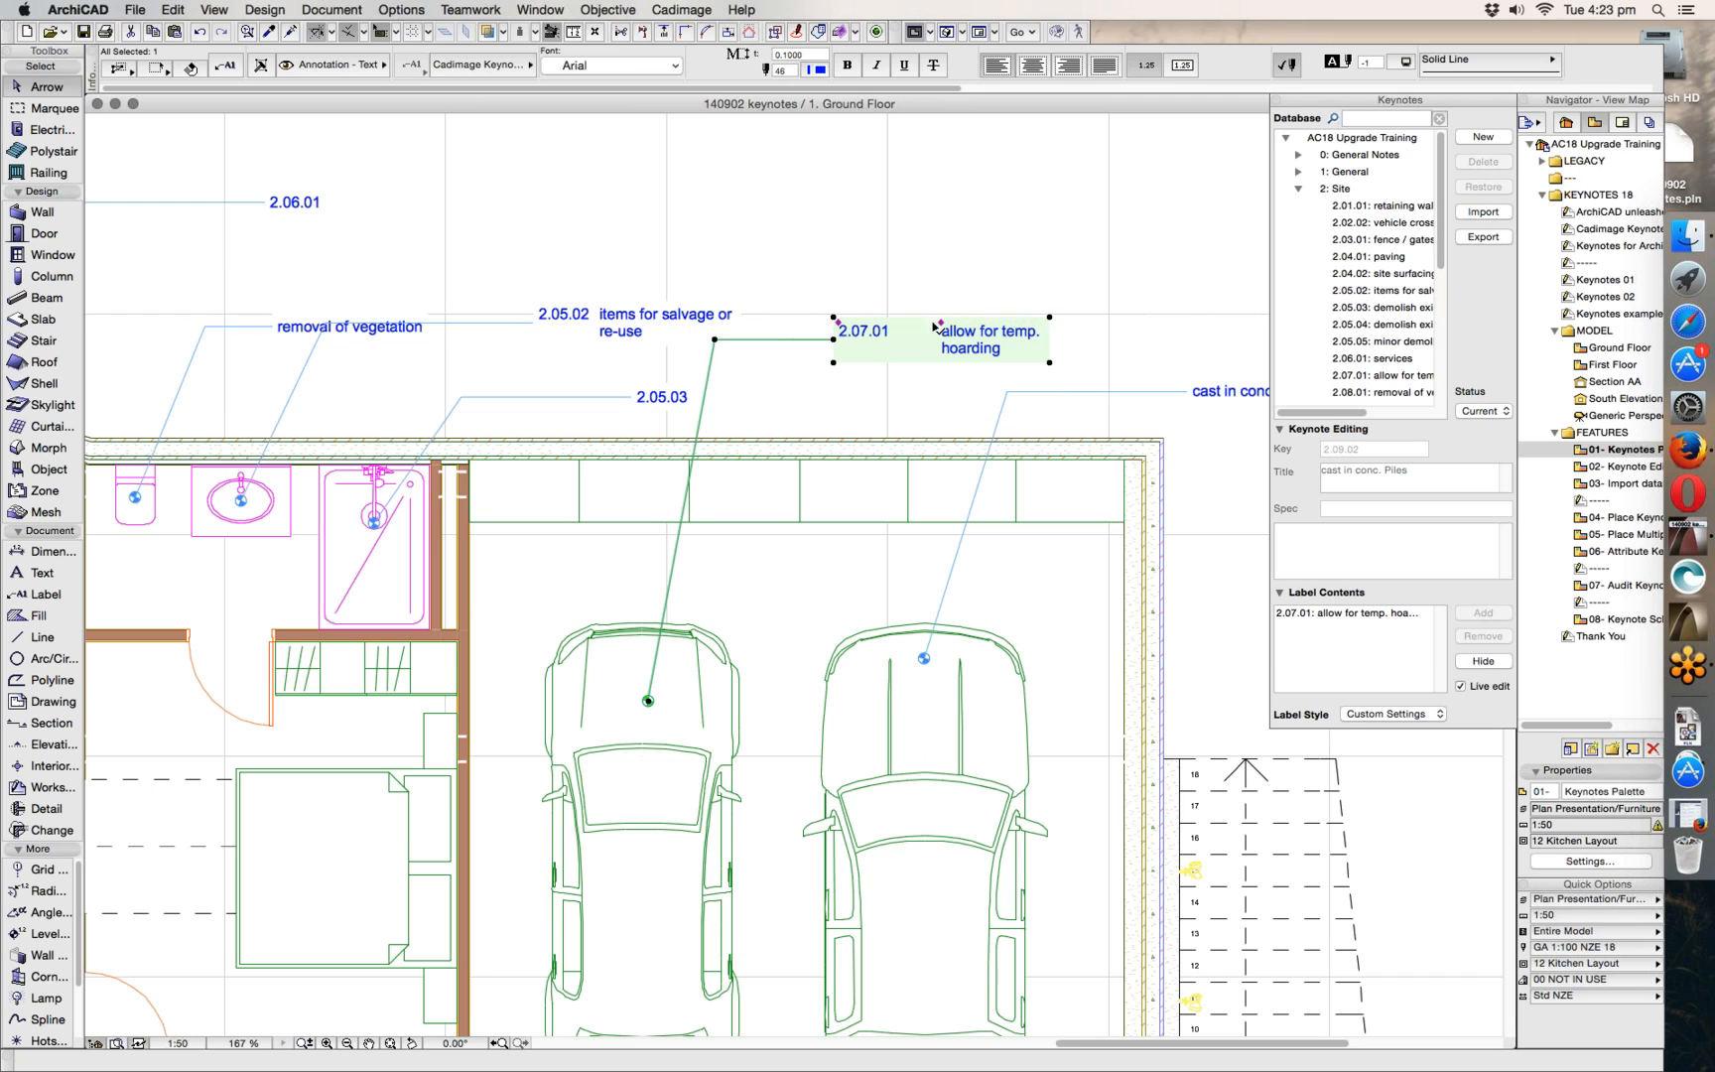
{"action": "left_click", "coordinate": [1050, 364]}
{"action": "left_click", "coordinate": [663, 282]}
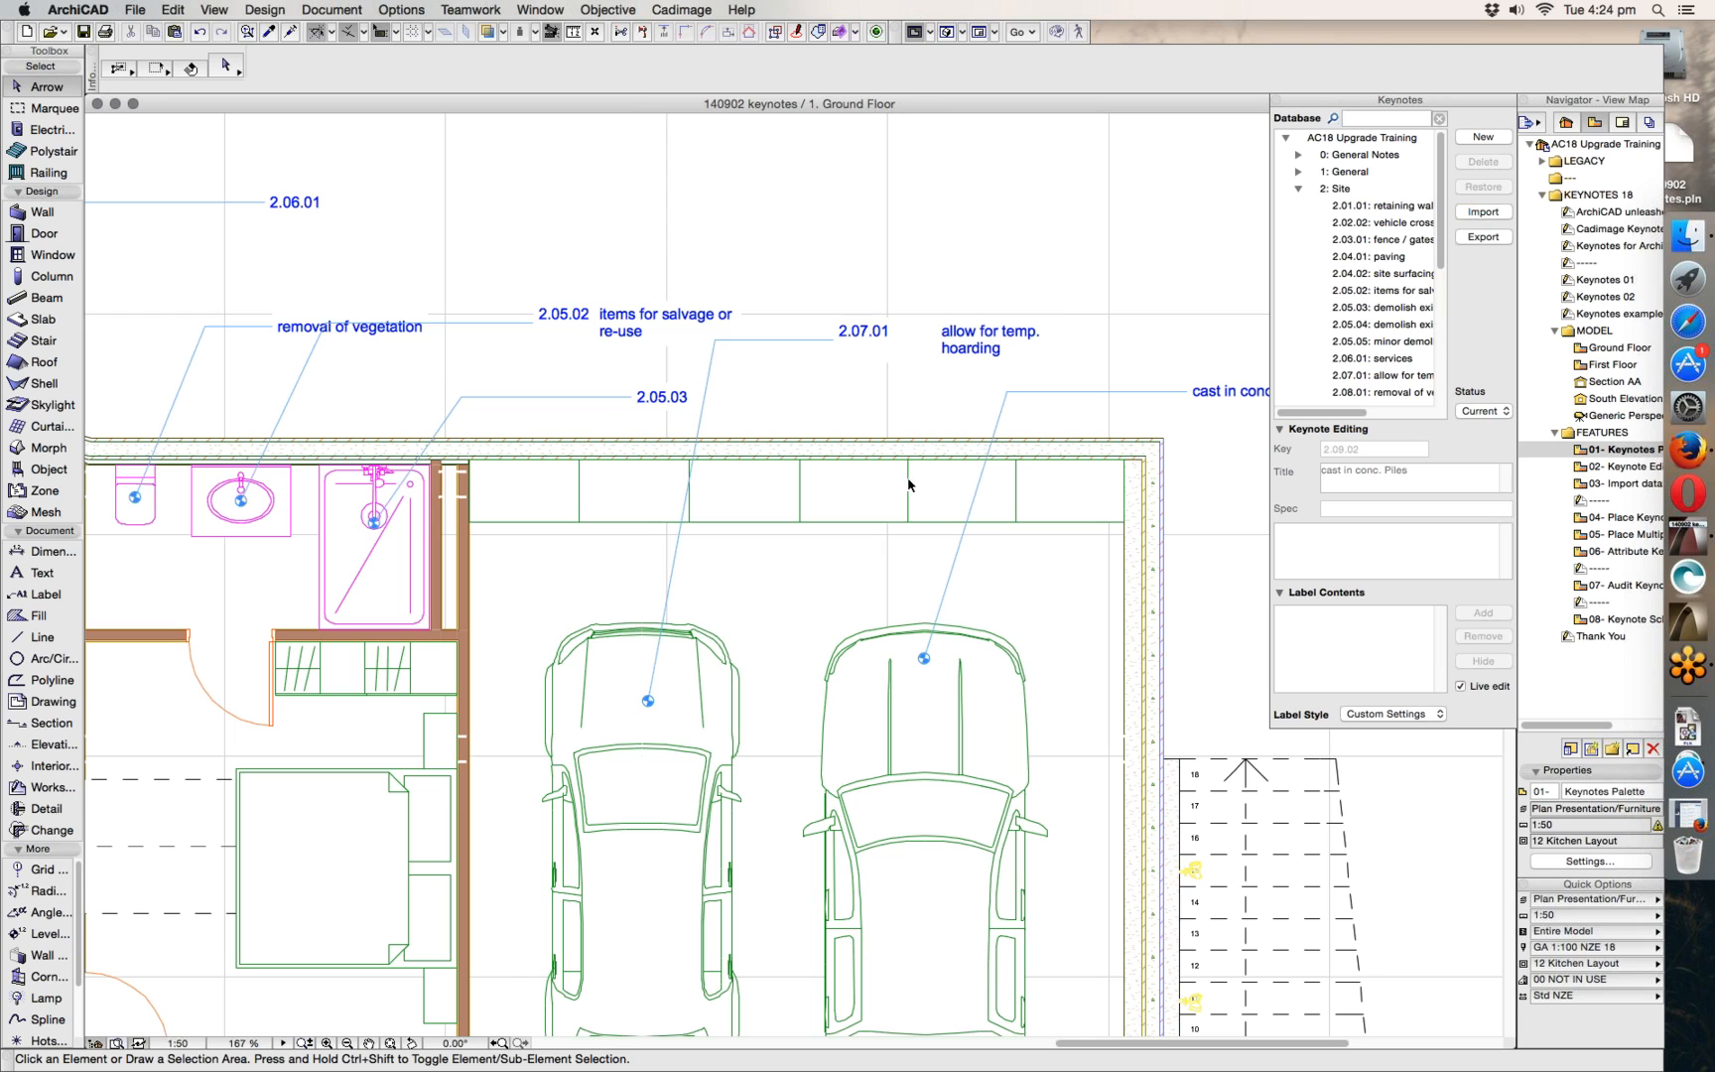
{"action": "middle_click_drag", "start_coordinate": [993, 526], "coordinate": [312, 265]}
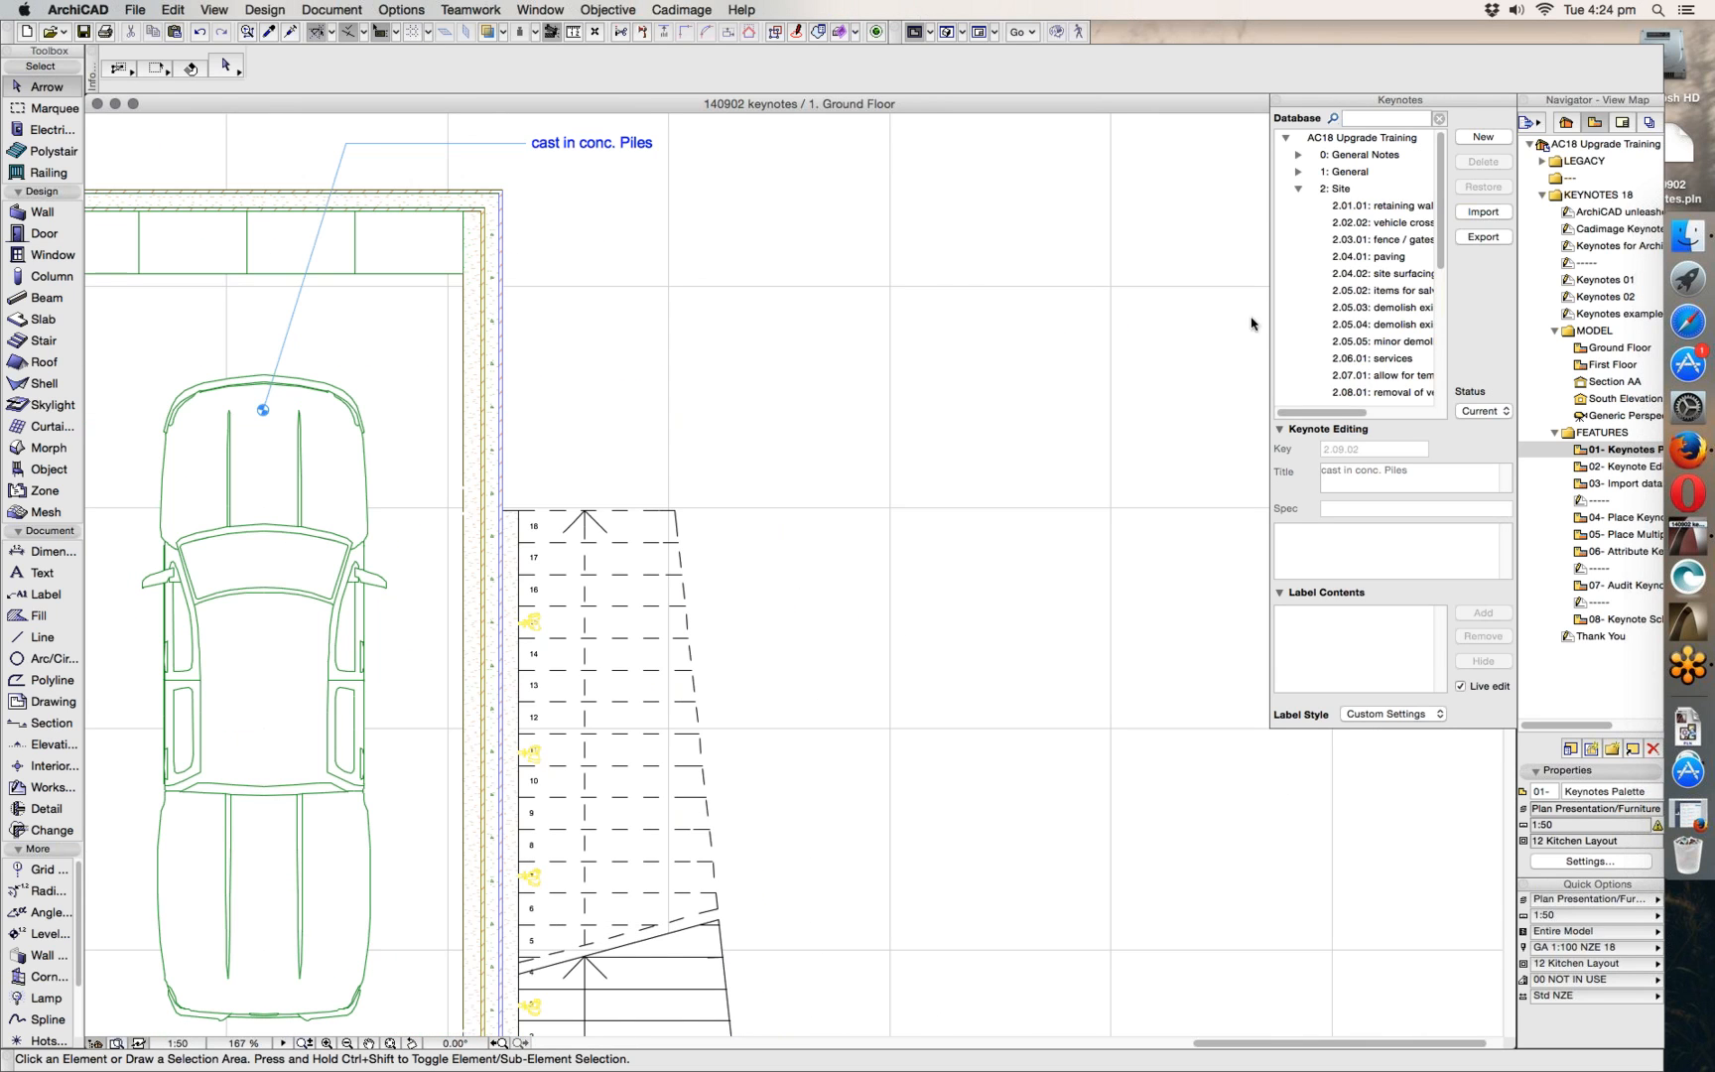
- Place one label with a pointer on the external stair, containing the keynotes 2.04.02, 2.05.02, 2.05.04 and 2.05.05
{"action": "left_click", "coordinate": [1352, 274]}
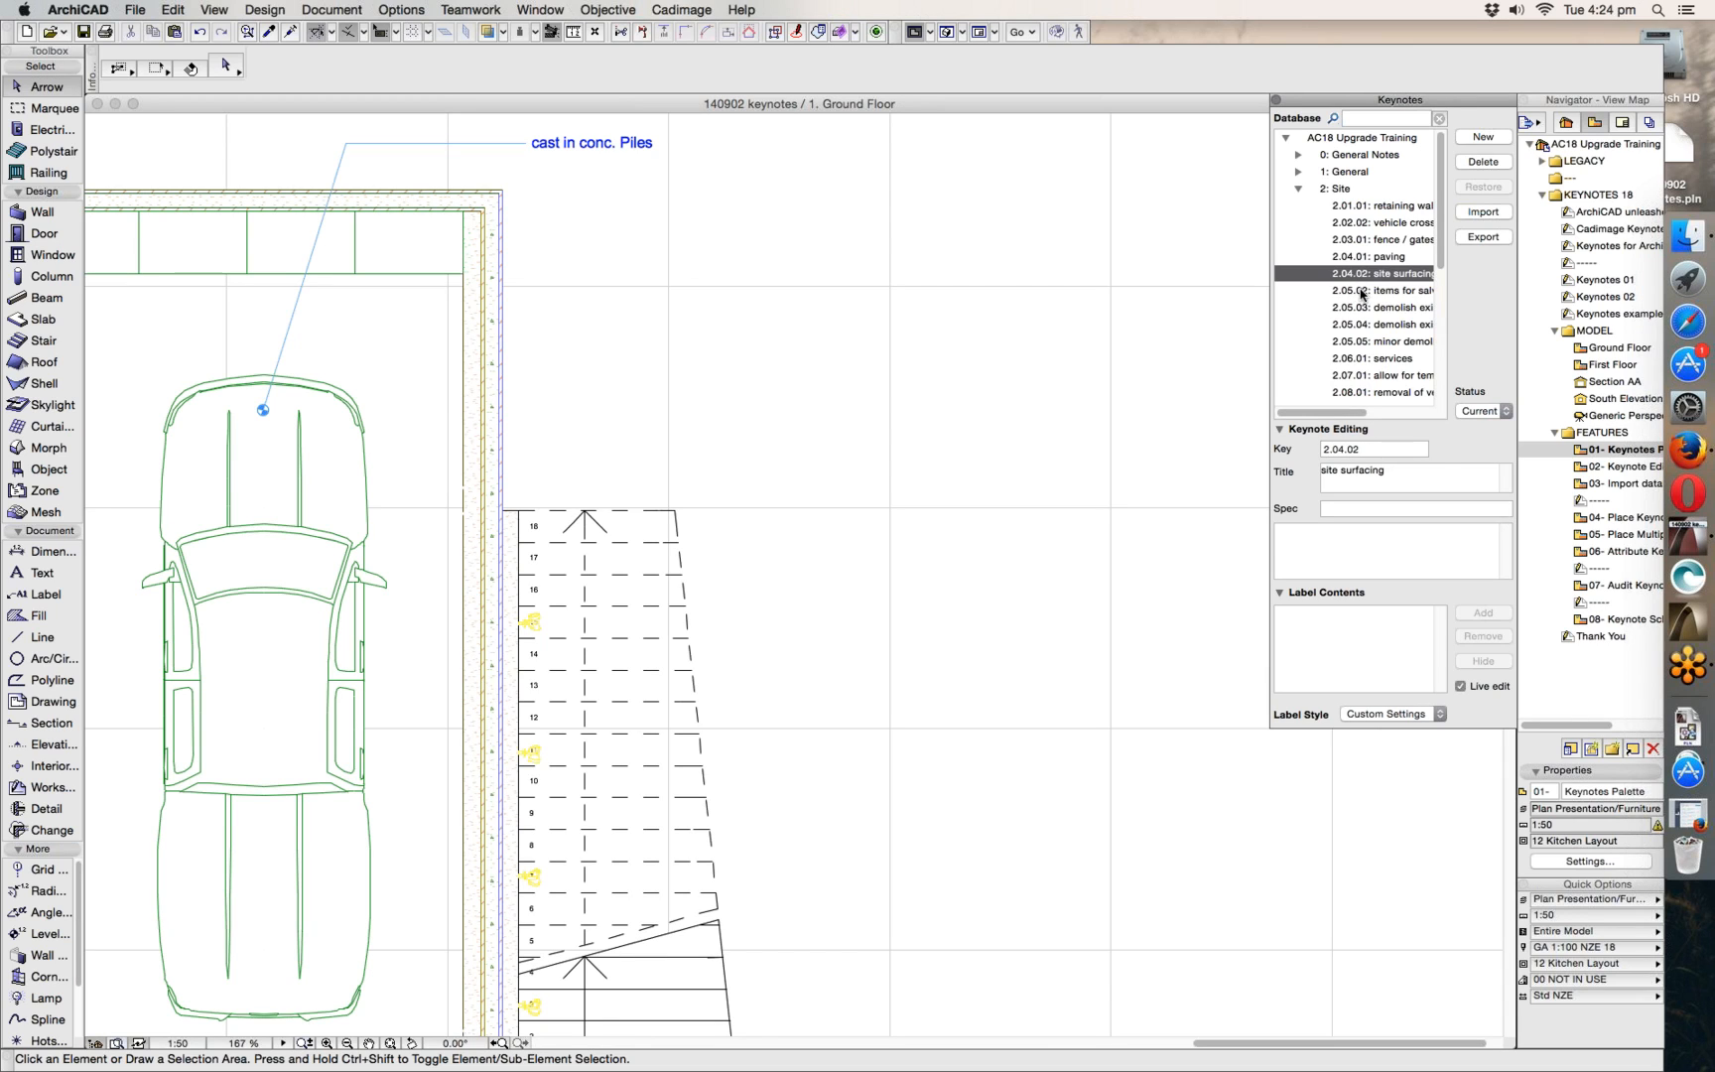
{"action": "left_click", "coordinate": [1362, 292]}
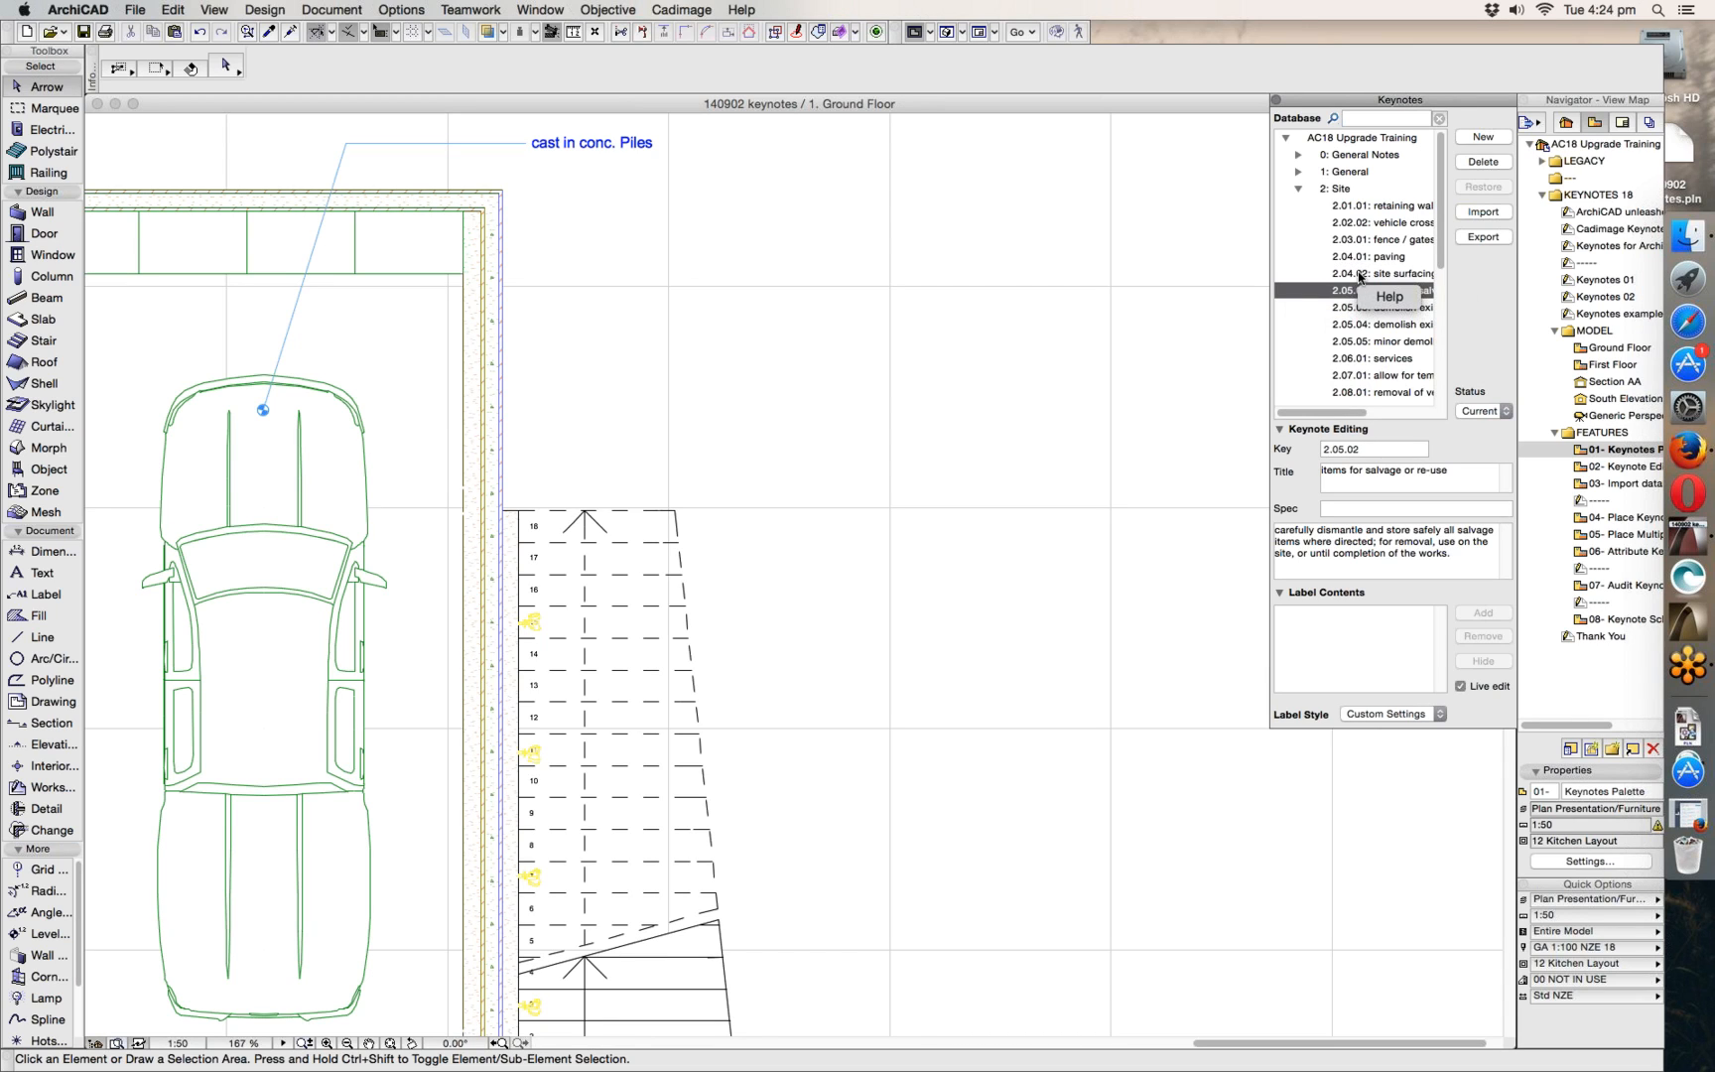
{"action": "left_click", "coordinate": [1347, 276], "text": "shift"}
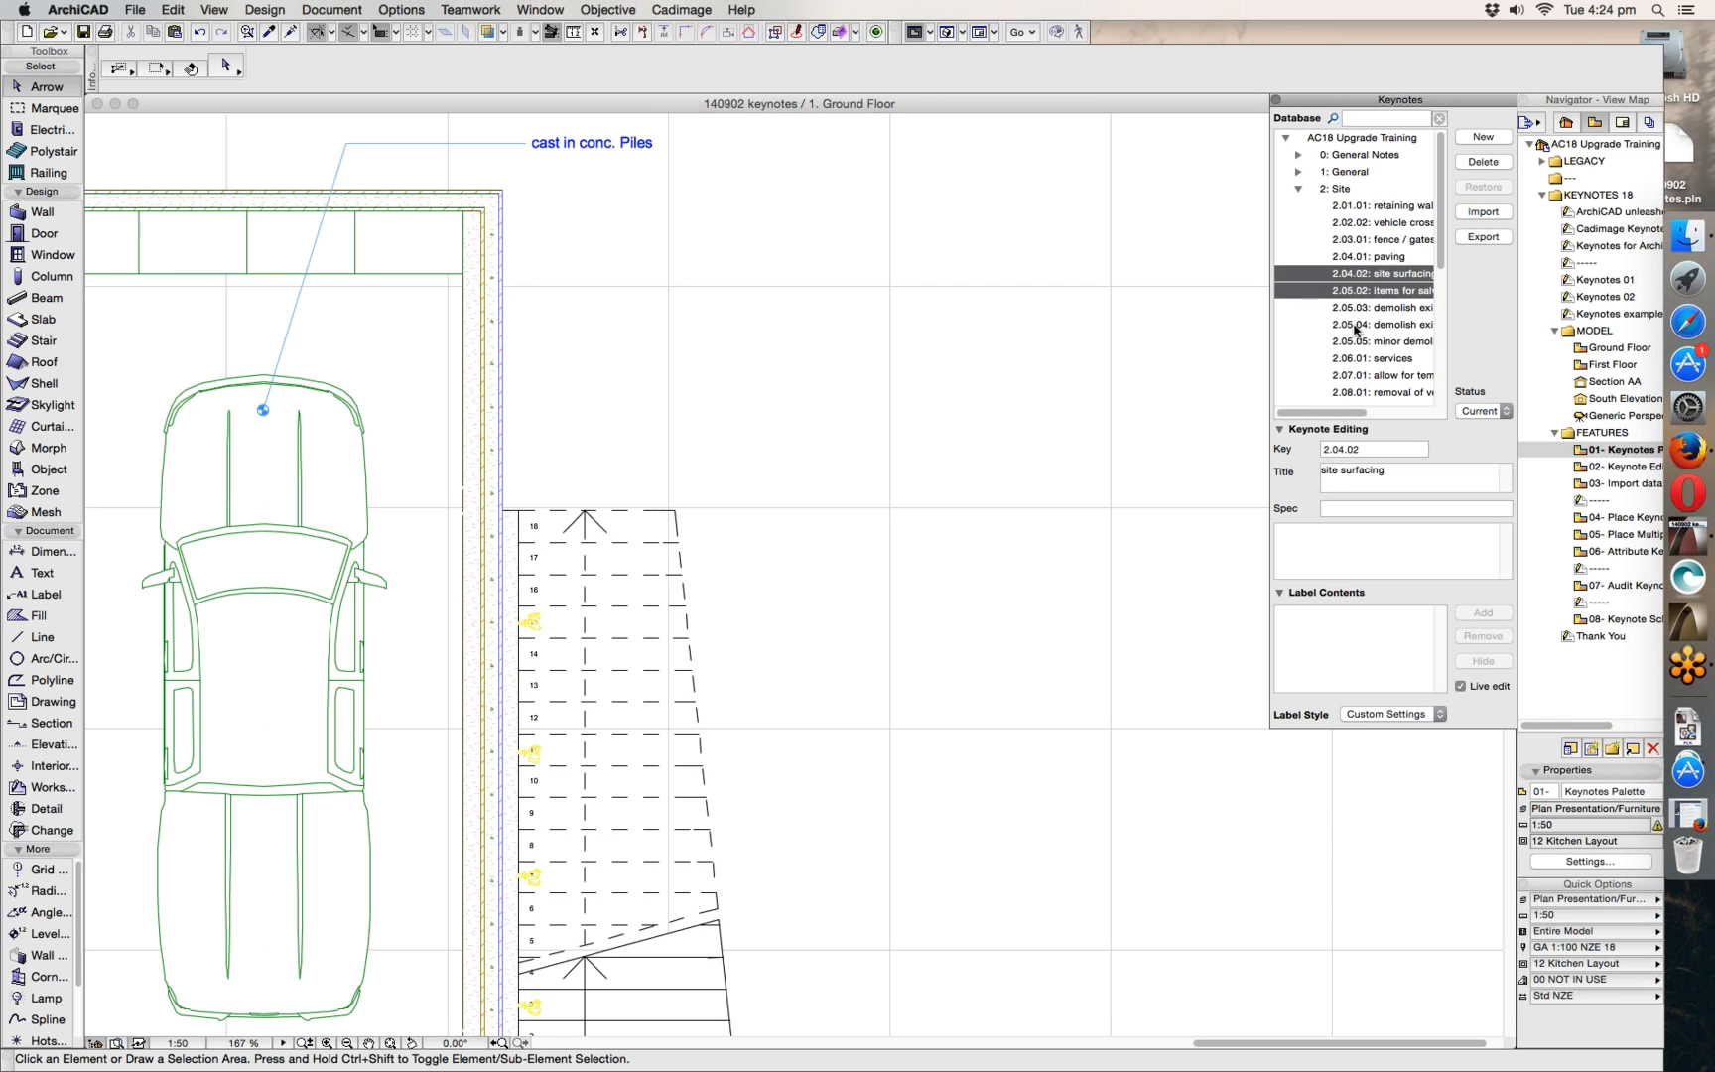
{"action": "left_click", "coordinate": [1356, 324], "text": "shift"}
{"action": "left_click", "coordinate": [1358, 341], "text": "shift"}
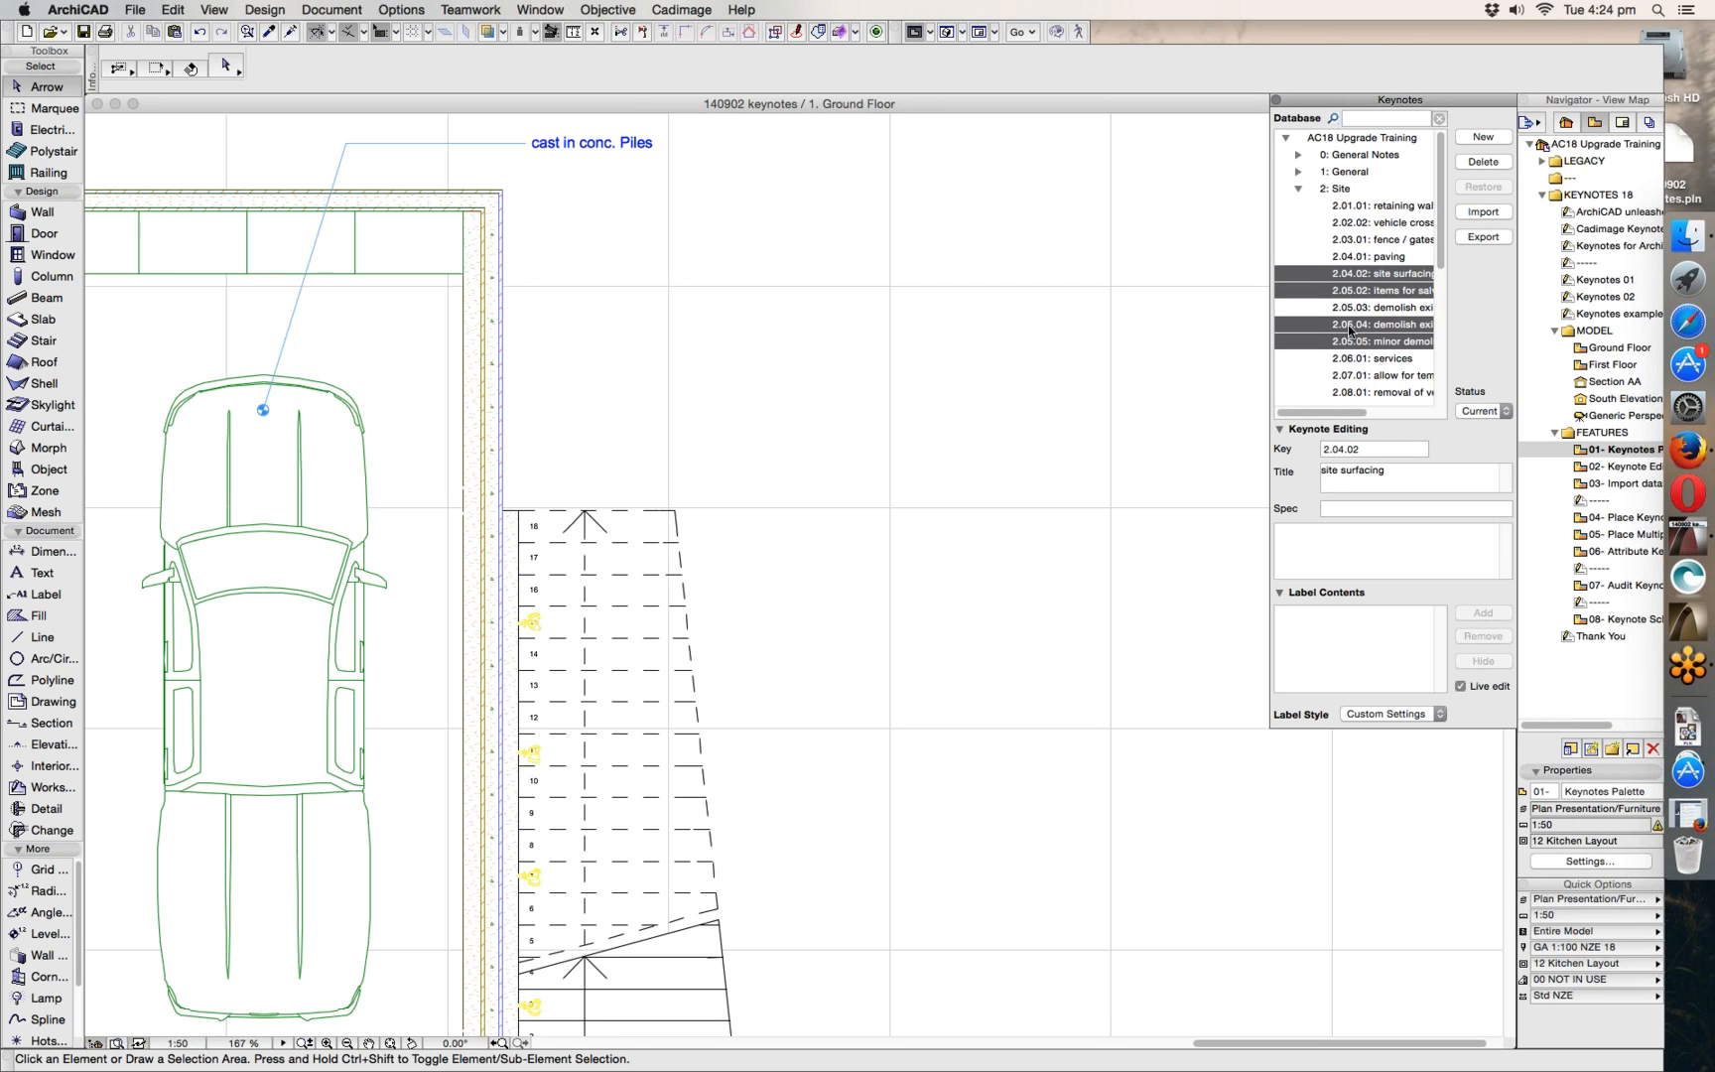
{"action": "double_click", "coordinate": [1348, 324]}
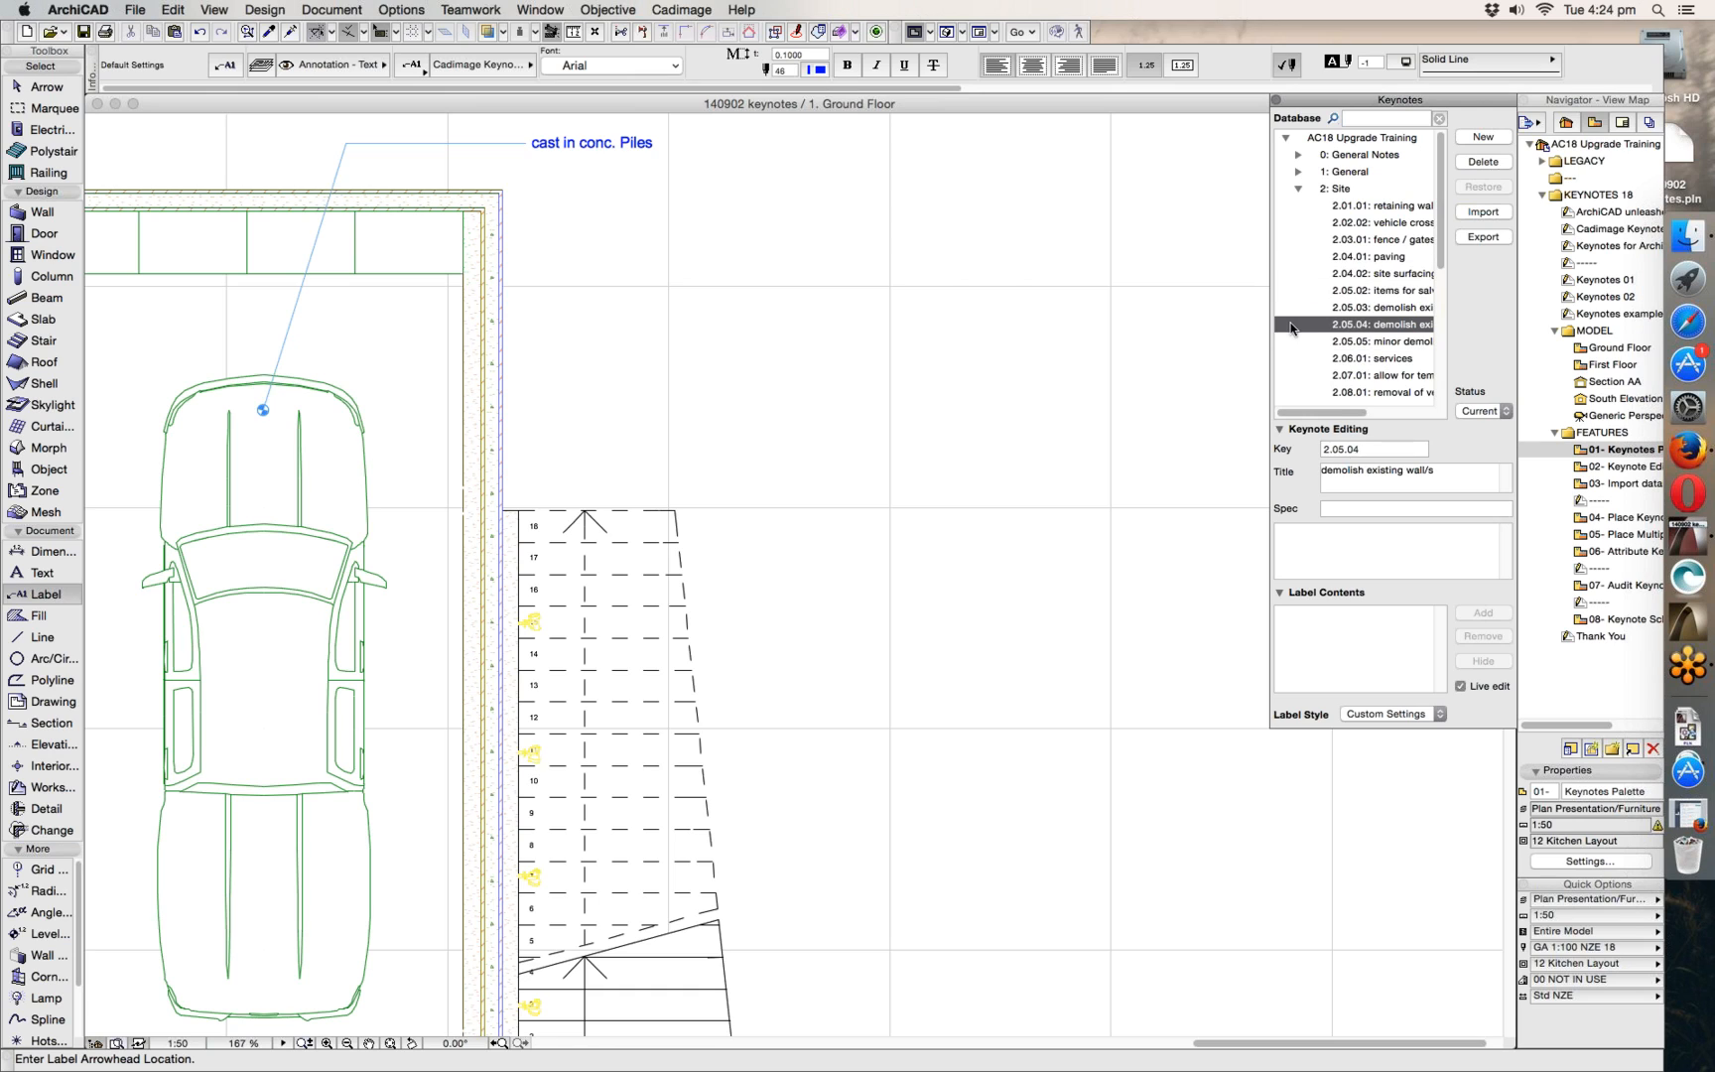
{"action": "left_click", "coordinate": [652, 570]}
{"action": "left_click", "coordinate": [710, 512]}
{"action": "left_click", "coordinate": [814, 502]}
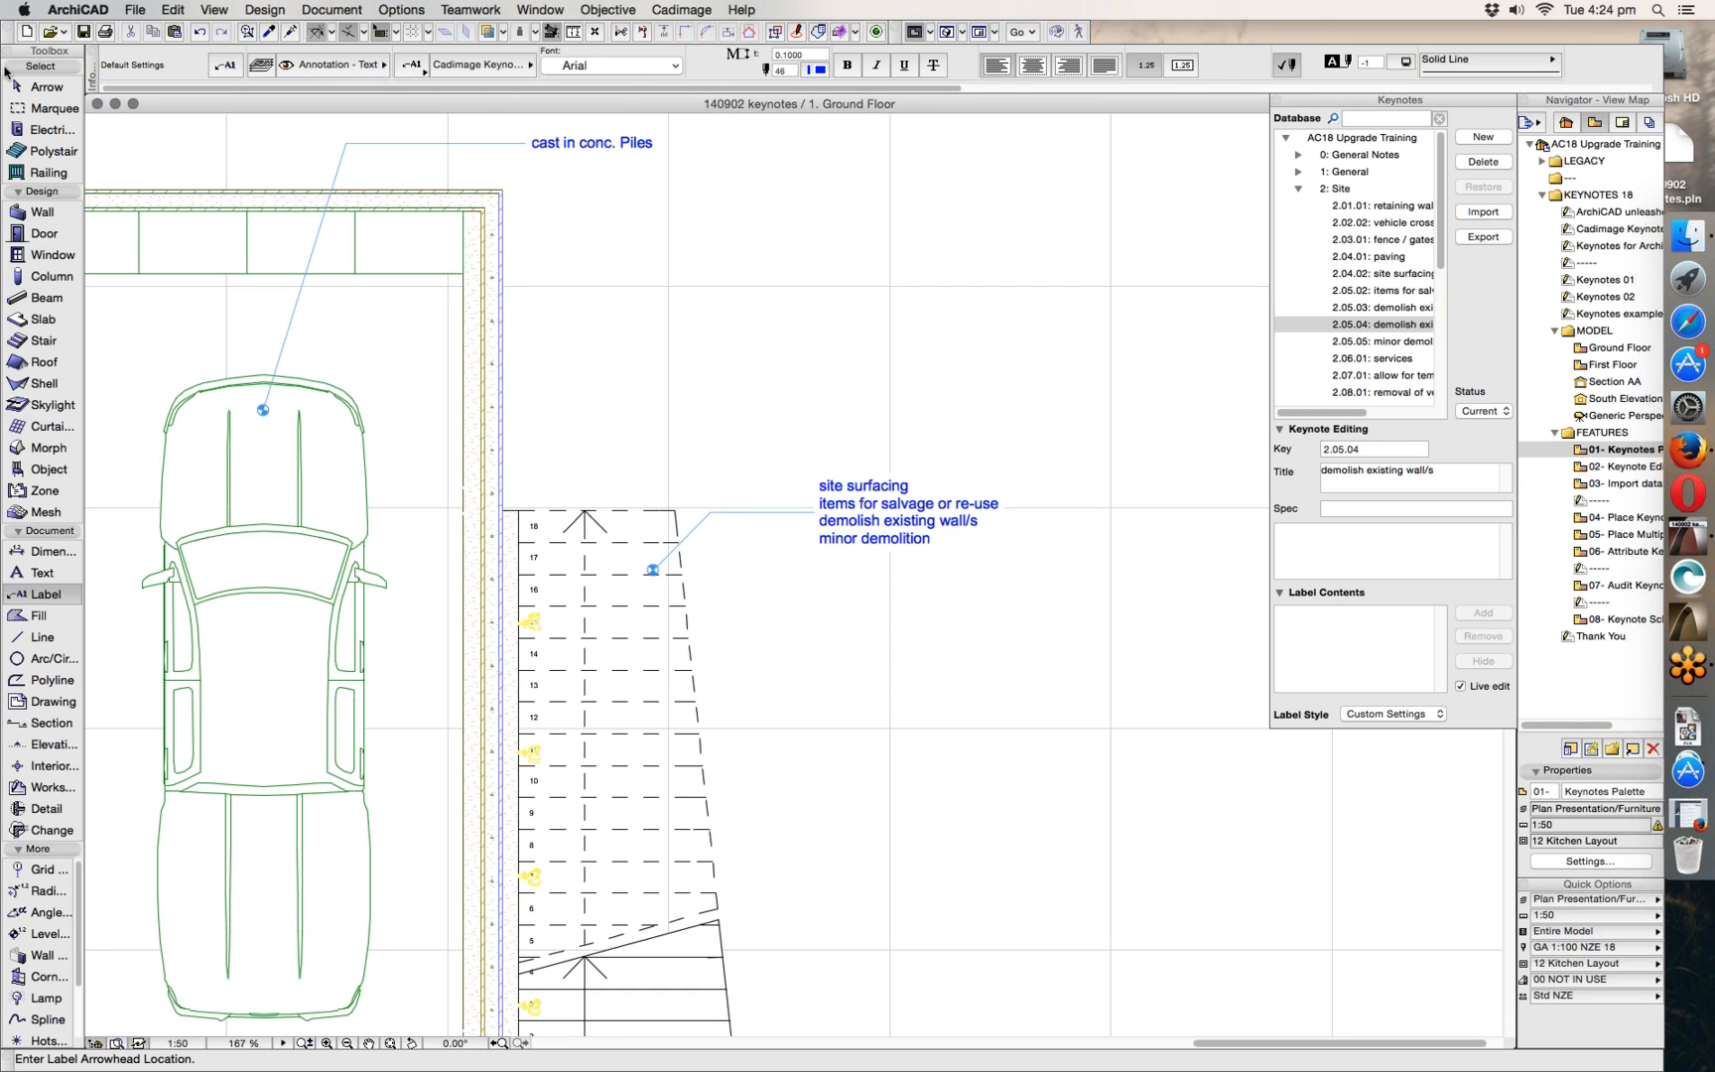
- Set the new stair label to display the Key along with the Title of each keynote
{"action": "left_click", "coordinate": [55, 89]}
{"action": "left_click_drag", "start_coordinate": [808, 419], "coordinate": [1067, 636]}
{"action": "left_click", "coordinate": [1067, 635]}
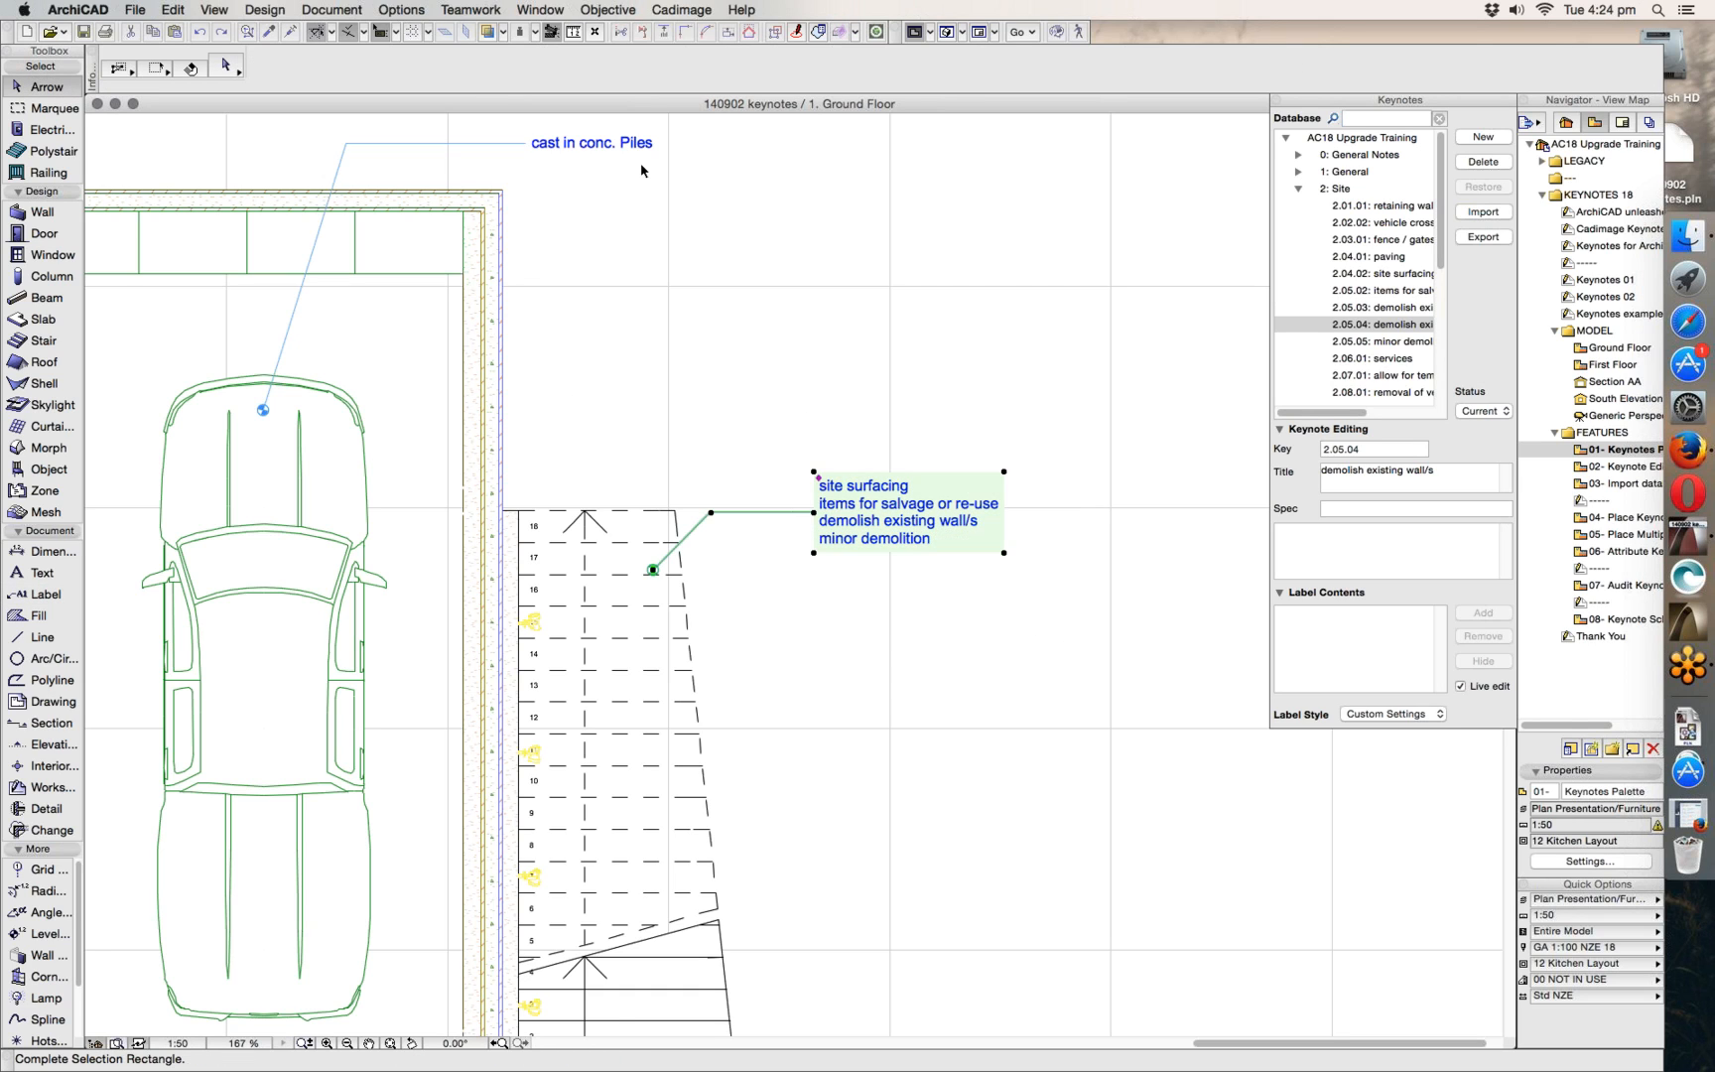
{"action": "key", "text": "super+t"}
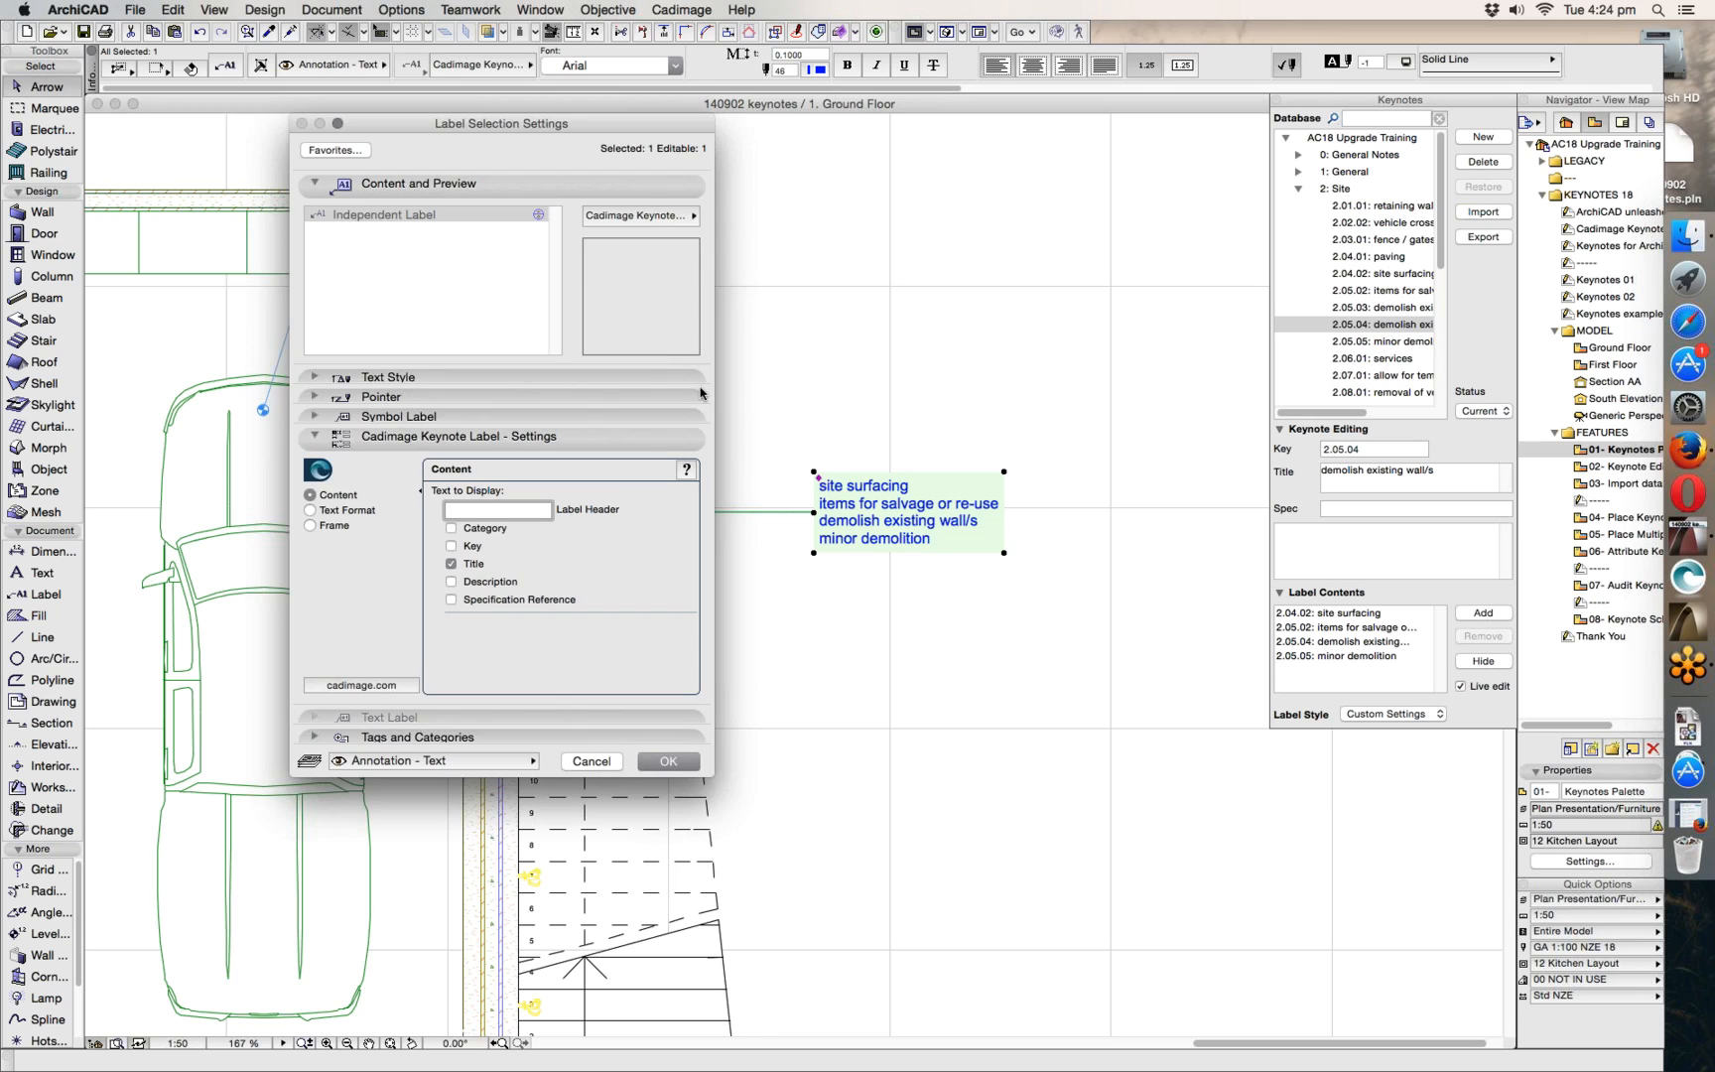
{"action": "left_click", "coordinate": [452, 546]}
{"action": "left_click", "coordinate": [668, 761]}
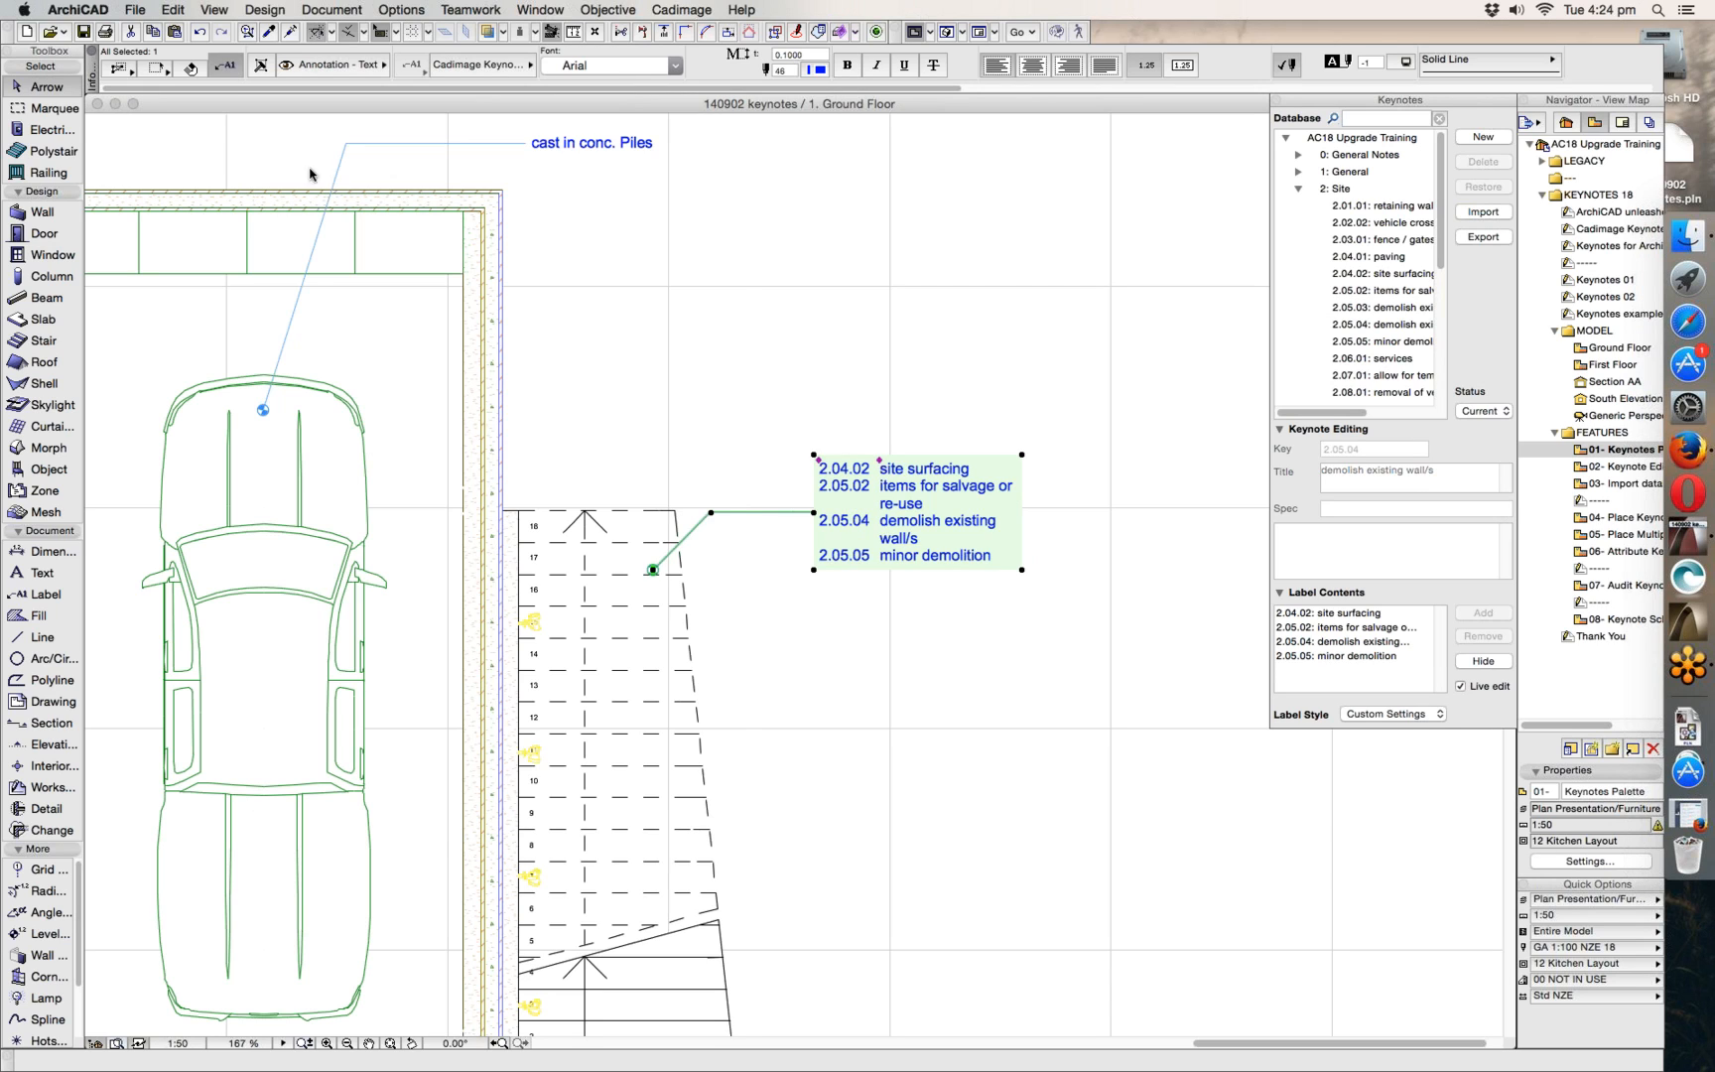
- Turn on bullet points in the stair label's general text format
{"action": "key", "text": "super+t"}
{"action": "left_click", "coordinate": [310, 510]}
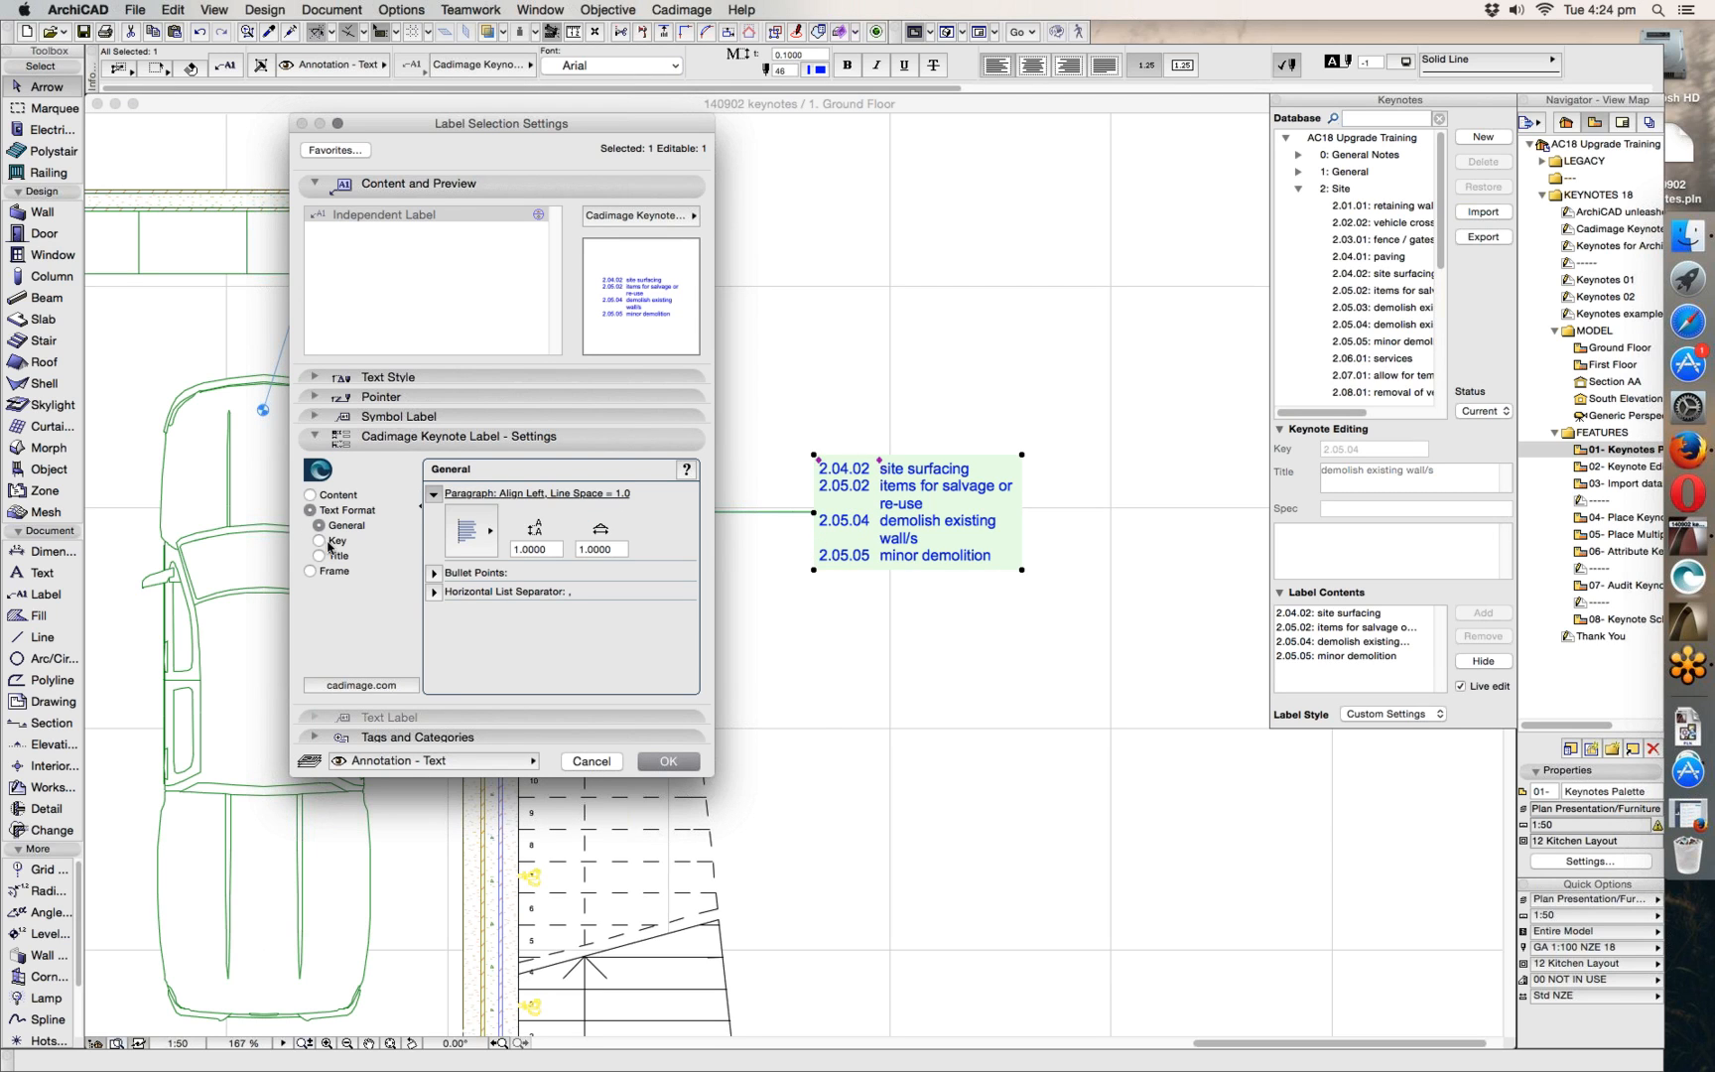
{"action": "left_click", "coordinate": [437, 576]}
{"action": "left_click", "coordinate": [471, 541]}
{"action": "left_click", "coordinate": [684, 766]}
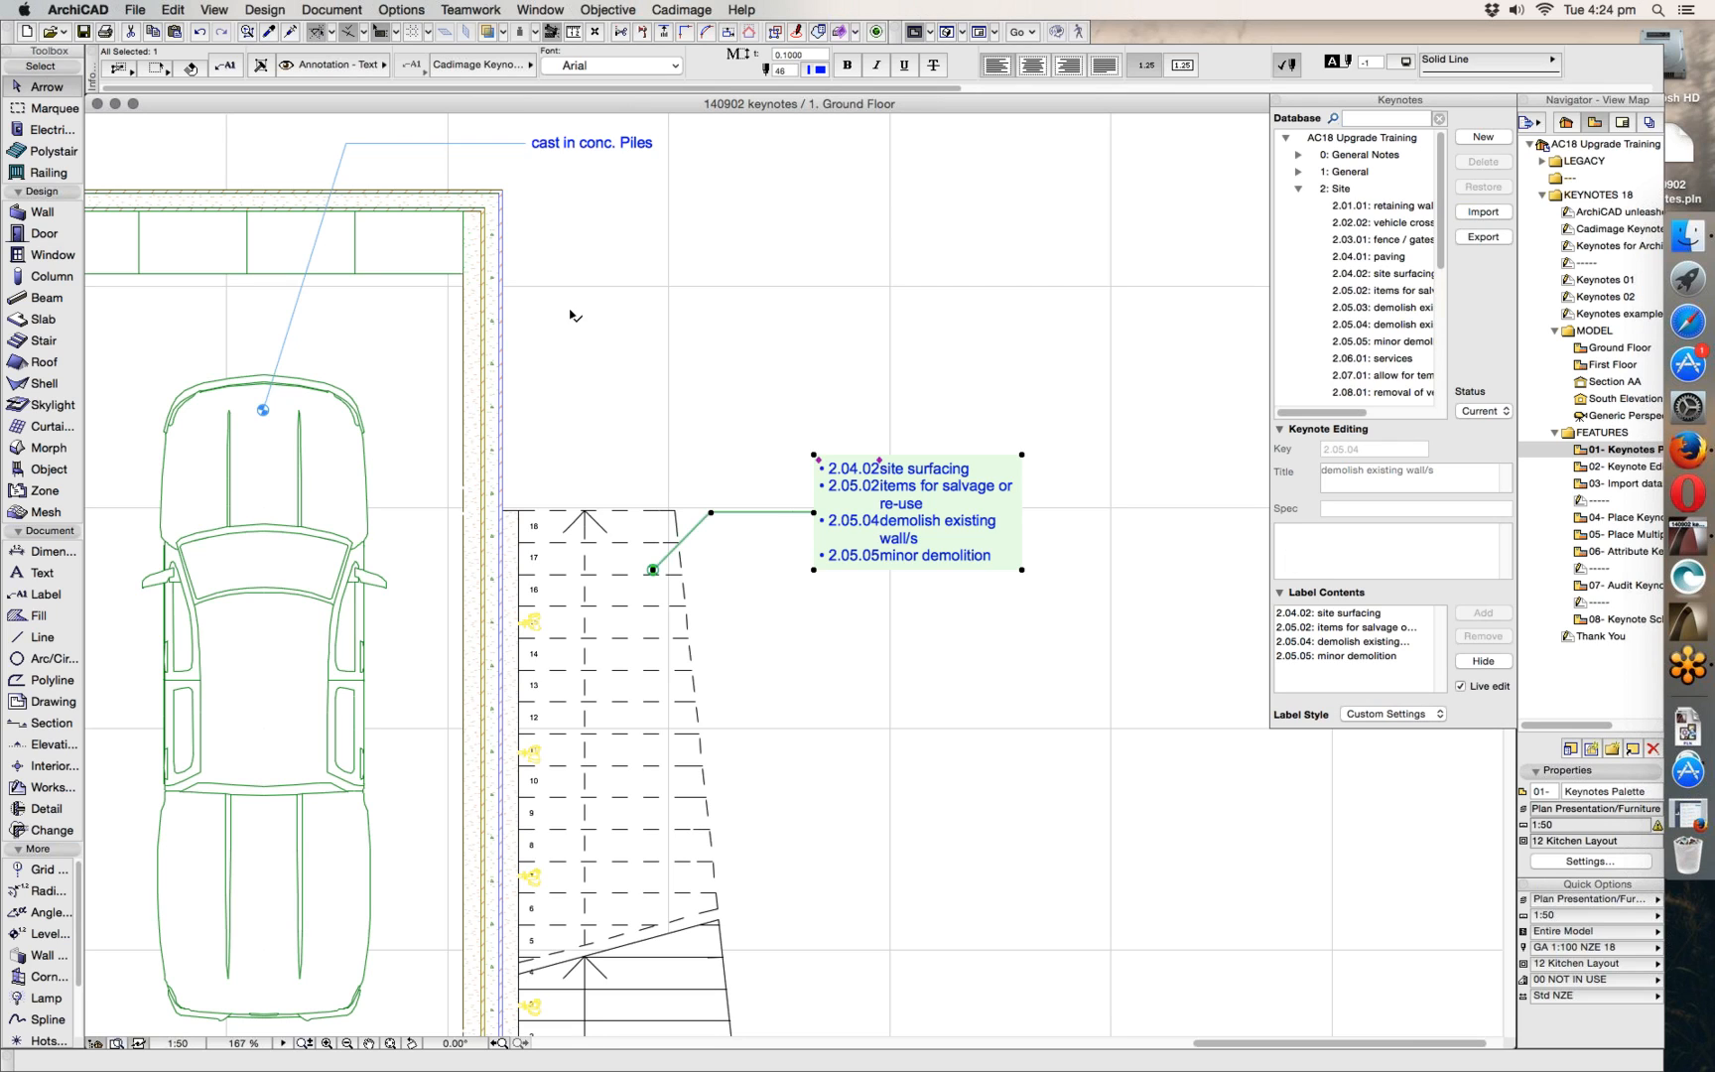
- View the contents of the cast in conc. Piles label, and graphically widen the stair label's tab between its keys and titles
{"action": "left_click", "coordinate": [526, 144]}
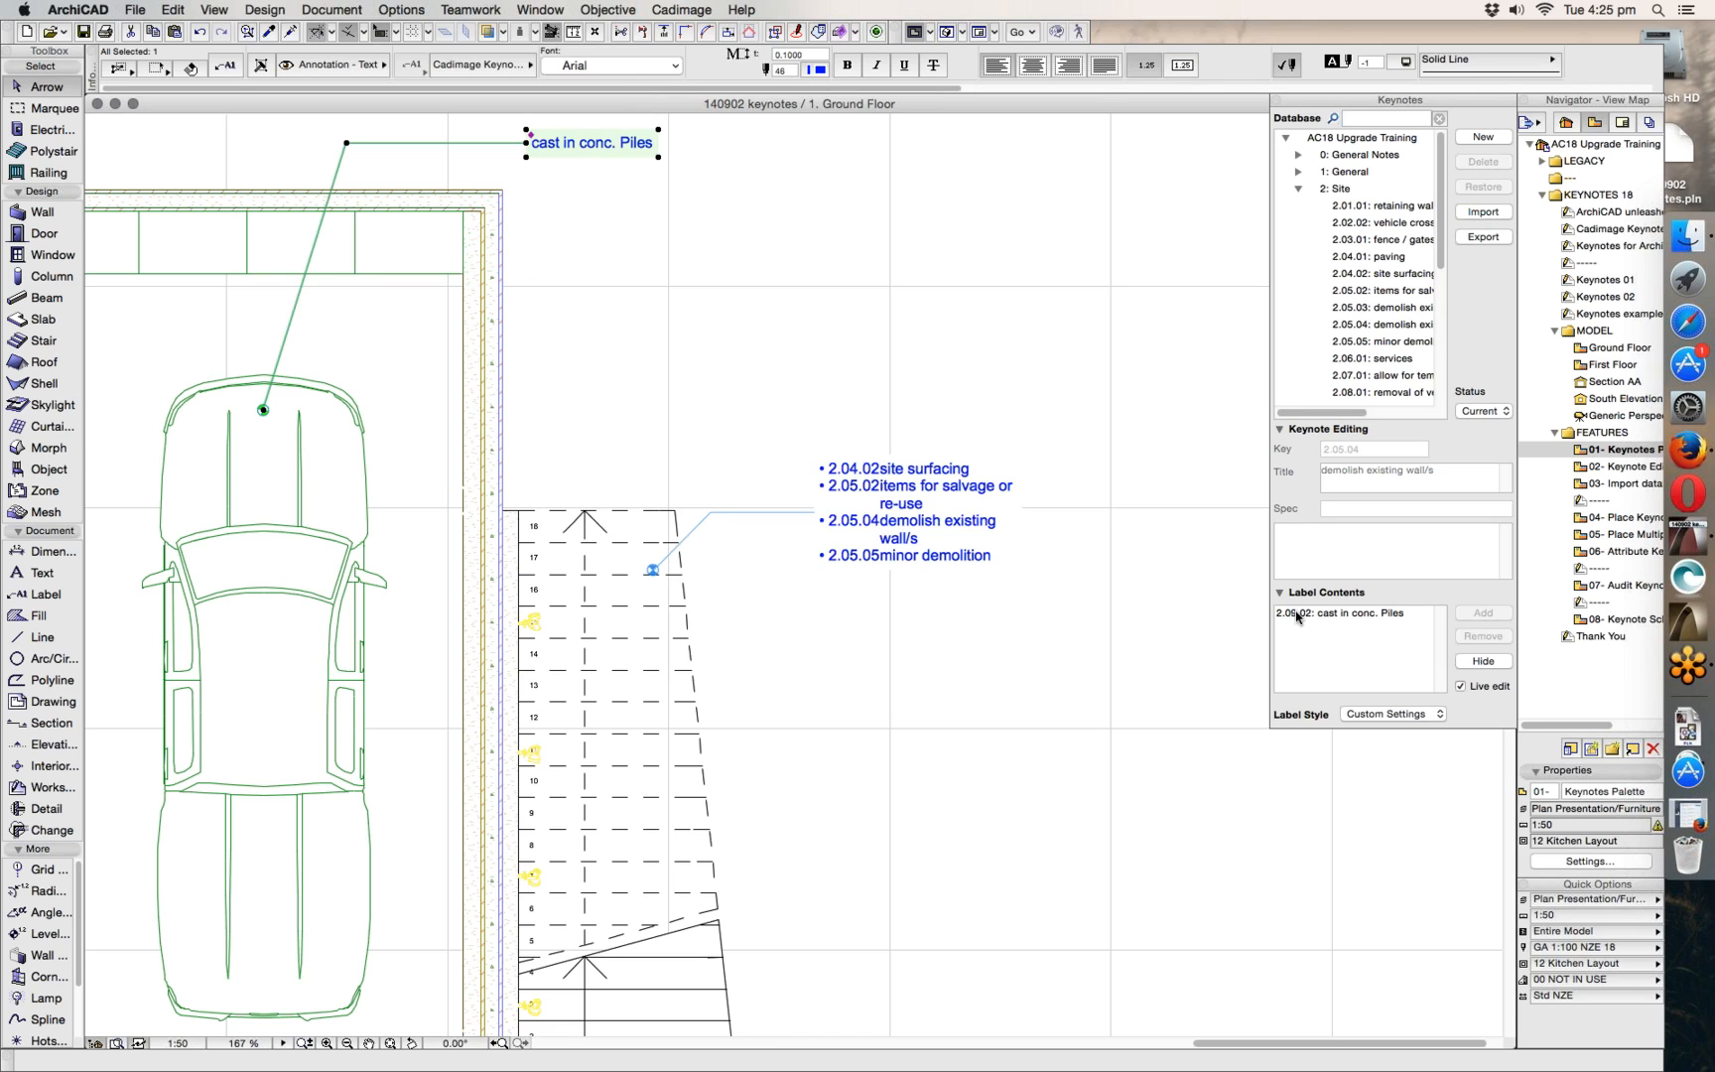
{"action": "left_click", "coordinate": [820, 519]}
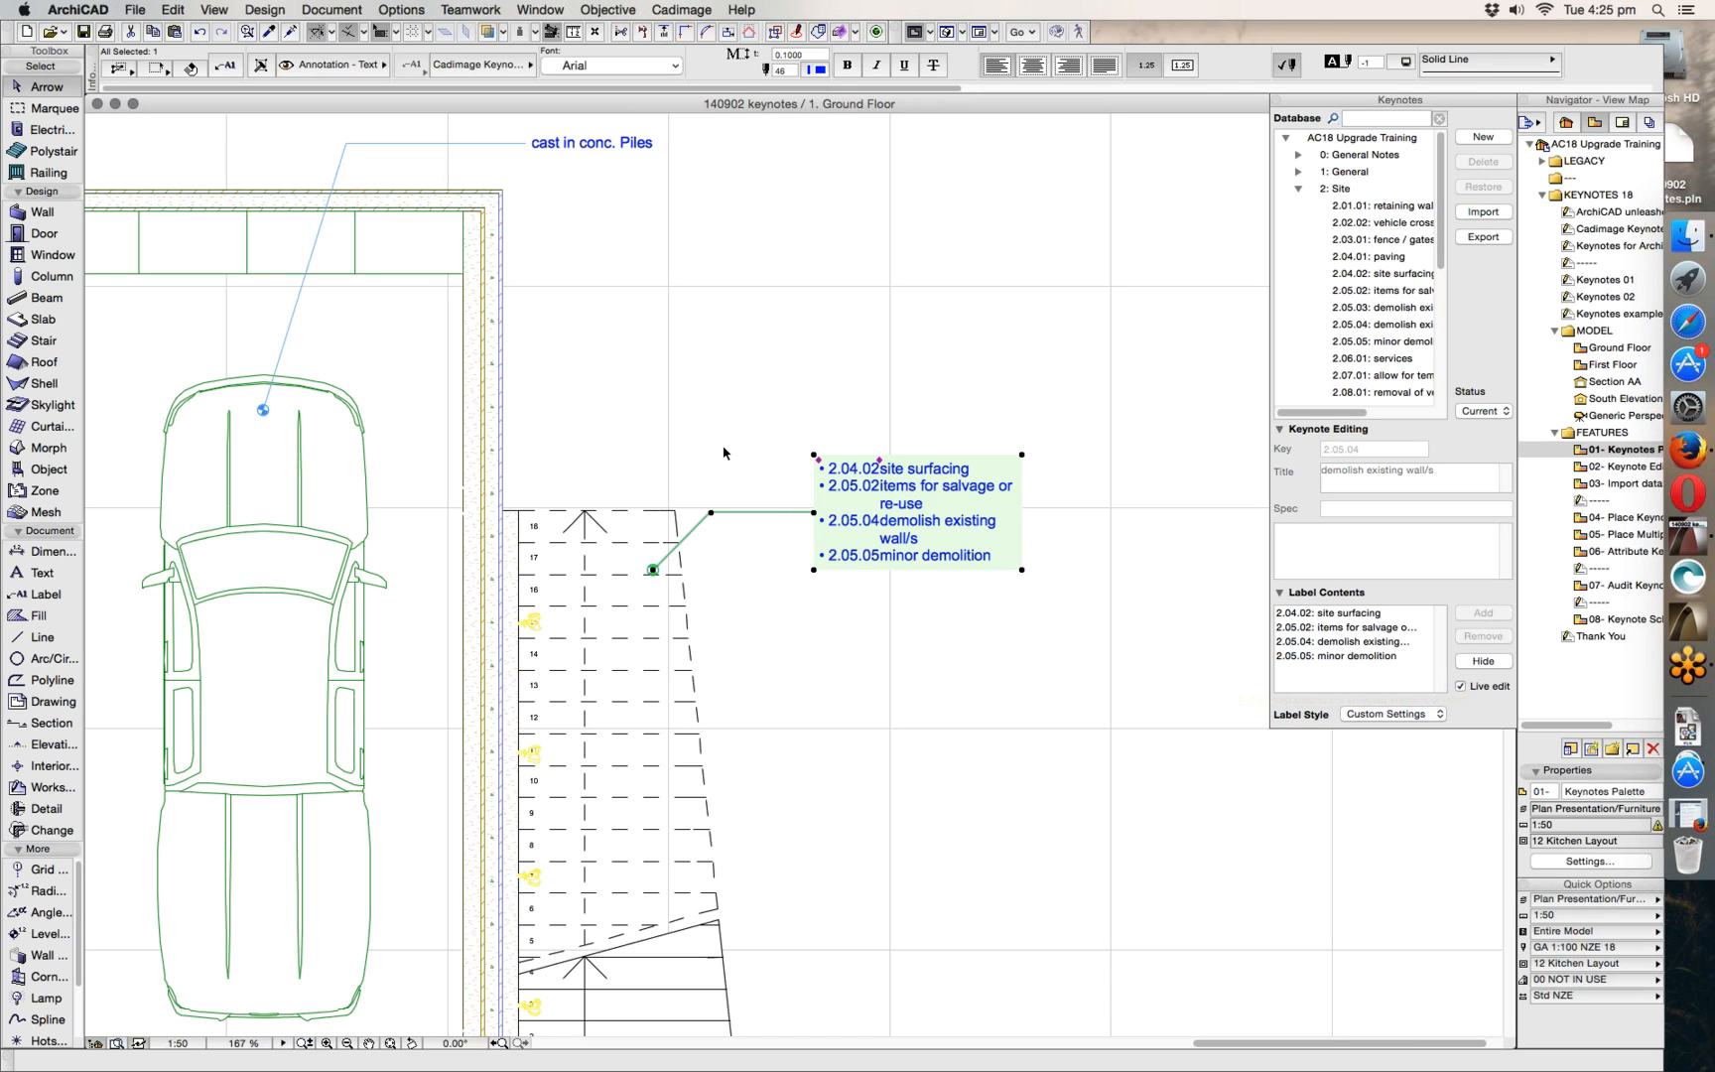
{"action": "scroll", "coordinate": [722, 487], "scroll_direction": "right", "scroll_amount": 3}
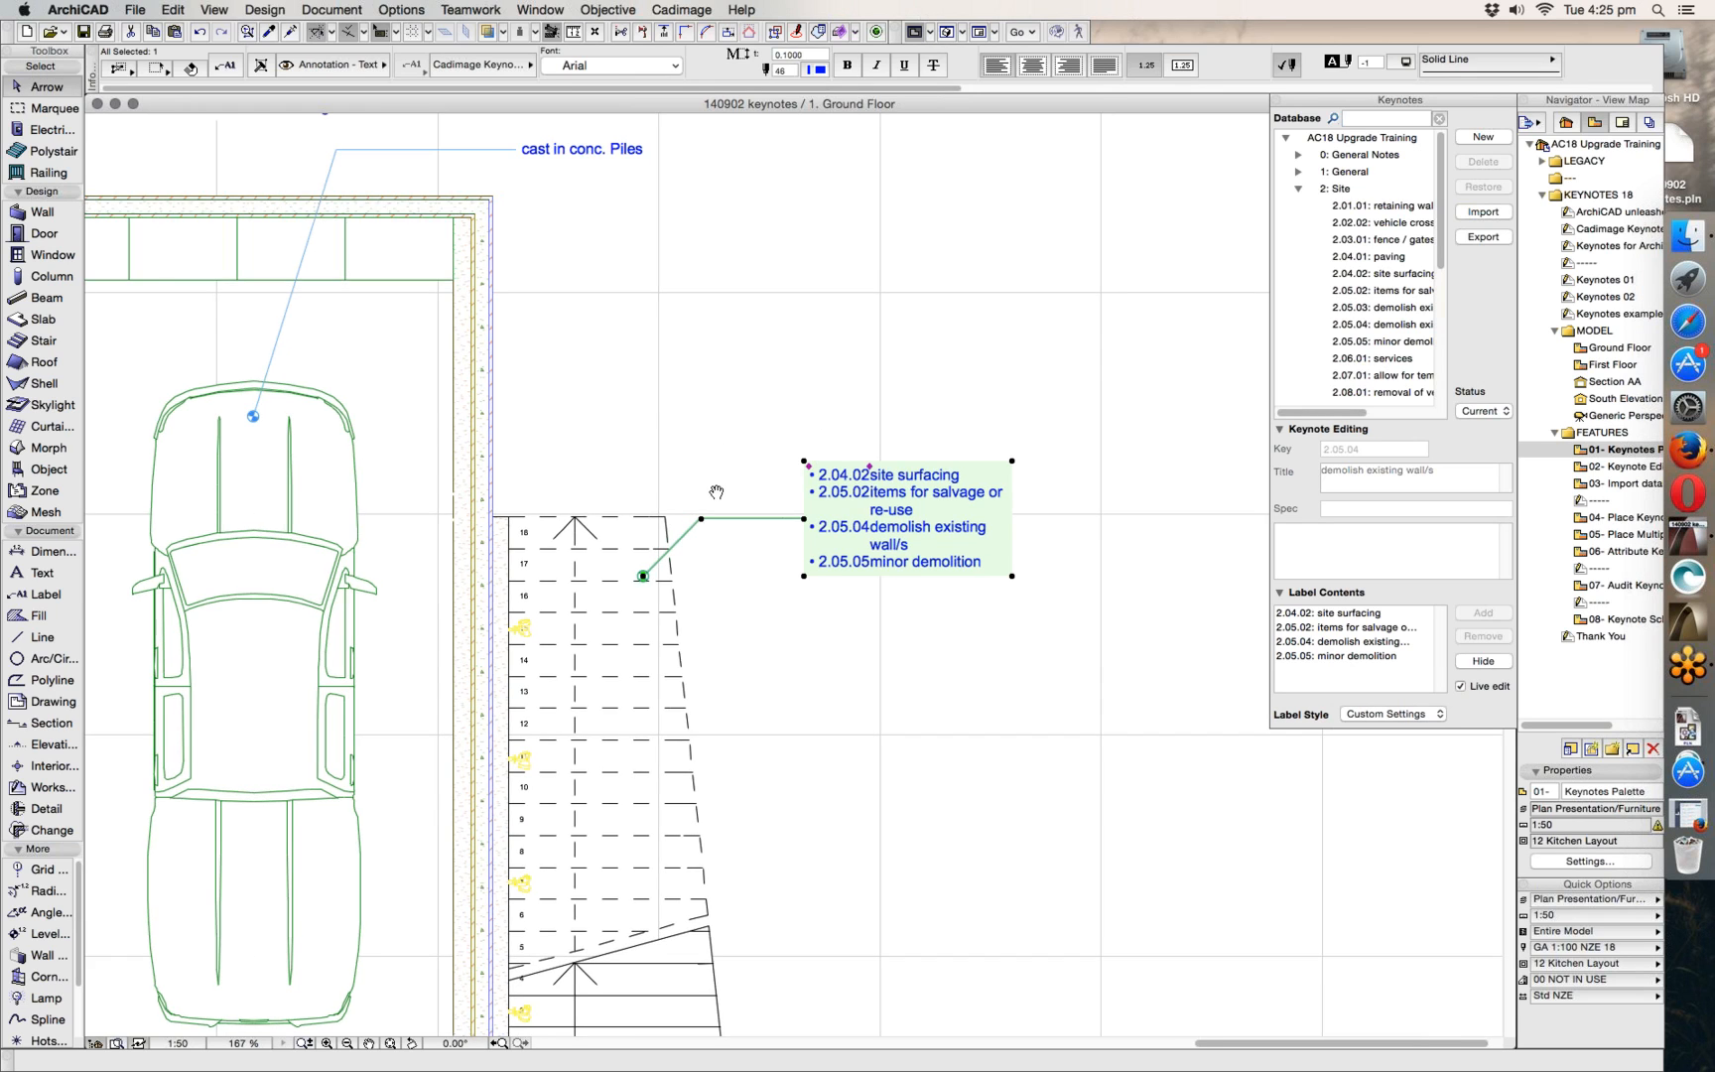
{"action": "scroll", "coordinate": [794, 486], "scroll_direction": "up", "scroll_amount": 2}
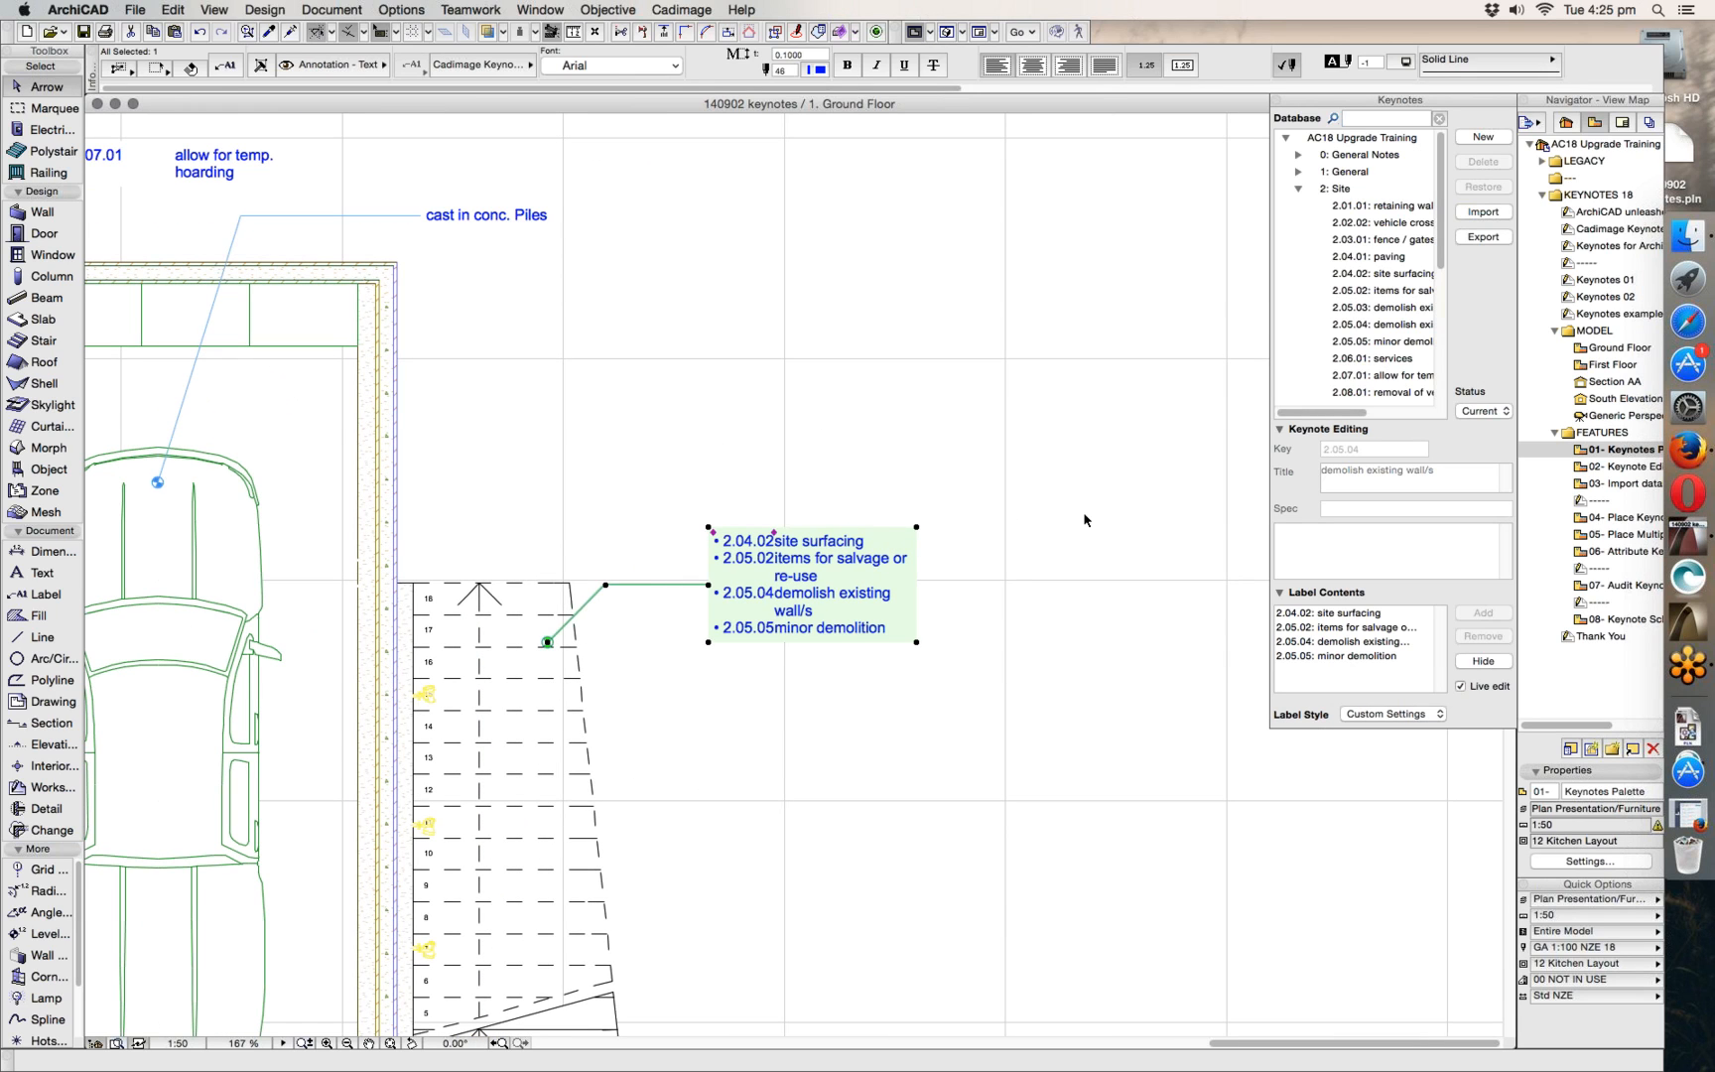
{"action": "left_click", "coordinate": [777, 534]}
{"action": "left_click", "coordinate": [787, 534]}
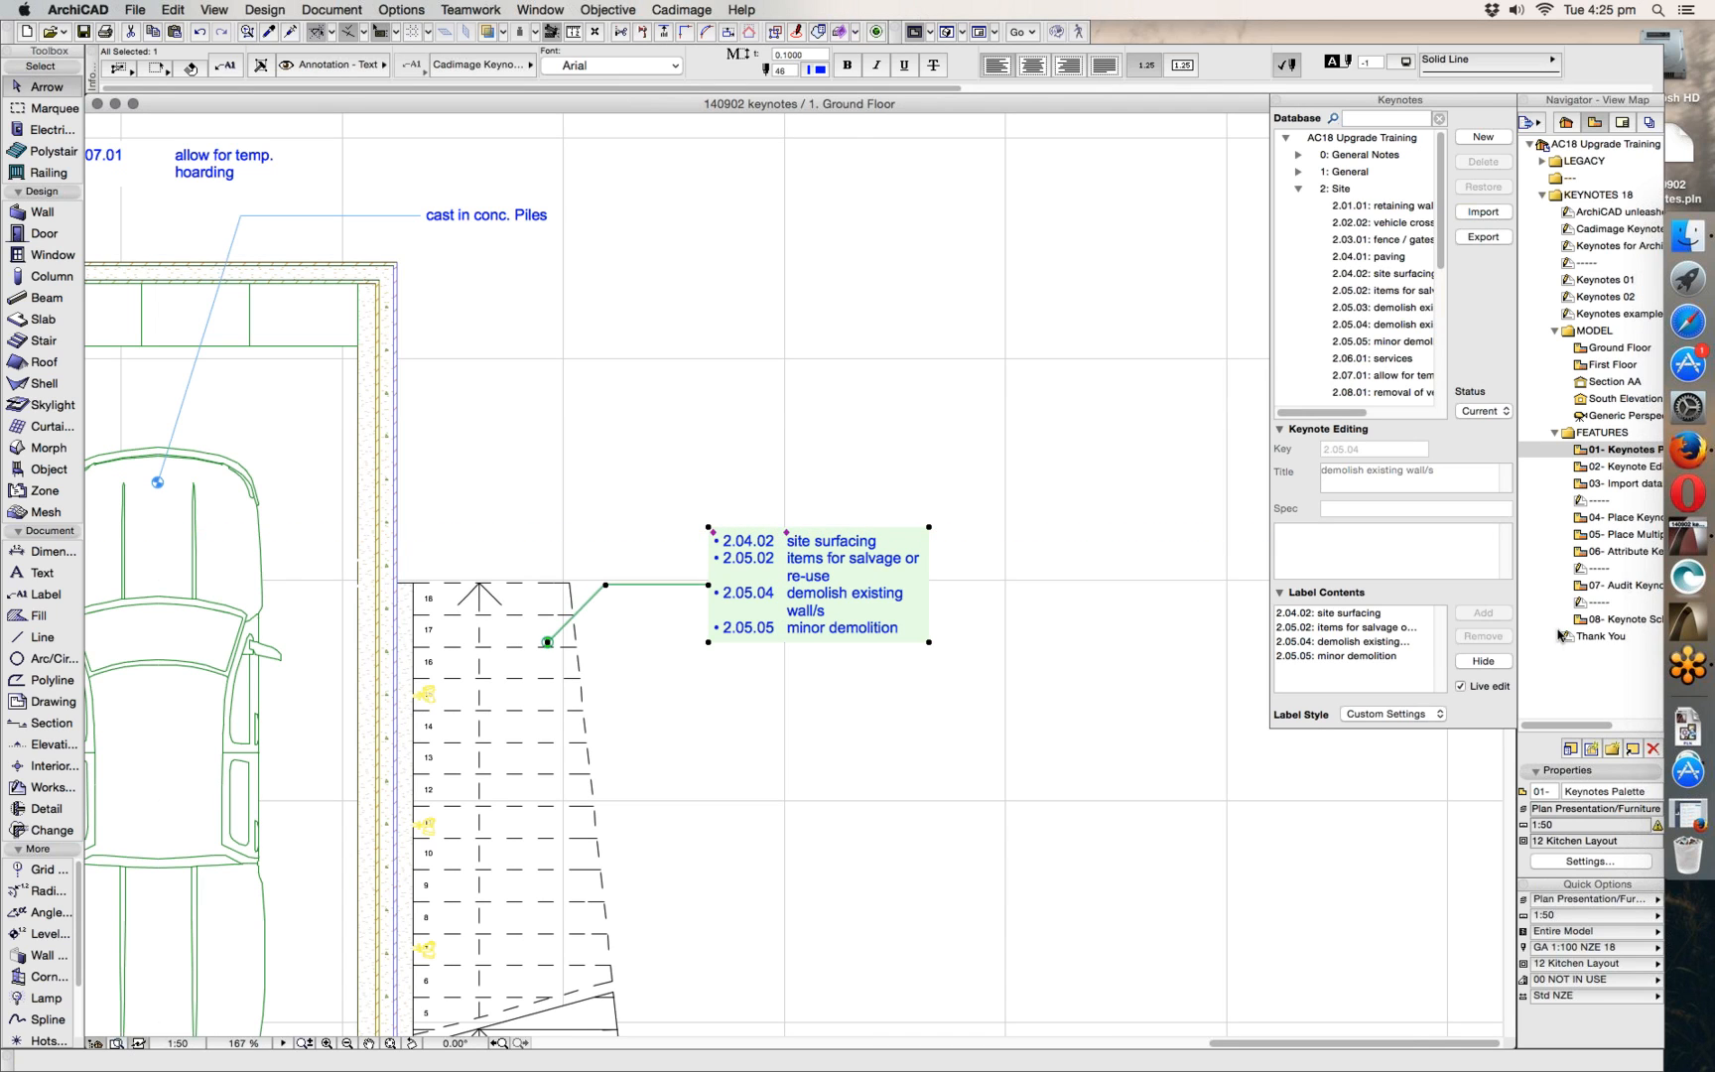
- Remove keynote 2.04.02 site surfacing from the stair label and add 2.06.01 services to it
{"action": "left_click", "coordinate": [1332, 613]}
{"action": "left_click", "coordinate": [1481, 636]}
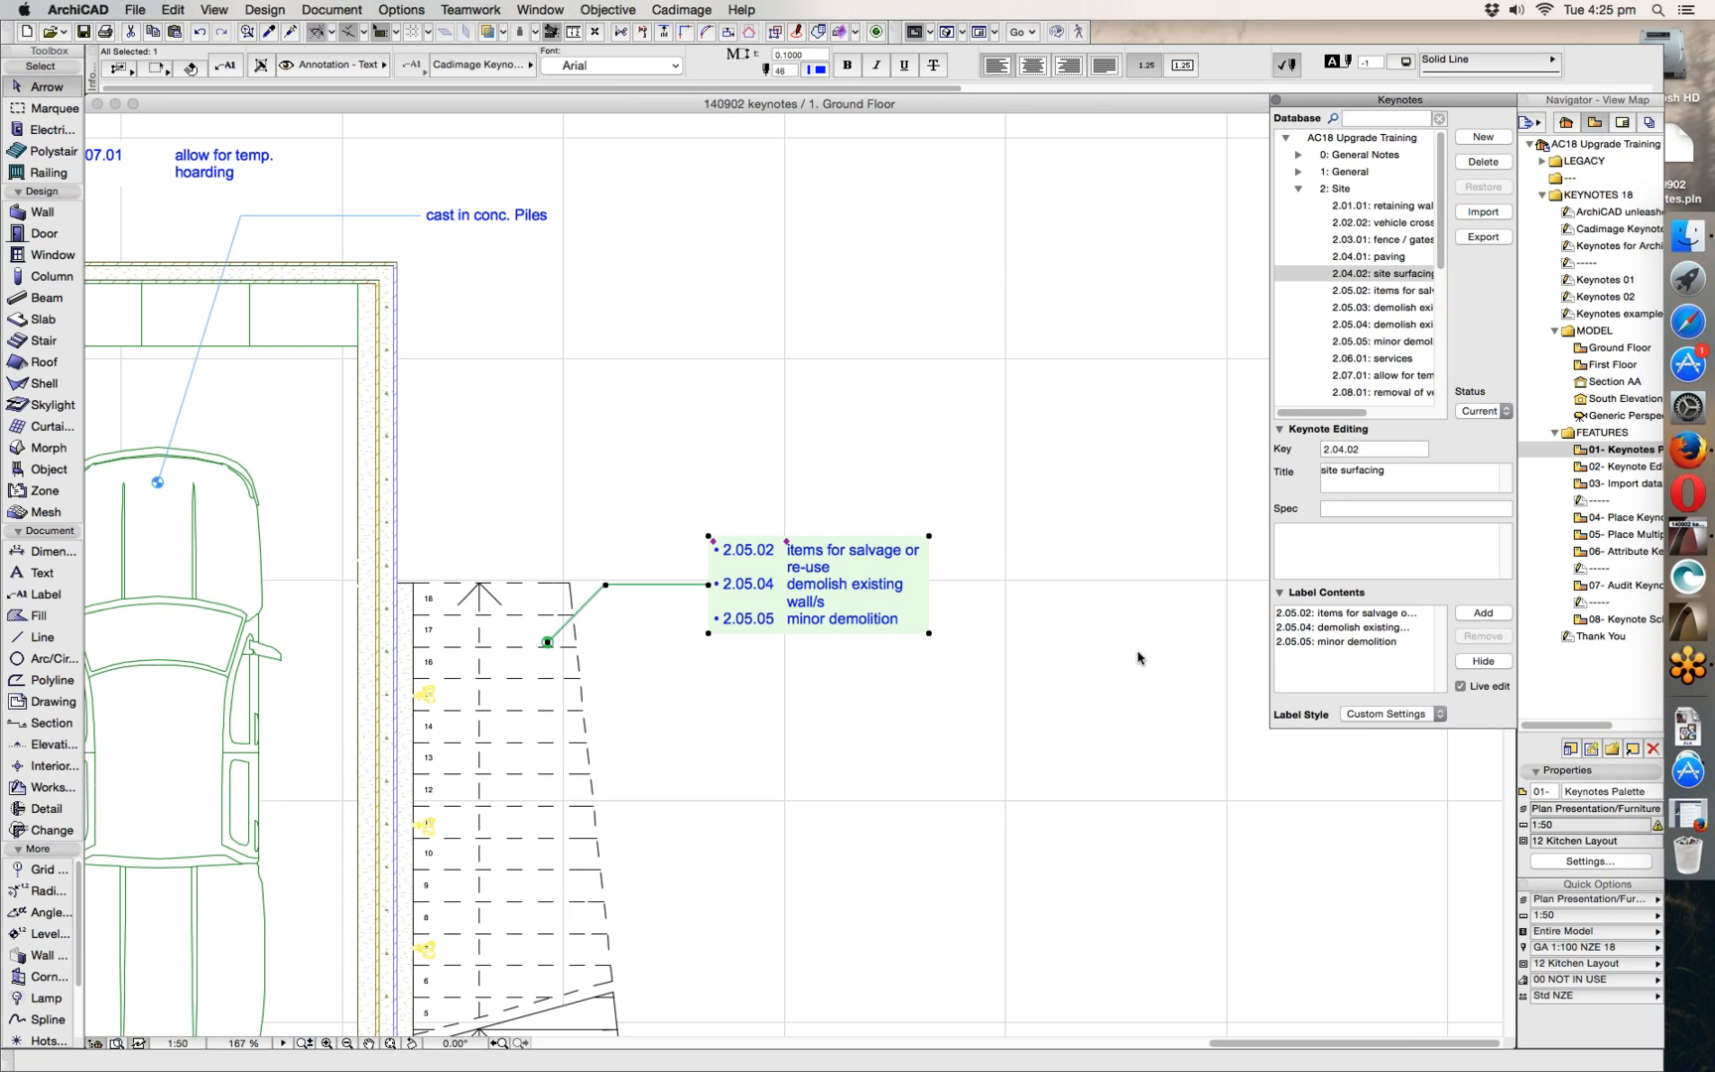
{"action": "left_click", "coordinate": [1378, 359]}
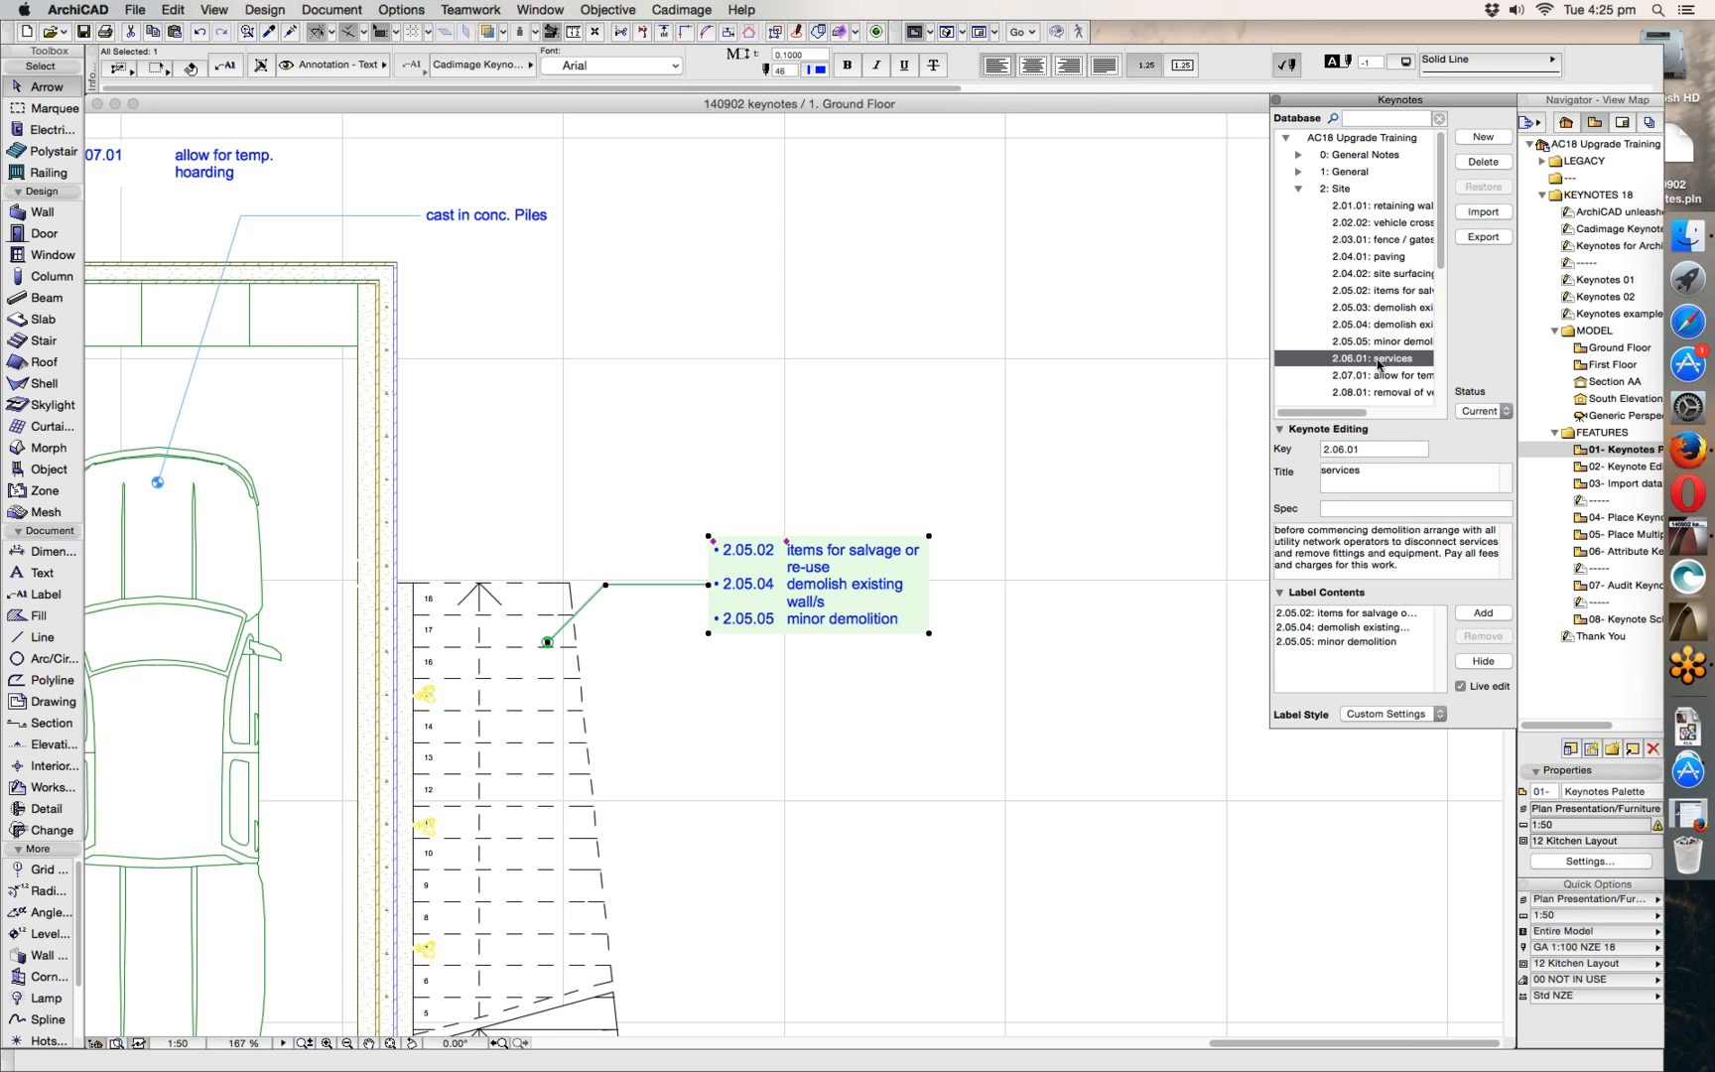
{"action": "left_click", "coordinate": [1485, 614]}
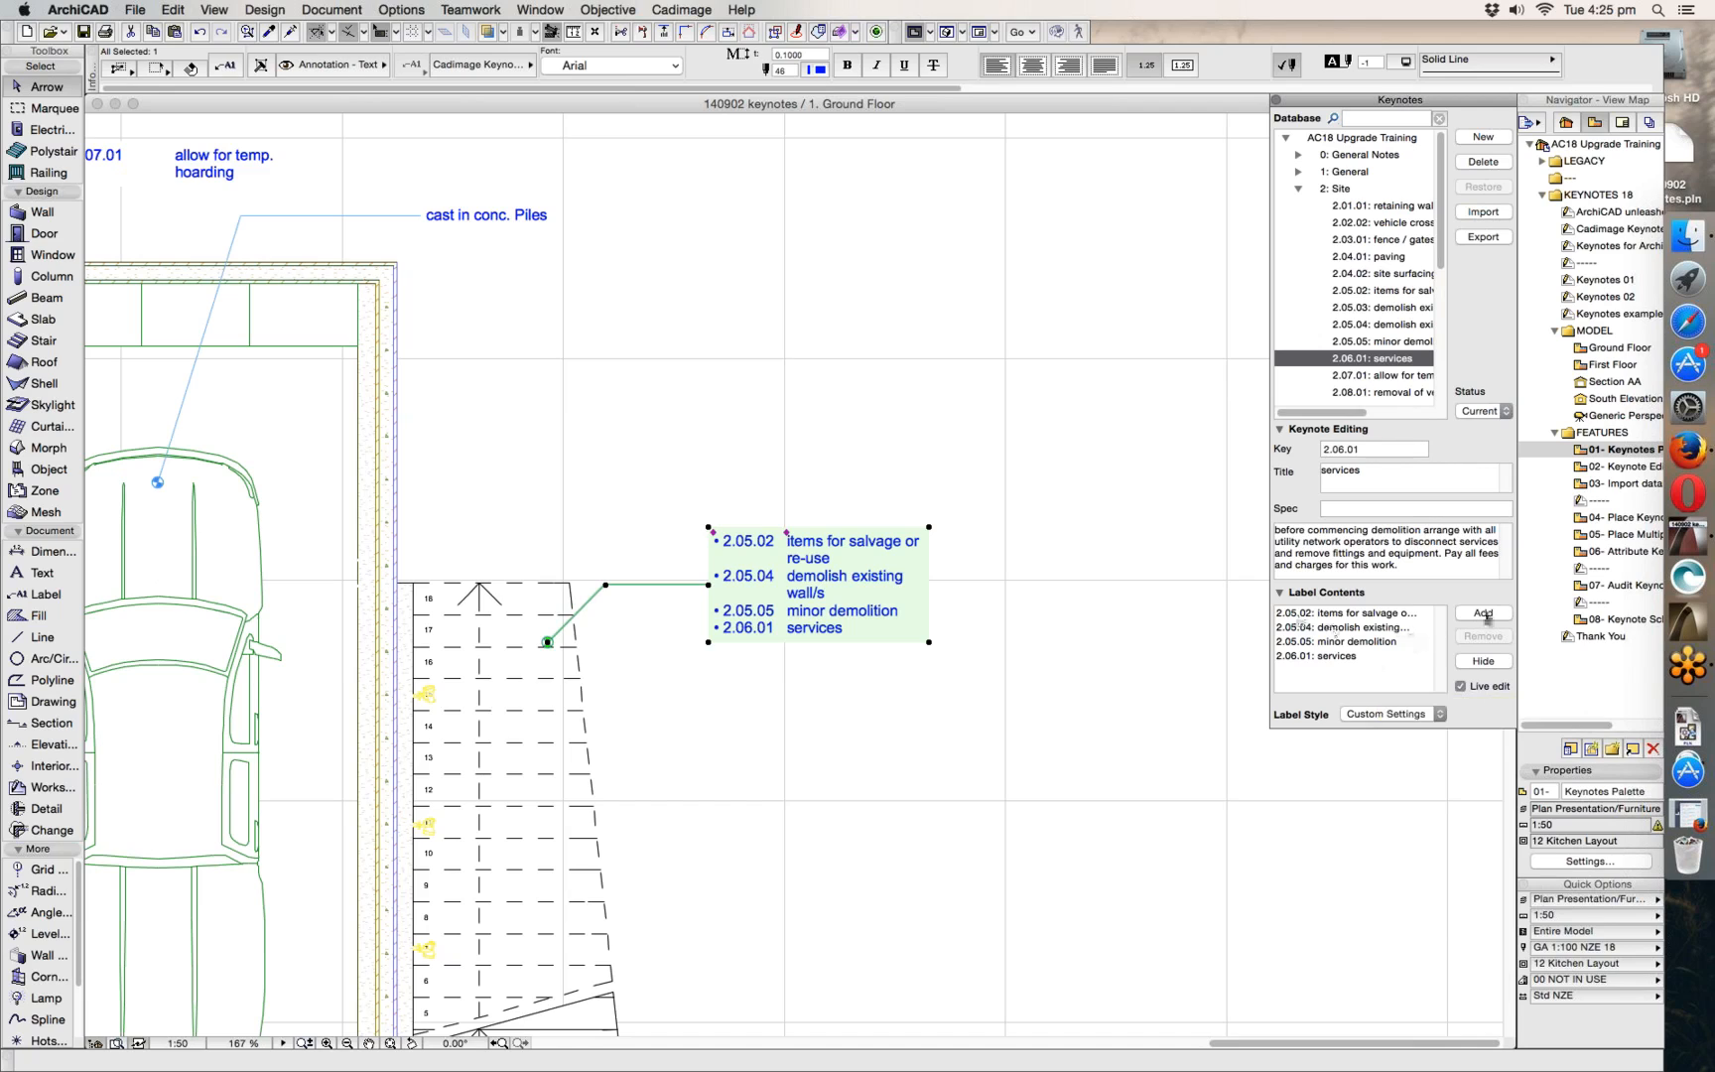
- Turn off Live edit and load the stair label's keynotes into the Label Contents list
{"action": "left_click", "coordinate": [1460, 685]}
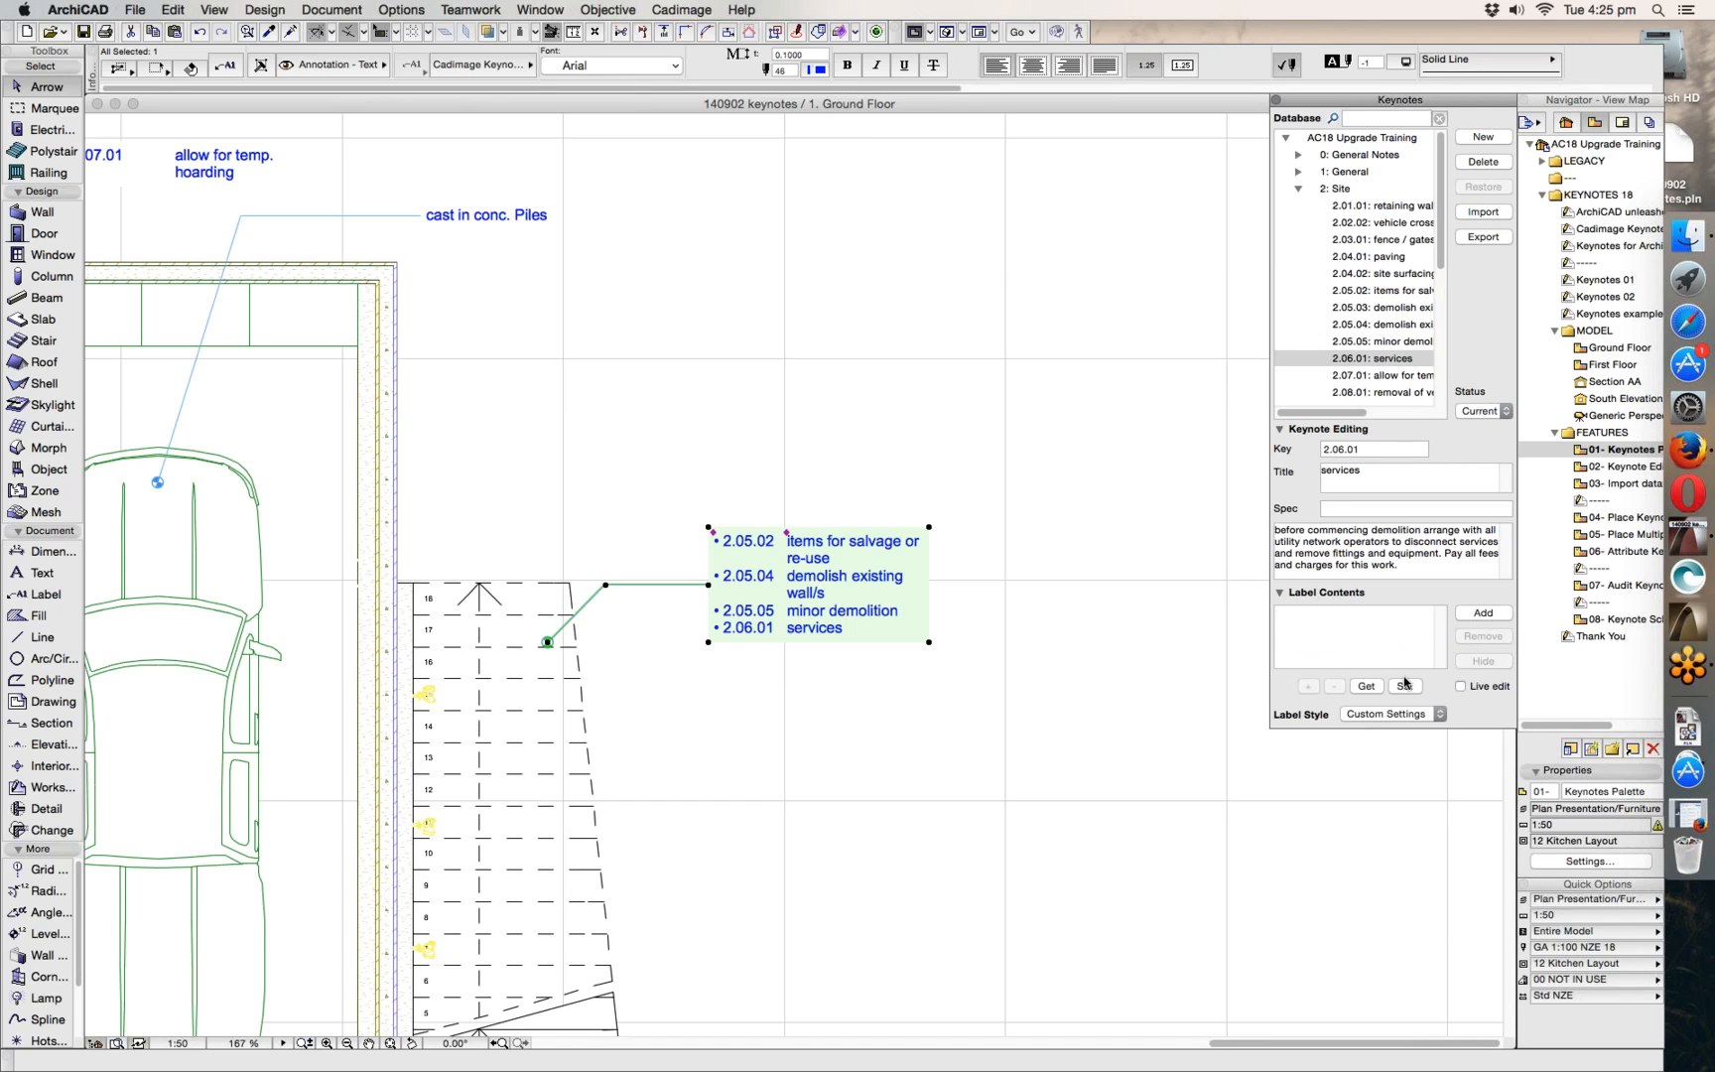
{"action": "left_click", "coordinate": [714, 415]}
{"action": "left_click", "coordinate": [709, 585]}
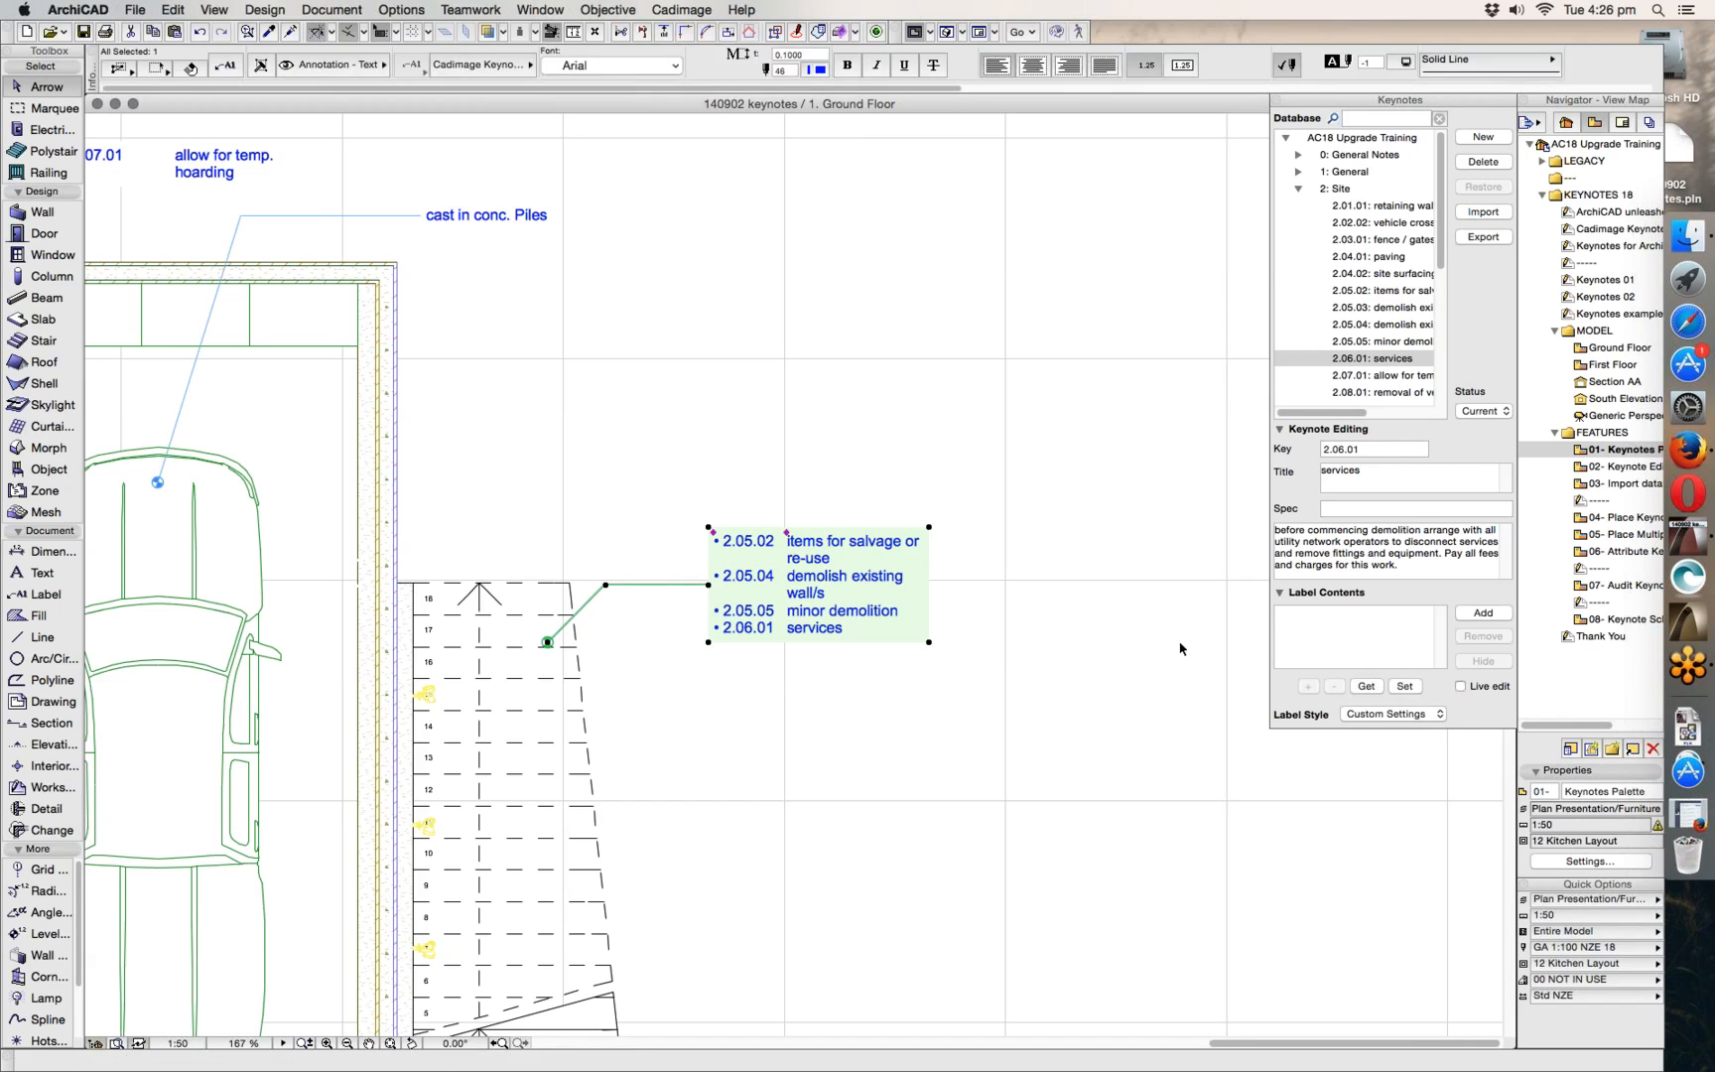
{"action": "left_click", "coordinate": [1365, 686]}
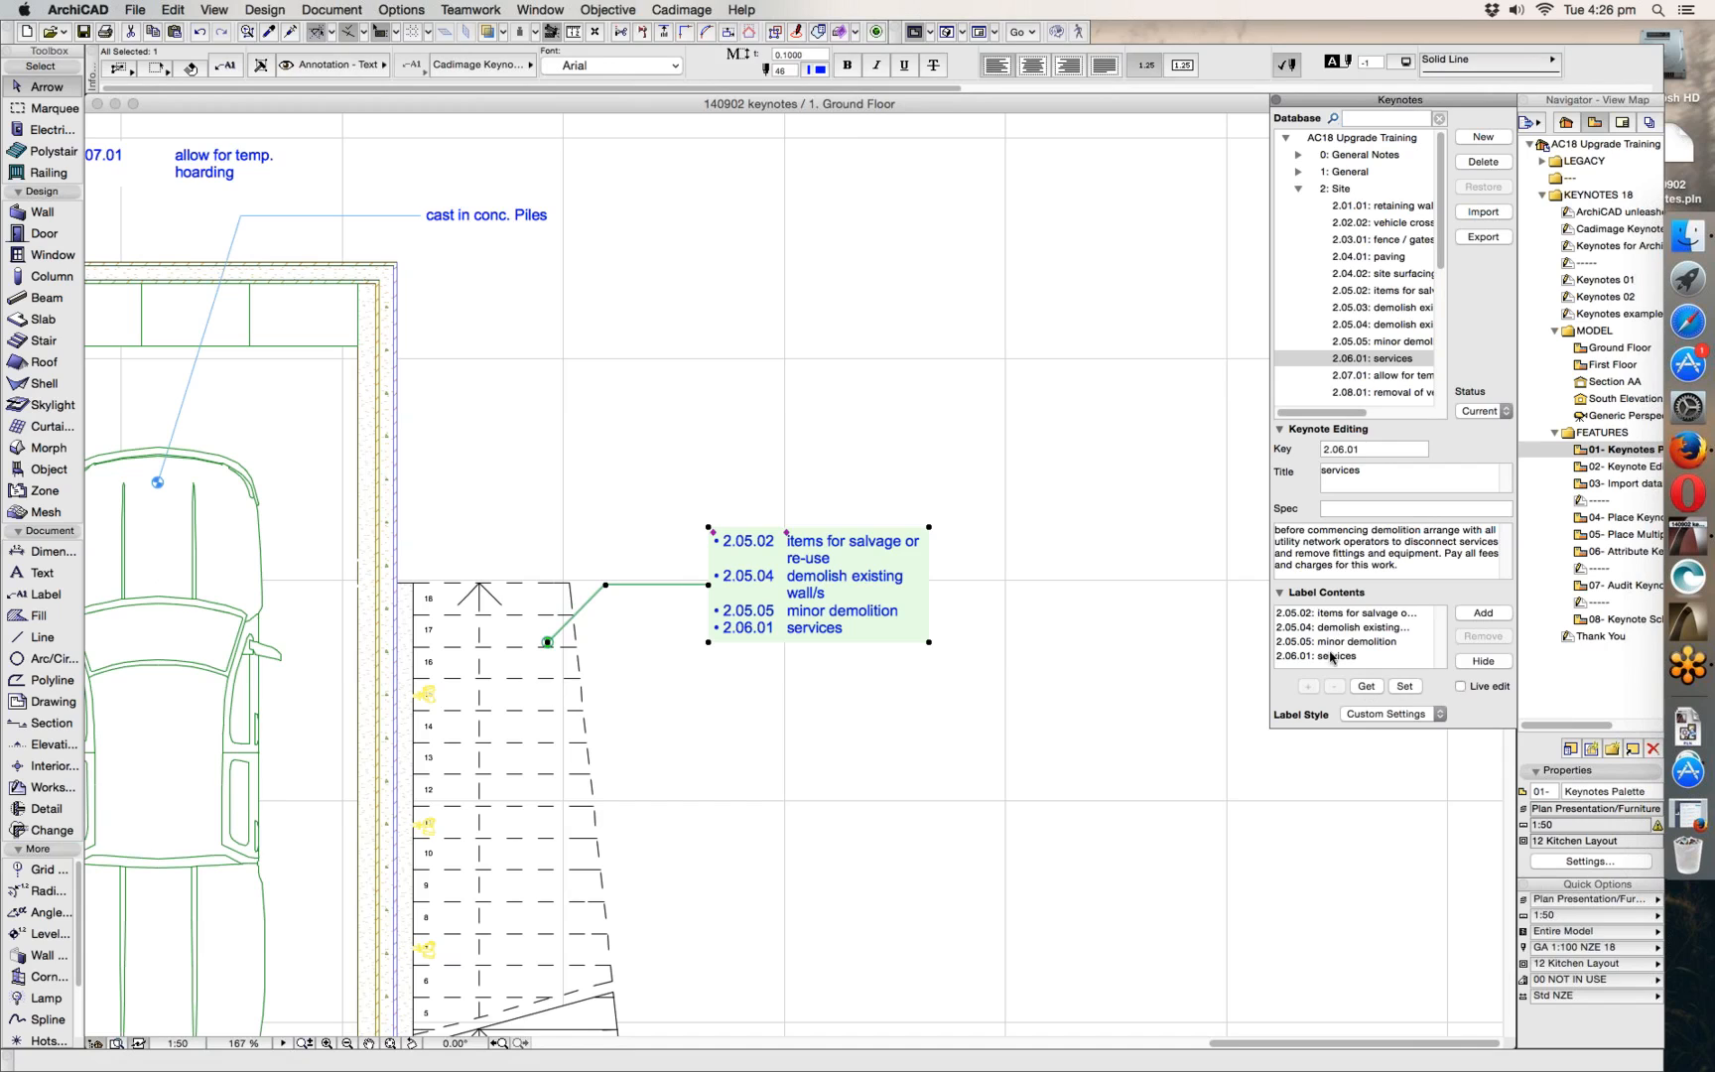
- Replace keynotes 2.05.04 and 2.05.05 in the contents list with 2.07.01 allow for temp. hoarding, and apply the list to the stair label
{"action": "left_click", "coordinate": [1362, 627]}
{"action": "left_click", "coordinate": [1481, 636]}
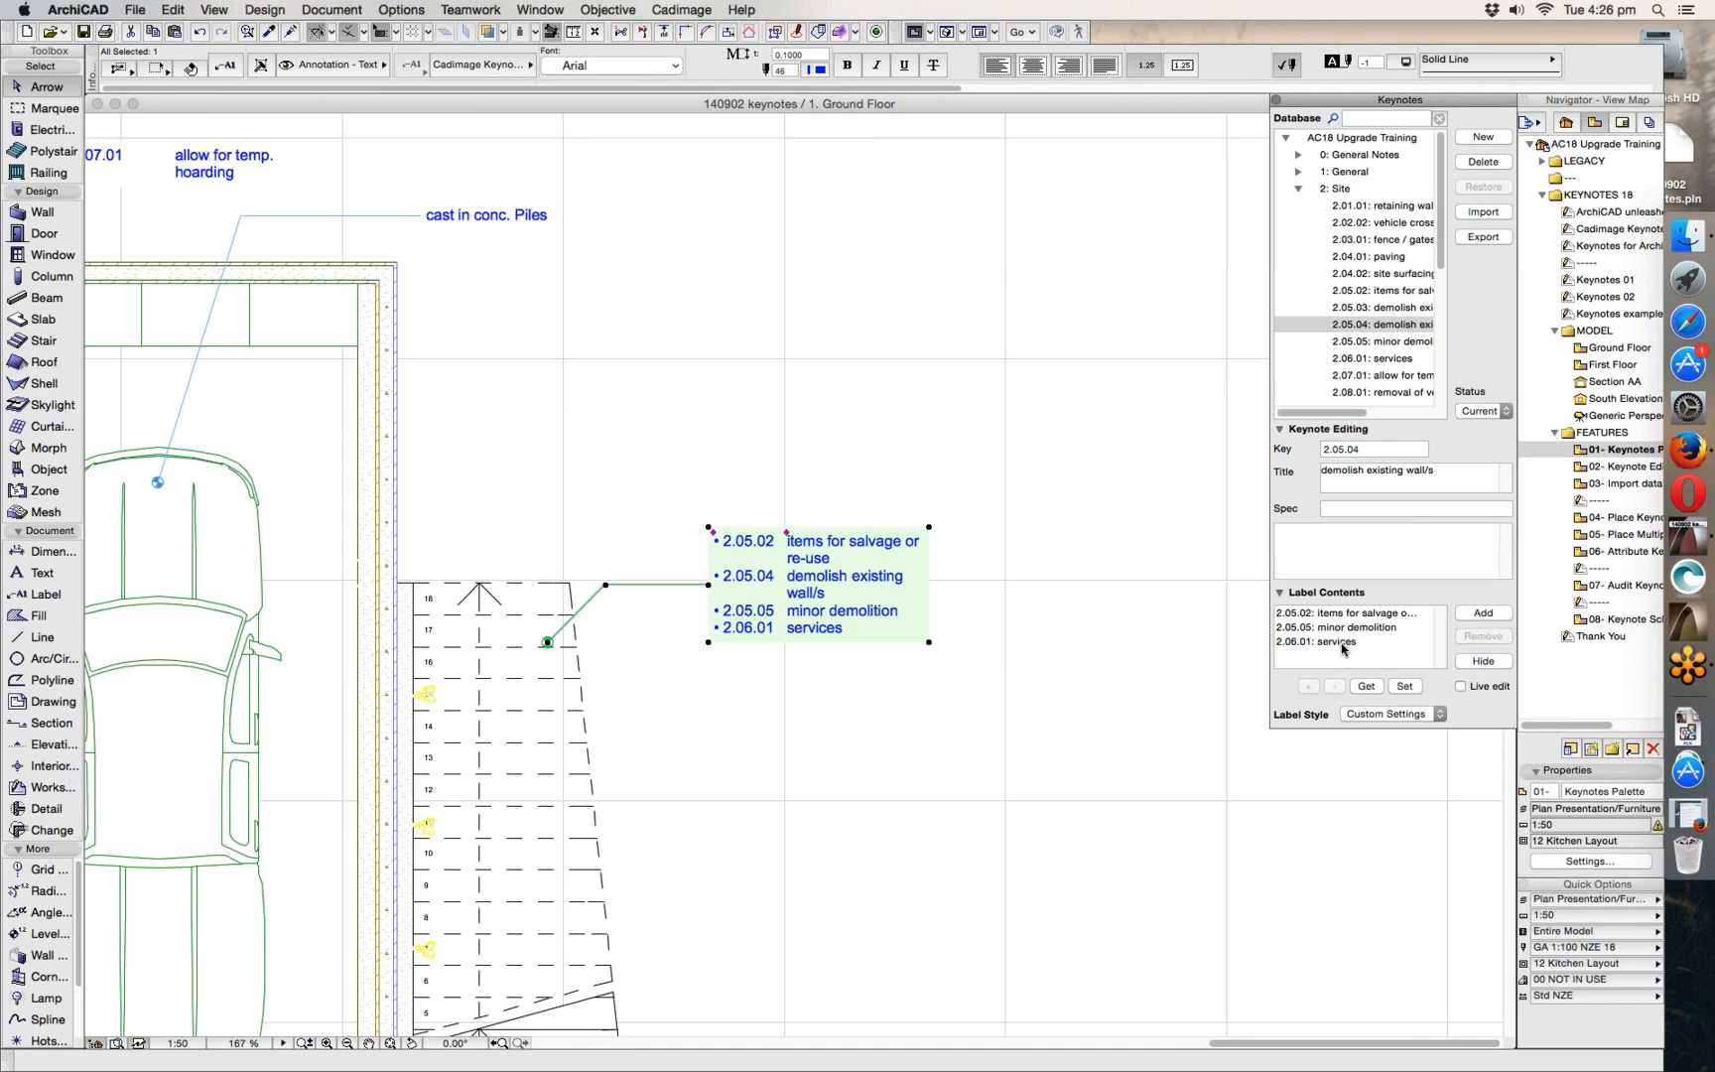
{"action": "left_click", "coordinate": [1340, 627]}
{"action": "left_click", "coordinate": [1483, 637]}
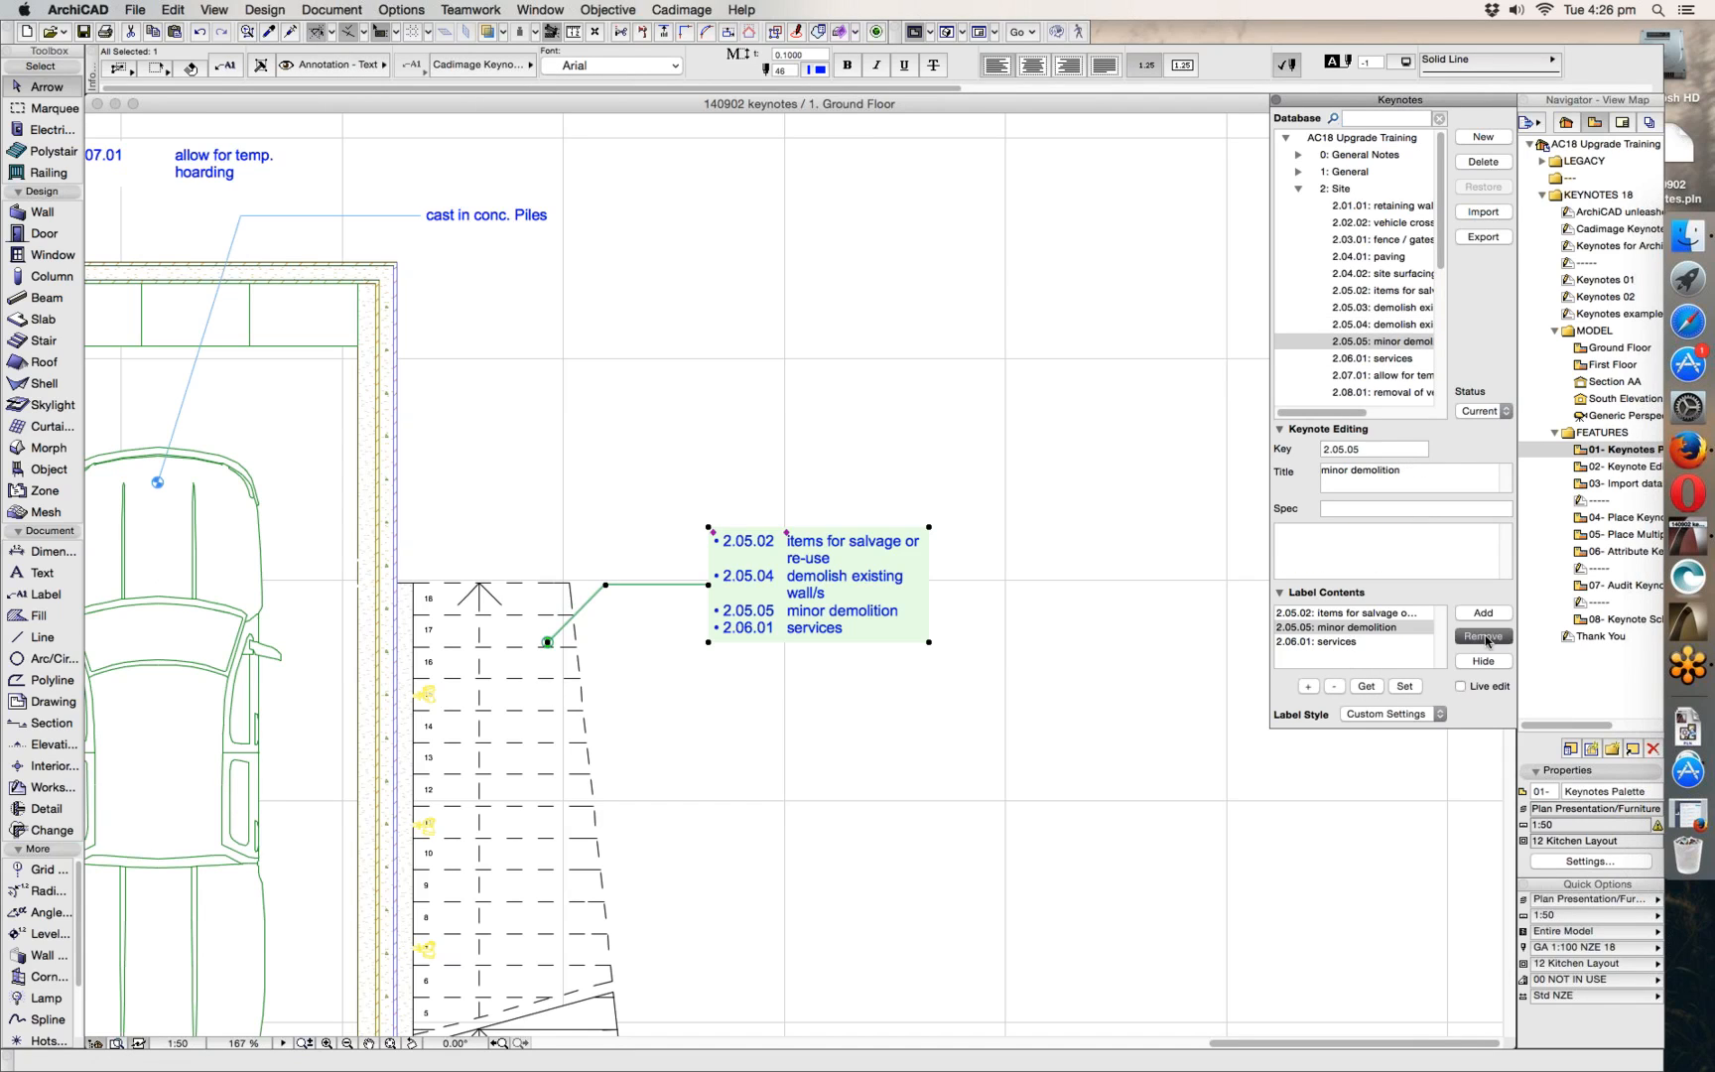
{"action": "left_click", "coordinate": [1386, 359]}
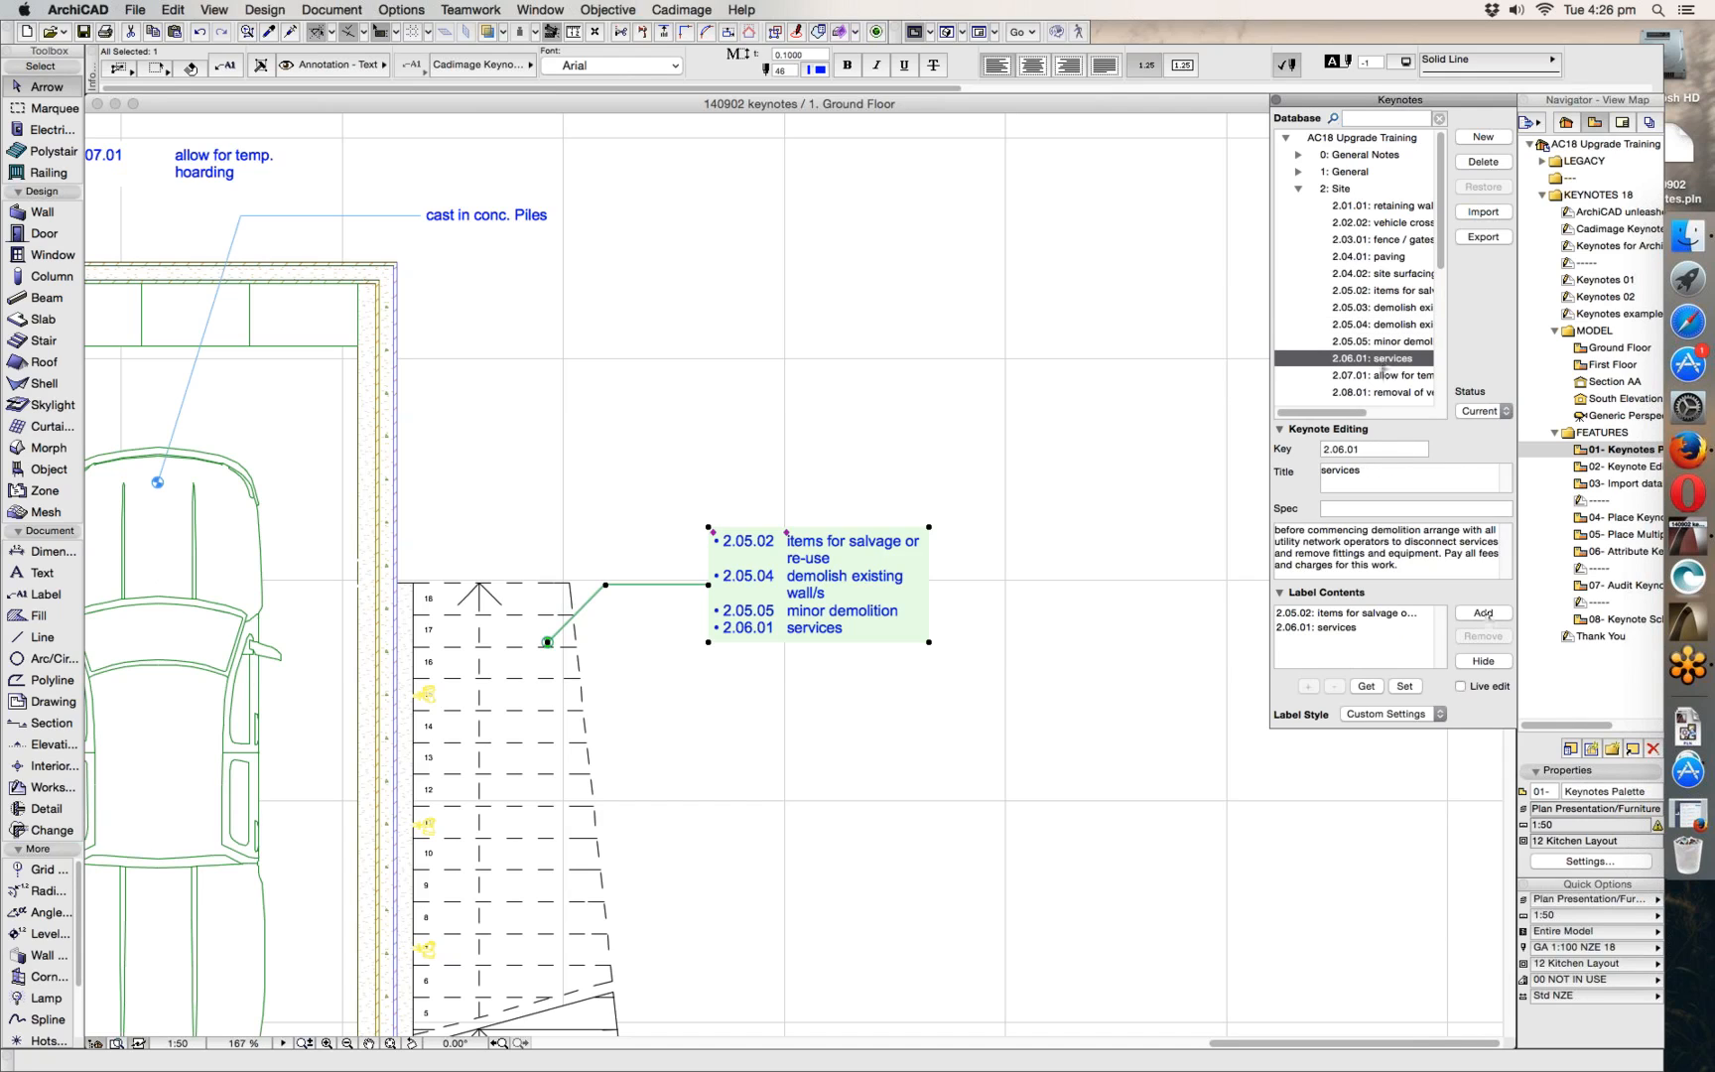
{"action": "left_click", "coordinate": [1377, 375]}
{"action": "left_click", "coordinate": [1492, 616]}
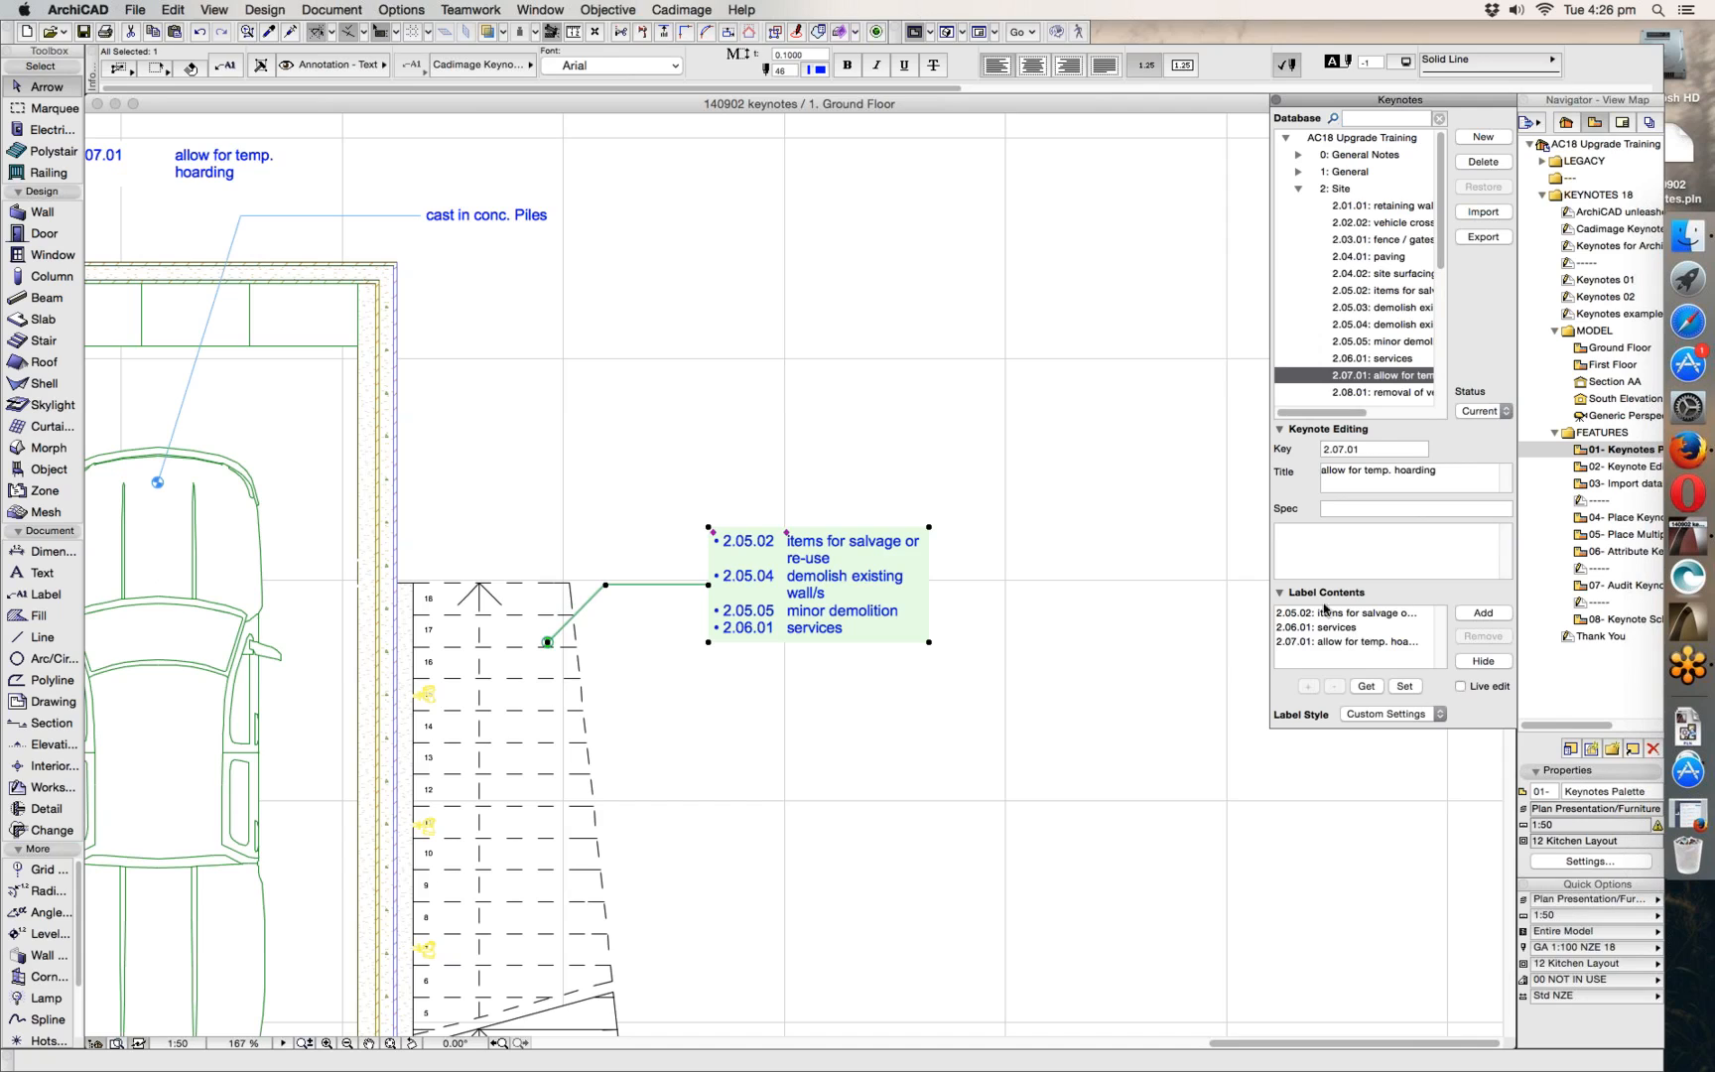
{"action": "left_click", "coordinate": [1407, 687]}
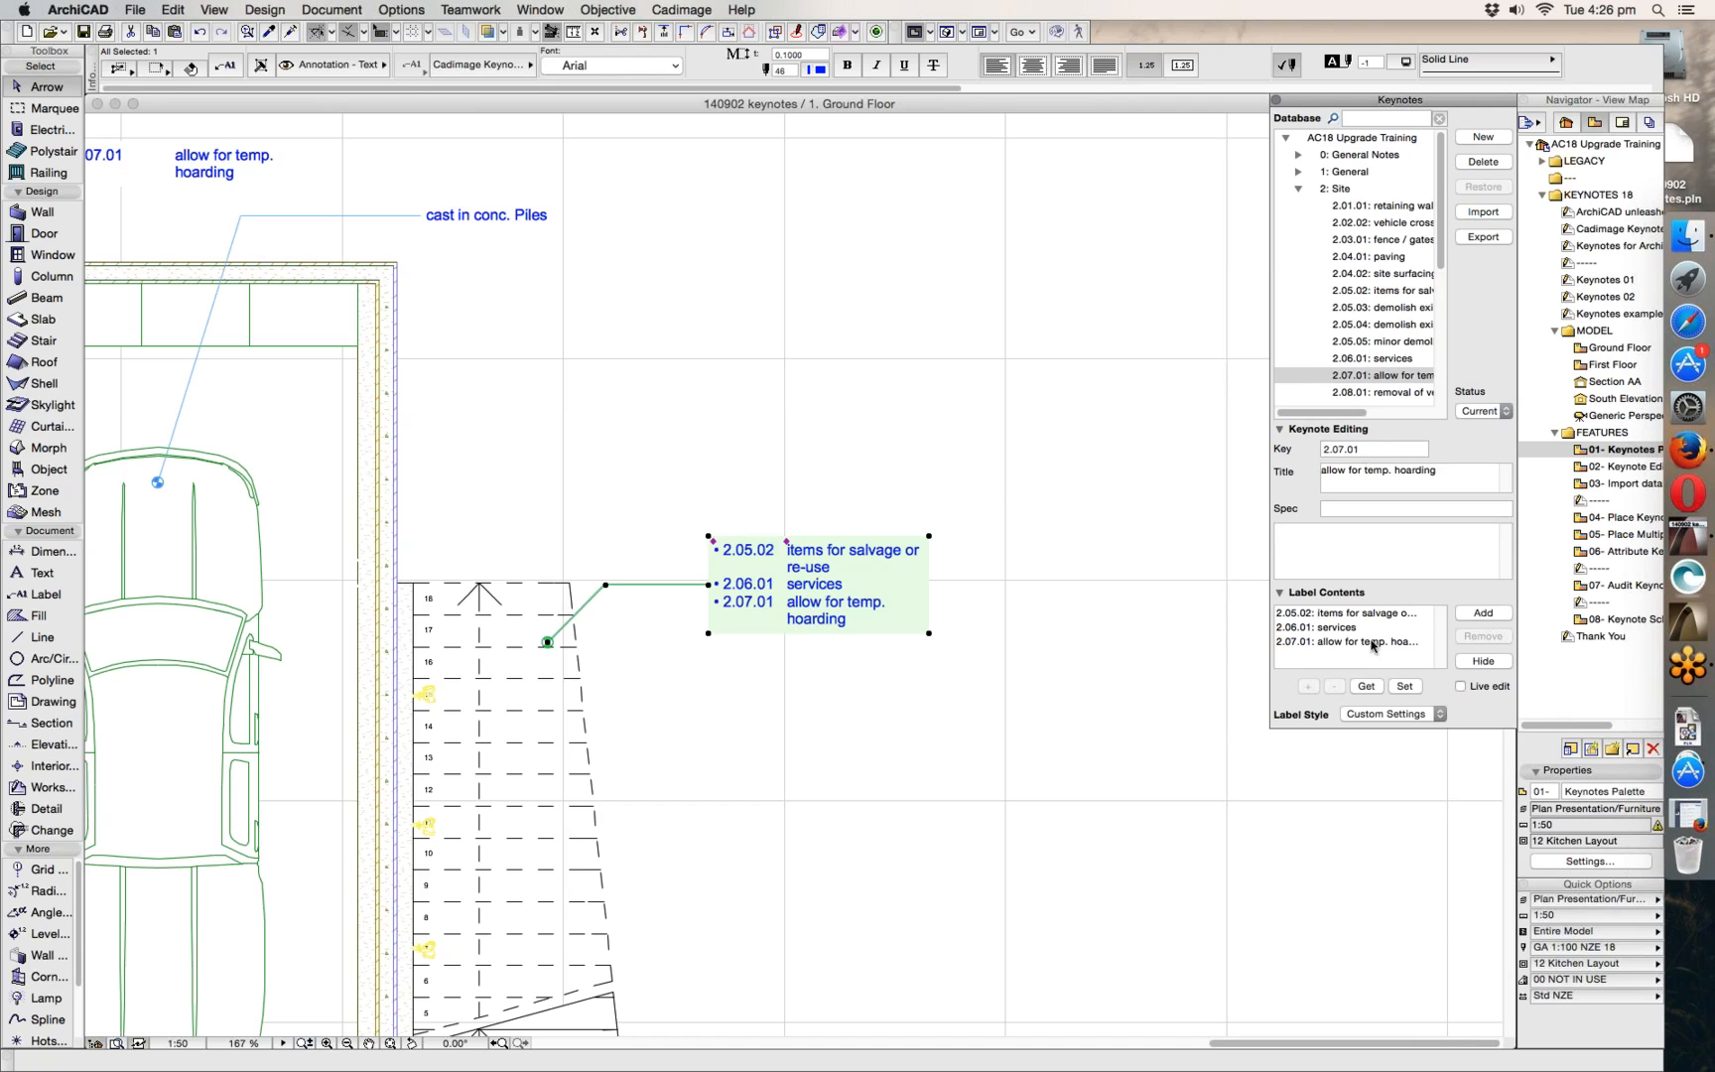
- Append only keynote 2.06.01 services from the contents list to the cast in conc. Piles label
{"action": "left_click", "coordinate": [1331, 628]}
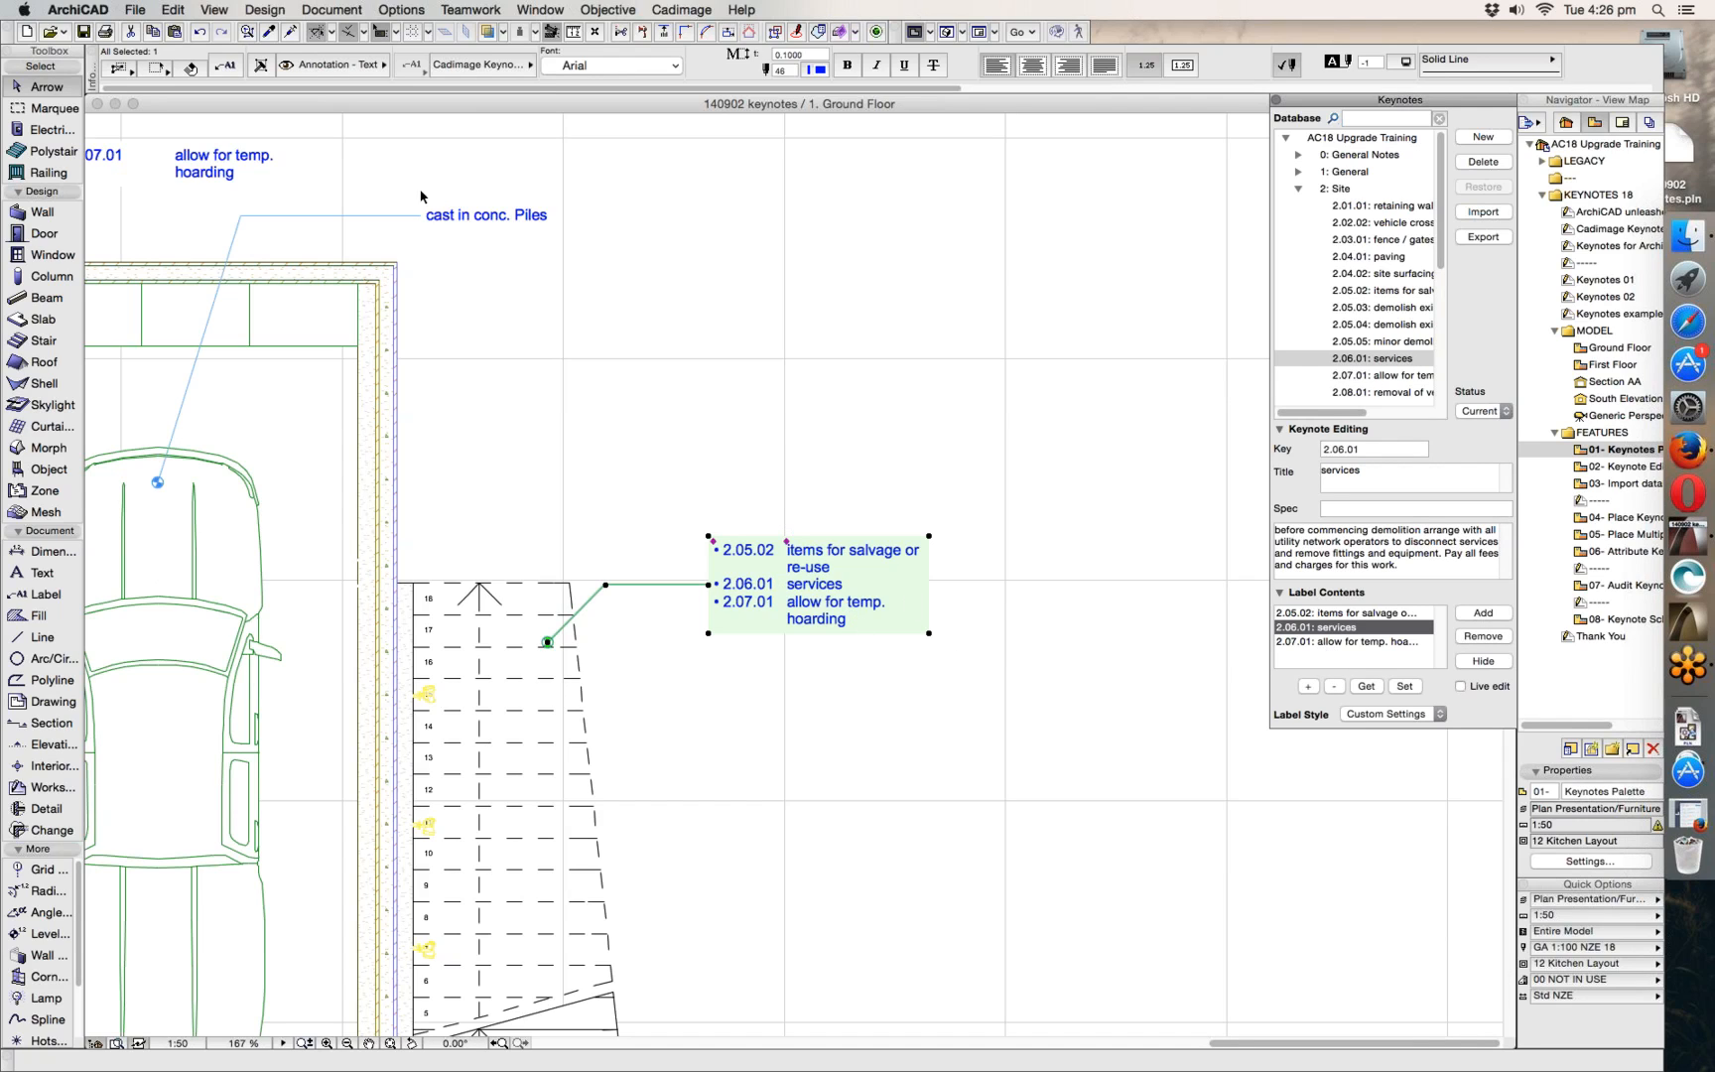
{"action": "left_click", "coordinate": [427, 216]}
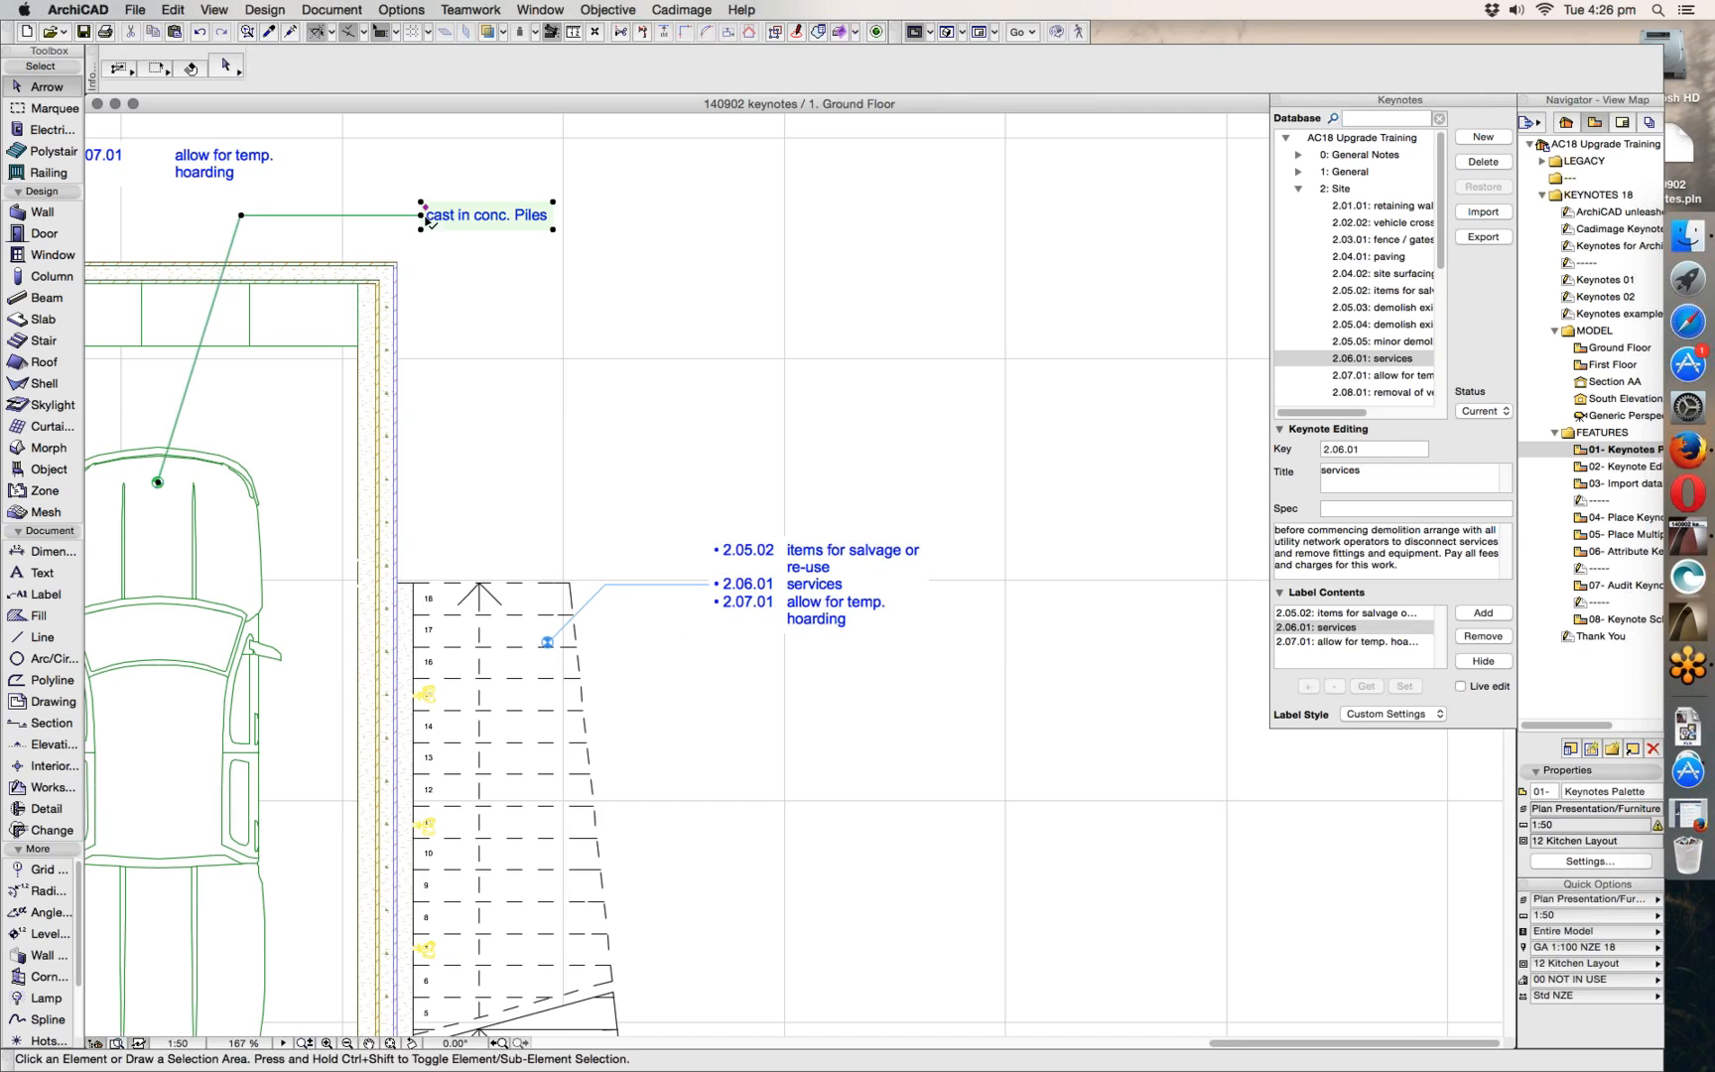
{"action": "left_click", "coordinate": [1342, 628]}
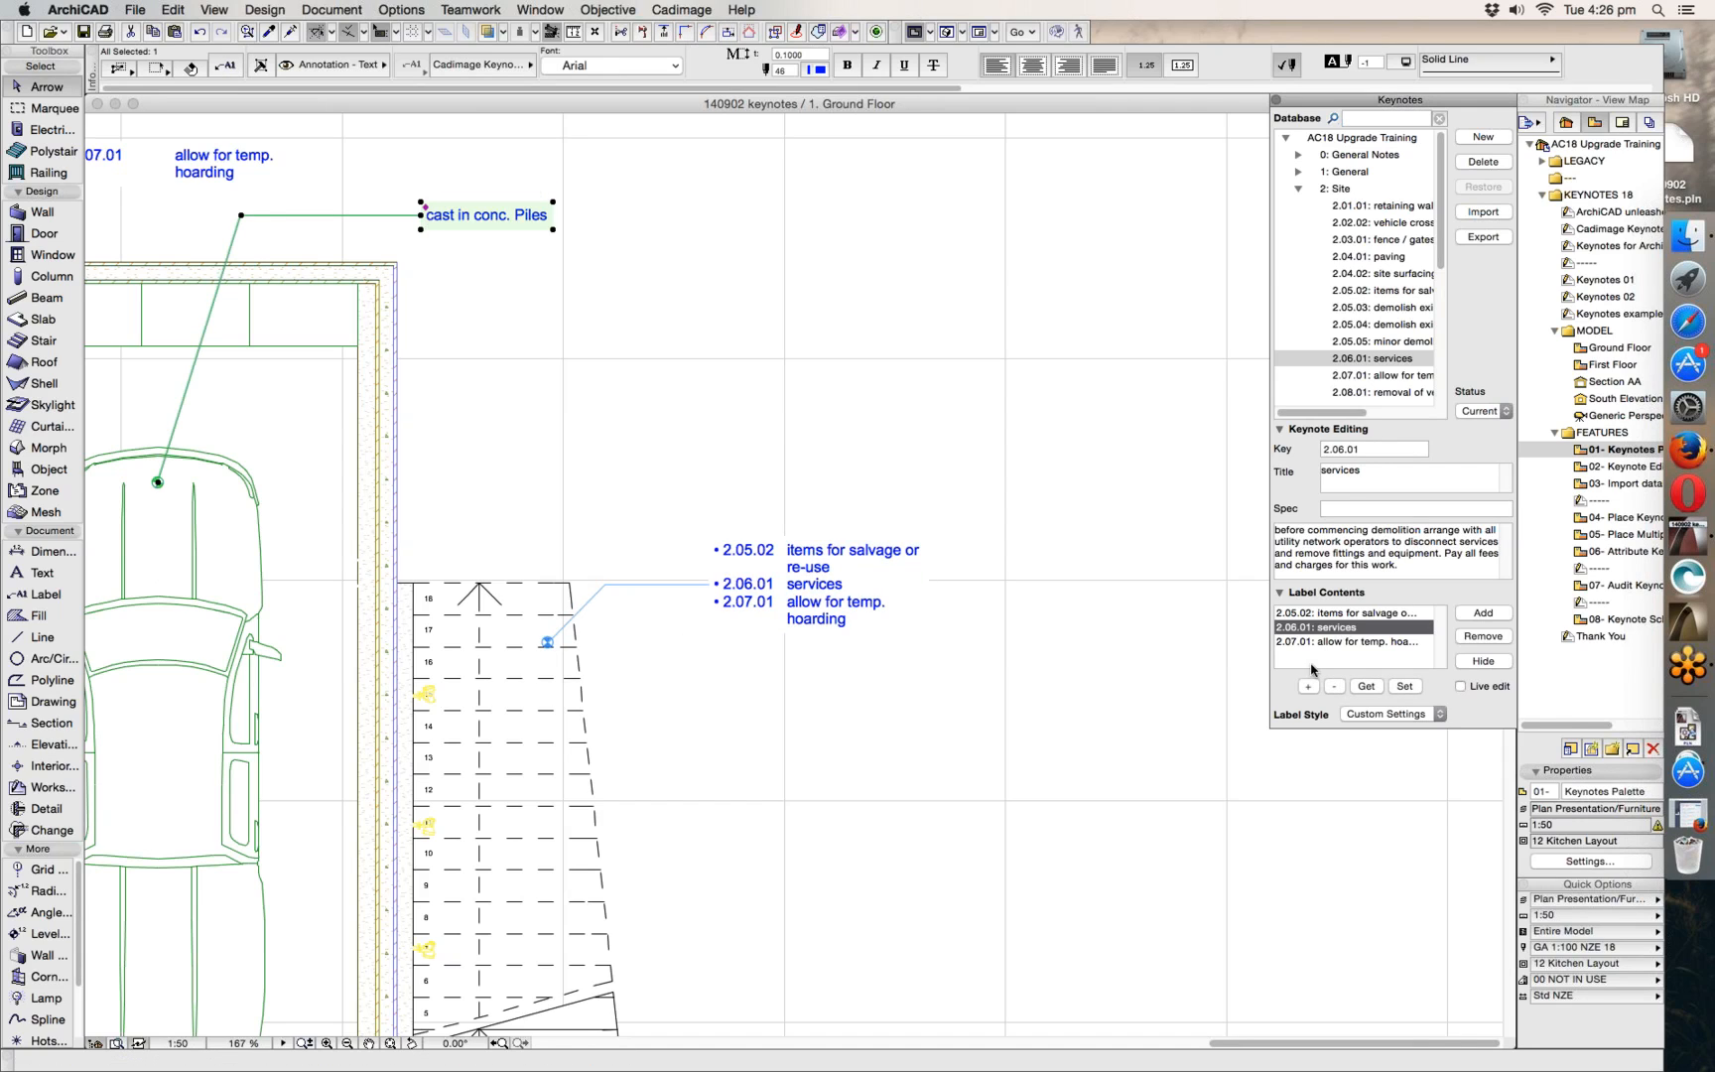
{"action": "left_click", "coordinate": [1308, 686]}
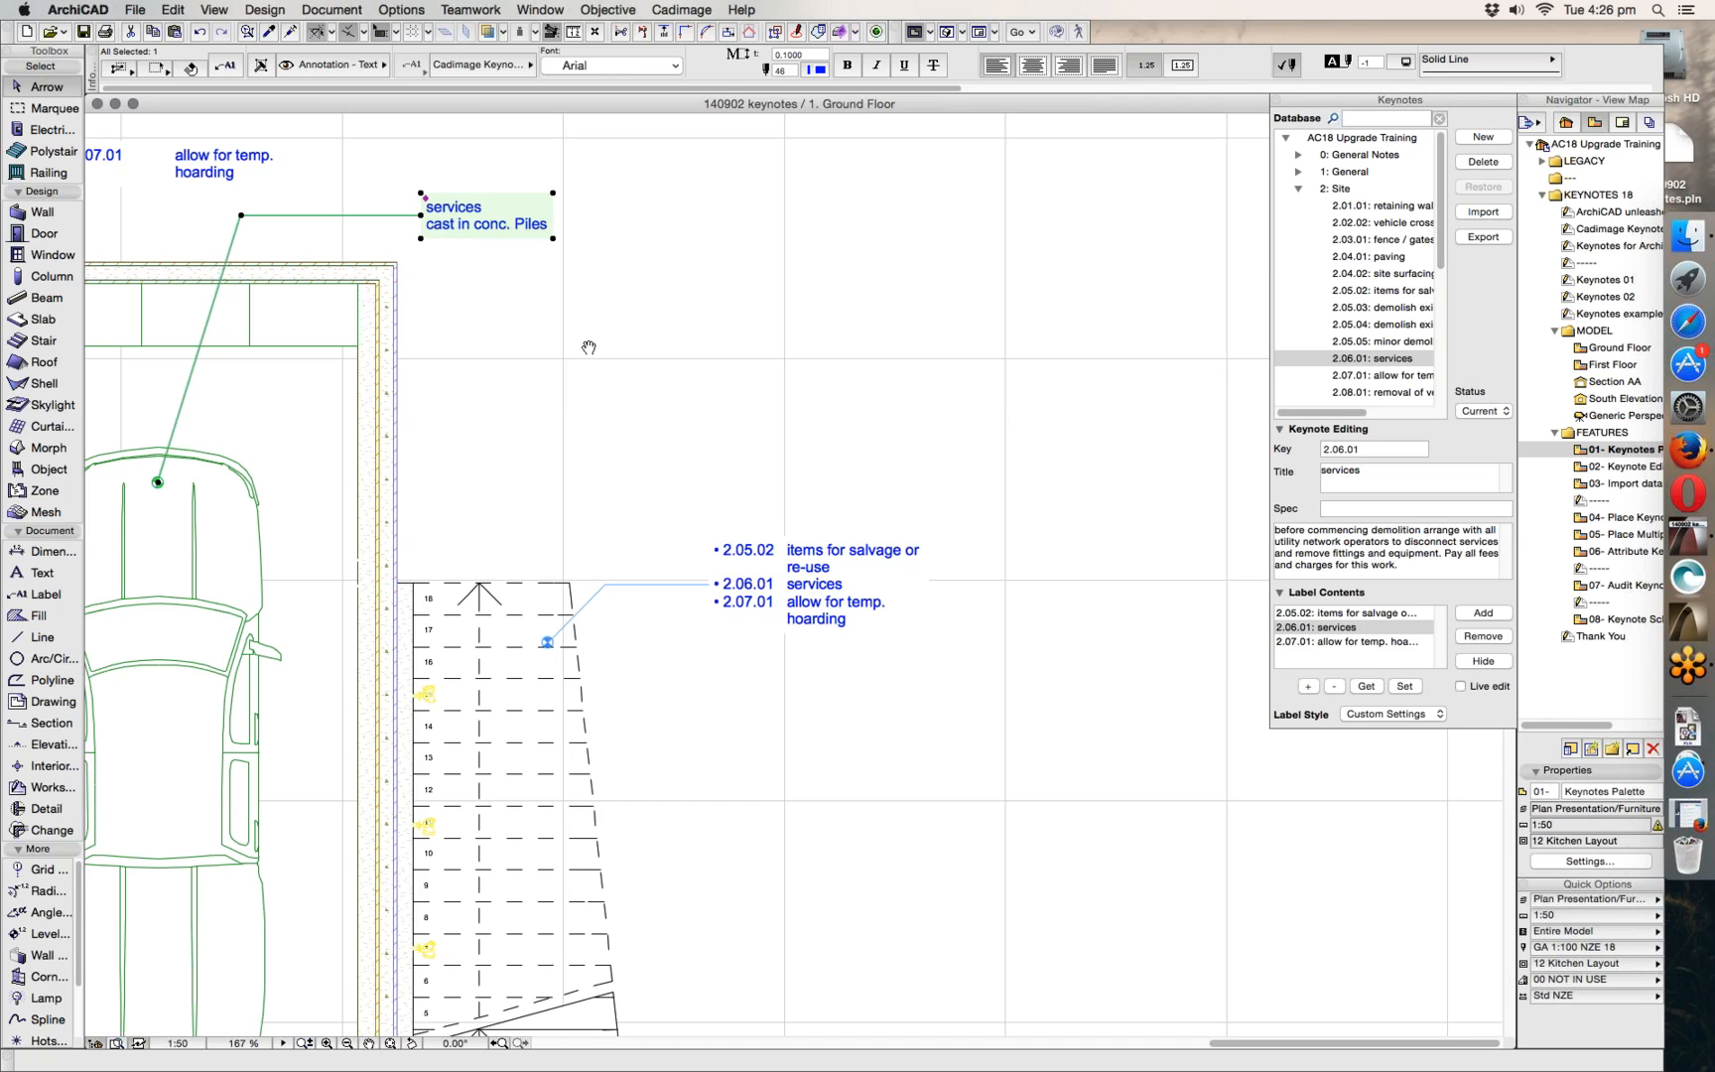
- Turn Live edit back on and select the stair label to view its contents
{"action": "middle_click_drag", "start_coordinate": [589, 348], "coordinate": [830, 493]}
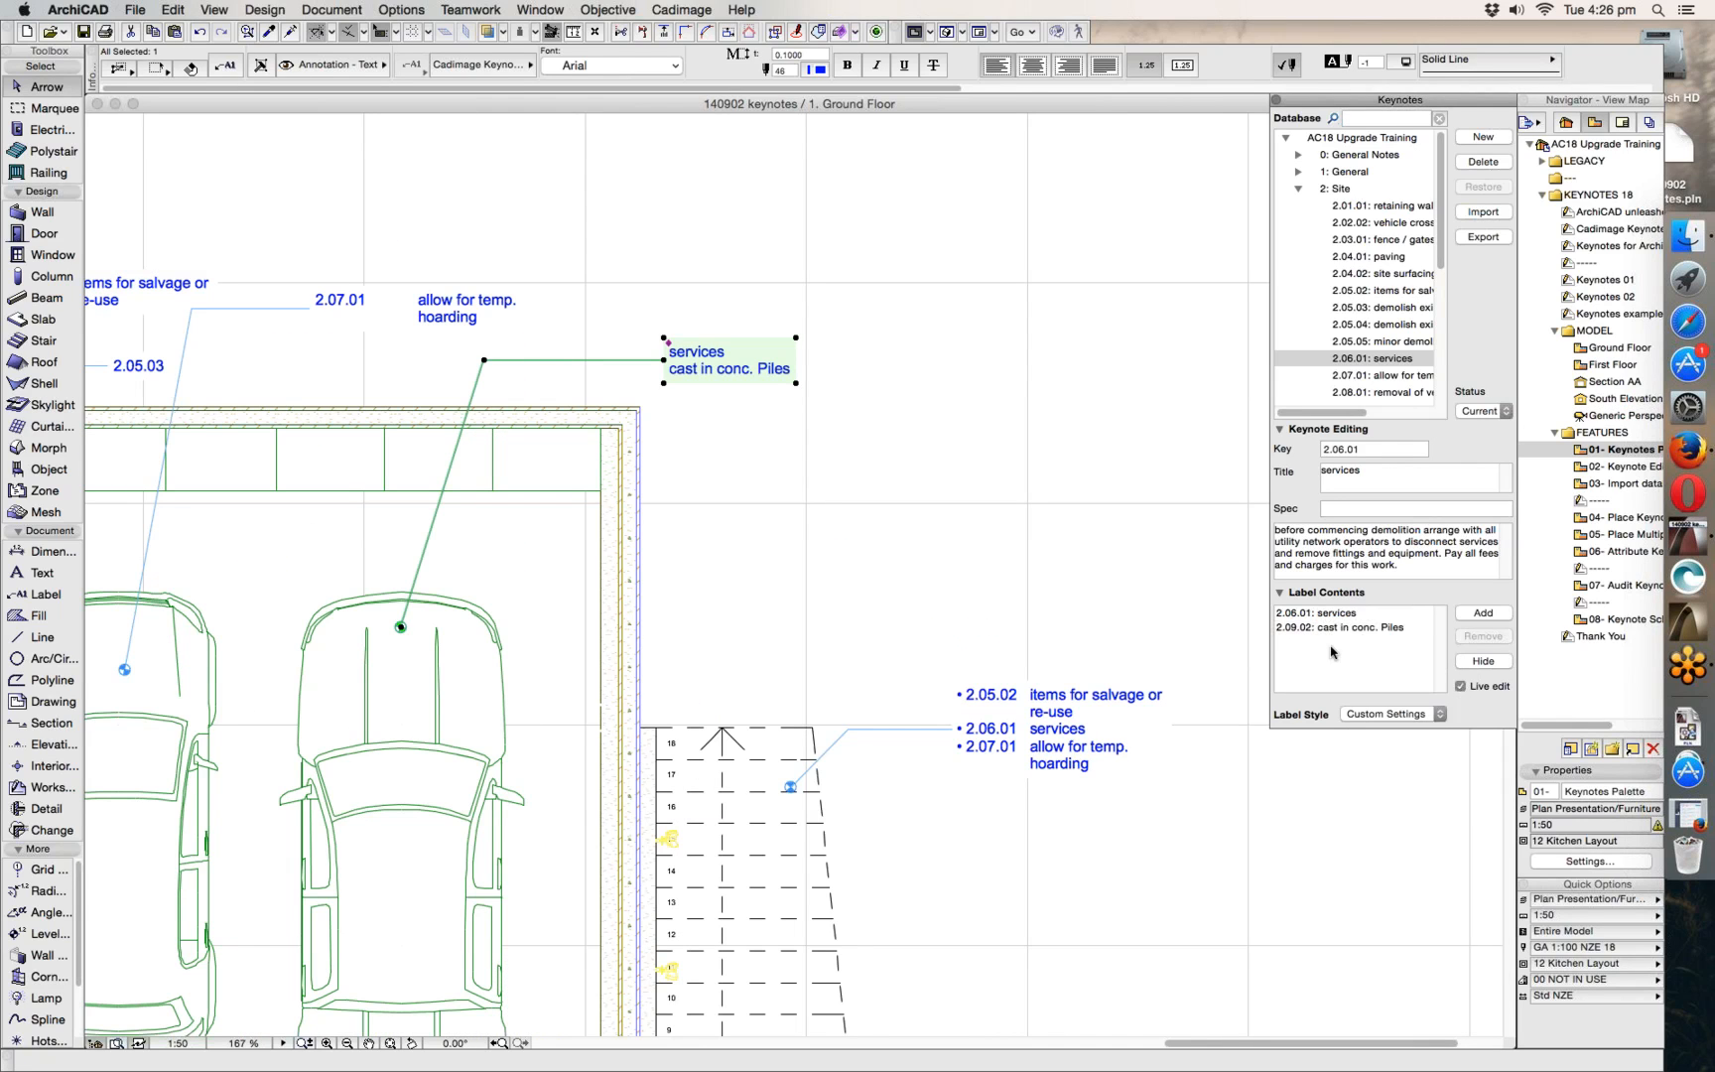
{"action": "left_click", "coordinate": [956, 737]}
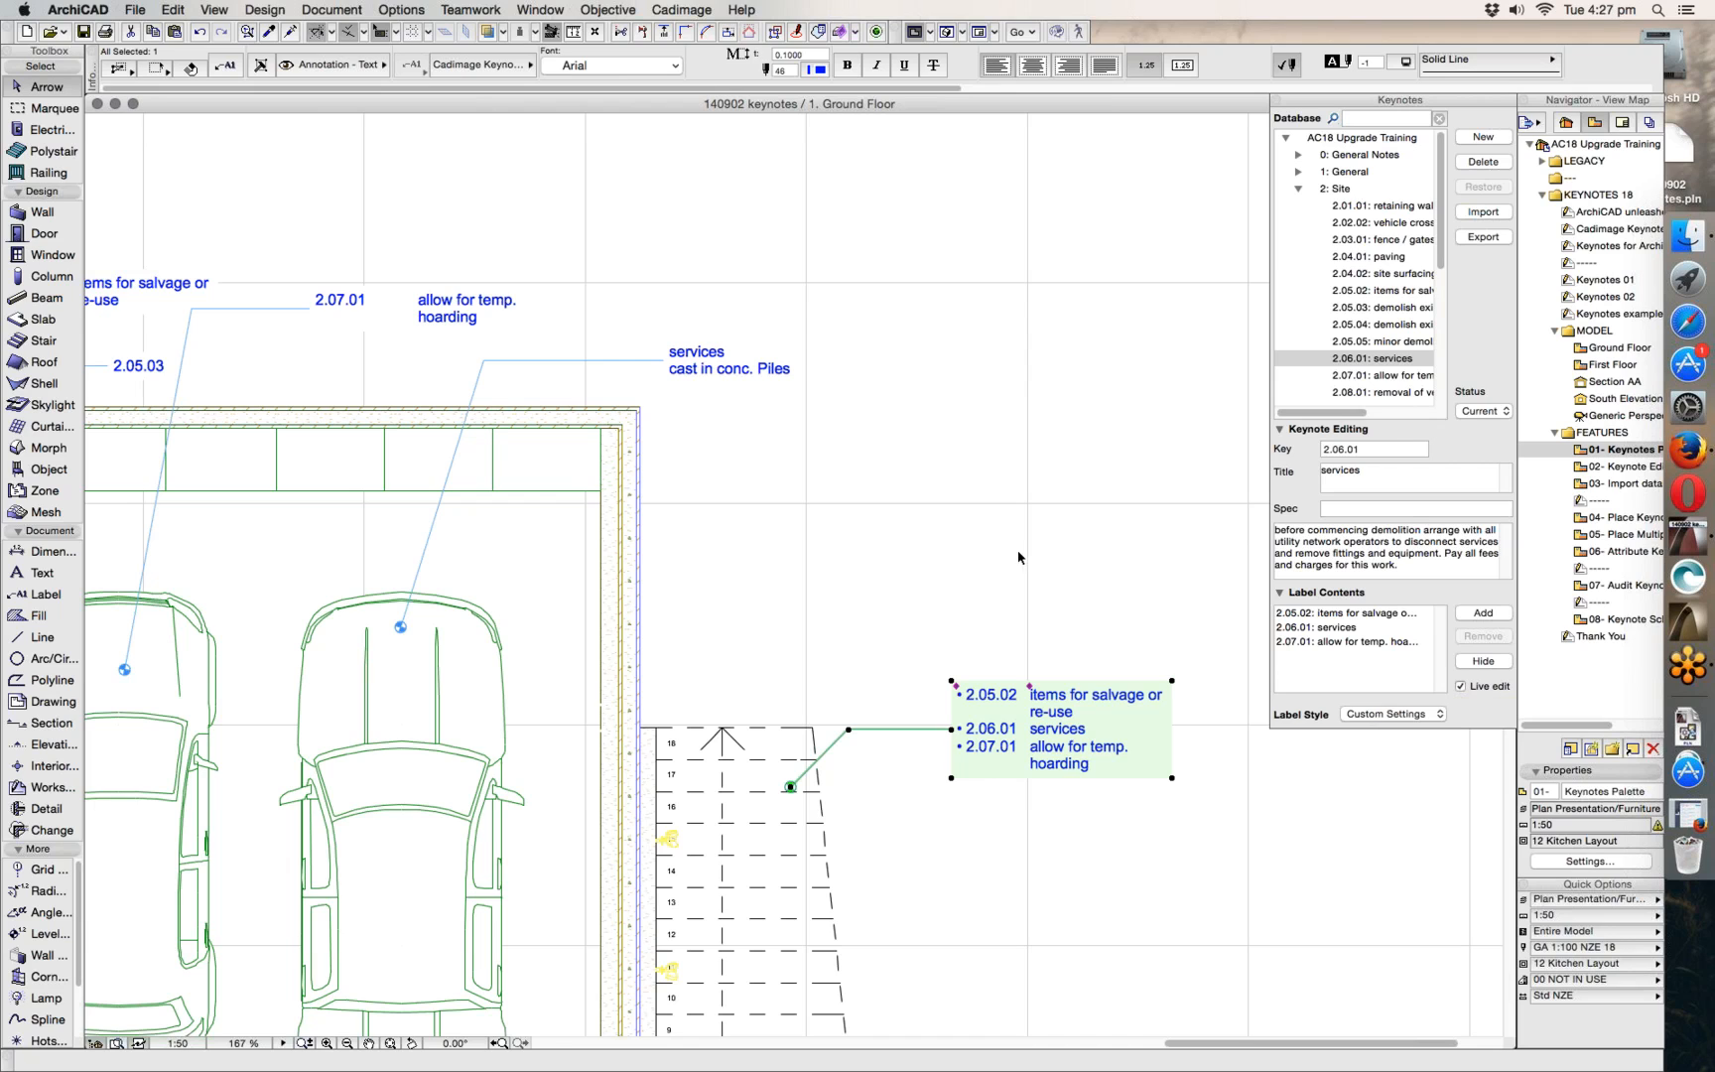
{"action": "scroll", "coordinate": [874, 681], "scroll_direction": "down", "scroll_amount": 2}
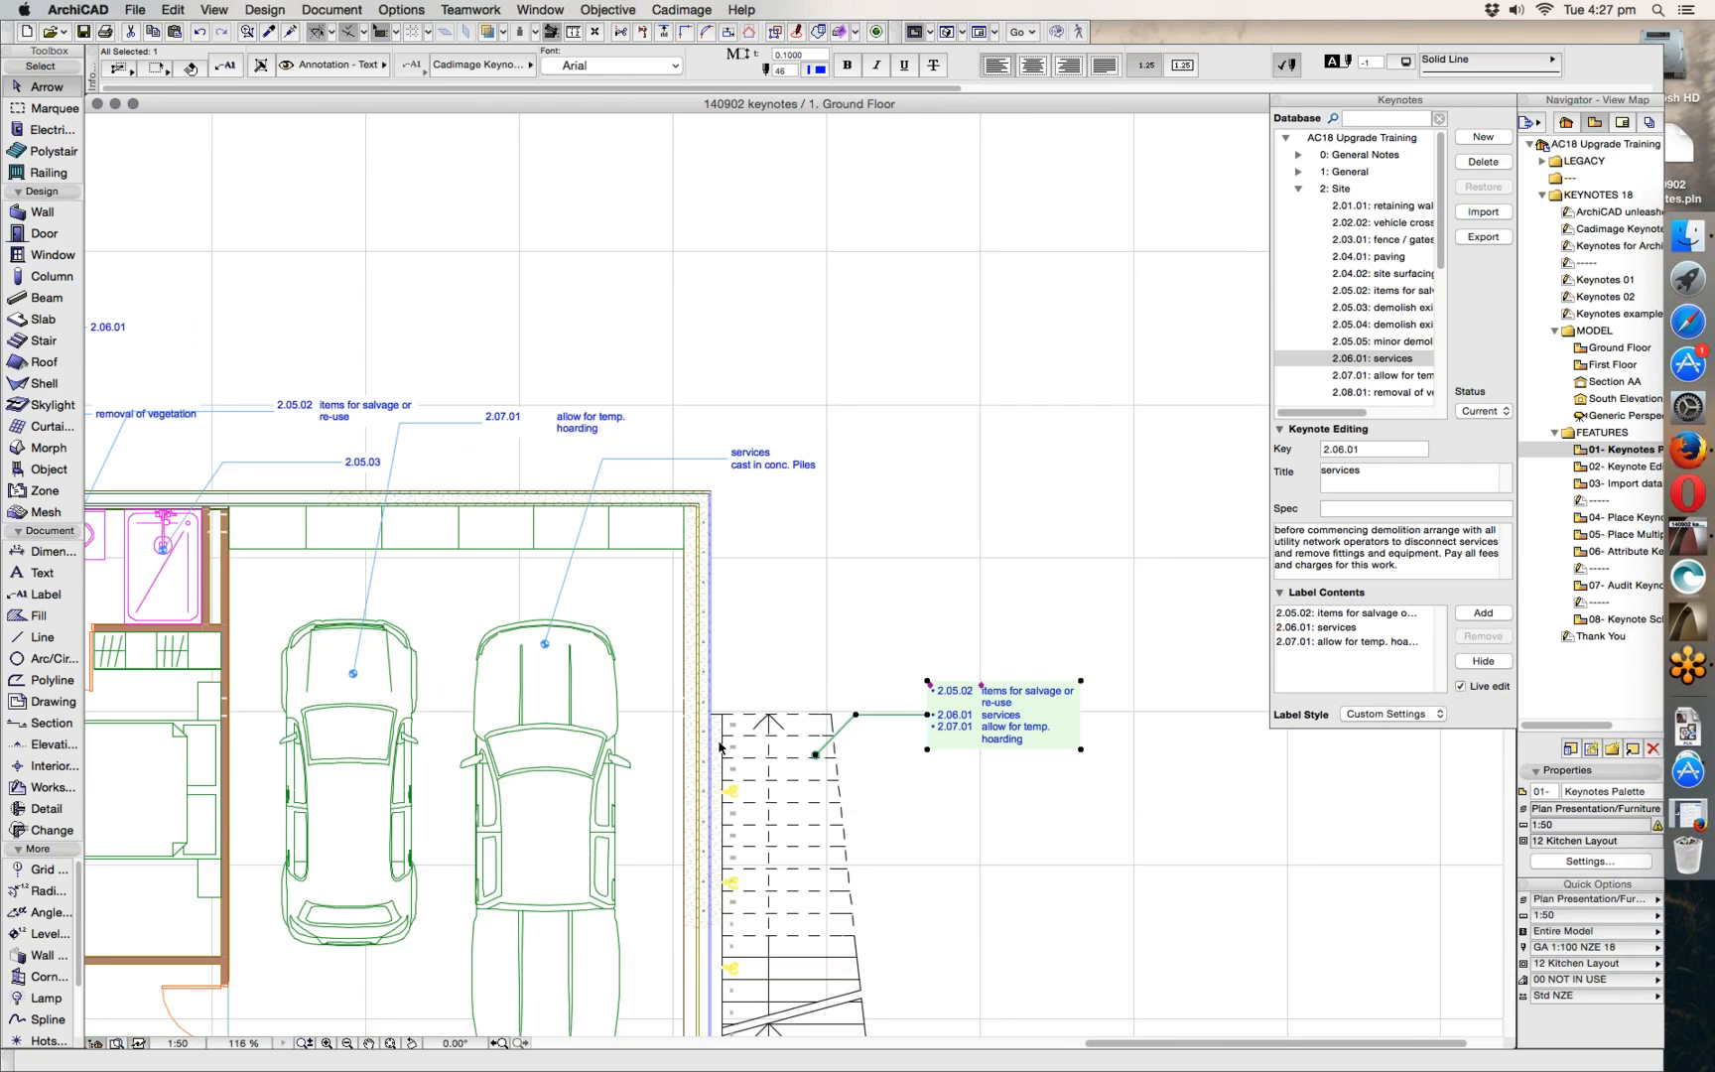
{"action": "scroll", "coordinate": [720, 747], "scroll_direction": "down", "scroll_amount": 1}
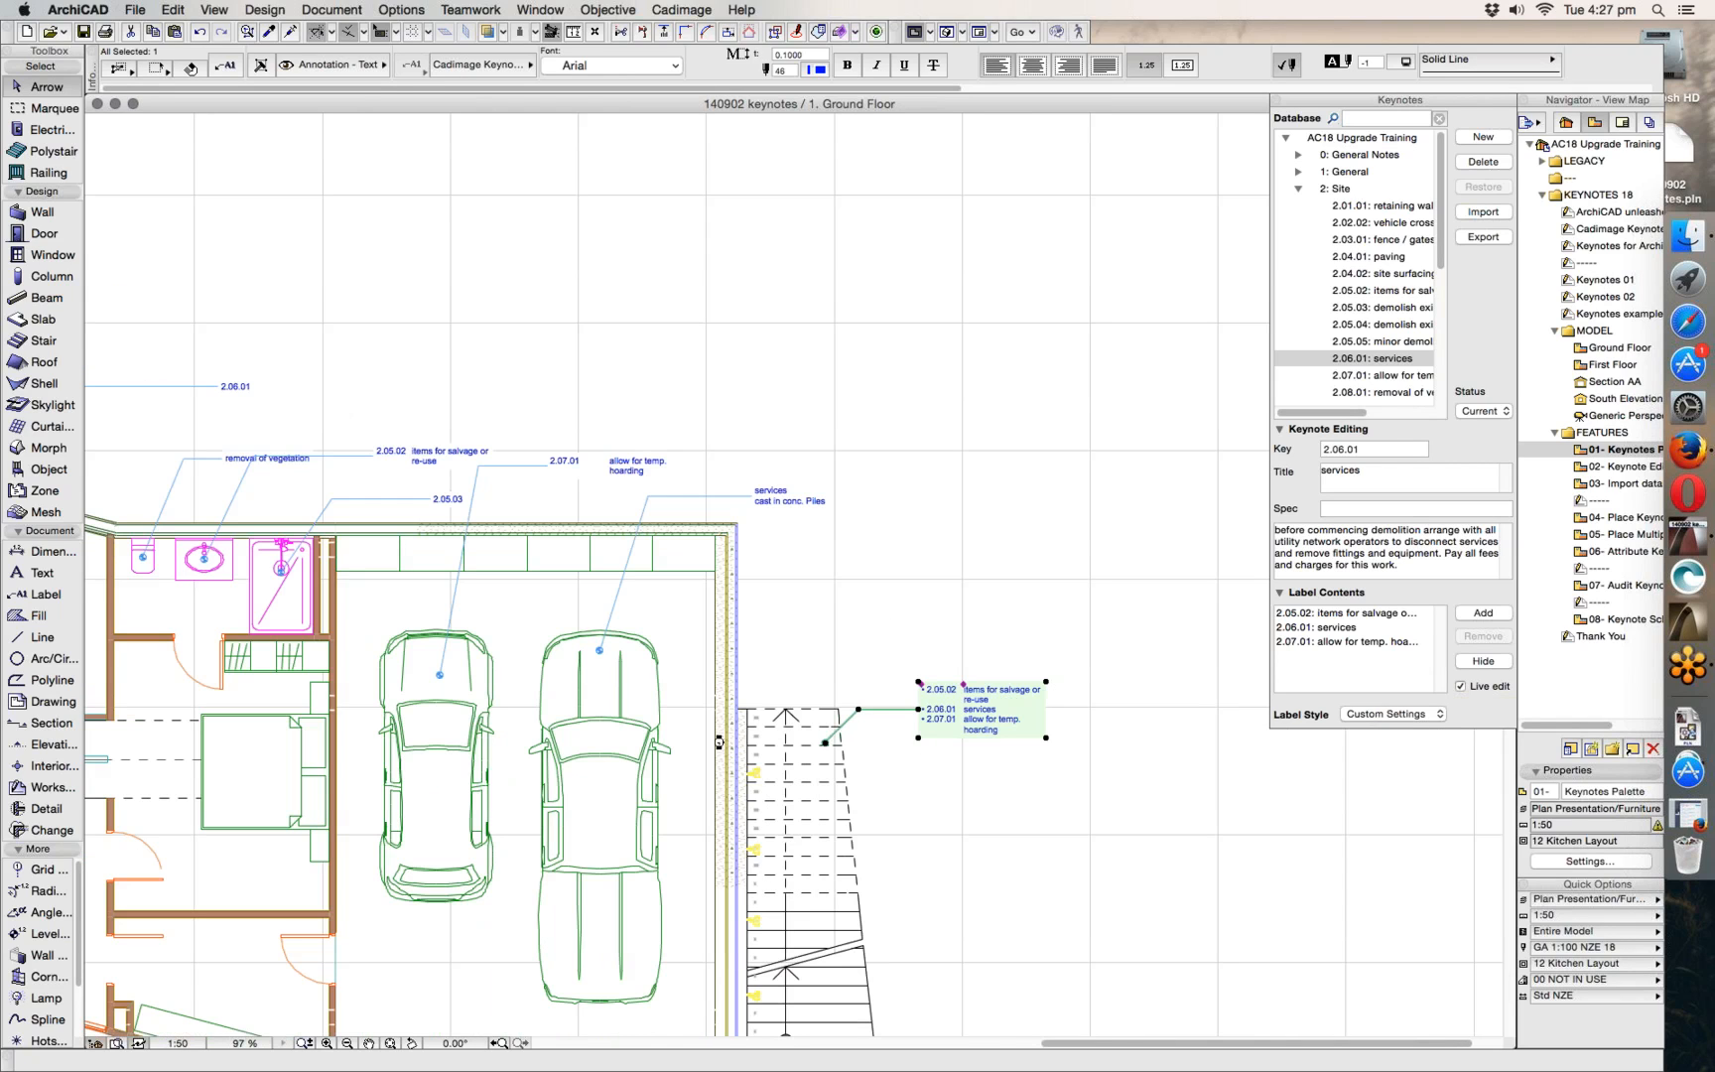
- Select the stone-finished exterior walls at the building's upper-left corner and check which composite structure they use
{"action": "scroll", "coordinate": [722, 746], "scroll_direction": "left", "scroll_amount": 5}
{"action": "scroll", "coordinate": [721, 747], "scroll_direction": "down", "scroll_amount": 3}
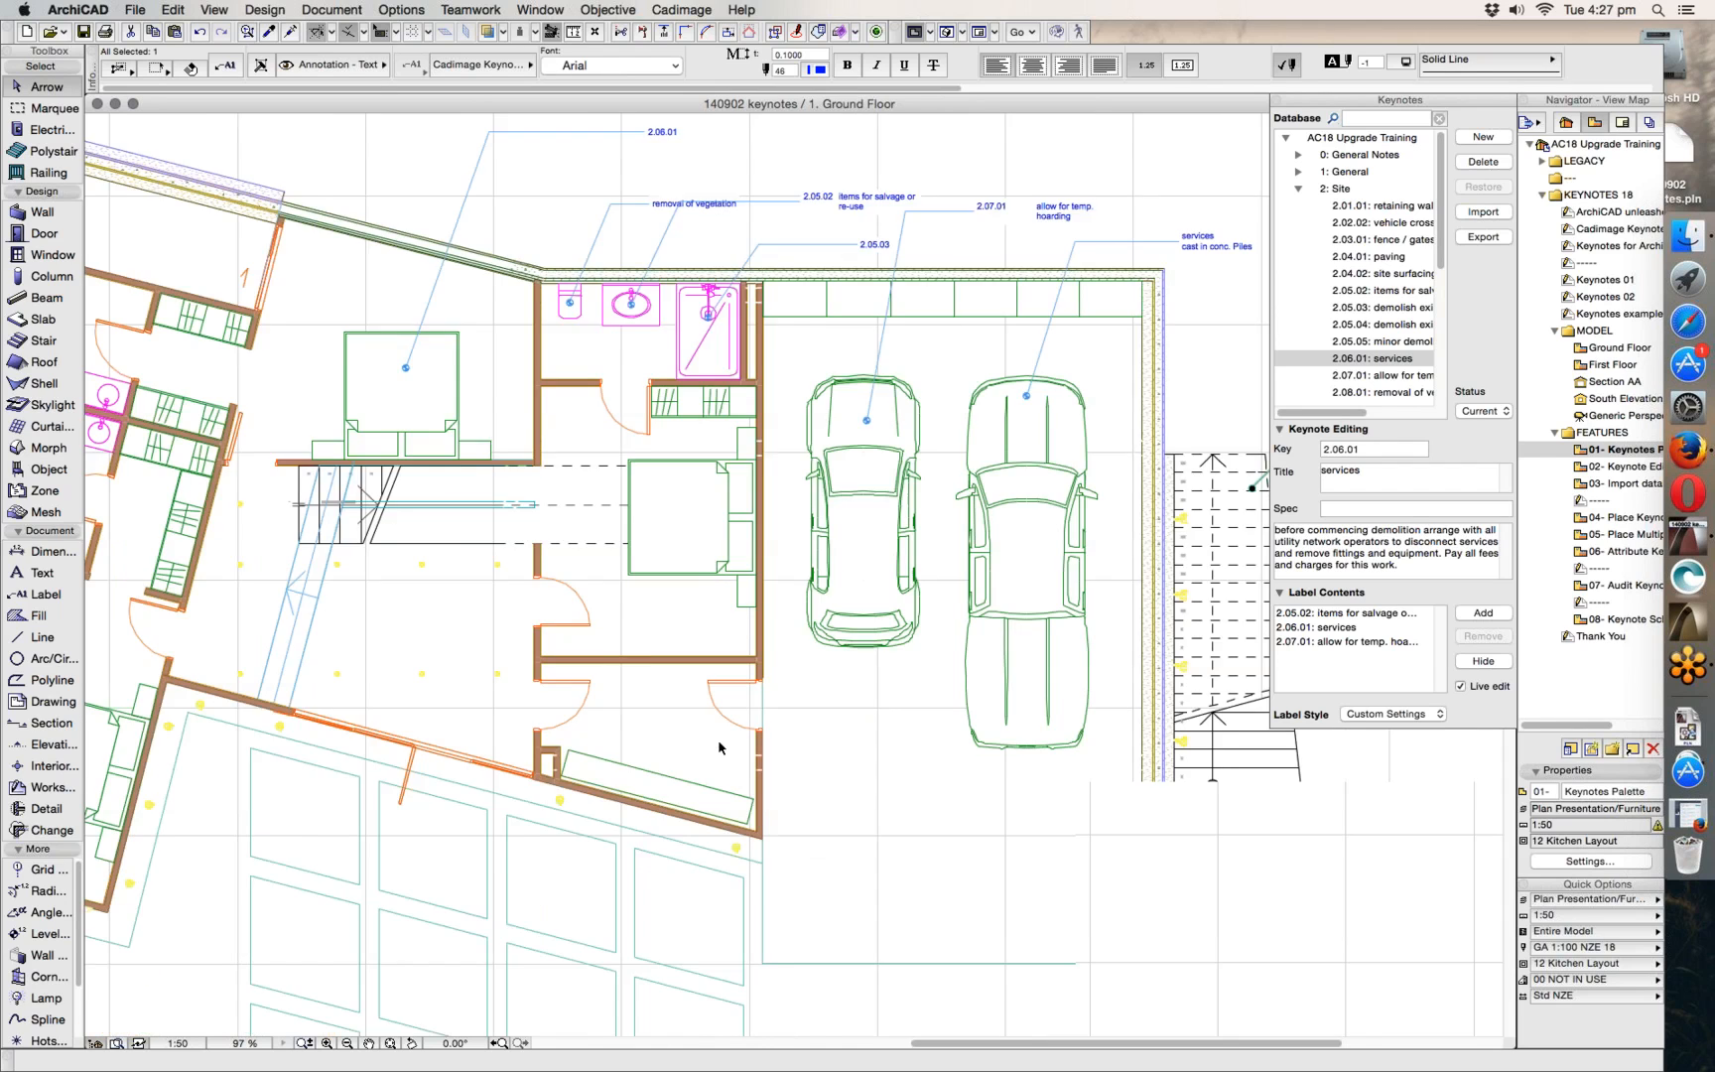
{"action": "scroll", "coordinate": [868, 589], "scroll_direction": "up", "scroll_amount": 1}
{"action": "scroll", "coordinate": [869, 589], "scroll_direction": "right", "scroll_amount": 1}
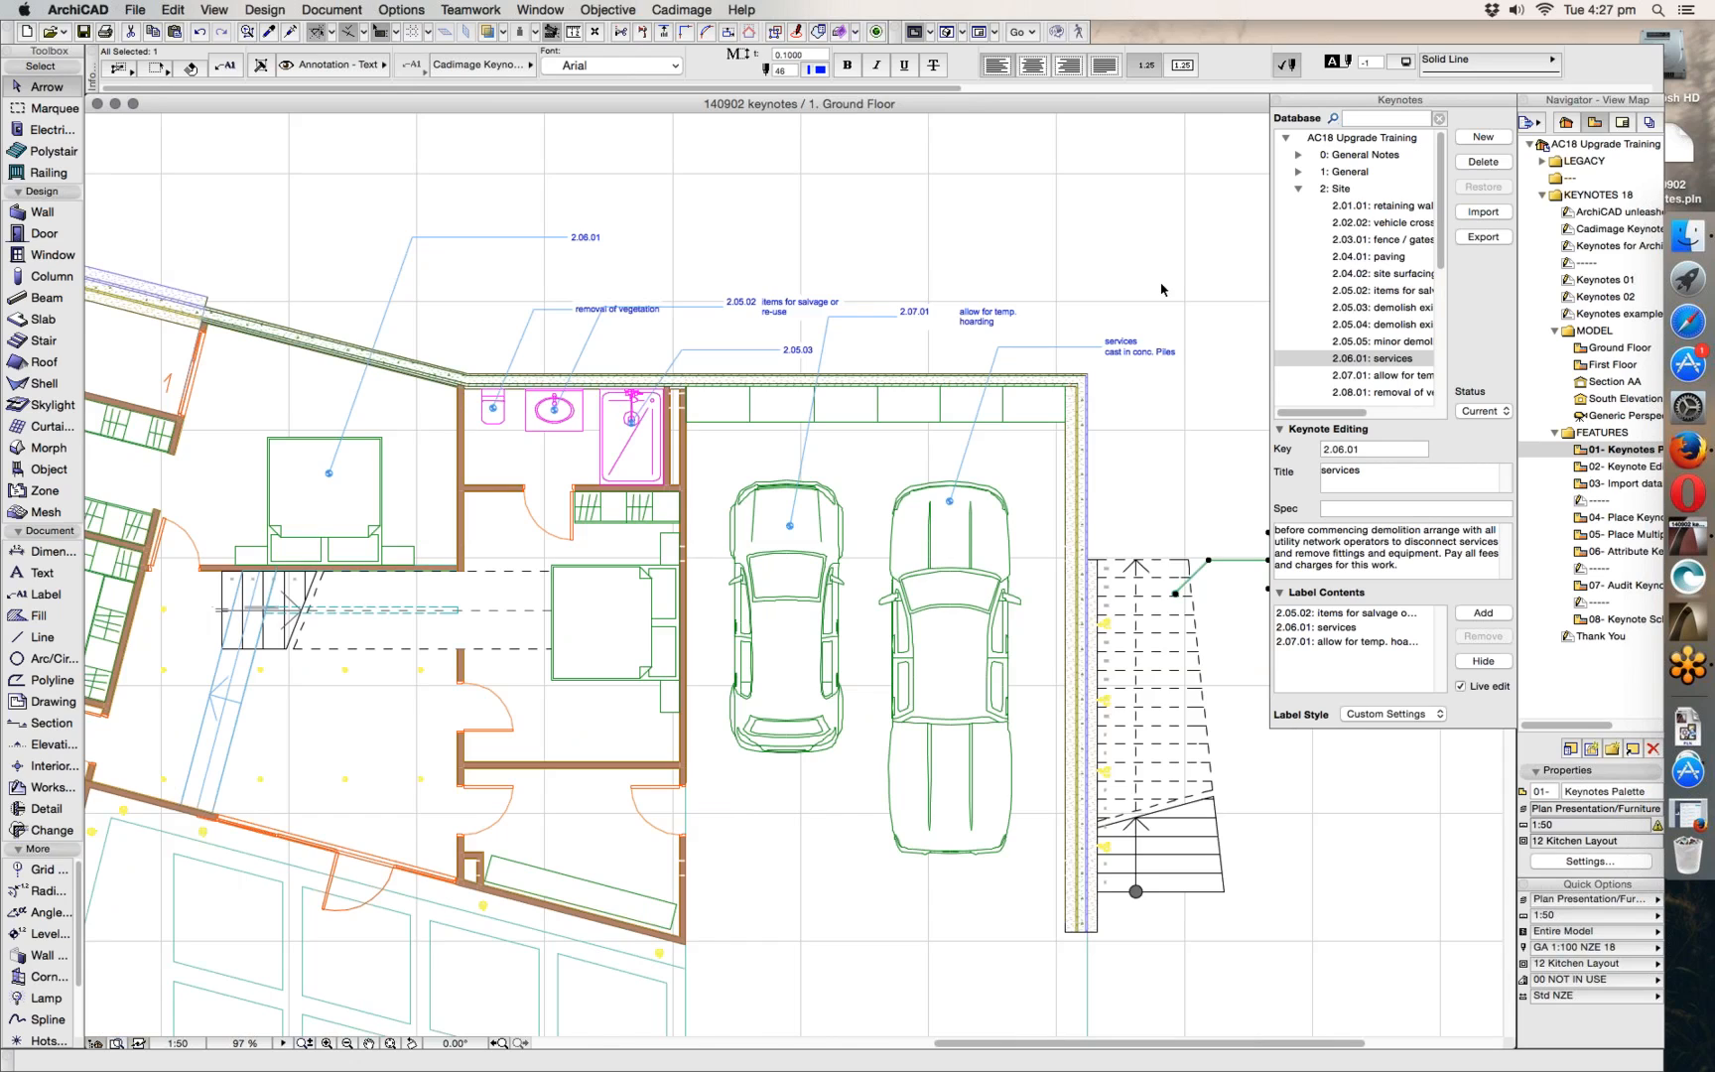
{"action": "left_click", "coordinate": [1139, 481]}
{"action": "middle_click_drag", "start_coordinate": [480, 371], "coordinate": [898, 476]}
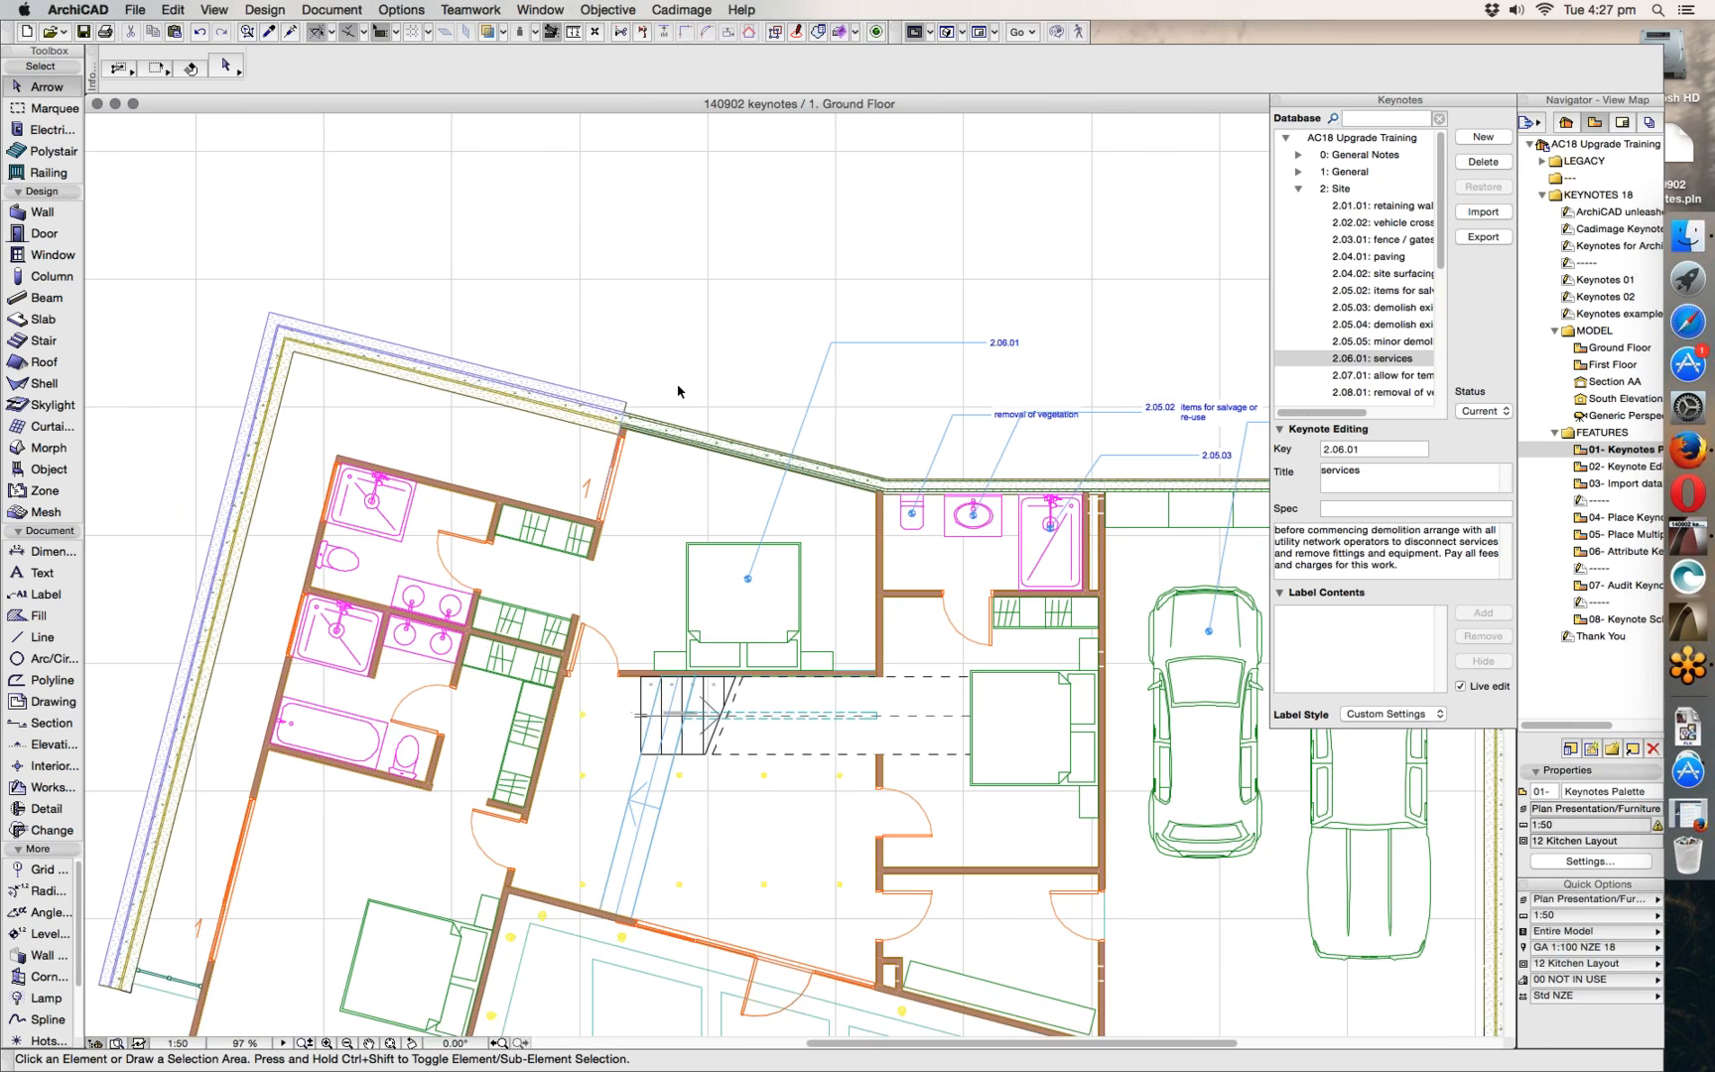
{"action": "left_click", "coordinate": [625, 420]}
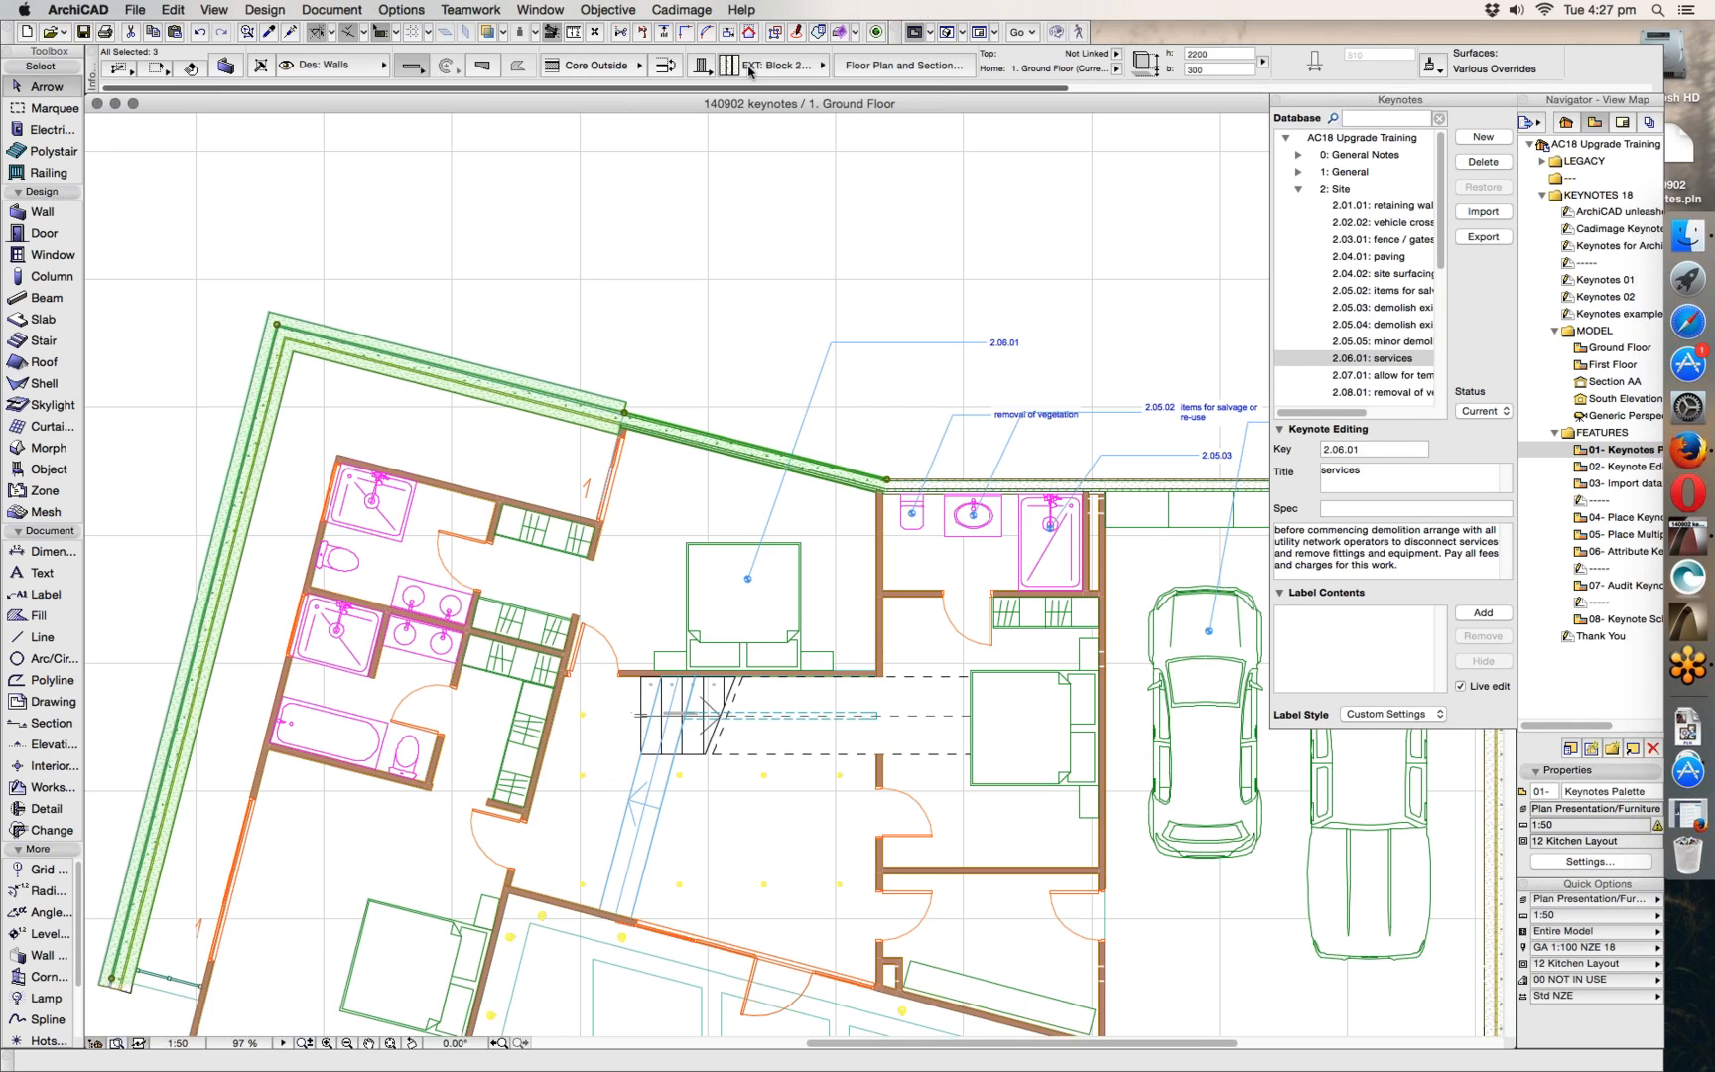
{"action": "left_click", "coordinate": [730, 171]}
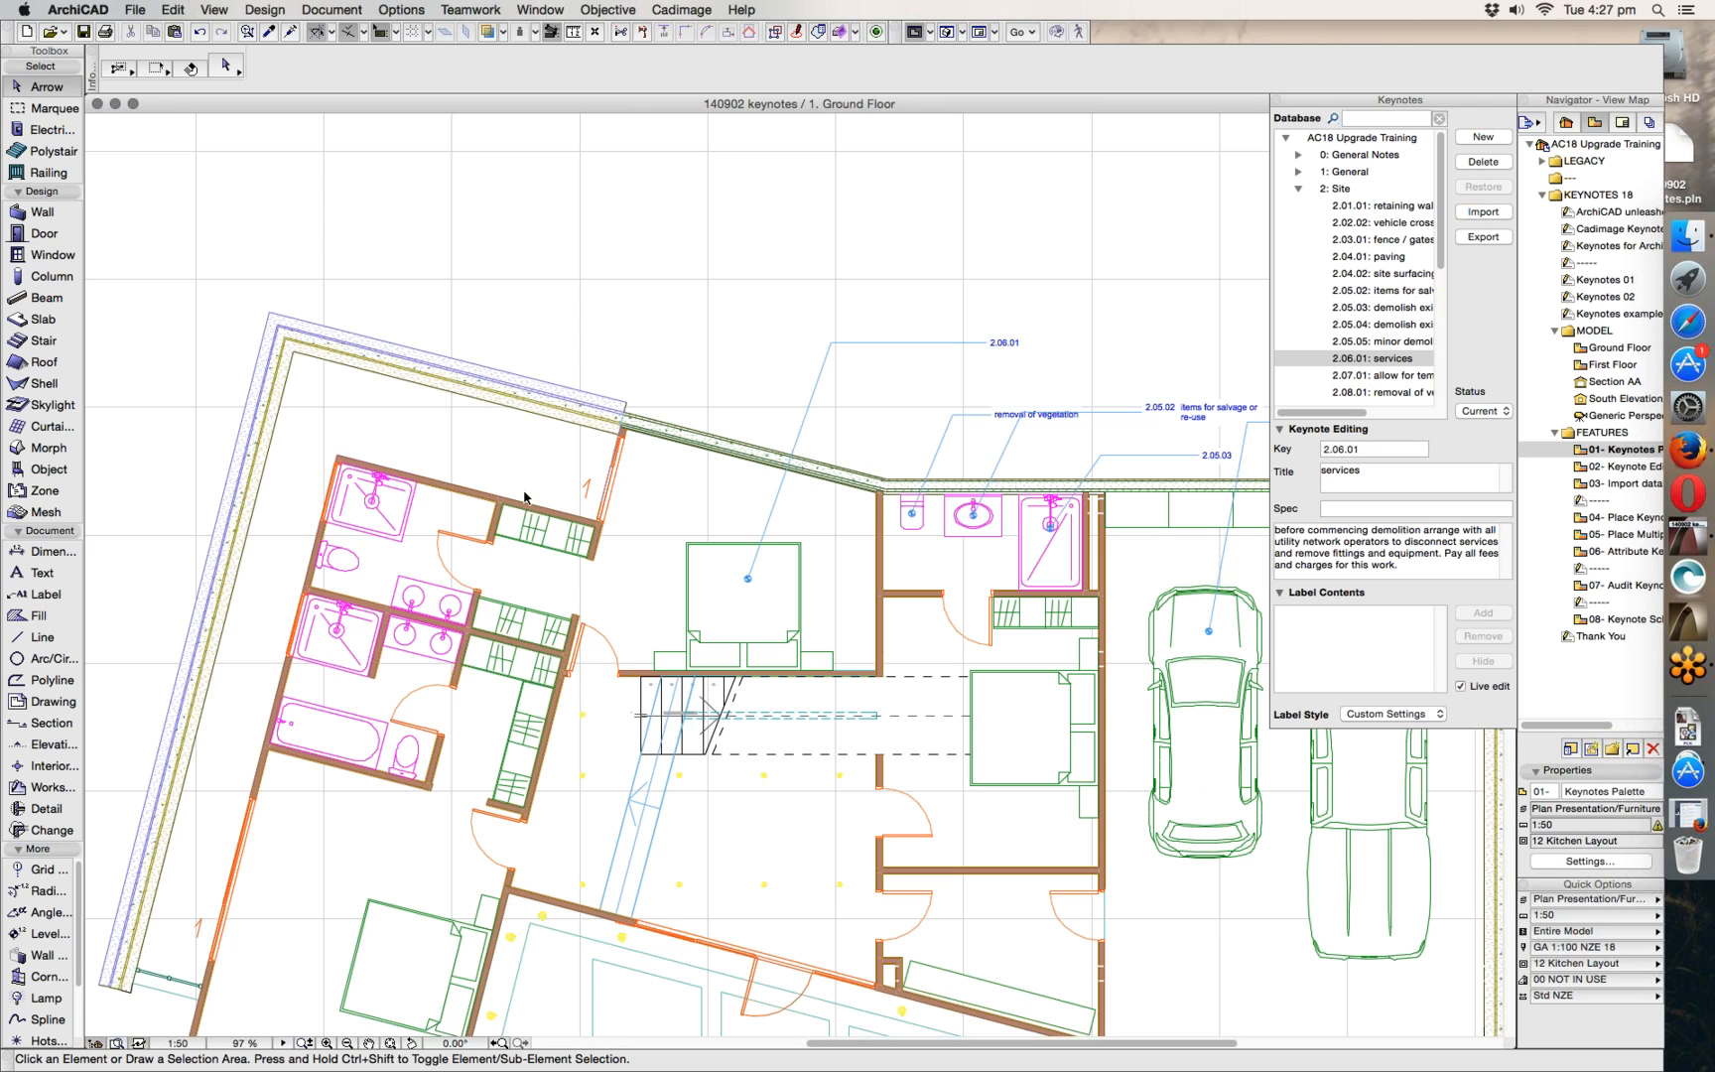
{"action": "left_click", "coordinate": [524, 378]}
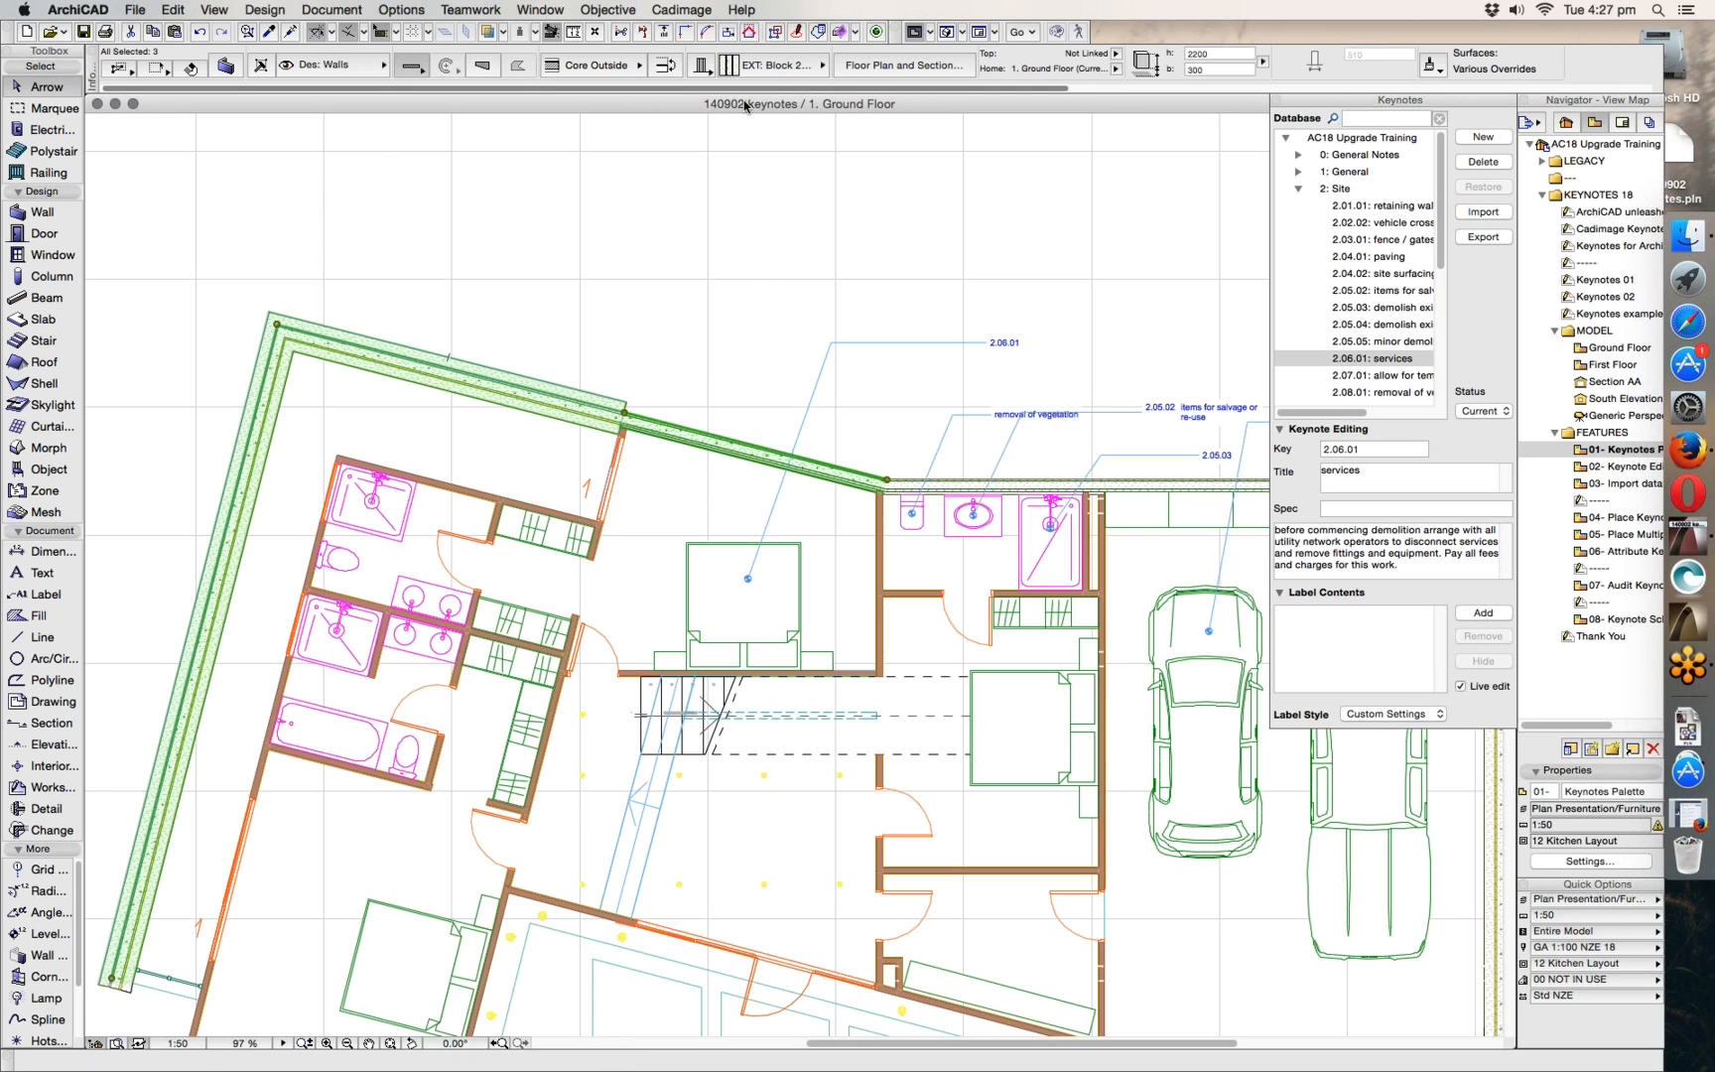
{"action": "left_click", "coordinate": [772, 66]}
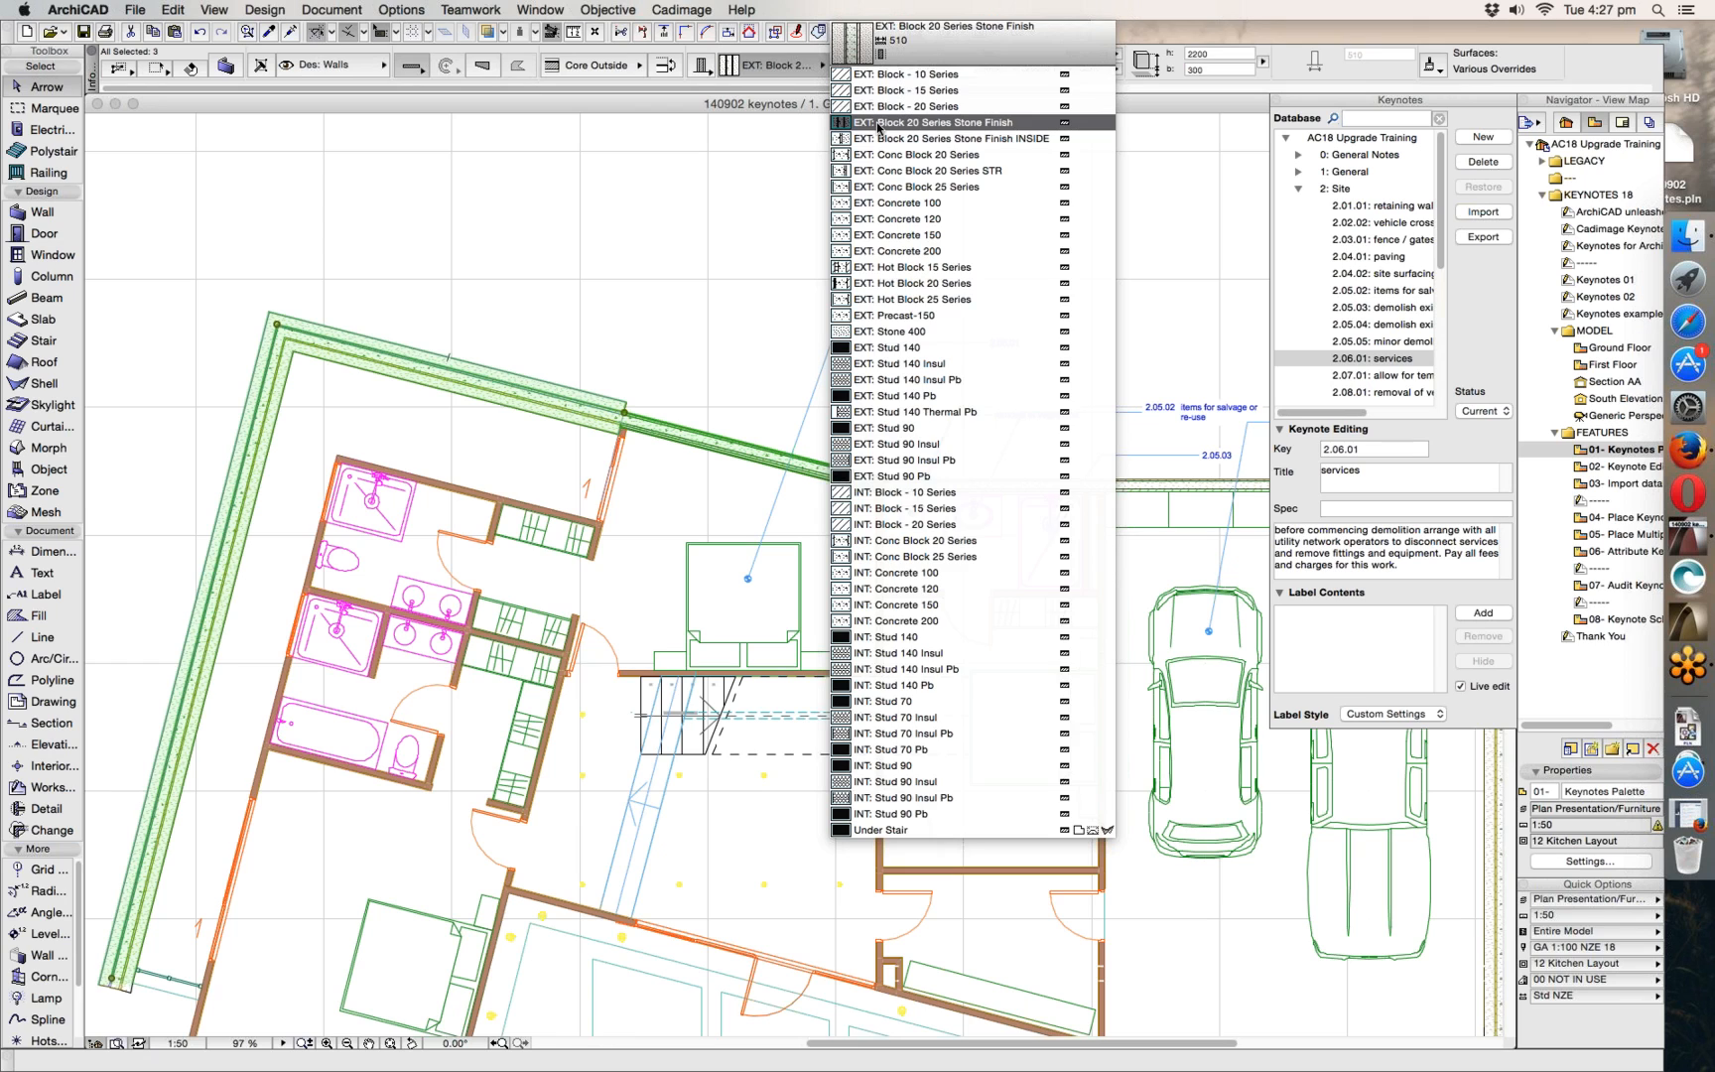
{"action": "left_click", "coordinate": [686, 182]}
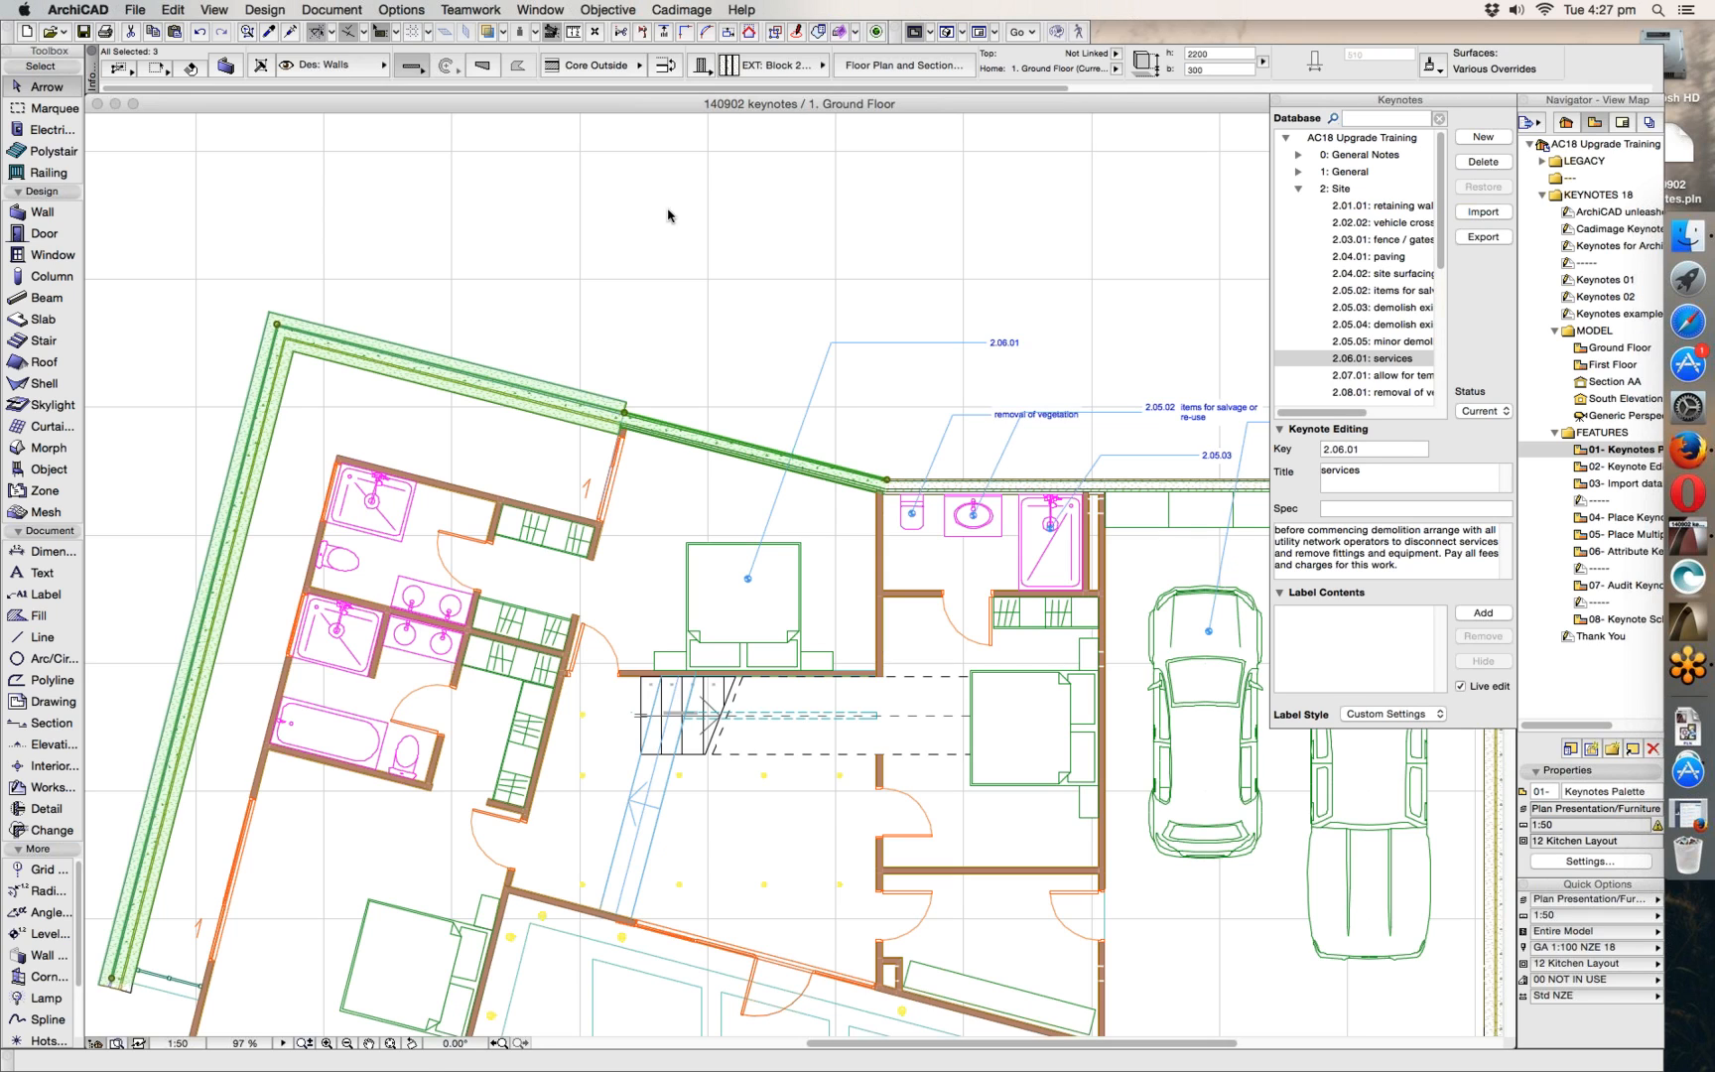
{"action": "left_click", "coordinate": [670, 217]}
{"action": "left_click", "coordinate": [681, 9]}
{"action": "mouse_move", "coordinate": [757, 157]}
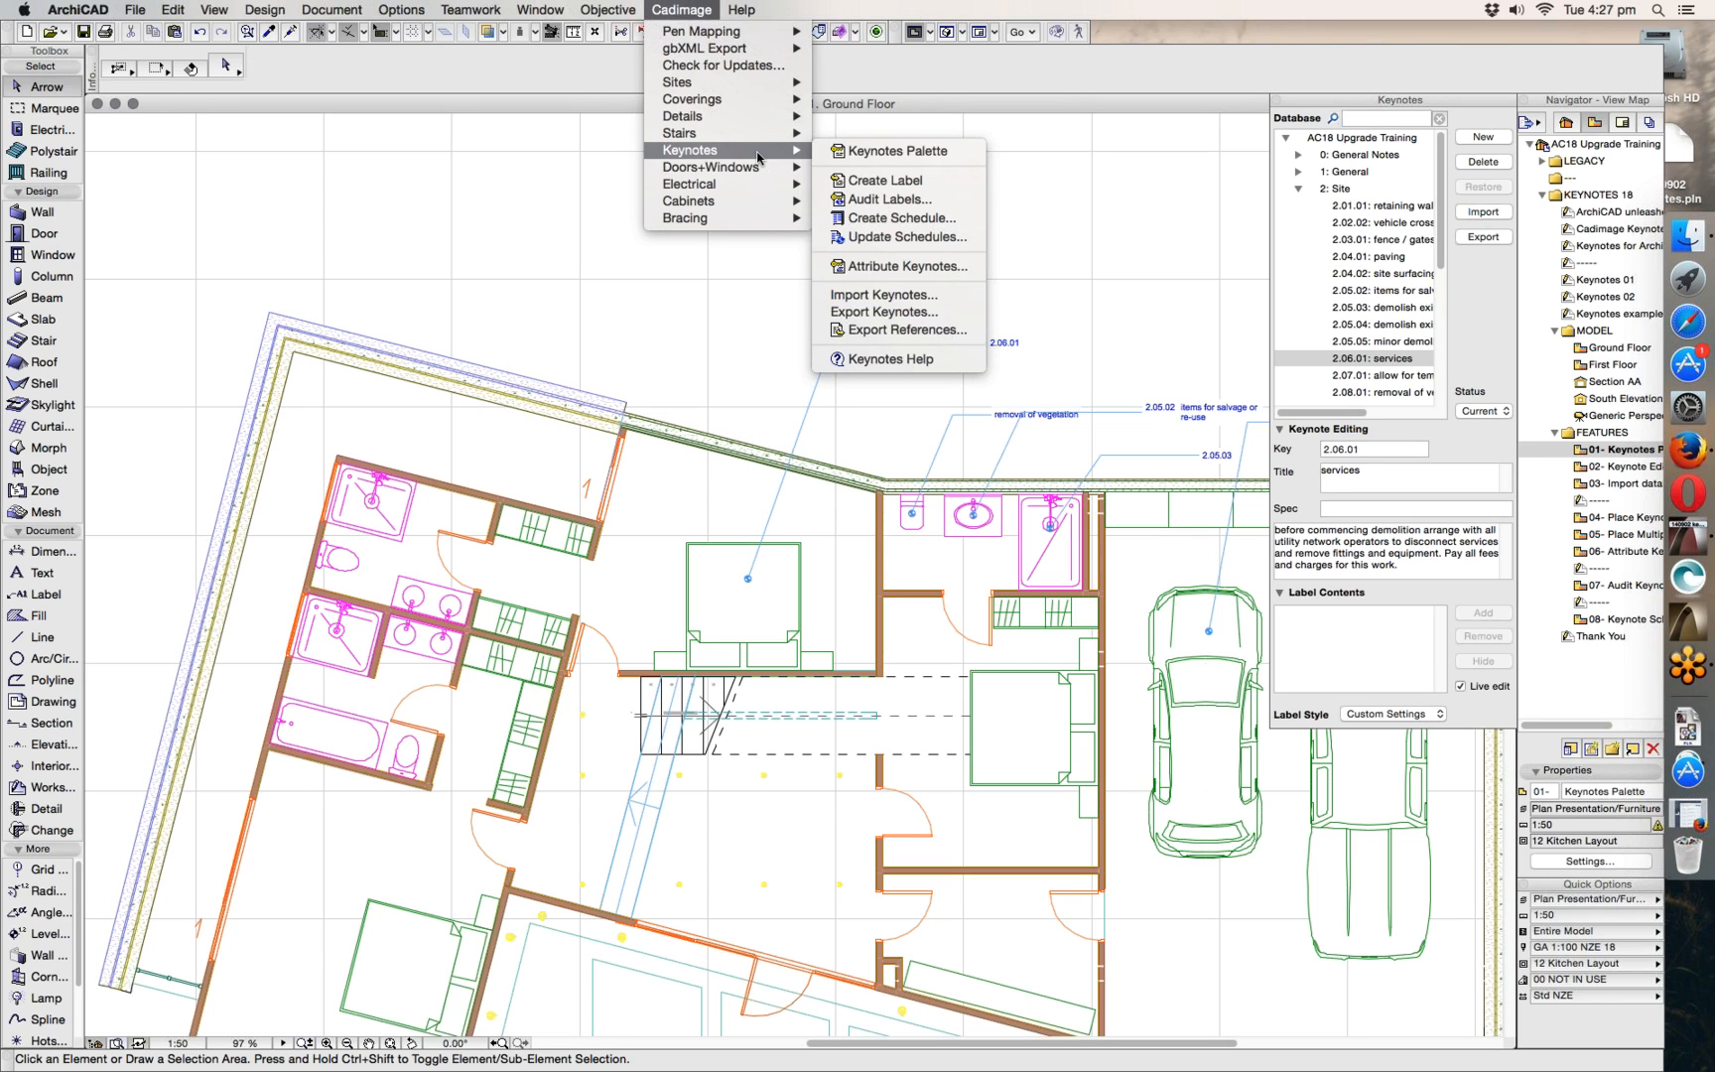
{"action": "left_click", "coordinate": [906, 266]}
{"action": "left_click", "coordinate": [693, 325]}
{"action": "left_click", "coordinate": [655, 352]}
{"action": "left_click", "coordinate": [655, 358]}
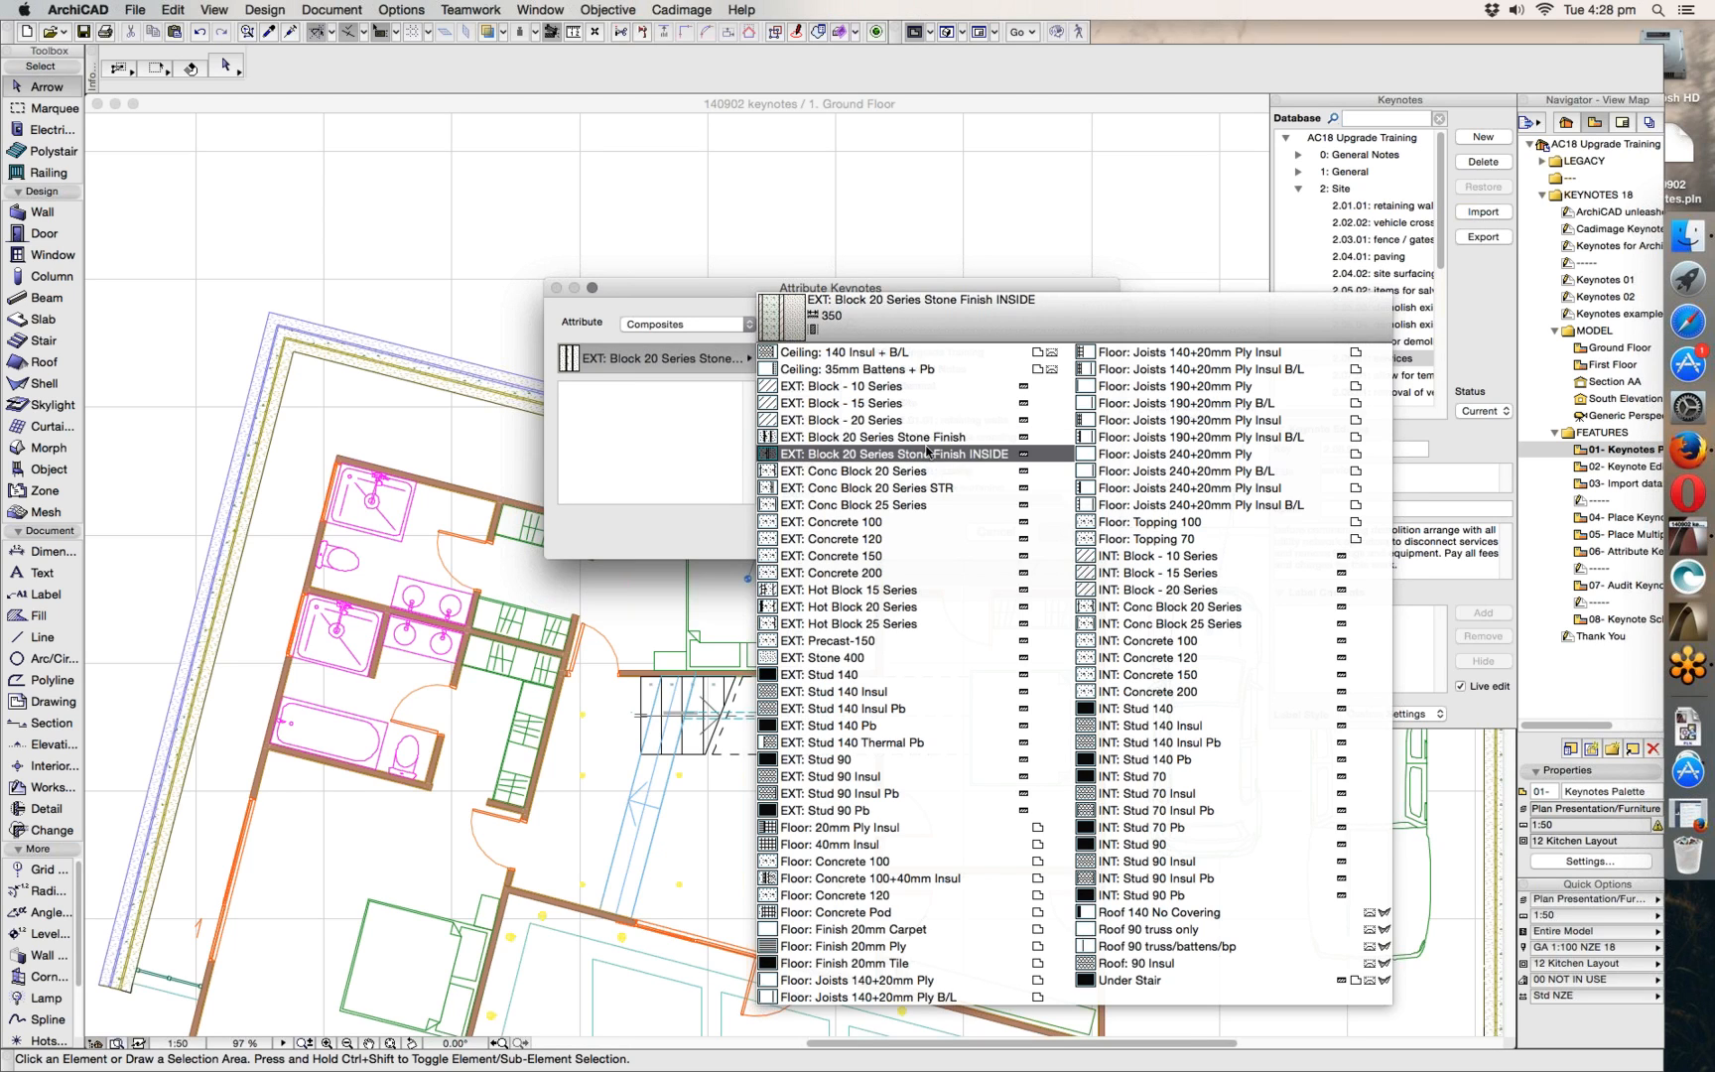
{"action": "left_click", "coordinate": [588, 478]}
{"action": "left_click", "coordinate": [984, 534]}
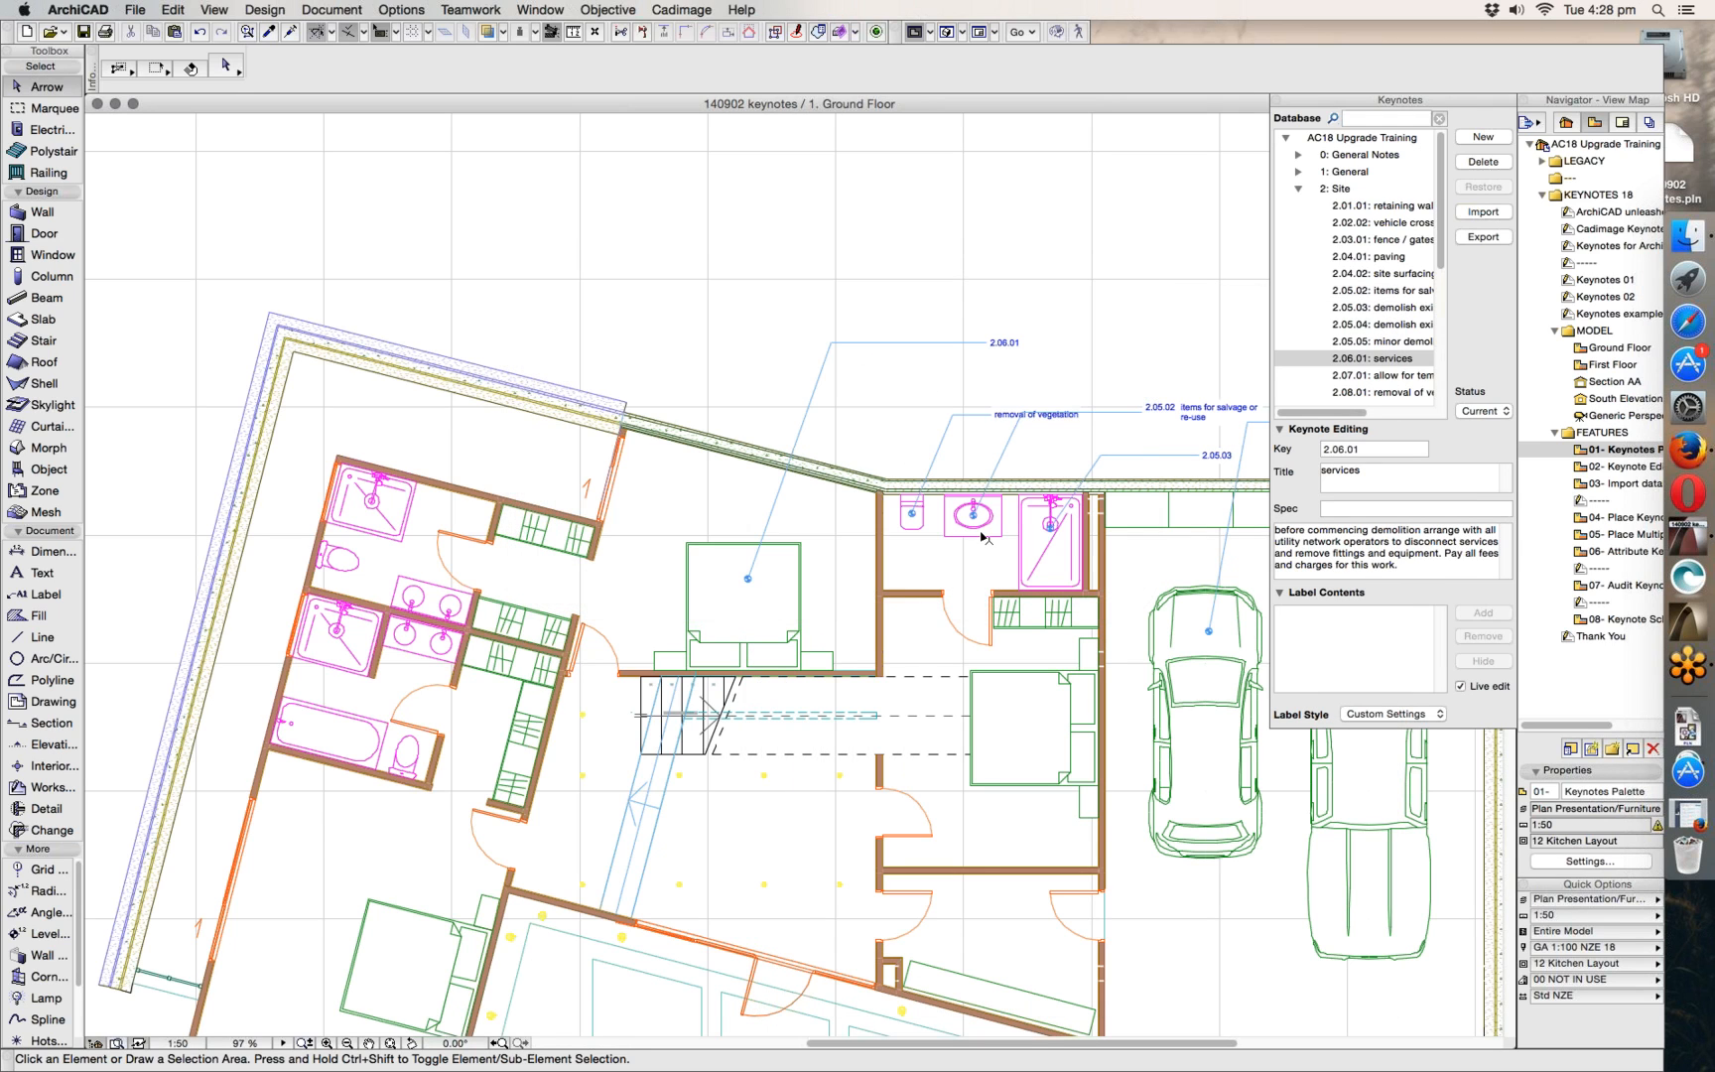
- Open Attribute Keynotes with the exterior walls selected and choose the EXT: Block 20 Series Stone Finish composite
{"action": "left_click", "coordinate": [781, 68]}
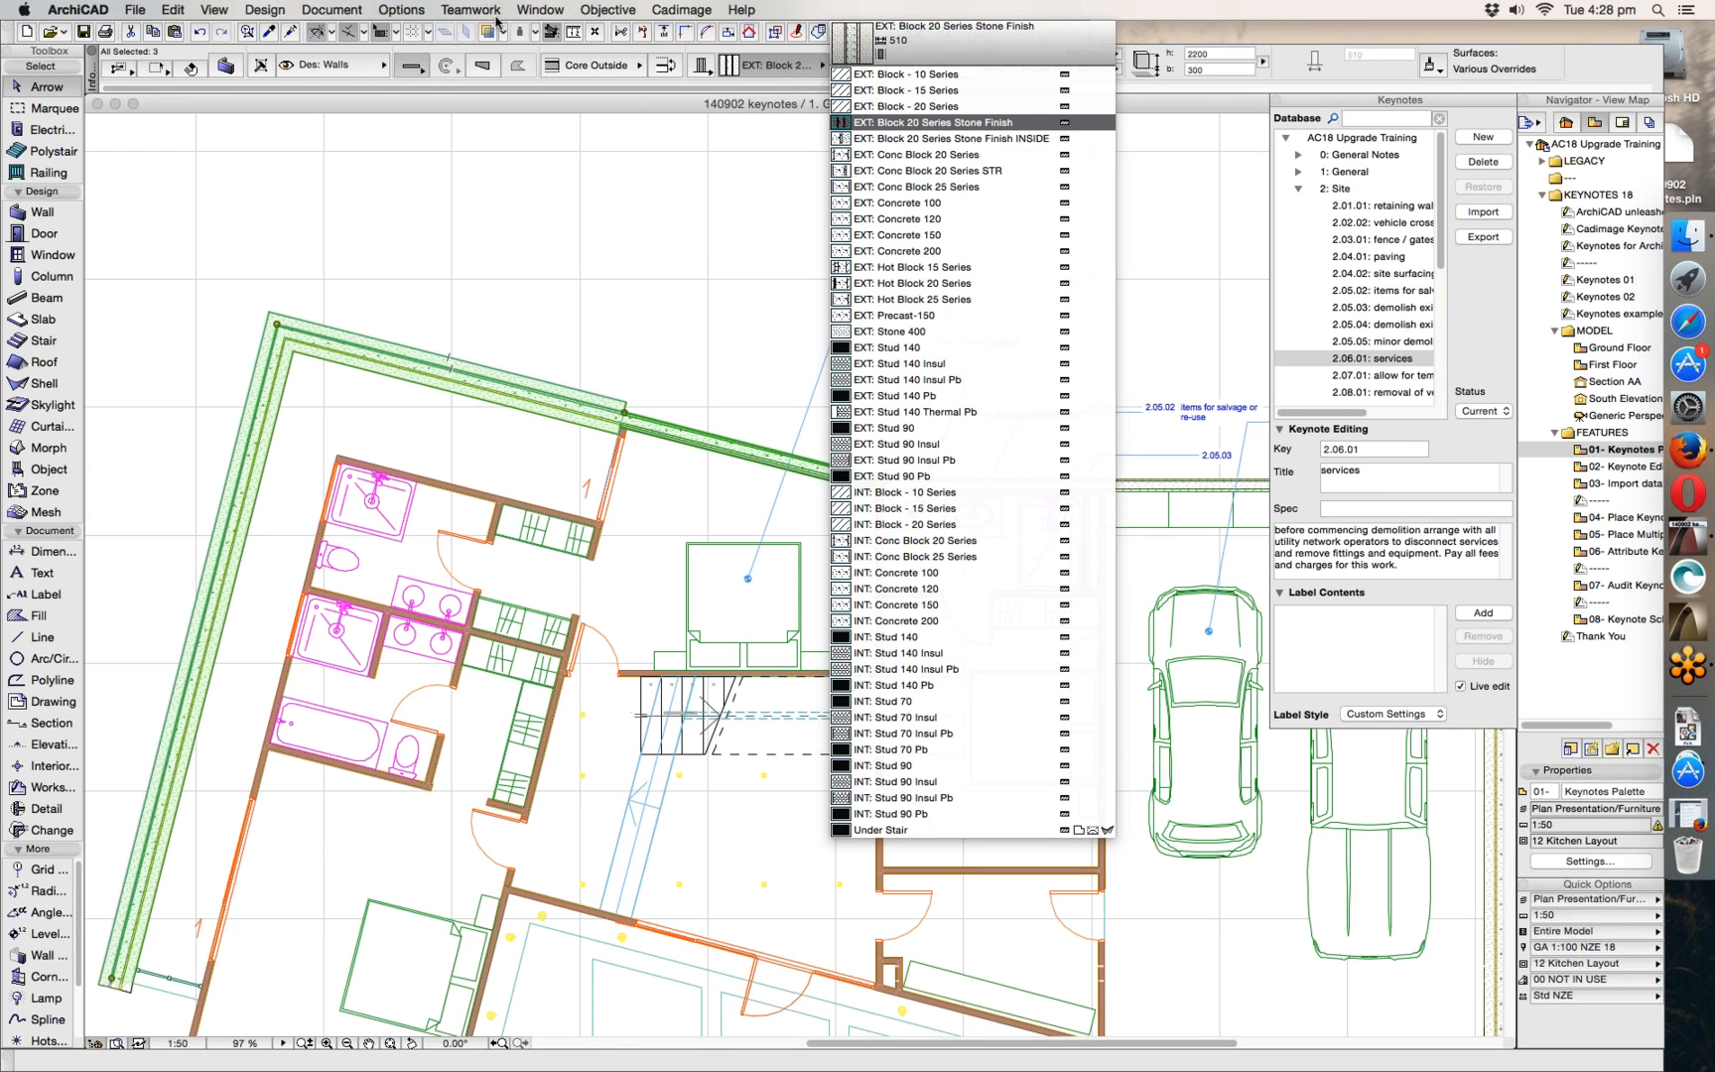
{"action": "left_click", "coordinate": [679, 10]}
{"action": "mouse_move", "coordinate": [739, 150]}
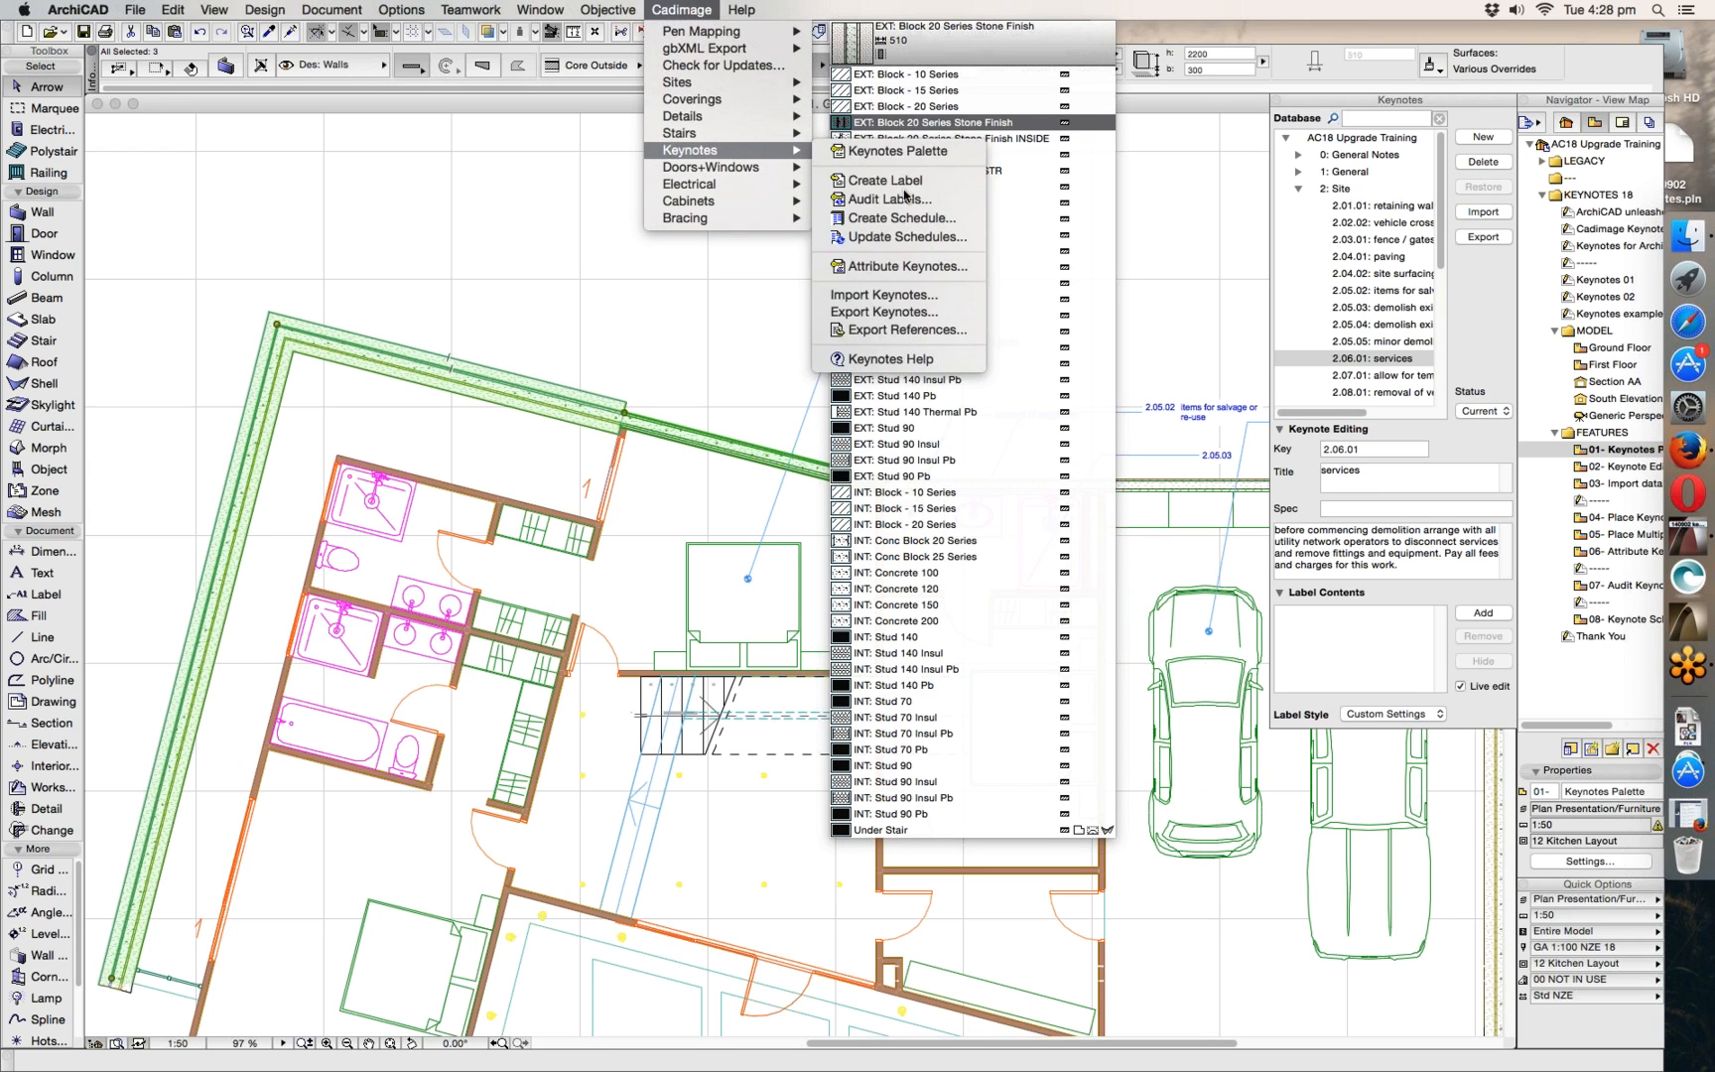
{"action": "left_click", "coordinate": [910, 267]}
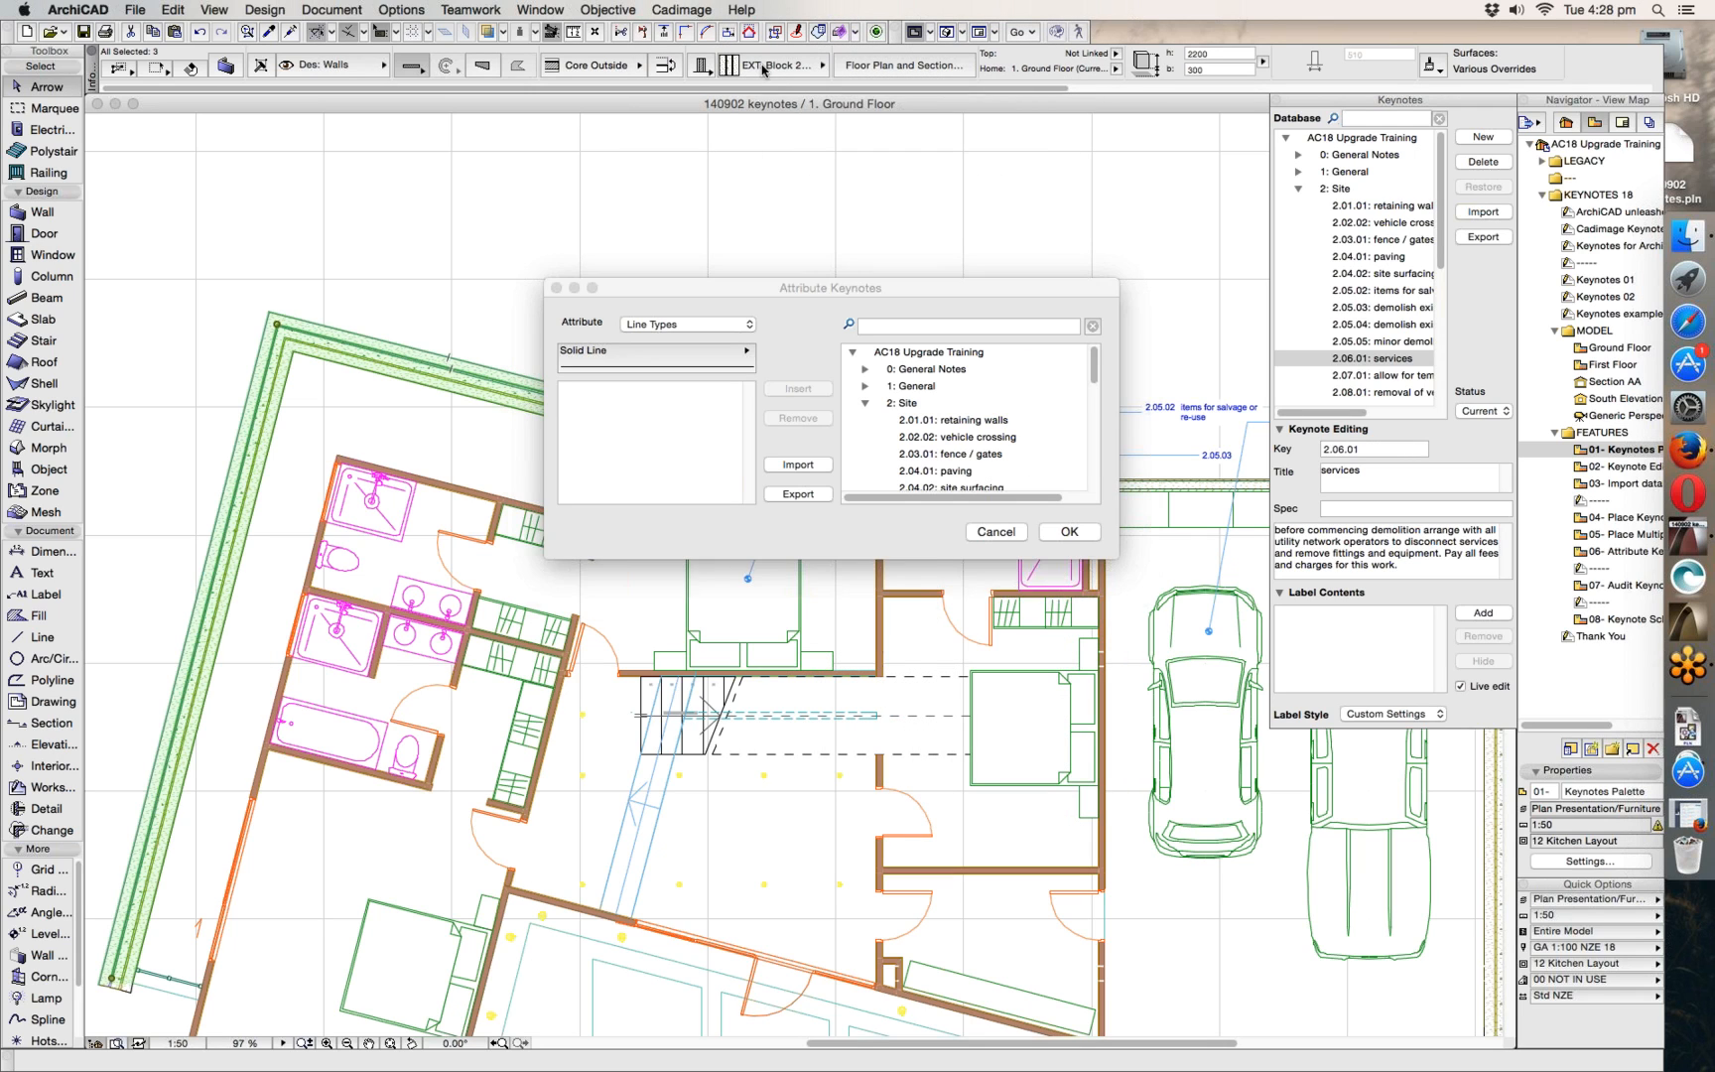
{"action": "left_click", "coordinate": [687, 325]}
{"action": "left_click", "coordinate": [663, 352]}
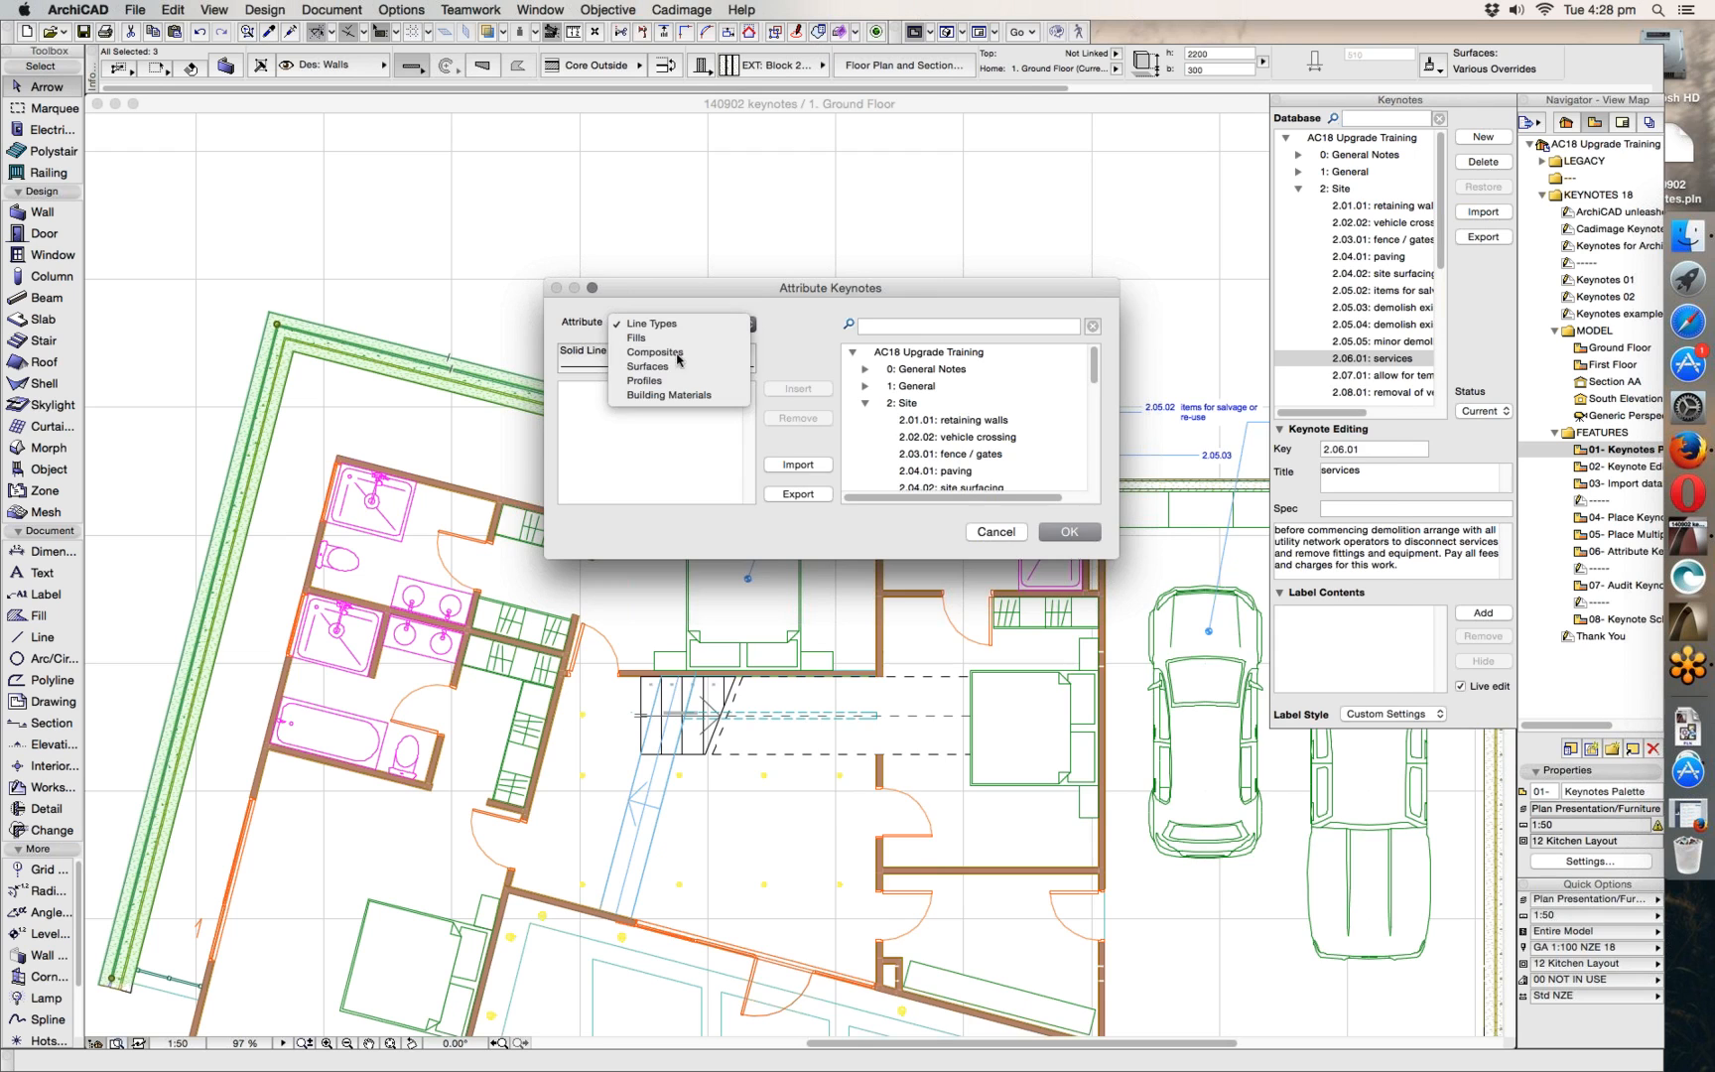
{"action": "left_click", "coordinate": [663, 358]}
{"action": "left_click", "coordinate": [1003, 454]}
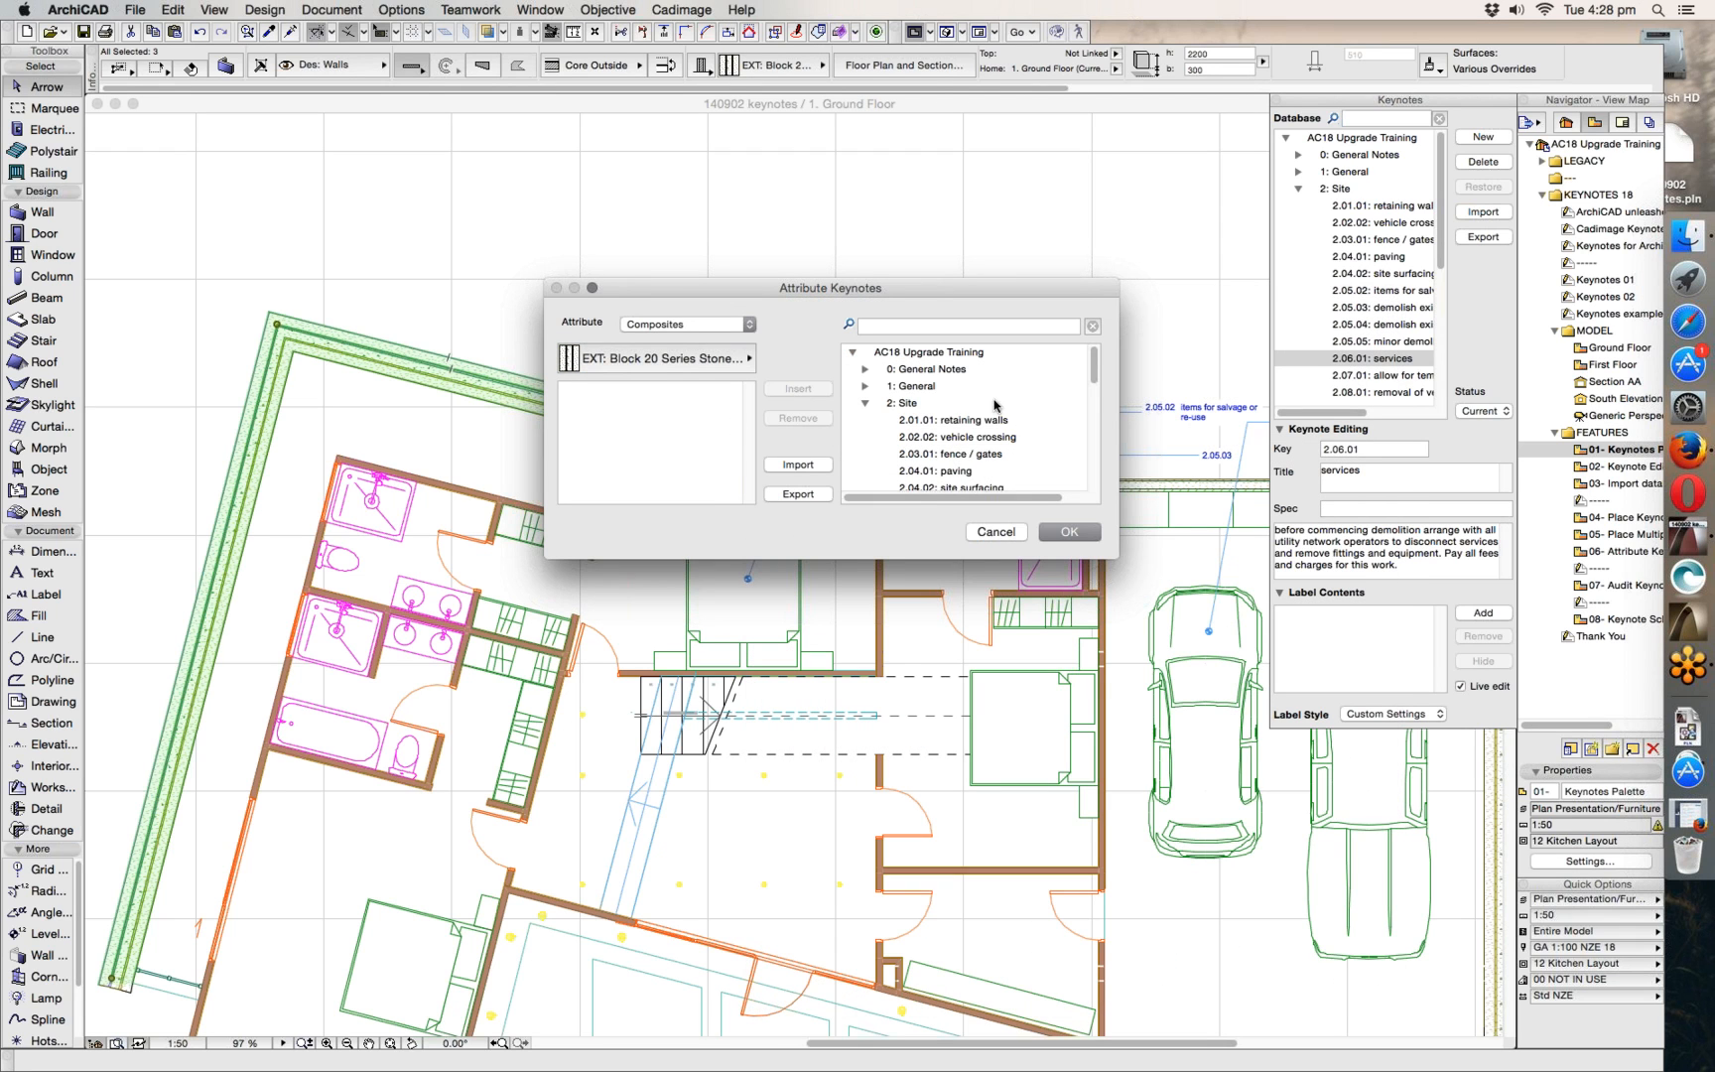
- Attach keynotes 4.01.01 Line of wall below, 4.01.02 Line of glazing below and 4.01.03 Line of roof below to the composite
{"action": "left_click", "coordinate": [864, 403]}
{"action": "left_click", "coordinate": [864, 437]}
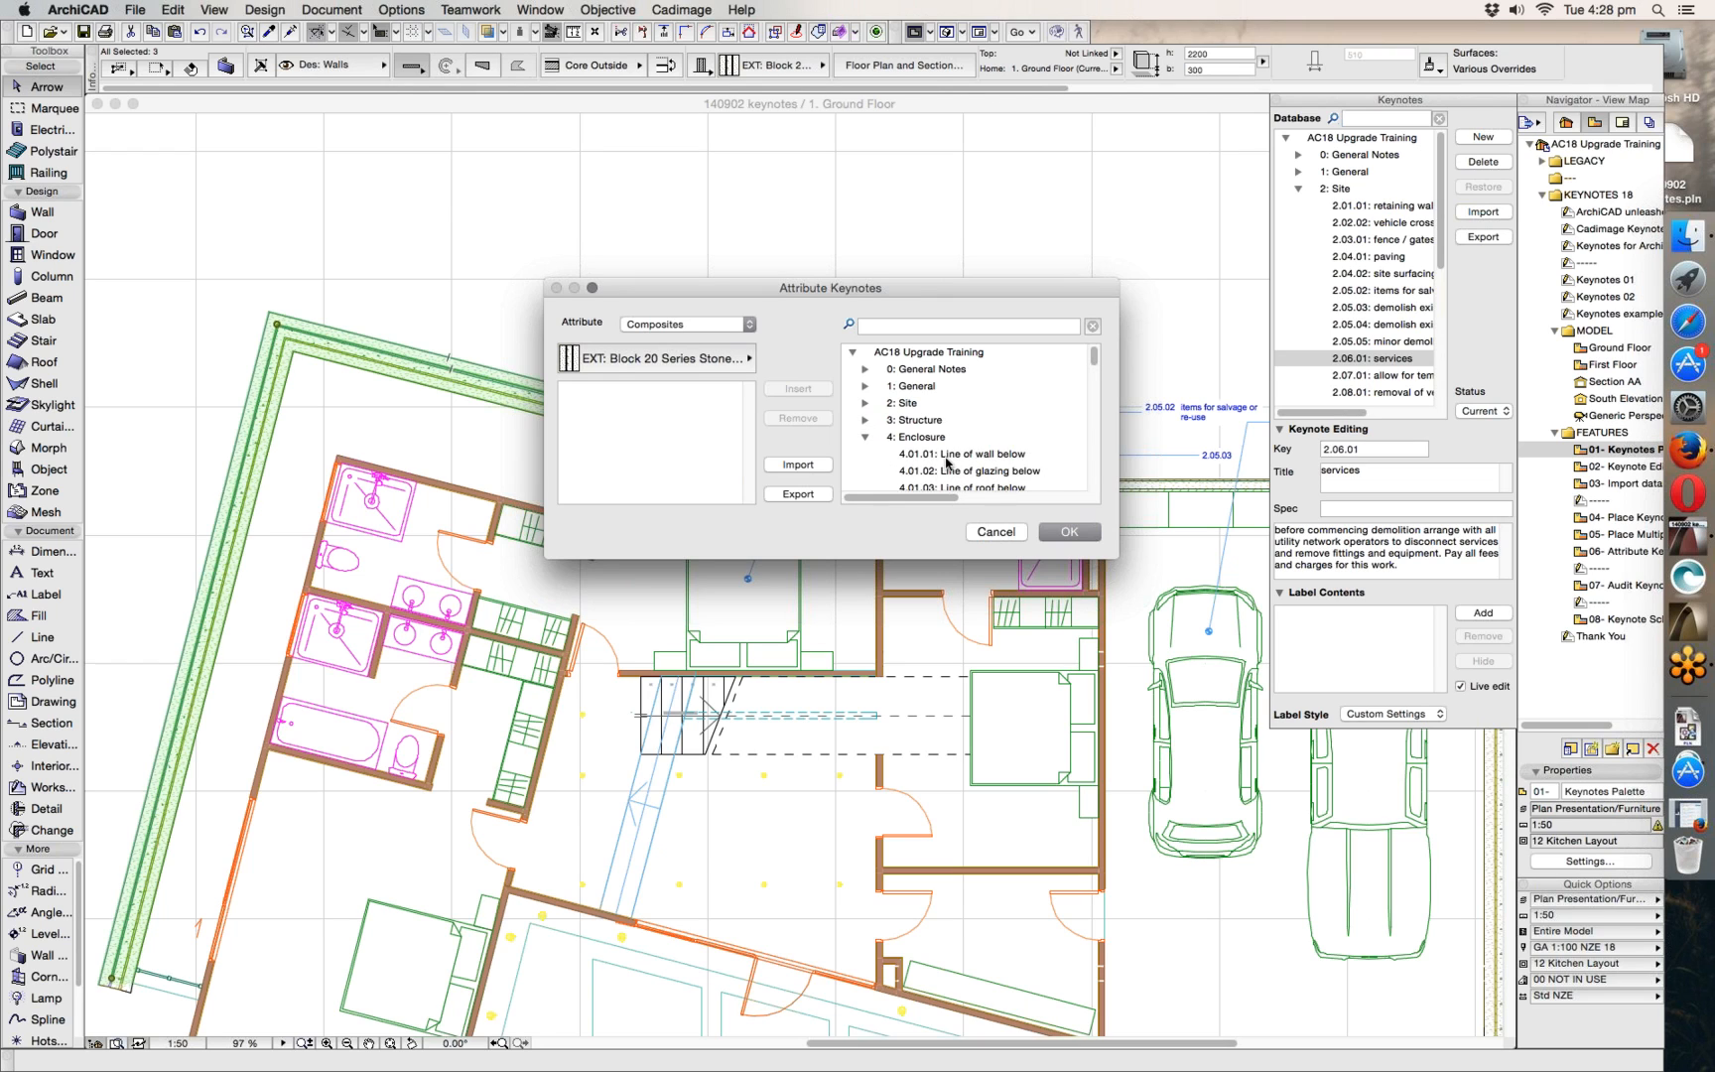
{"action": "left_click", "coordinate": [950, 455]}
{"action": "left_click", "coordinate": [799, 389]}
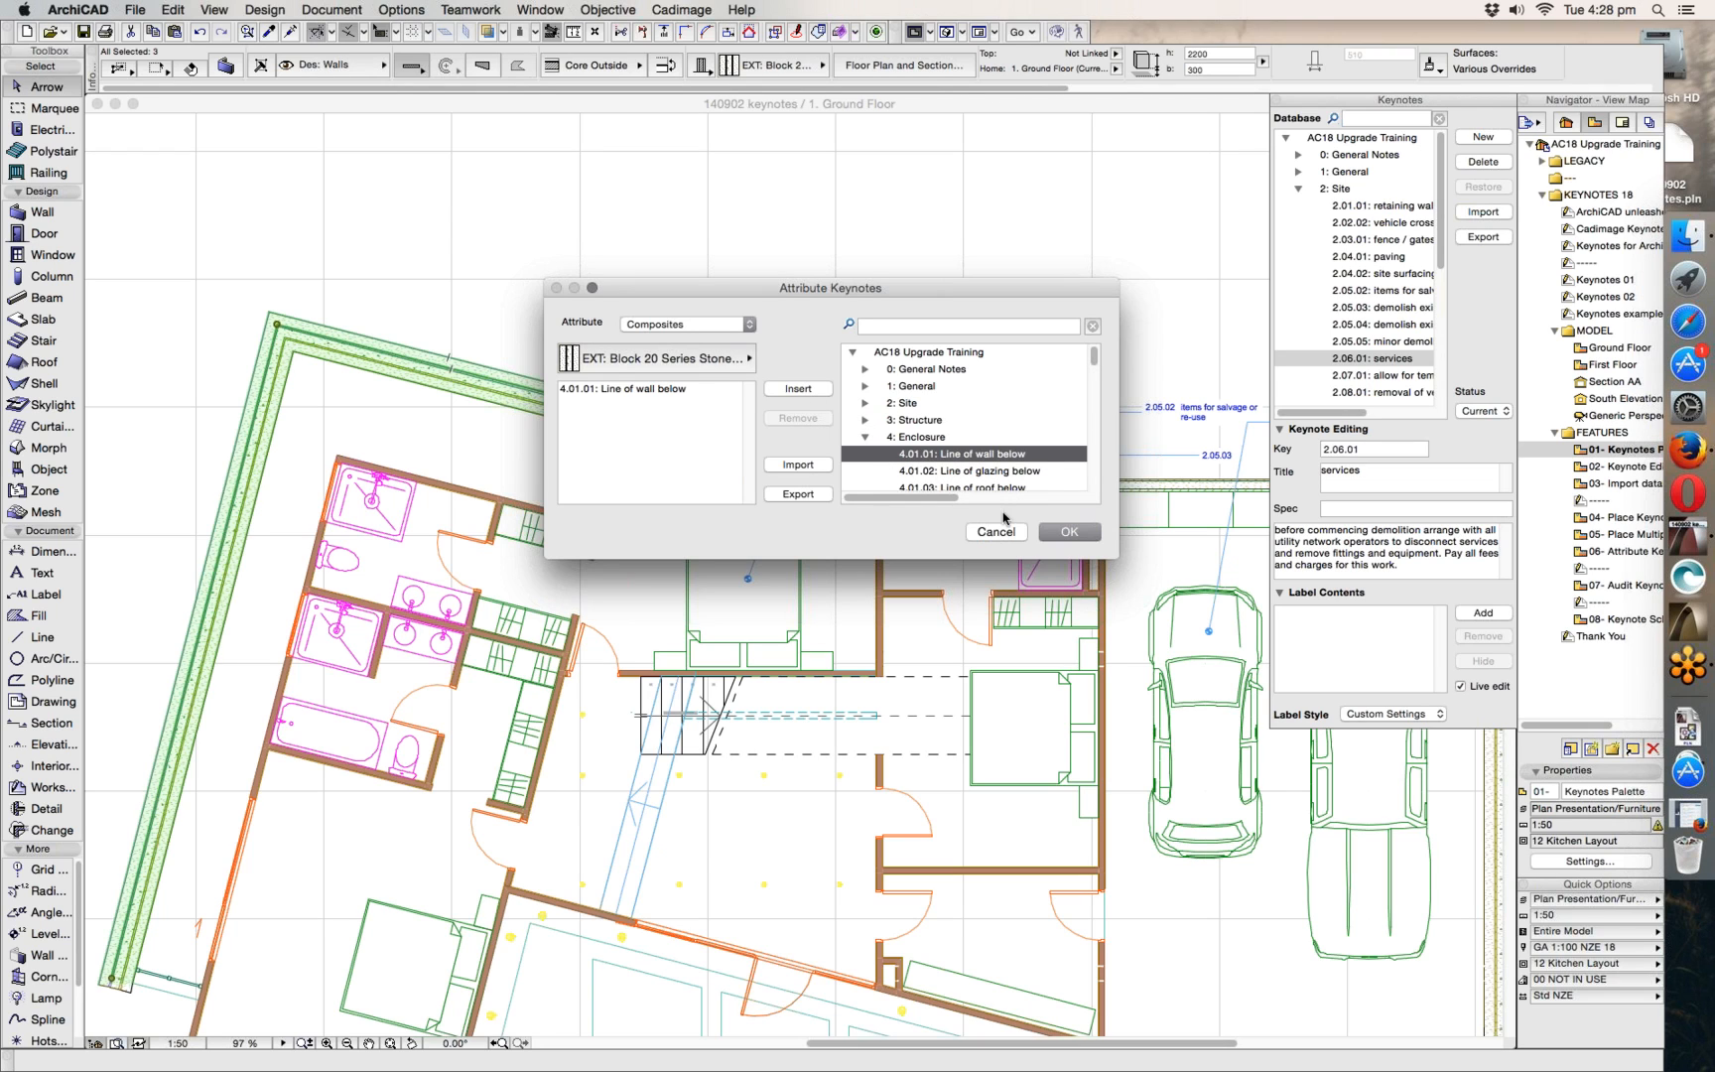
{"action": "left_click", "coordinate": [959, 472]}
{"action": "left_click", "coordinate": [797, 391]}
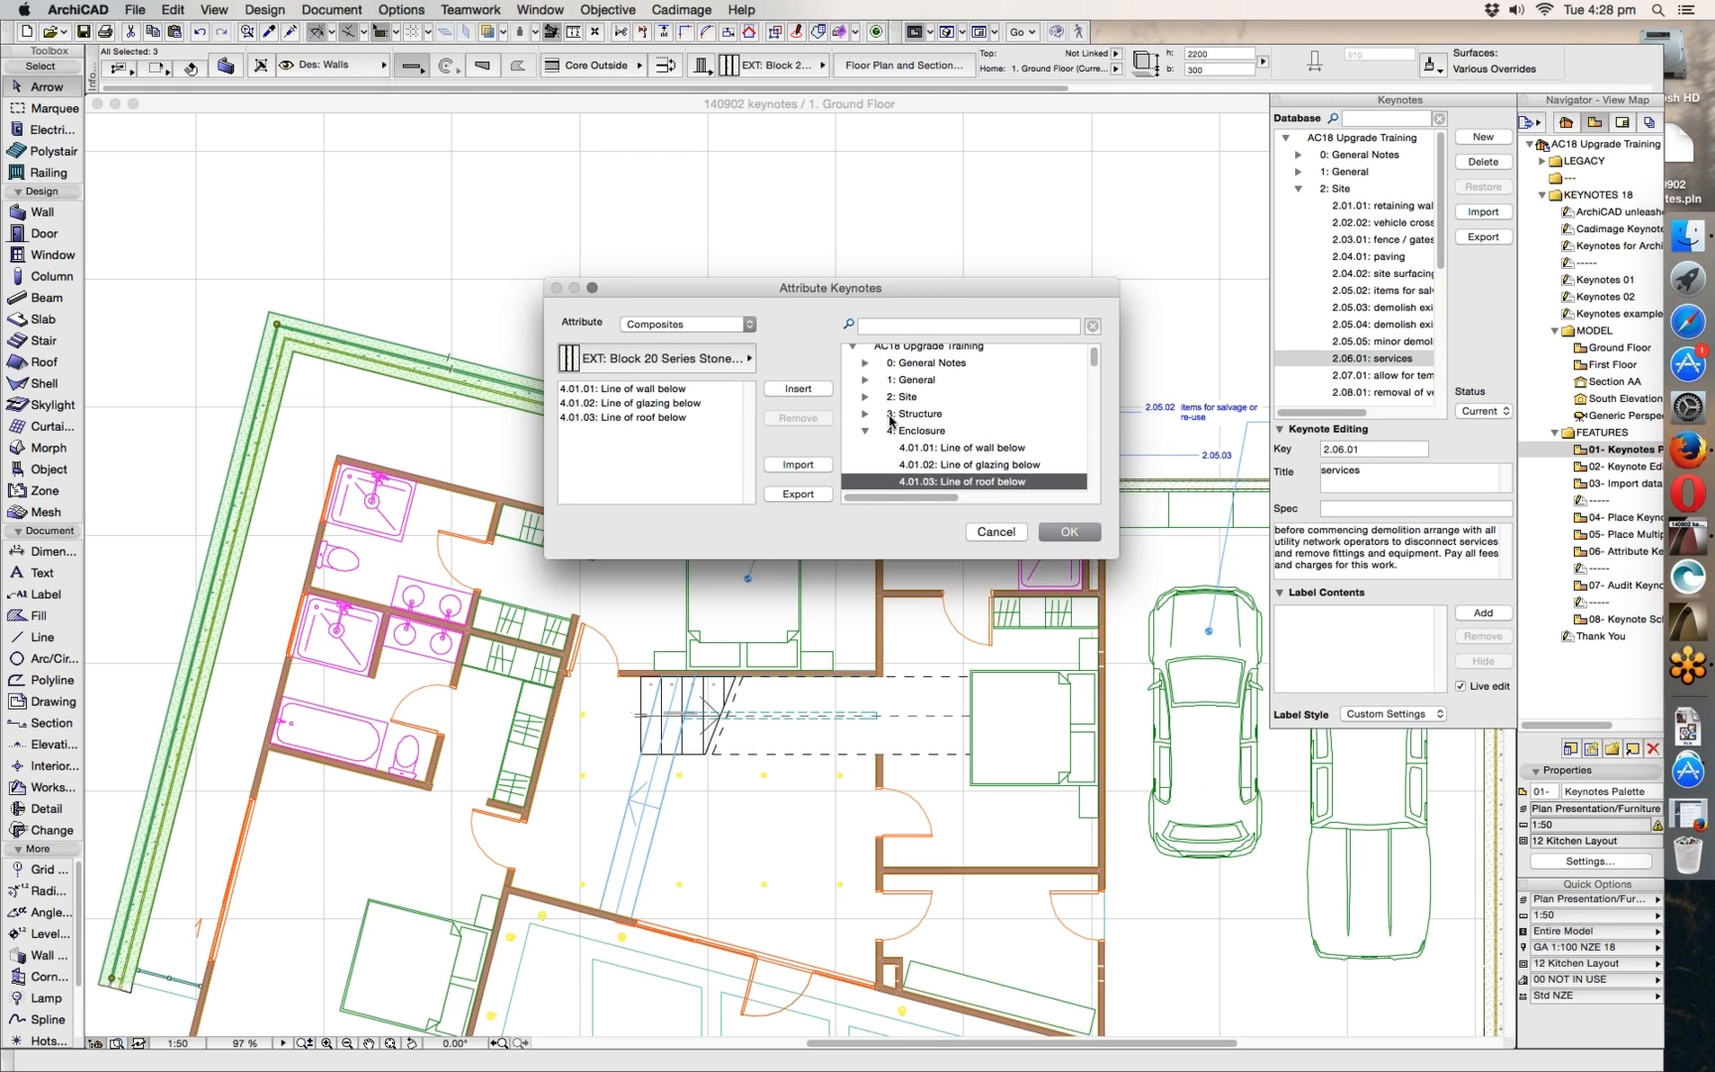
{"action": "left_click", "coordinate": [1068, 534]}
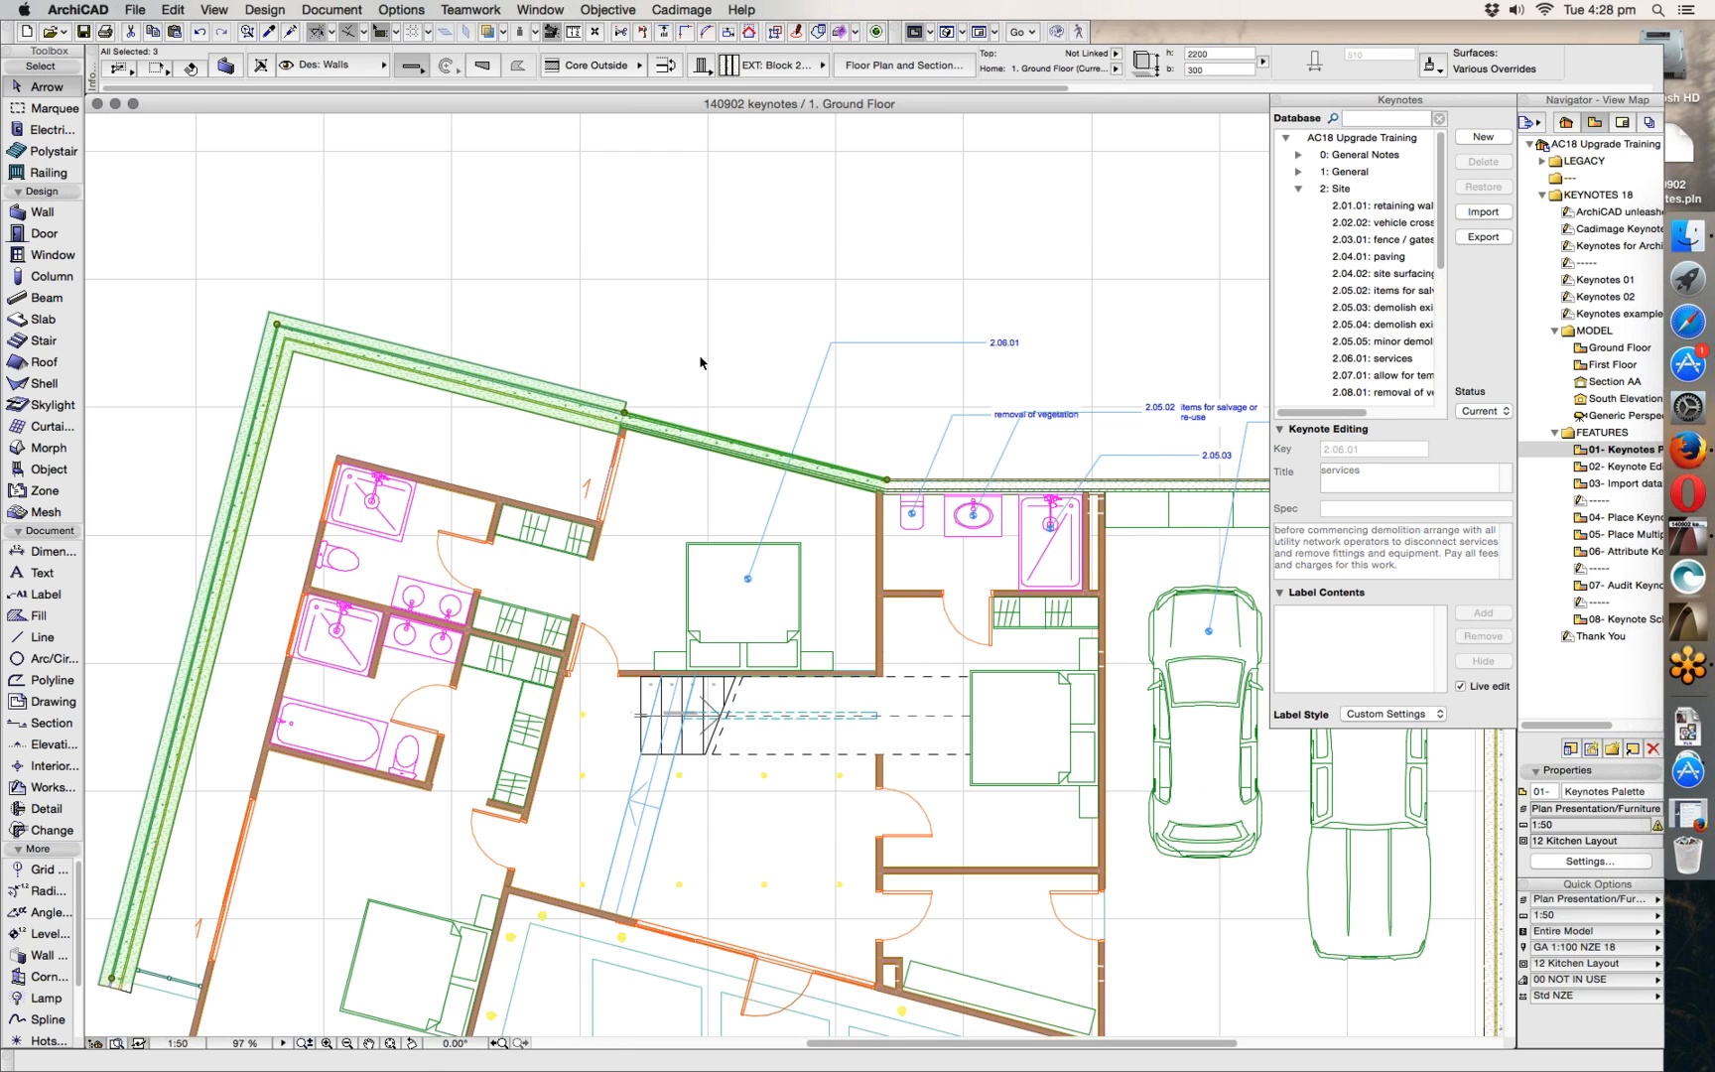
- Review the exterior walls' selection settings, including the wall labeling options, without changing anything
{"action": "left_click", "coordinate": [702, 505]}
{"action": "middle_click_drag", "start_coordinate": [745, 544], "coordinate": [789, 434]}
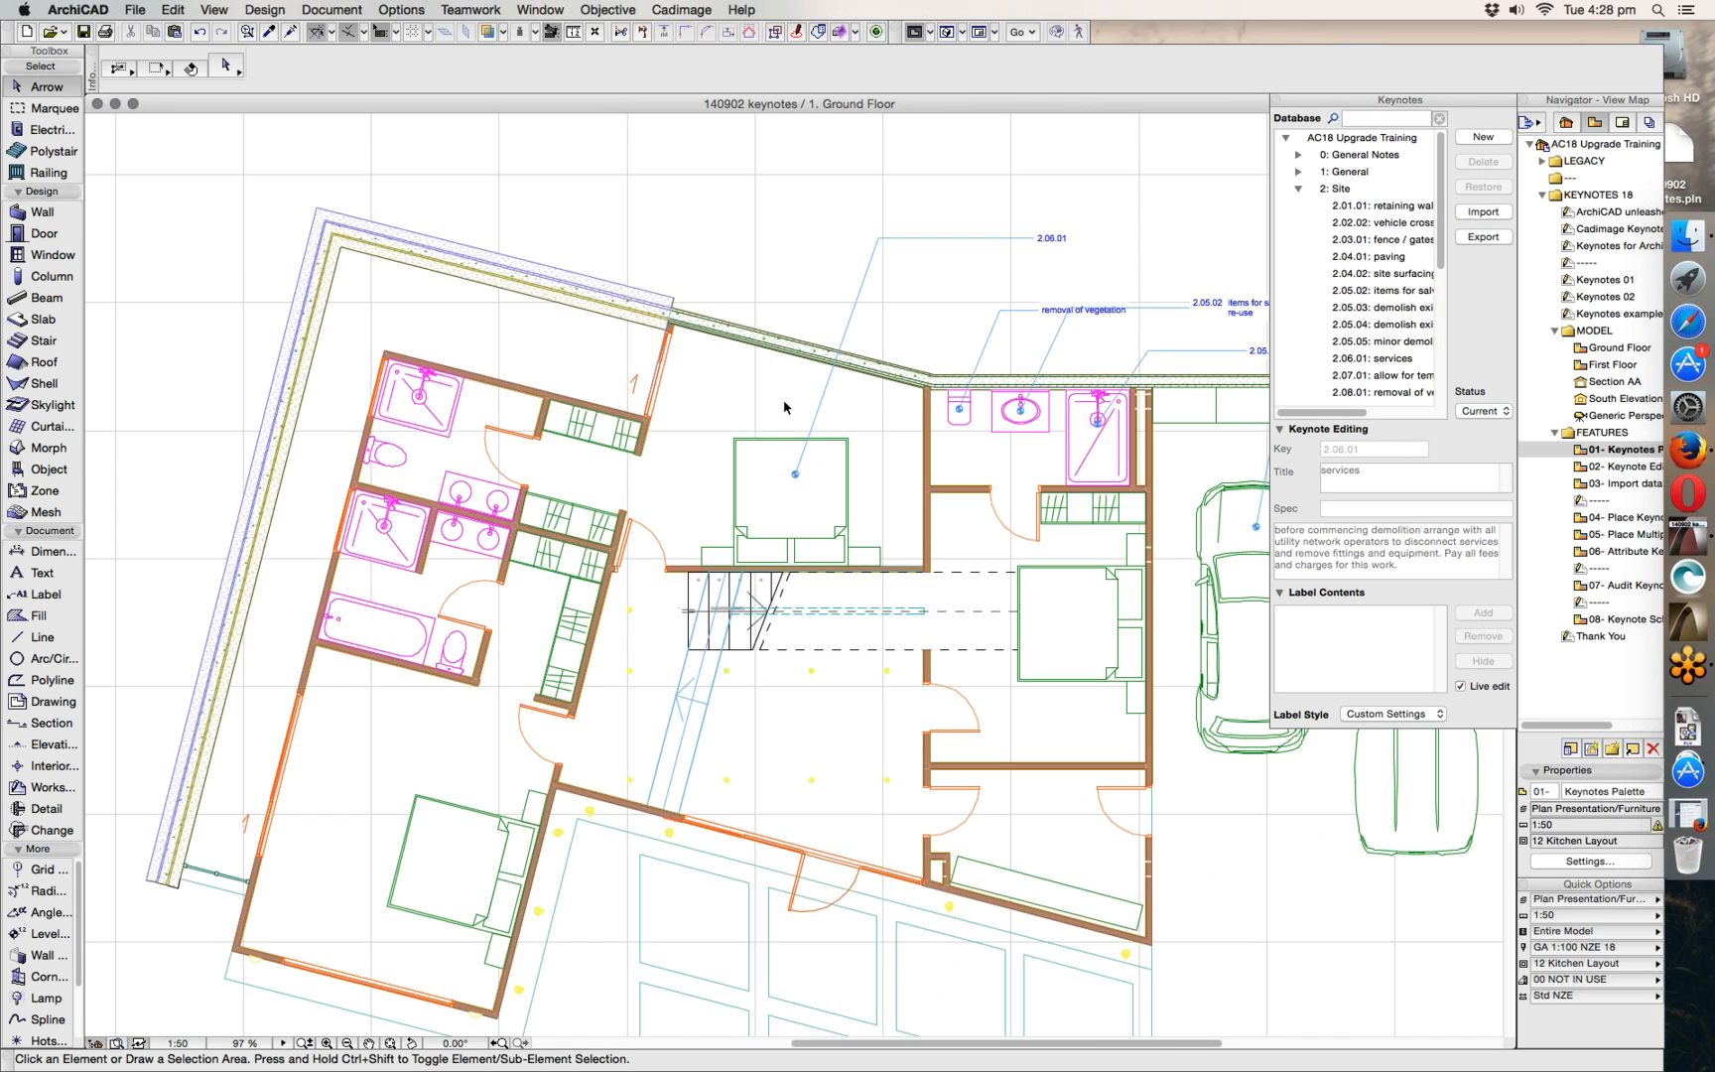
{"action": "left_click", "coordinate": [711, 366]}
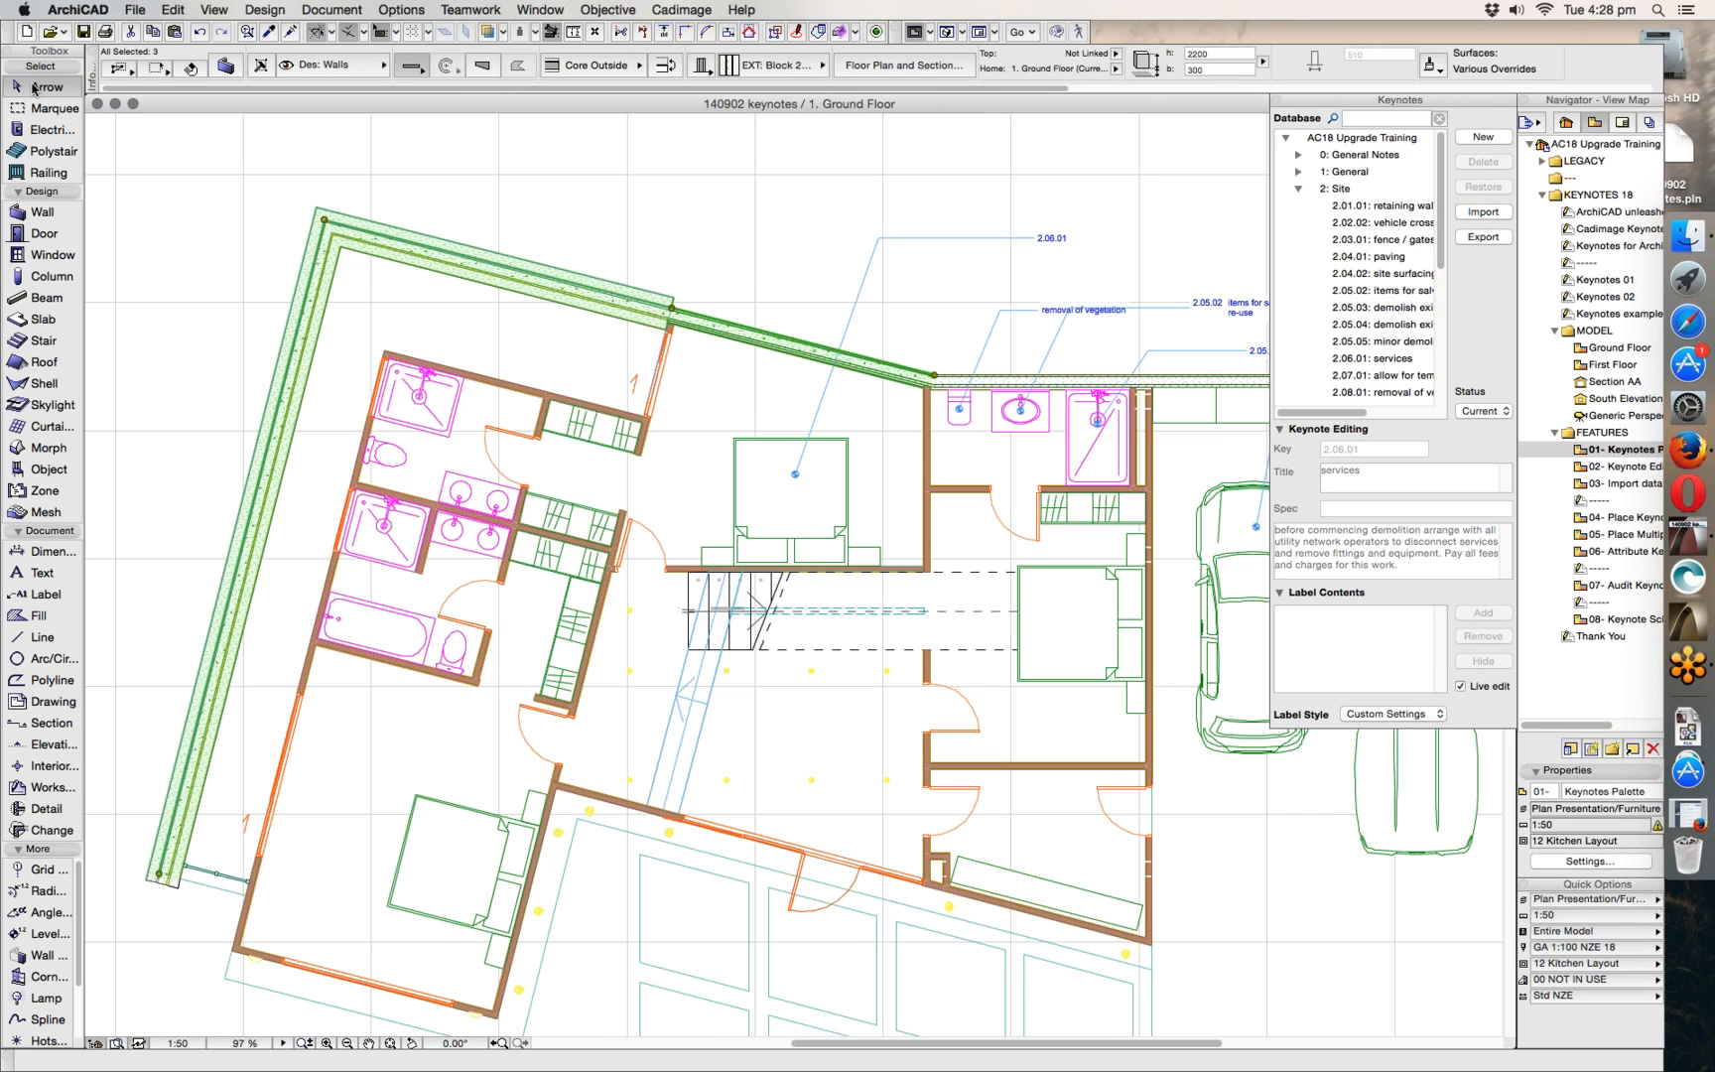
{"action": "left_click", "coordinate": [227, 65]}
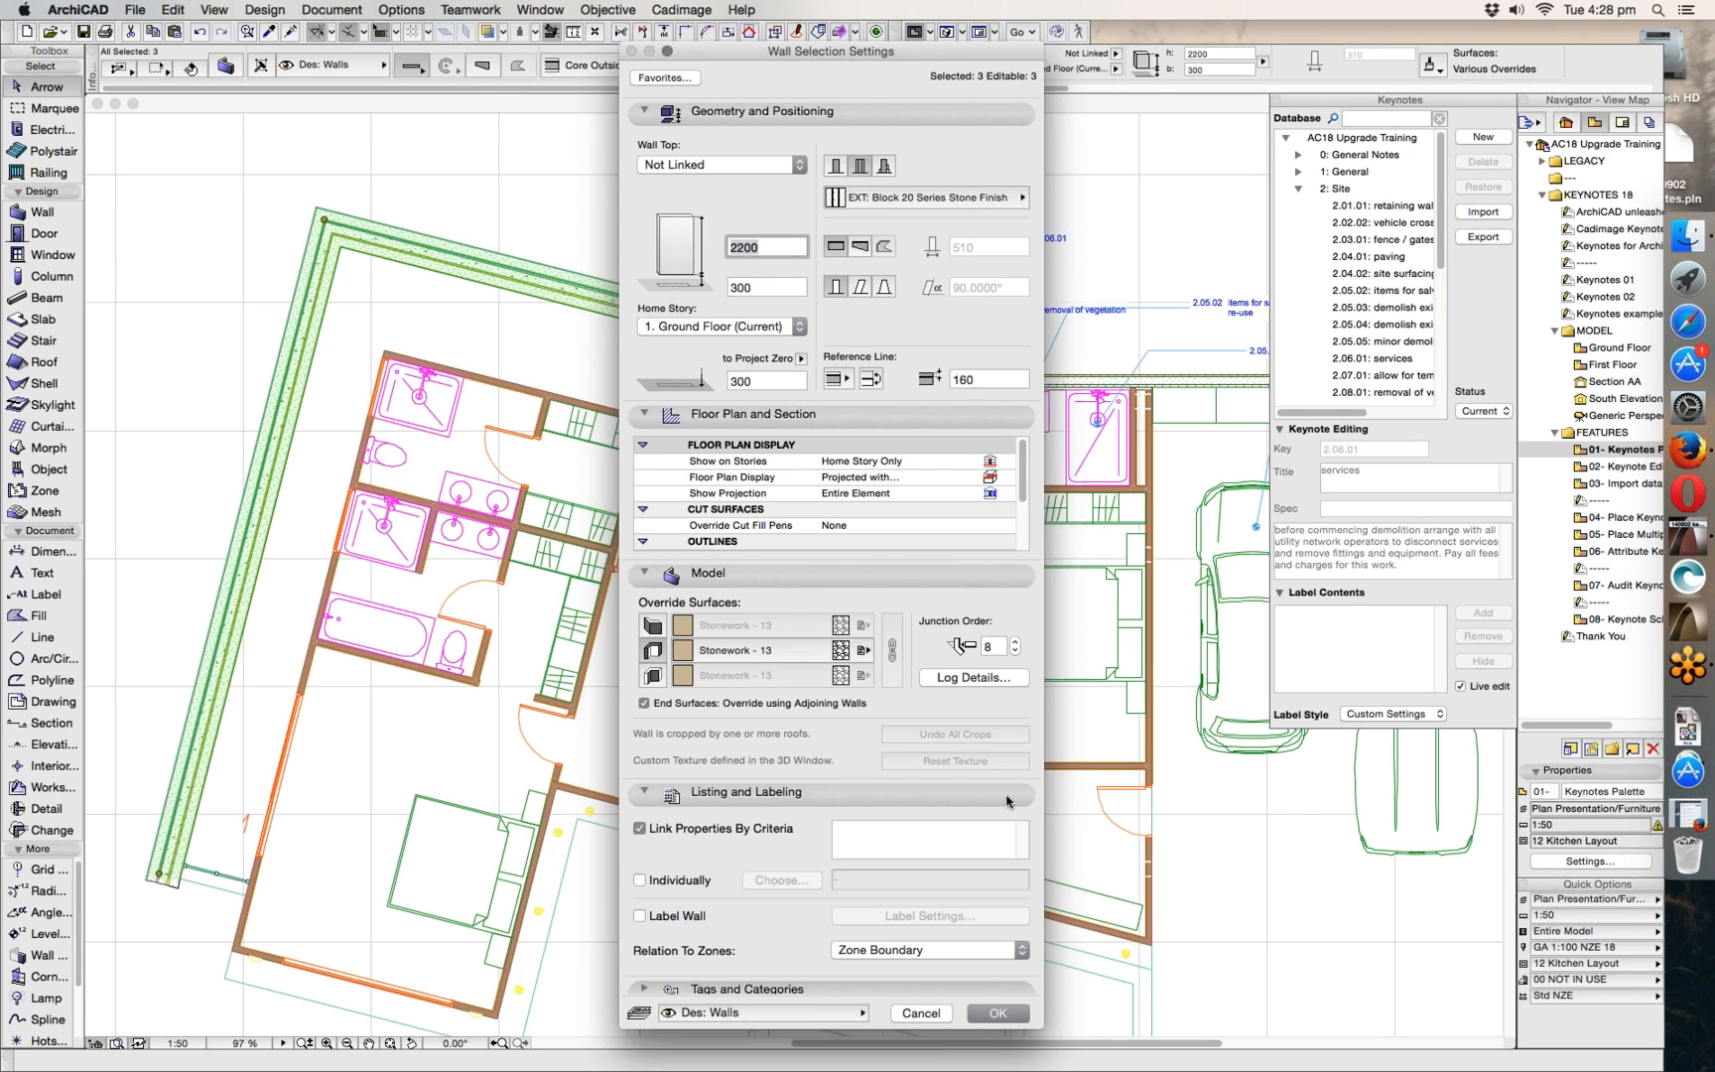
{"action": "left_click", "coordinate": [921, 1013]}
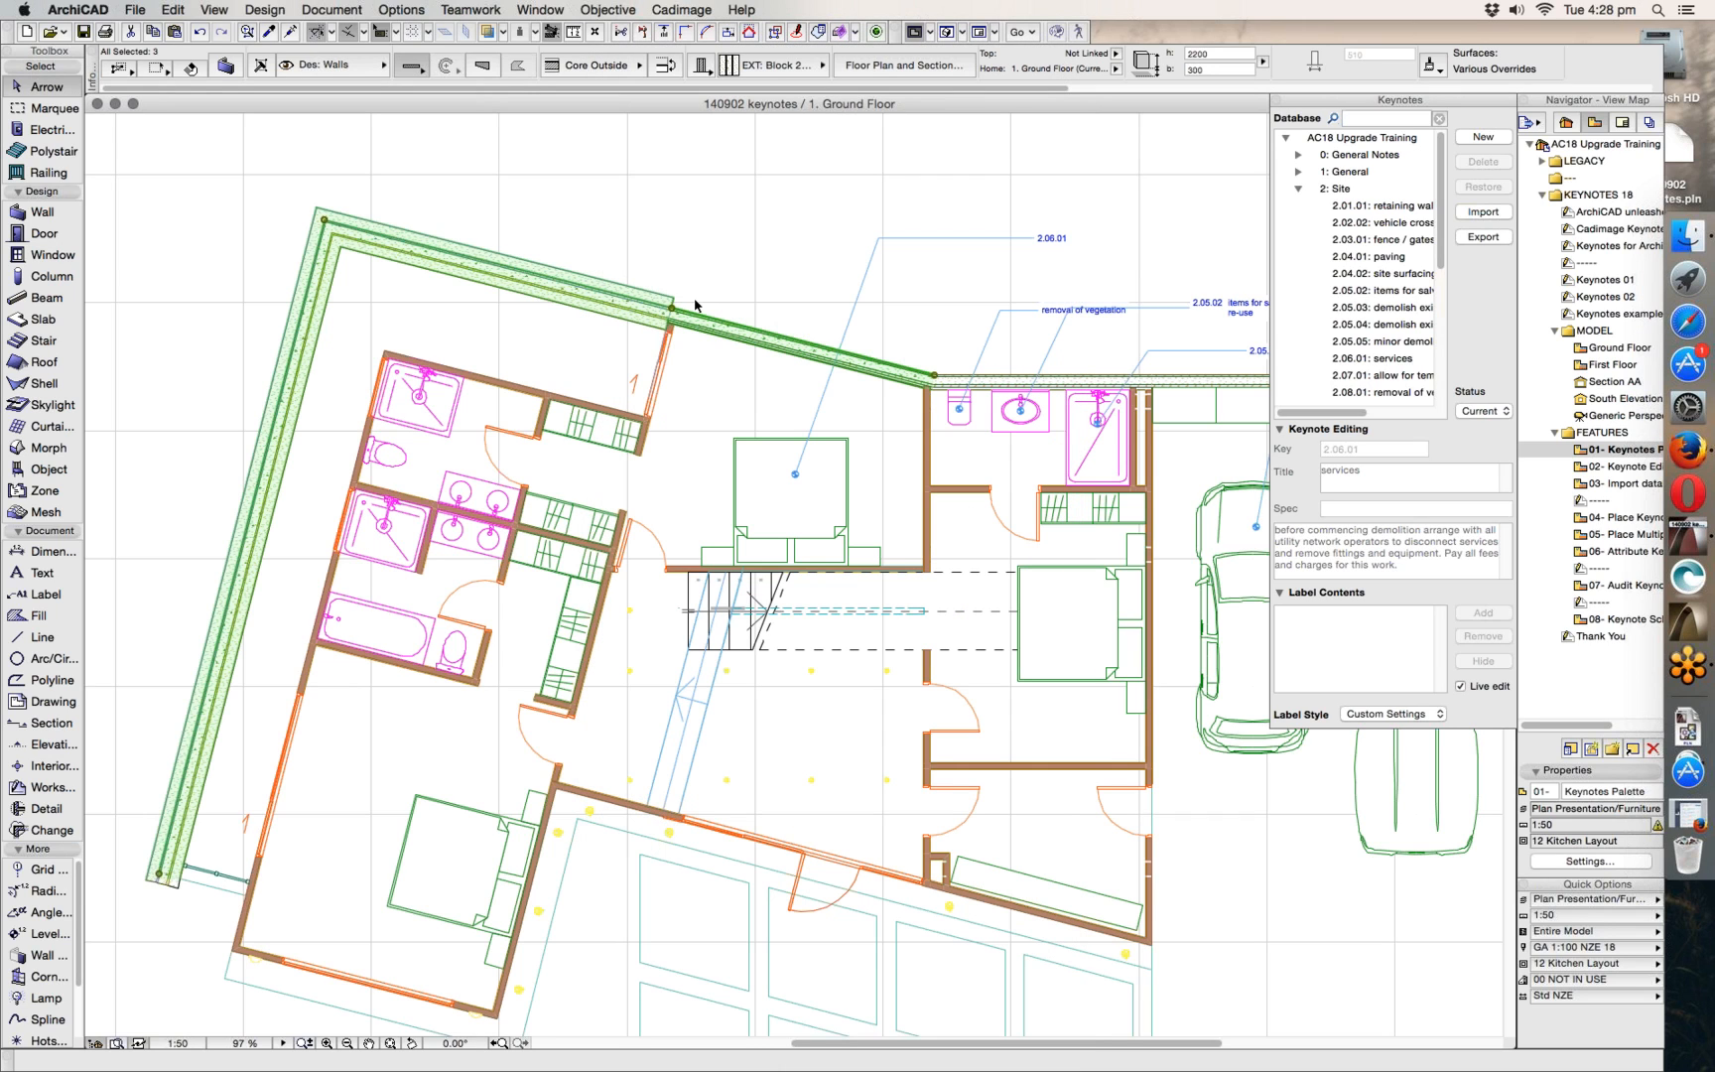
{"action": "left_click", "coordinate": [705, 228]}
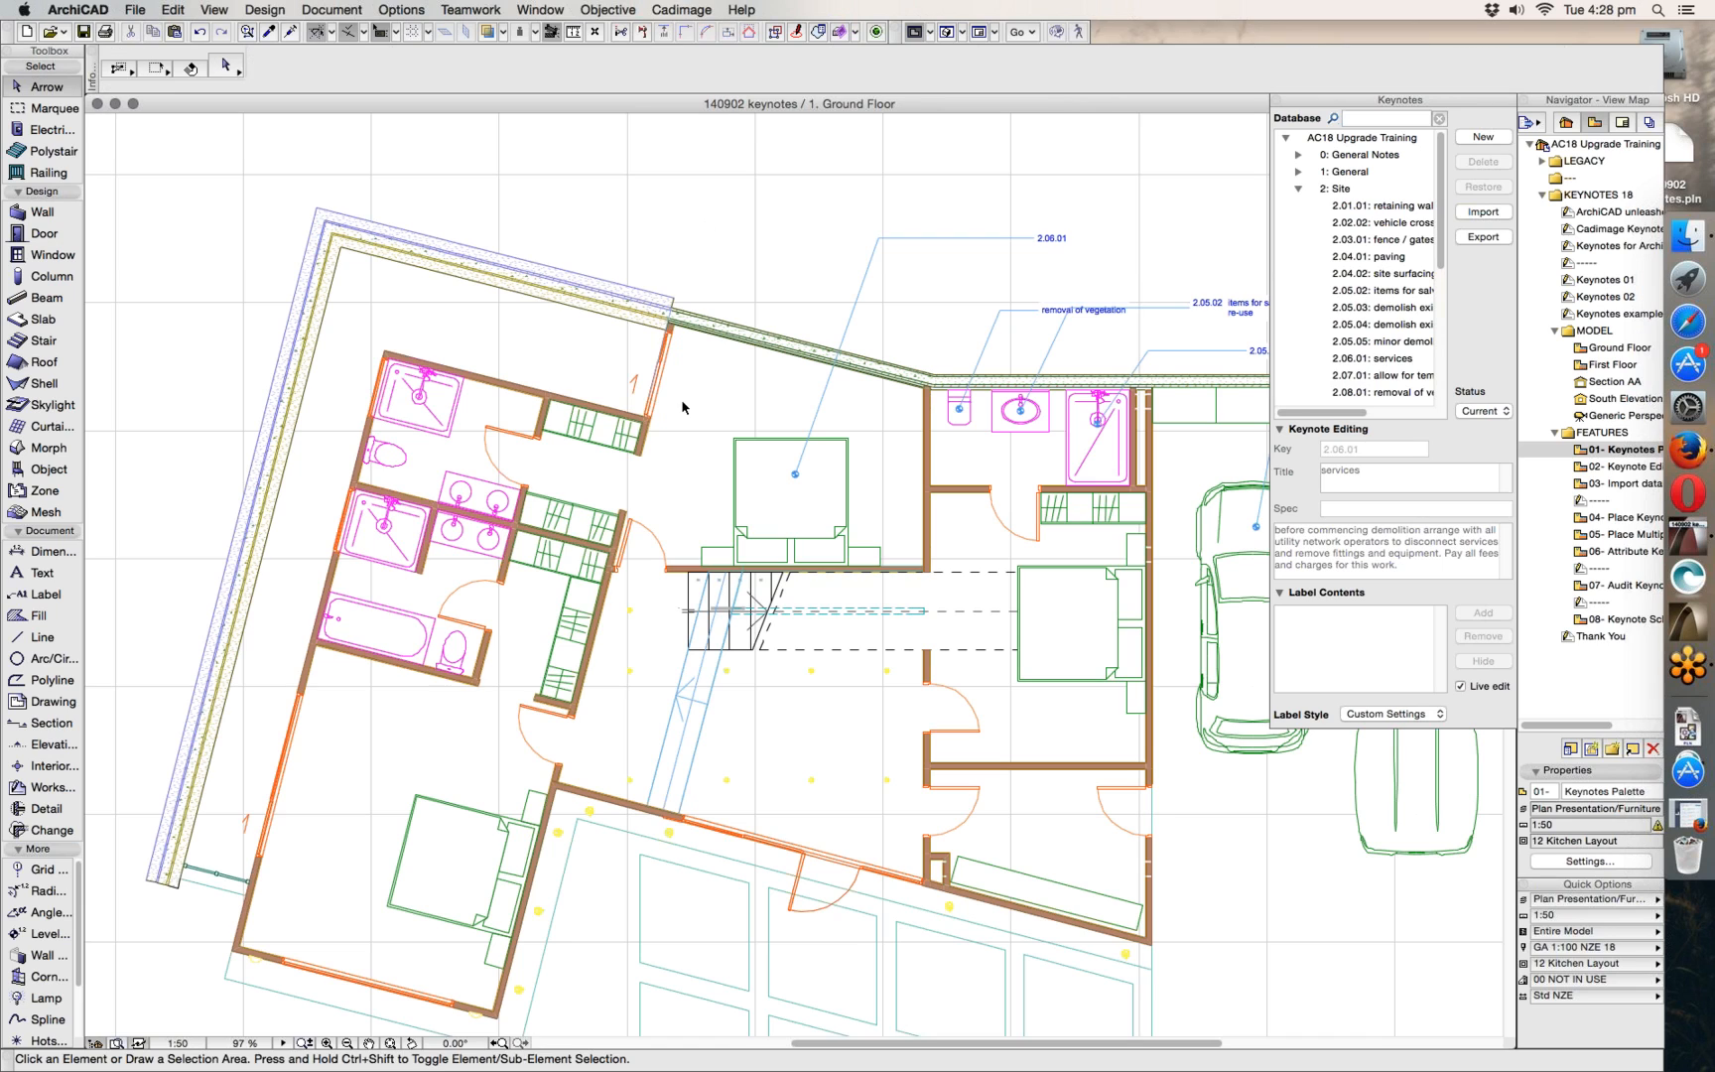
- Select the three exterior walls and create keynote labels for all of them at once
{"action": "left_click", "coordinate": [674, 323]}
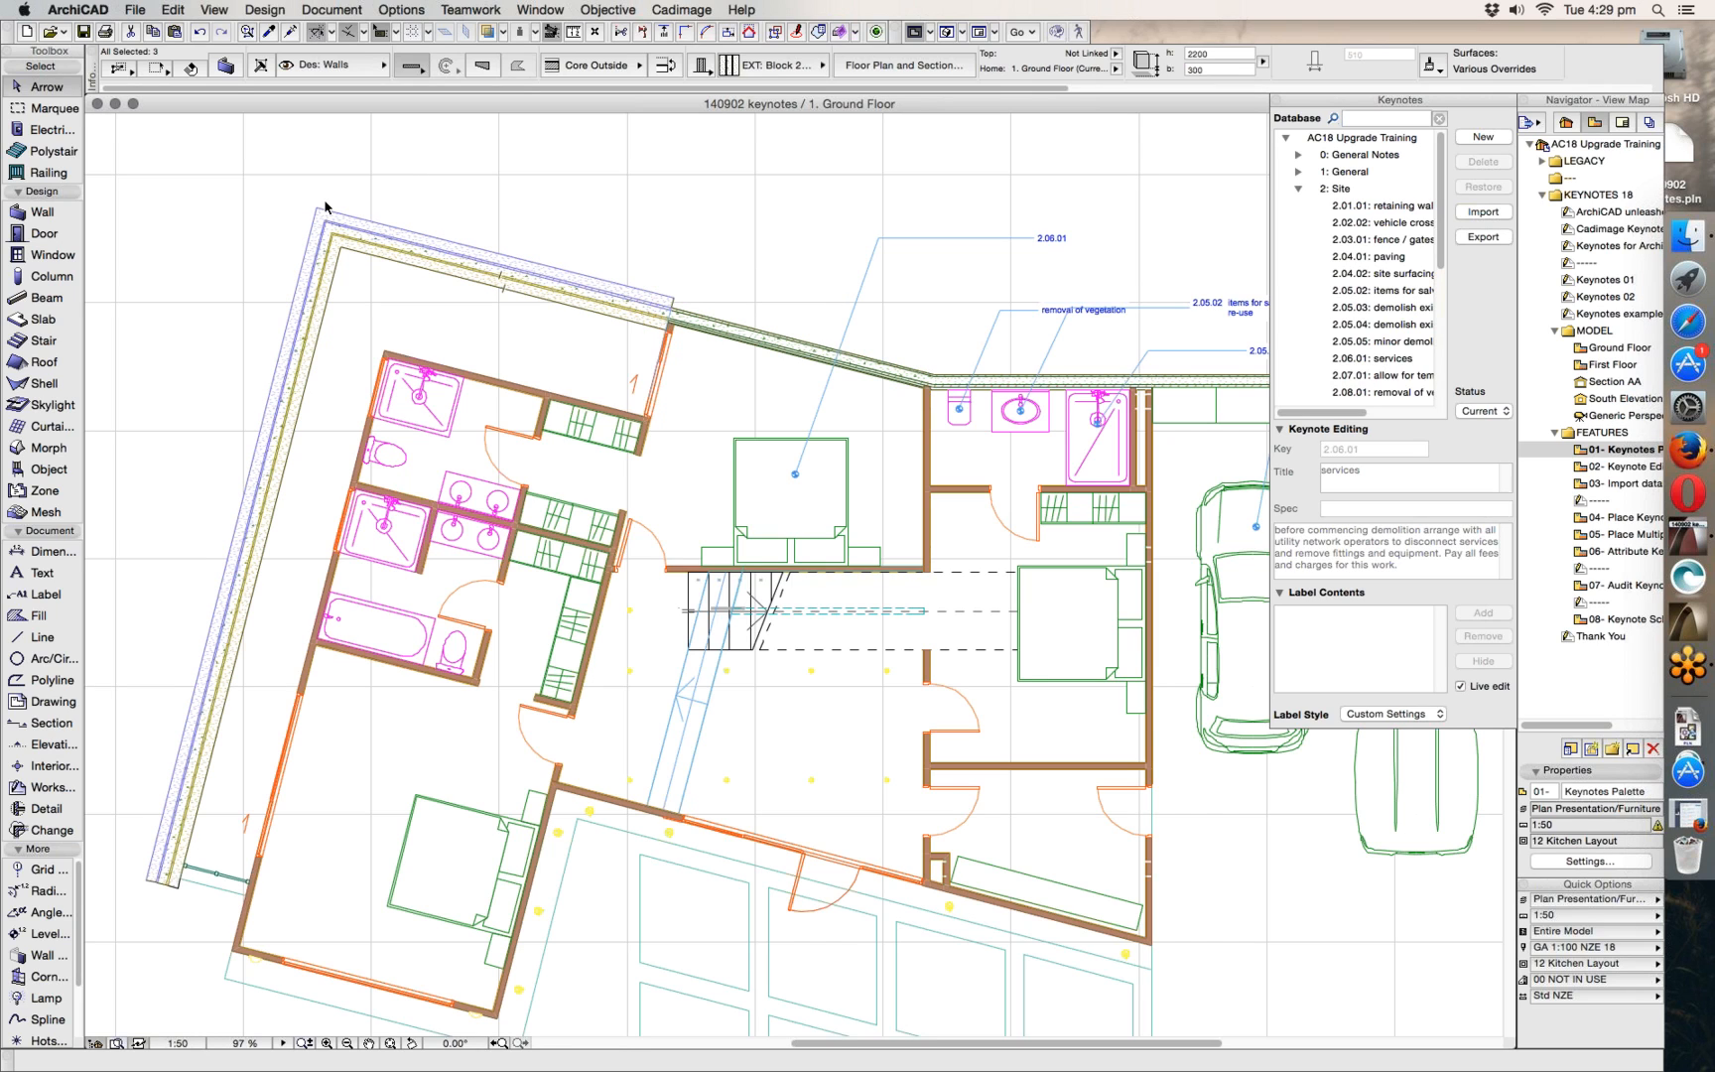
{"action": "left_click", "coordinate": [669, 9]}
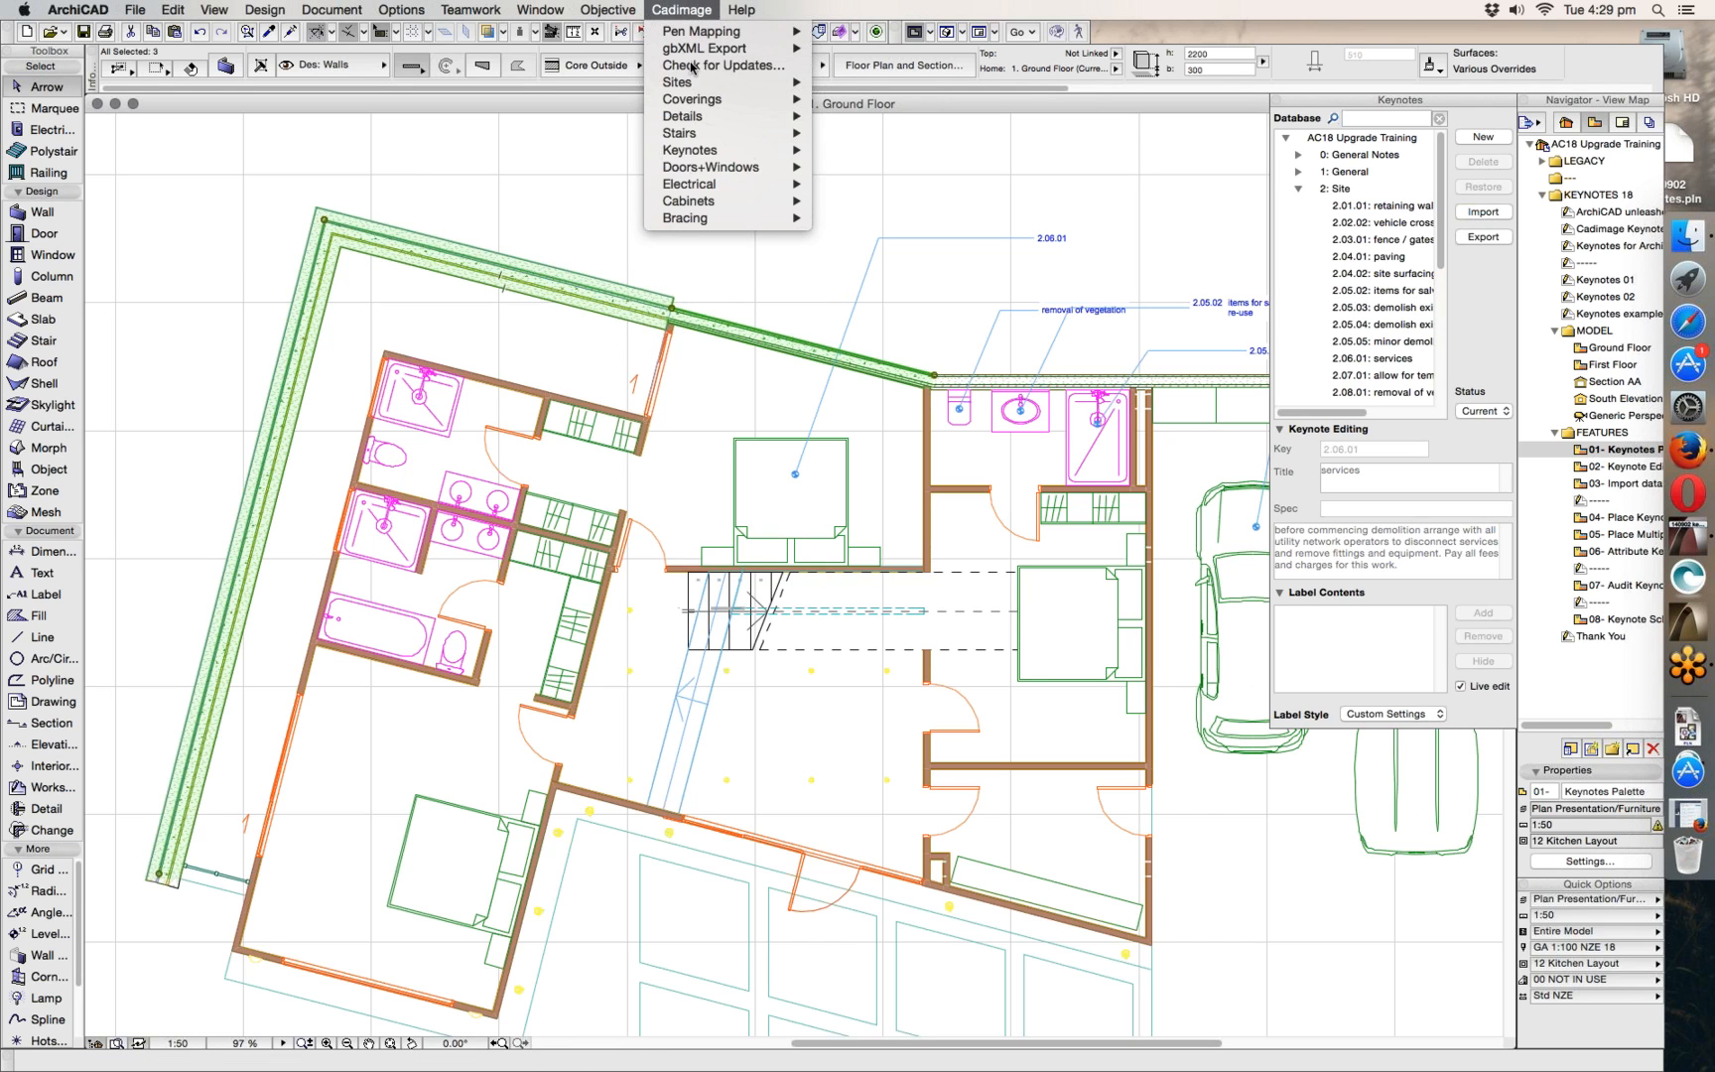
{"action": "mouse_move", "coordinate": [737, 149]}
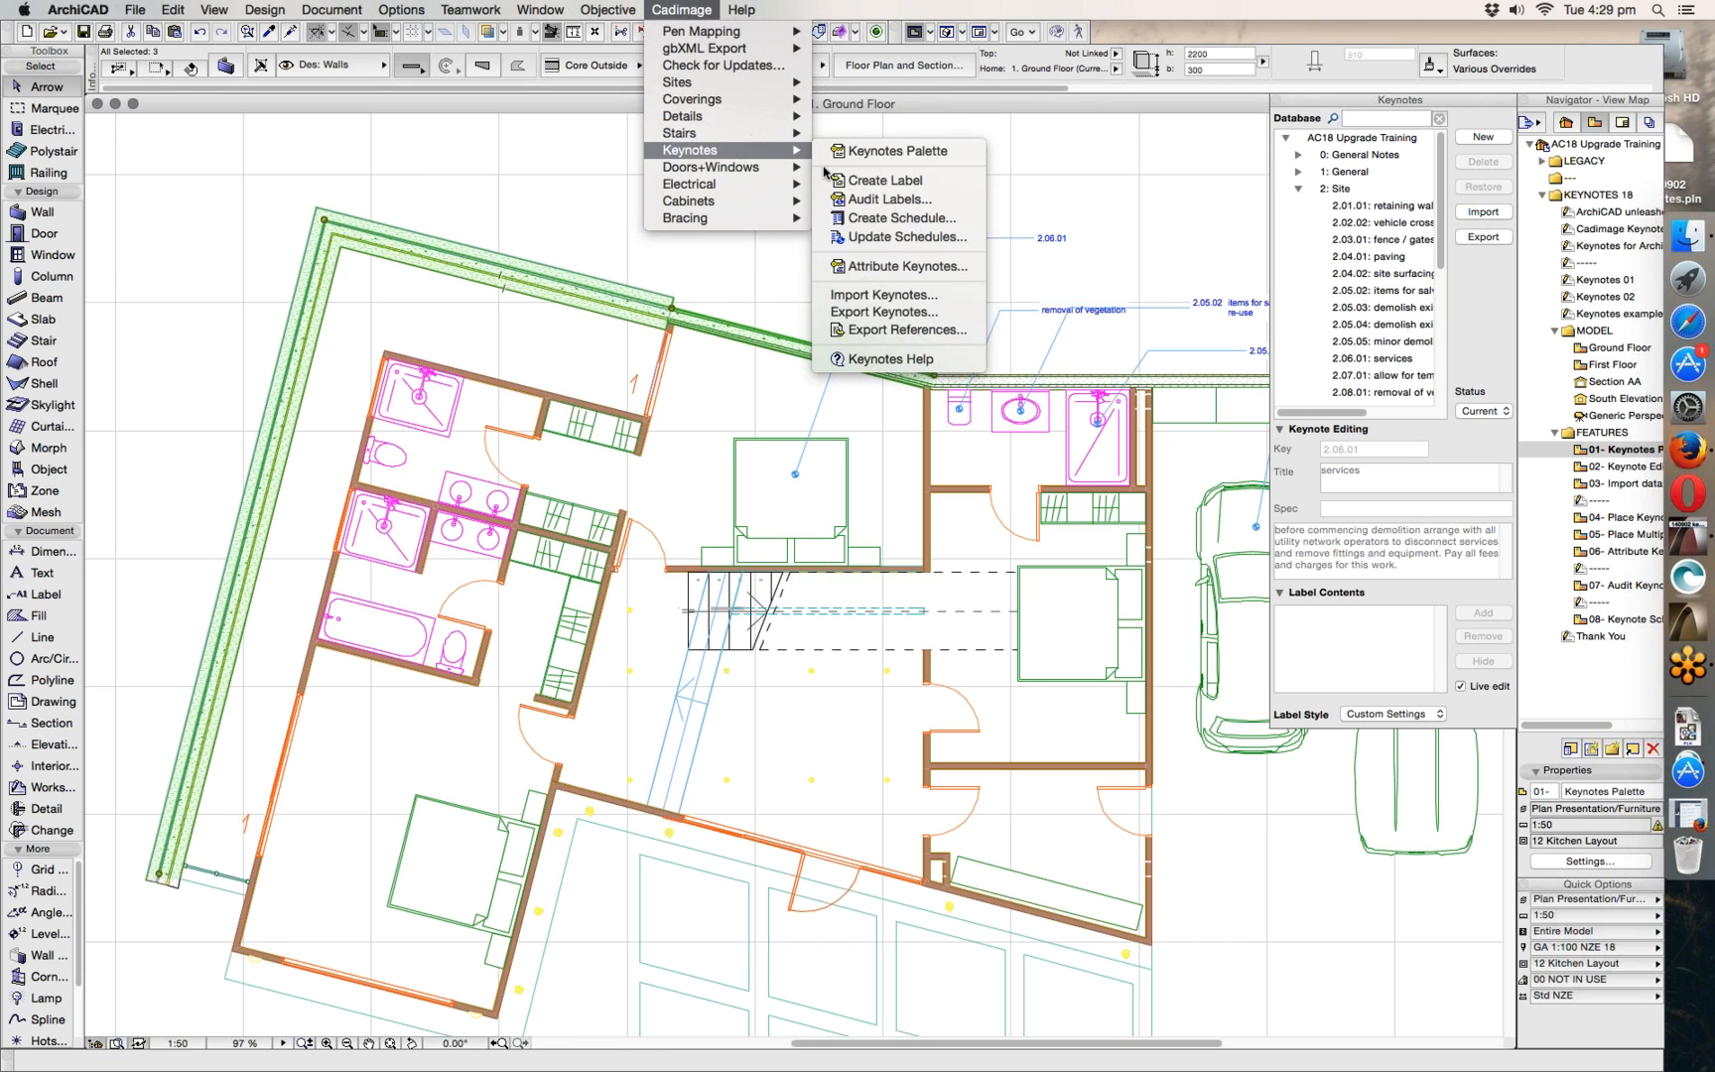
{"action": "left_click", "coordinate": [899, 185]}
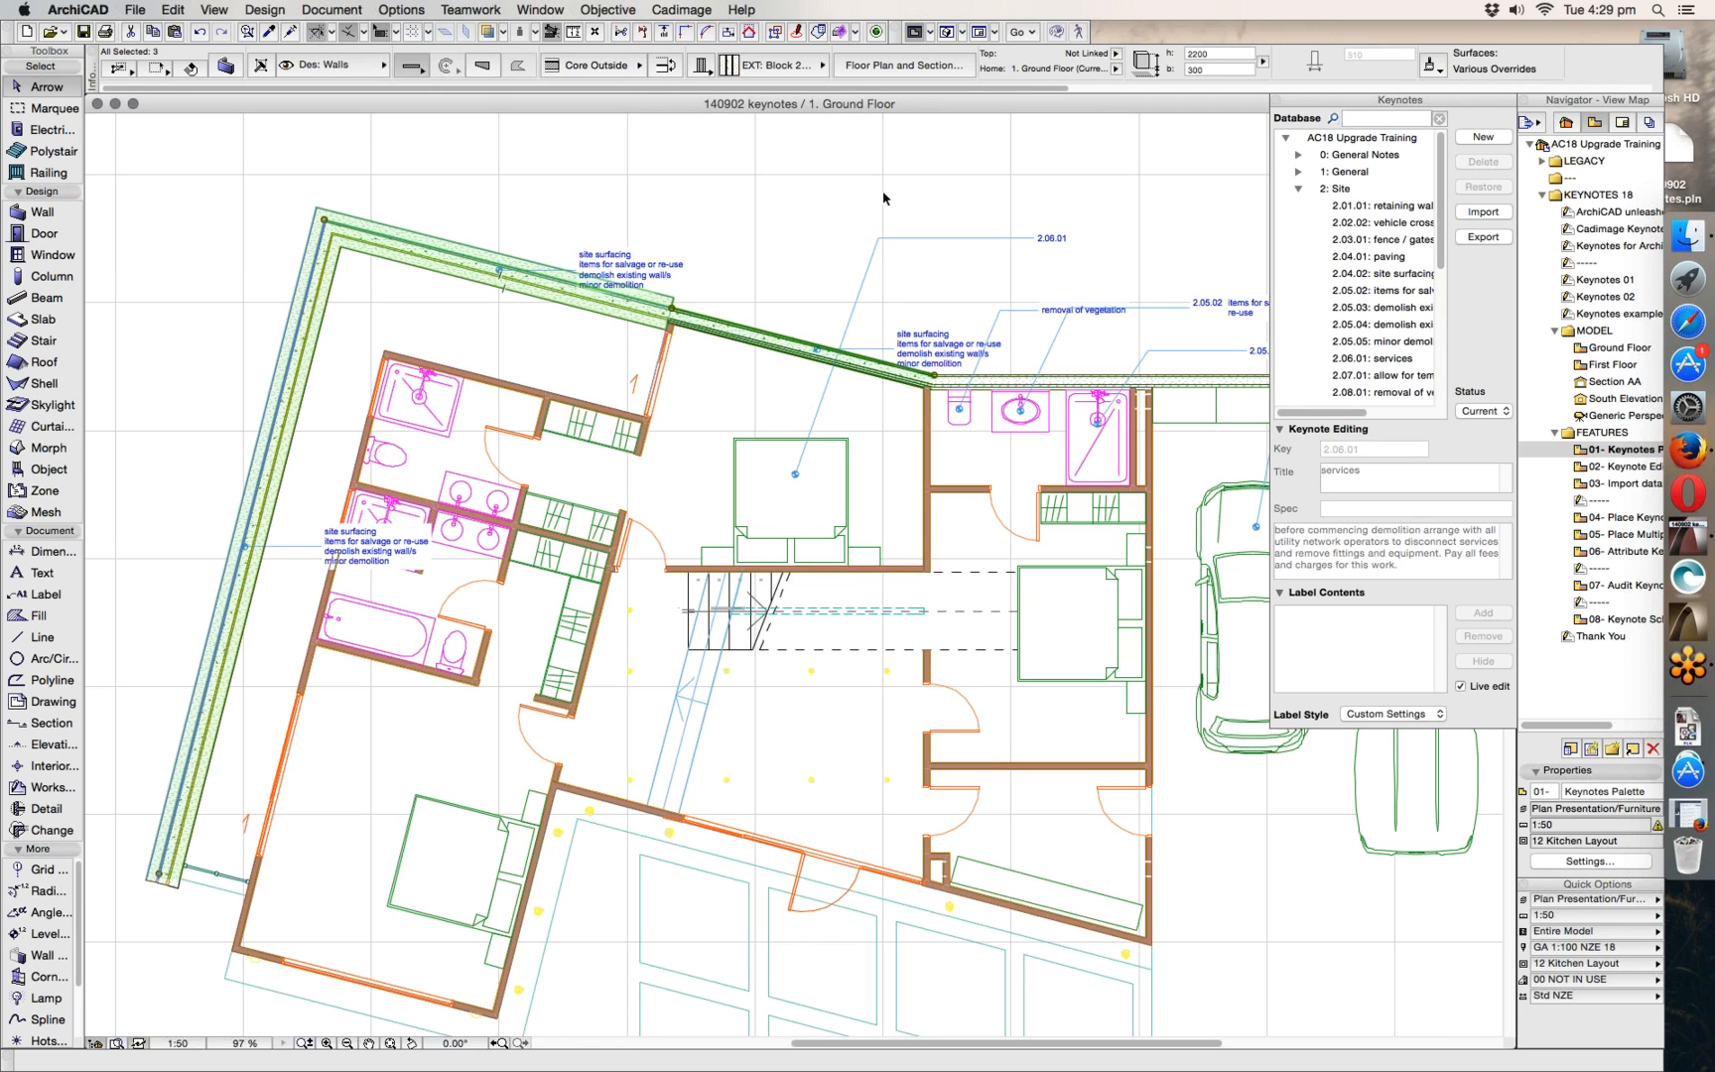
{"action": "left_click", "coordinate": [681, 10]}
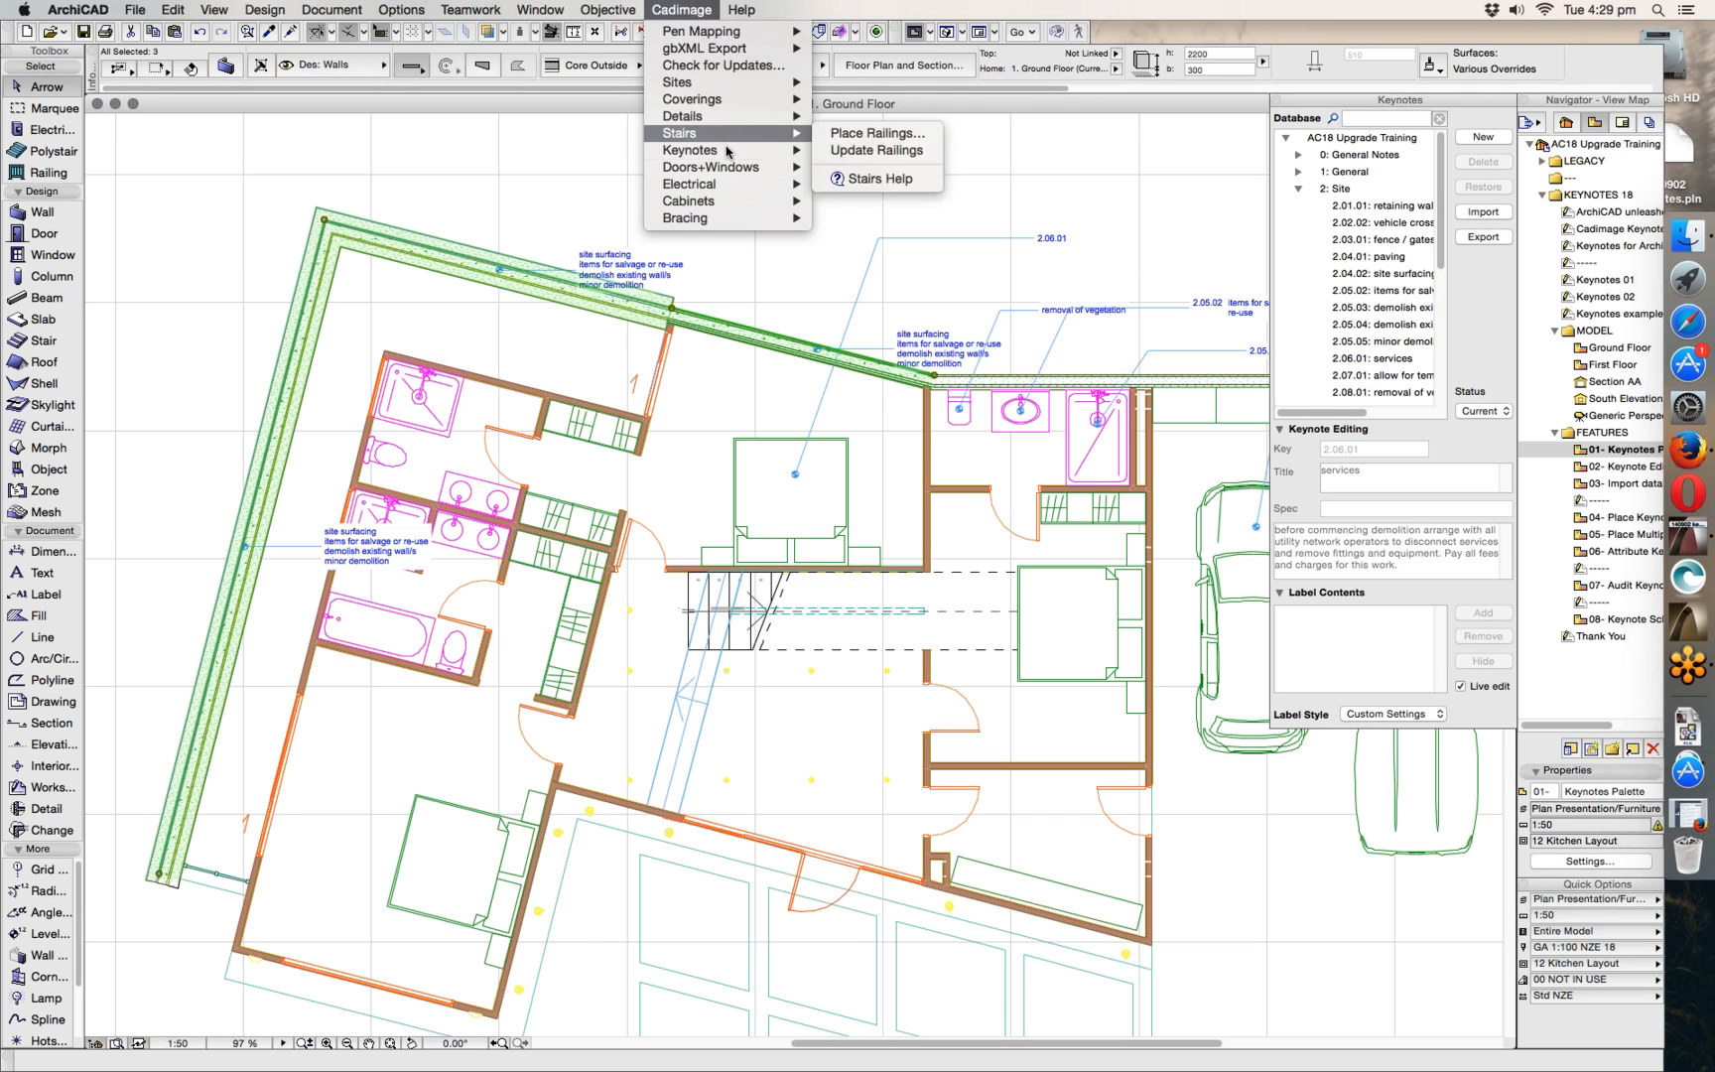
{"action": "mouse_move", "coordinate": [695, 150]}
{"action": "left_click", "coordinate": [878, 6]}
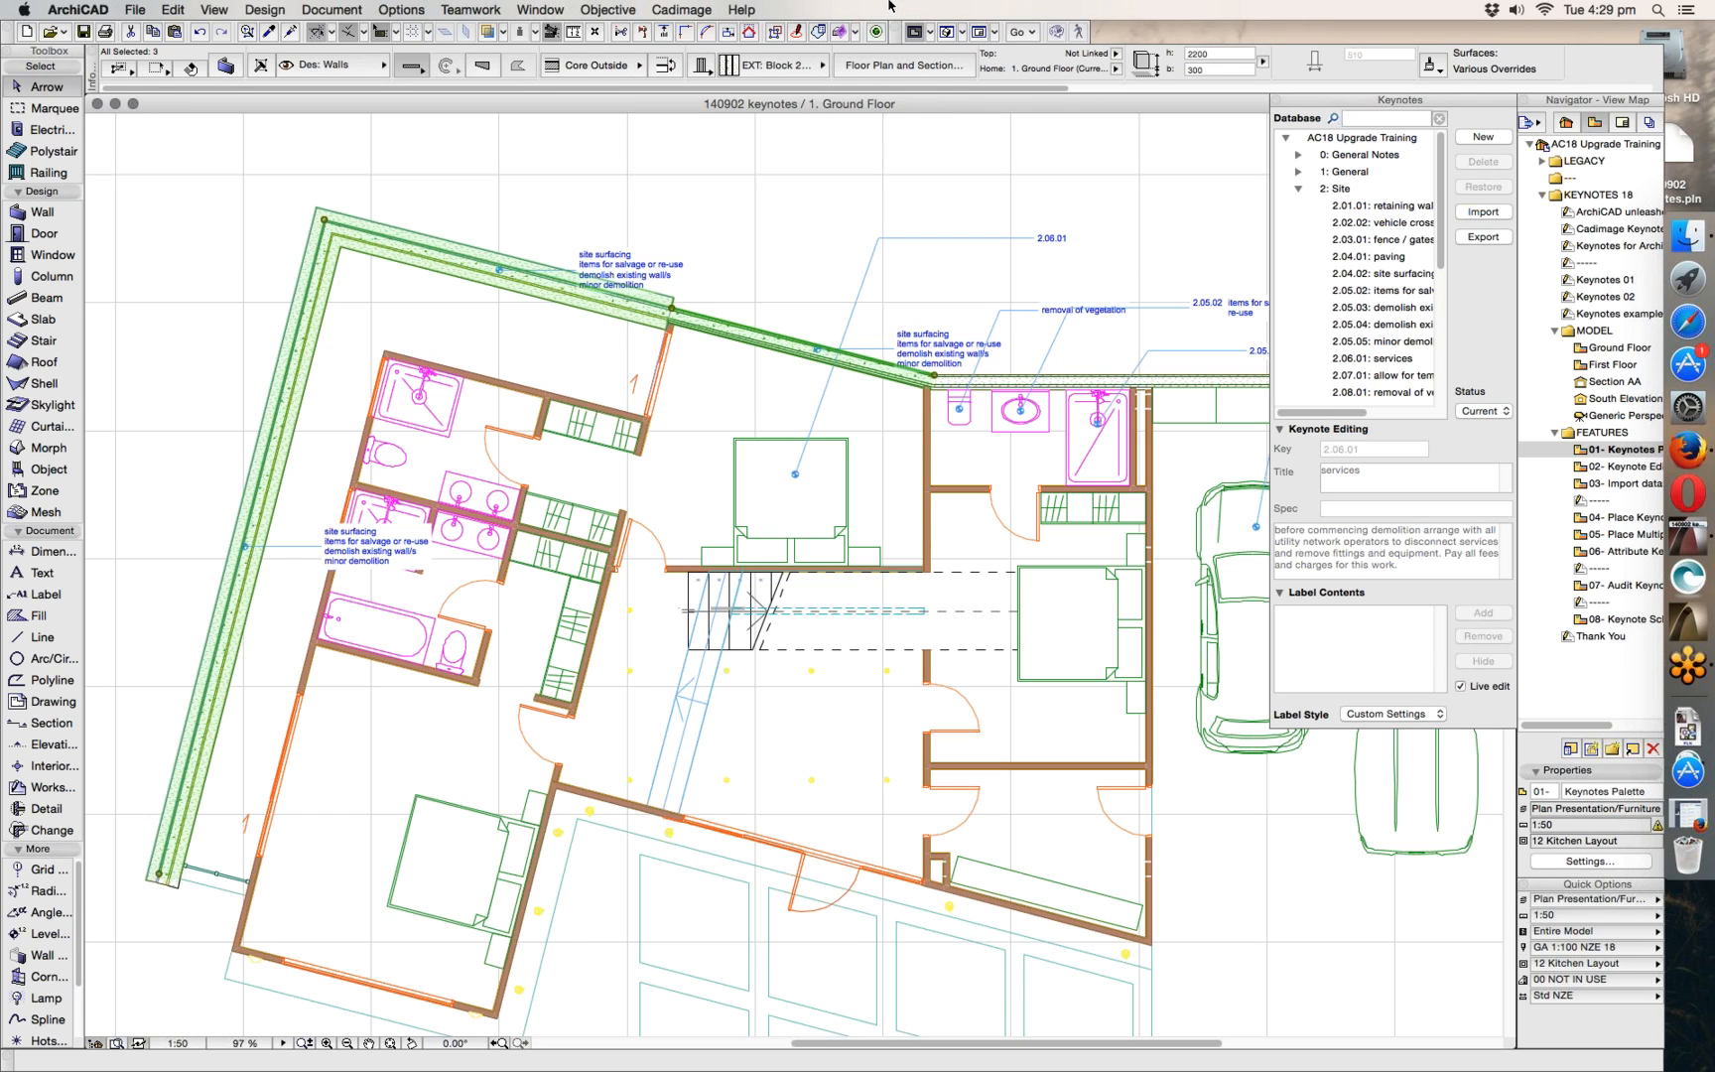
- Examine the label contents of the keynote labels on the upper thick wall and the adjoining thinner wall
{"action": "scroll", "coordinate": [595, 369], "scroll_direction": "left", "scroll_amount": 3}
{"action": "scroll", "coordinate": [595, 369], "scroll_direction": "down", "scroll_amount": 2}
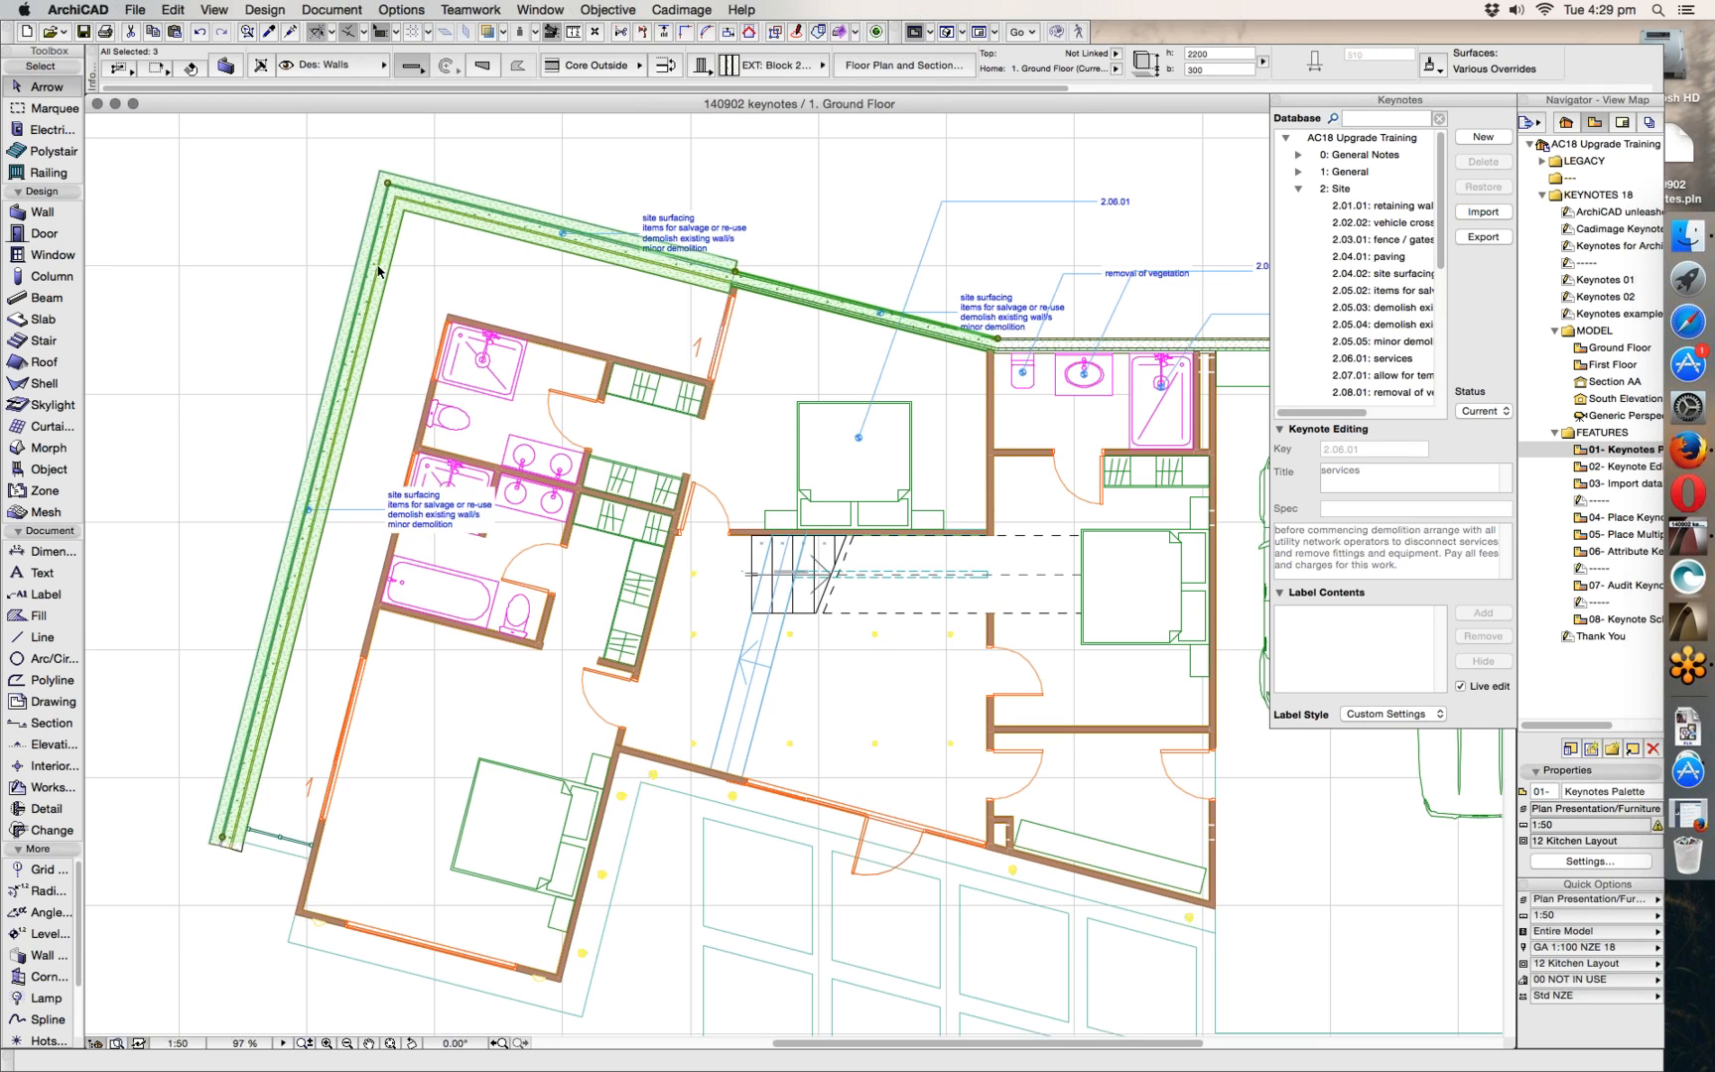
{"action": "left_click", "coordinate": [879, 246]}
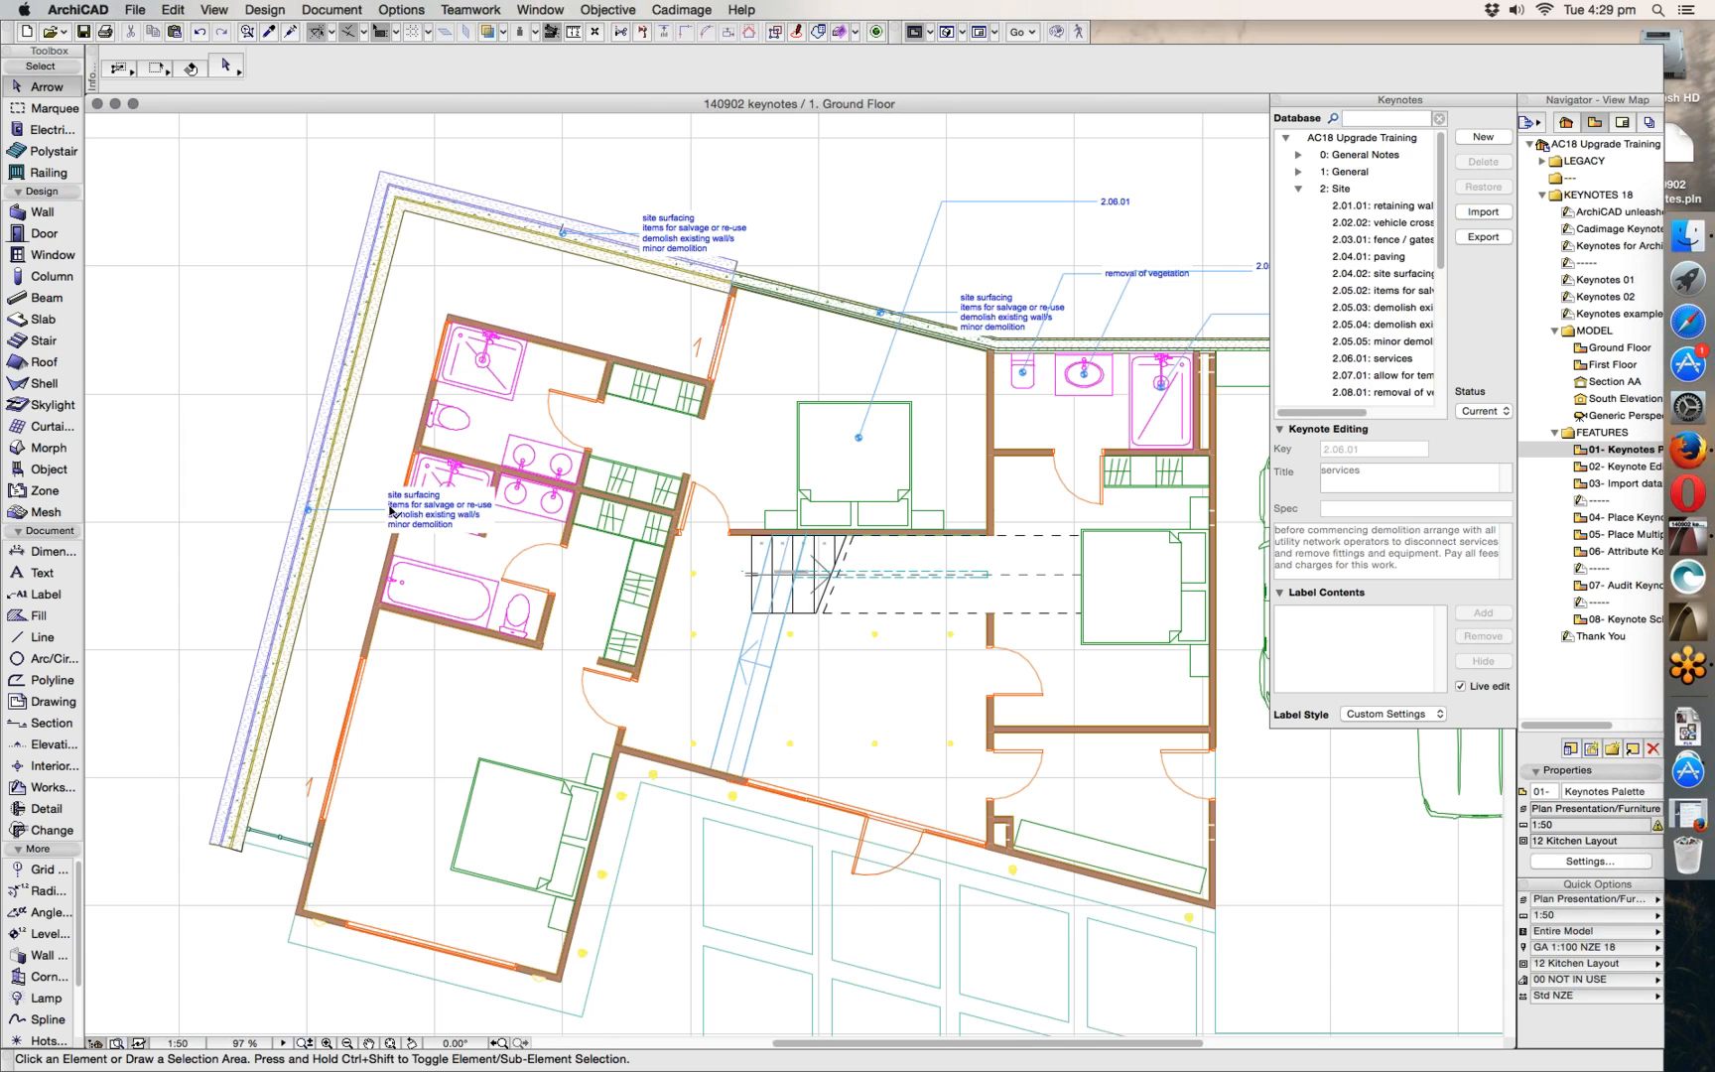
{"action": "left_click", "coordinate": [562, 236]}
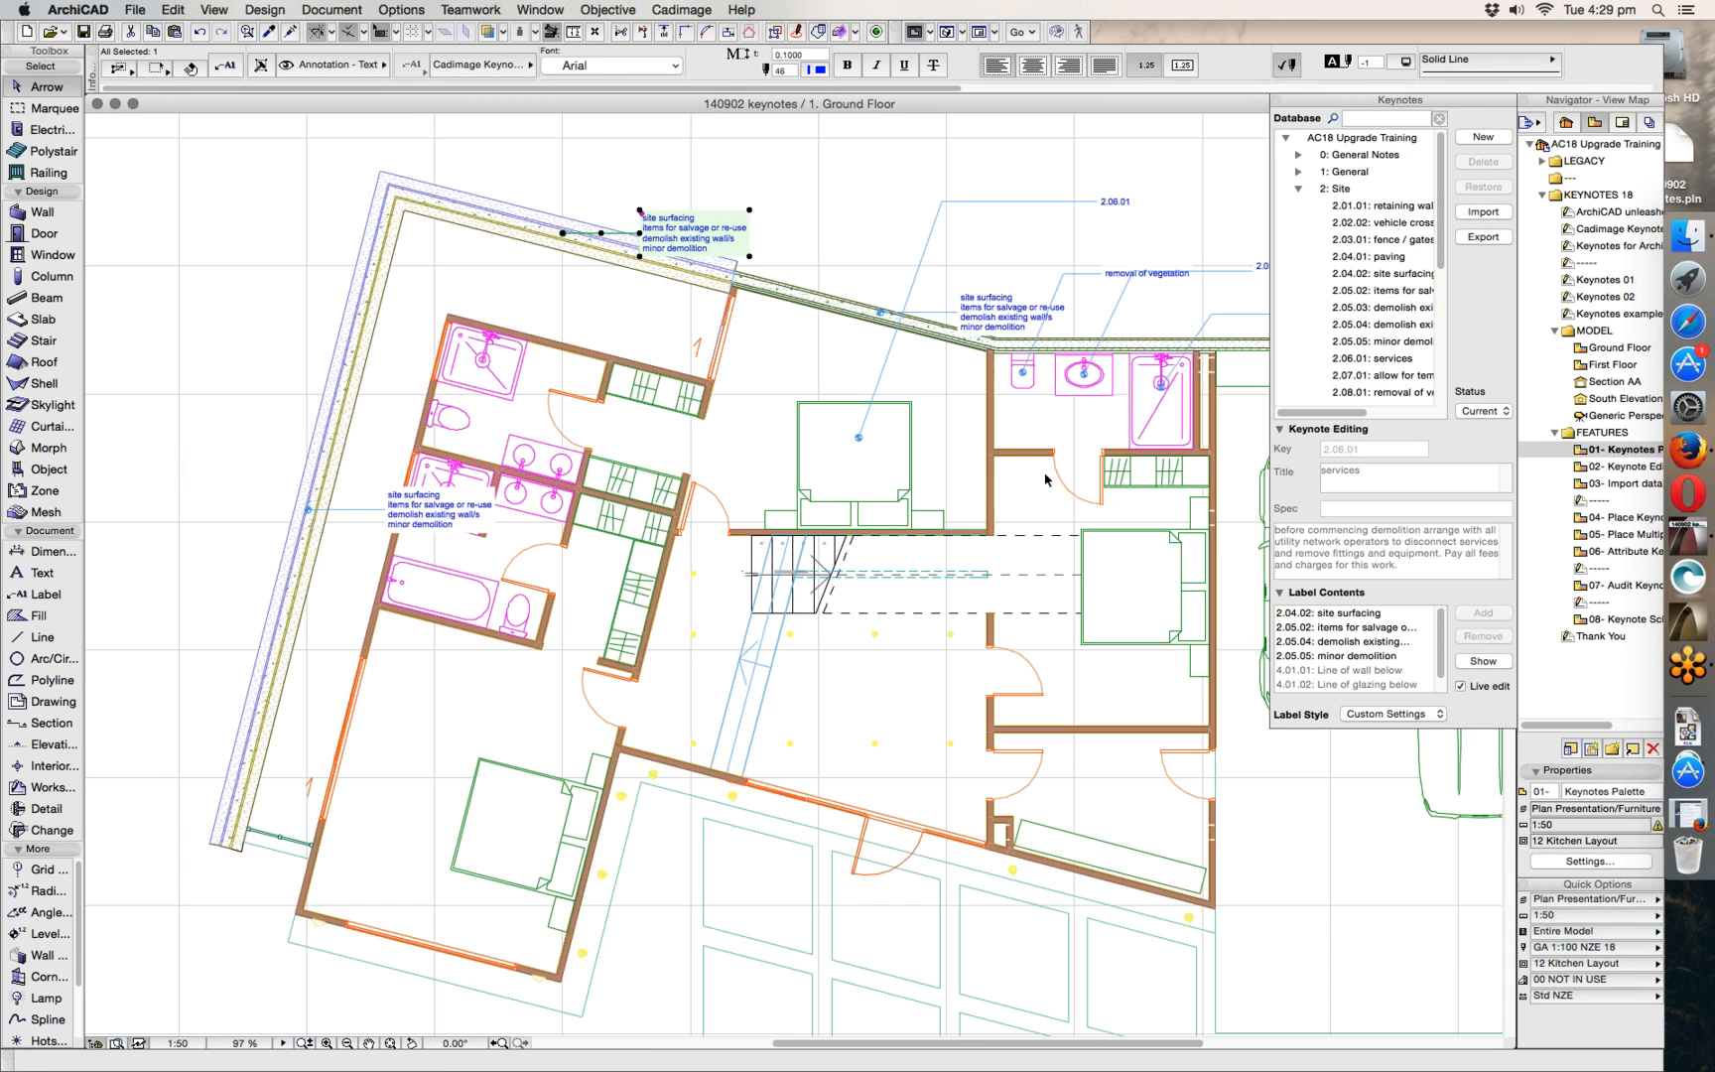
{"action": "left_click", "coordinate": [963, 315]}
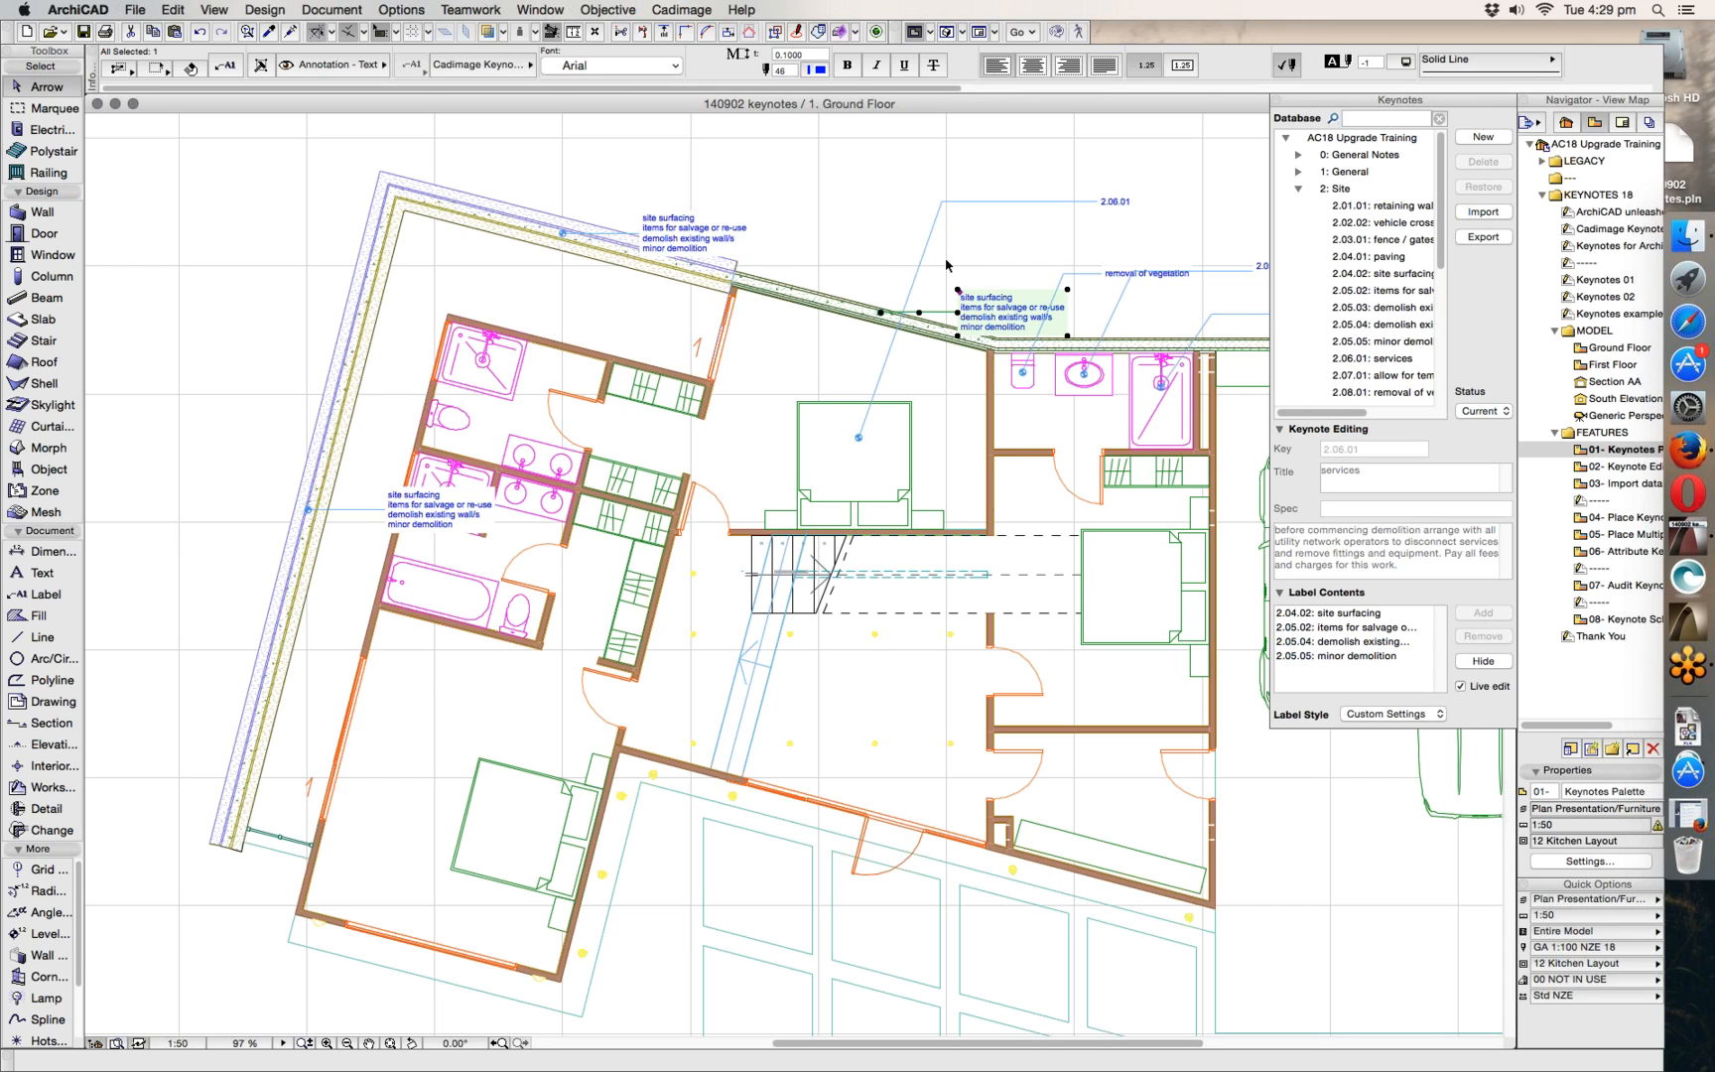
- Compare the keynote lists of the upper thick wall's label and the thinner wall's label
{"action": "left_click", "coordinate": [636, 235]}
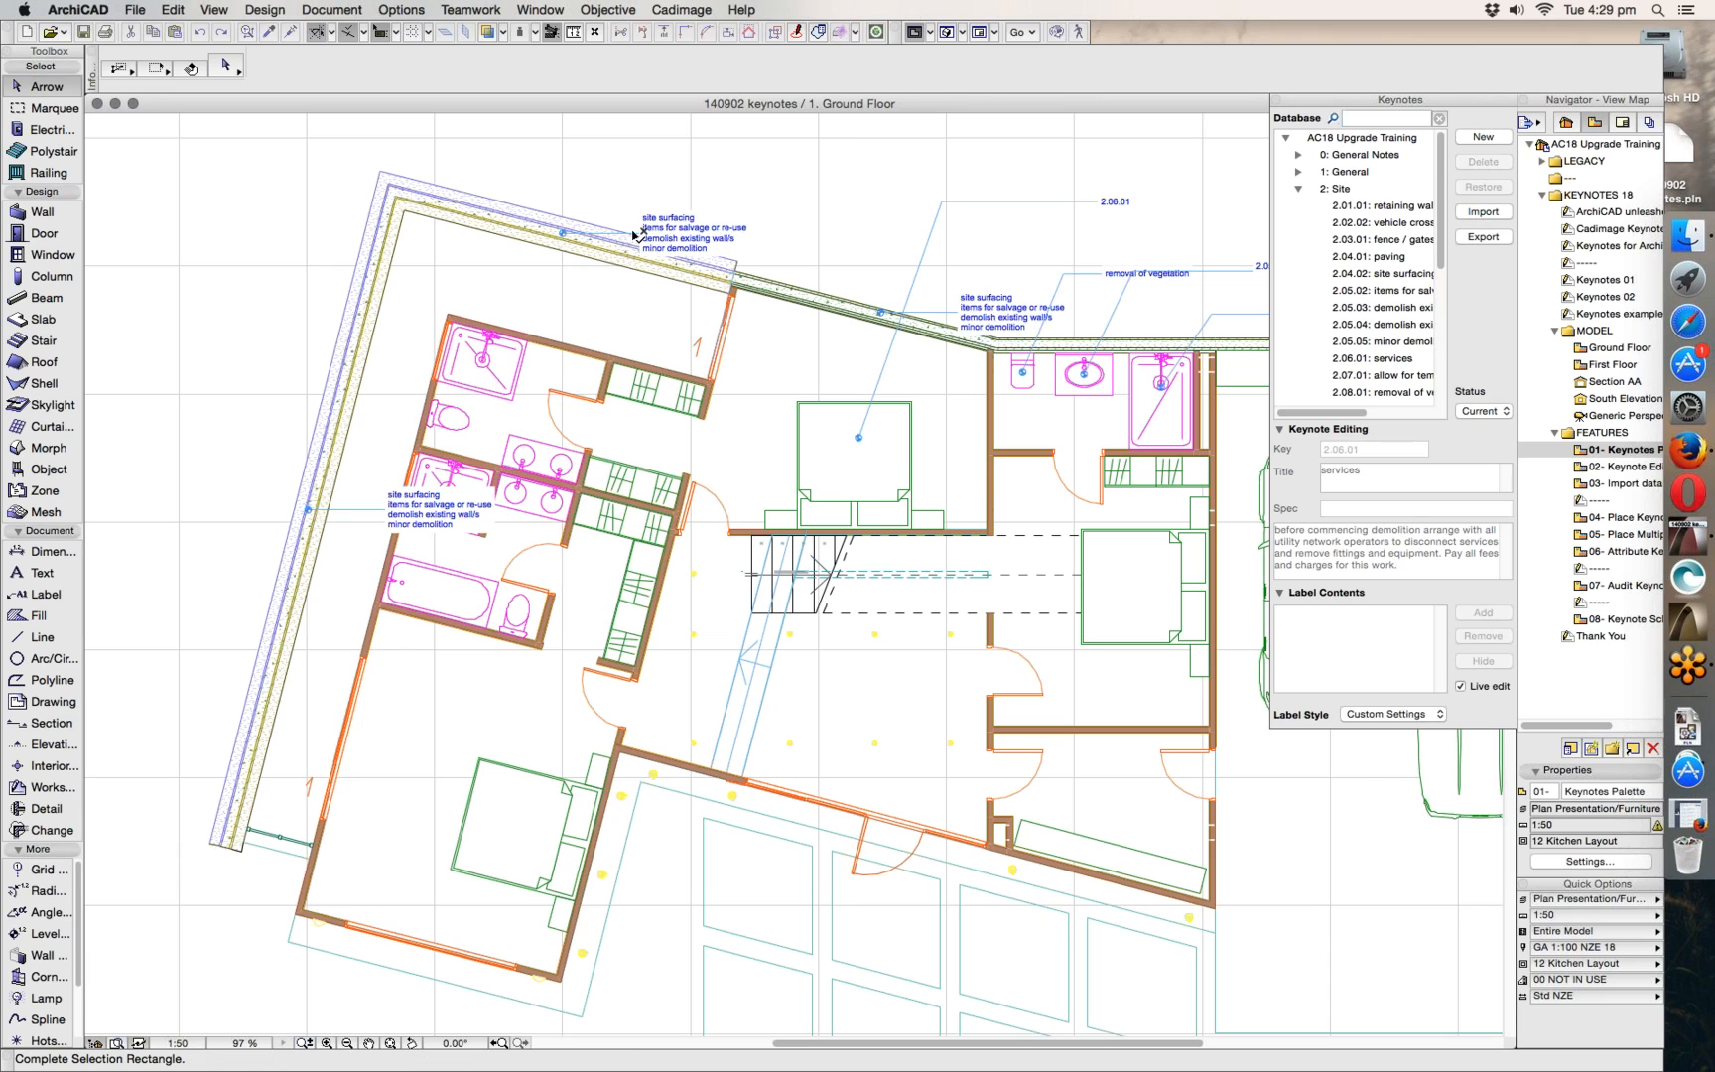
{"action": "left_click", "coordinate": [704, 215]}
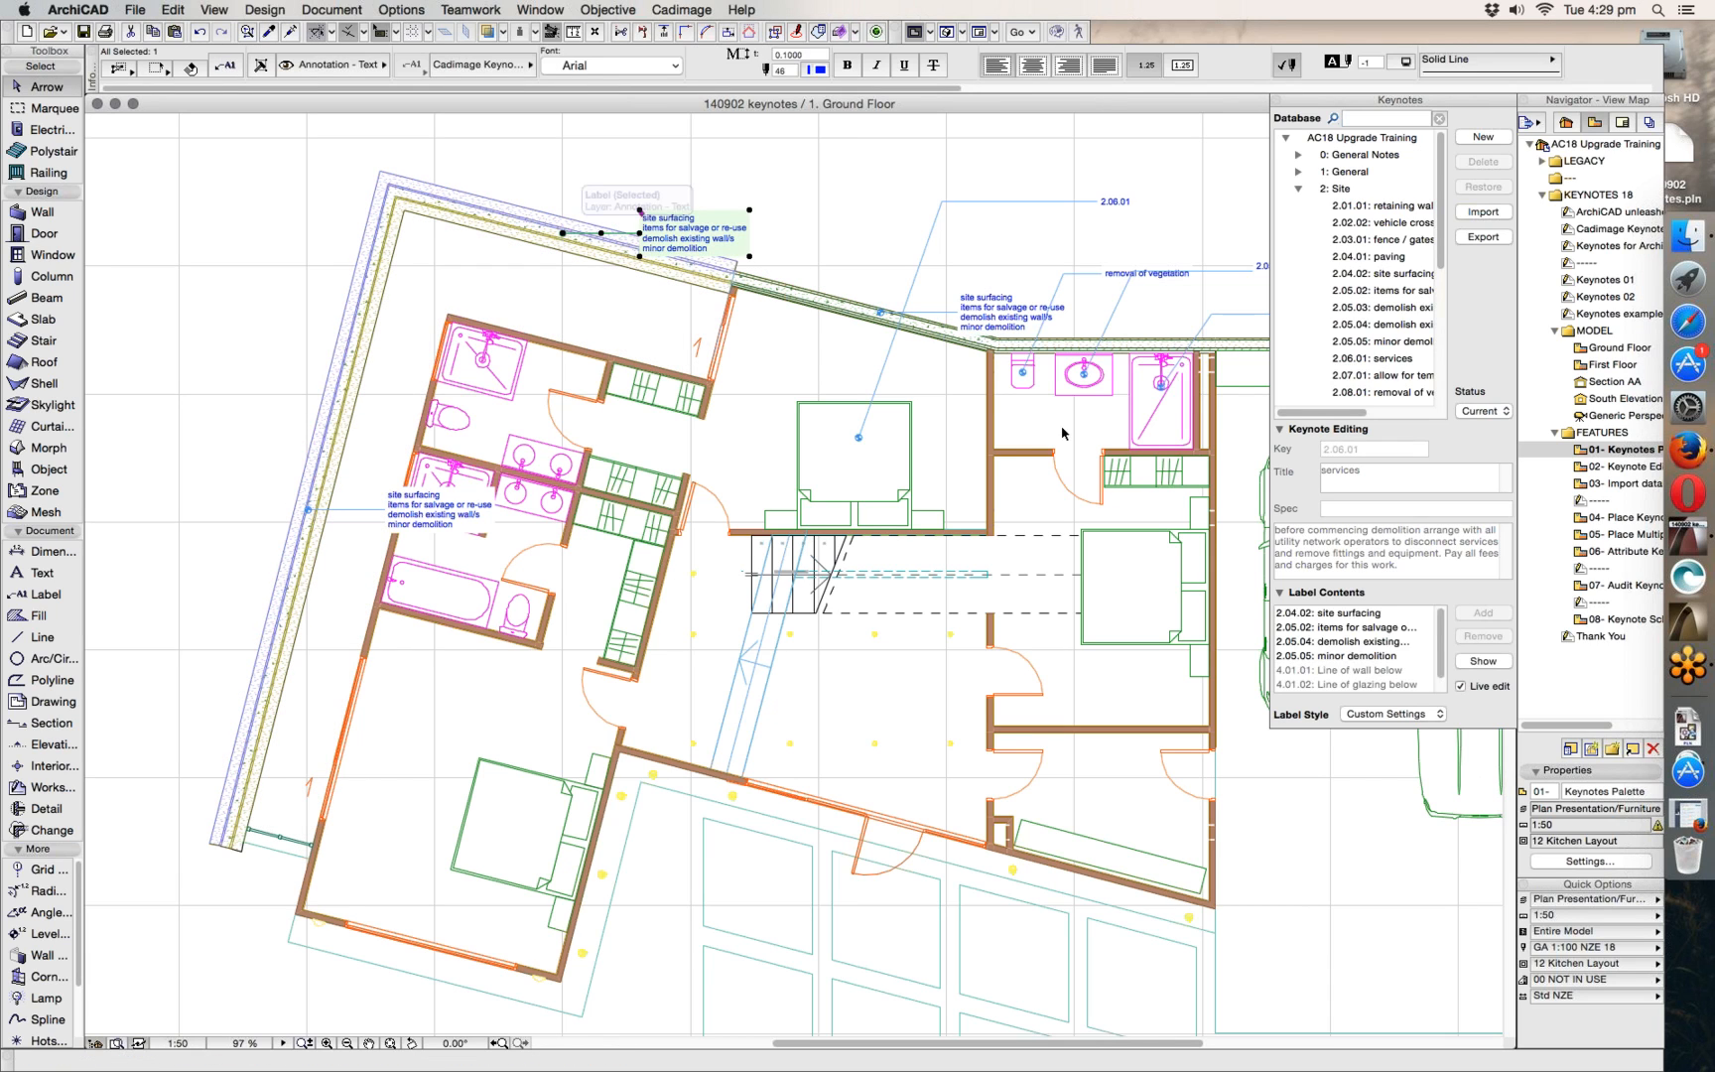
{"action": "left_click_drag", "start_coordinate": [1438, 639], "coordinate": [1437, 618]}
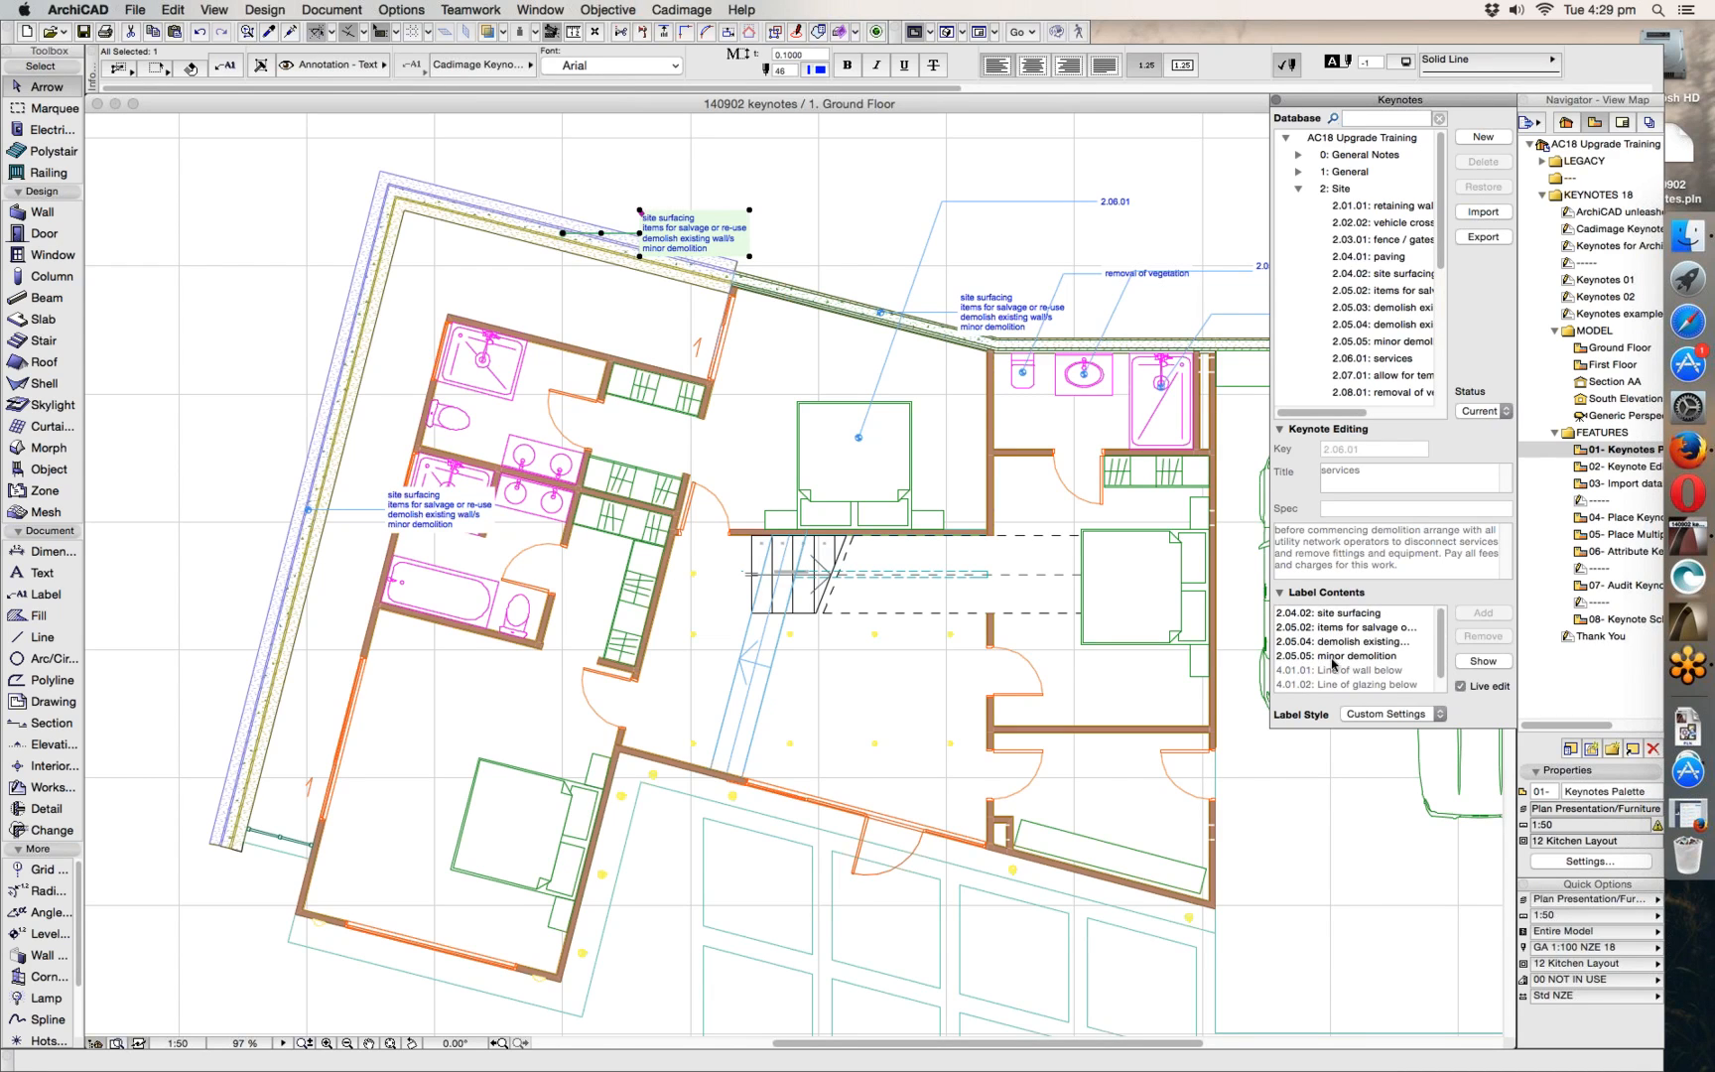
{"action": "left_click", "coordinate": [886, 312]}
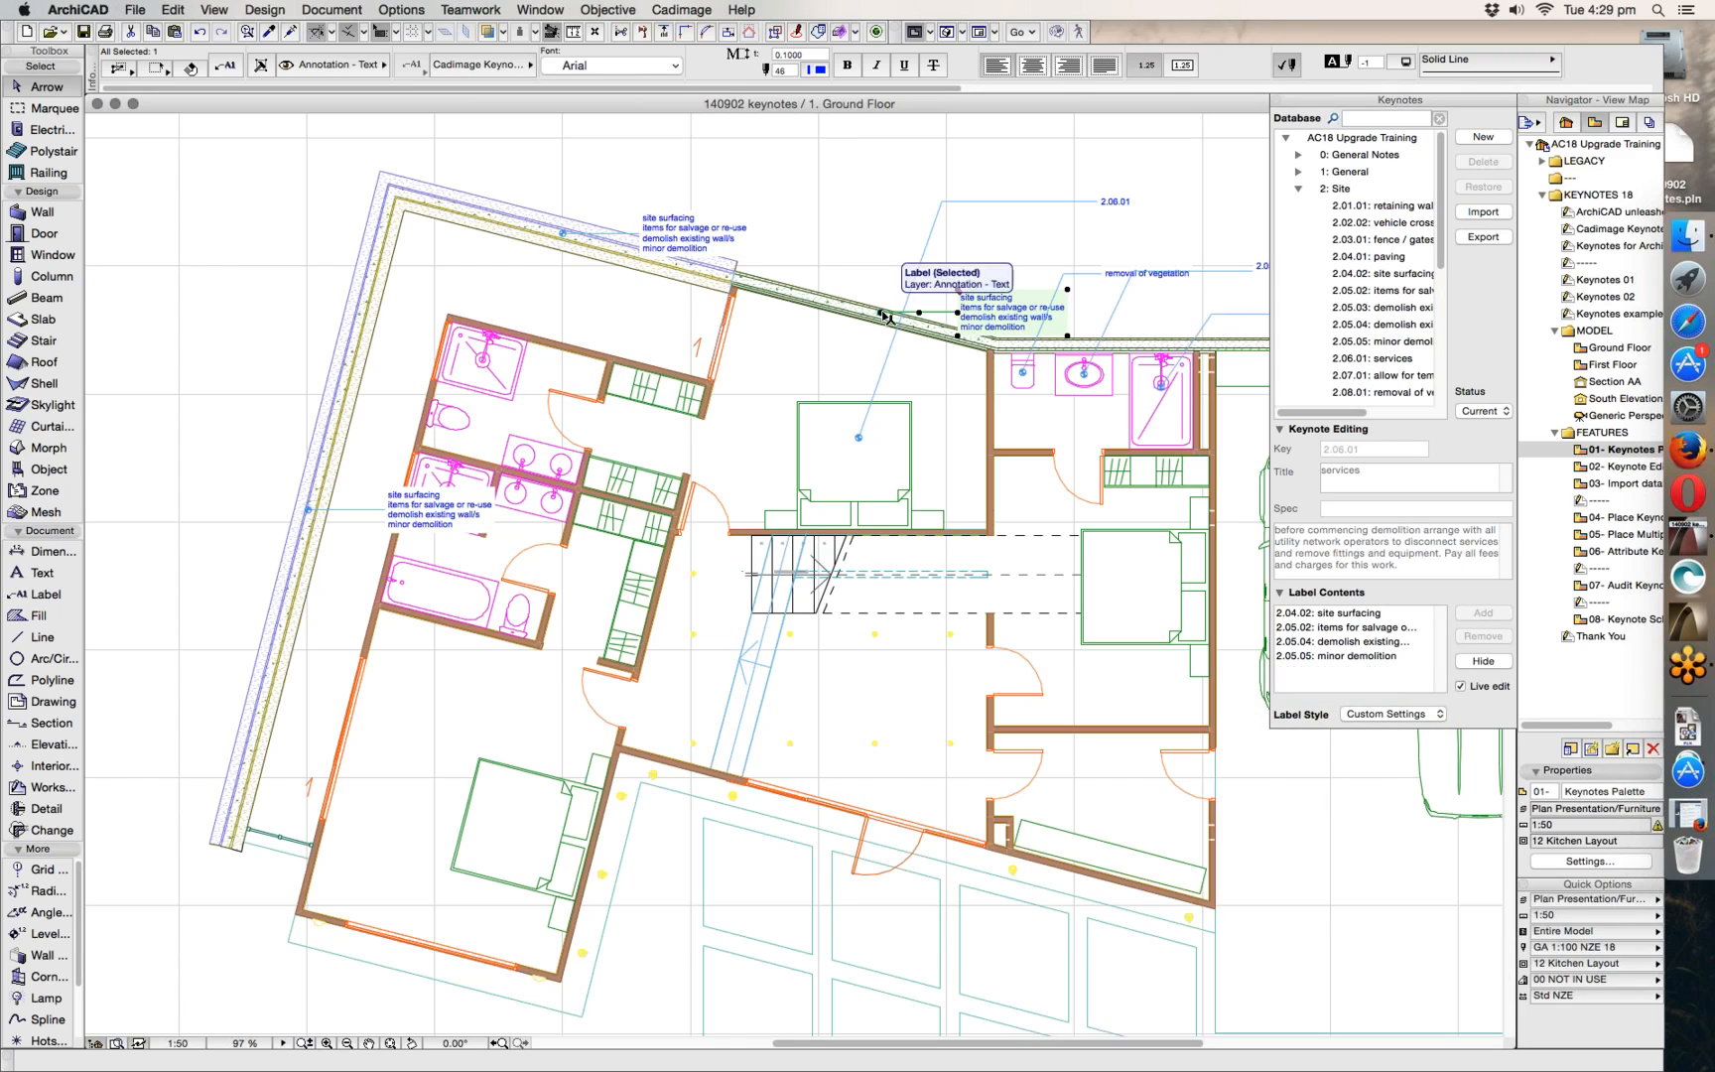
- Remove keynote 2.05.05 minor demolition from the thinner wall's label
{"action": "left_click", "coordinate": [1344, 628]}
{"action": "left_click", "coordinate": [1351, 656]}
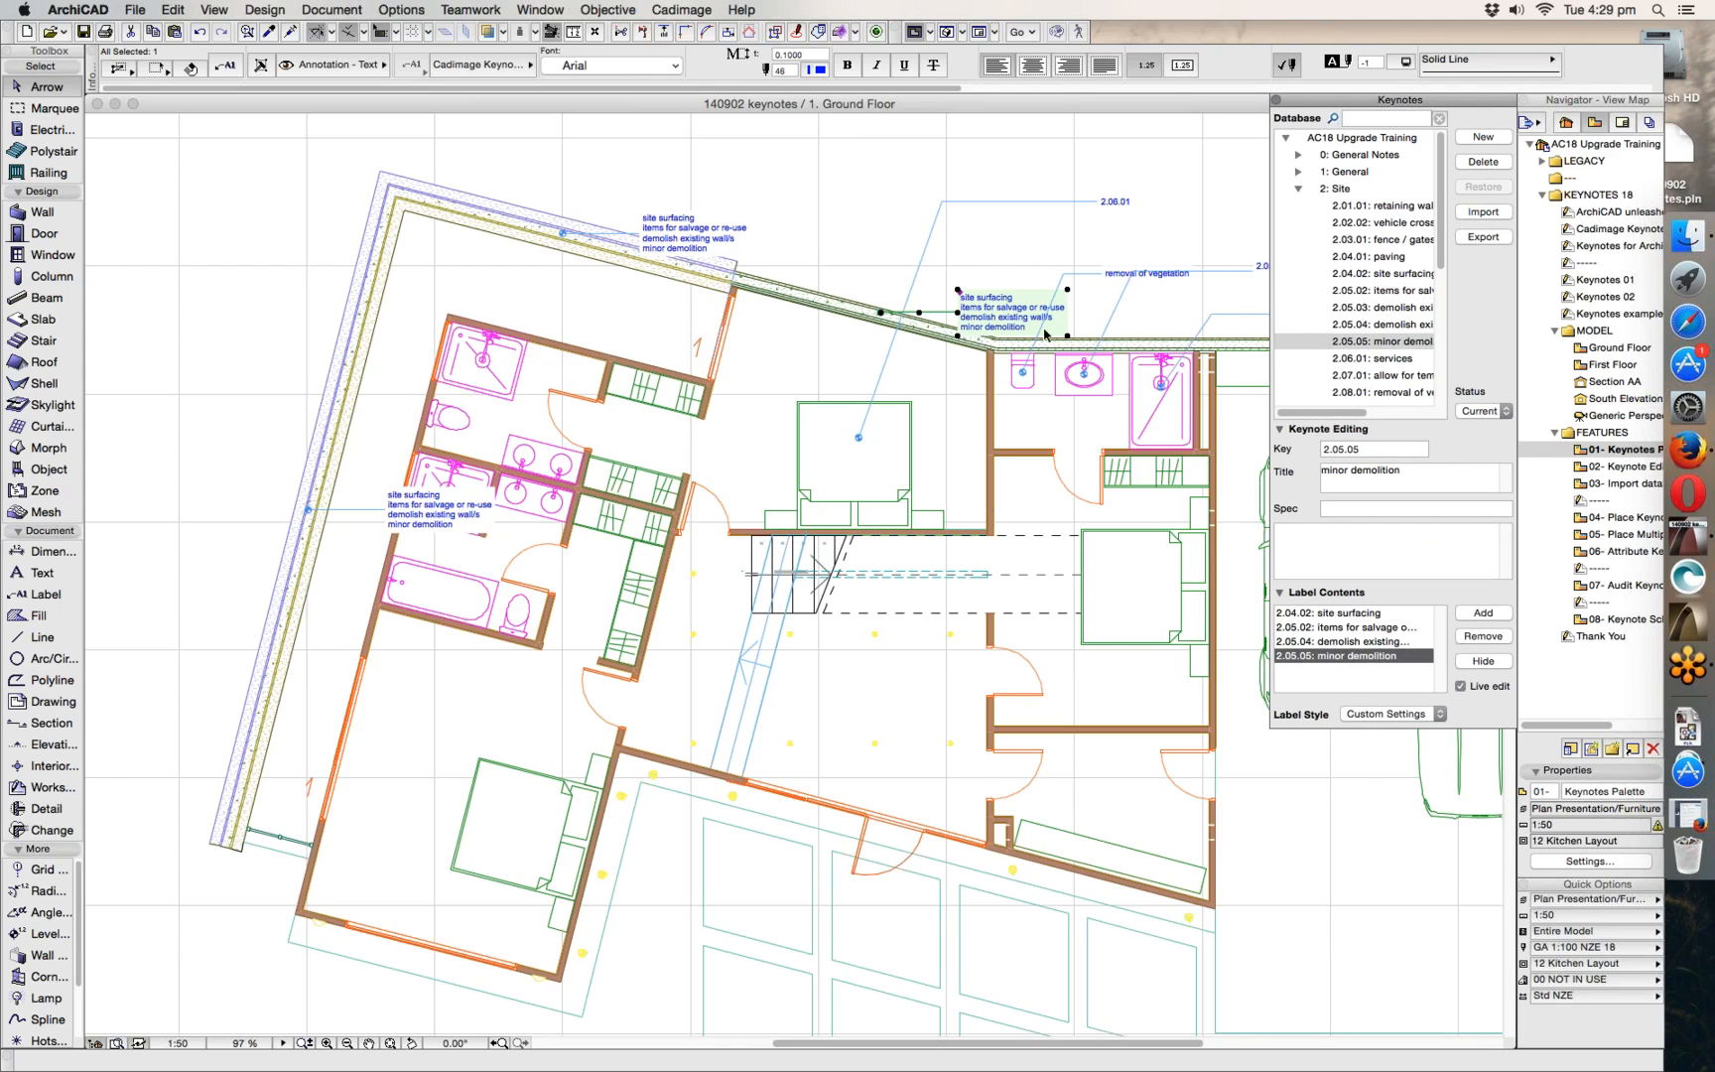
{"action": "middle_click_drag", "start_coordinate": [821, 342], "coordinate": [817, 341]}
{"action": "scroll", "coordinate": [816, 339], "scroll_direction": "right", "scroll_amount": 5}
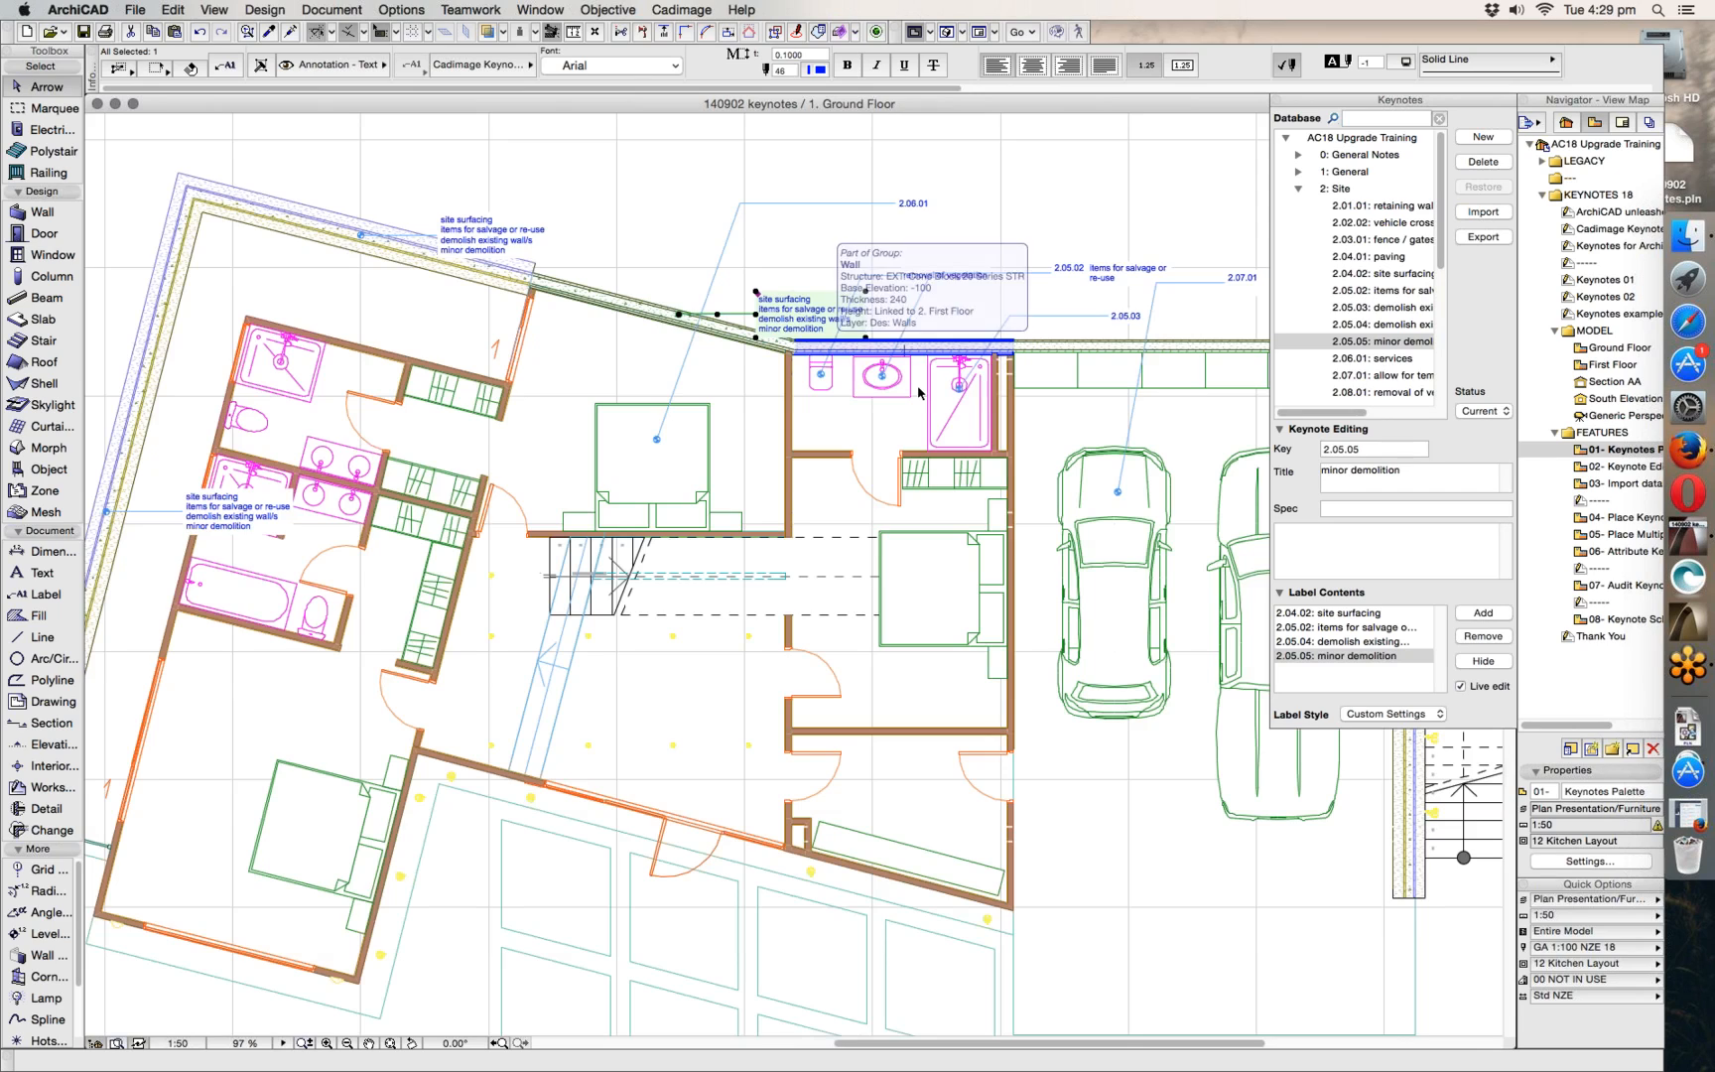
{"action": "left_click", "coordinate": [1484, 636]}
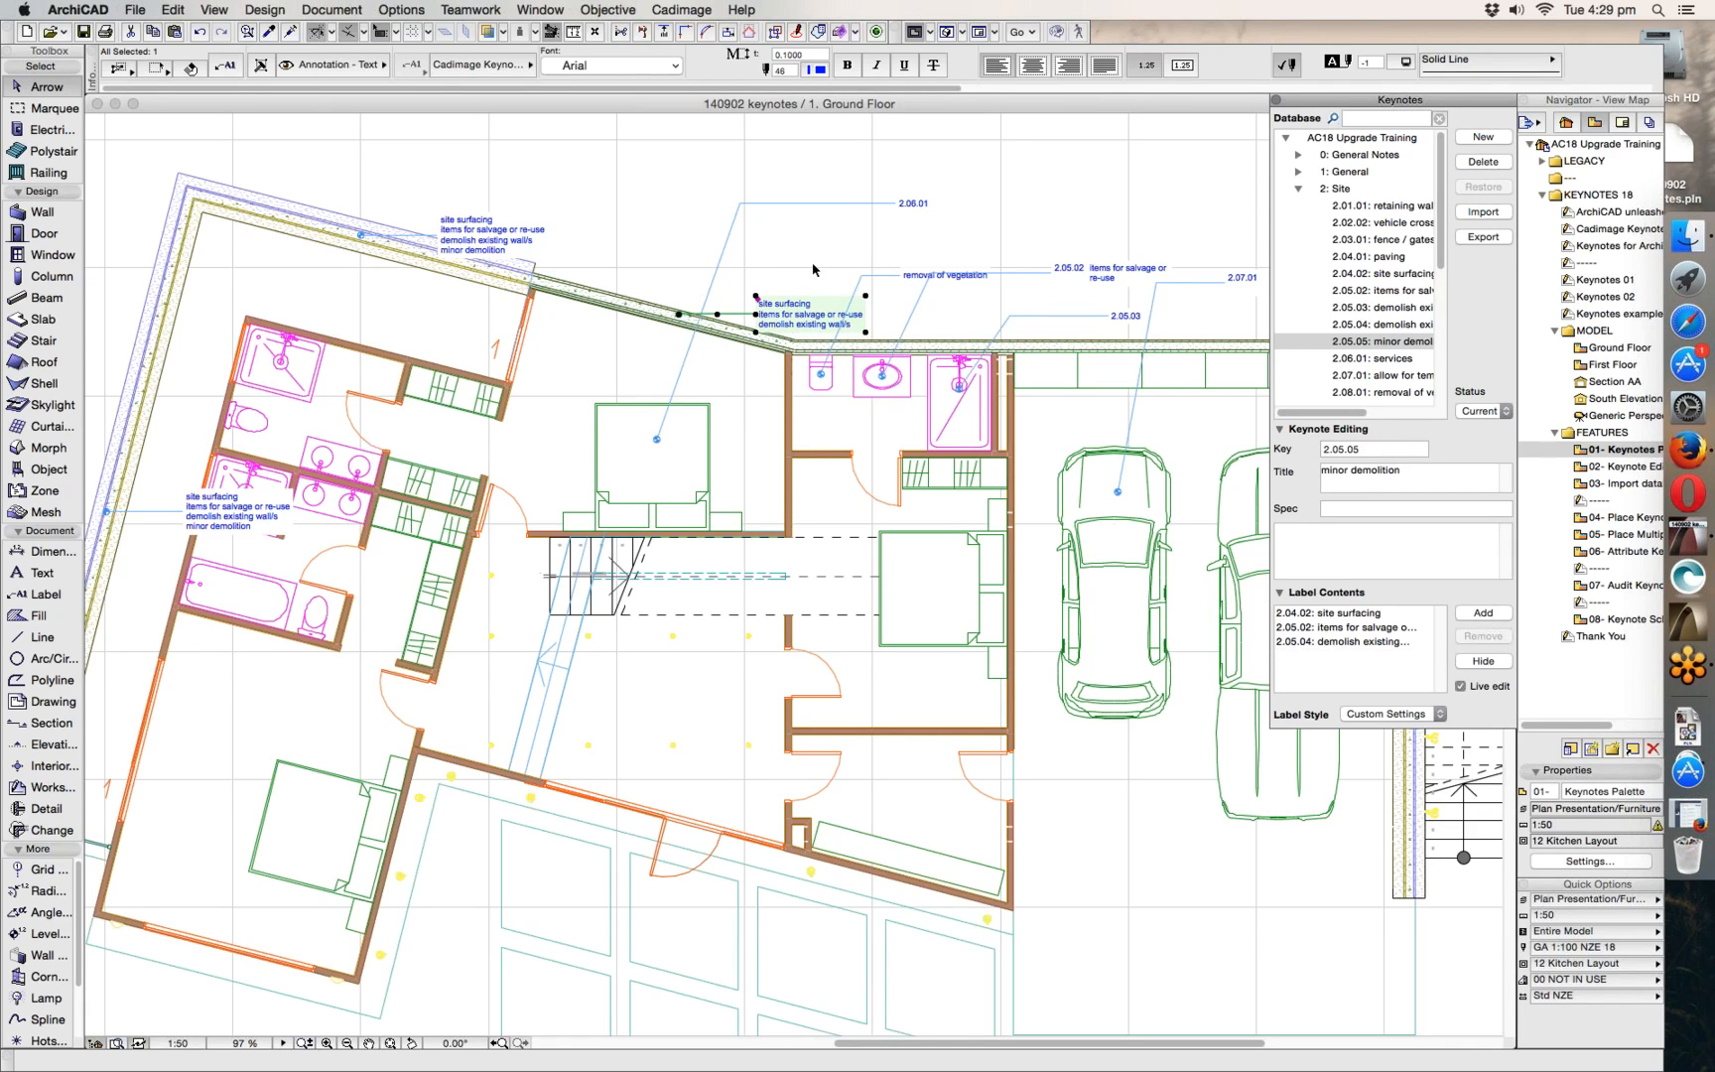
- Hide, show and hide again all keynotes in the thinner wall's label
{"action": "left_click", "coordinate": [1482, 661]}
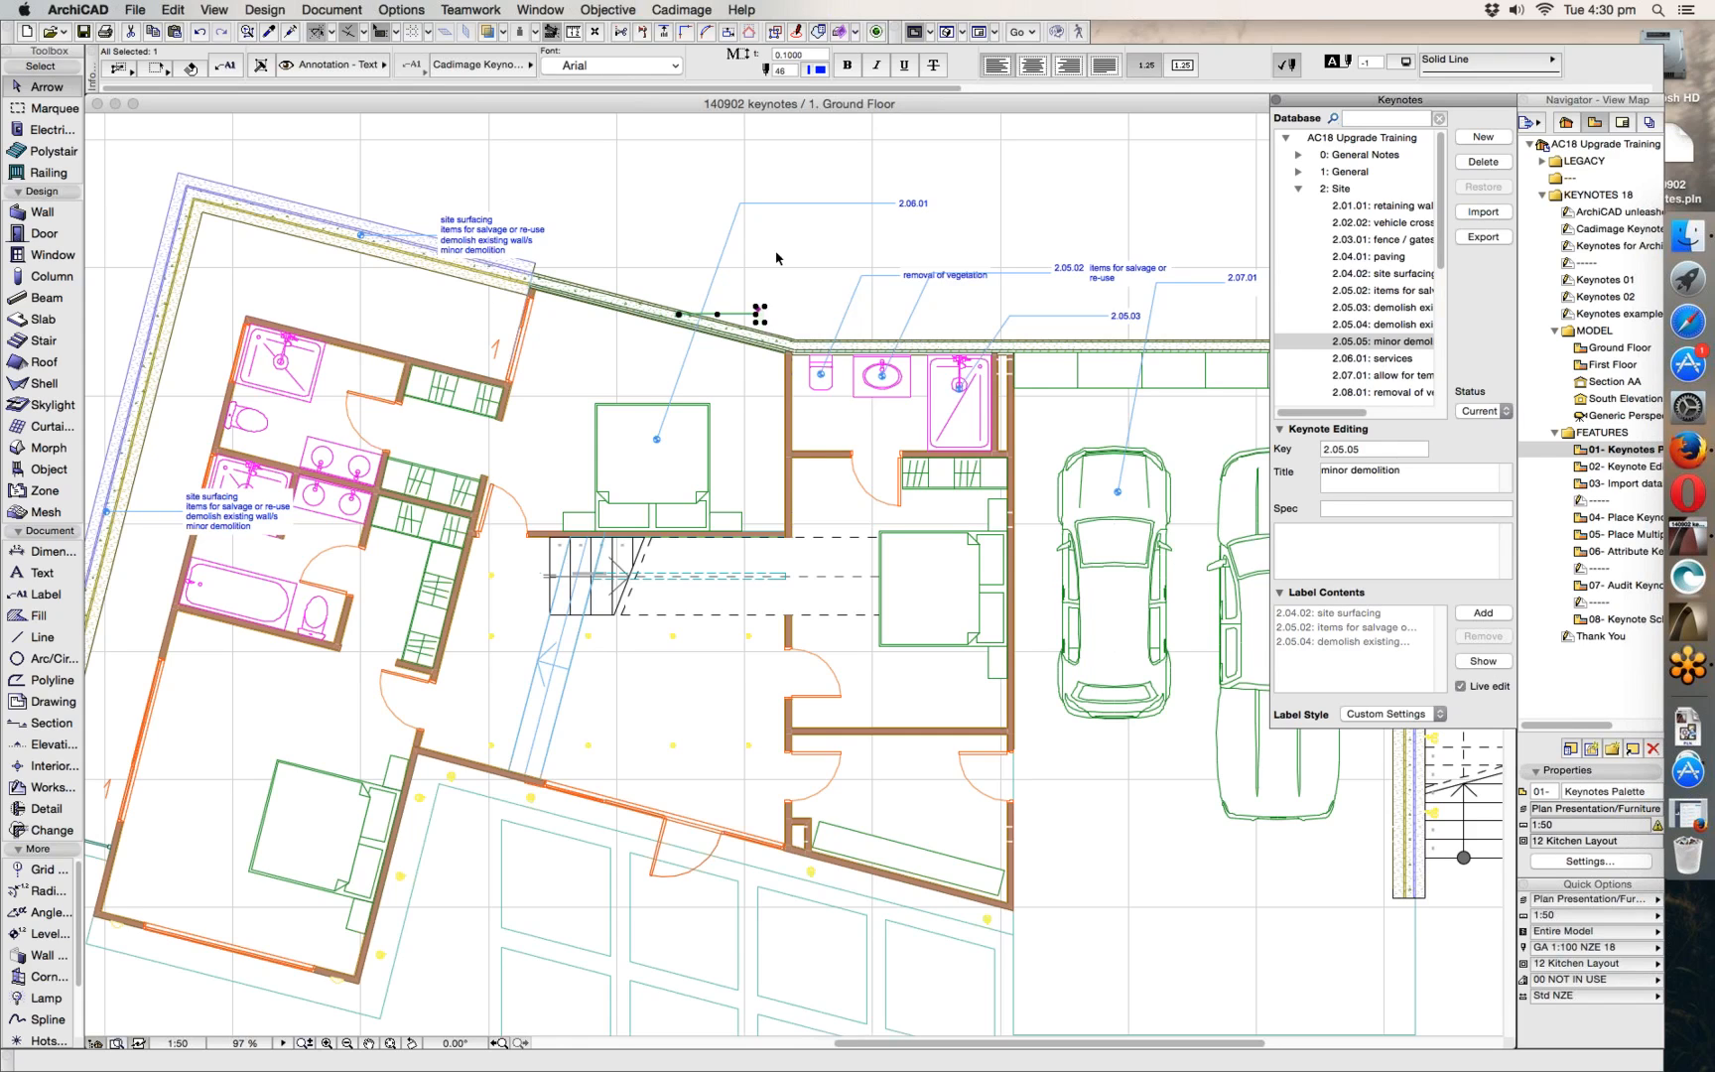
{"action": "left_click", "coordinate": [1484, 661]}
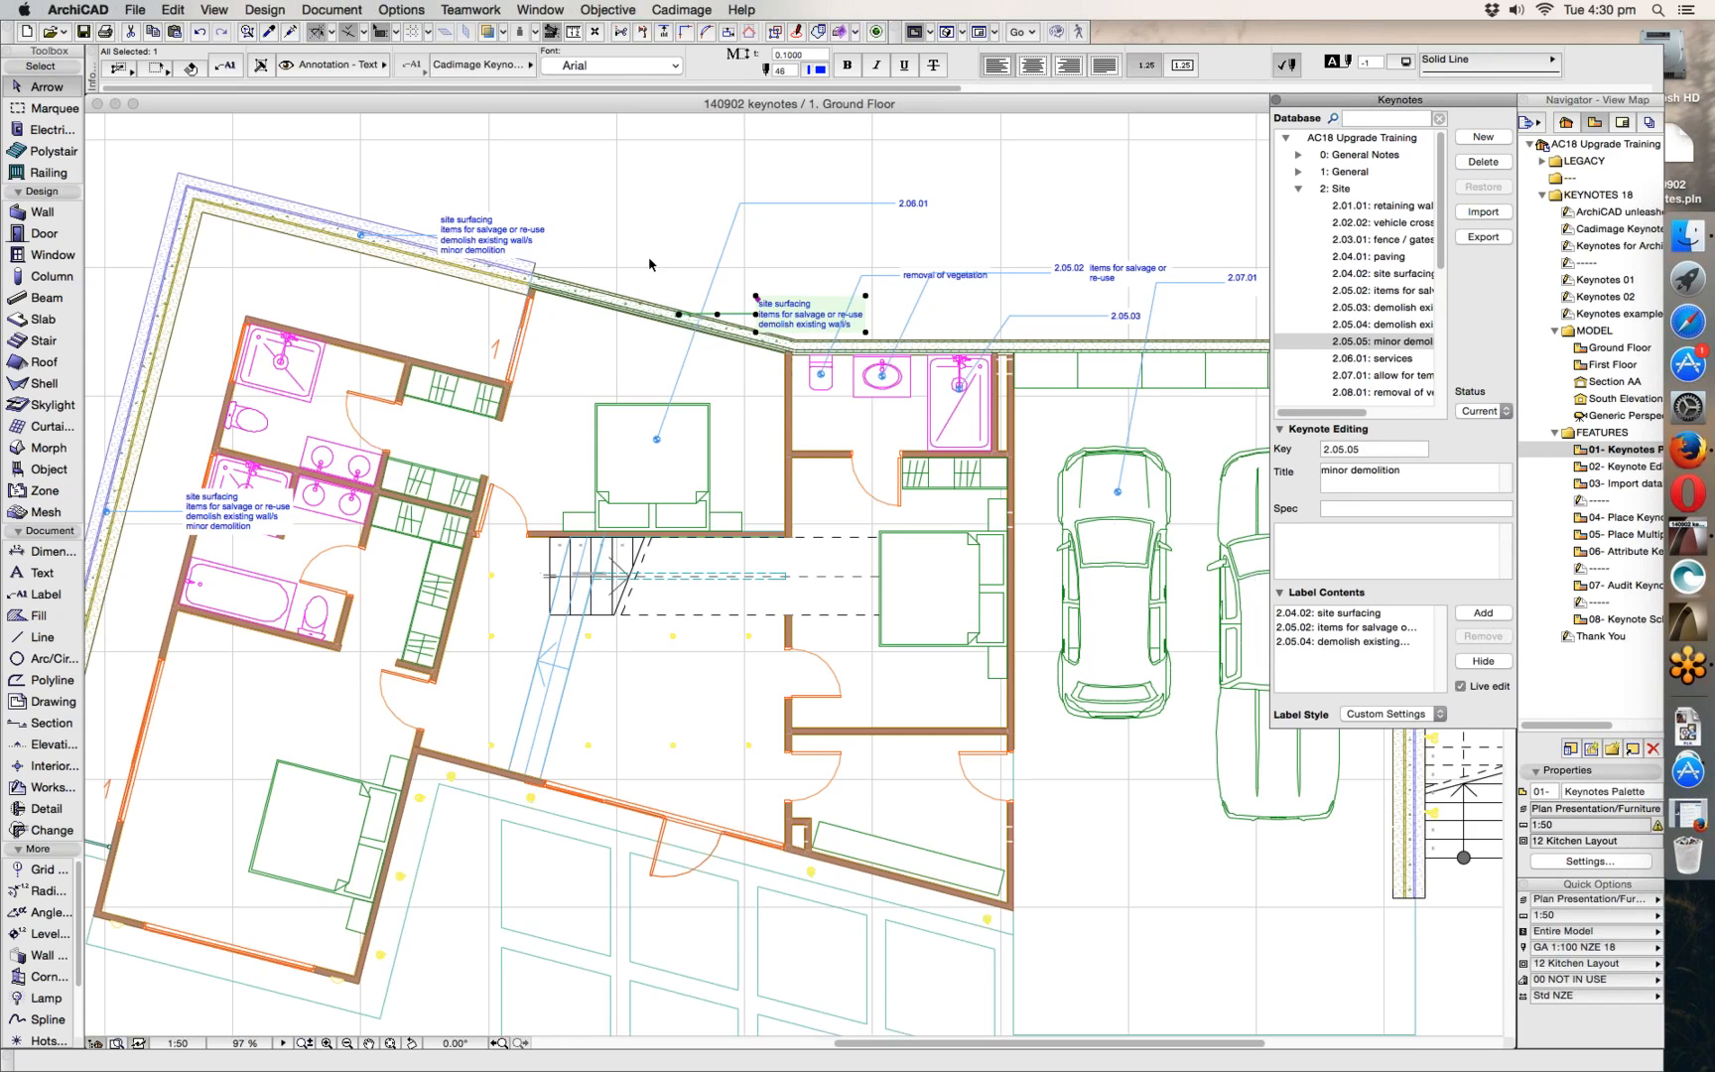
{"action": "left_click", "coordinate": [1484, 663]}
- Select the three exterior walls and show all the hidden keynotes in their labels
{"action": "left_click", "coordinate": [1040, 614]}
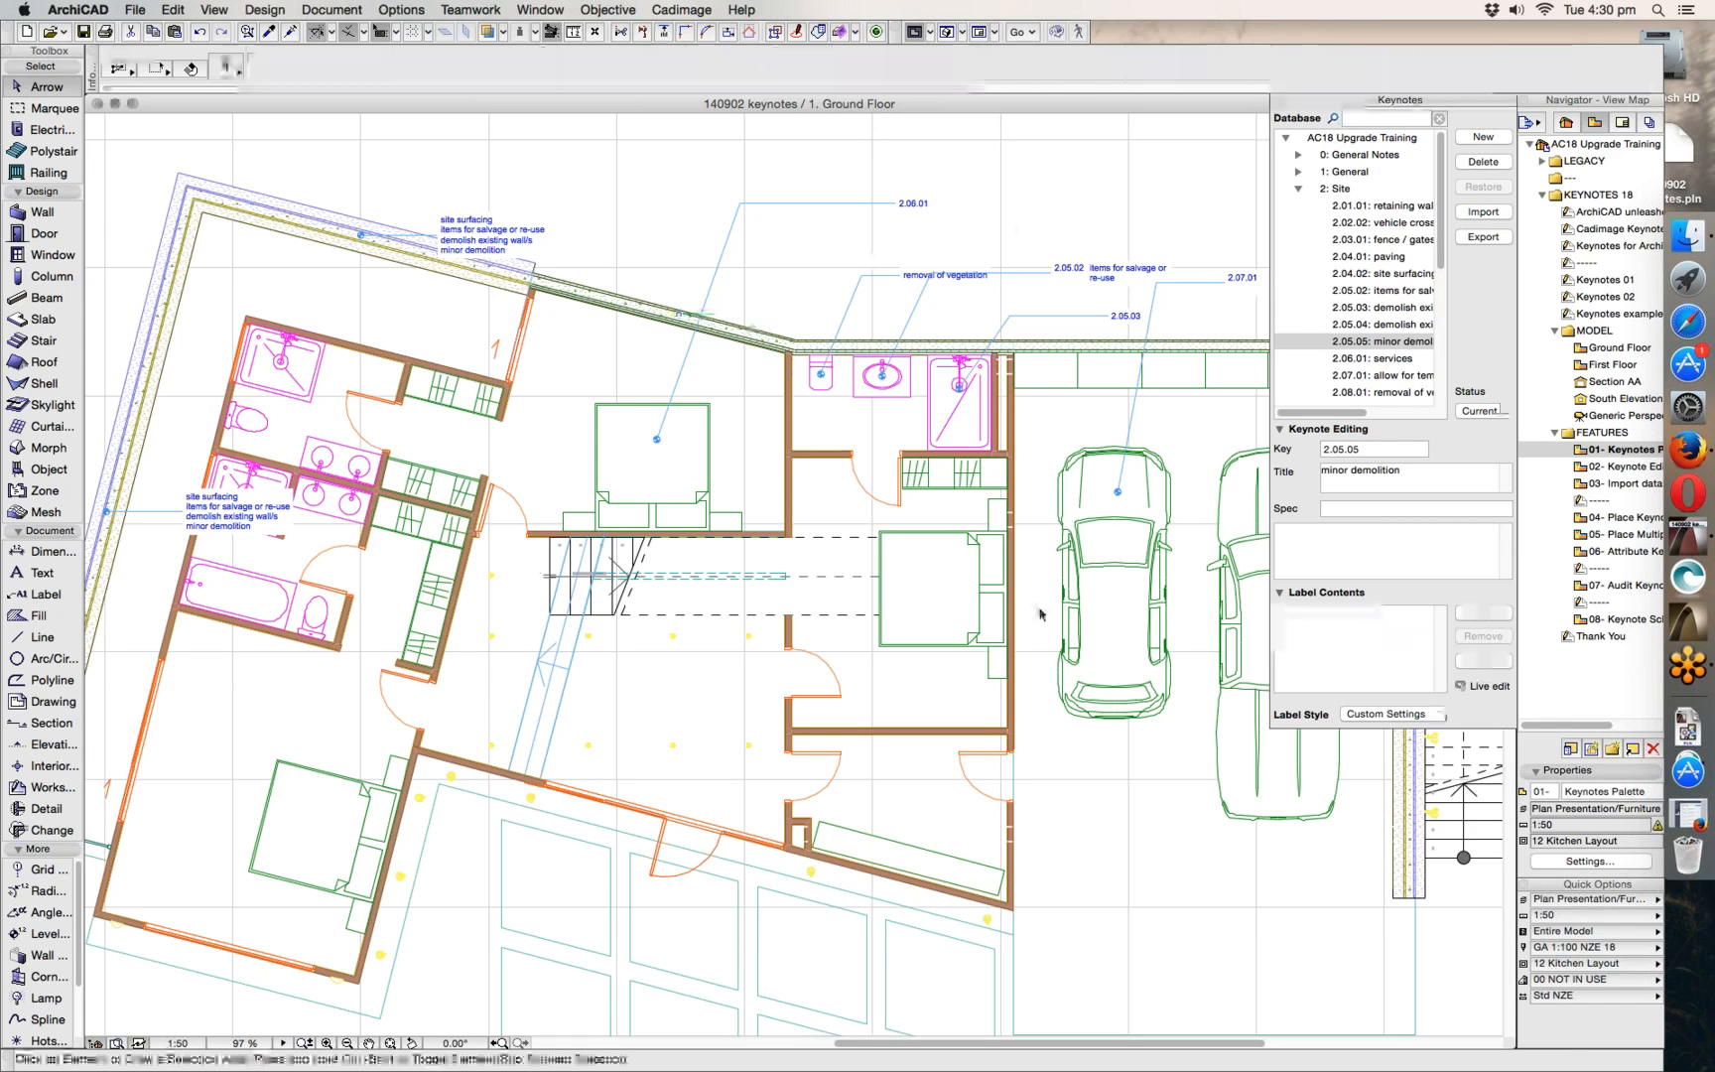
{"action": "left_click", "coordinate": [762, 353]}
{"action": "left_click", "coordinate": [1486, 662]}
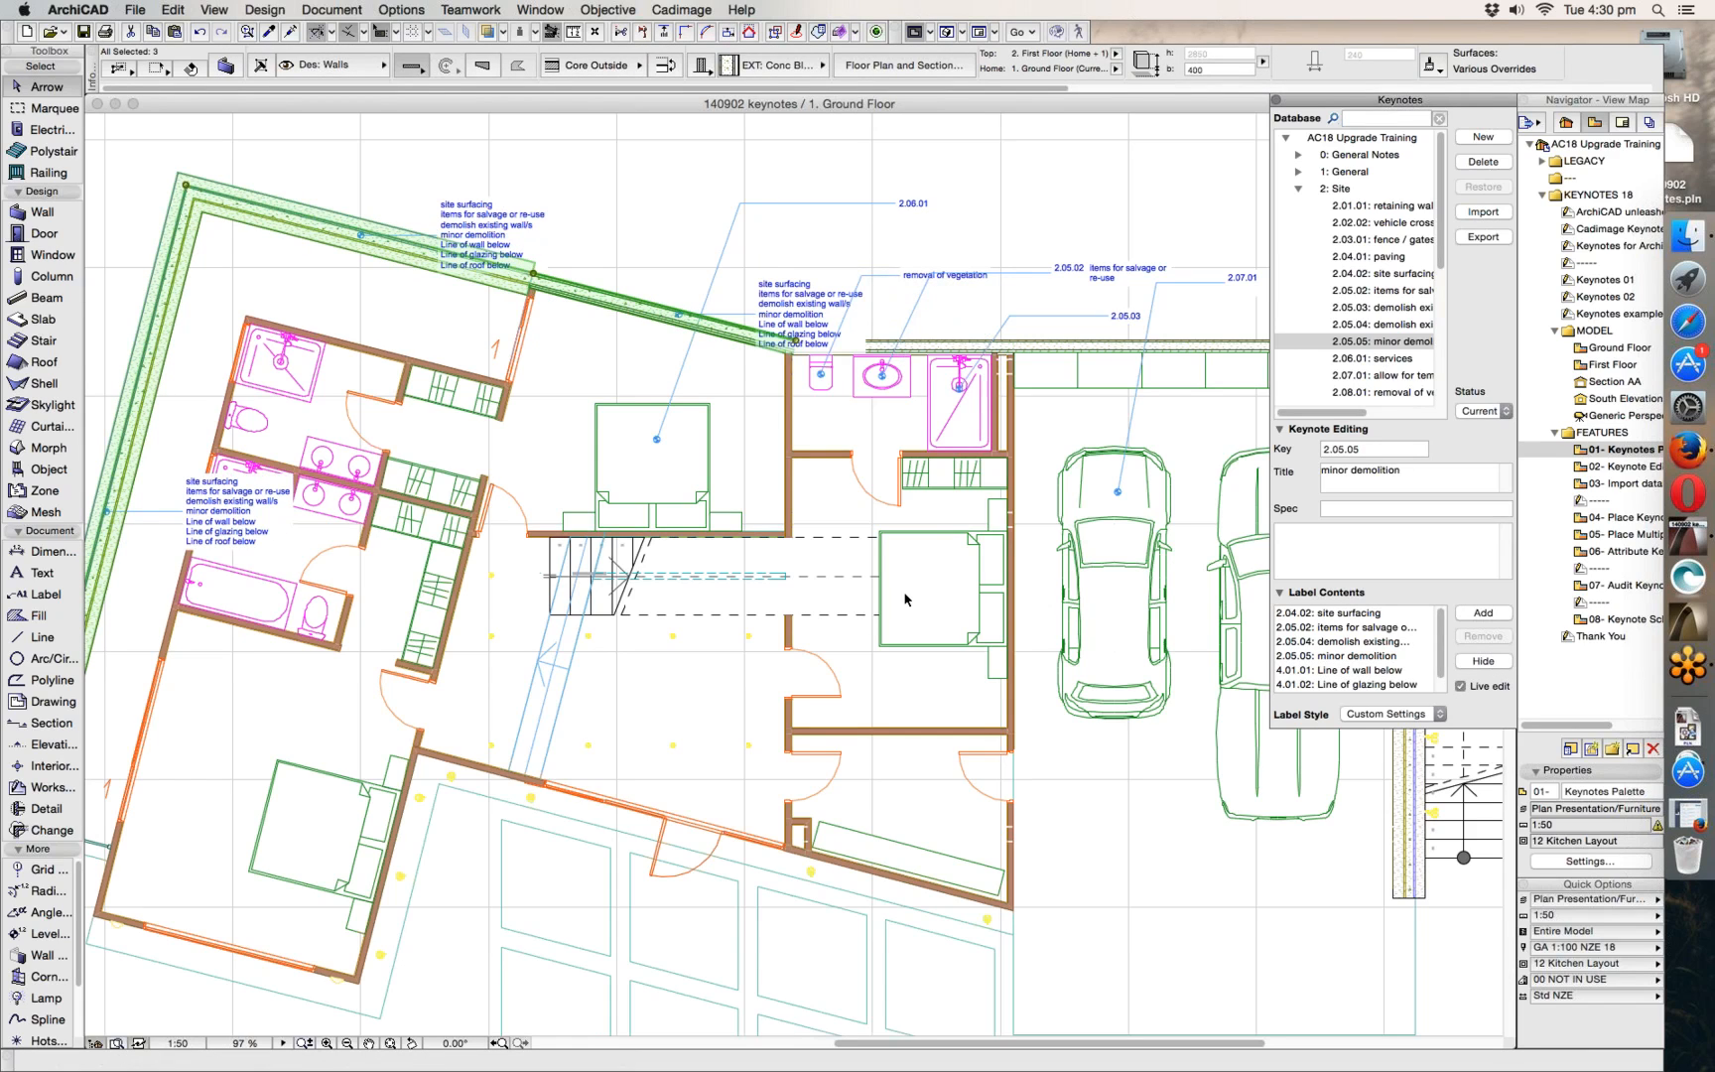
{"action": "left_click", "coordinate": [1058, 217]}
- Open the KEY-01 Ground Floor Plan layout and examine its keynote labels
{"action": "middle_click_drag", "start_coordinate": [1123, 743], "coordinate": [741, 702]}
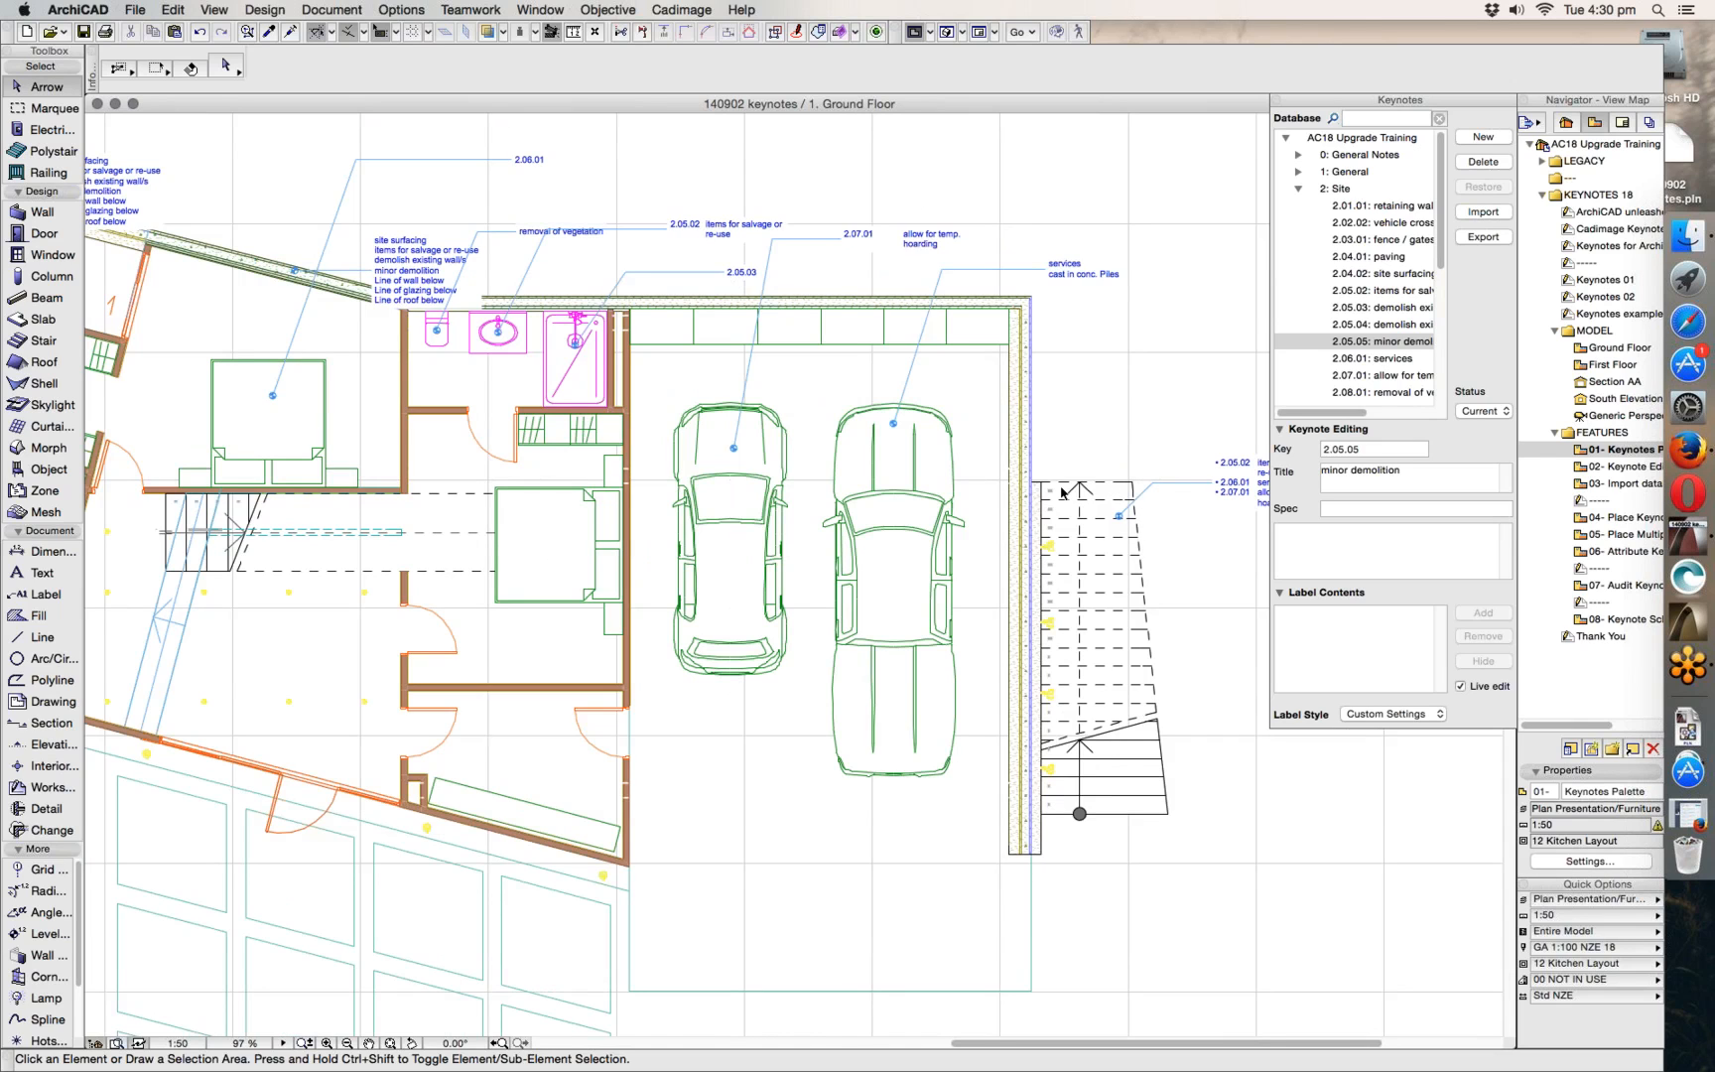
{"action": "middle_click_drag", "start_coordinate": [804, 469], "coordinate": [697, 578]}
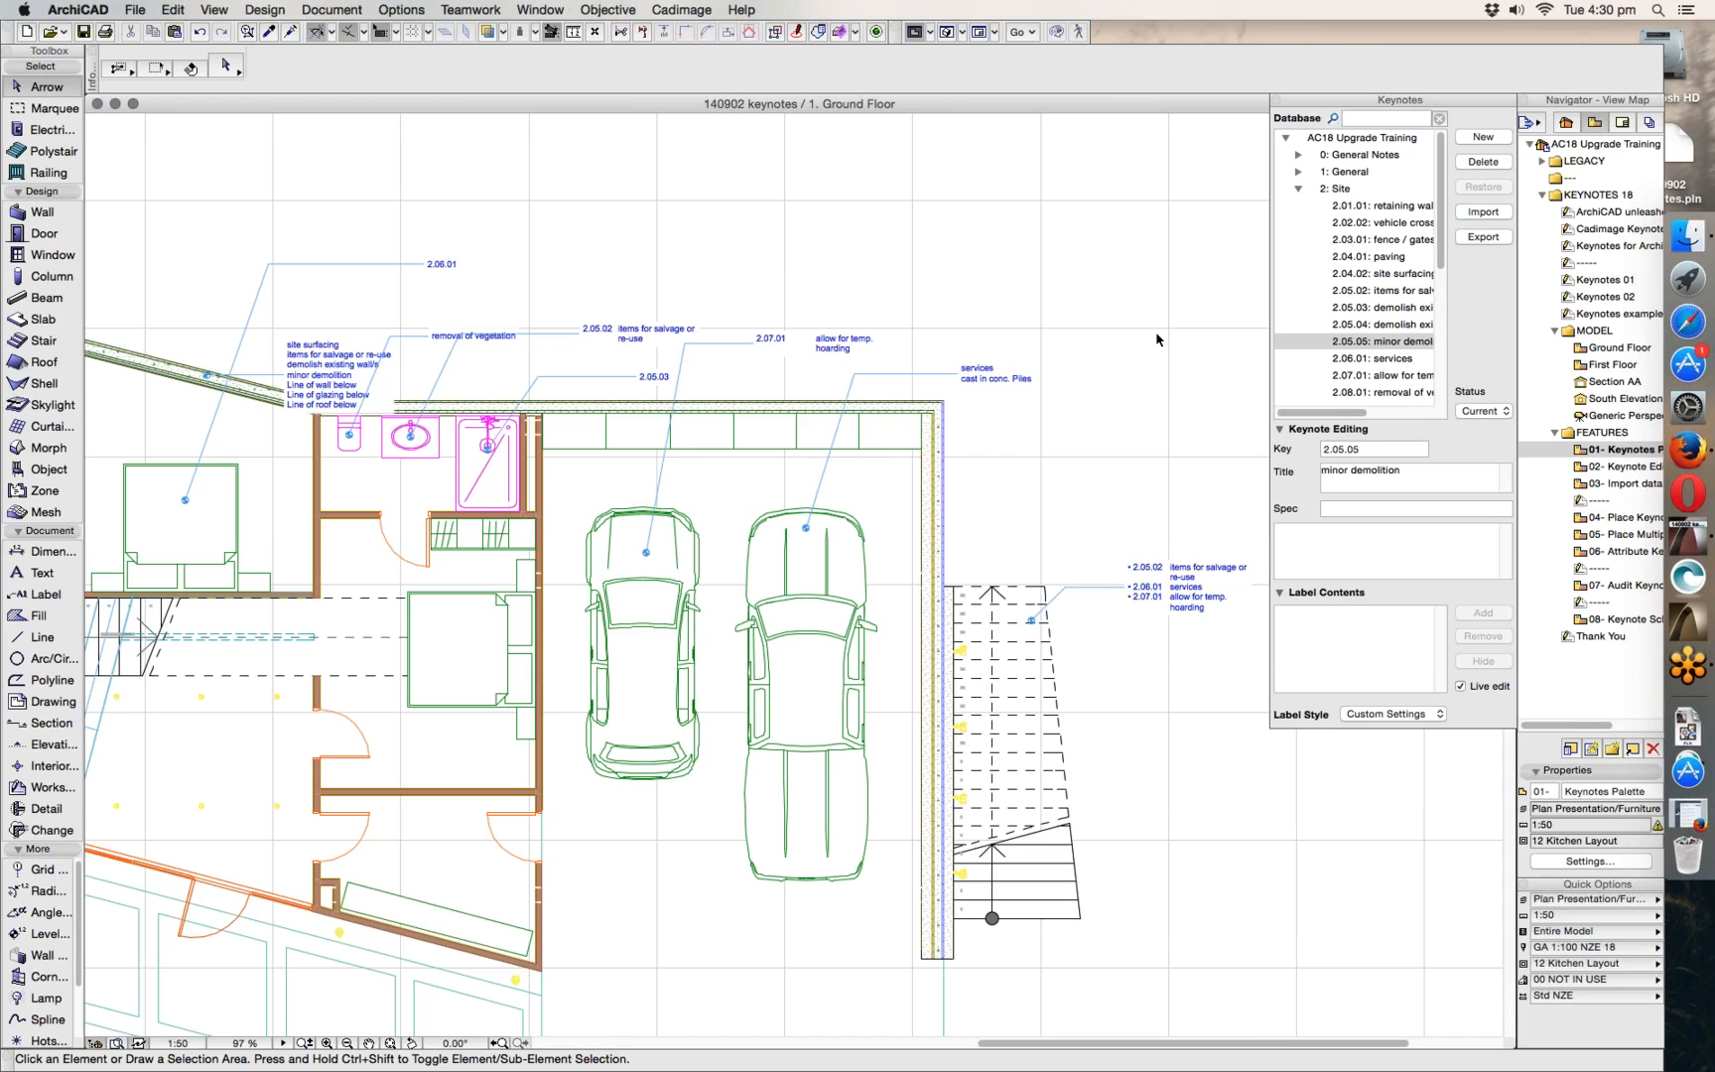
{"action": "left_click", "coordinate": [1622, 121]}
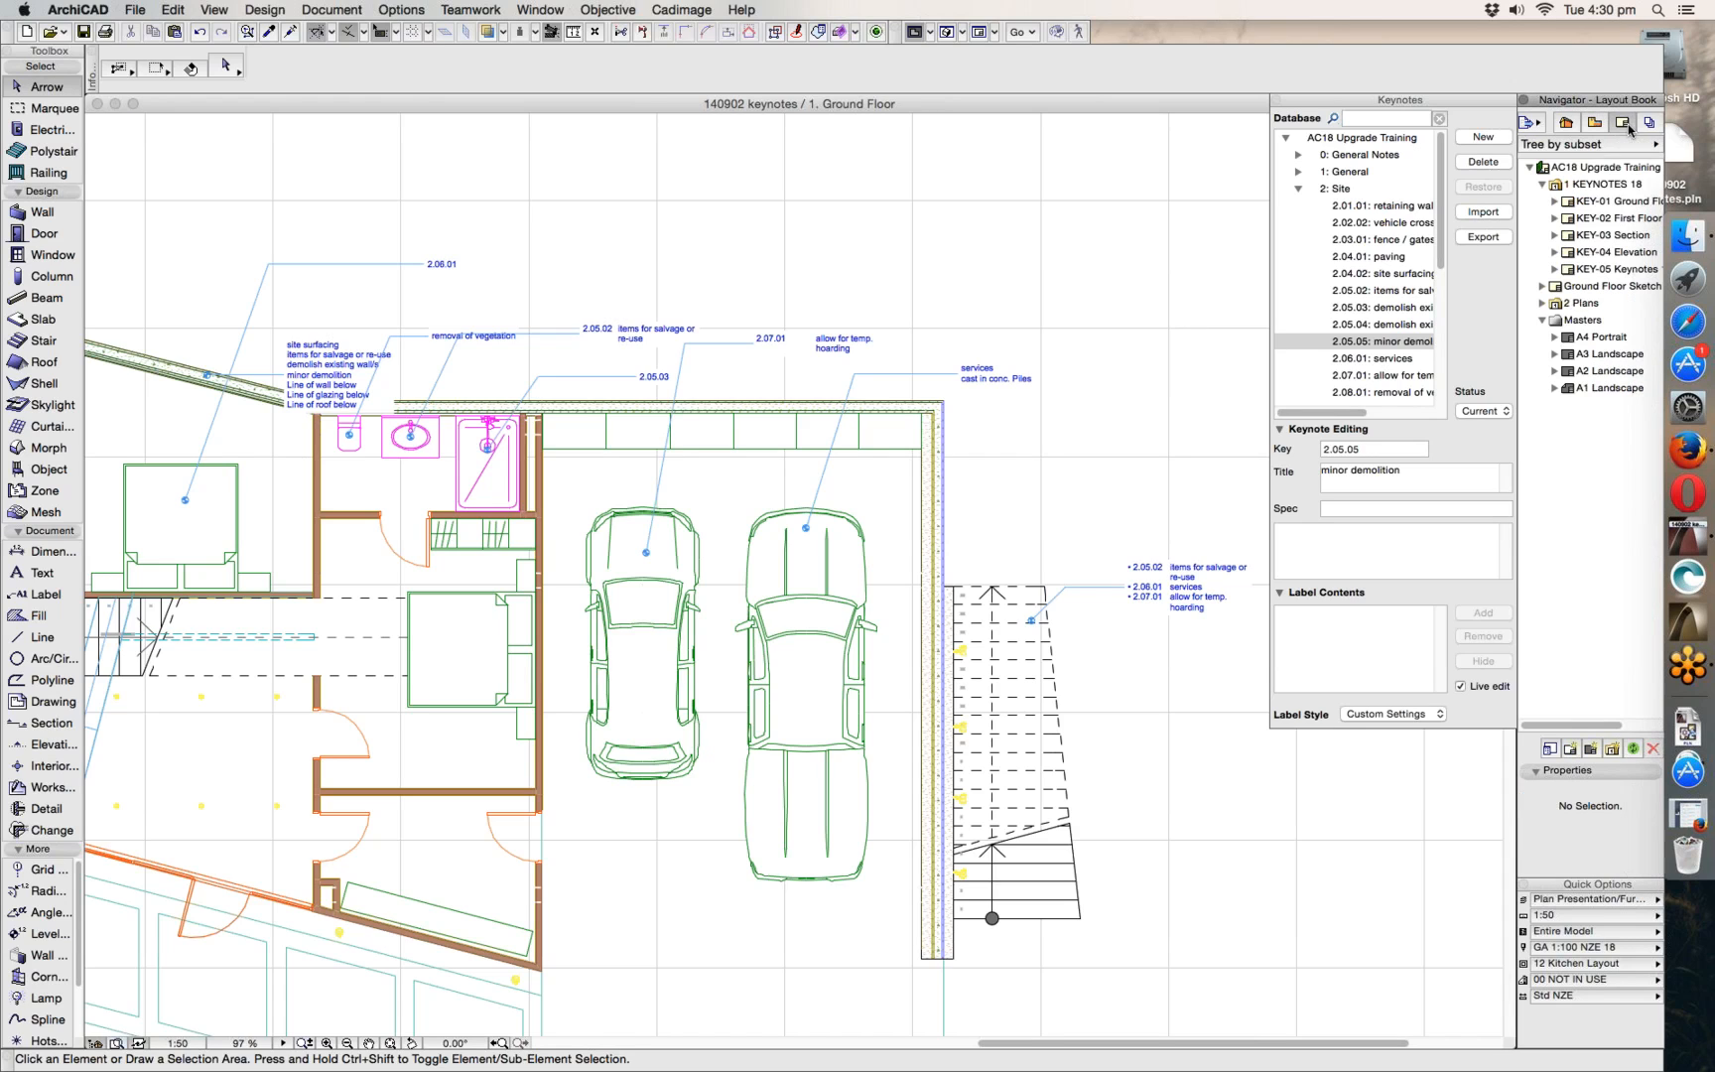
{"action": "left_click", "coordinate": [1624, 201]}
{"action": "double_click", "coordinate": [1624, 201]}
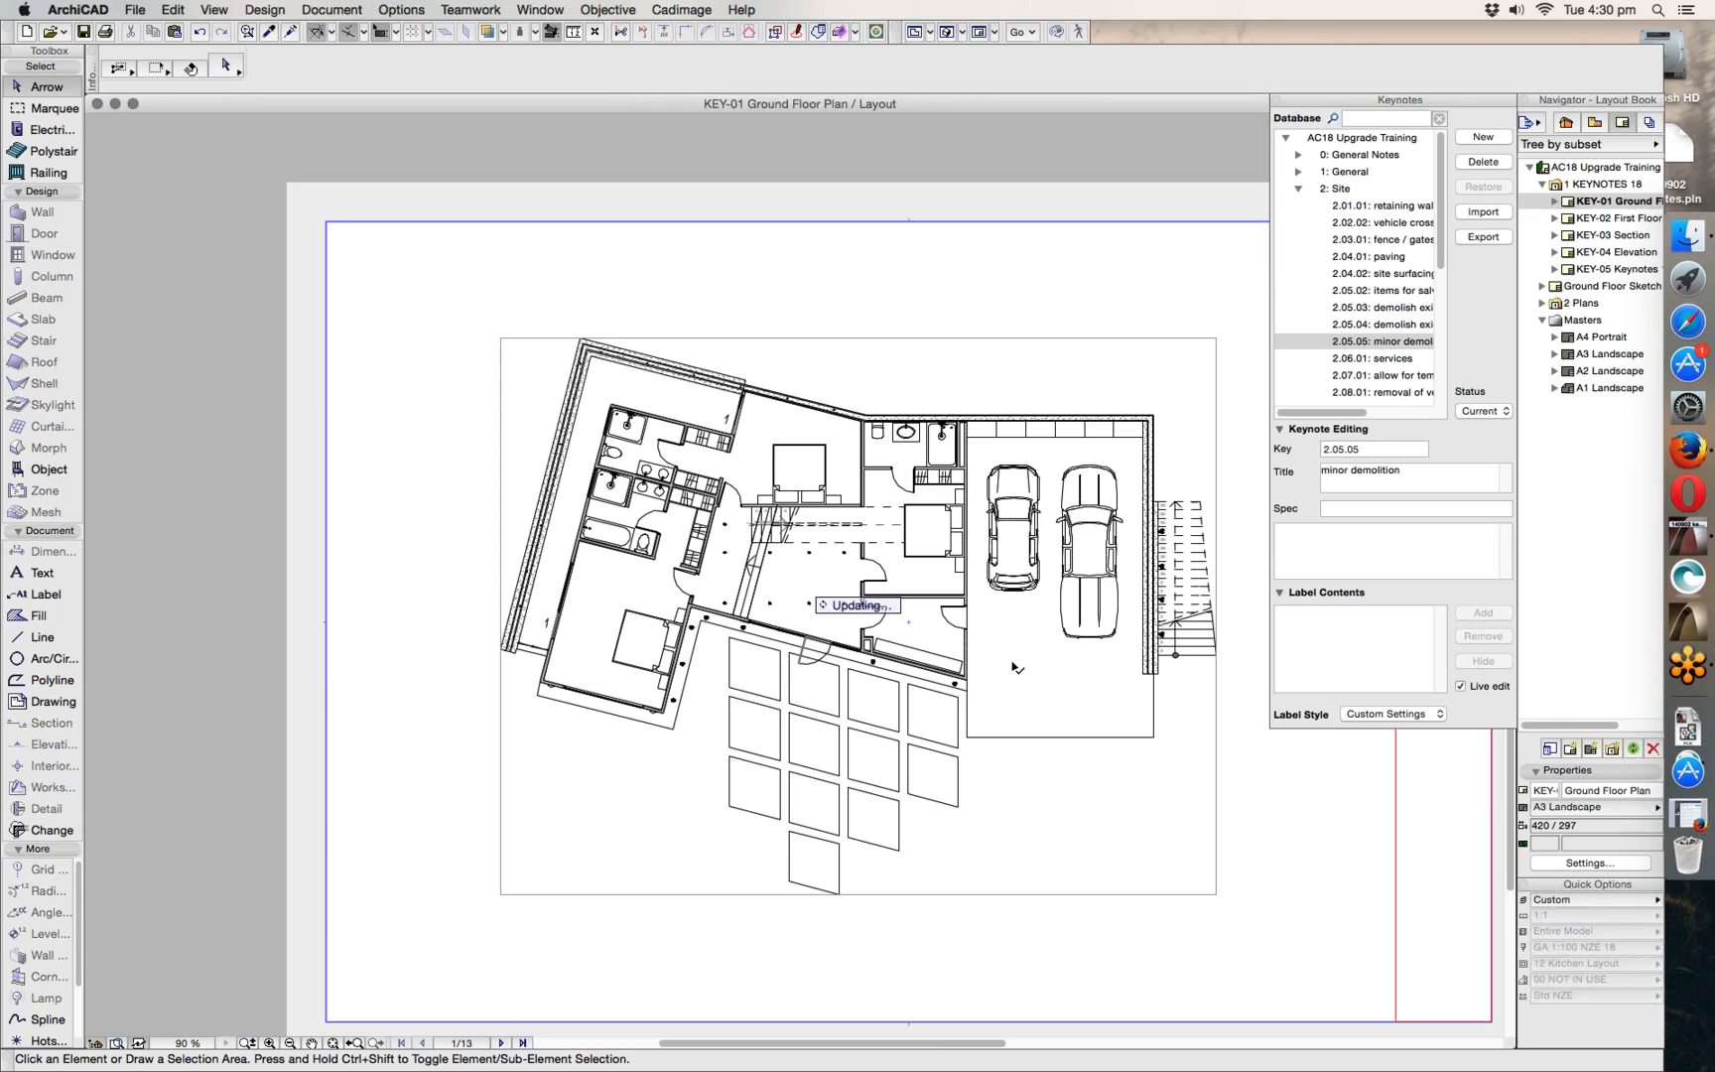
{"action": "middle_click_drag", "start_coordinate": [994, 660], "coordinate": [948, 652]}
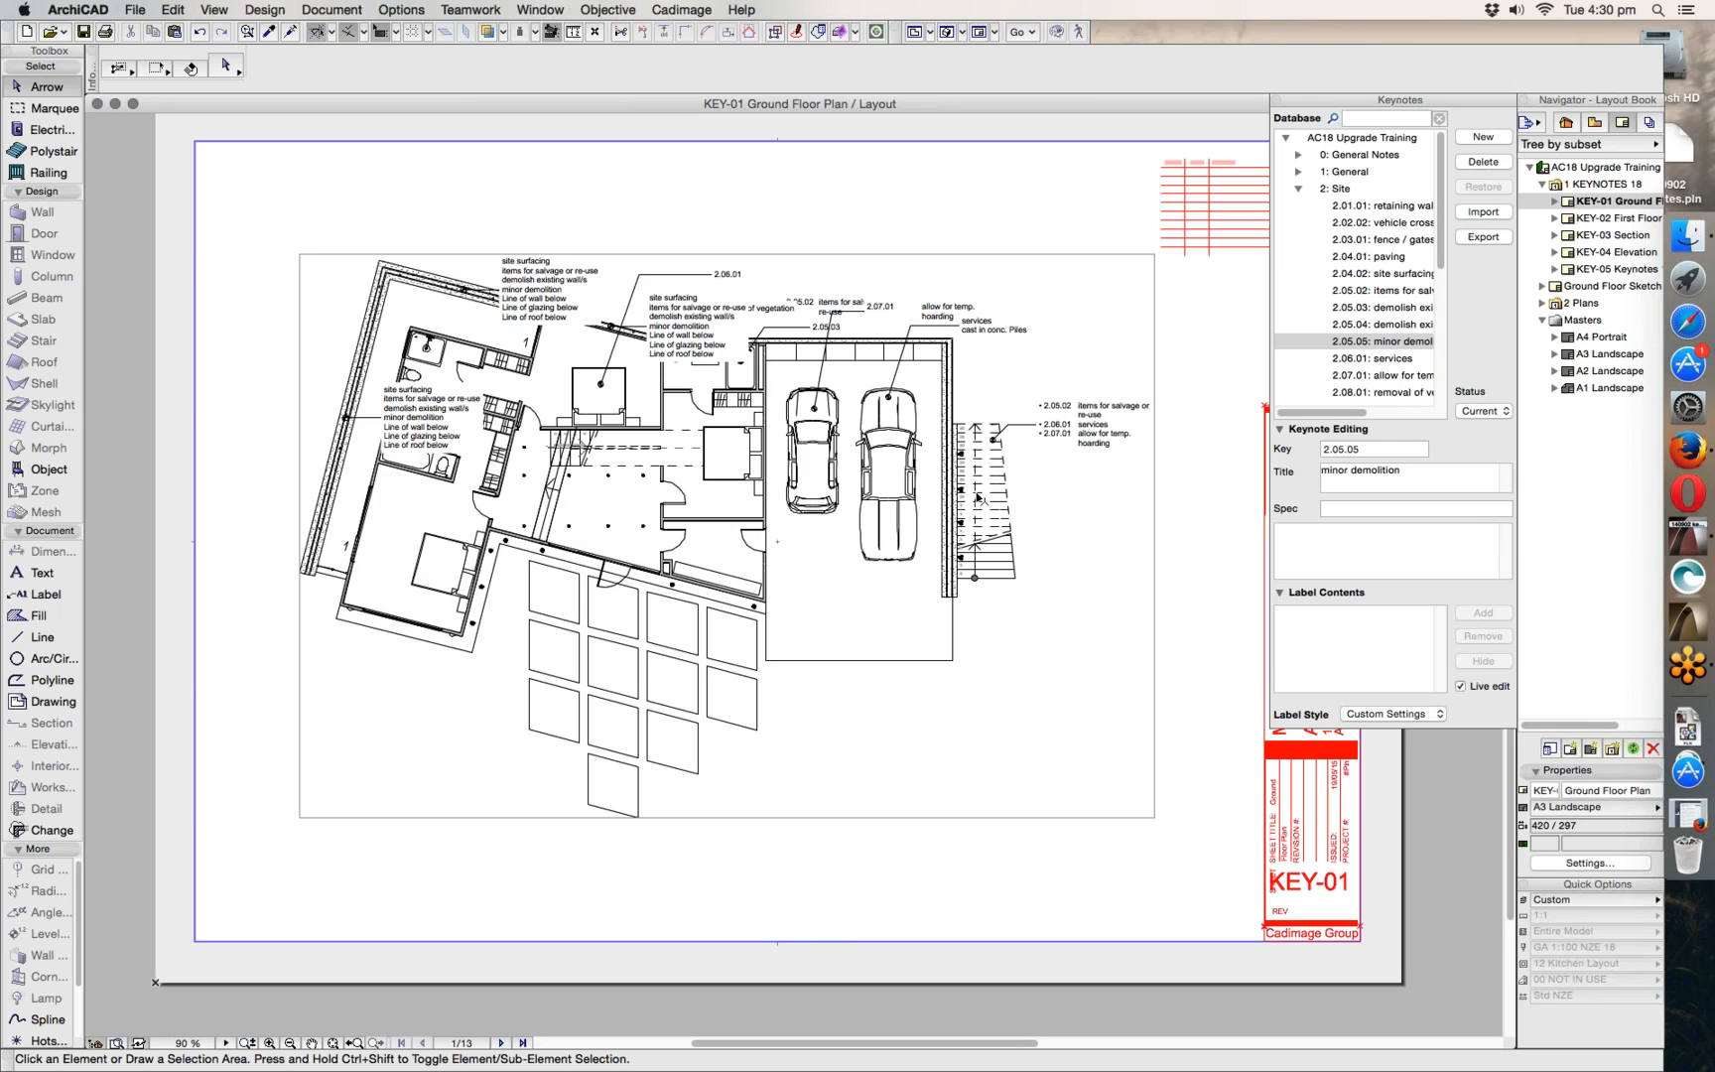
- Return to the ground floor plan, select all labels and set them to display only the keynote keys
{"action": "left_click", "coordinate": [1592, 124]}
{"action": "left_click", "coordinate": [1566, 122]}
{"action": "double_click", "coordinate": [1613, 161]}
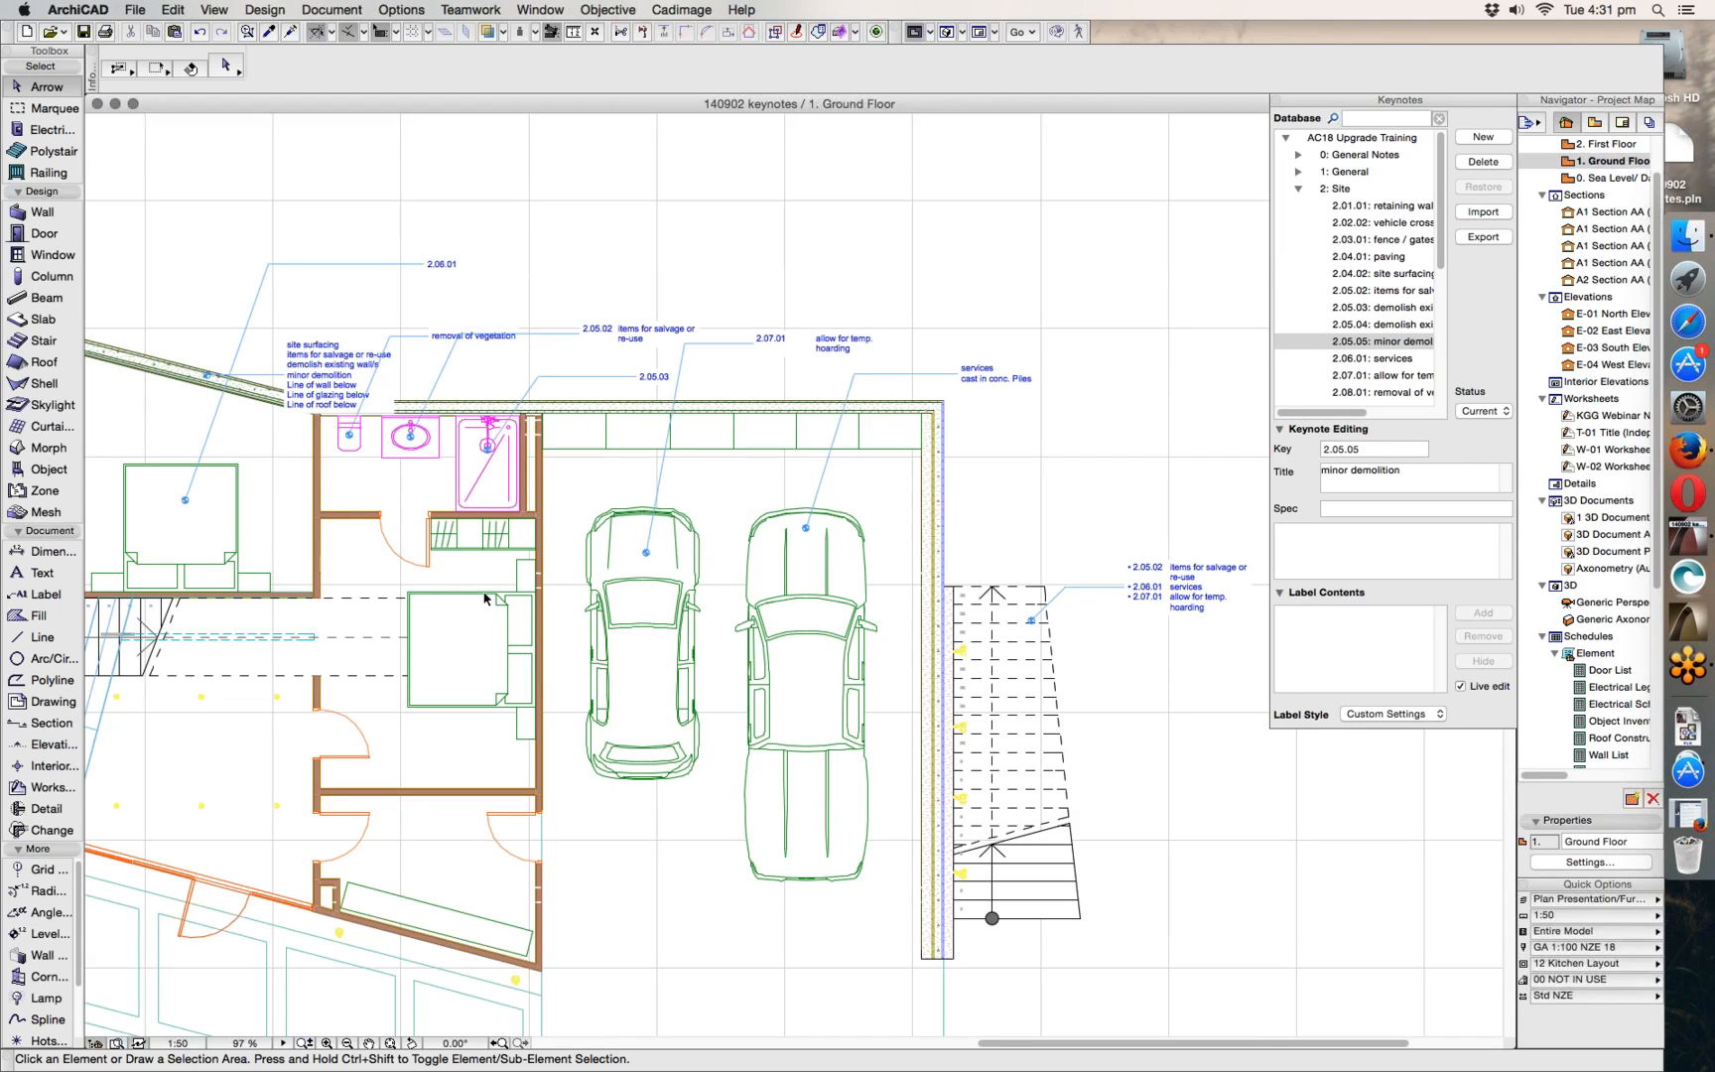
{"action": "double_click", "coordinate": [46, 594]}
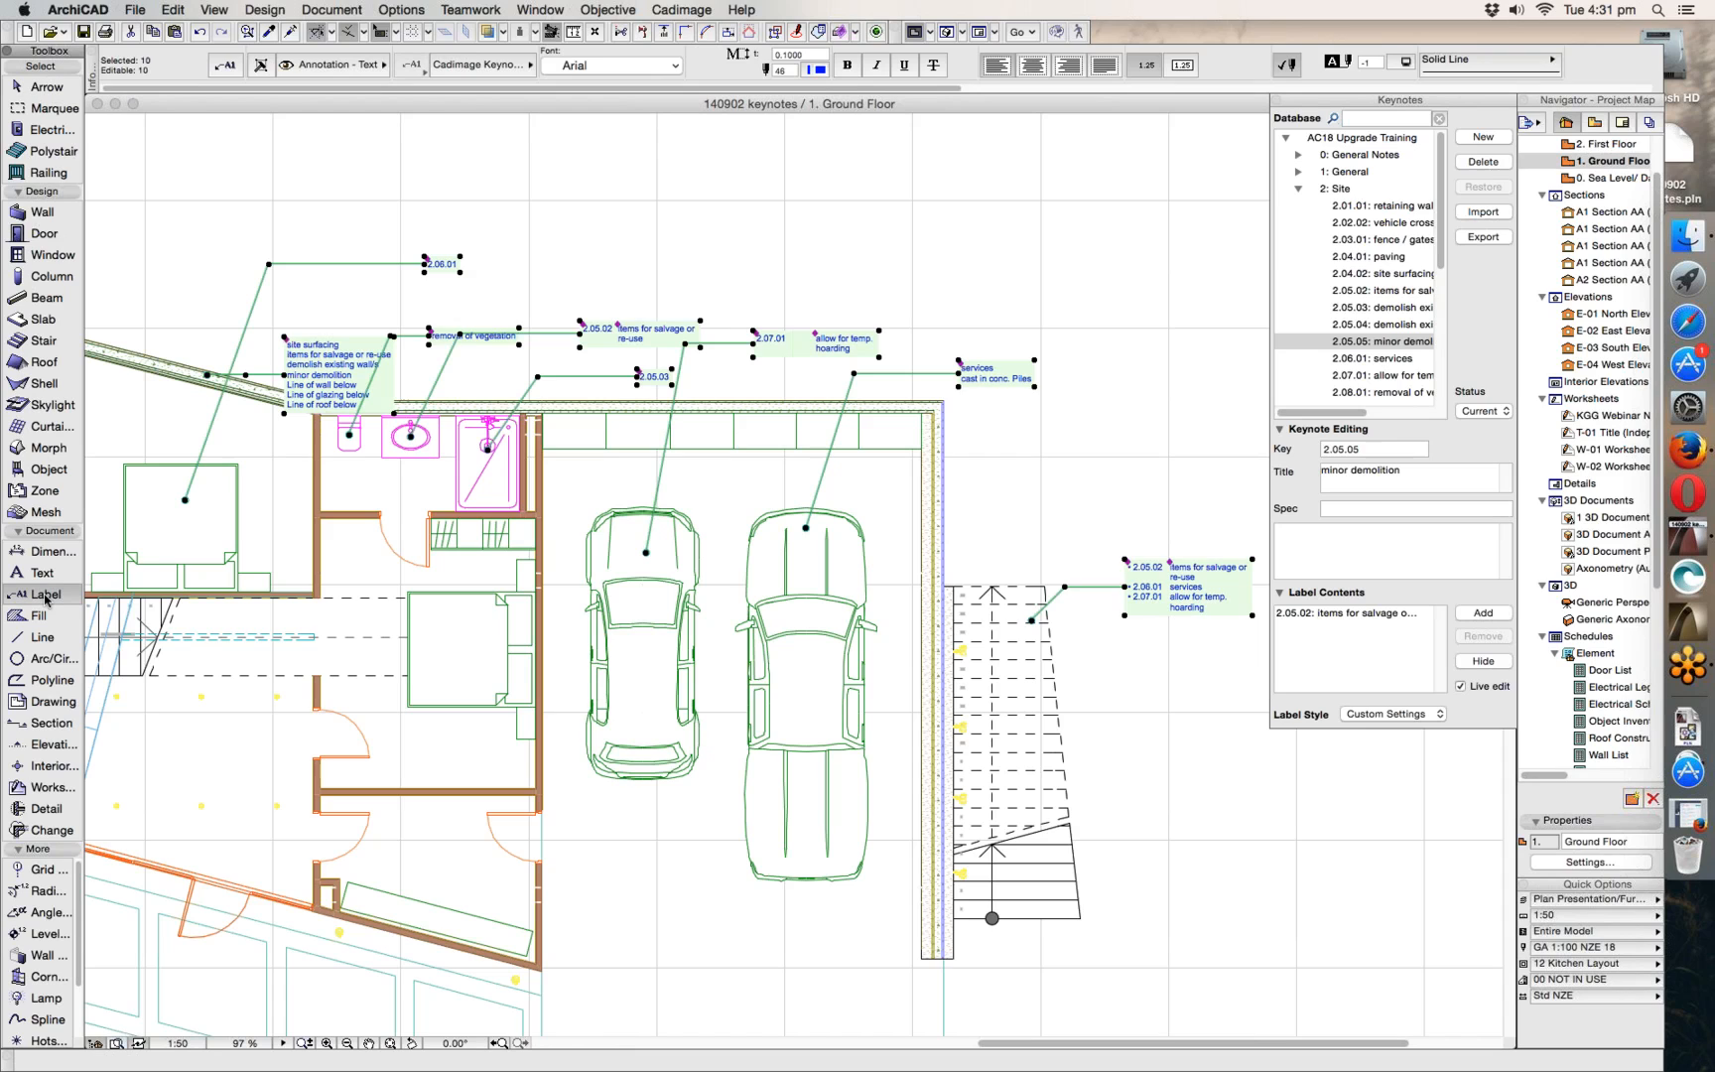
{"action": "left_click", "coordinate": [227, 65]}
{"action": "left_click", "coordinate": [455, 564]}
{"action": "left_click", "coordinate": [452, 546]}
{"action": "left_click", "coordinate": [655, 762]}
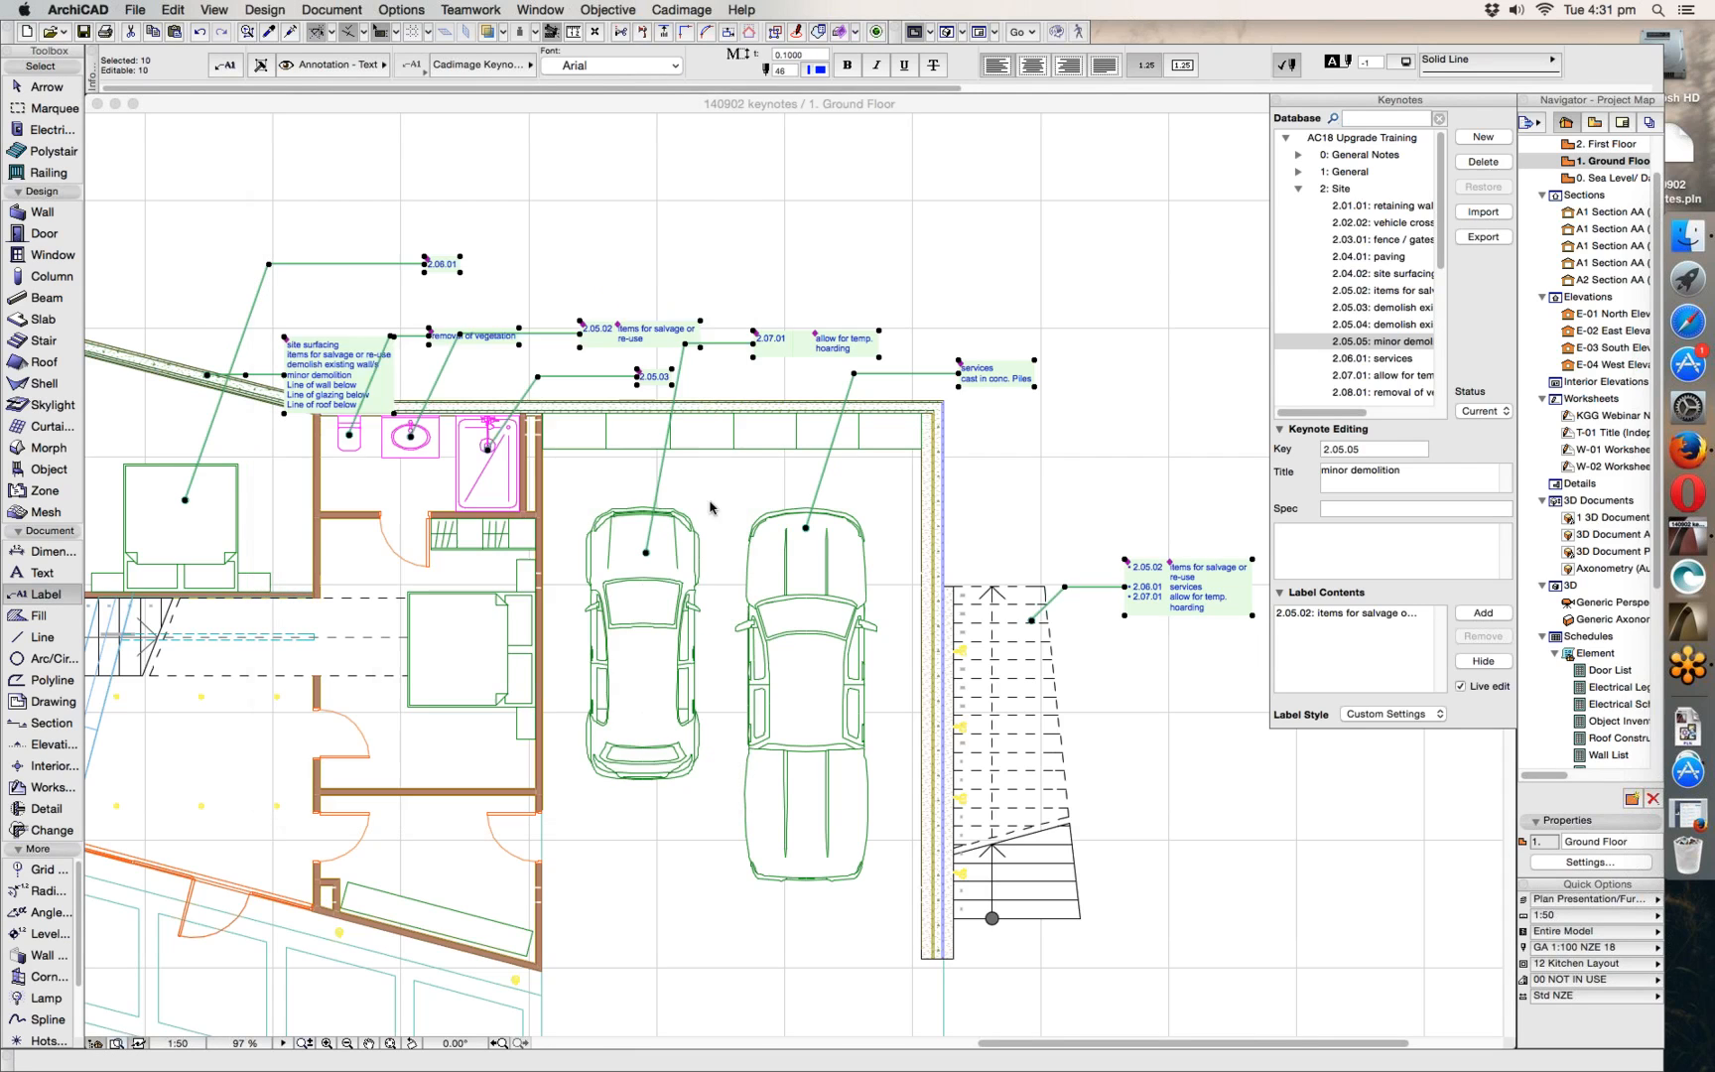
{"action": "key", "text": "Escape"}
- Check the key-only labels on the ground floor plan and in the KEY-01 Ground Floor Plan layout
{"action": "middle_click_drag", "start_coordinate": [652, 331], "coordinate": [1091, 283]}
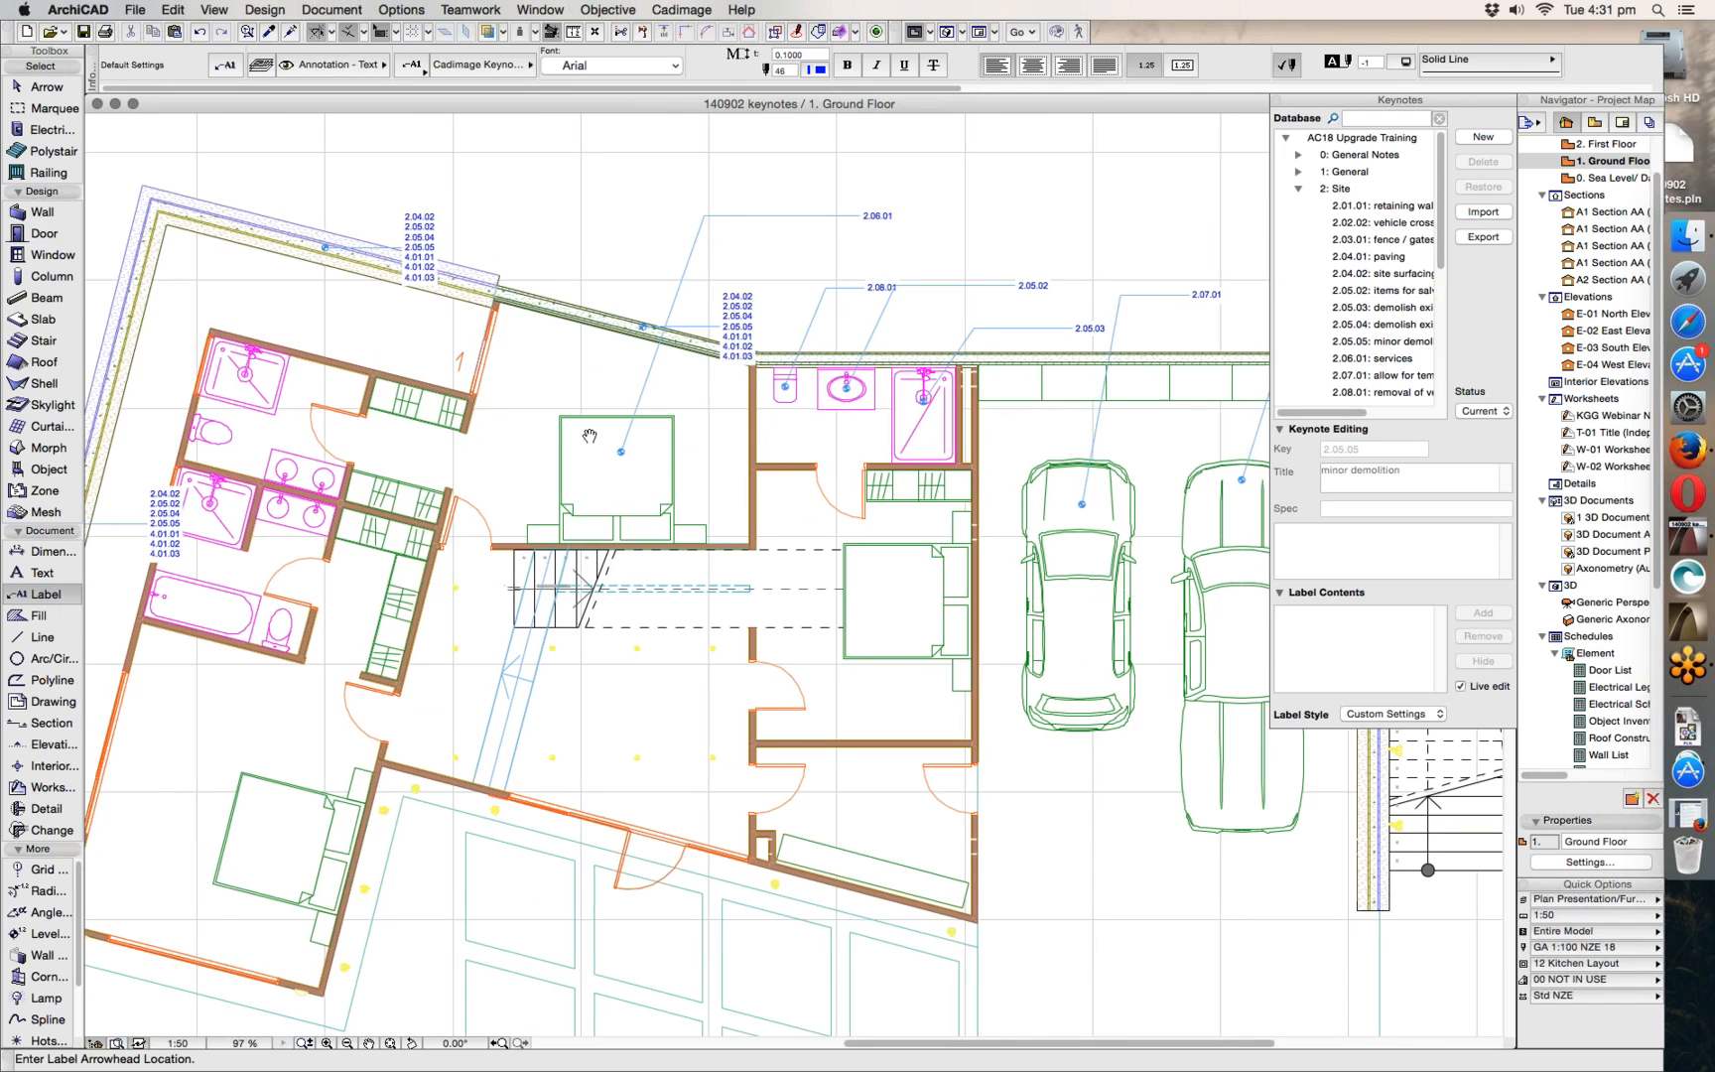
{"action": "middle_click_drag", "start_coordinate": [987, 496], "coordinate": [587, 431]}
{"action": "left_click", "coordinate": [1623, 123]}
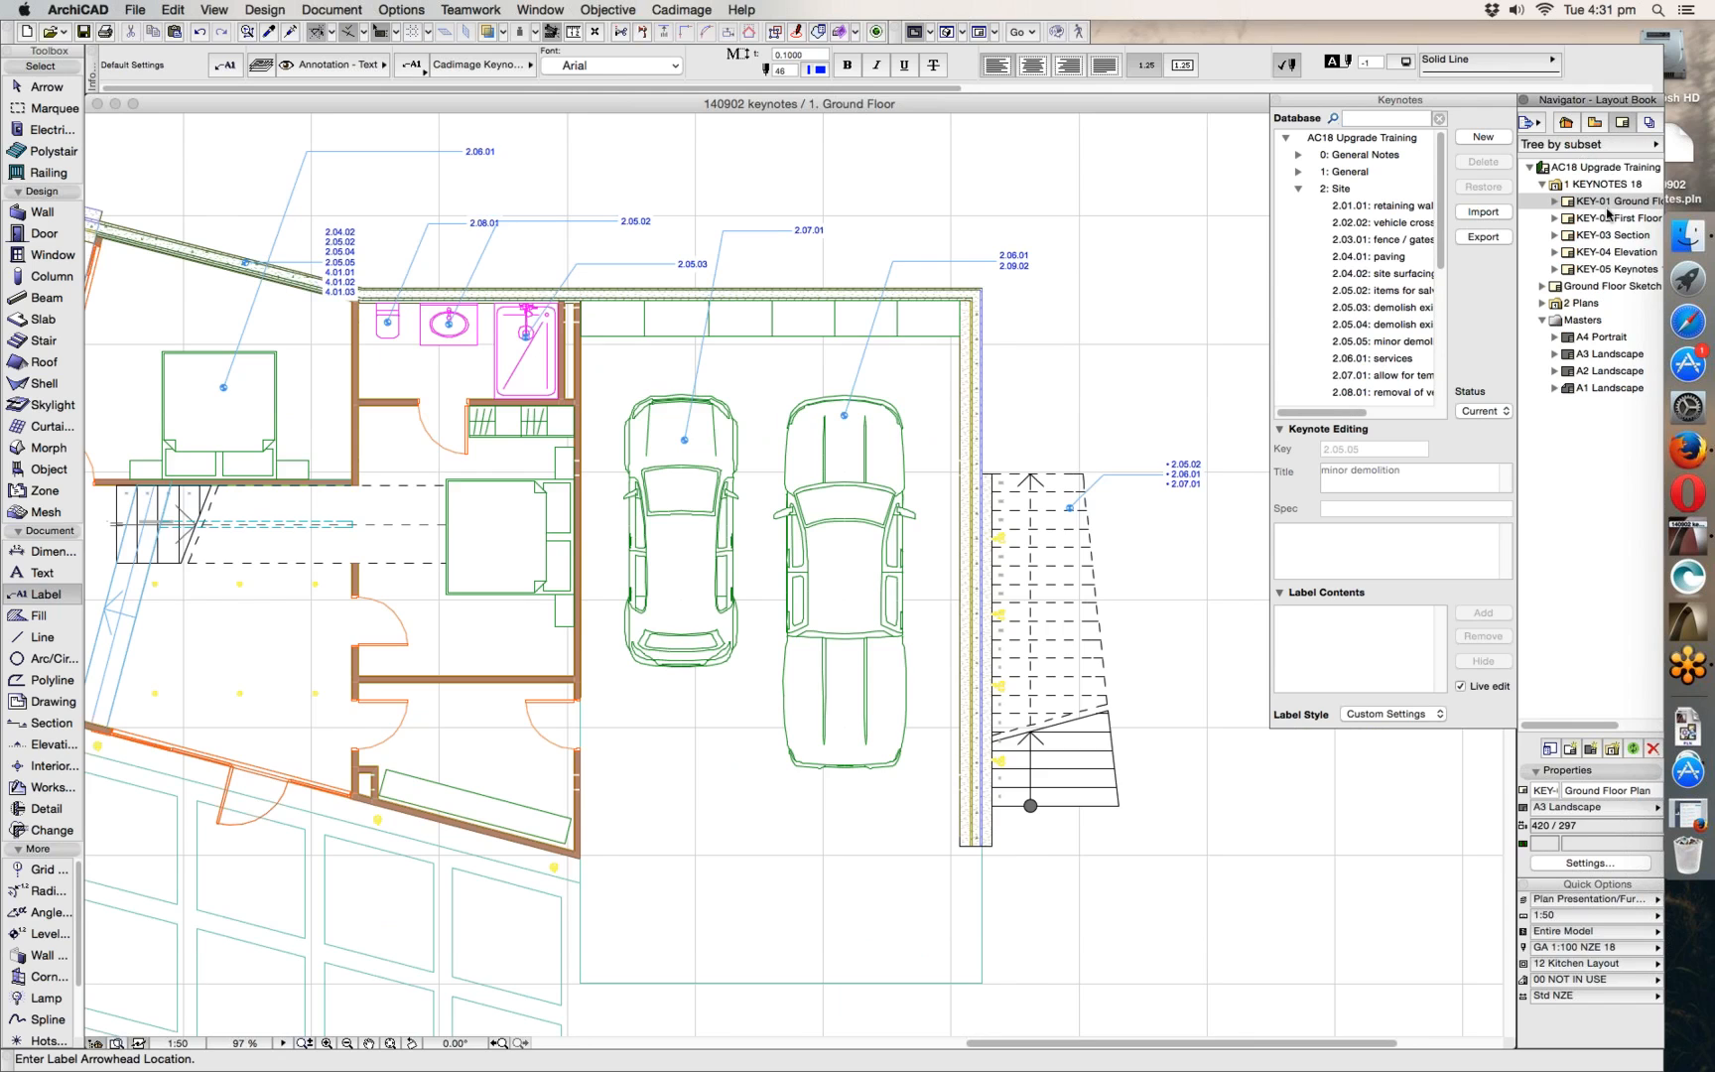
{"action": "double_click", "coordinate": [1607, 203]}
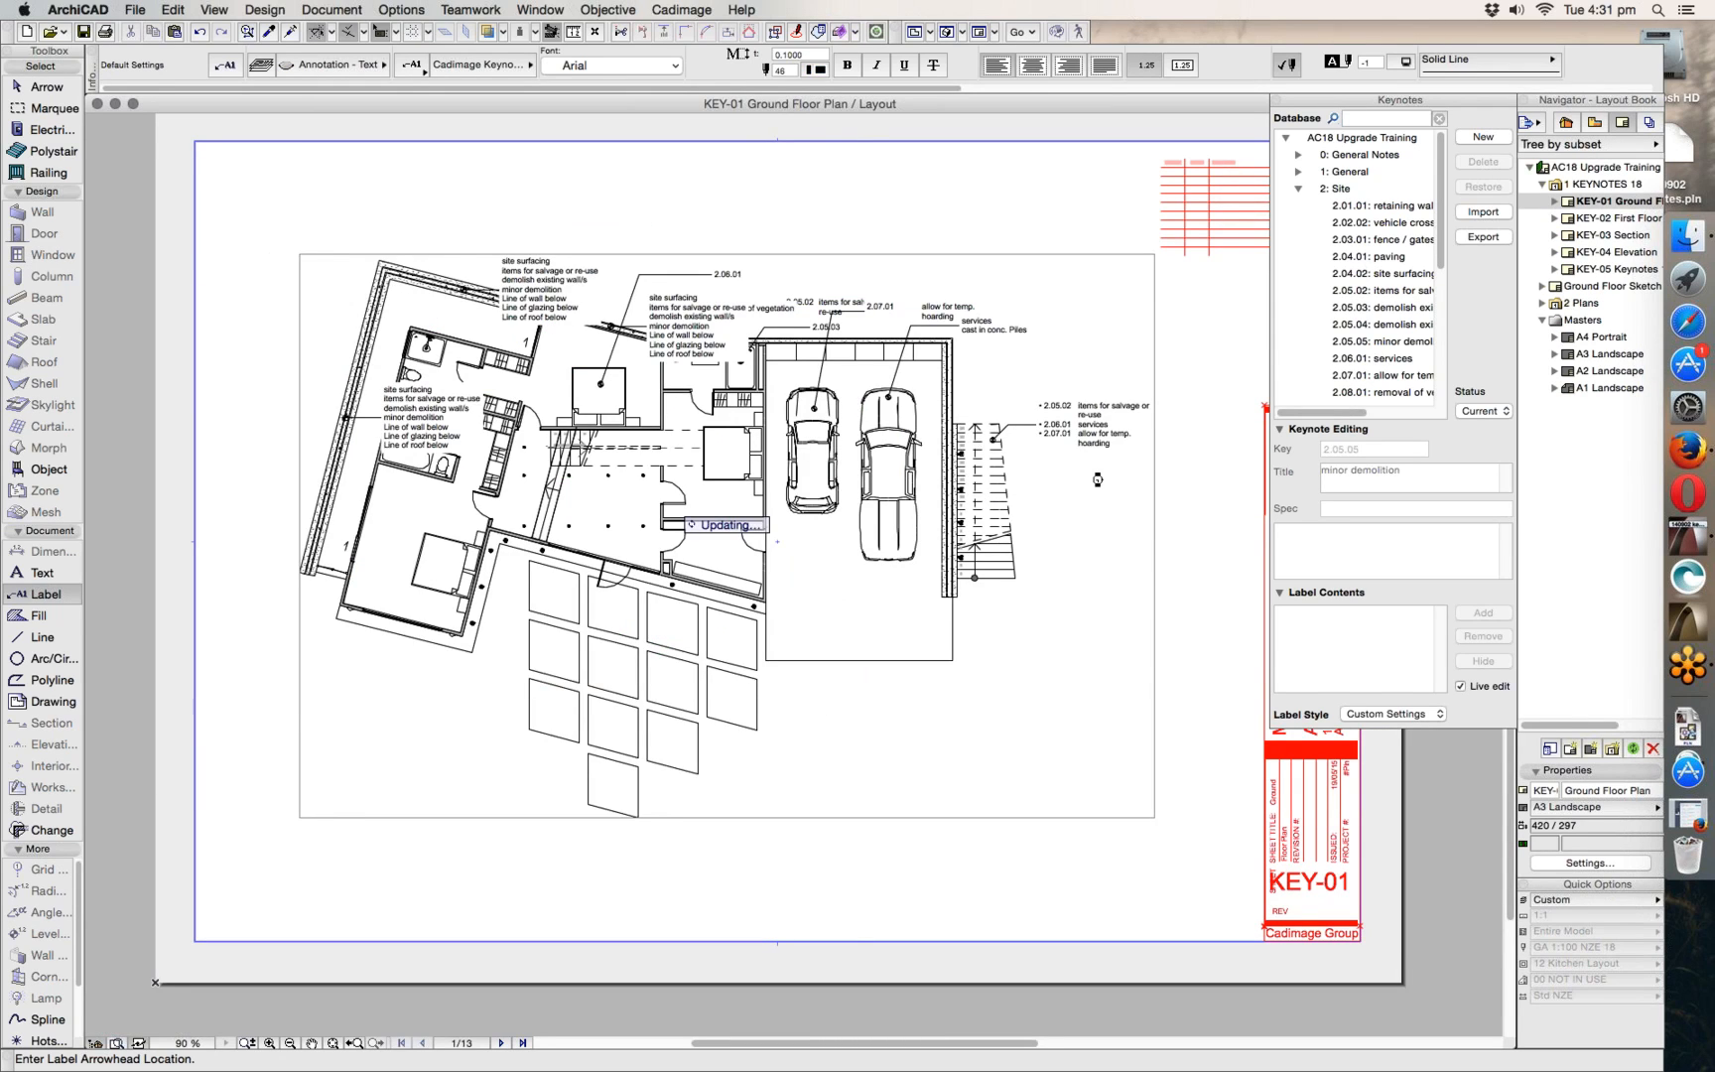
{"action": "scroll", "coordinate": [995, 514], "scroll_direction": "right", "scroll_amount": 5}
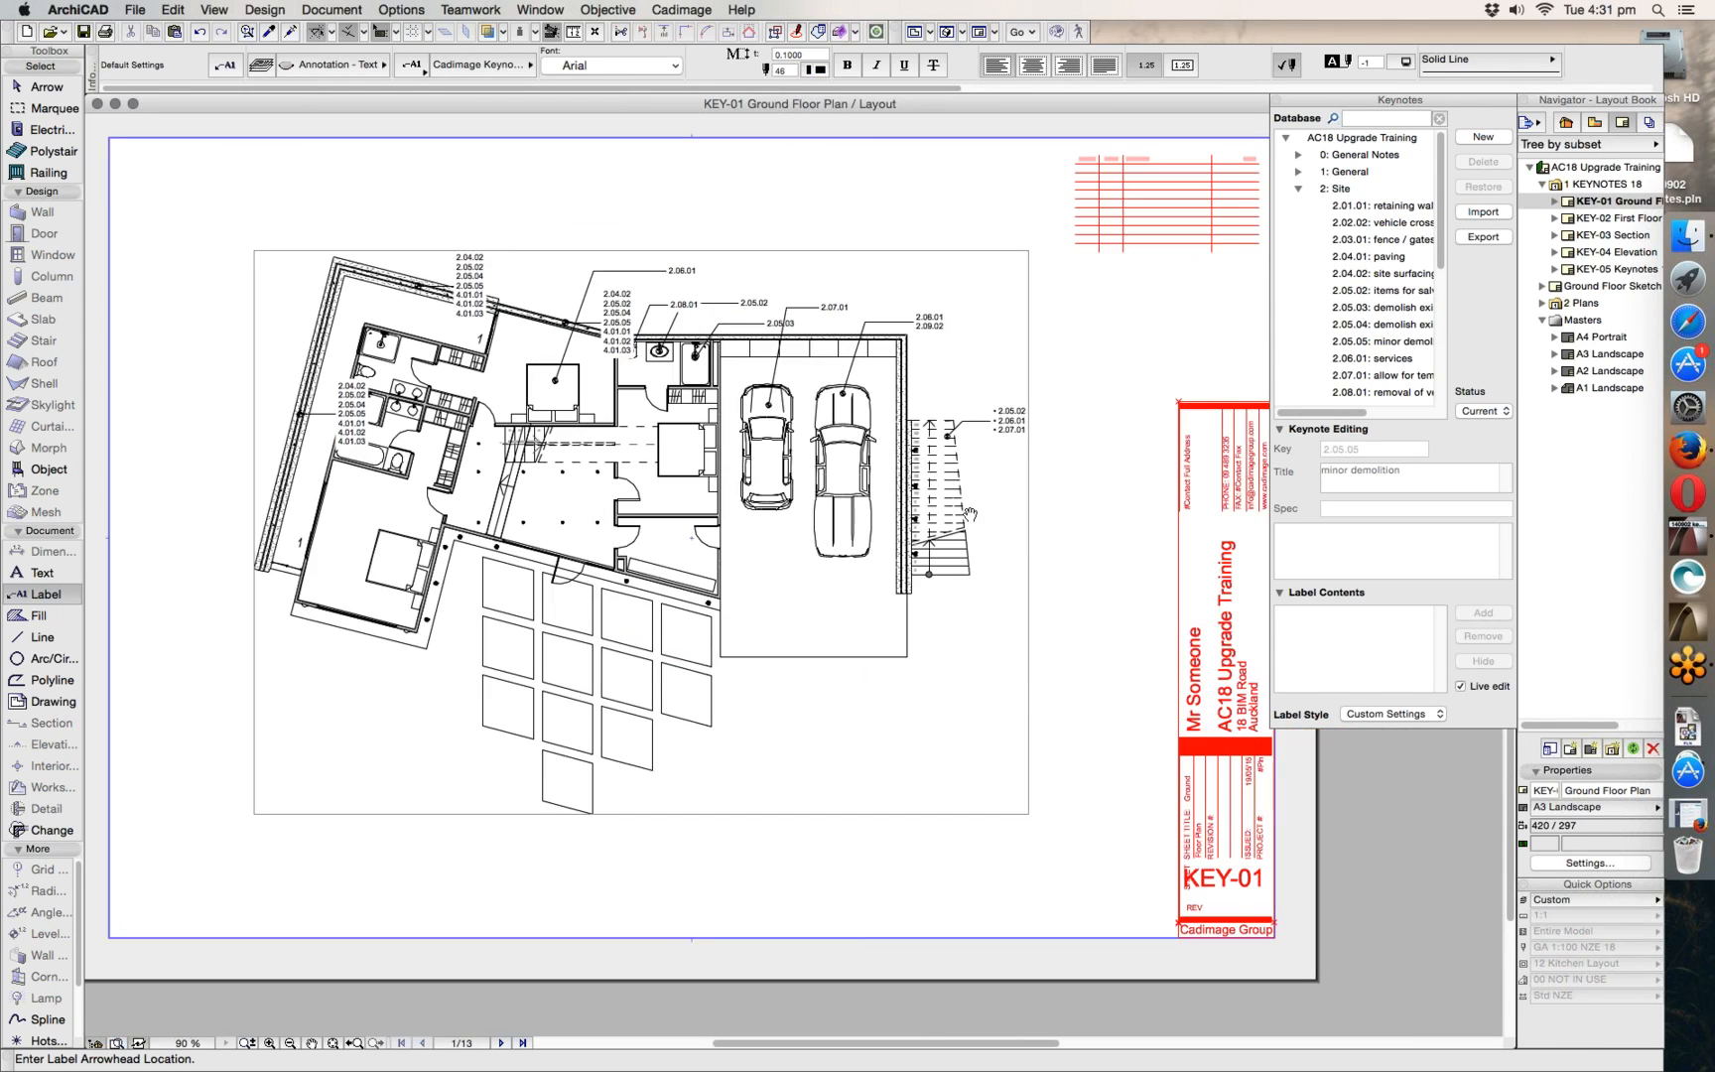
- Create a keynotes schedule for the current layout only, including only keynotes used in the layout
{"action": "left_click", "coordinate": [681, 9]}
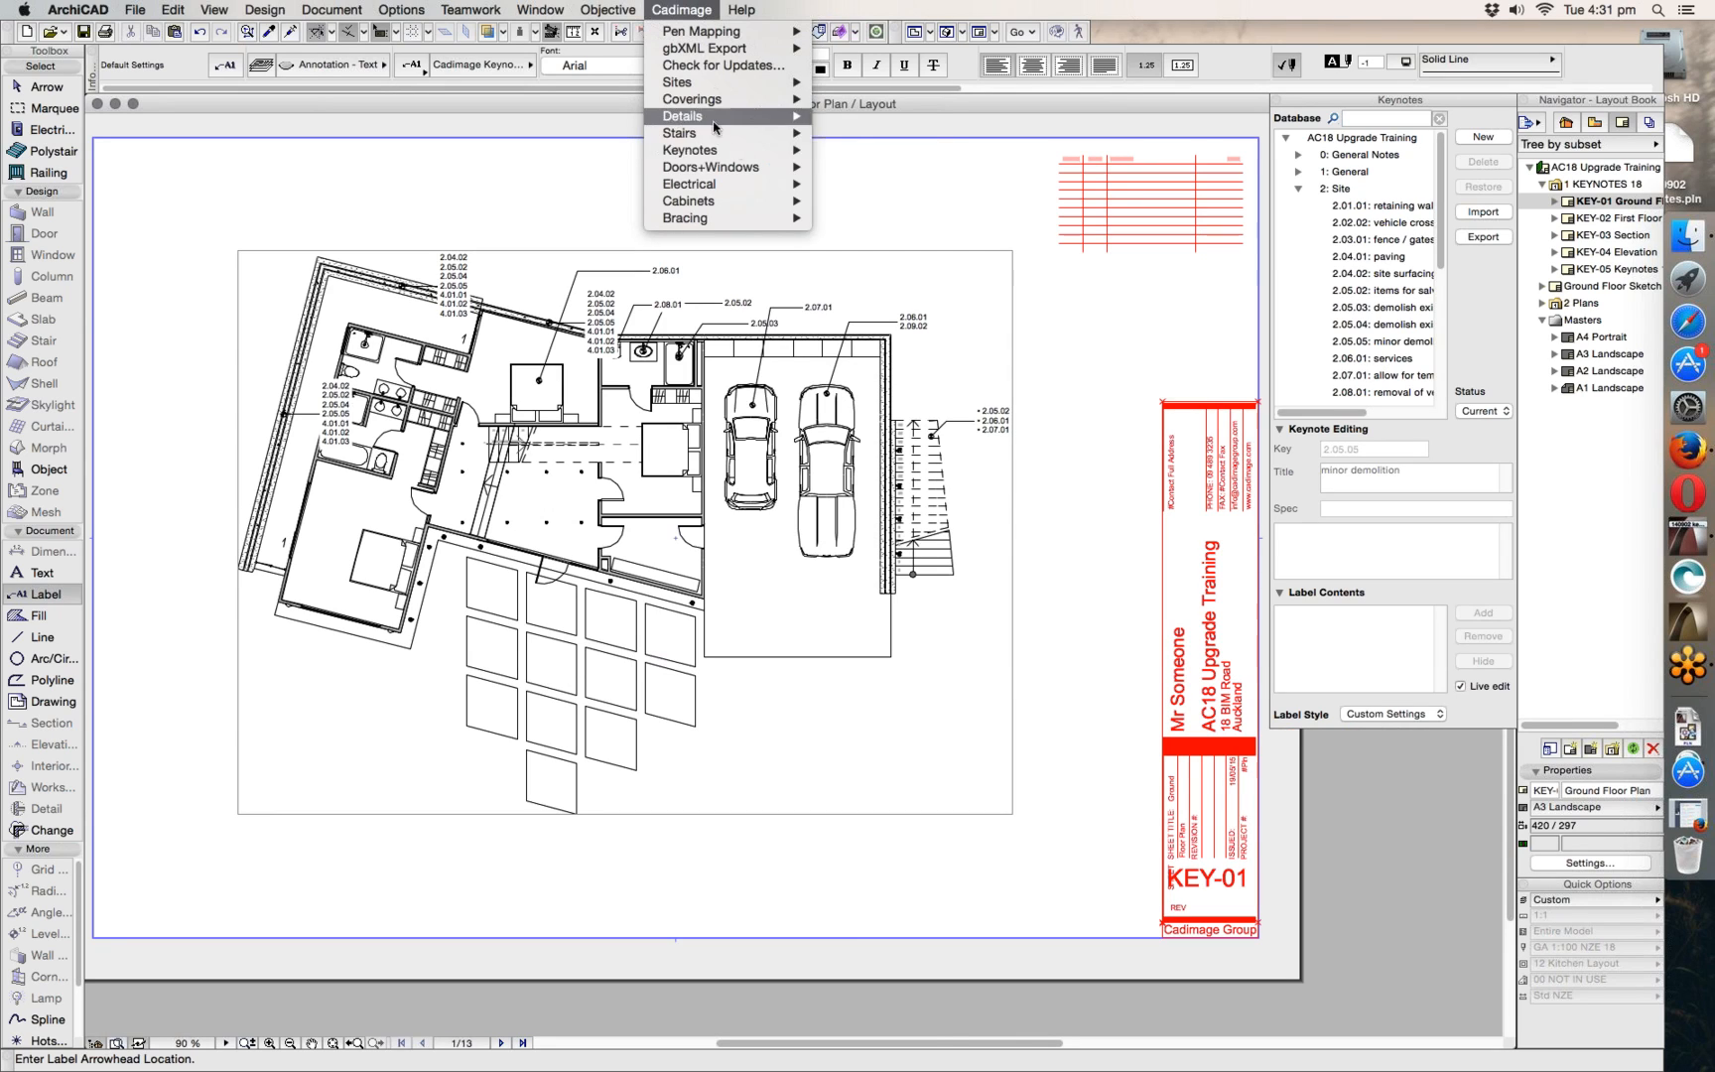
{"action": "mouse_move", "coordinate": [739, 150]}
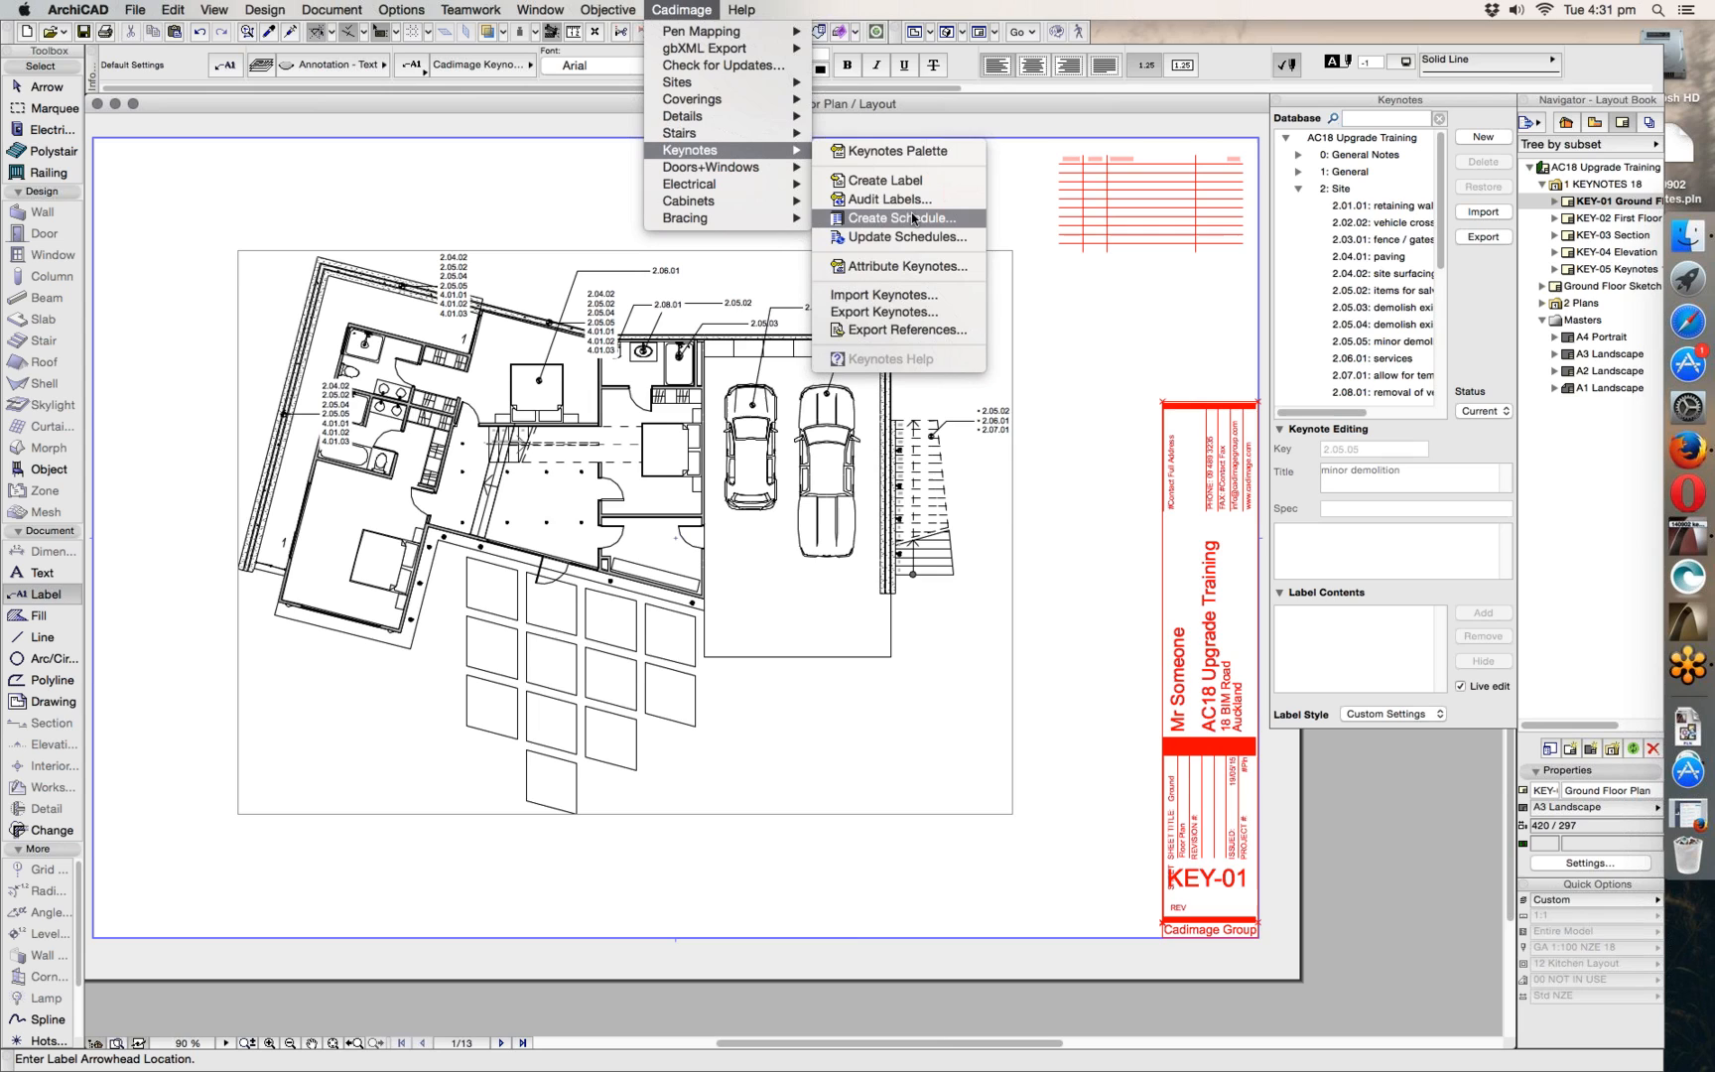
{"action": "left_click", "coordinate": [876, 221]}
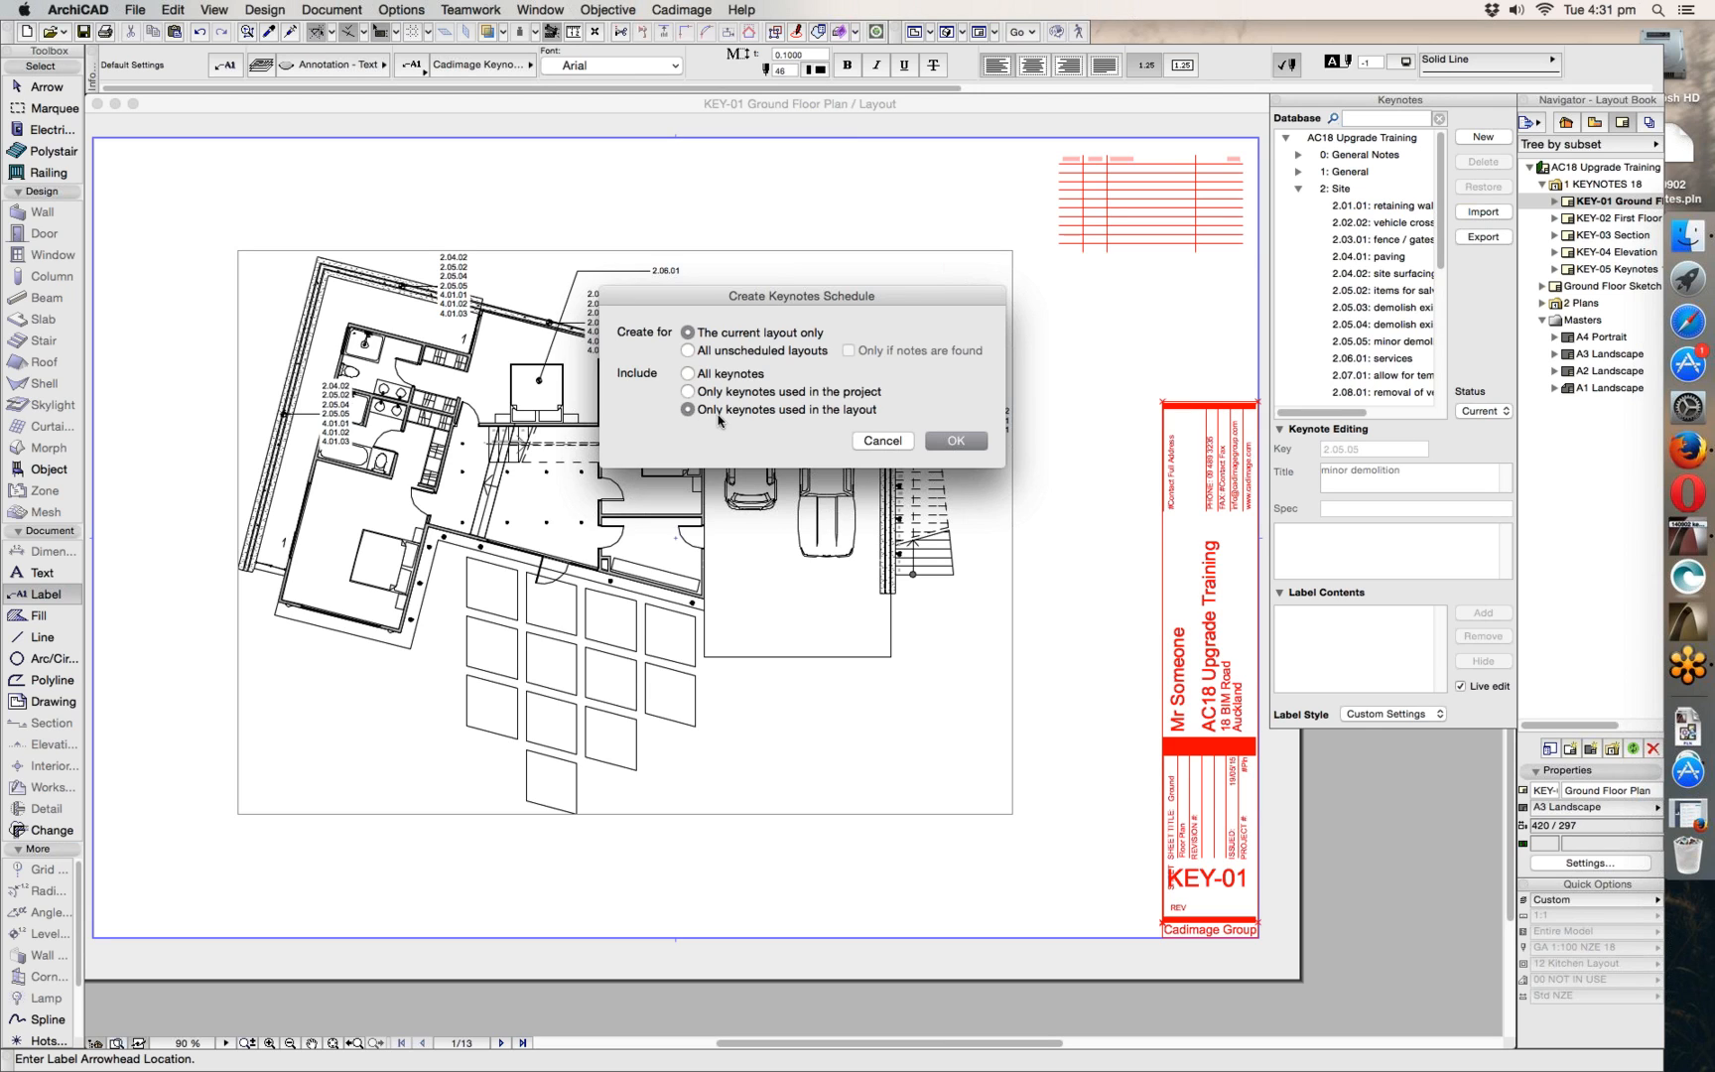
{"action": "left_click", "coordinate": [948, 444]}
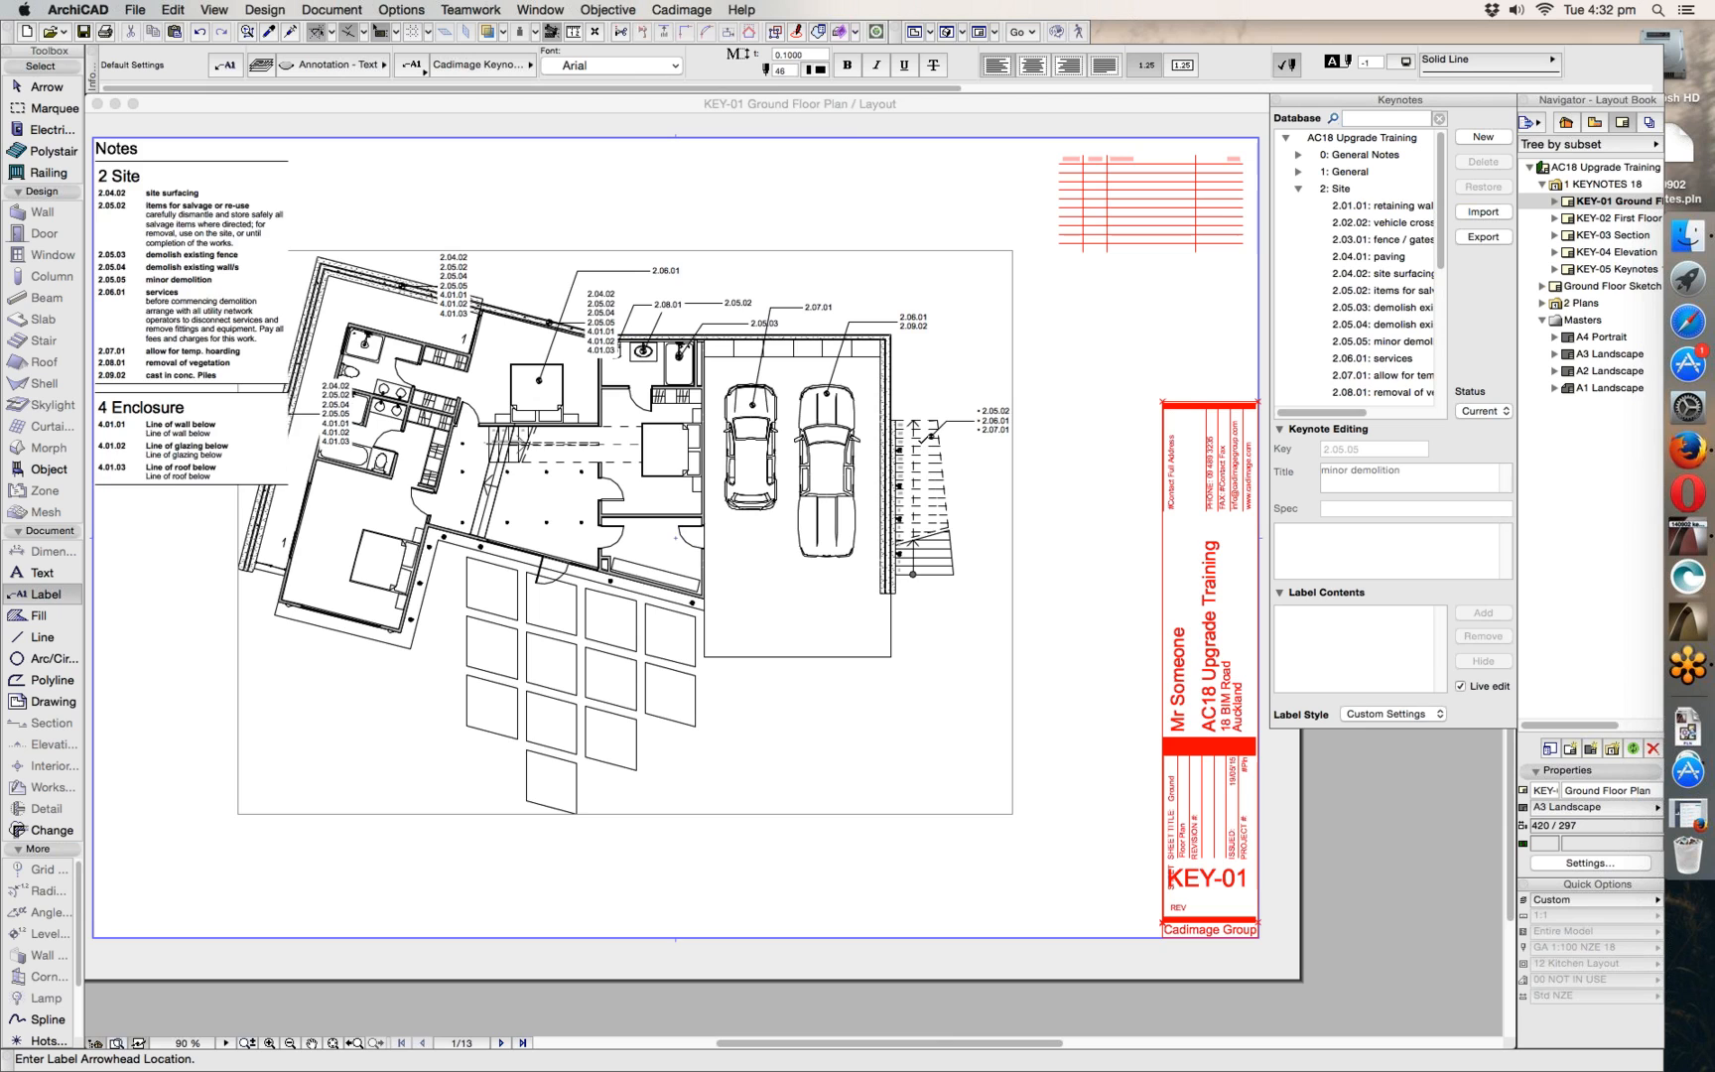
{"action": "scroll", "coordinate": [781, 469], "scroll_direction": "left", "scroll_amount": 2}
{"action": "scroll", "coordinate": [769, 461], "scroll_direction": "left", "scroll_amount": 3}
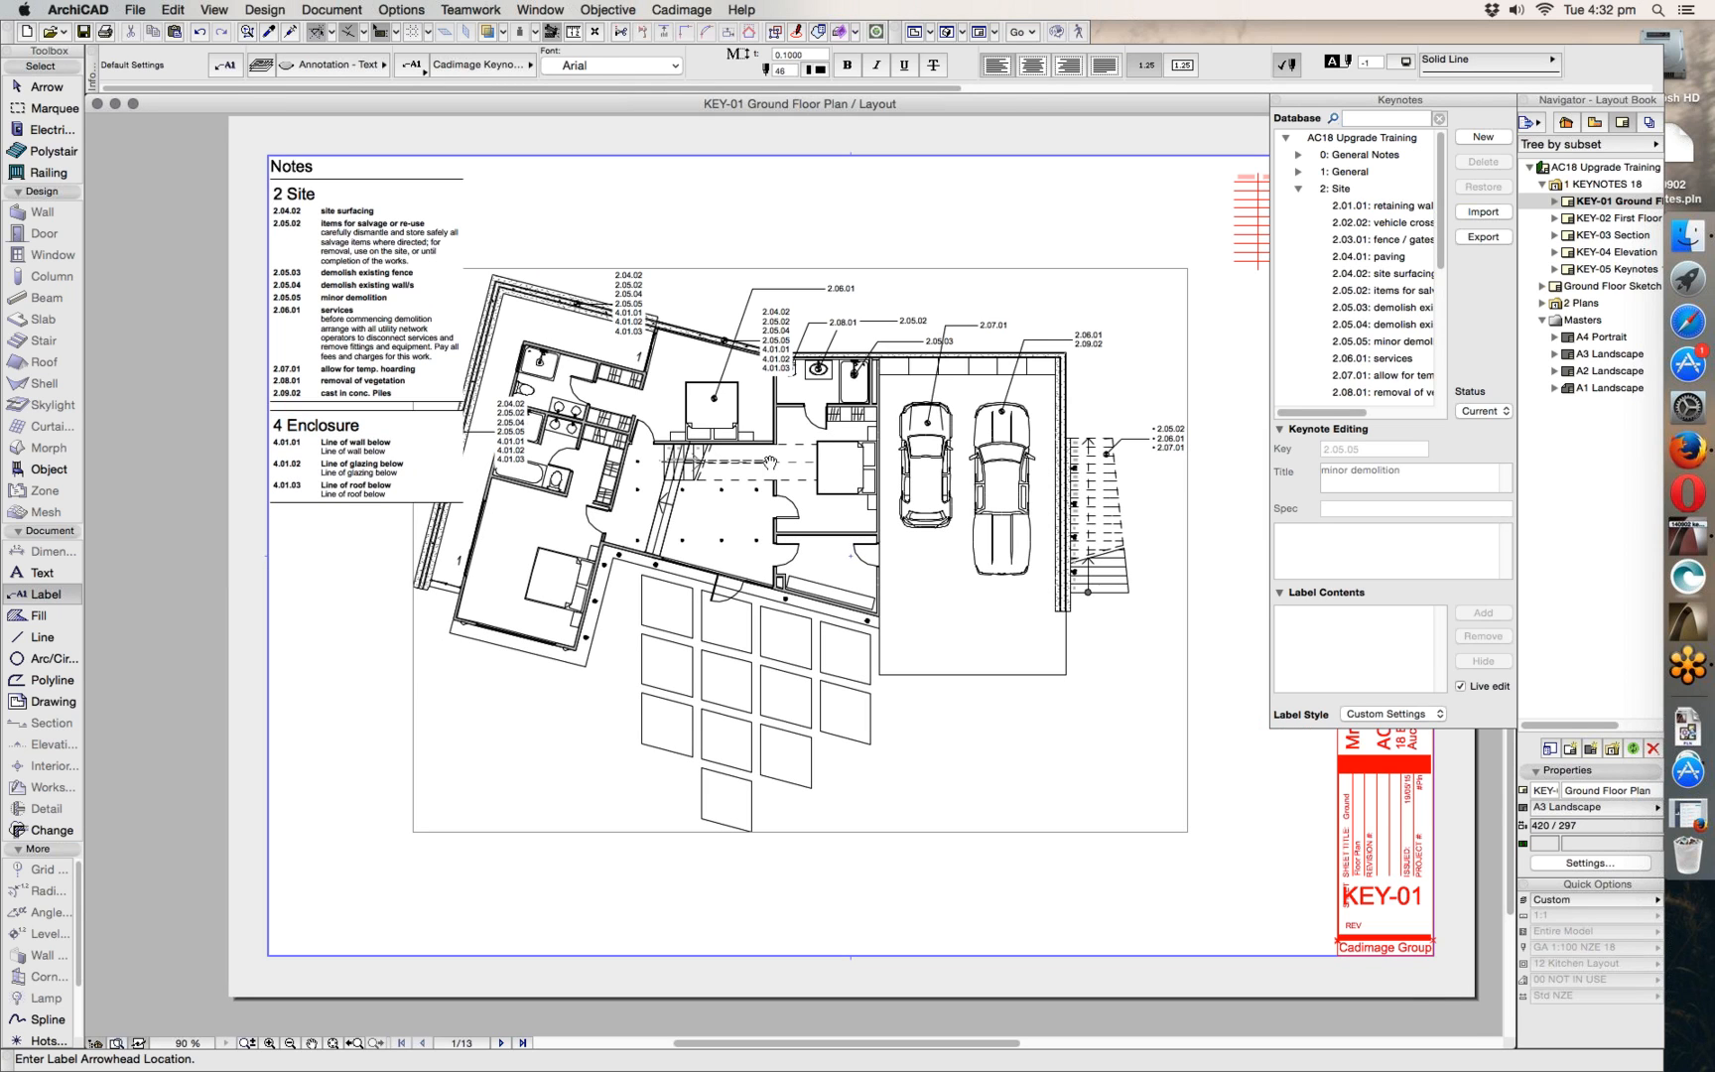
- Select the keynote schedule on the KEY-01 layout and stretch its column to a width of about 48 mm
{"action": "left_click", "coordinate": [57, 88]}
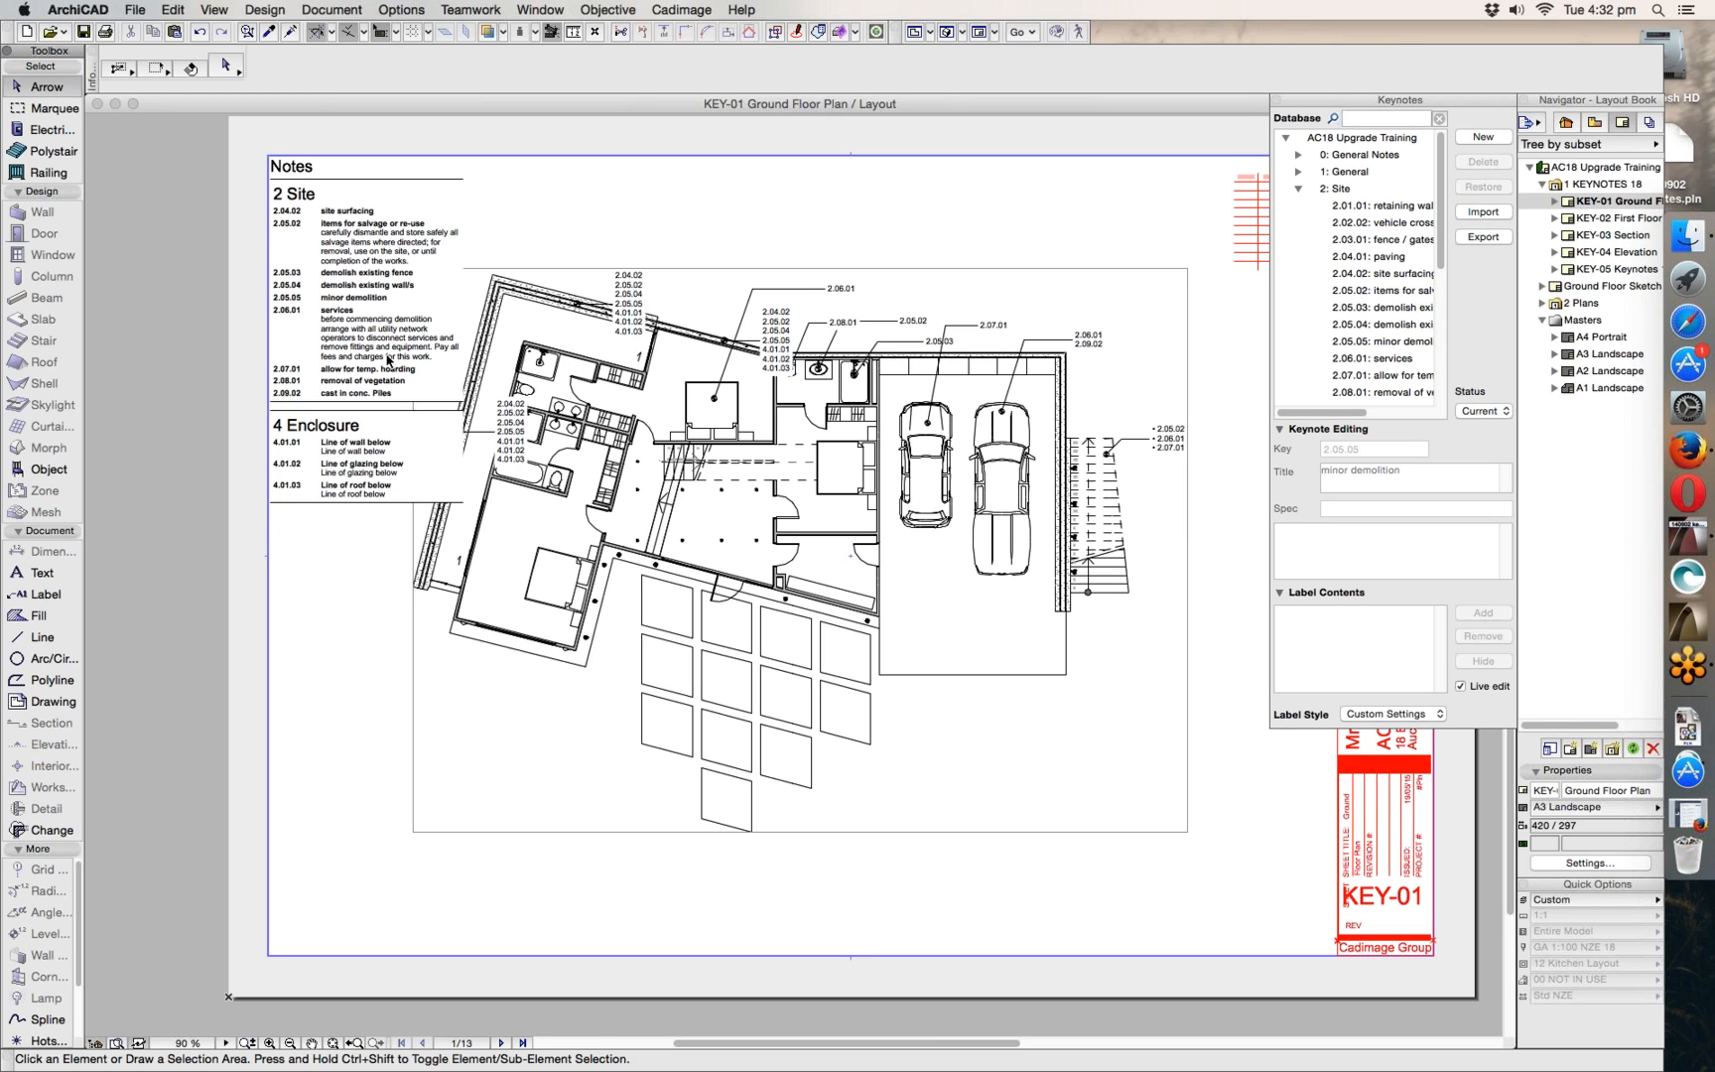
{"action": "left_click", "coordinate": [271, 164]}
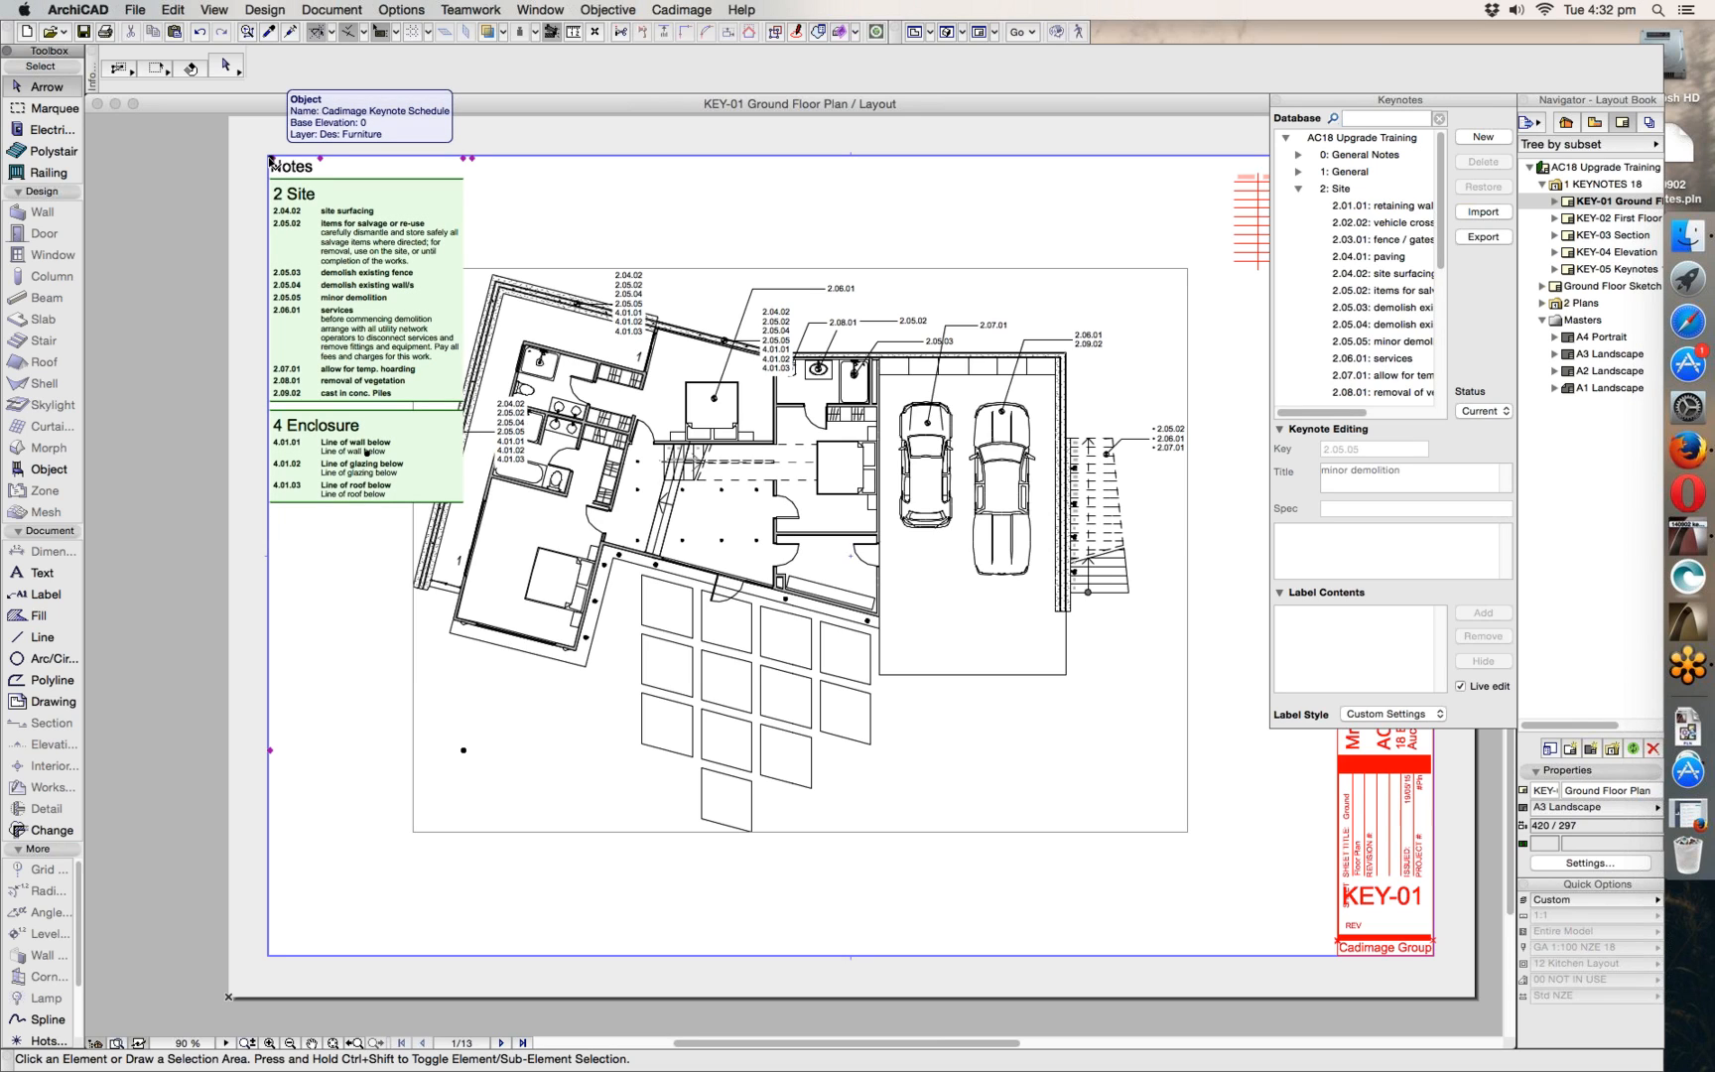
{"action": "left_click", "coordinate": [463, 755]}
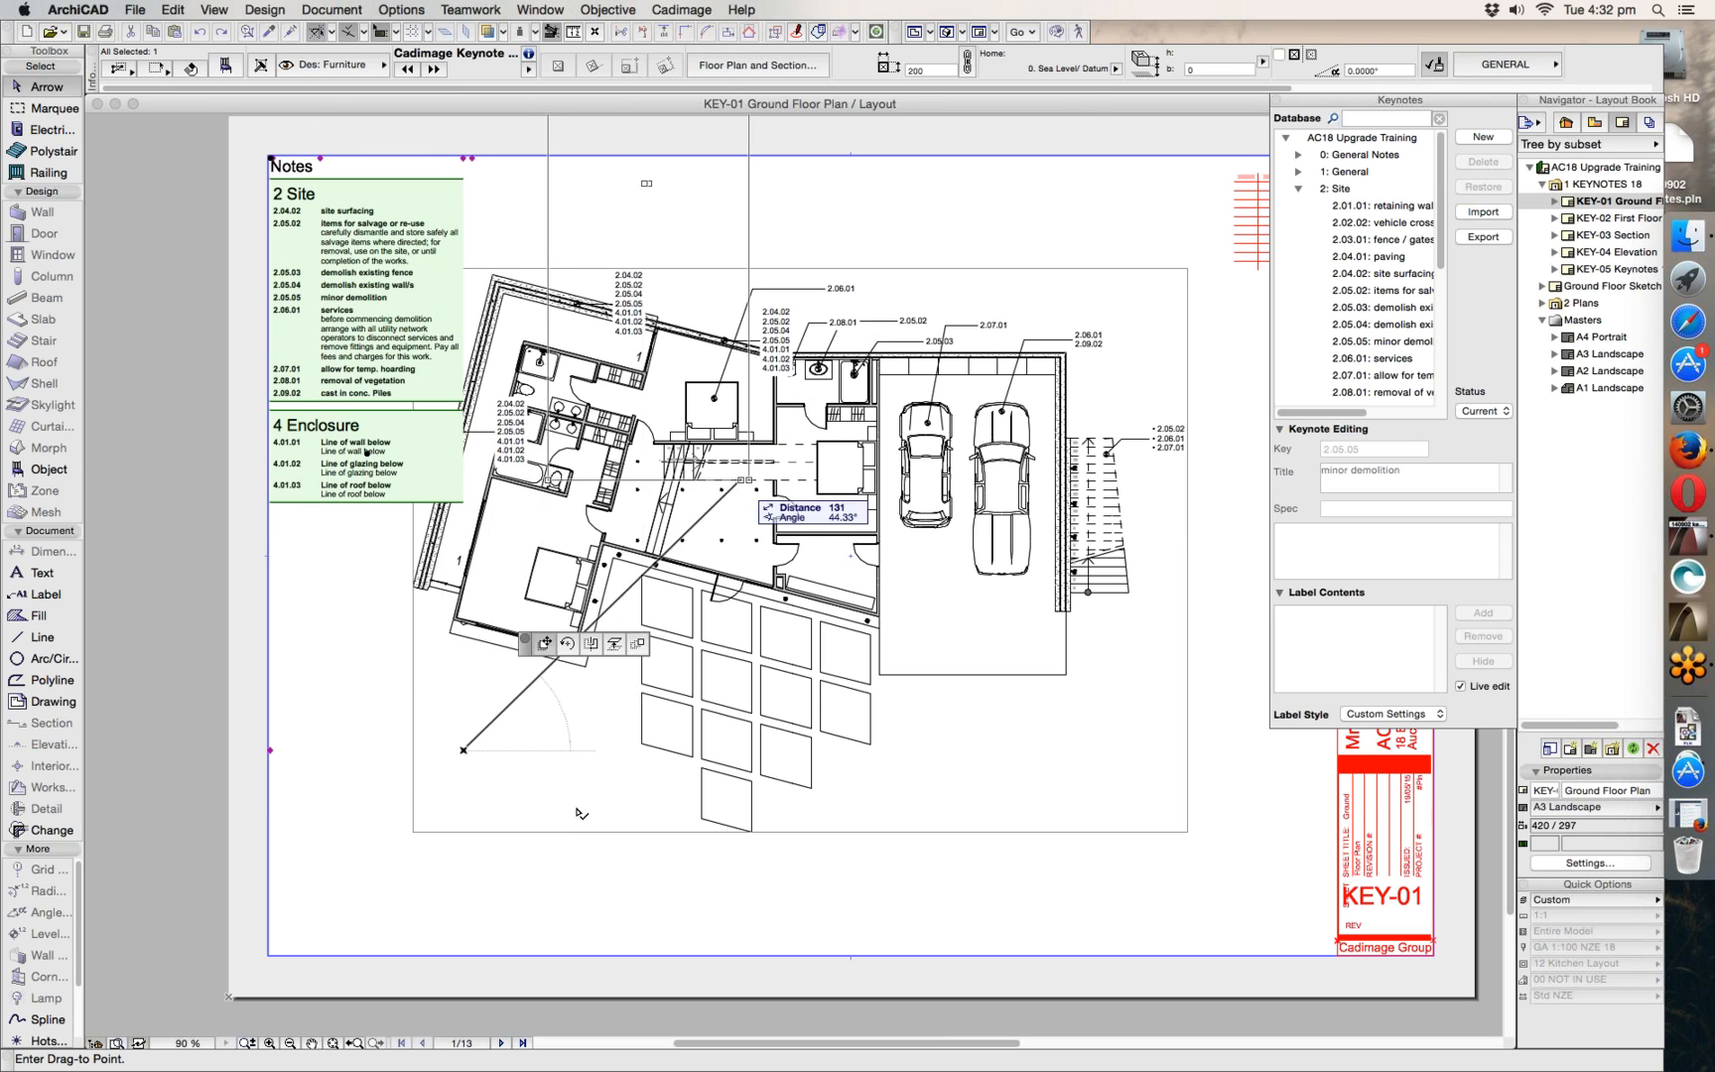
{"action": "key", "text": "Escape"}
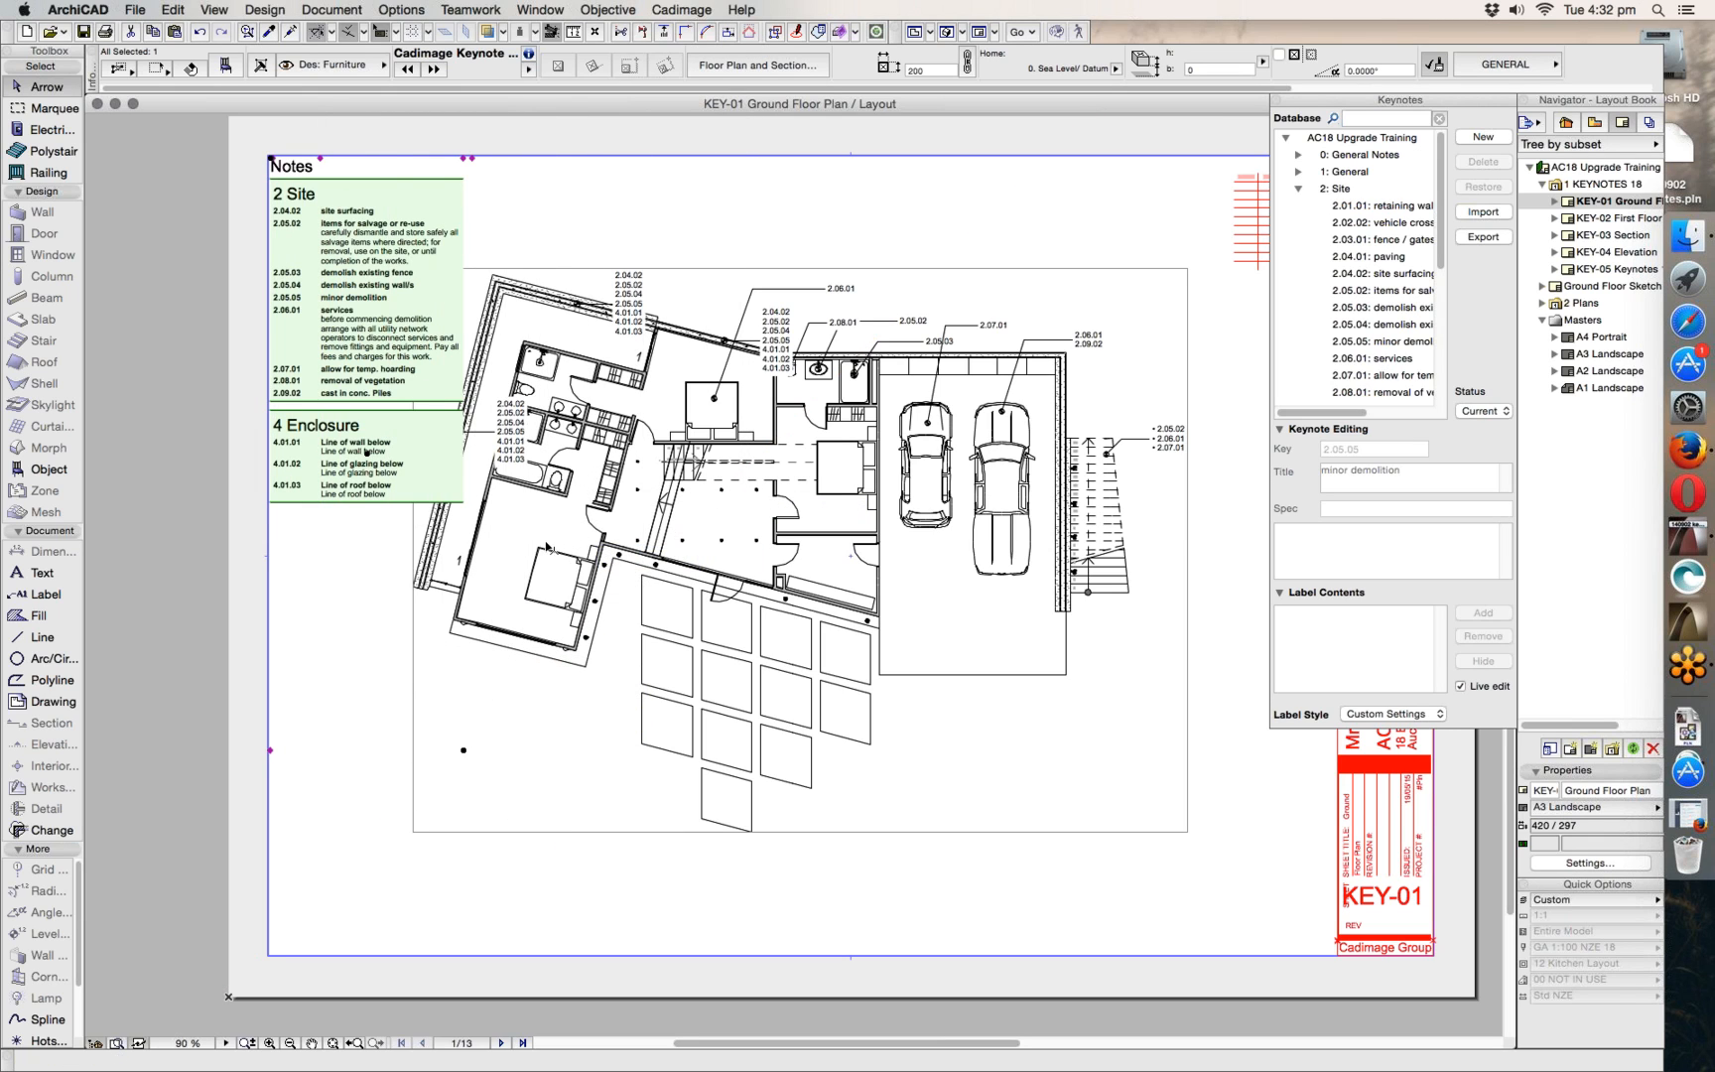
{"action": "left_click", "coordinate": [469, 157]}
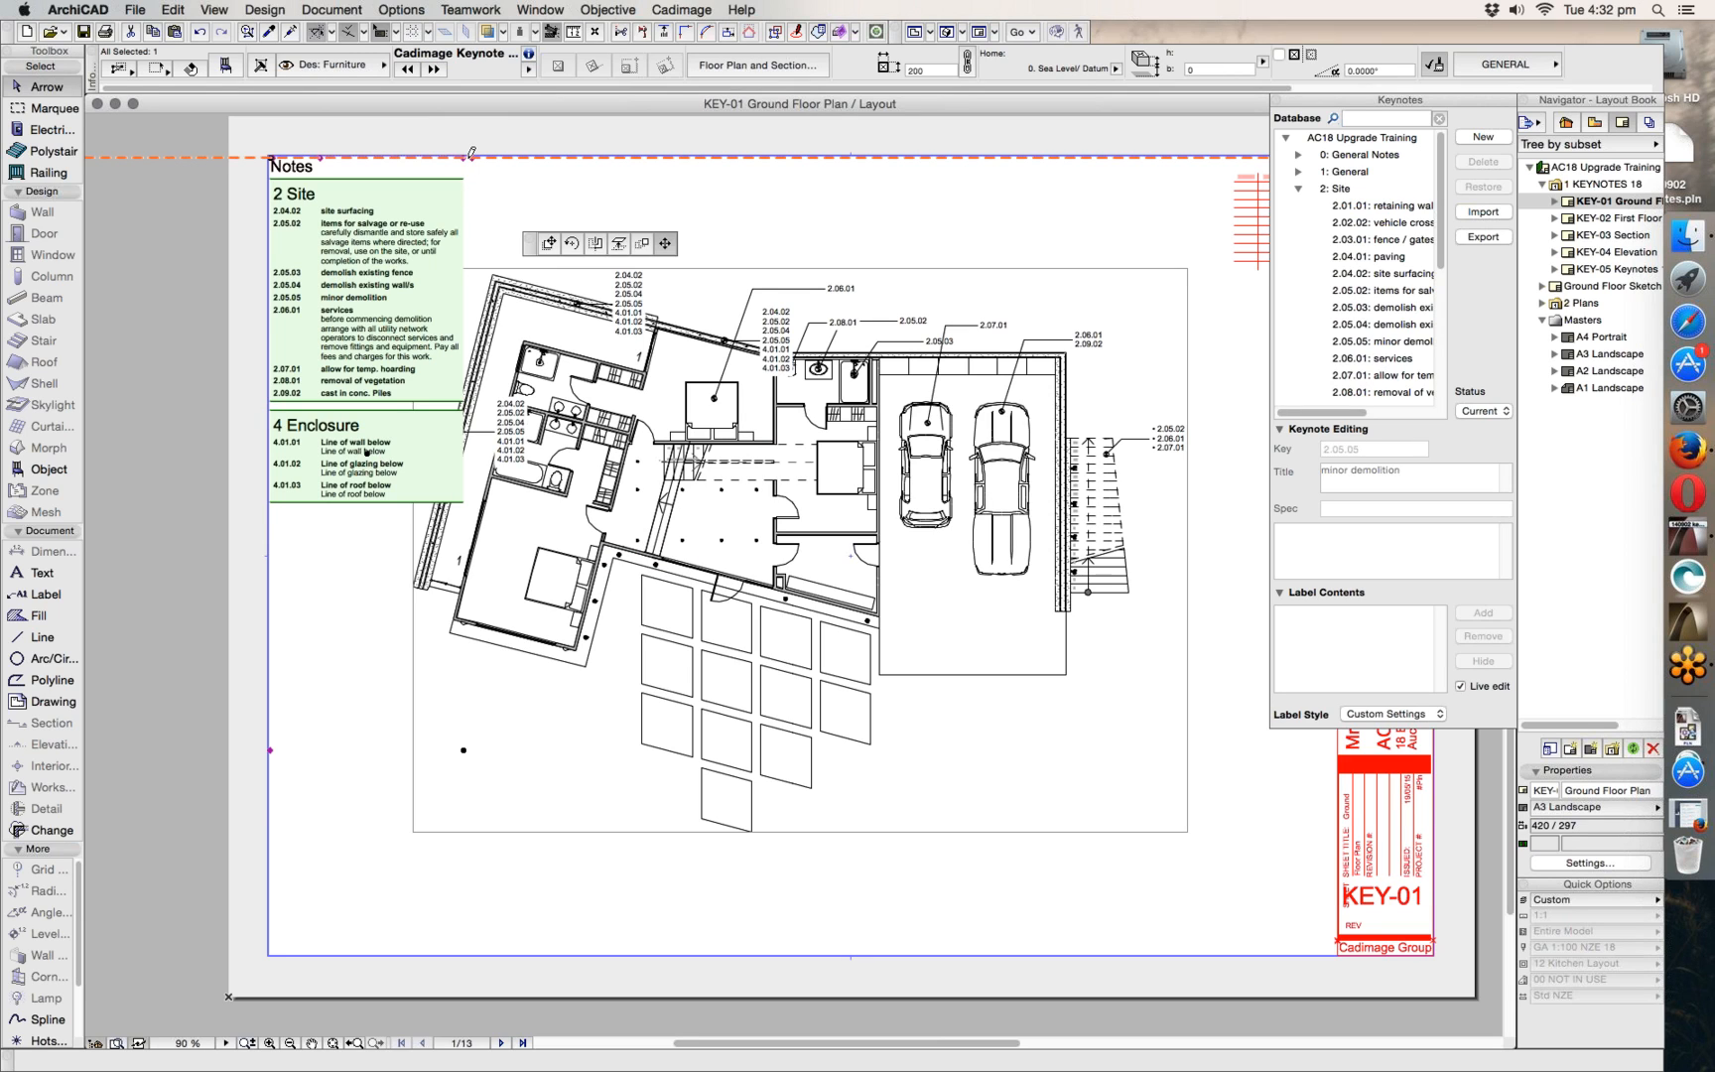
{"action": "key", "text": "Escape"}
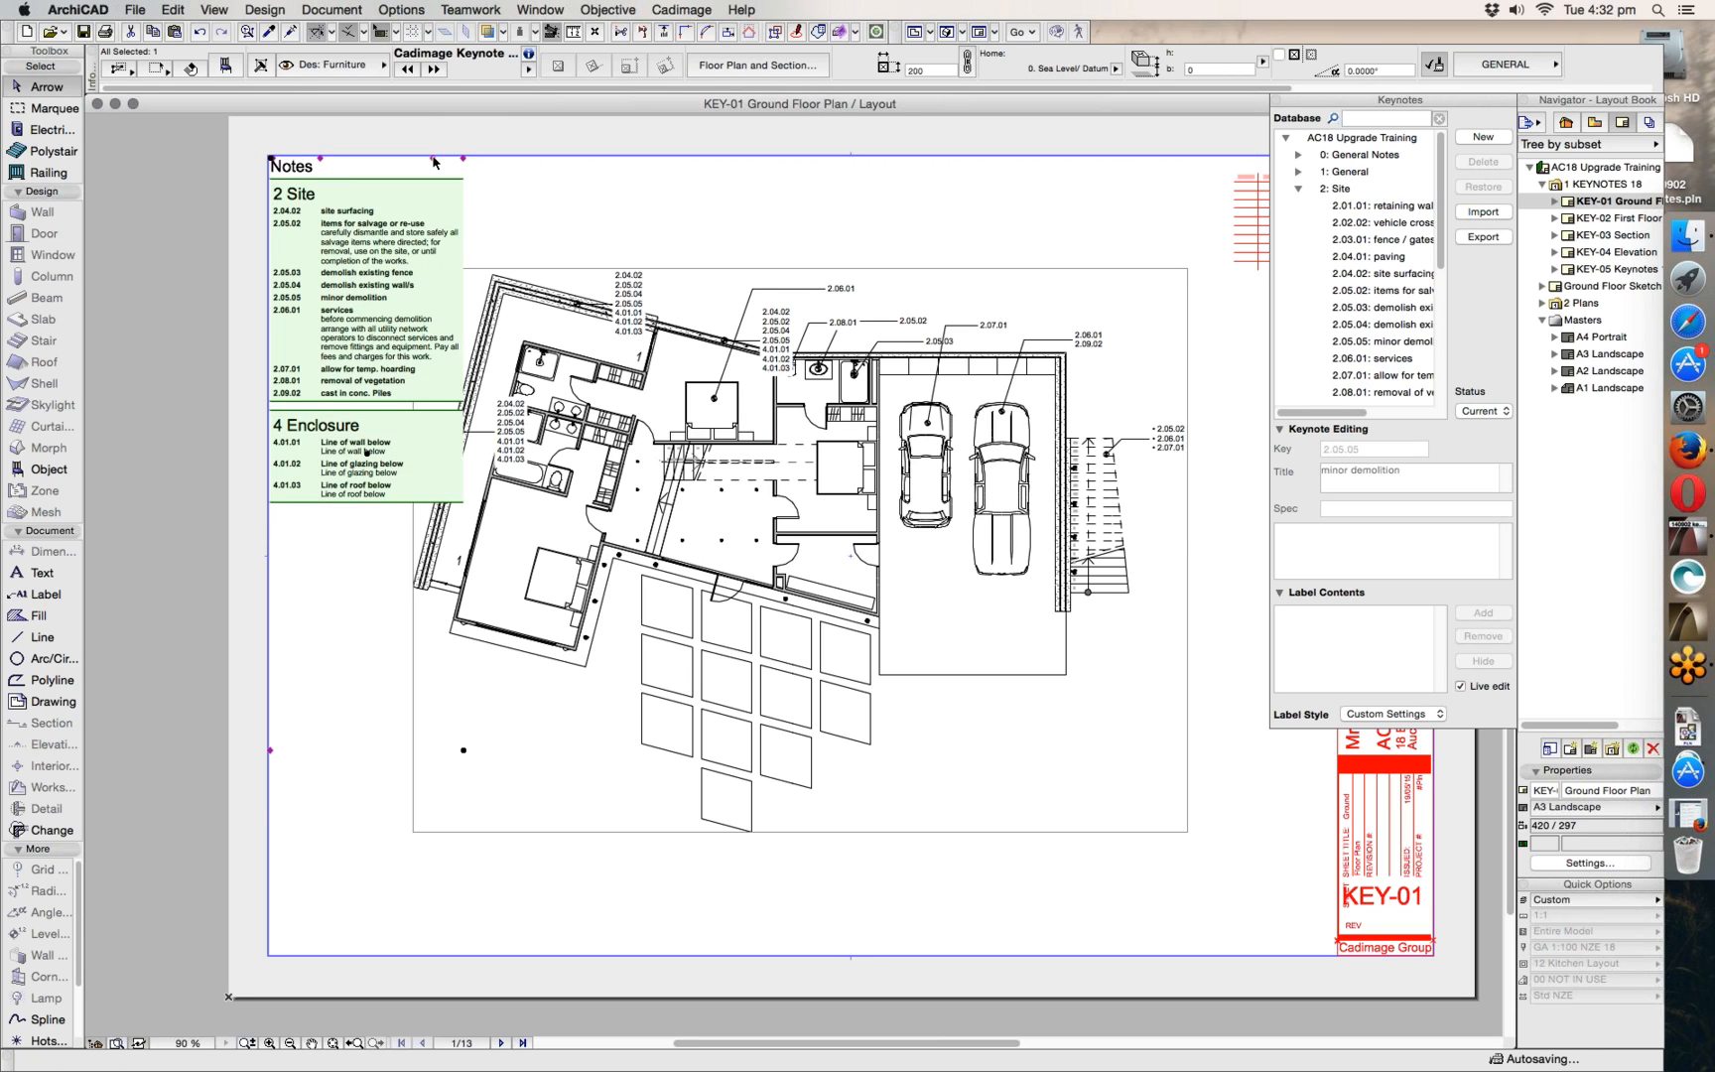
{"action": "left_click", "coordinate": [432, 158]}
{"action": "left_click", "coordinate": [385, 154]}
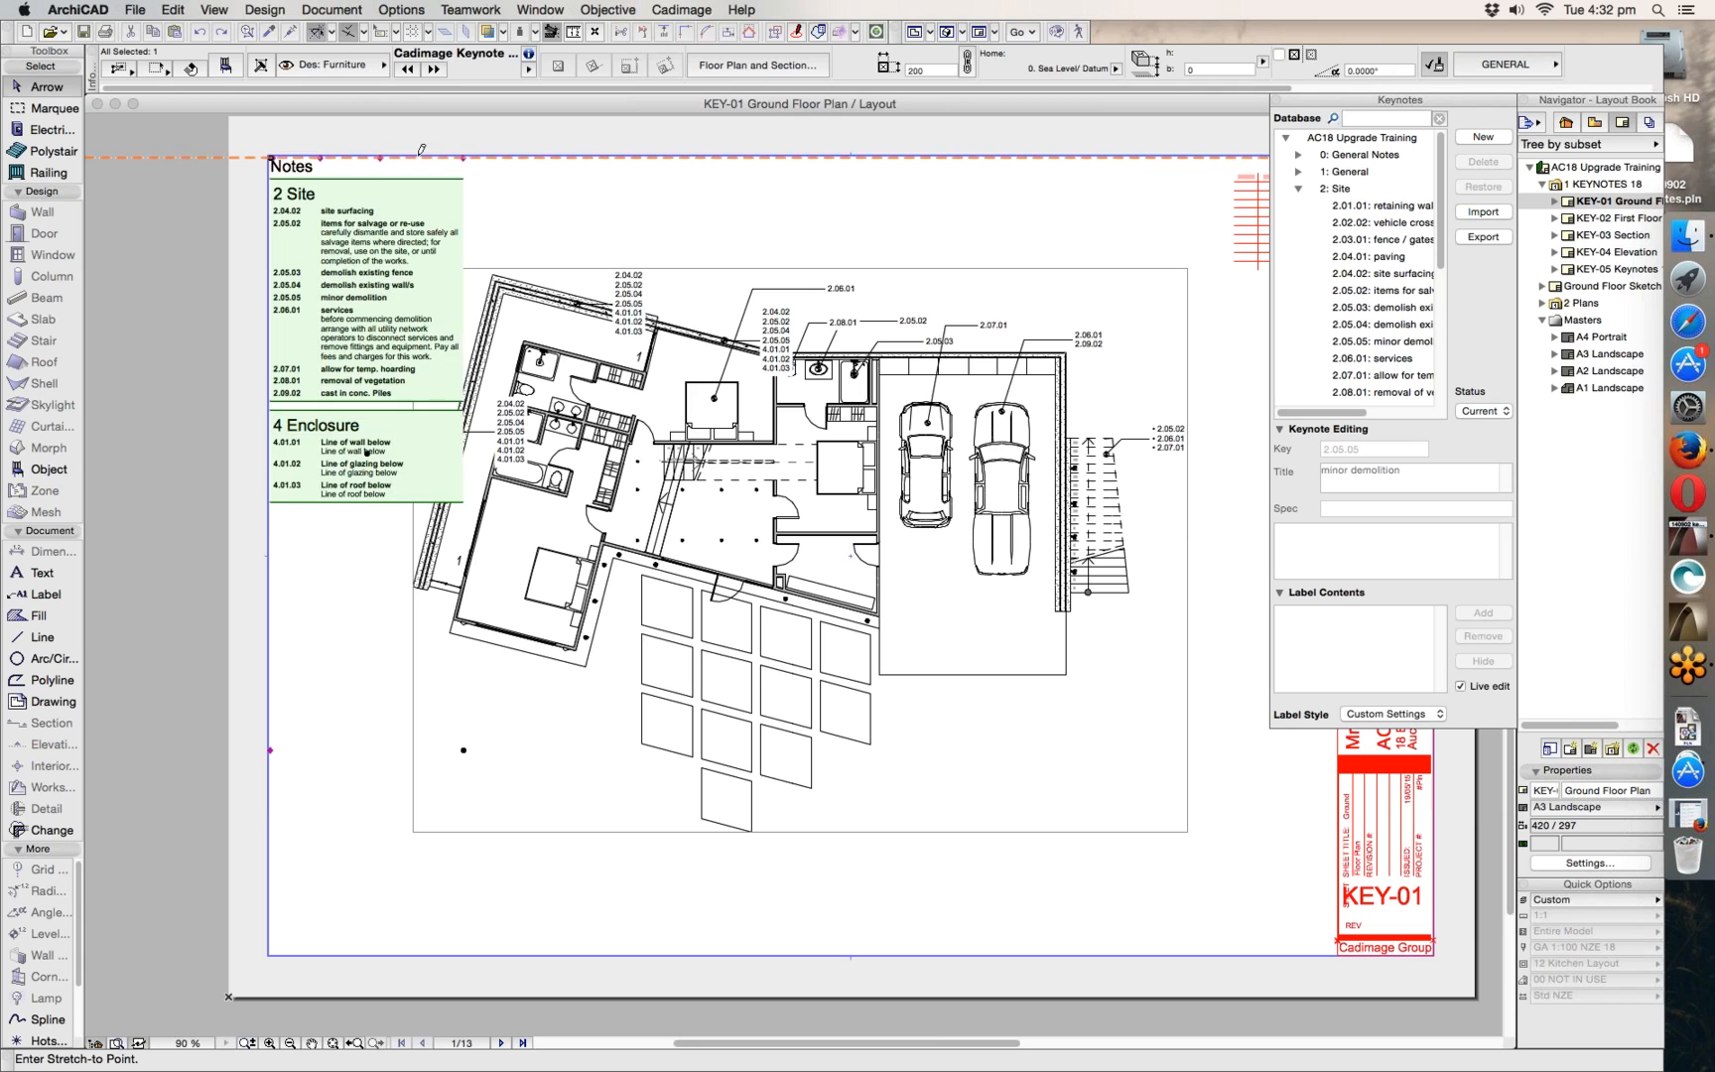
{"action": "left_click", "coordinate": [464, 159]}
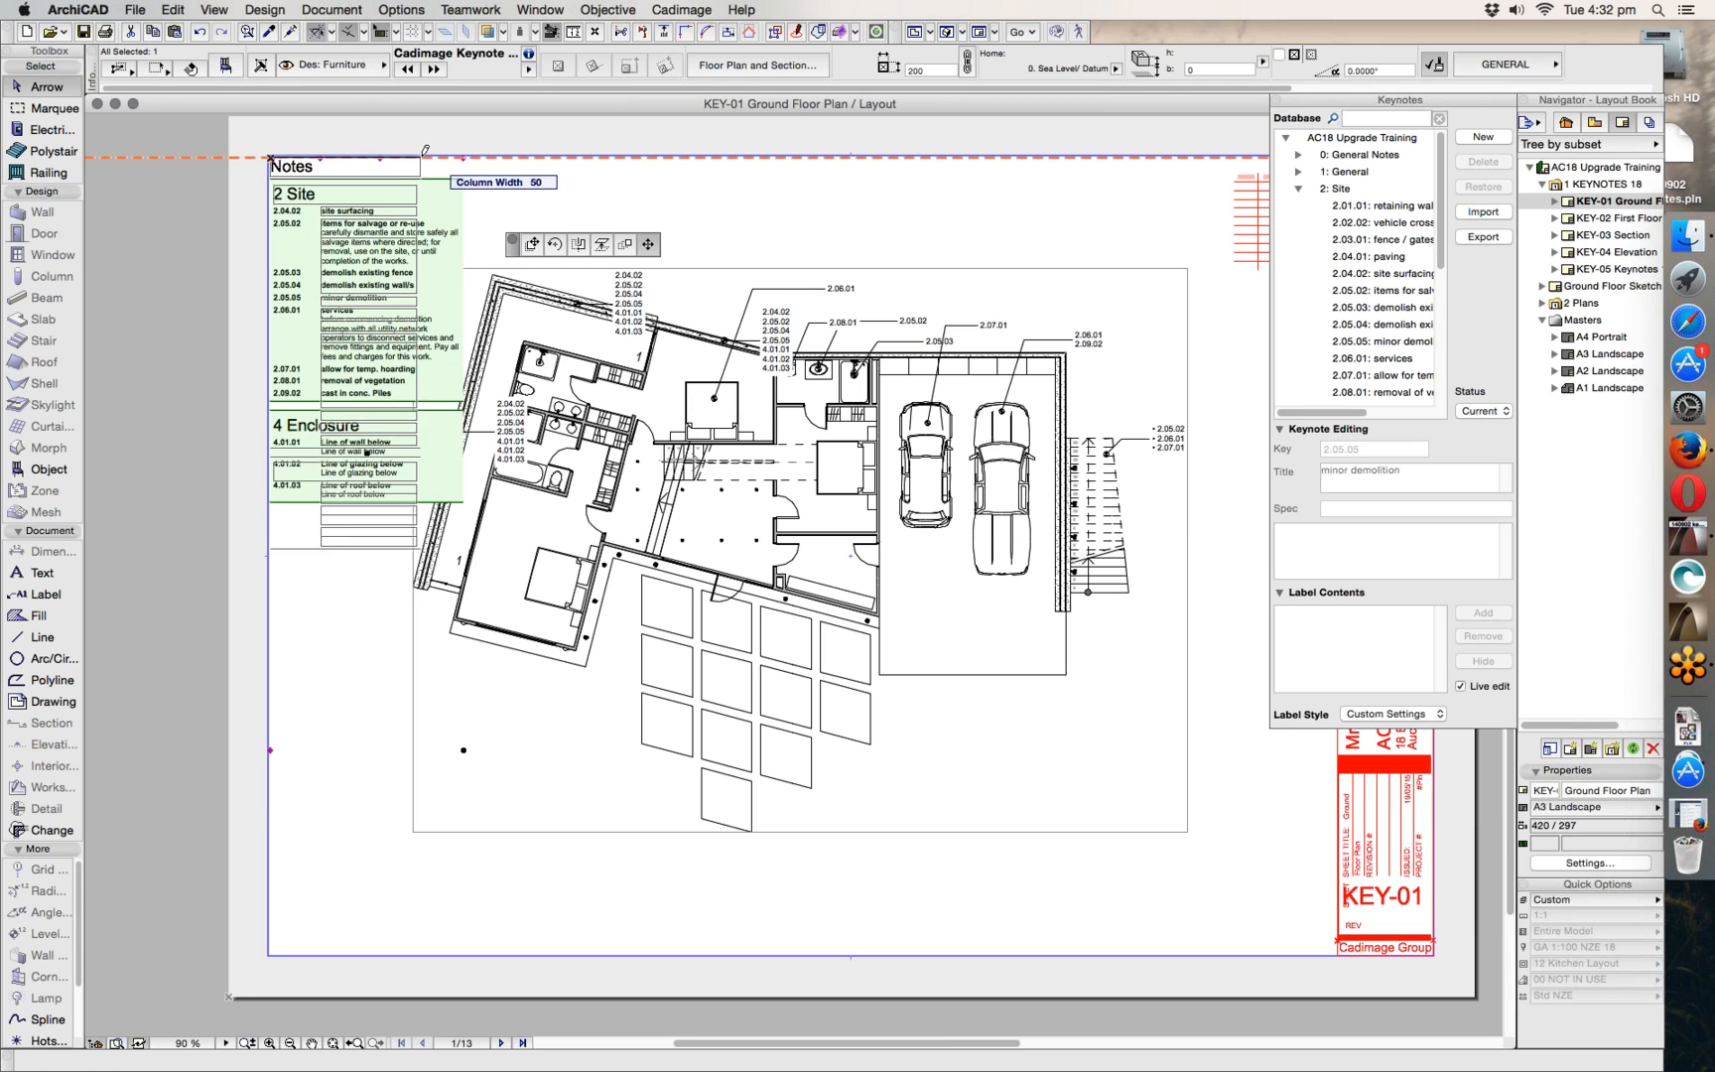
{"action": "left_click", "coordinate": [575, 196]}
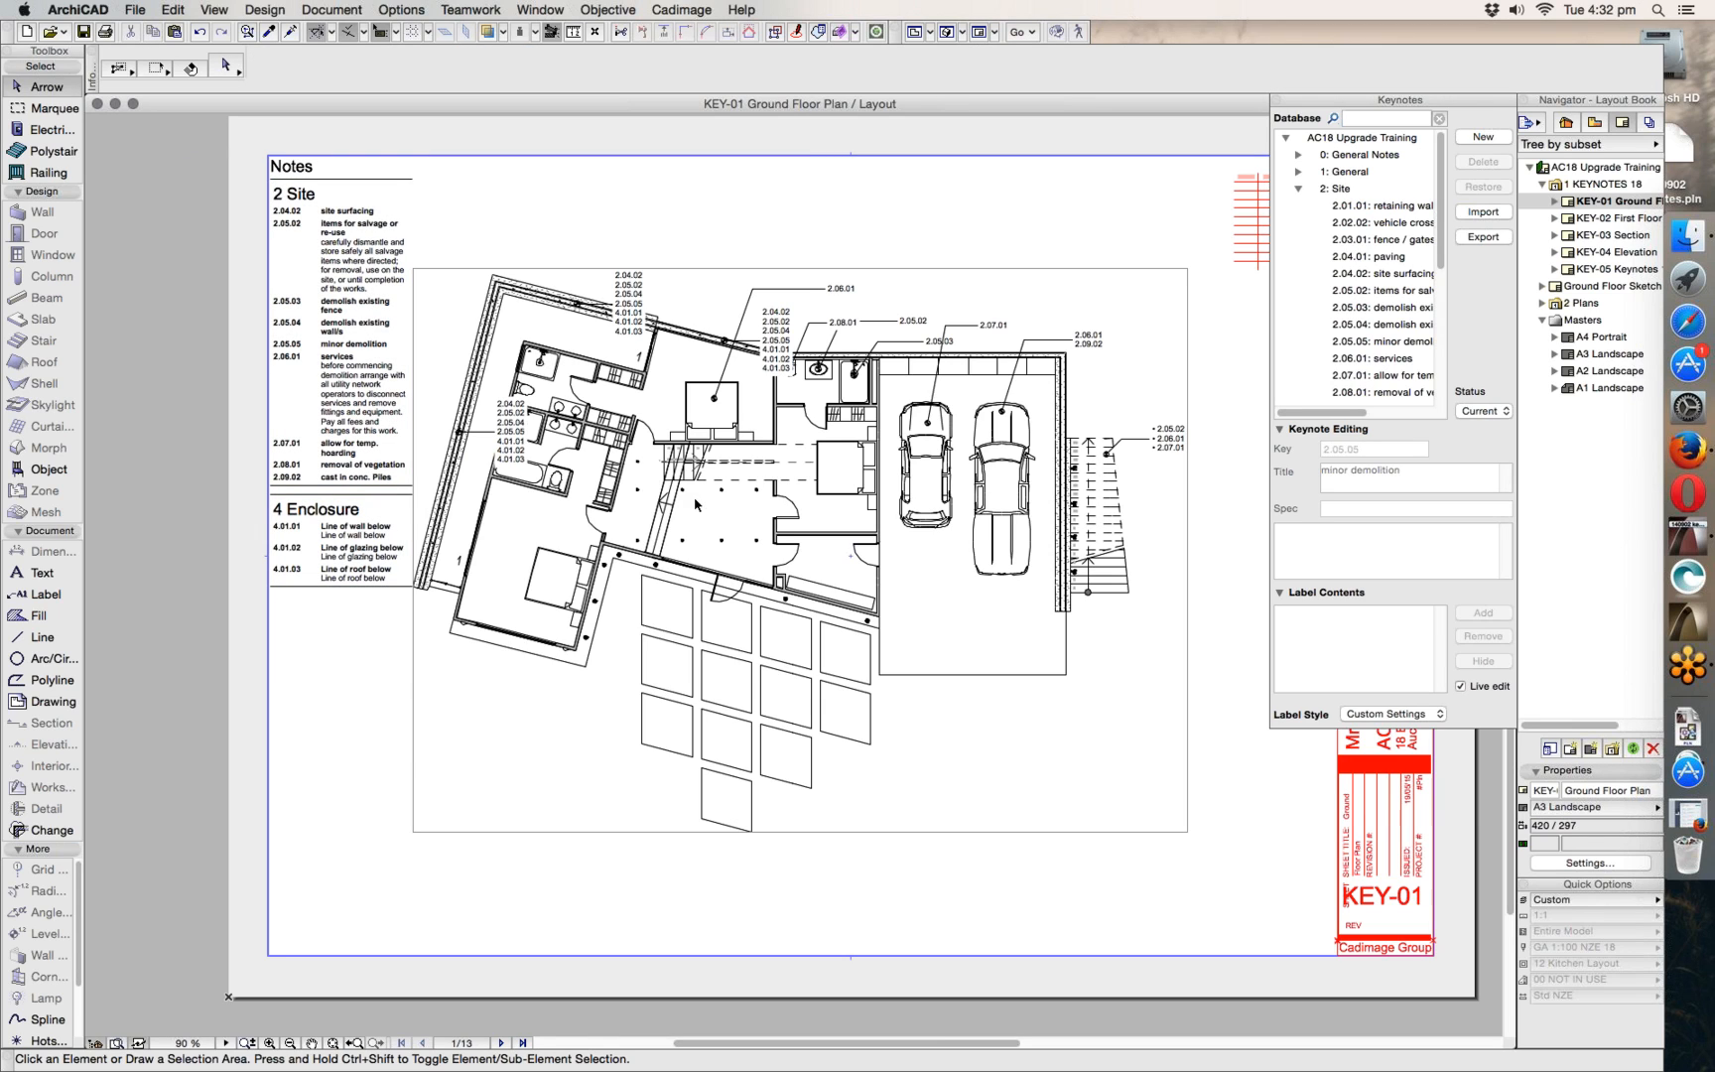
- Open the keynote schedule's object settings and review its displayed content and the text format options for each text part
{"action": "left_click", "coordinate": [514, 253]}
{"action": "left_click", "coordinate": [273, 163]}
{"action": "left_click", "coordinate": [227, 66]}
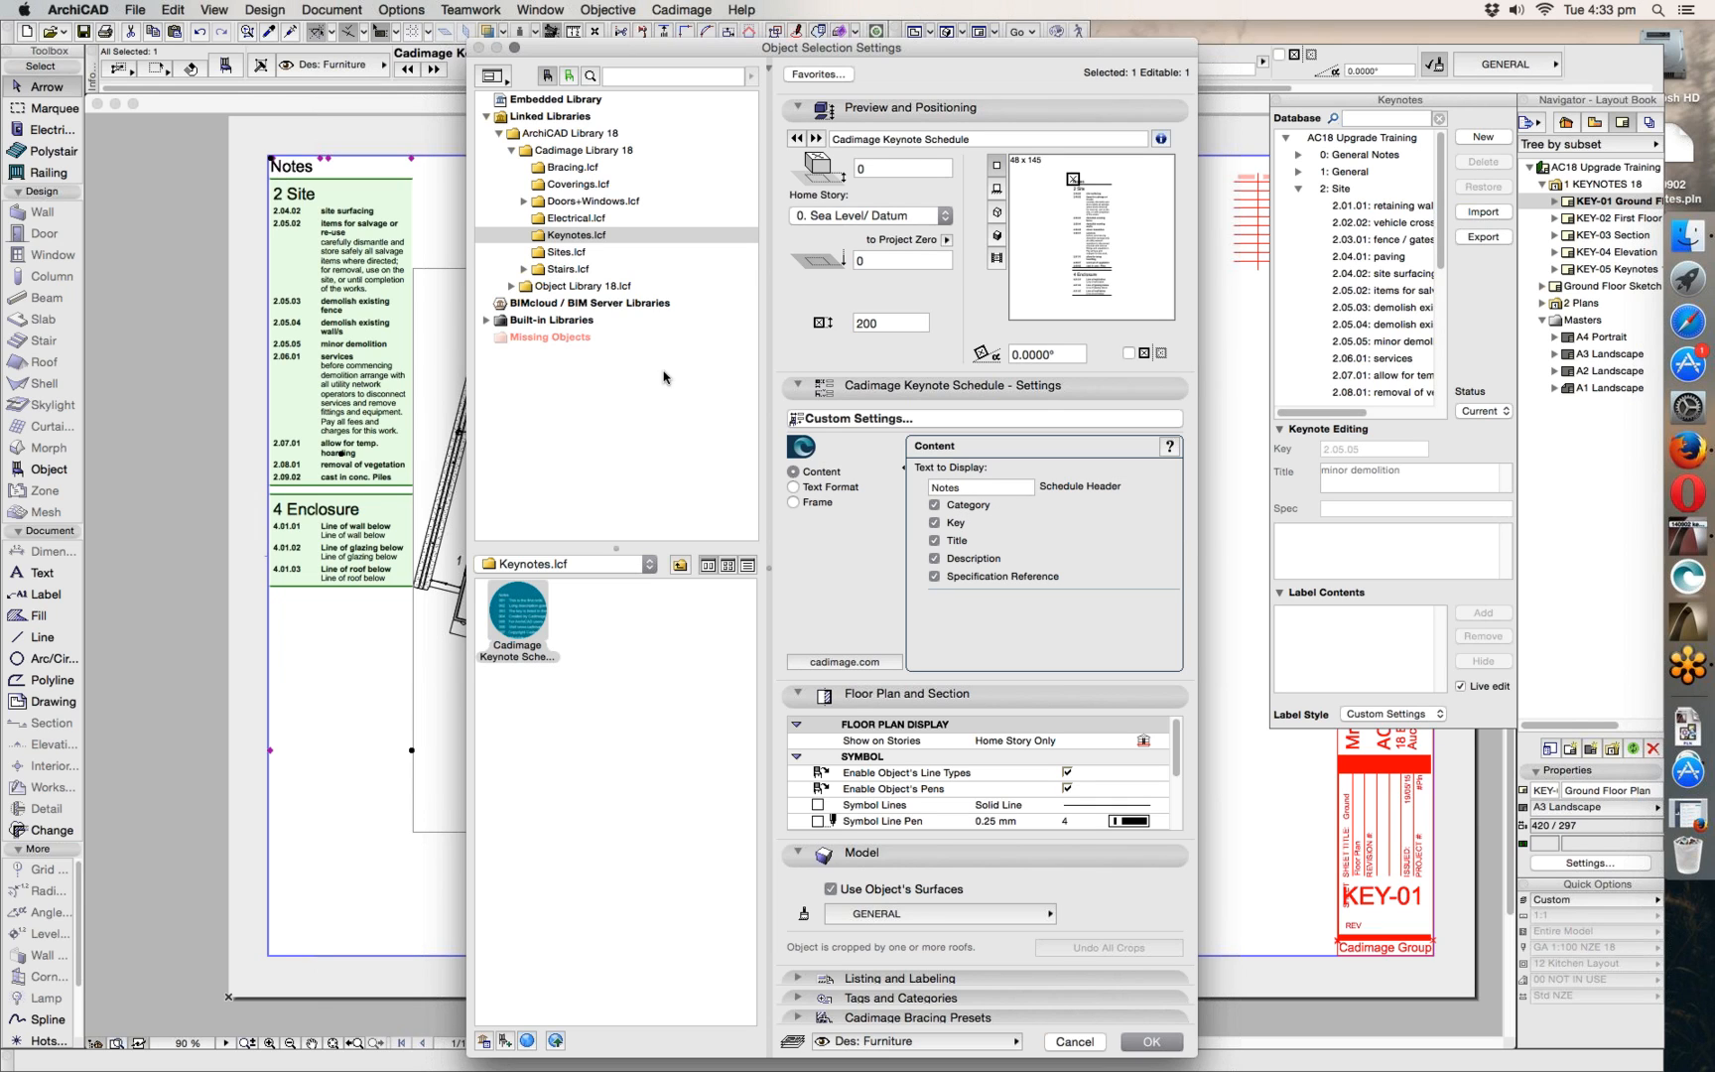
{"action": "left_click", "coordinate": [793, 487]}
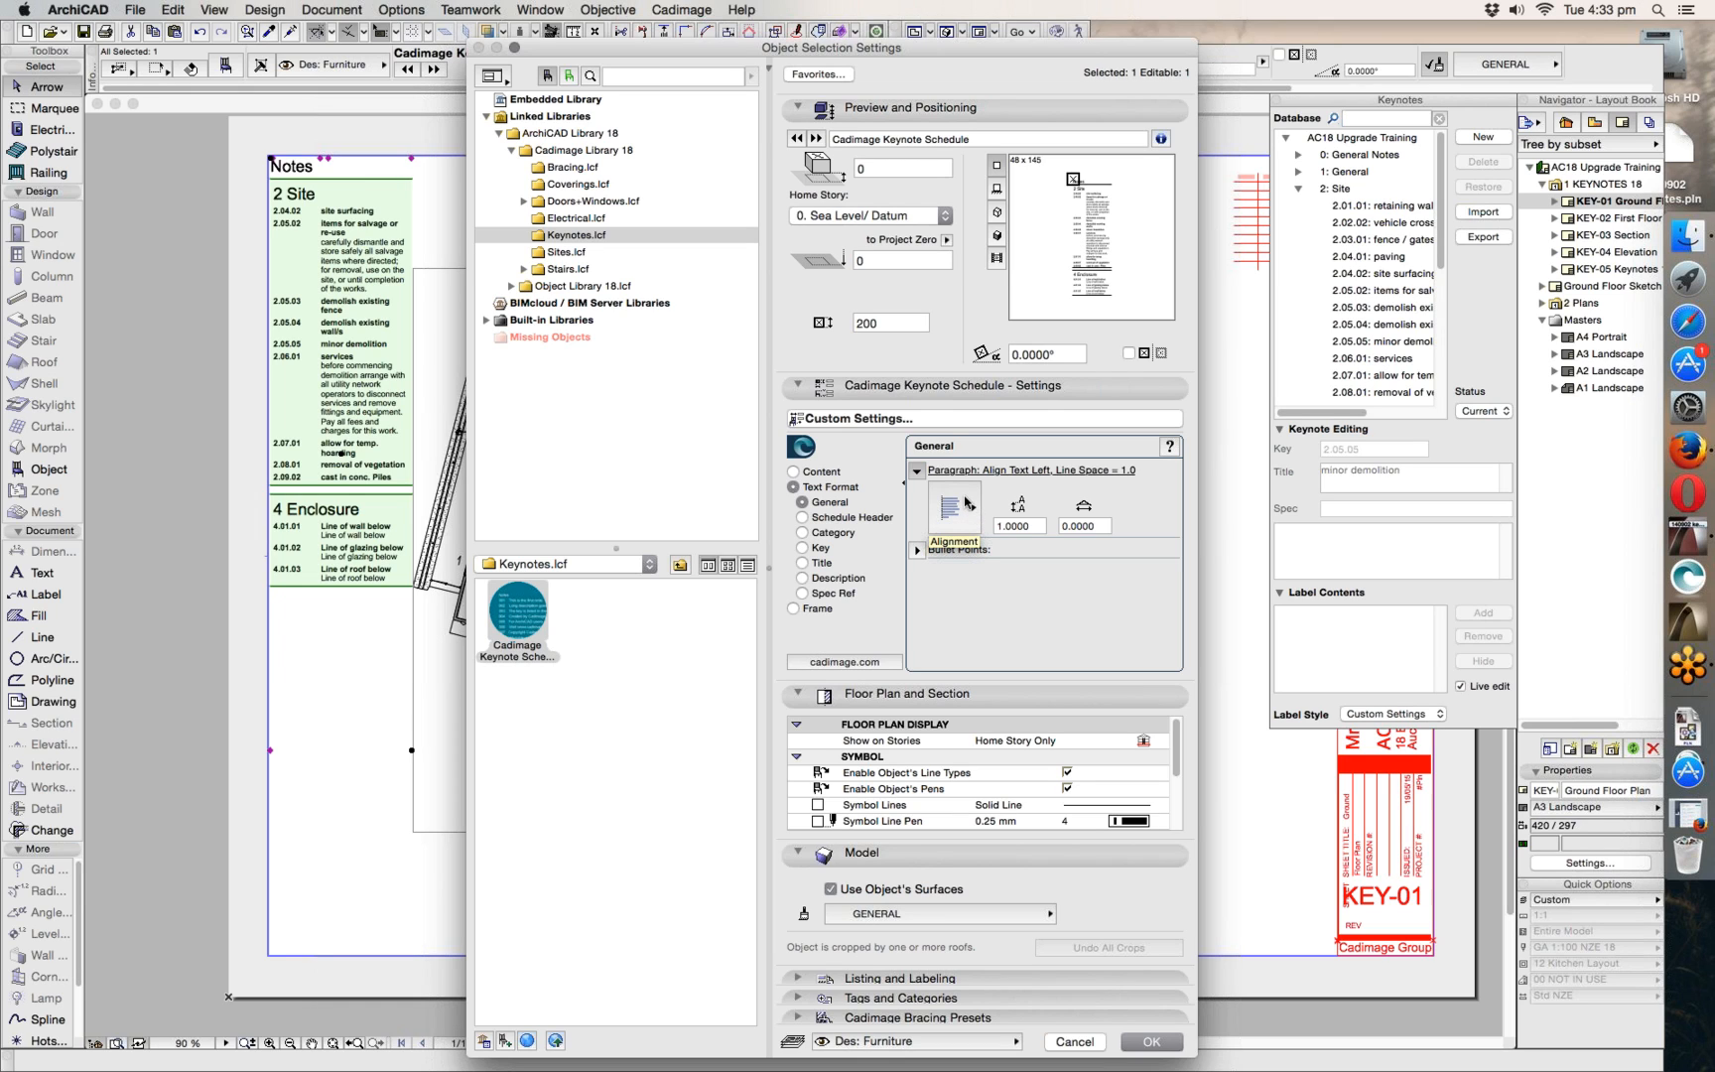
{"action": "left_click", "coordinate": [803, 518]}
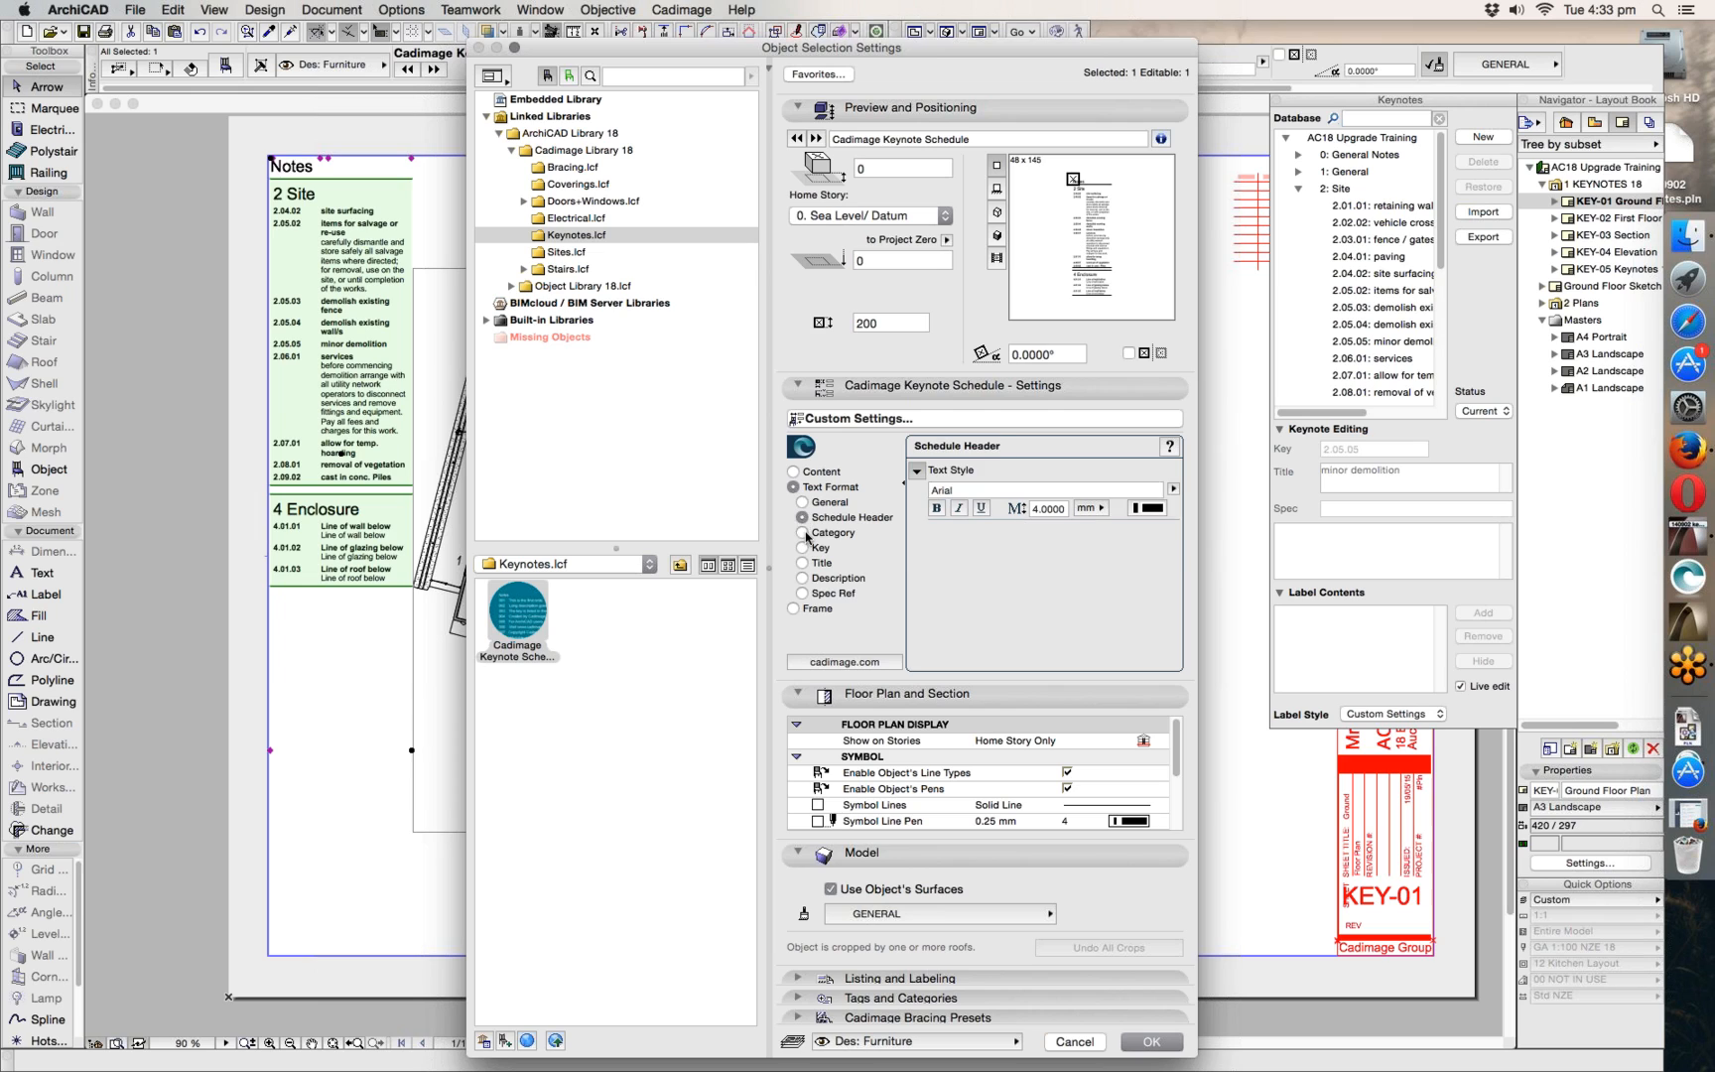
{"action": "left_click", "coordinate": [803, 533]}
{"action": "left_click", "coordinate": [804, 548]}
{"action": "left_click", "coordinate": [803, 563]}
{"action": "left_click", "coordinate": [803, 577]}
{"action": "left_click", "coordinate": [803, 594]}
- Review the schedule's frame shape, framing scope, anchor and frame style options, and close the settings without applying changes
{"action": "left_click", "coordinate": [794, 609]}
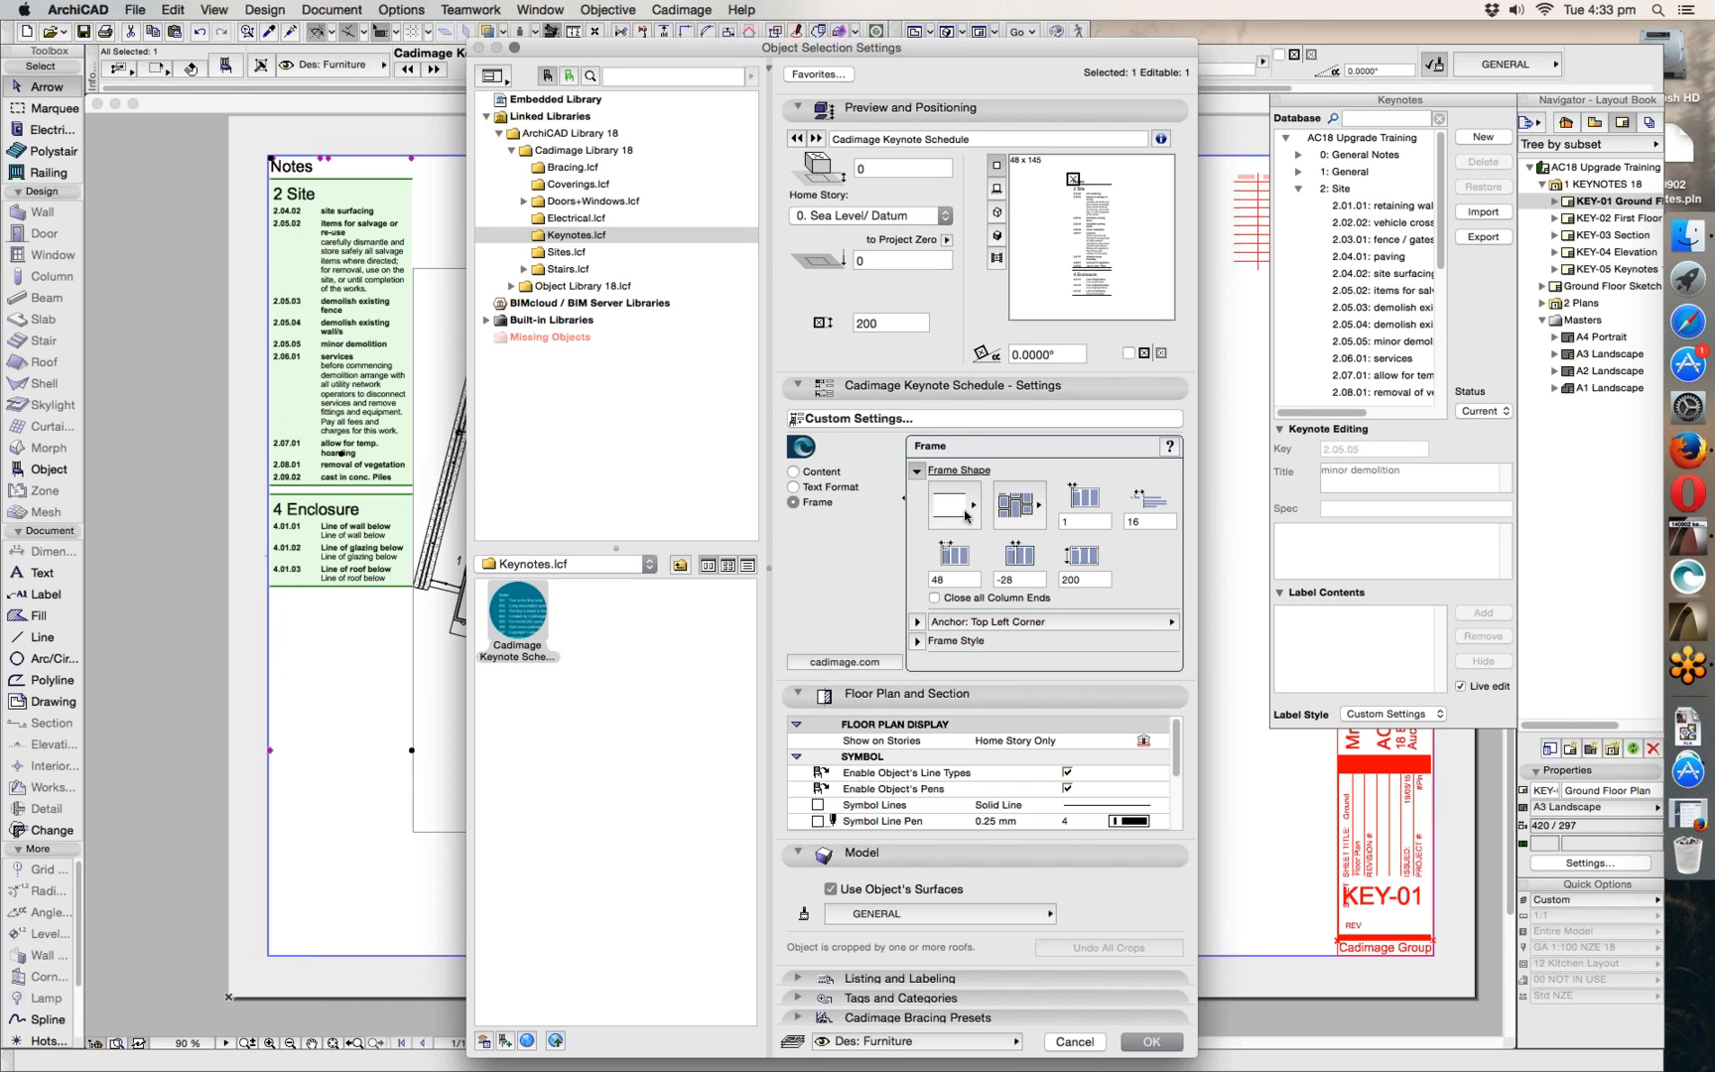
{"action": "left_click", "coordinate": [951, 514]}
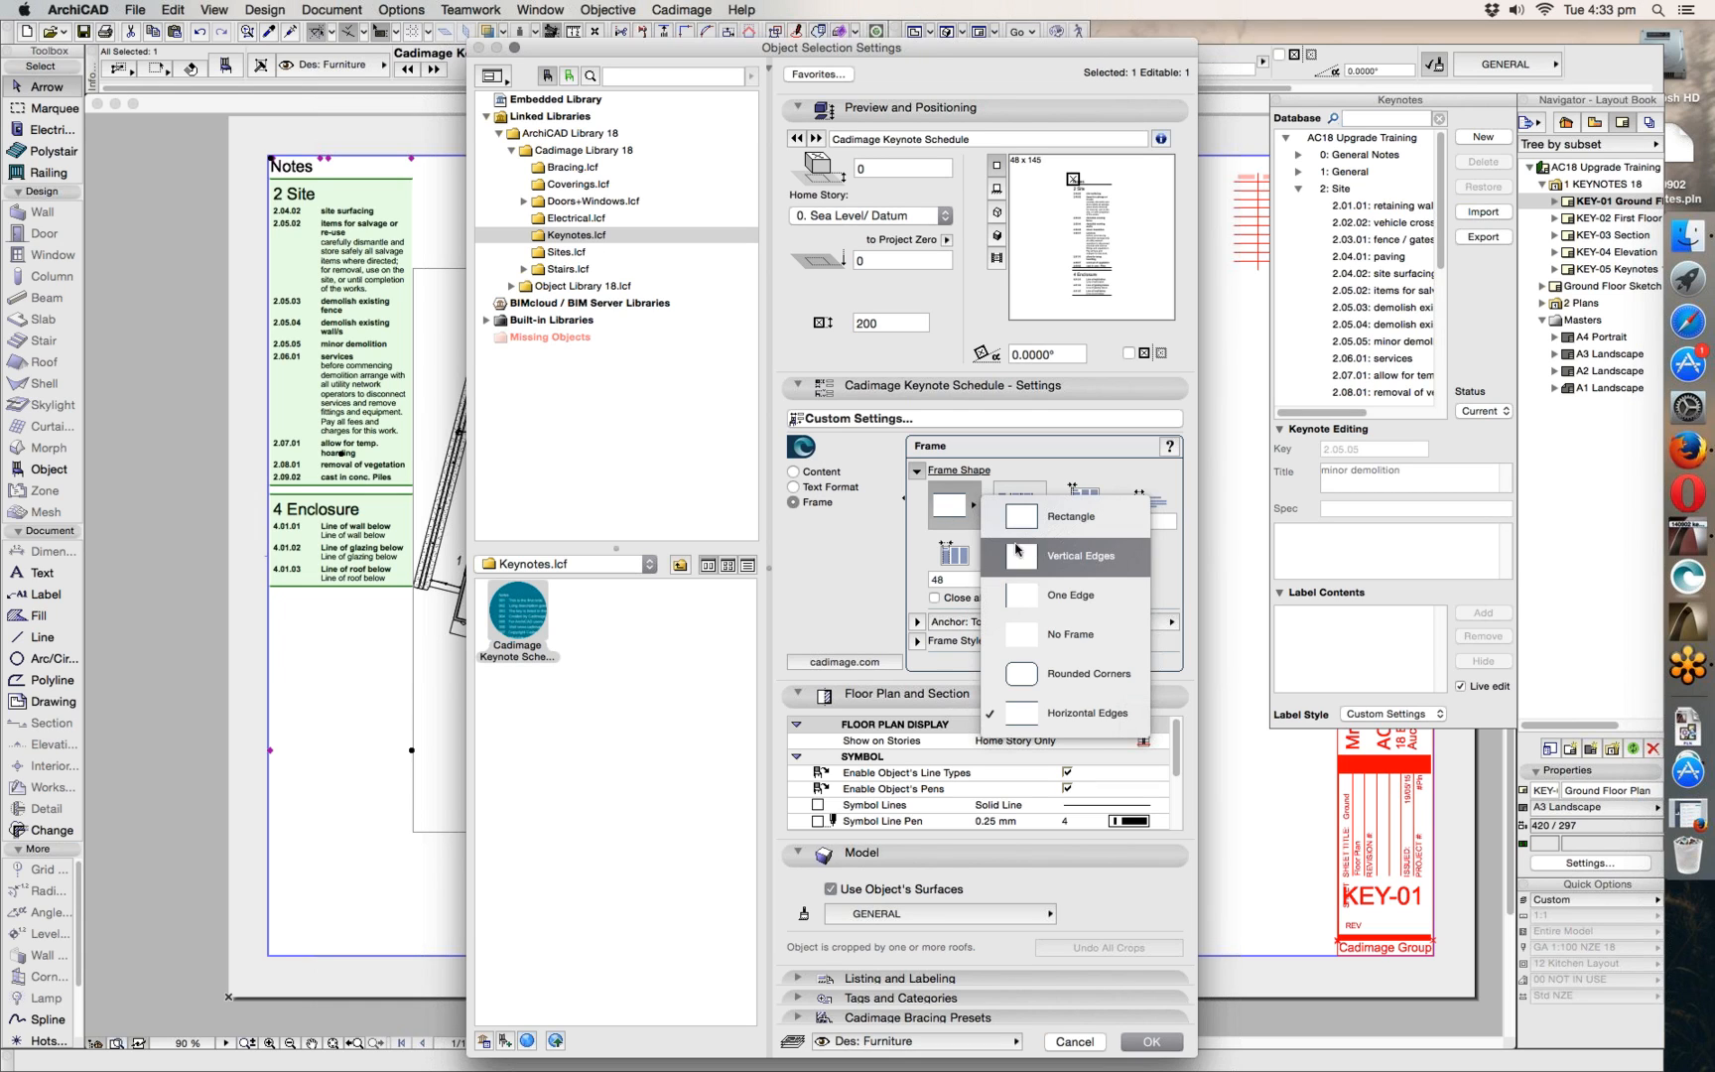
{"action": "left_click", "coordinate": [1064, 451]}
{"action": "left_click", "coordinate": [1036, 506]}
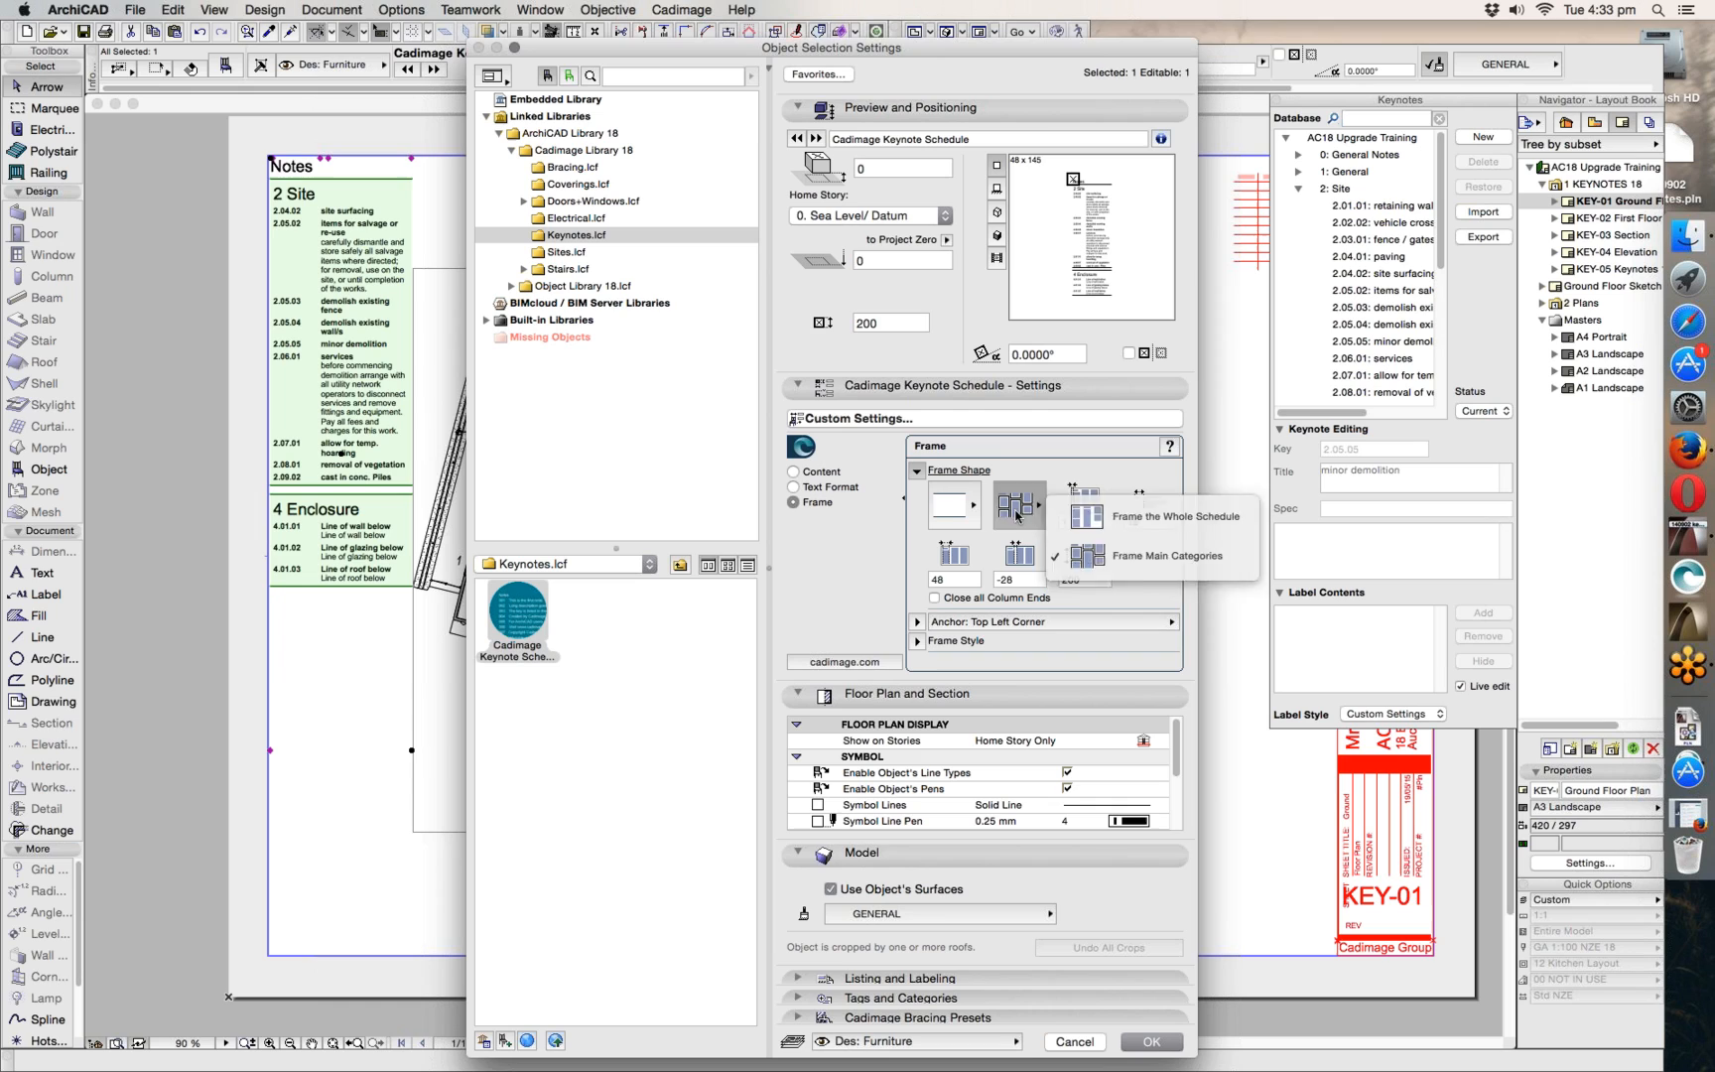
{"action": "left_click", "coordinate": [1085, 513]}
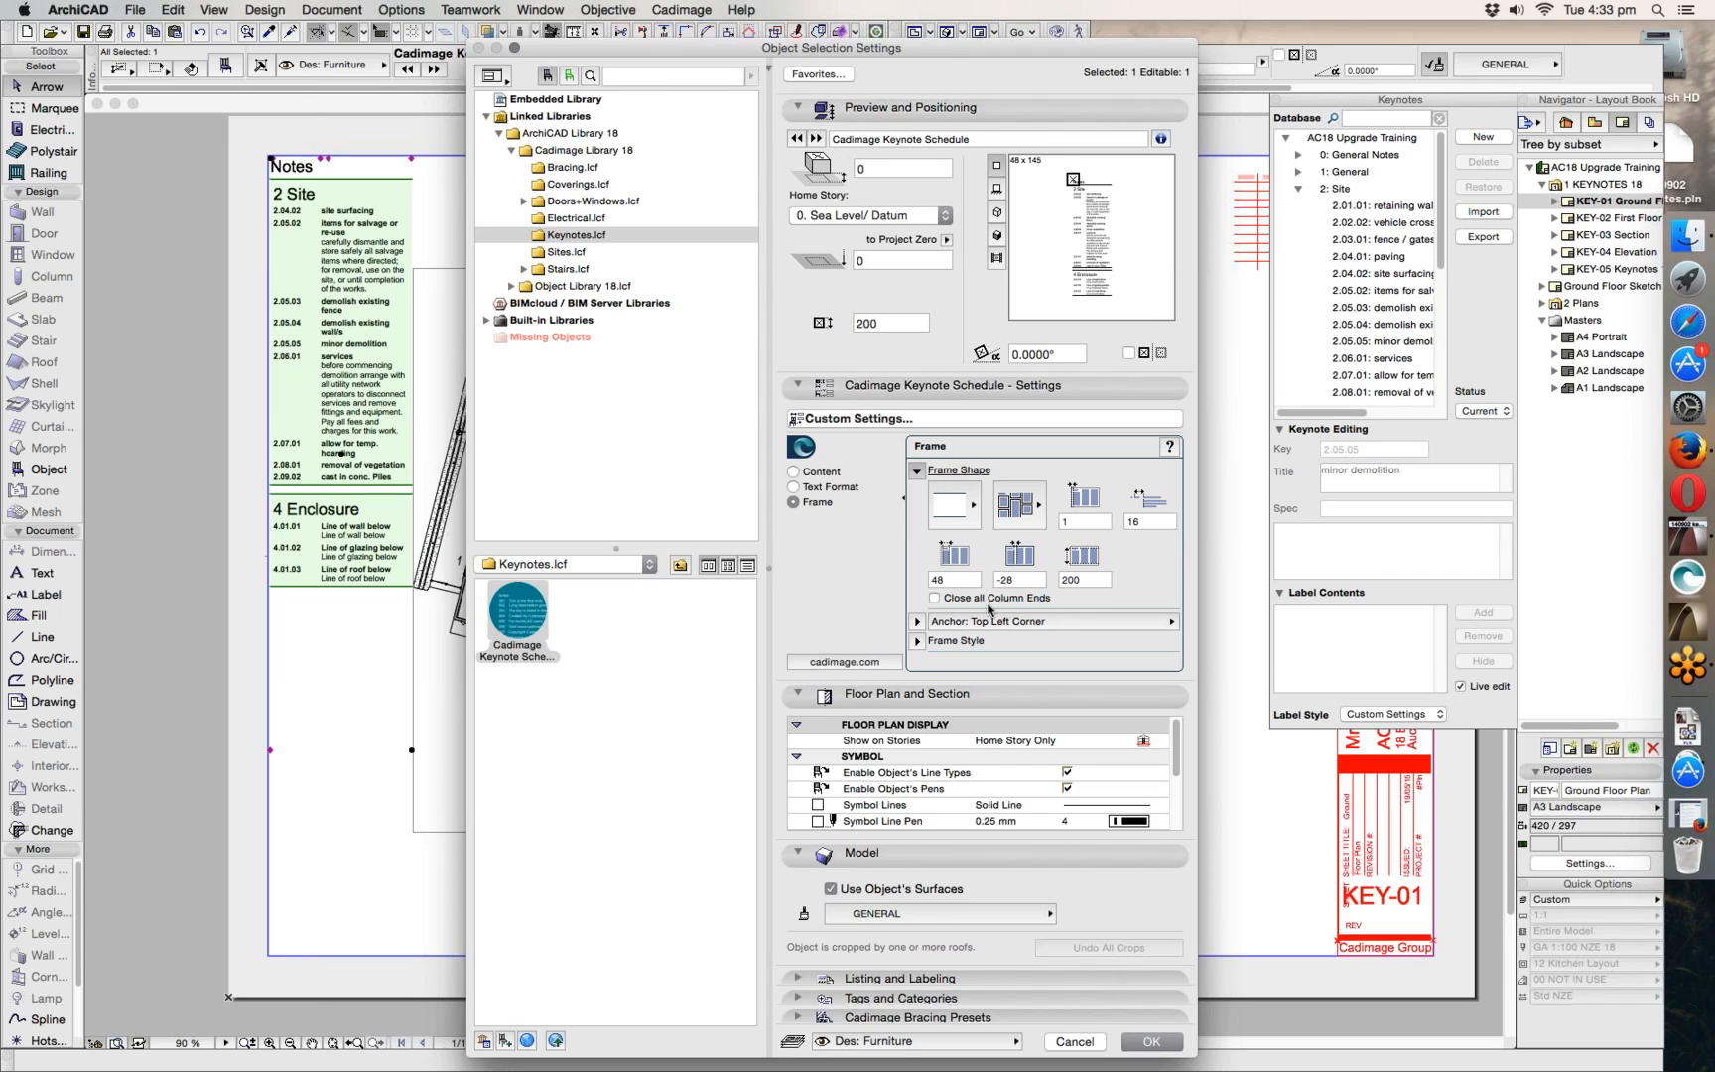
{"action": "left_click", "coordinate": [917, 622]}
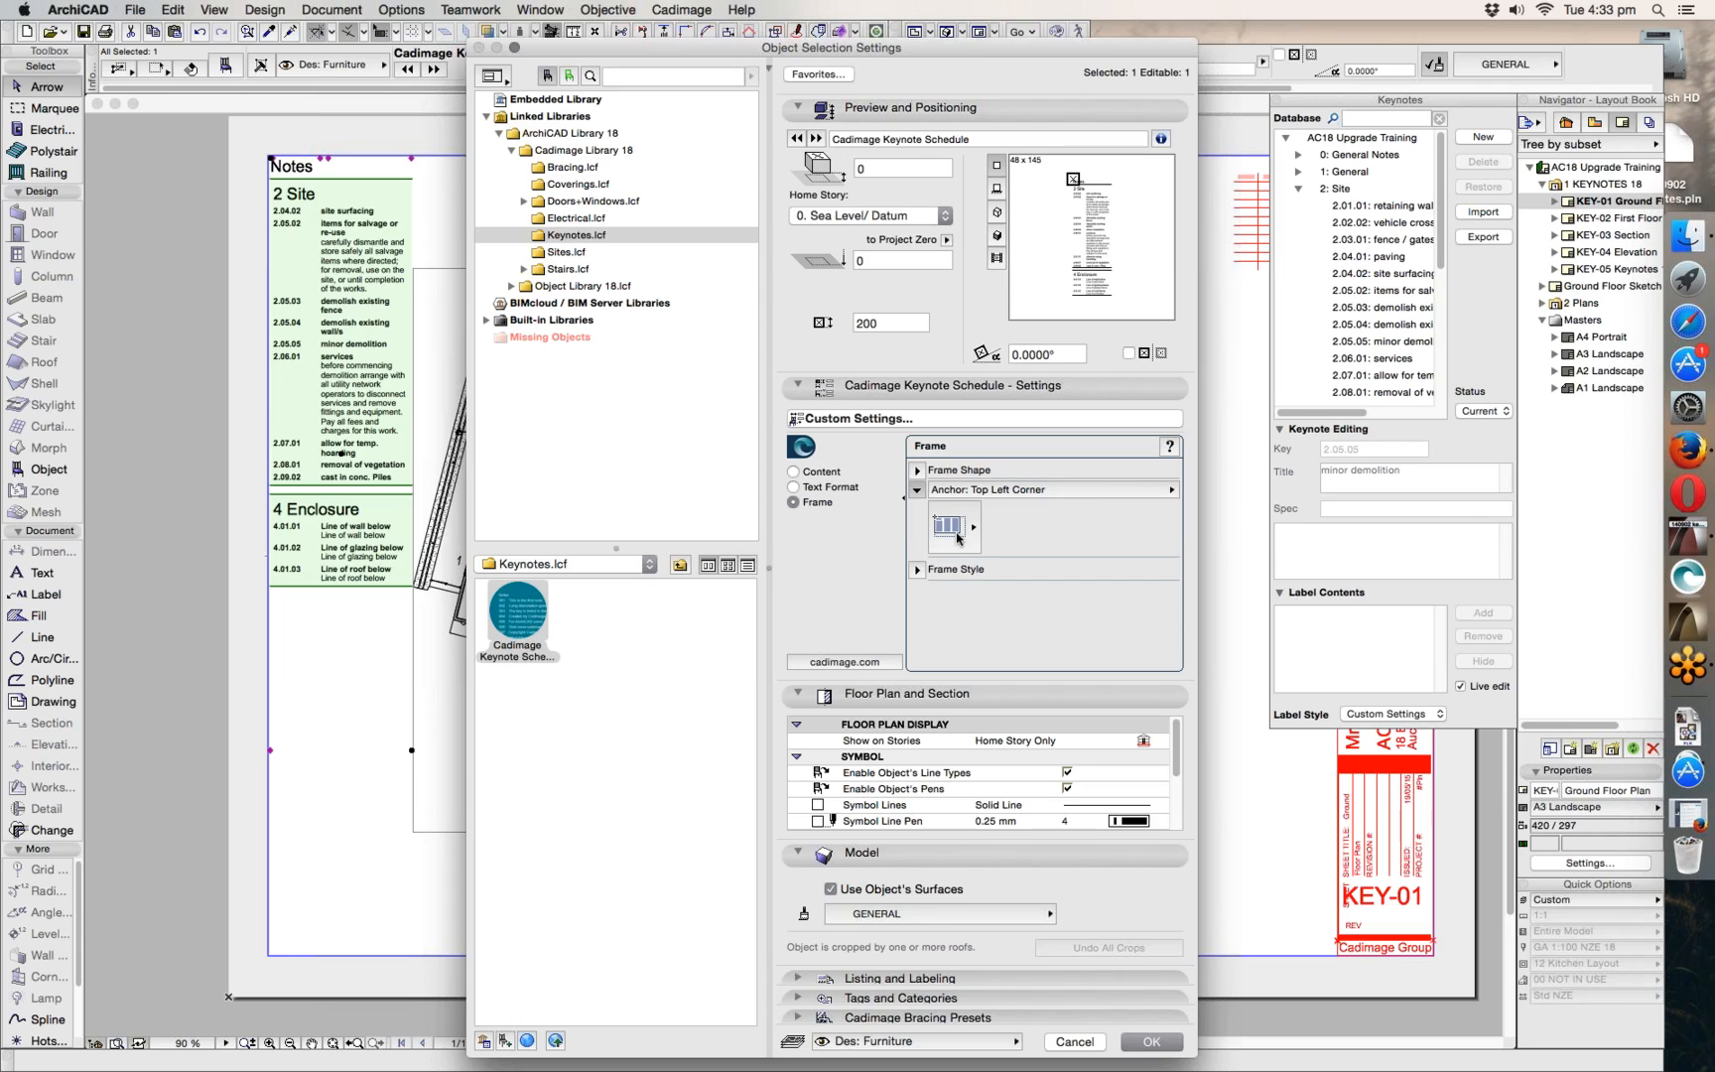
{"action": "left_click", "coordinate": [917, 570]}
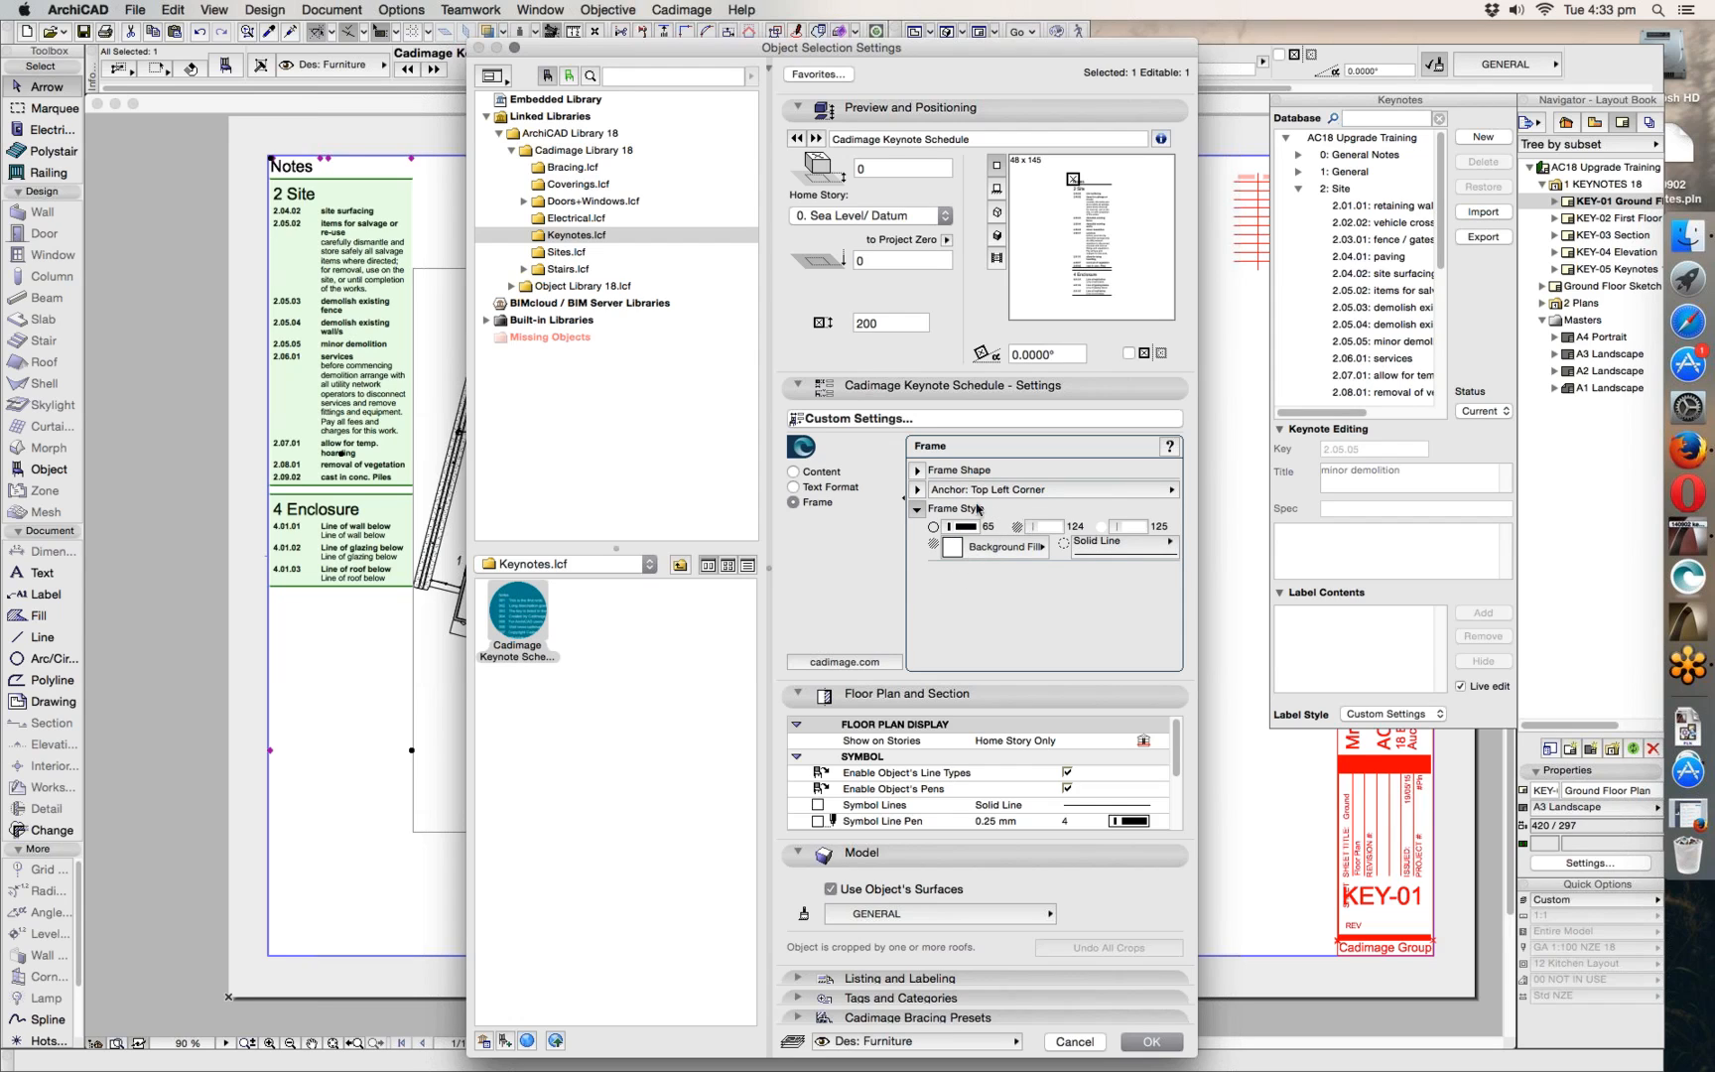
{"action": "left_click", "coordinate": [794, 472]}
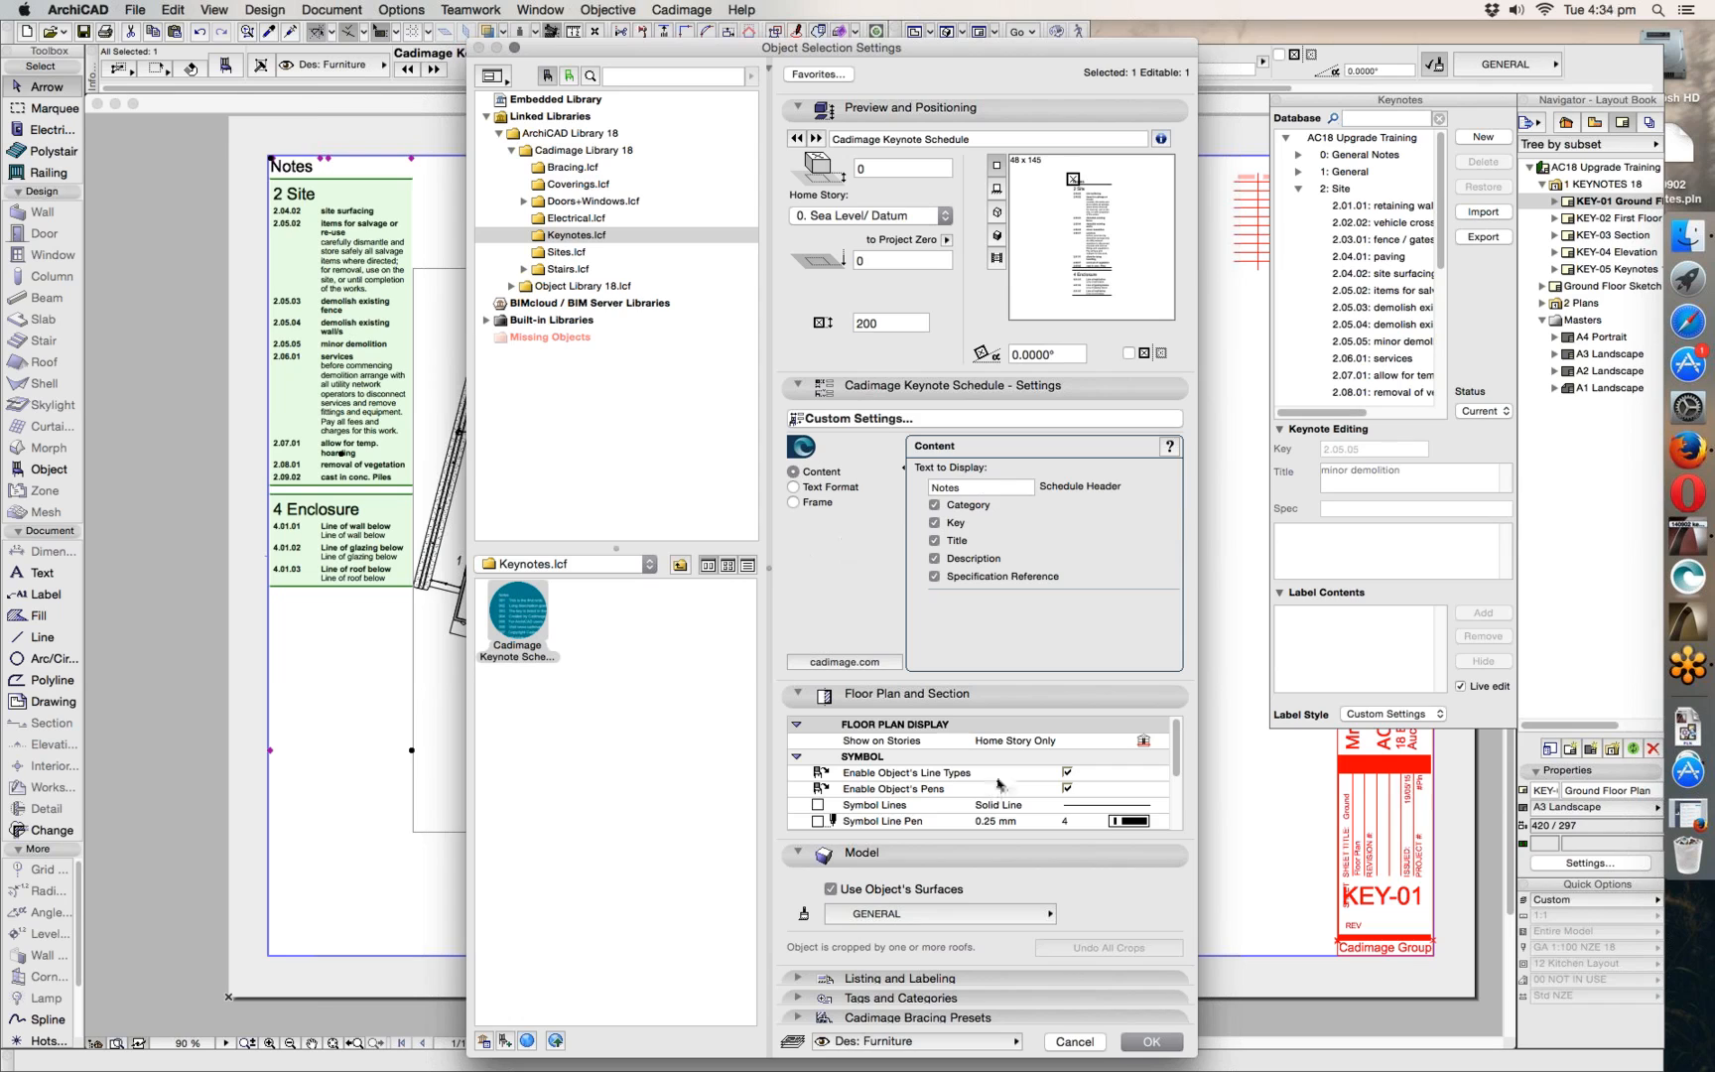
{"action": "left_click", "coordinate": [1075, 1041]}
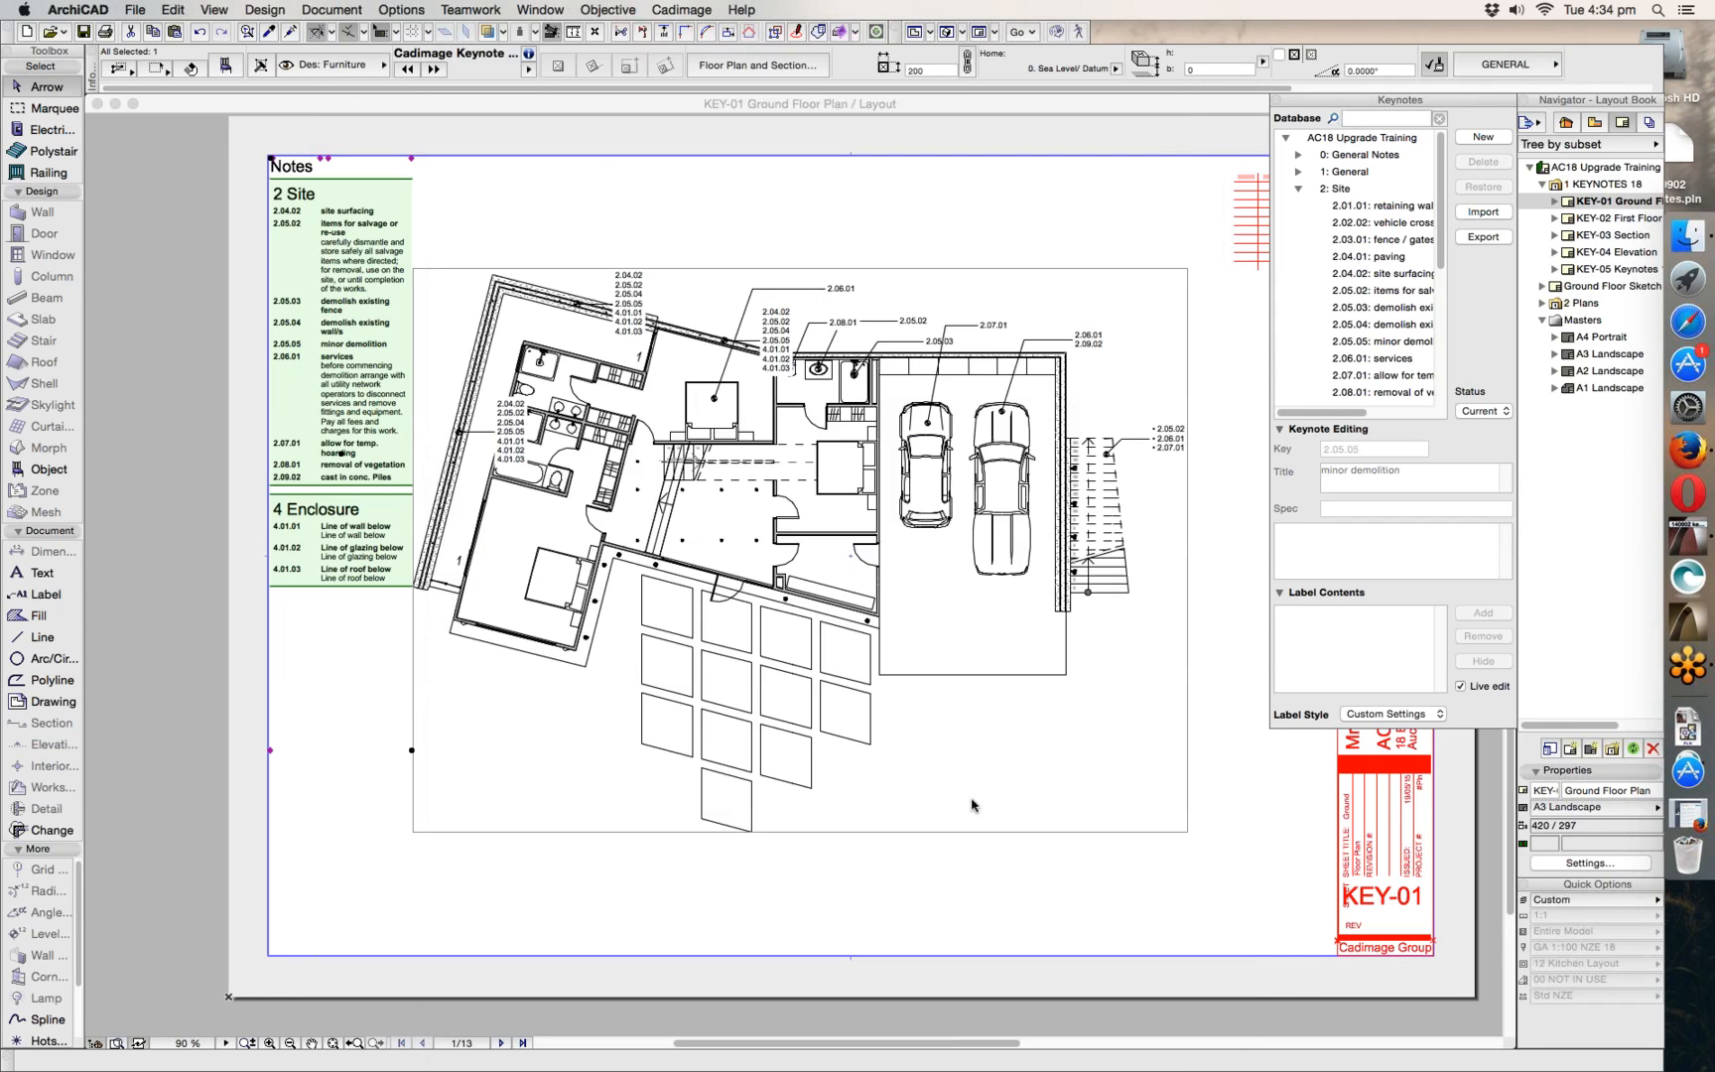
{"action": "left_click", "coordinate": [637, 869]}
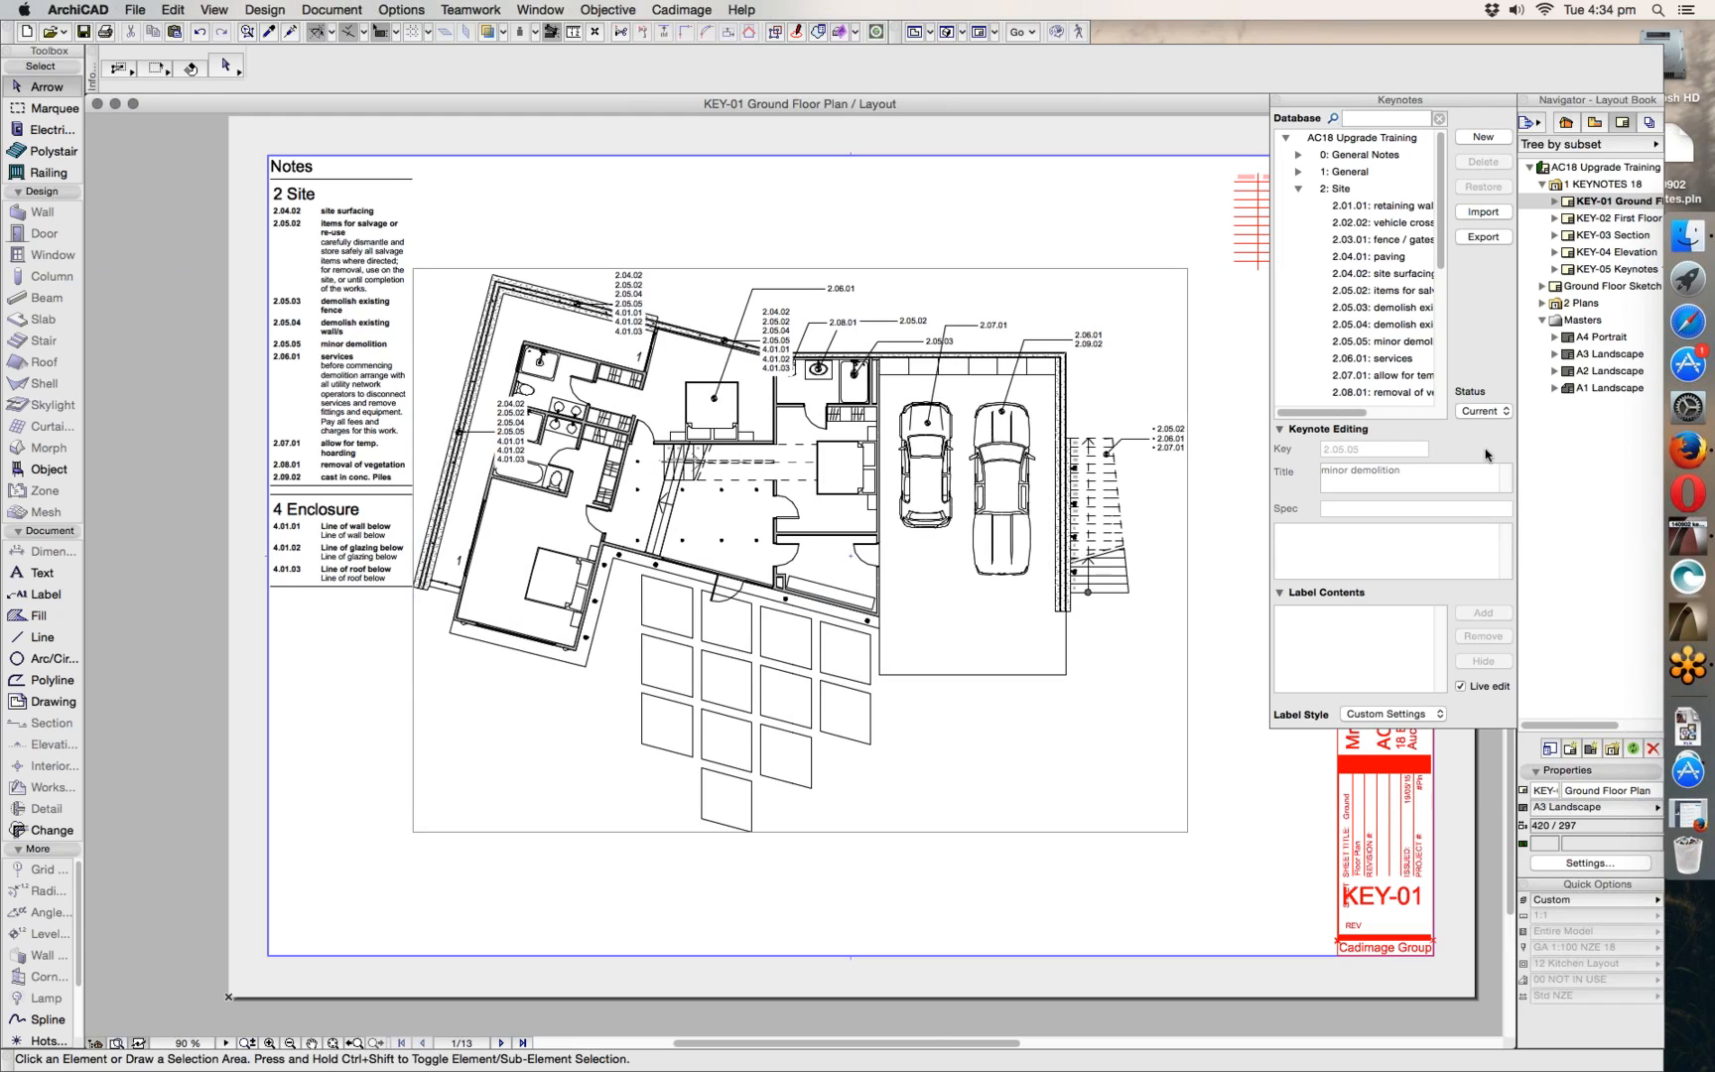
- Open the KEY-05 Keynotes 18 layout and create a schedule for the current layout only, including only keynotes used in the project
{"action": "left_click", "coordinate": [1594, 268]}
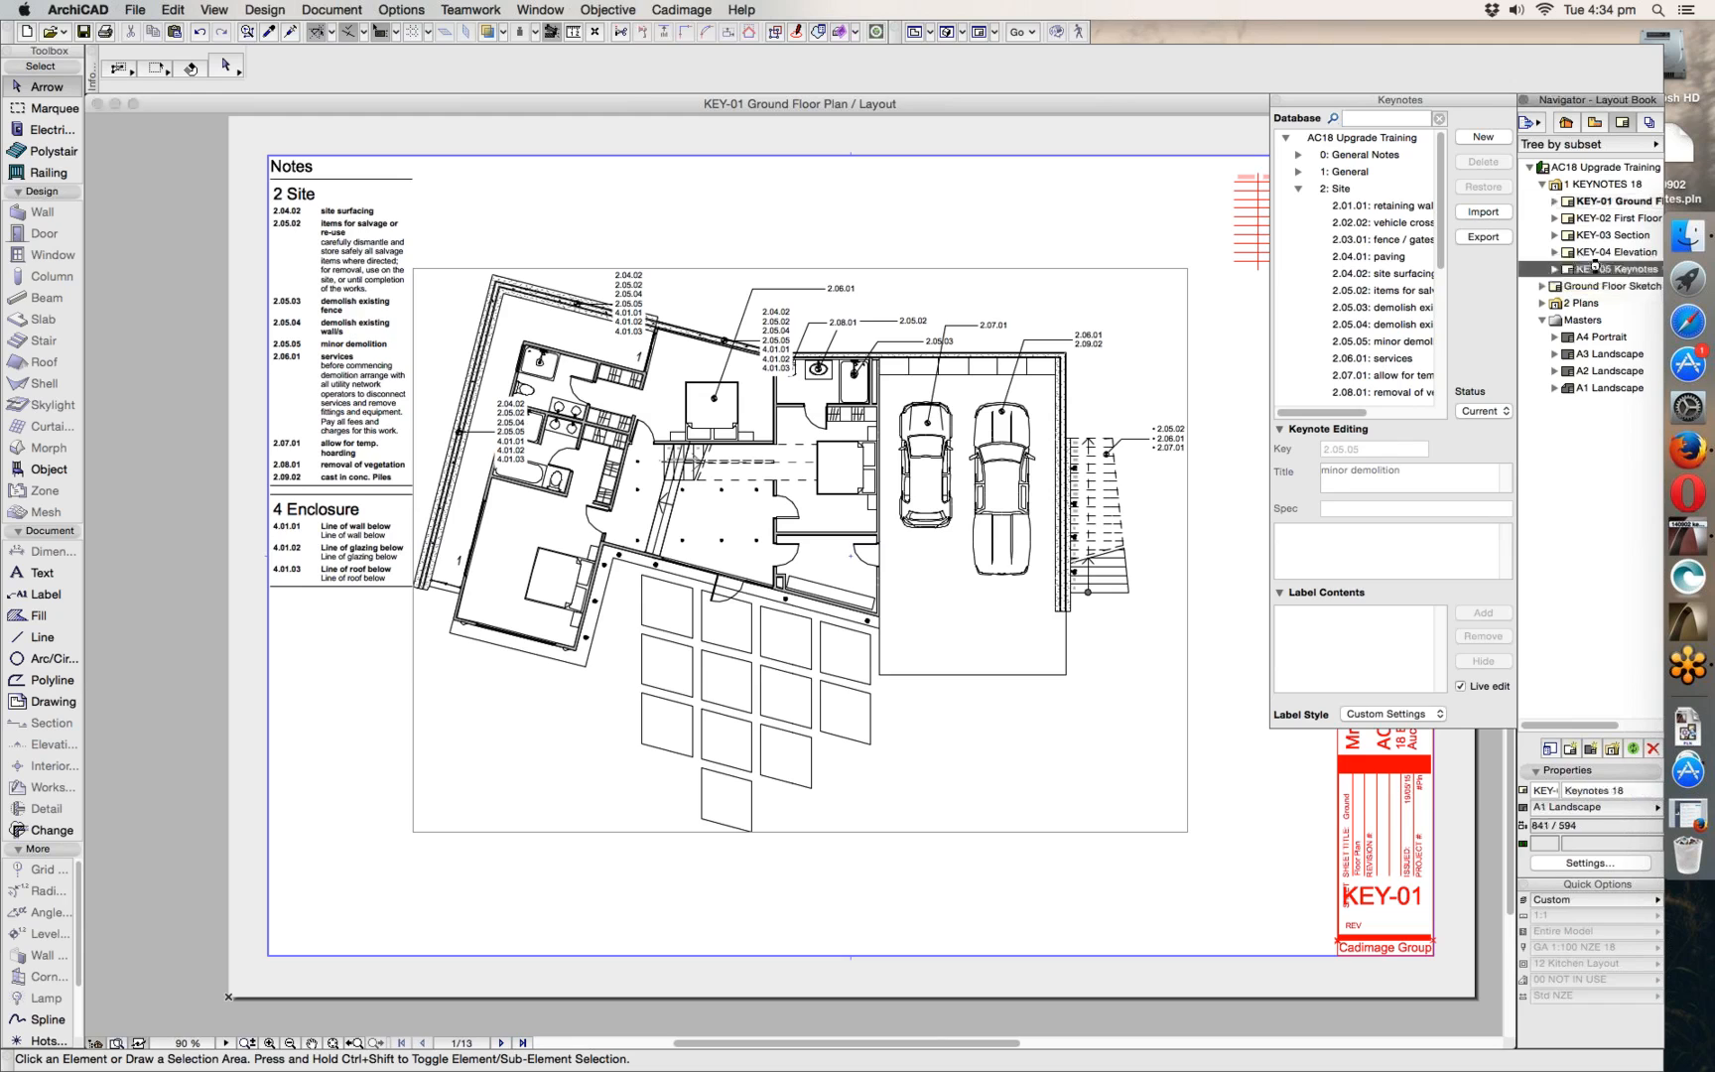
{"action": "double_click", "coordinate": [1594, 268]}
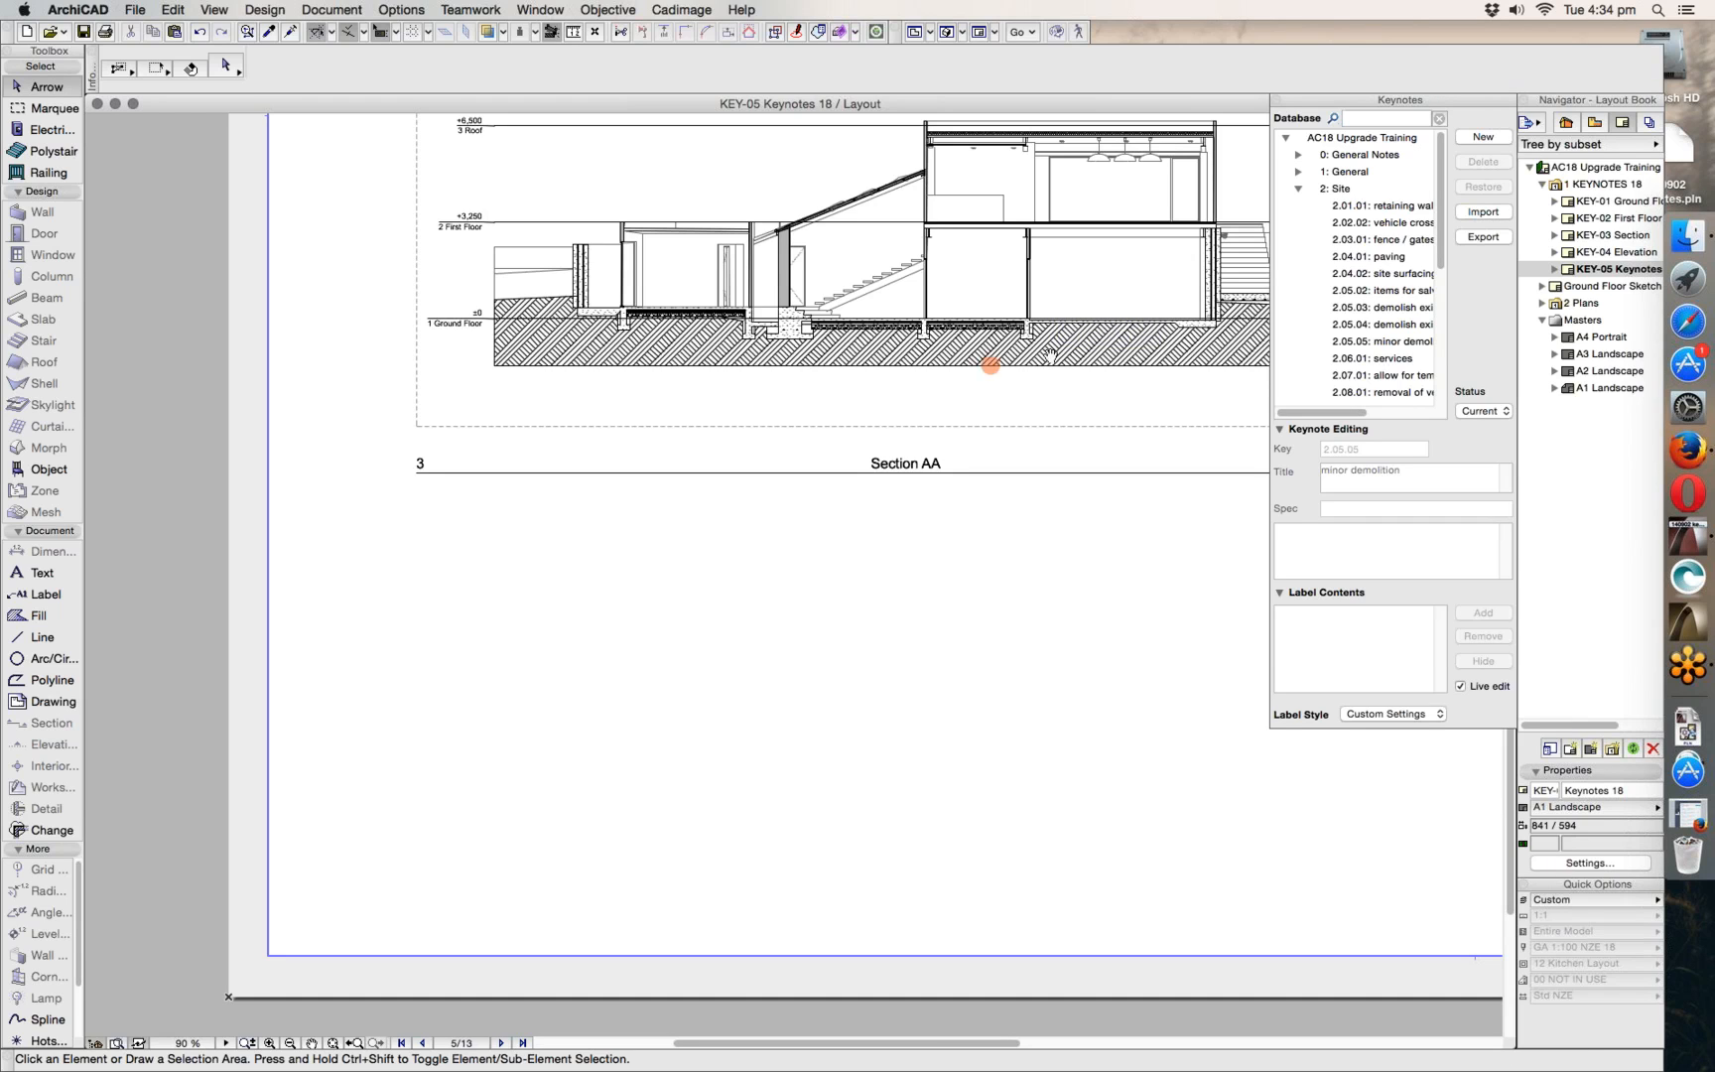
{"action": "mouse_move", "coordinate": [1095, 301]}
{"action": "middle_mouse_down"}
{"action": "mouse_move", "coordinate": [882, 475]}
{"action": "mouse_move", "coordinate": [619, 603]}
{"action": "middle_mouse_up"}
{"action": "scroll", "coordinate": [882, 474], "scroll_direction": "down", "scroll_amount": 4}
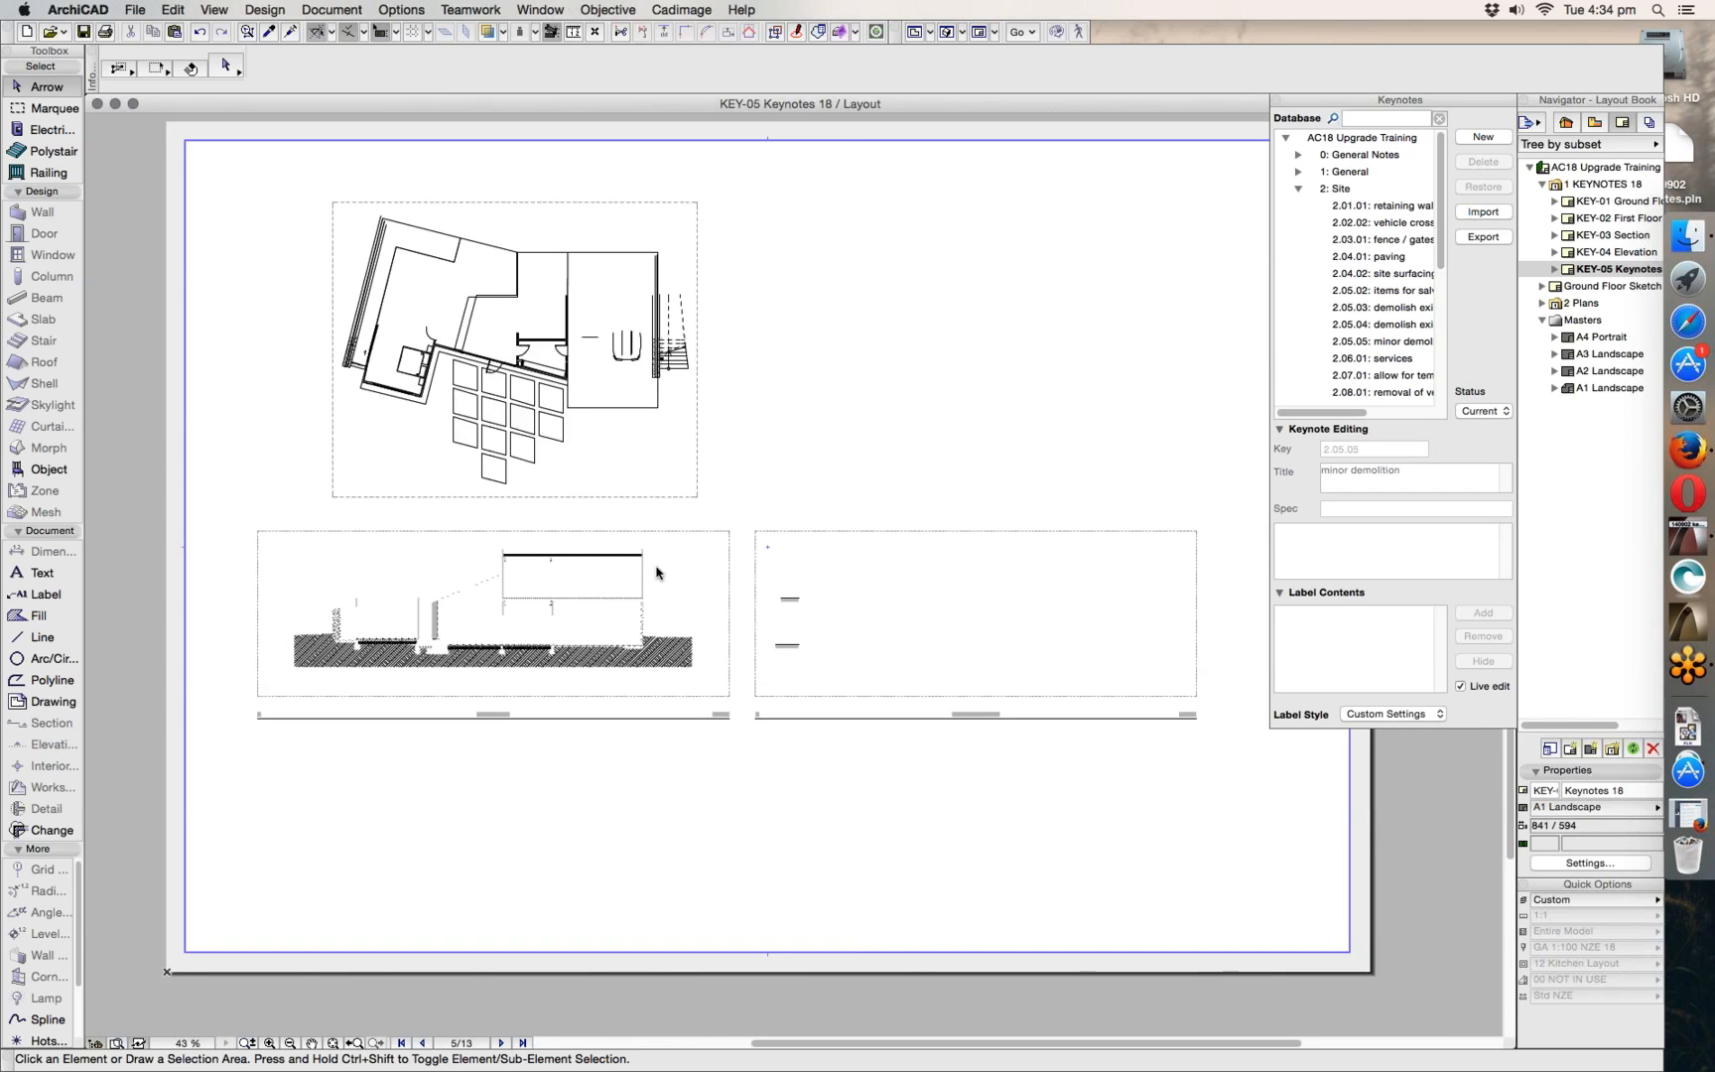
{"action": "left_click", "coordinate": [681, 10]}
{"action": "mouse_move", "coordinate": [737, 151]}
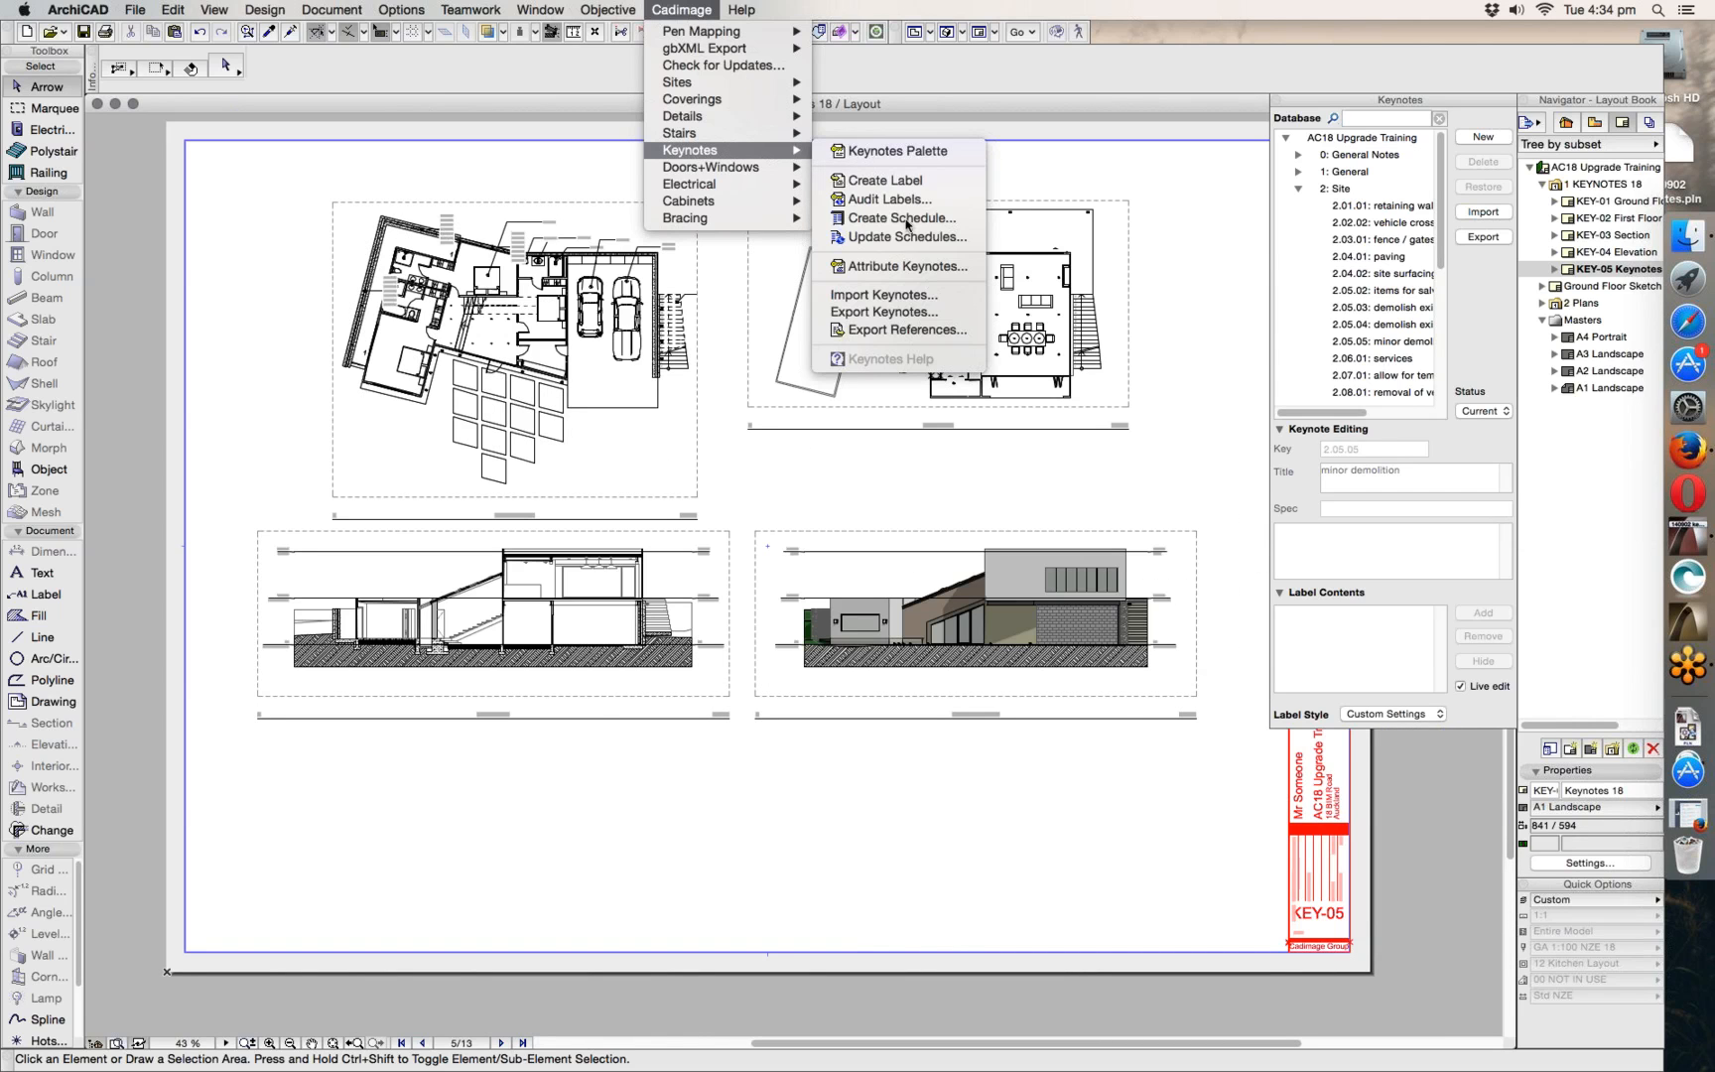
{"action": "left_click", "coordinate": [906, 218]}
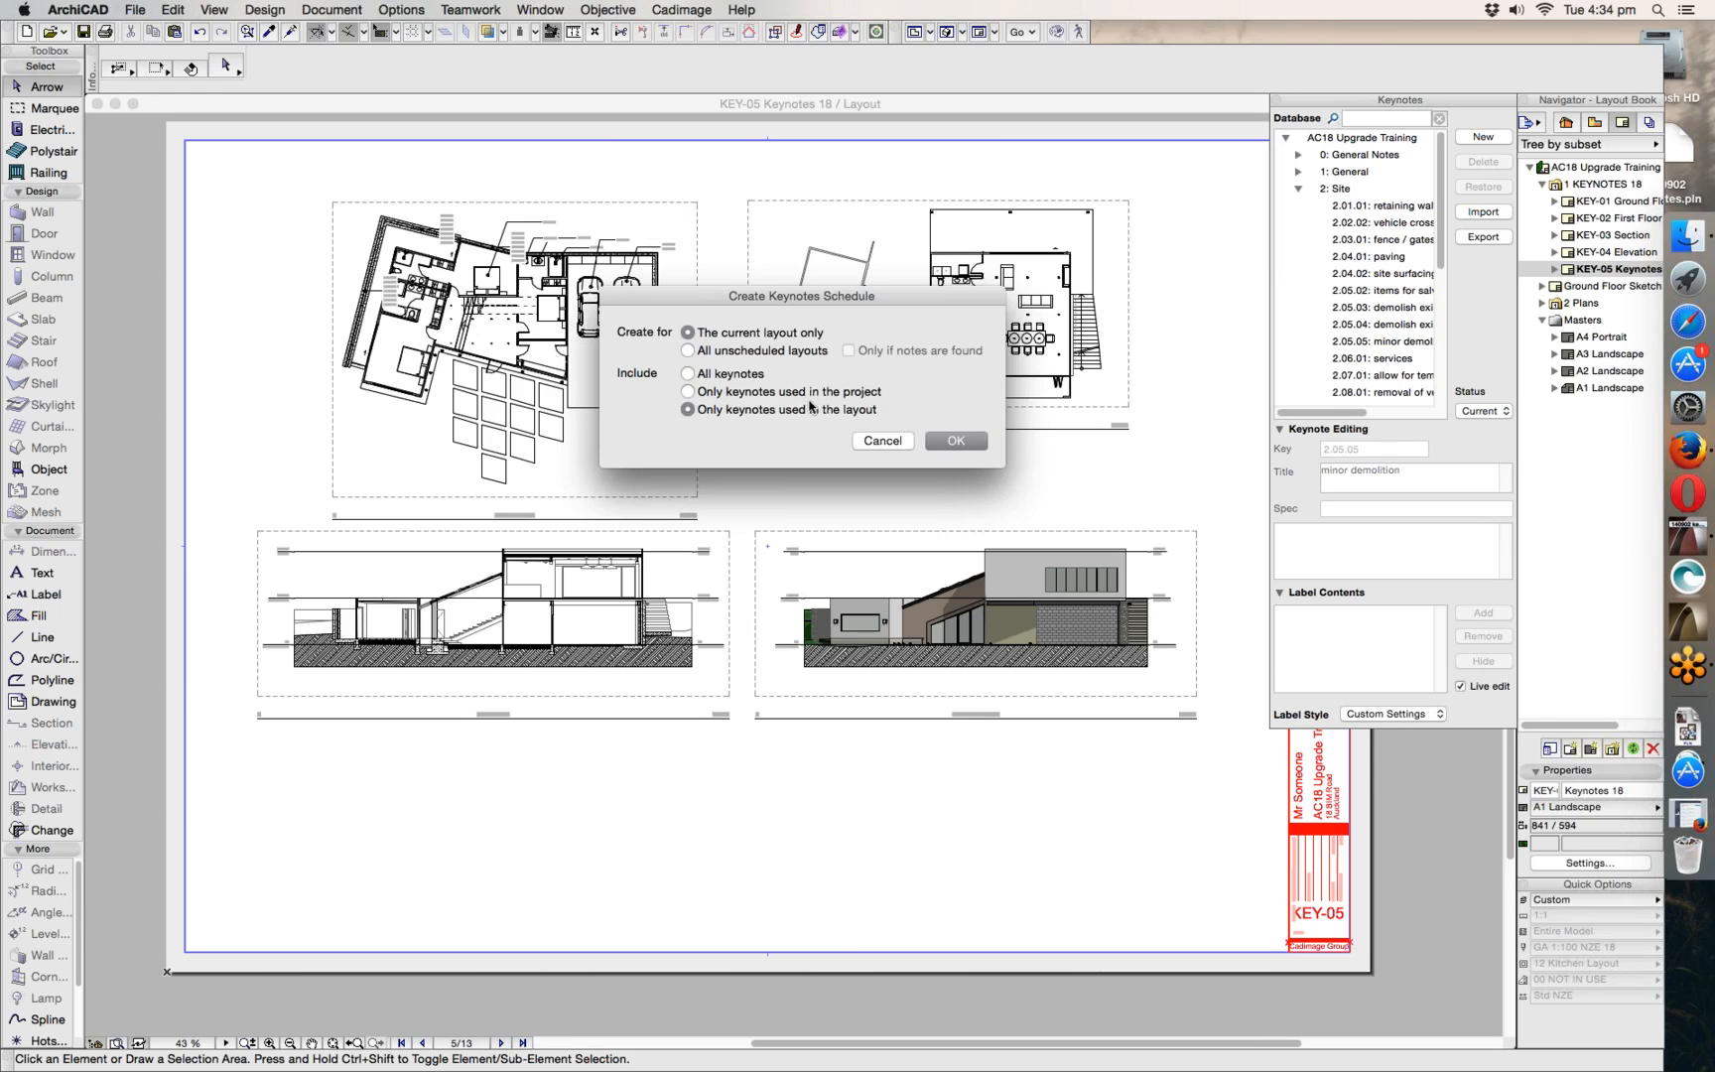
{"action": "left_click", "coordinate": [687, 392]}
{"action": "left_click", "coordinate": [961, 443]}
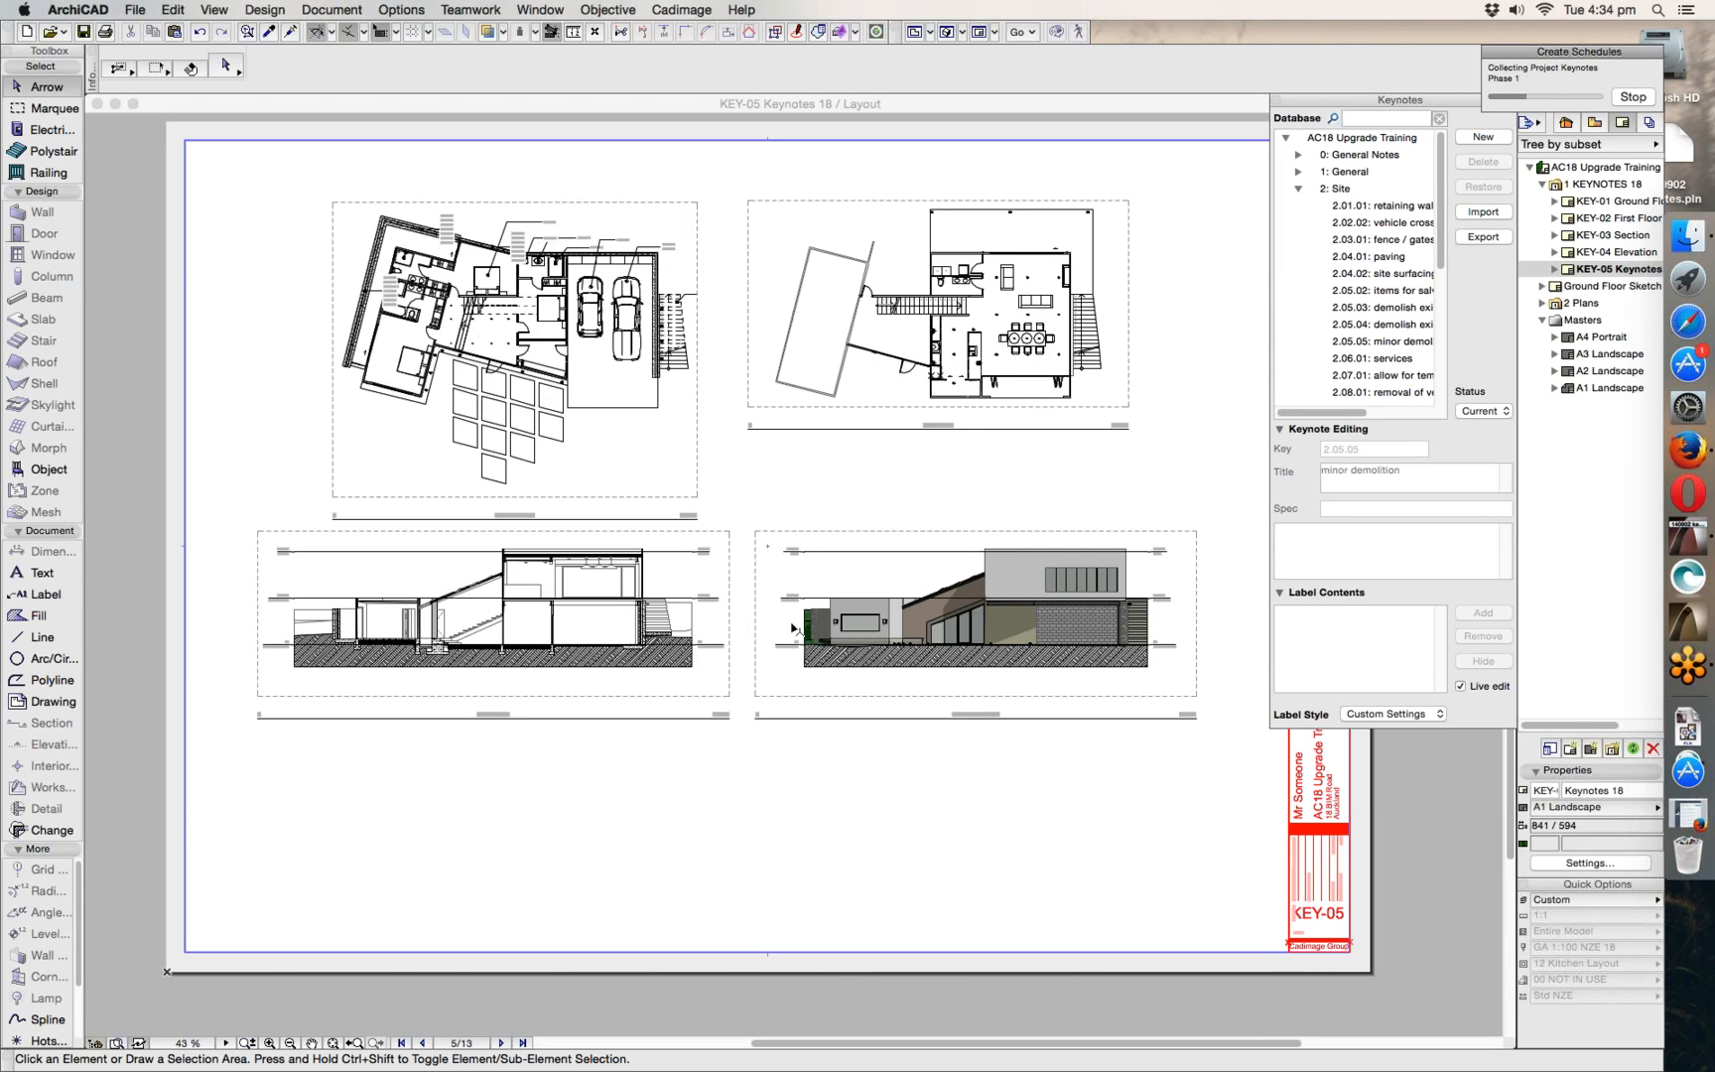
- Examine the new keynote schedule beside the drawings on the KEY-05 layout
{"action": "middle_click_drag", "start_coordinate": [748, 519], "coordinate": [979, 632]}
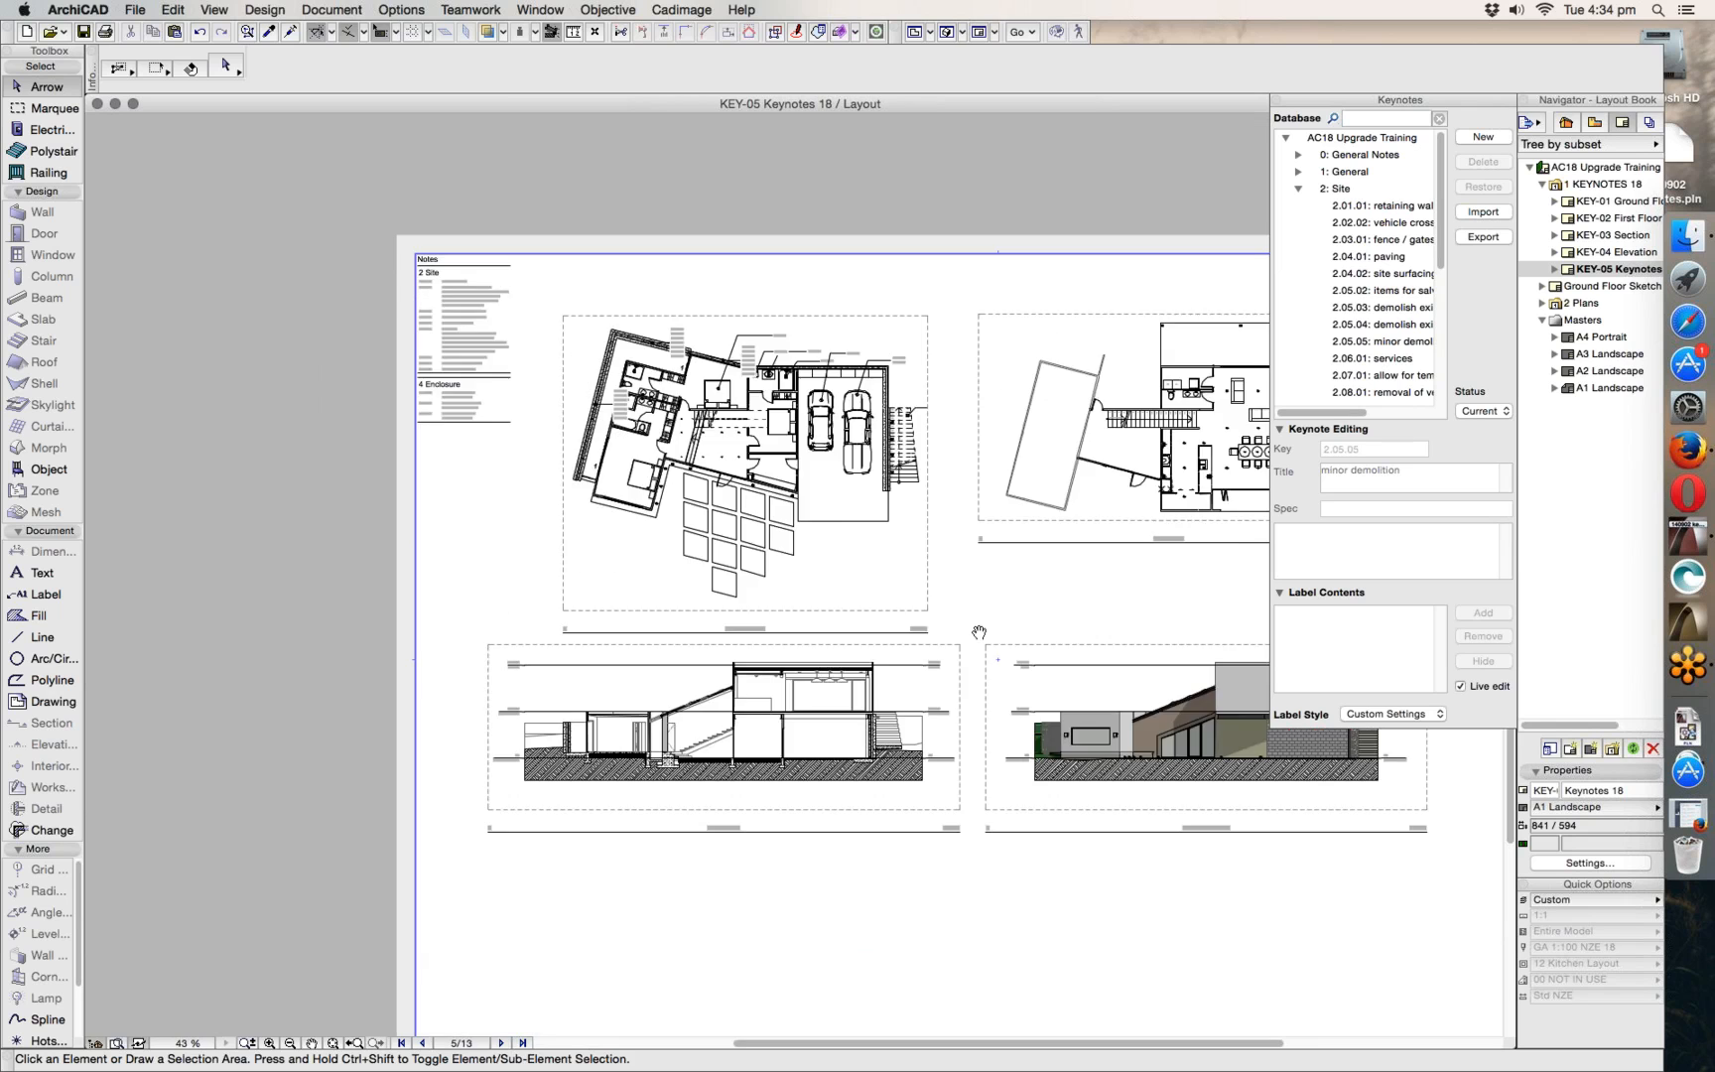
{"action": "middle_click_drag", "start_coordinate": [707, 503], "coordinate": [929, 591]}
{"action": "scroll", "coordinate": [716, 468], "scroll_direction": "up", "scroll_amount": 3}
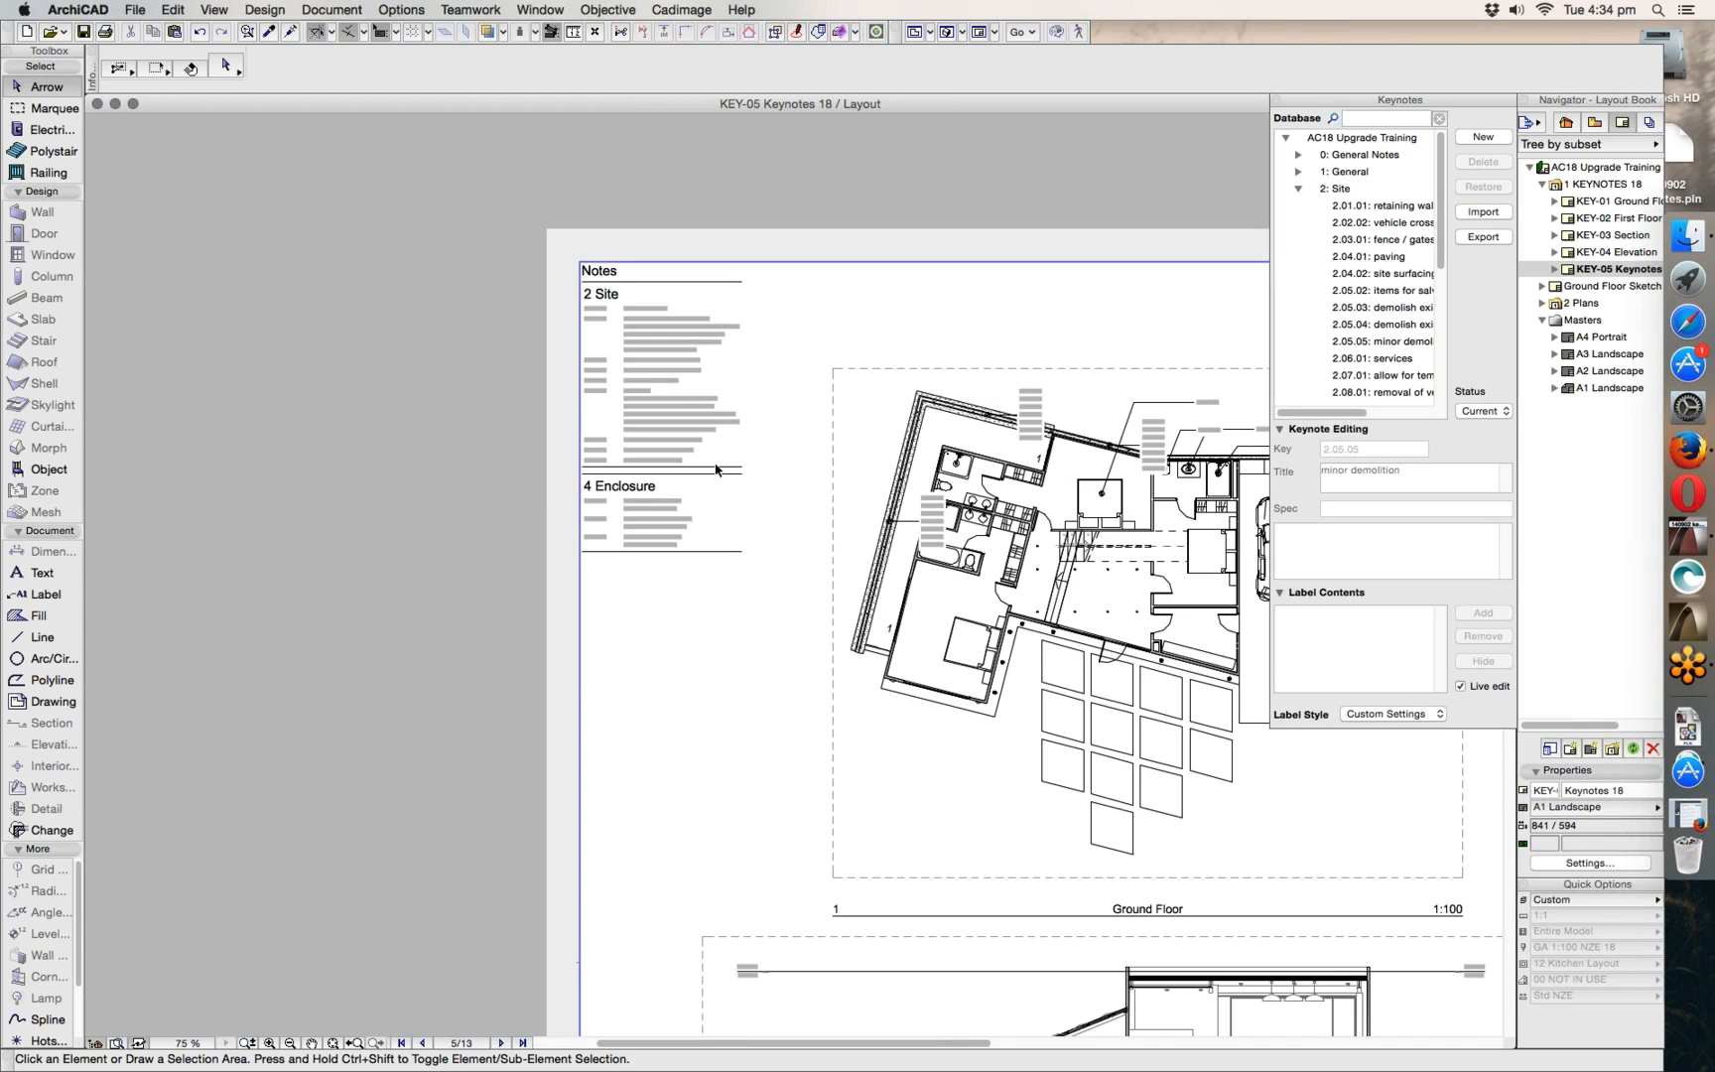
{"action": "scroll", "coordinate": [717, 468], "scroll_direction": "up", "scroll_amount": 3}
{"action": "scroll", "coordinate": [729, 483], "scroll_direction": "down", "scroll_amount": 1}
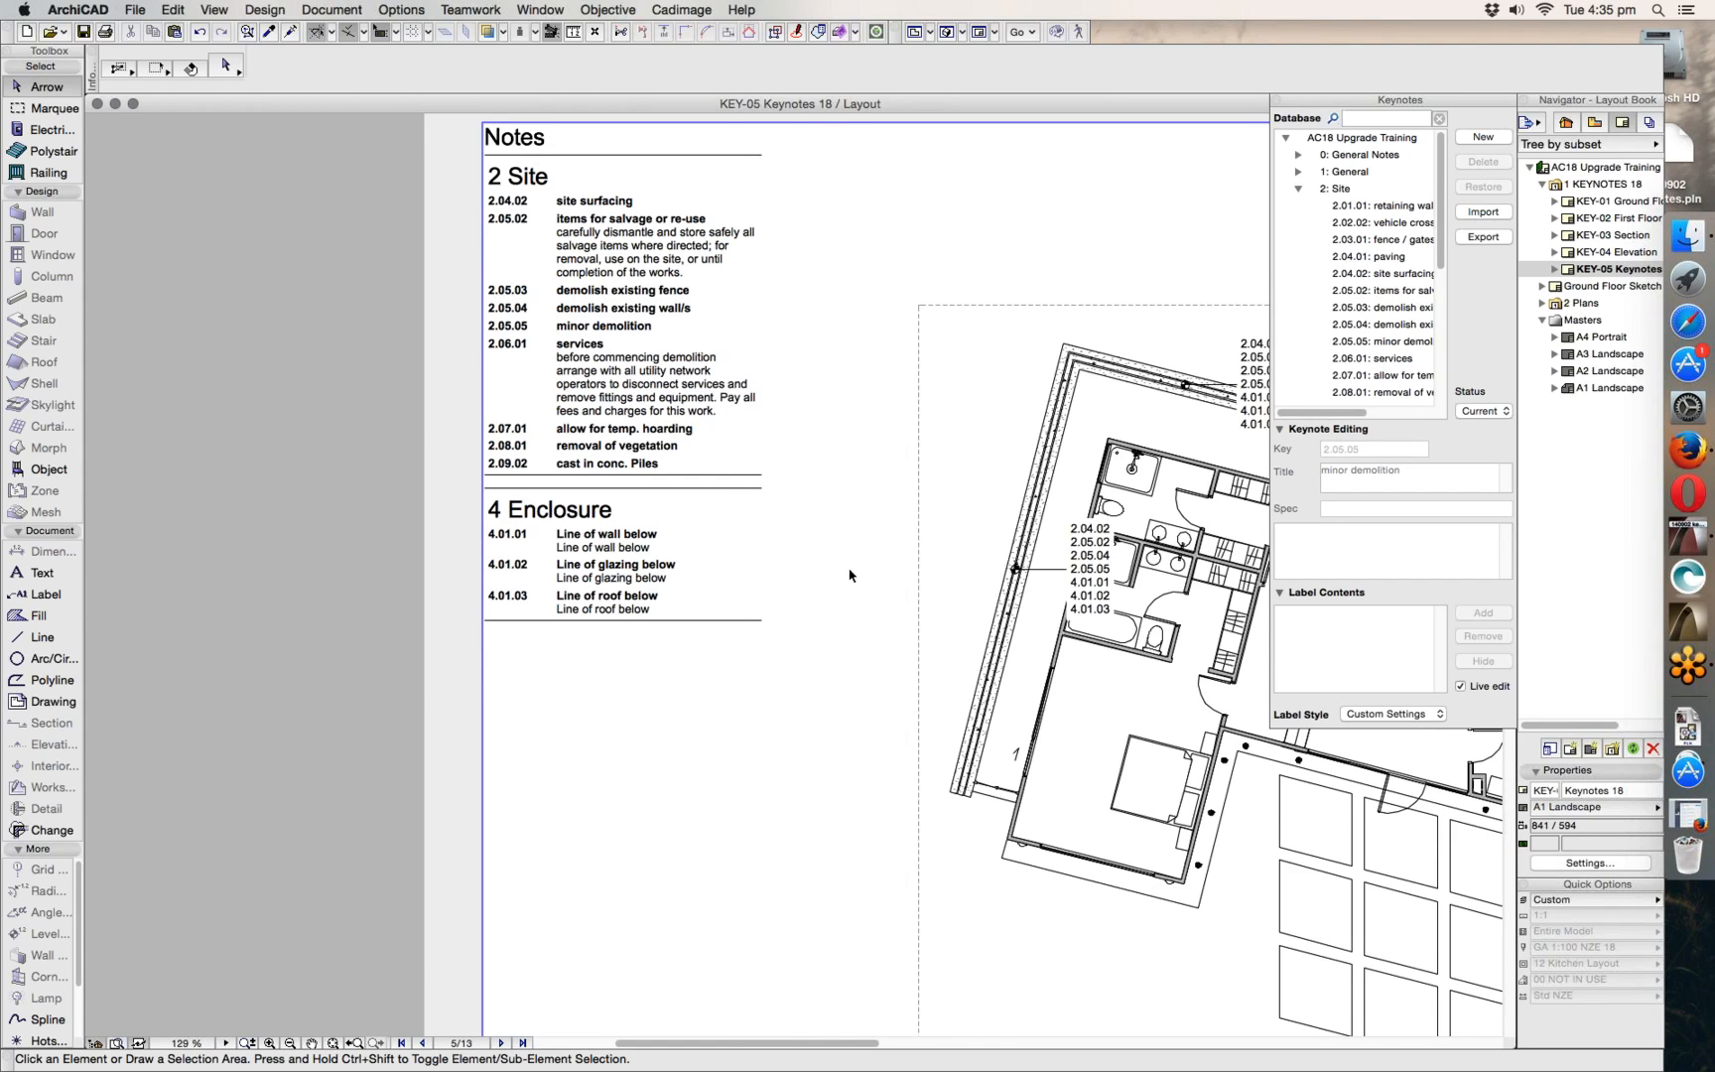
{"action": "scroll", "coordinate": [850, 575], "scroll_direction": "down", "scroll_amount": 4}
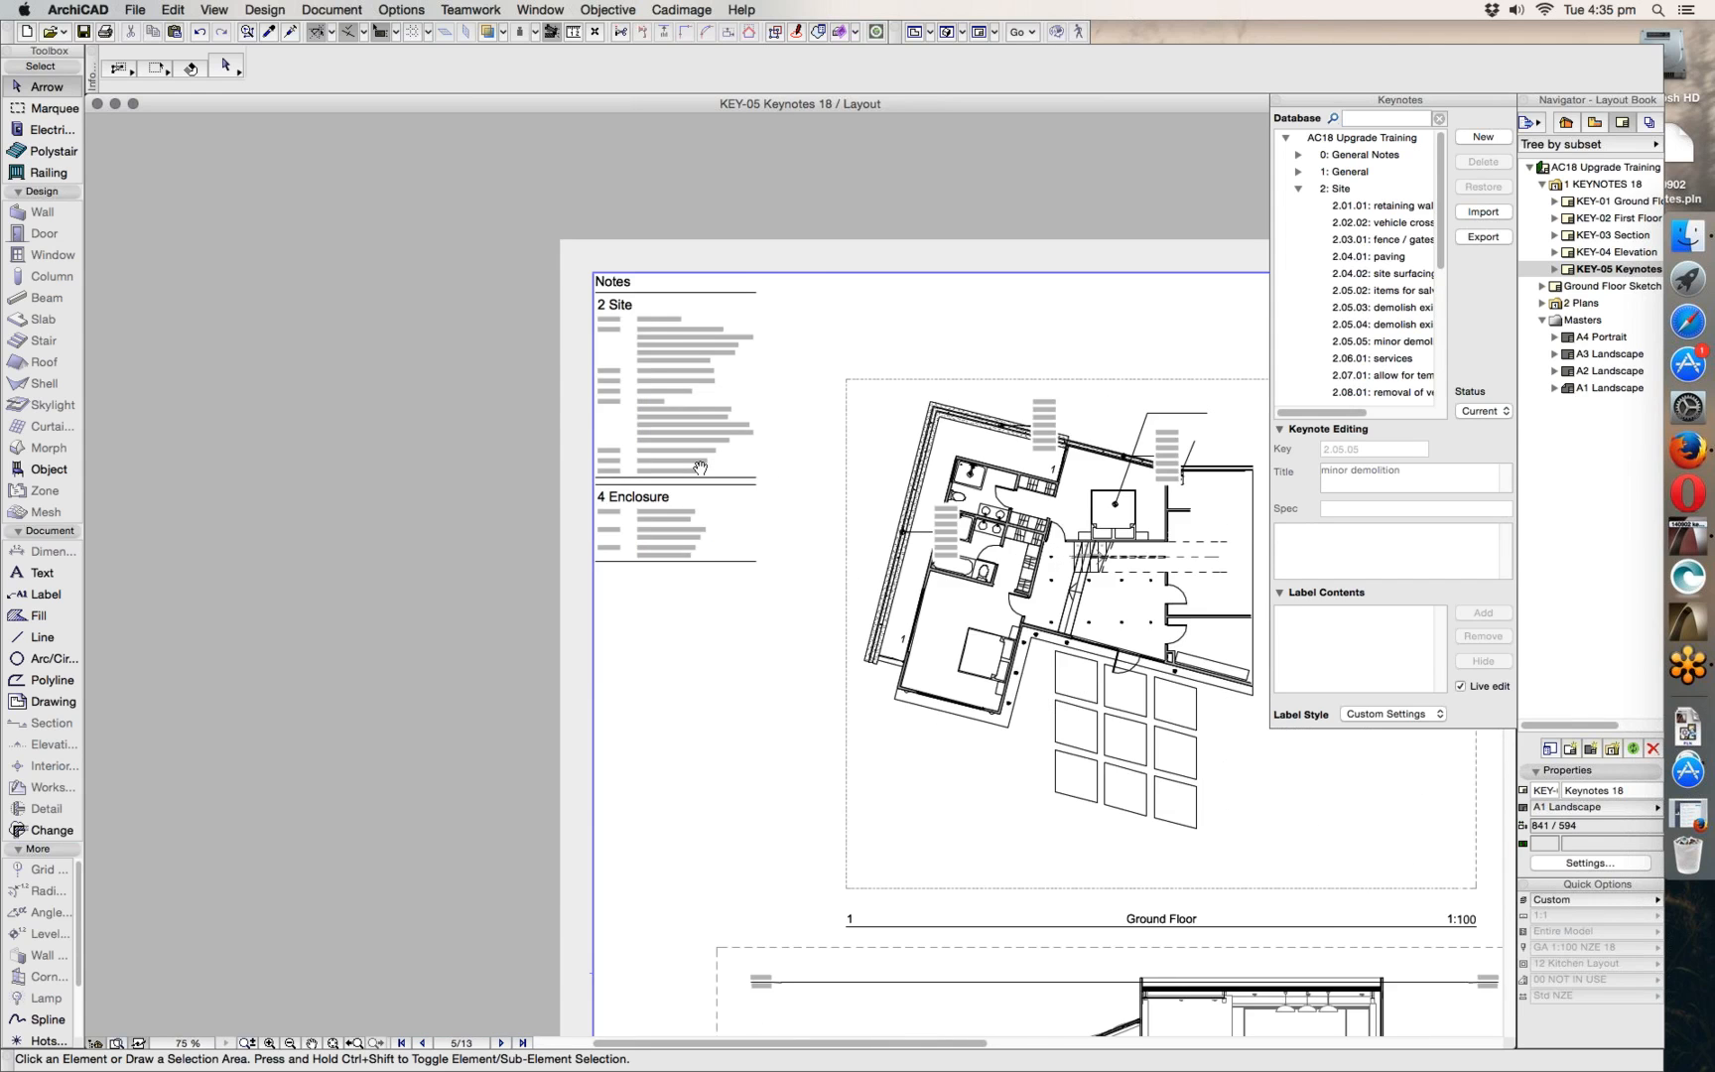
{"action": "scroll", "coordinate": [978, 491], "scroll_direction": "down", "scroll_amount": 1}
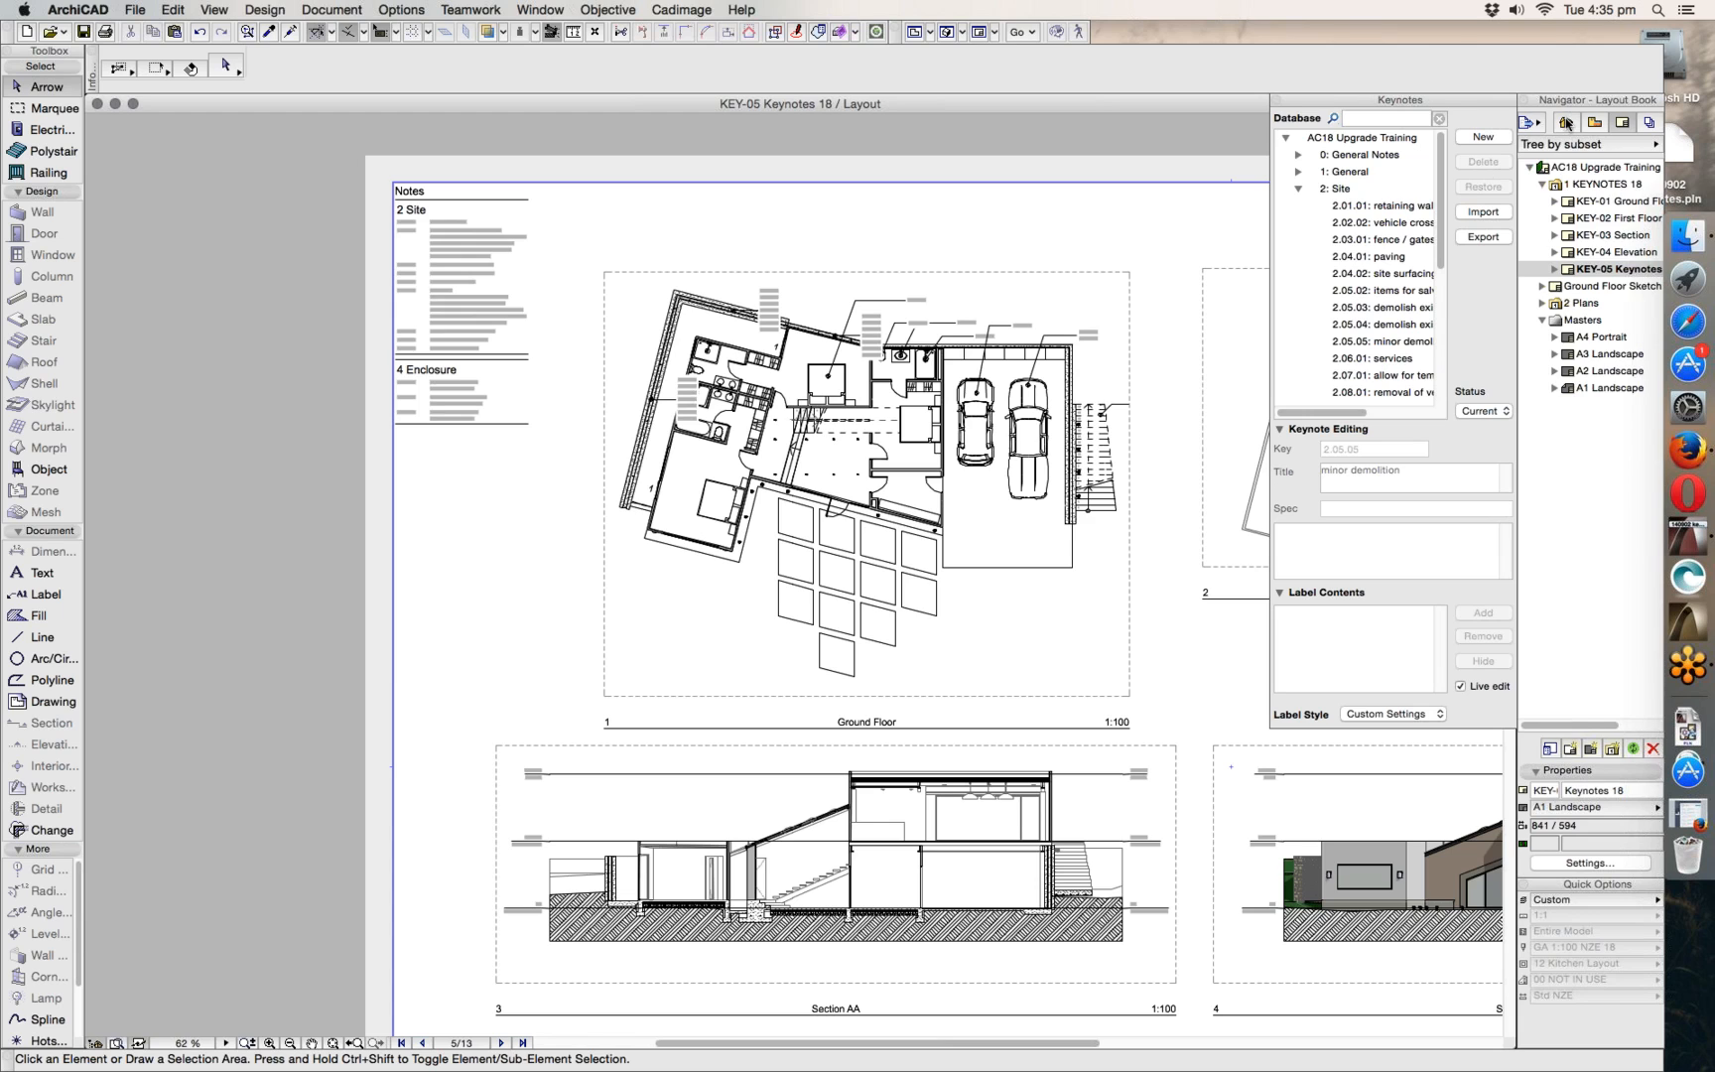
- Return from the KEY-05 layout to the 1. Ground Floor plan of the project
{"action": "left_click", "coordinate": [1567, 122]}
{"action": "double_click", "coordinate": [1604, 178]}
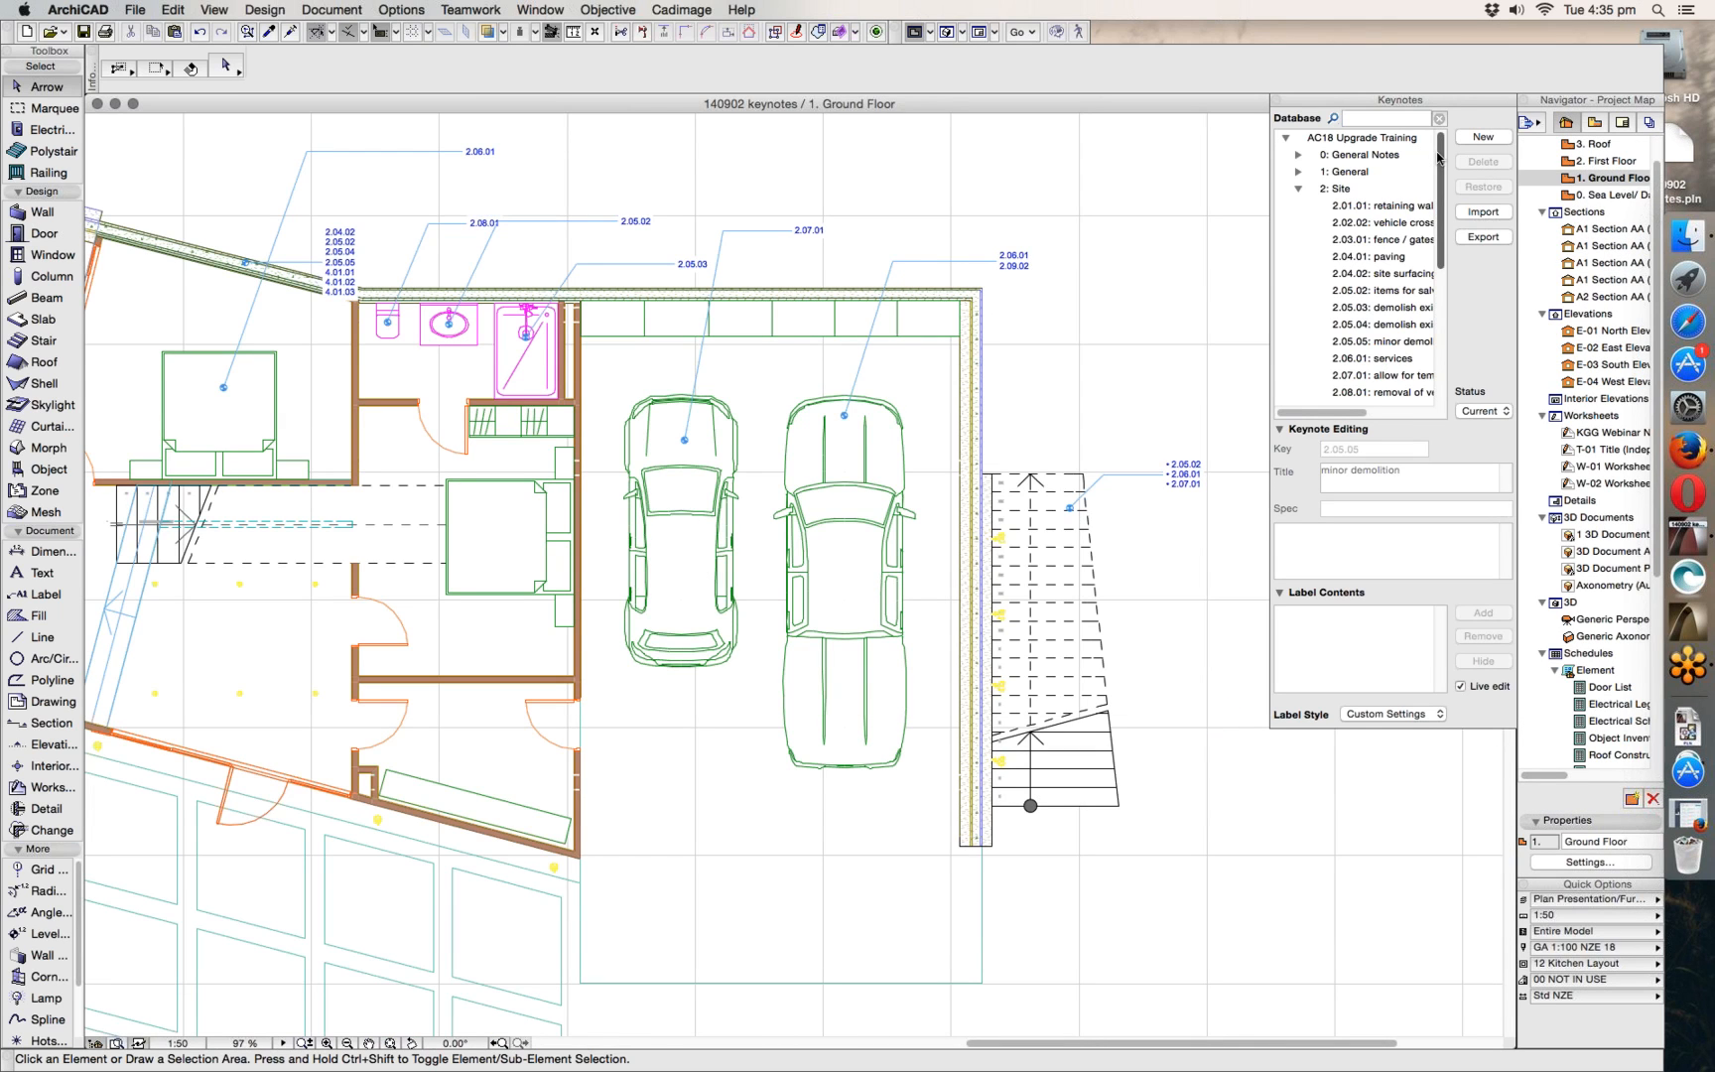
{"action": "left_click_drag", "start_coordinate": [1438, 156], "coordinate": [1445, 318]}
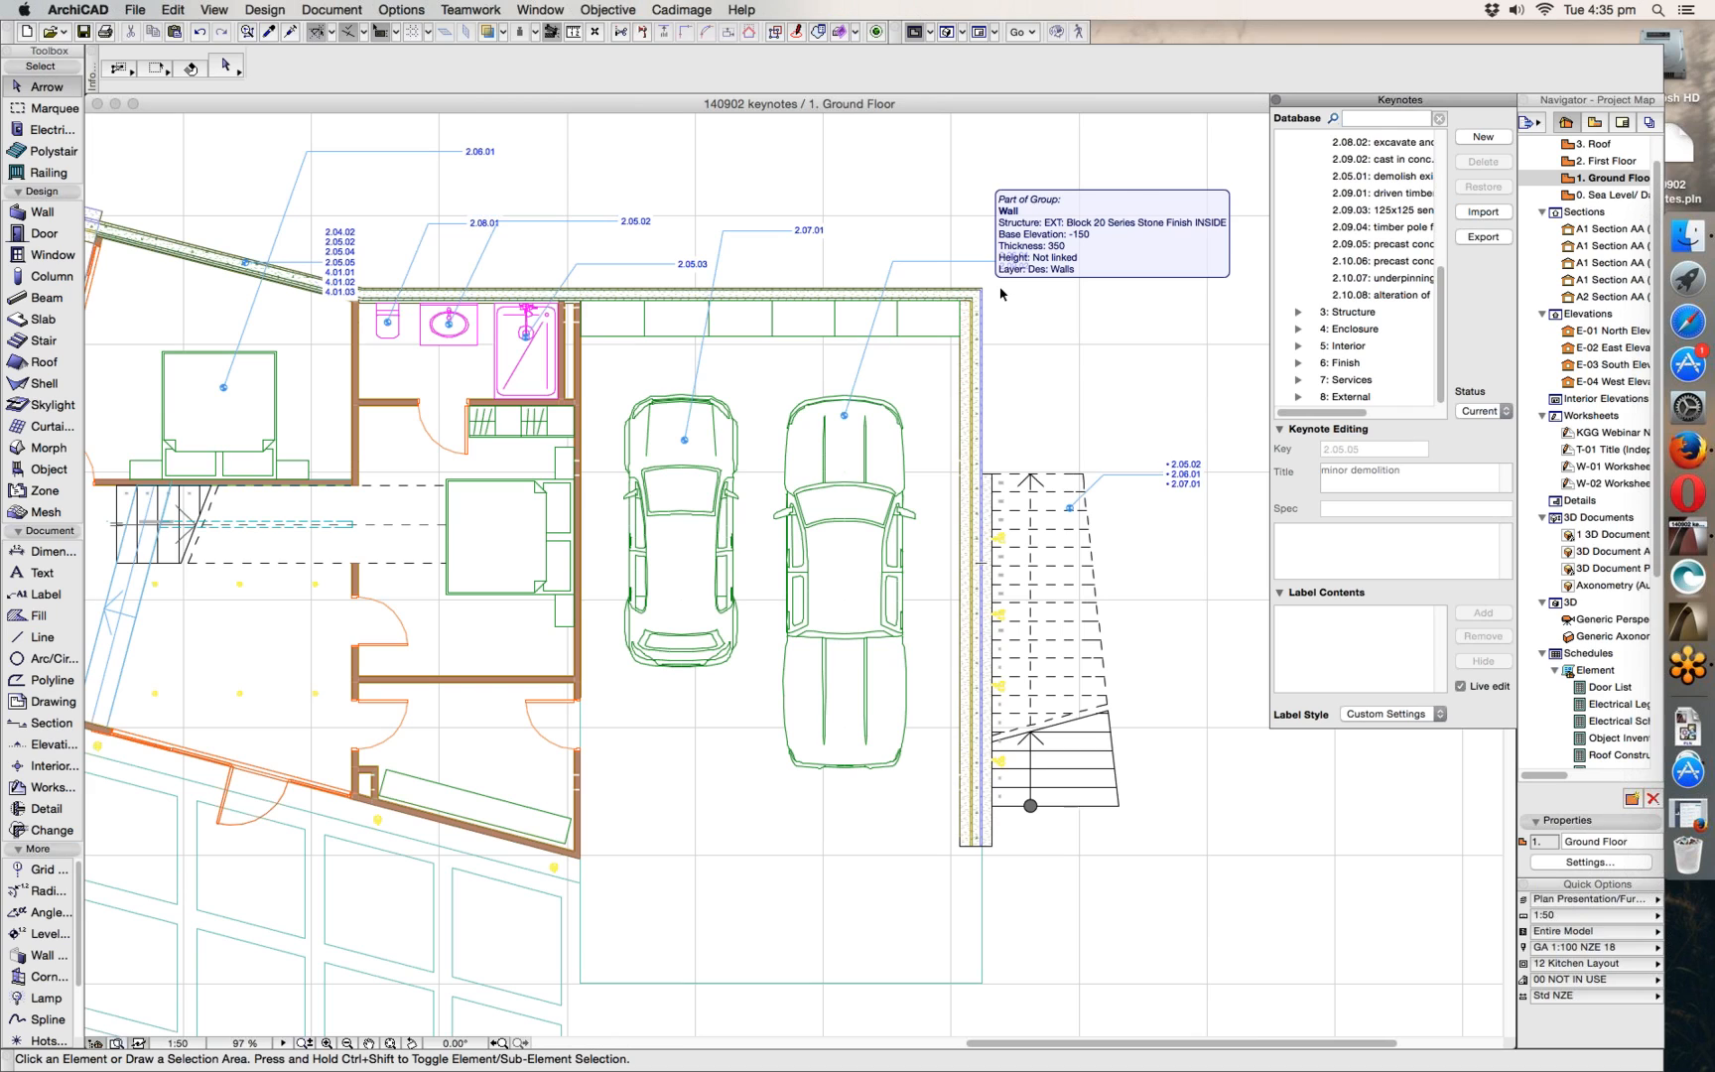
- Review the file formats available for exporting all keynotes, including deleted ones, and cancel the export without saving
{"action": "left_click", "coordinate": [1483, 237]}
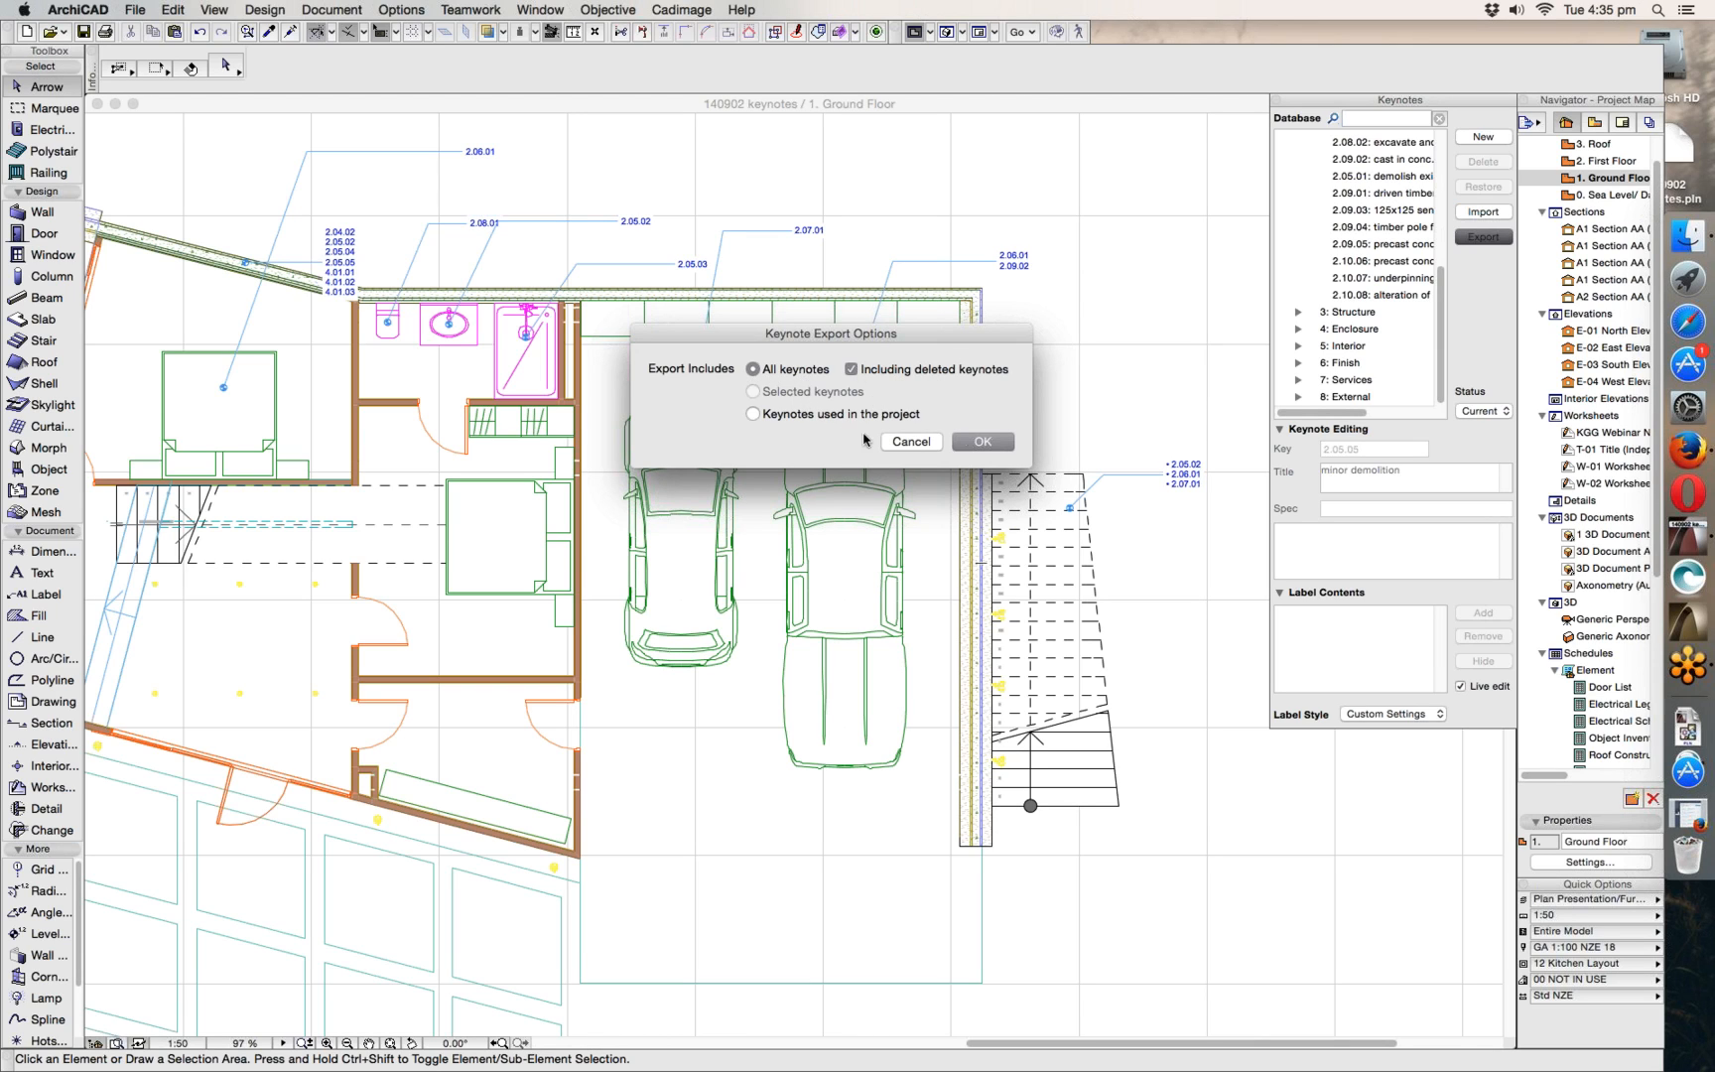
{"action": "left_click", "coordinate": [983, 440]}
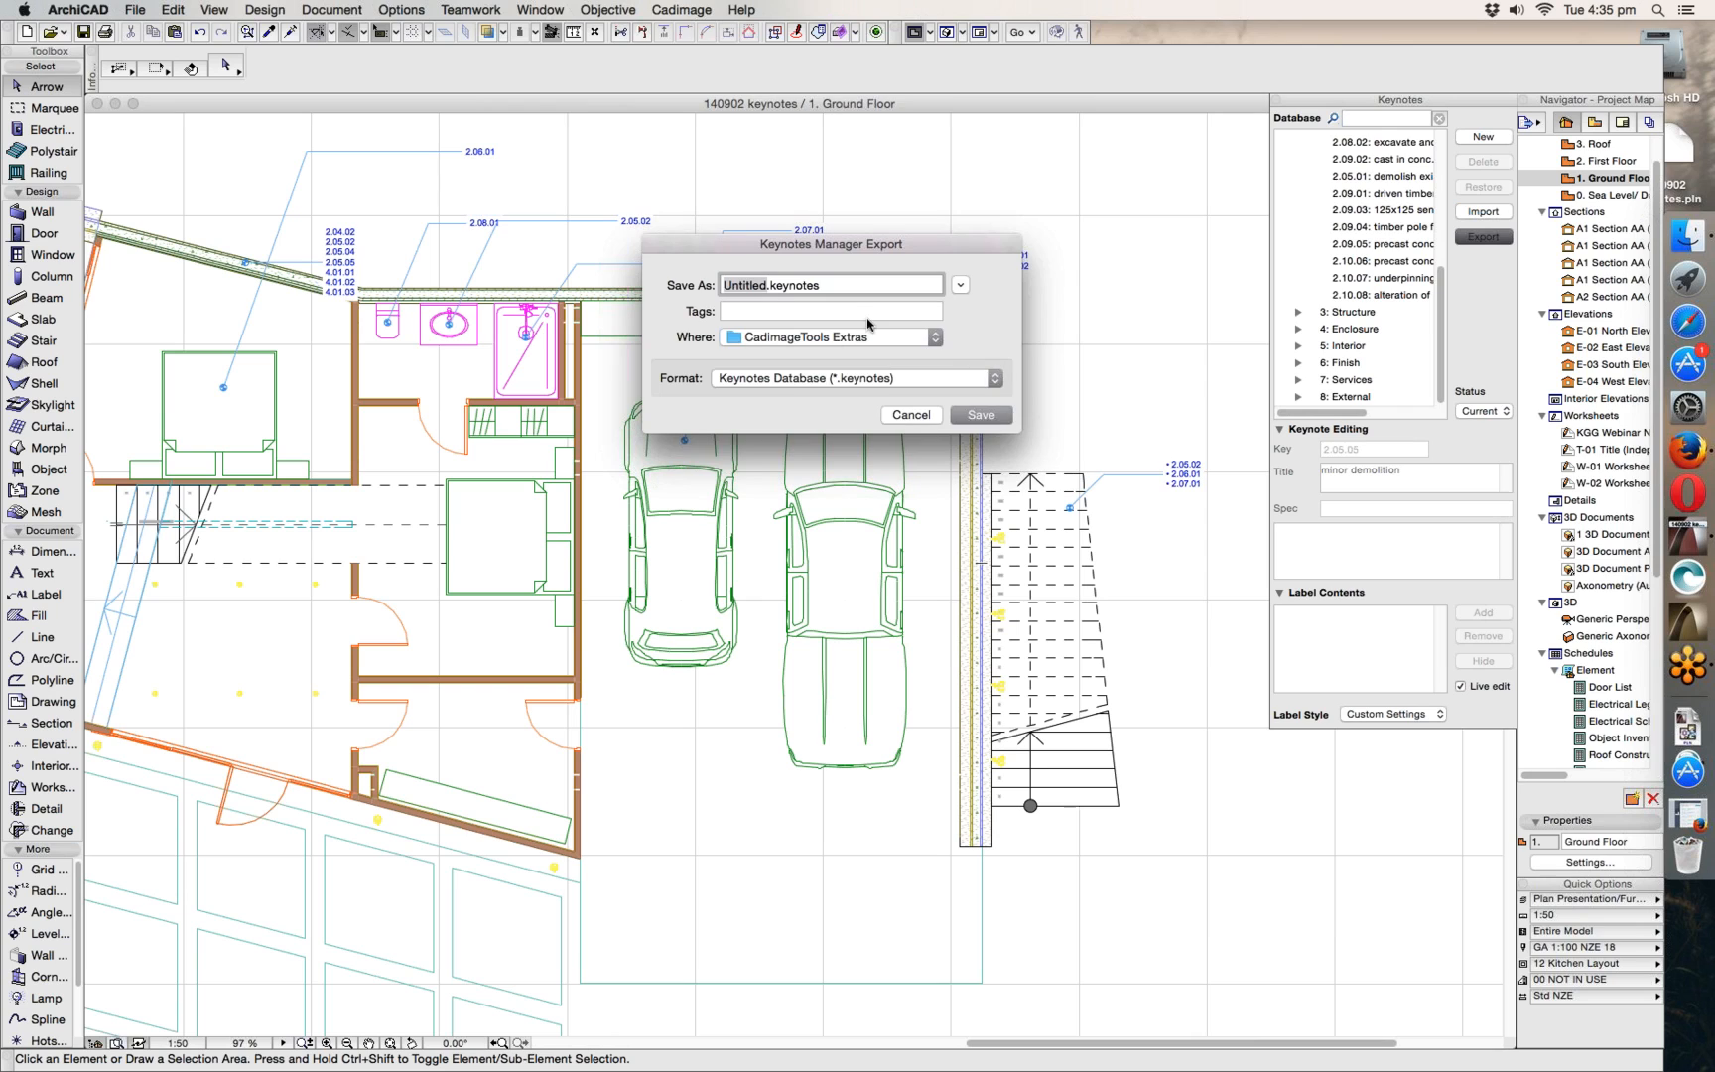
{"action": "left_click", "coordinate": [857, 387]}
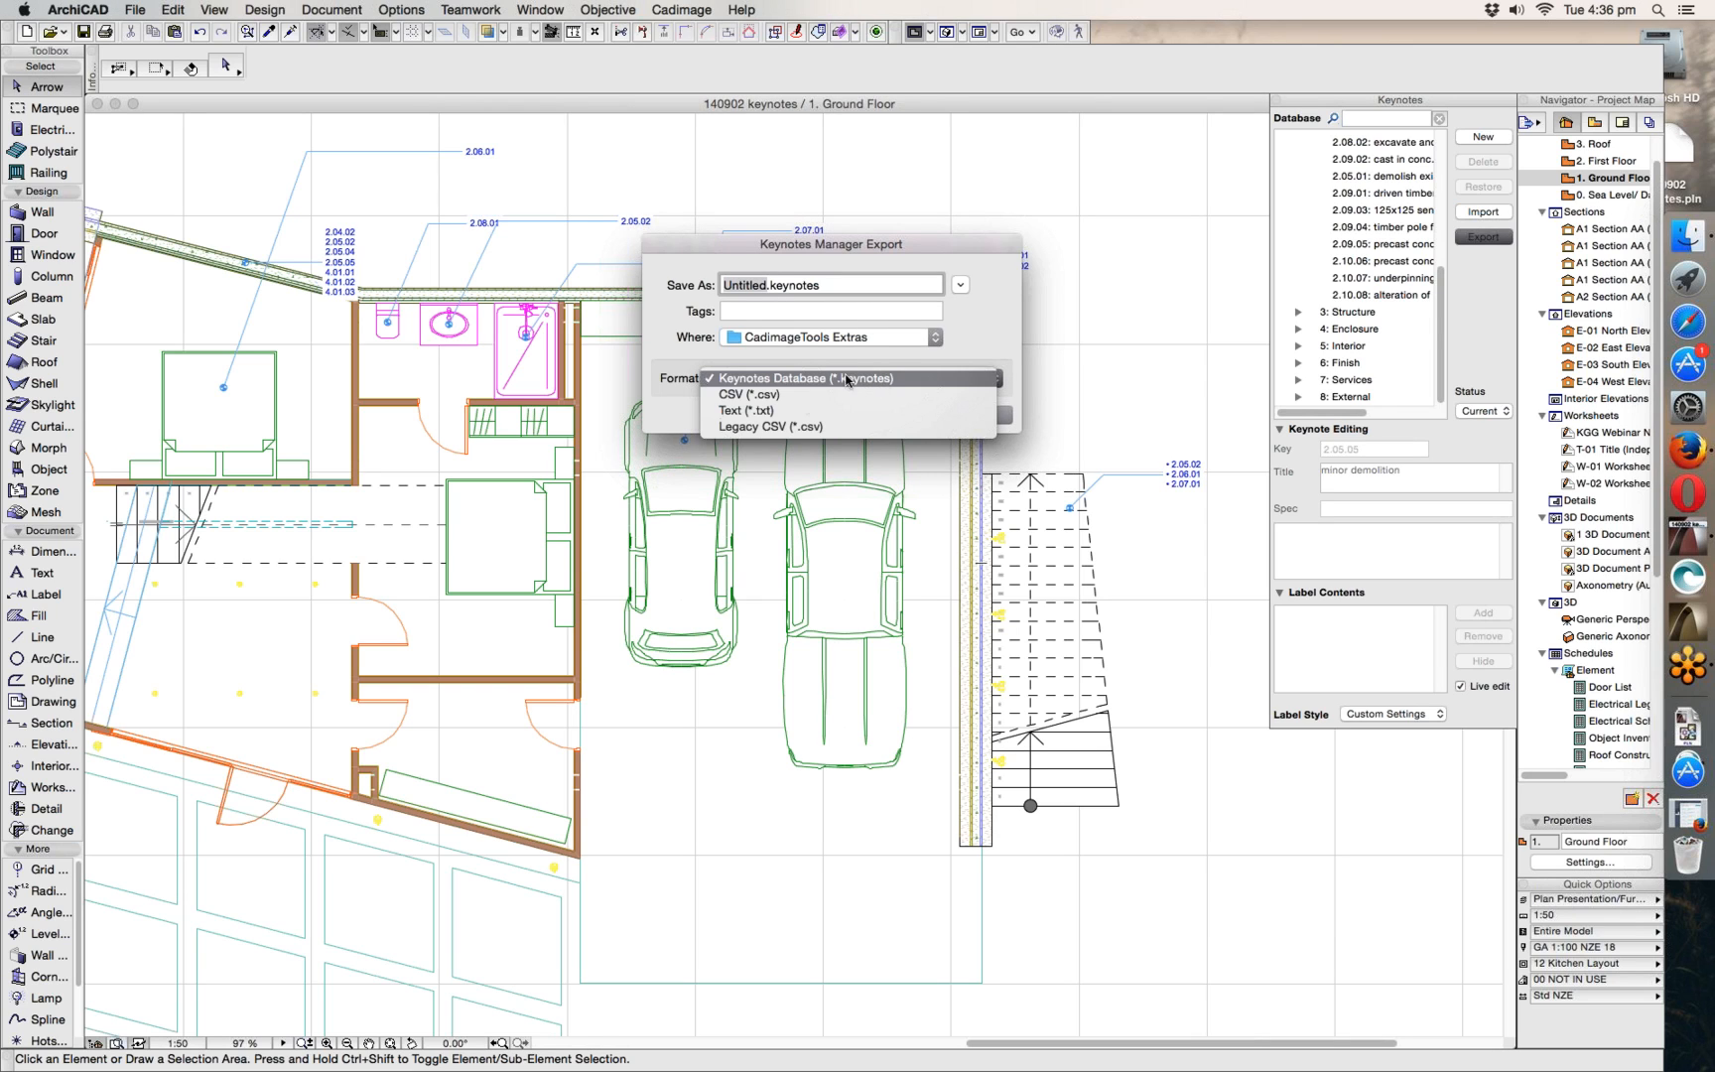
{"action": "left_click", "coordinate": [679, 409]}
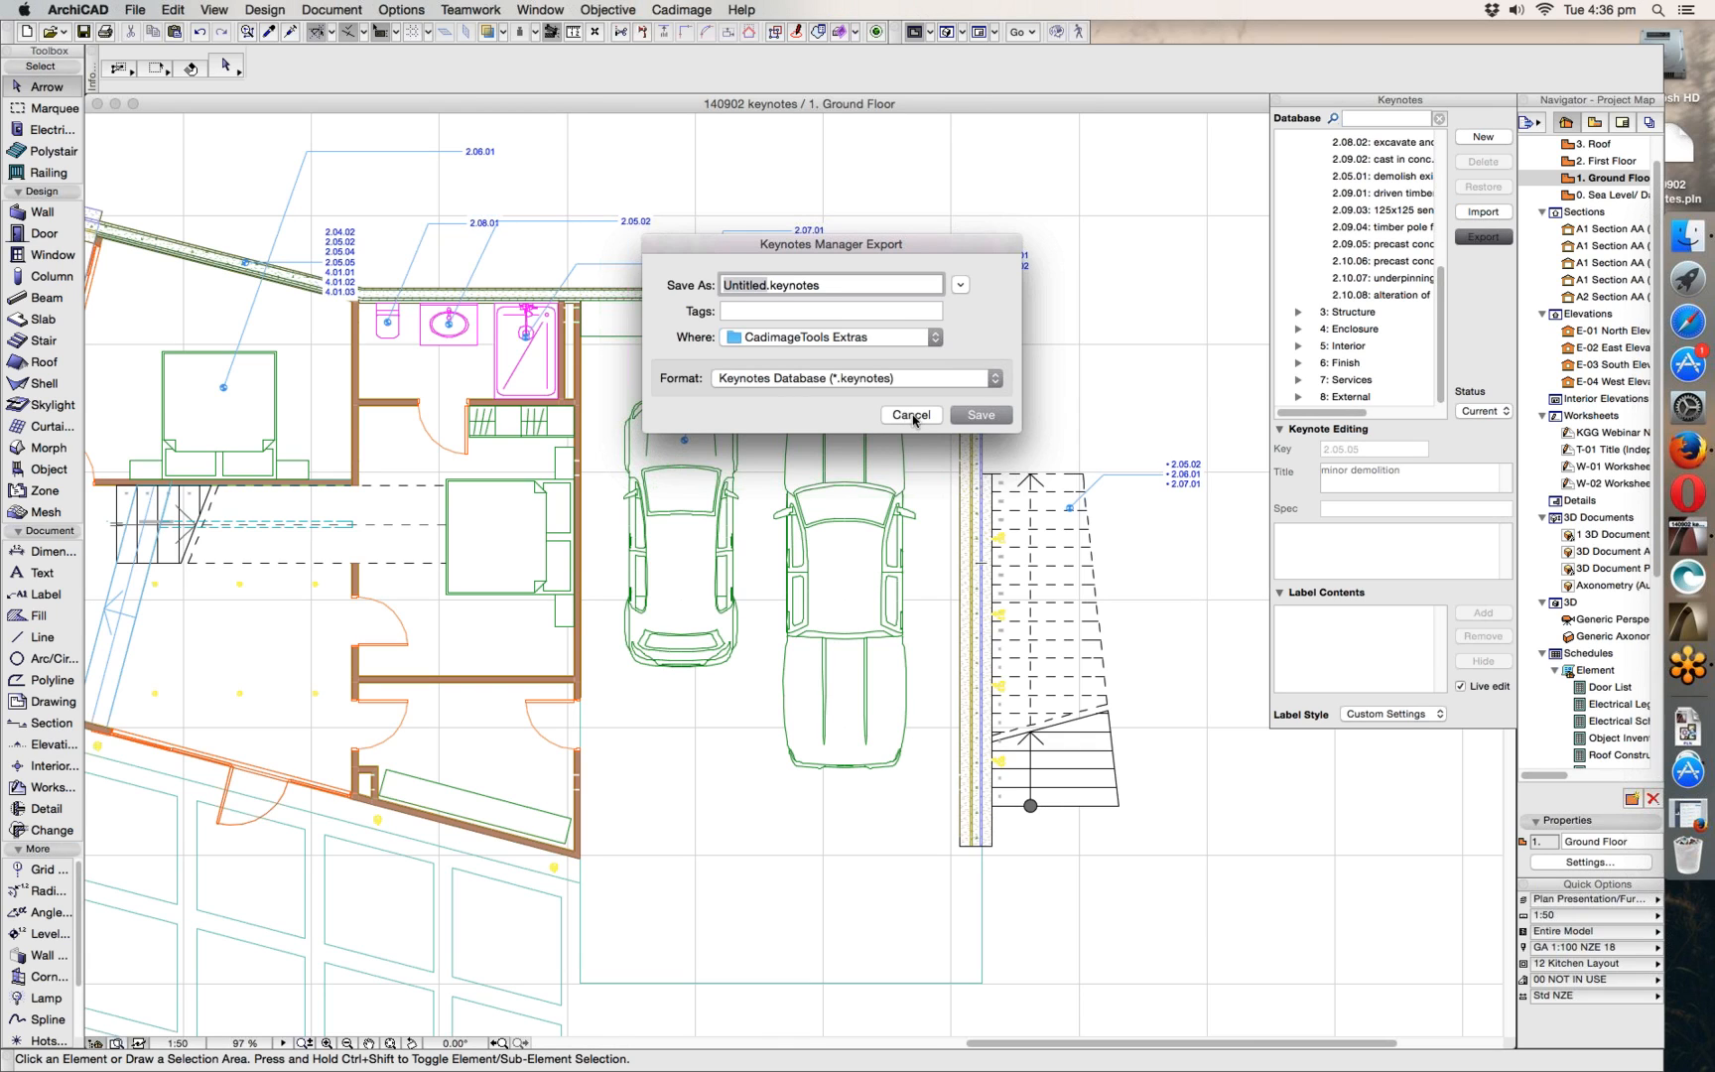
{"action": "left_click", "coordinate": [905, 415]}
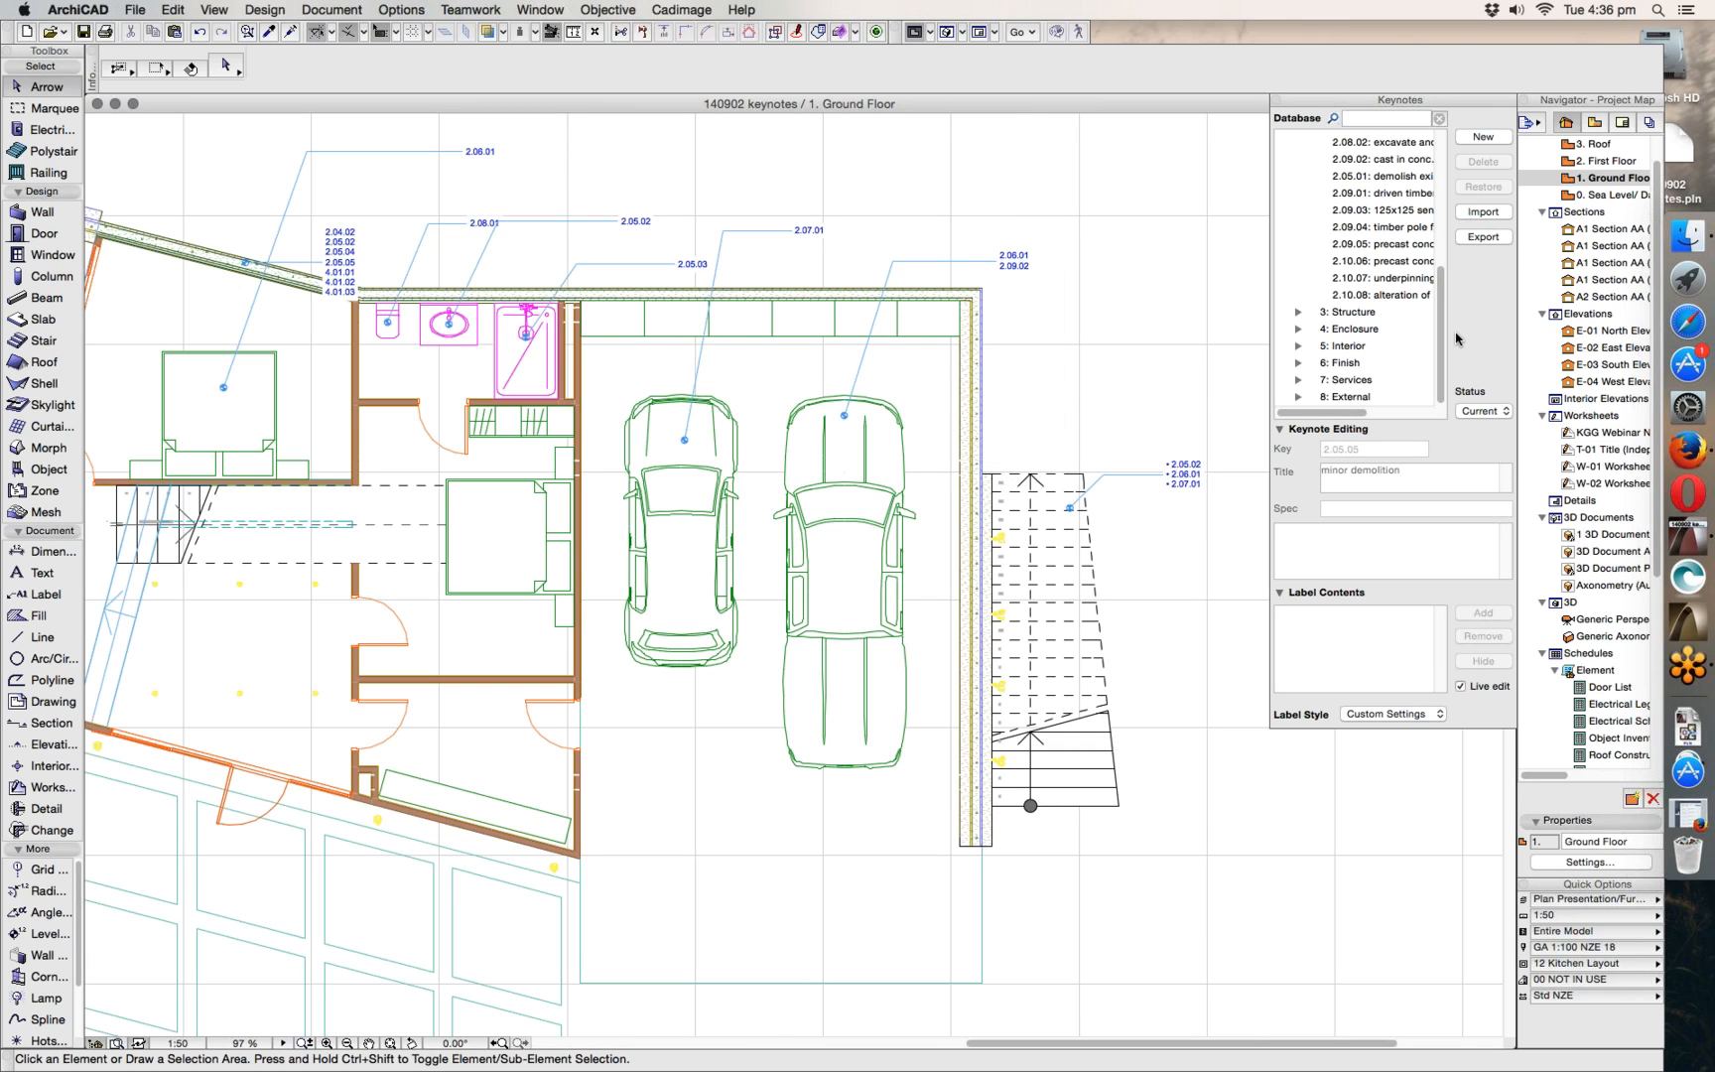
{"action": "scroll", "coordinate": [1445, 342], "scroll_direction": "up", "scroll_amount": 5}
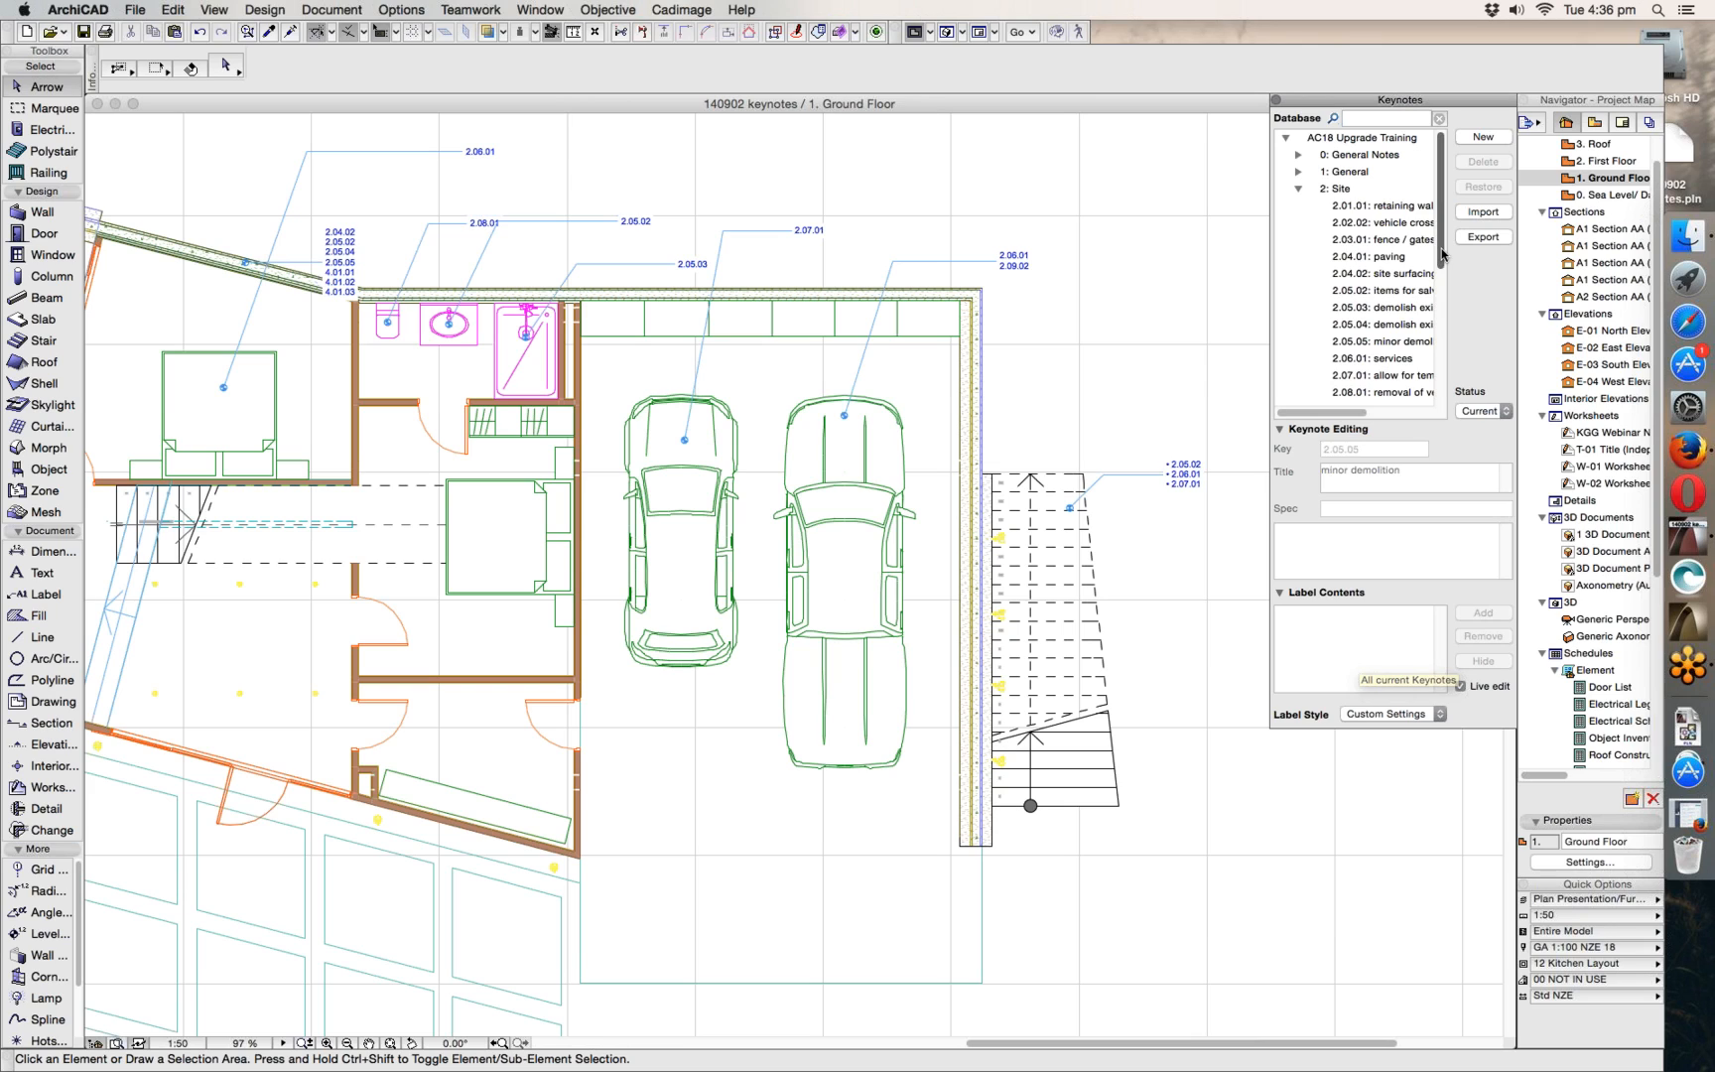
{"action": "scroll", "coordinate": [1442, 288], "scroll_direction": "down", "scroll_amount": 3}
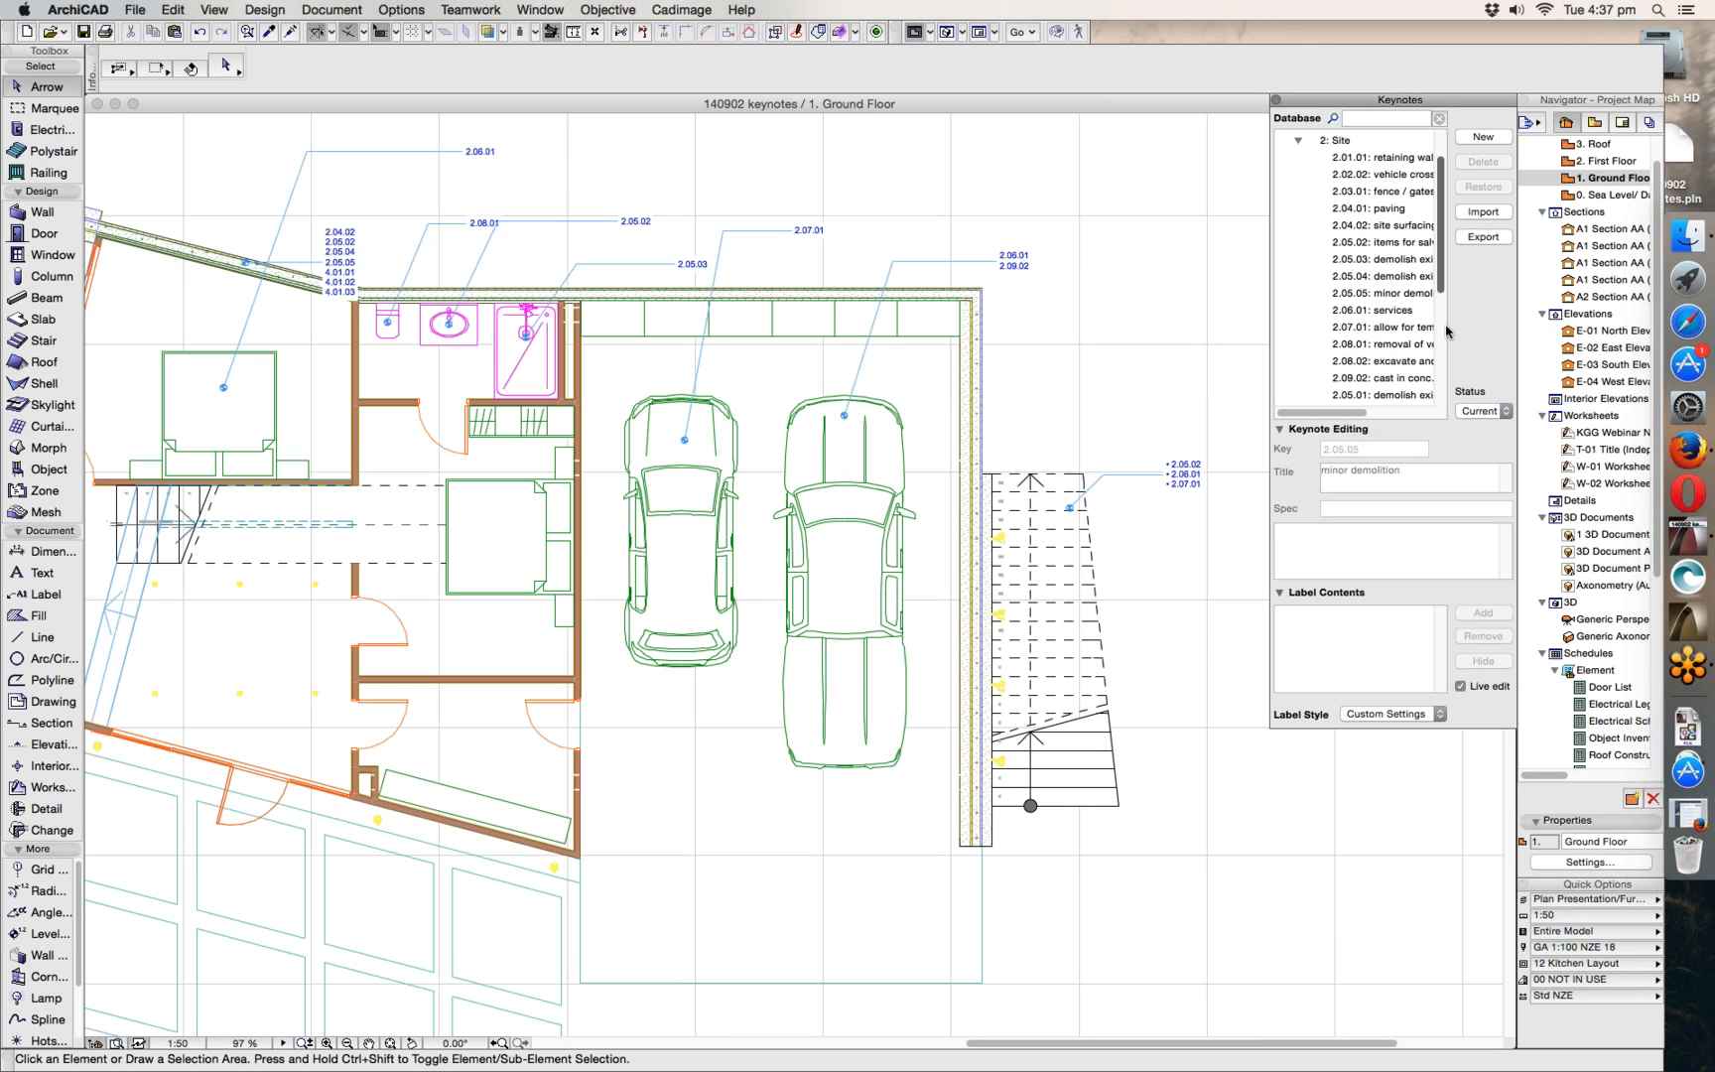
{"action": "scroll", "coordinate": [1447, 331], "scroll_direction": "down", "scroll_amount": 6}
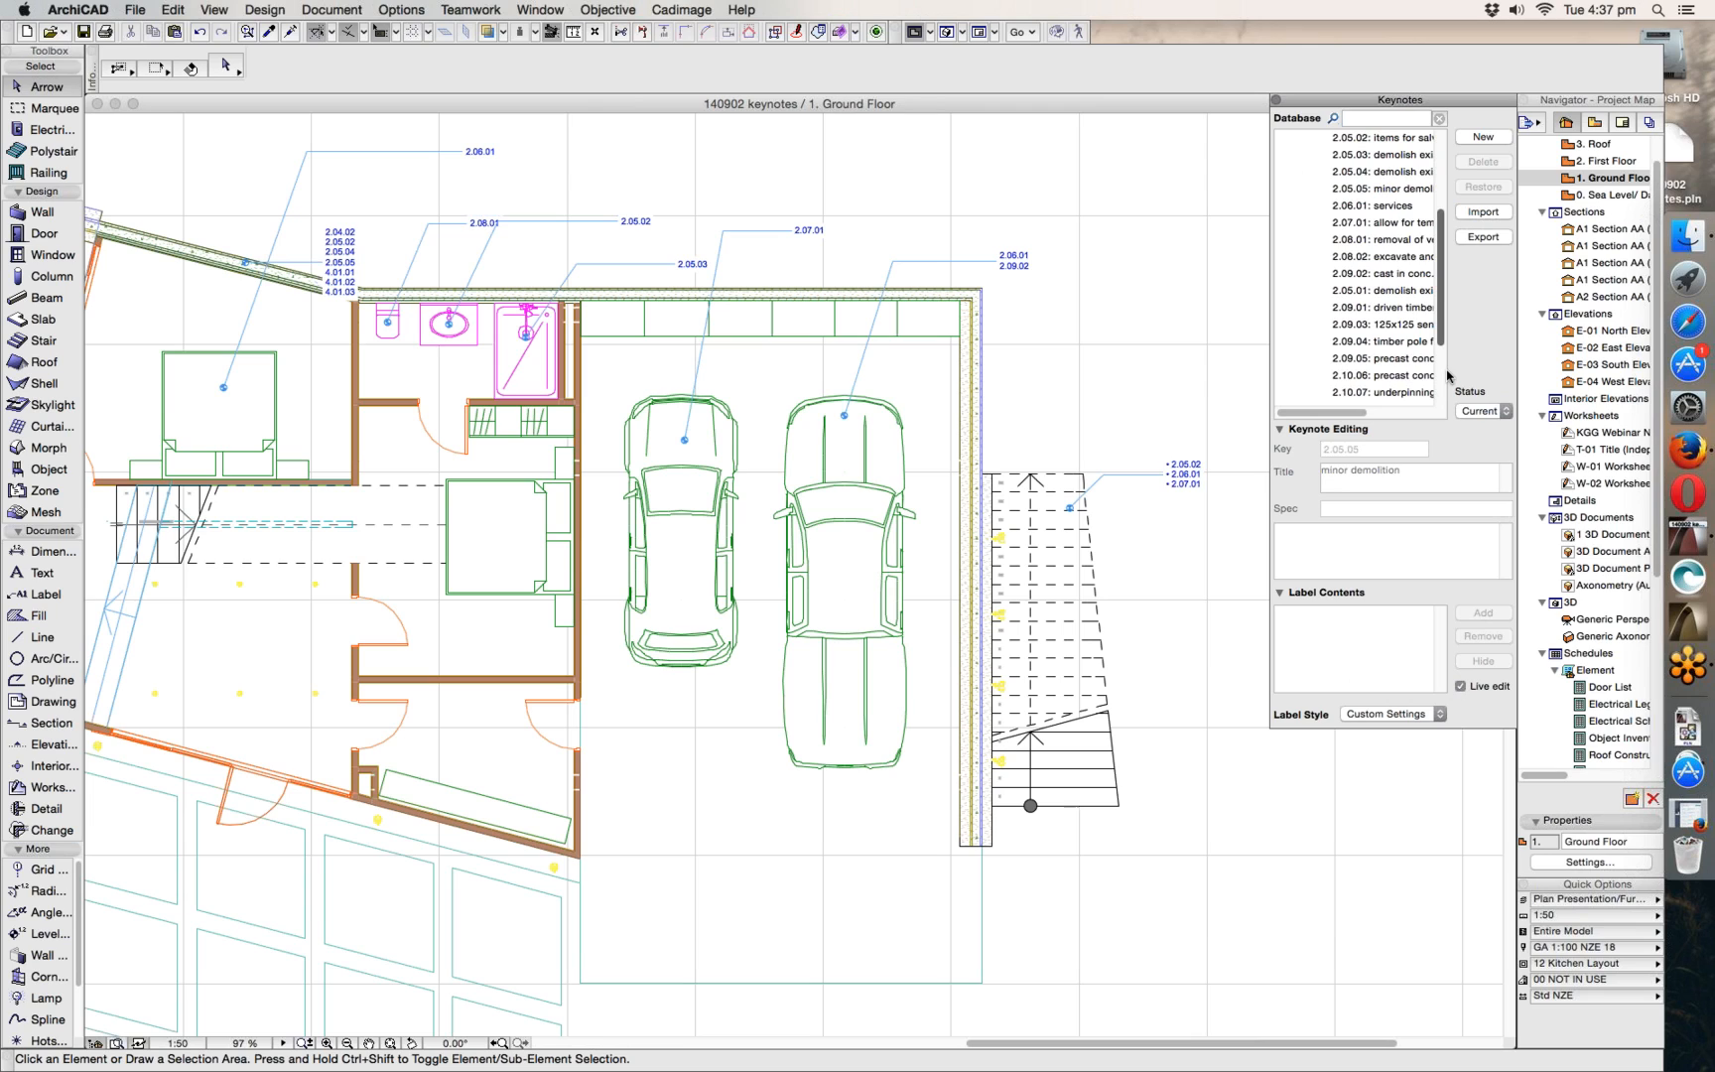
{"action": "scroll", "coordinate": [1448, 387], "scroll_direction": "down", "scroll_amount": 5}
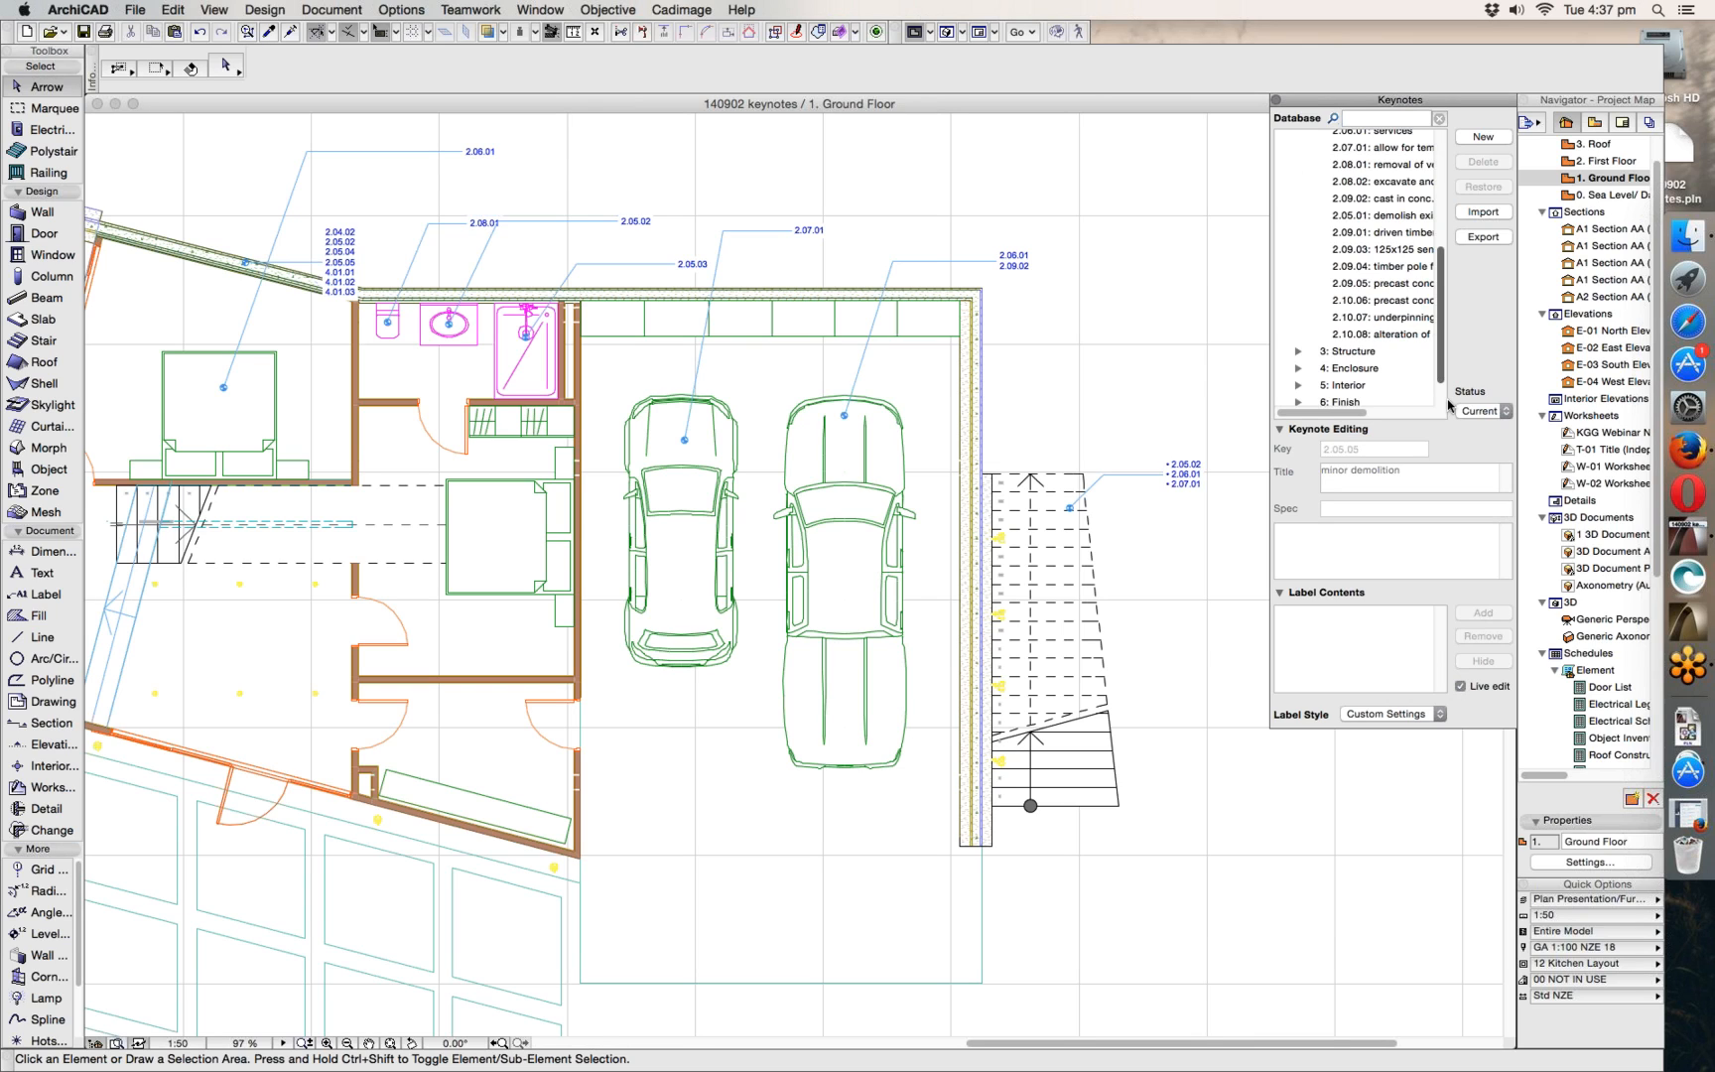
{"action": "scroll", "coordinate": [1449, 405], "scroll_direction": "down", "scroll_amount": 2}
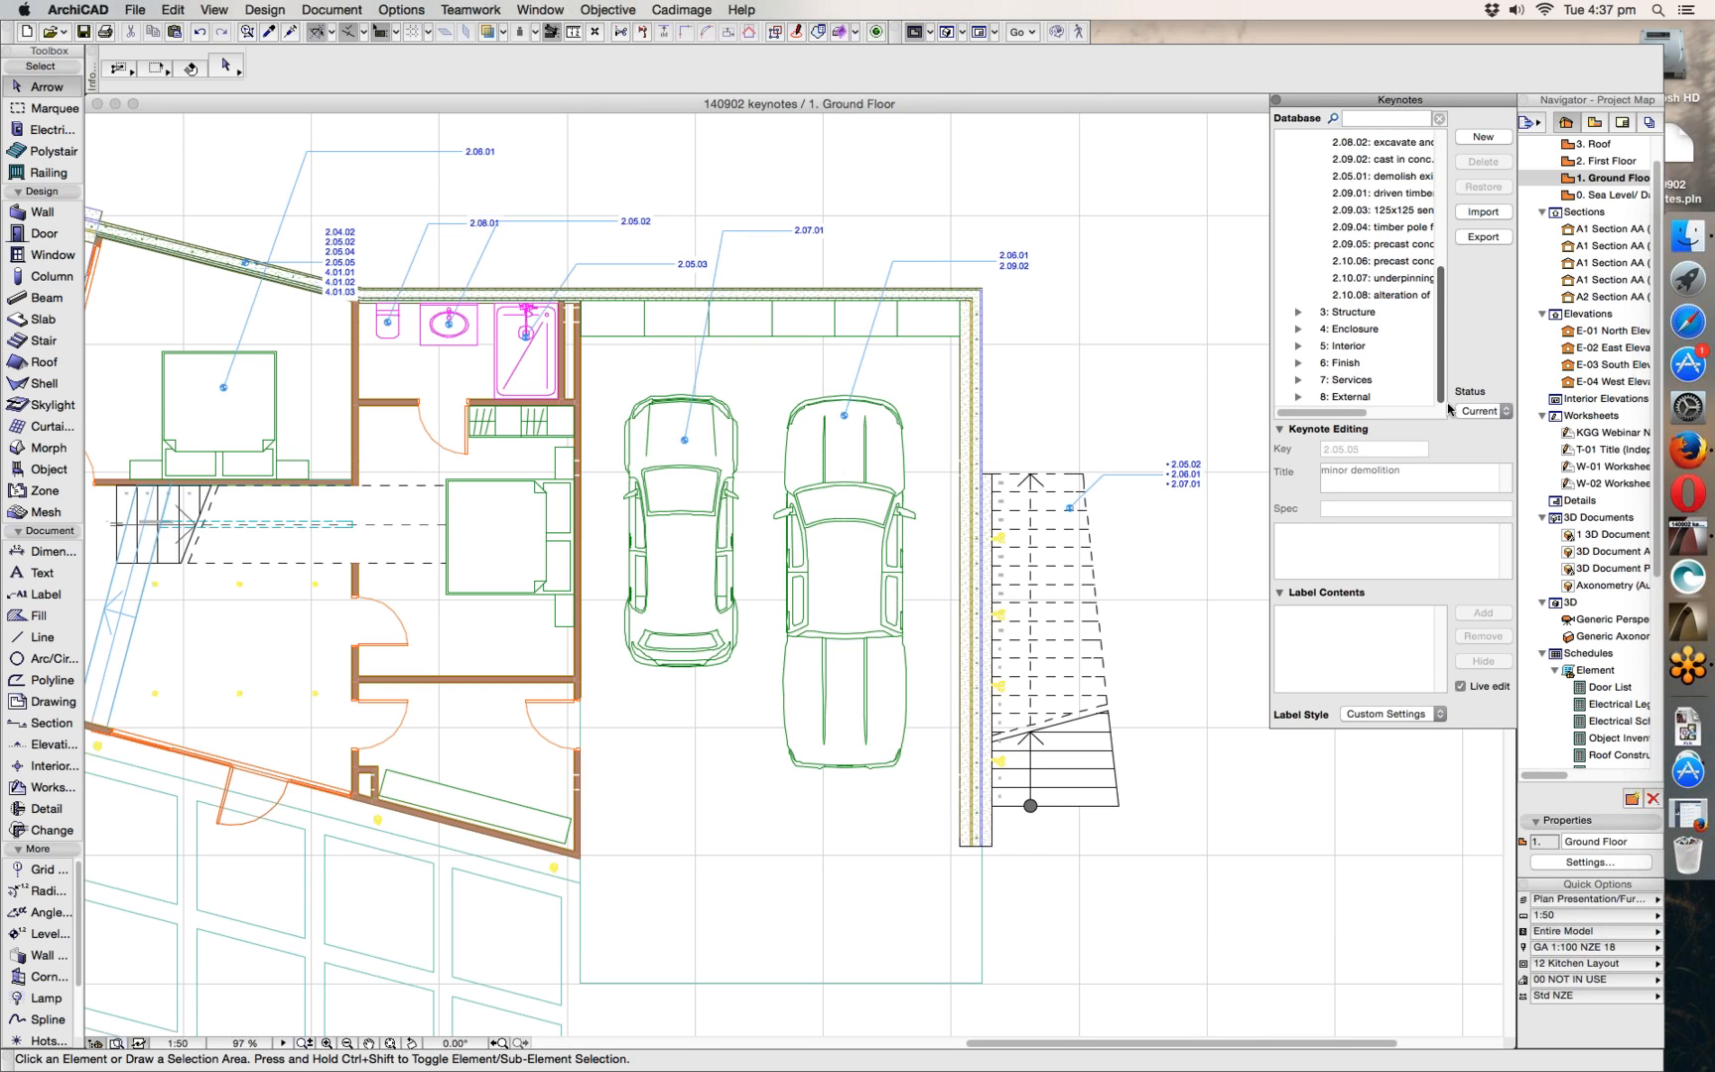